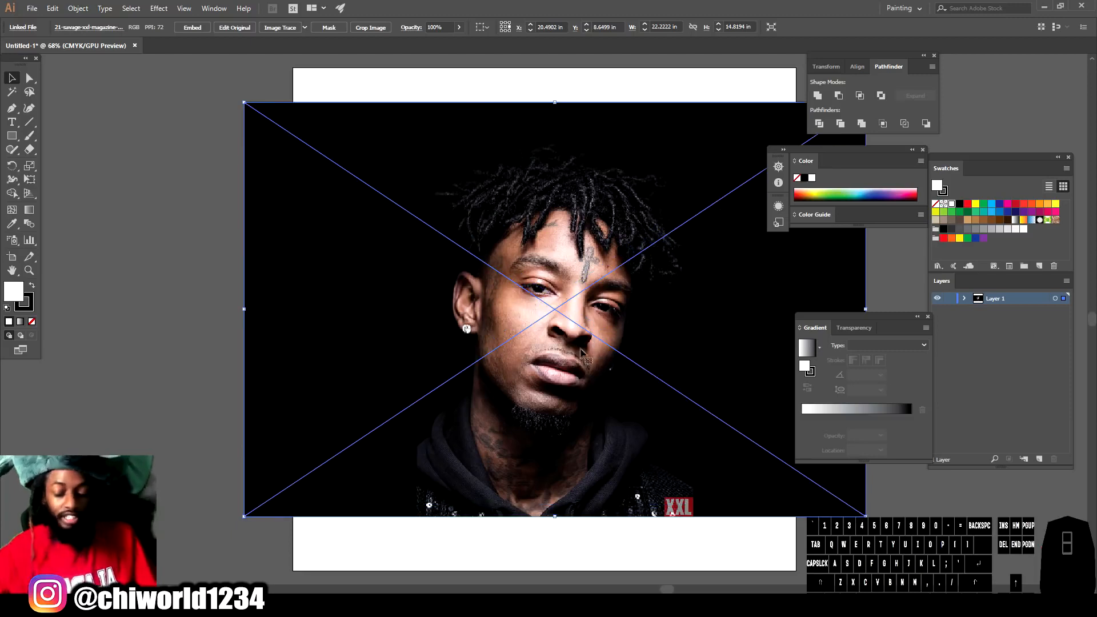
Enlarge the placed portrait photo to about 27.8 by 18.5 in and reposition it over the artboard.
left_click_drag(591, 267, 556, 317)
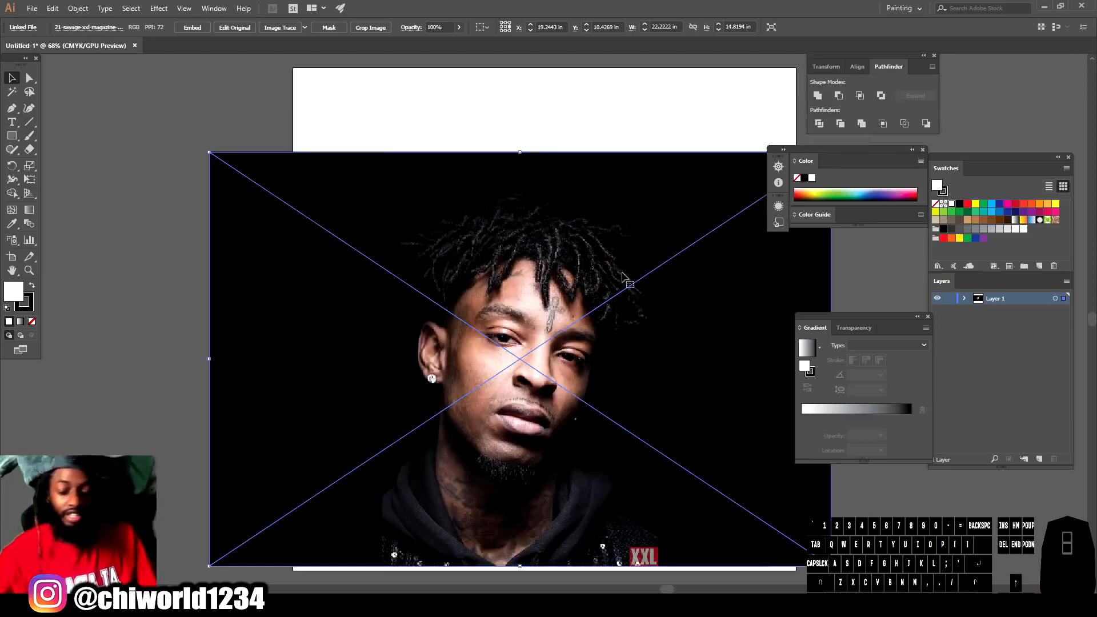
left_click_drag(201, 152, 132, 101)
left_click_drag(316, 272, 359, 232)
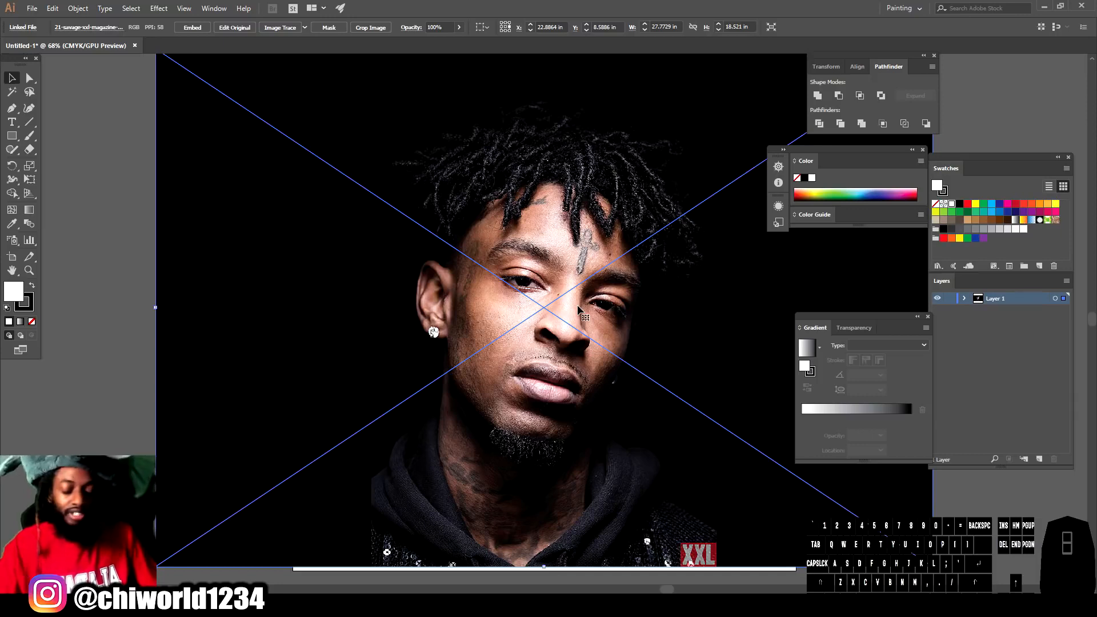
key("ctrl+minus")
key("ctrl+minus")
key("ctrl+minus")
key("ctrl+equal")
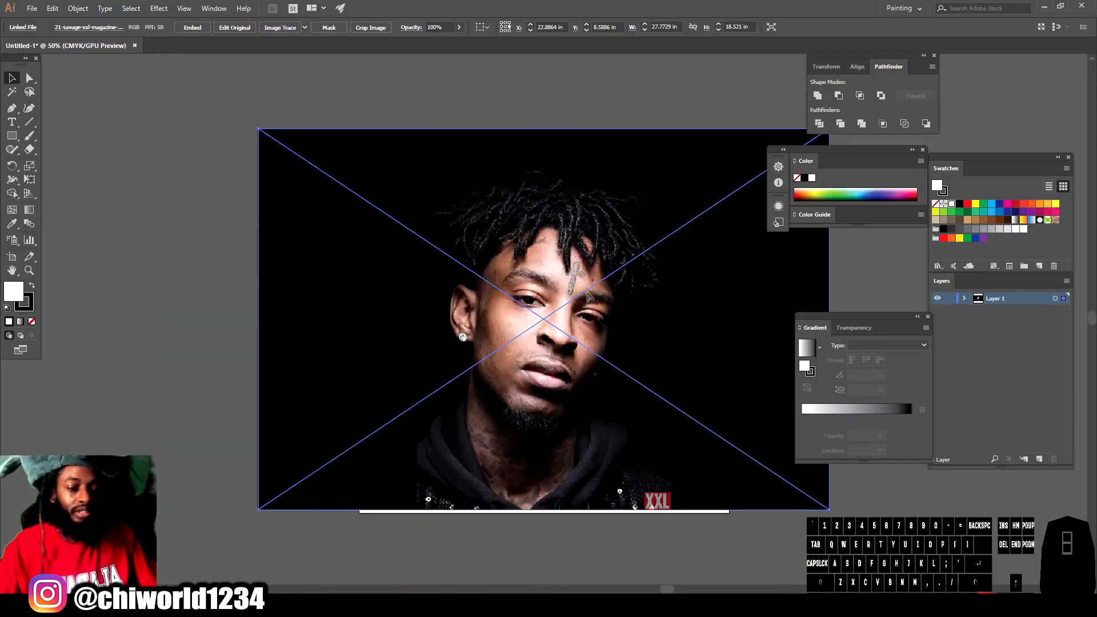
left_click_drag(552, 308, 548, 289)
key("ctrl+z")
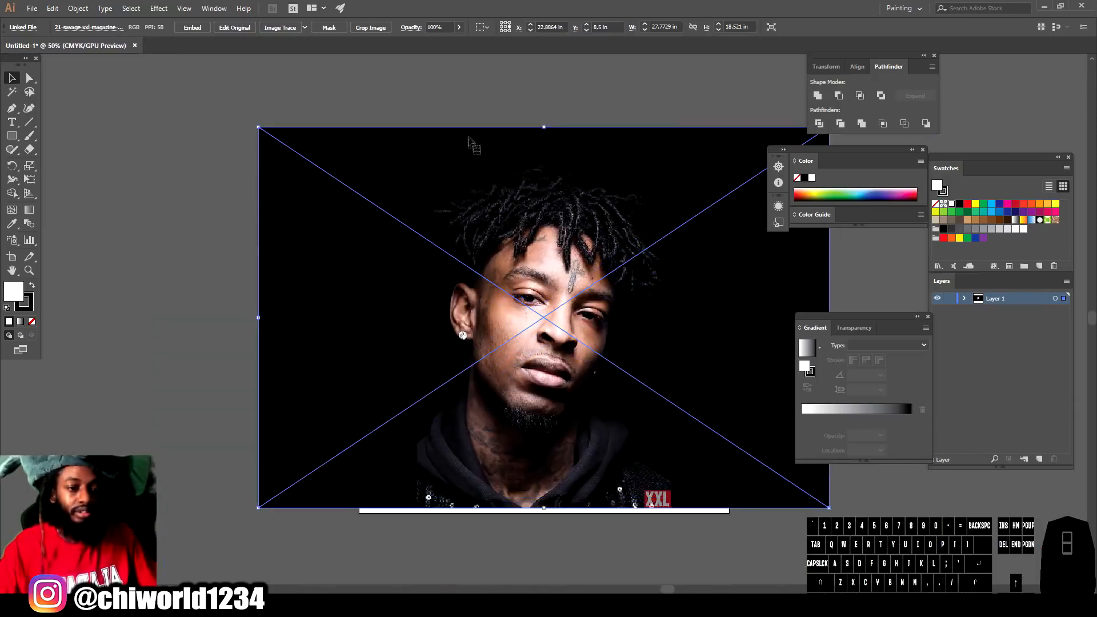
Reduce the photo's opacity to 78% and reposition it so the portrait sits over the artboard.
left_click(459, 27)
left_click_drag(458, 41, 443, 41)
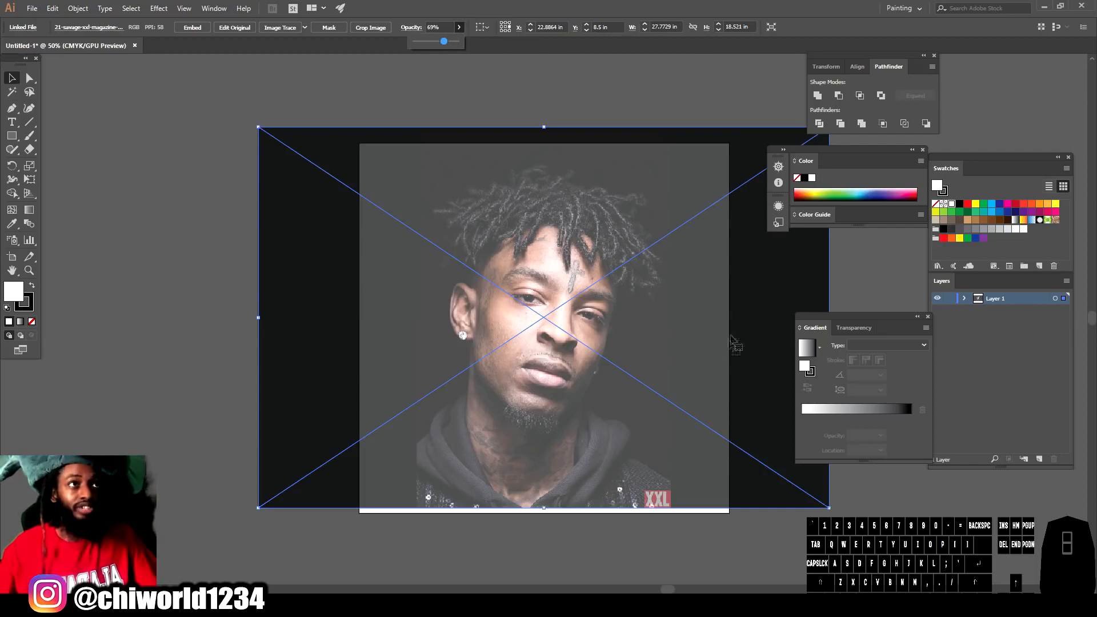
left_click_drag(657, 327, 620, 300)
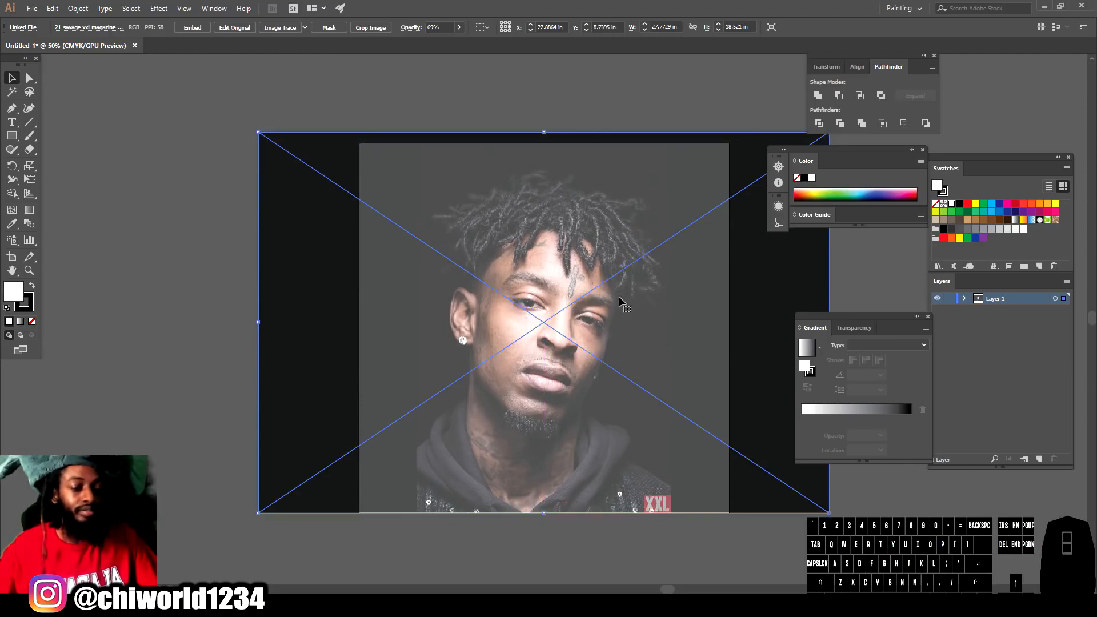
left_click(459, 27)
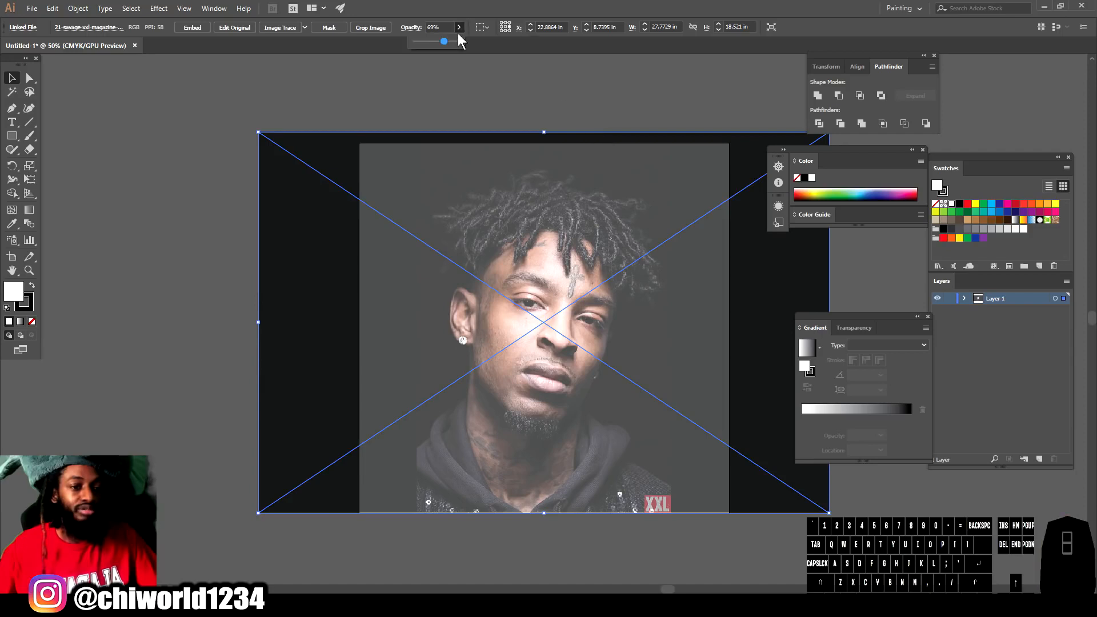
left_click_drag(445, 43, 448, 42)
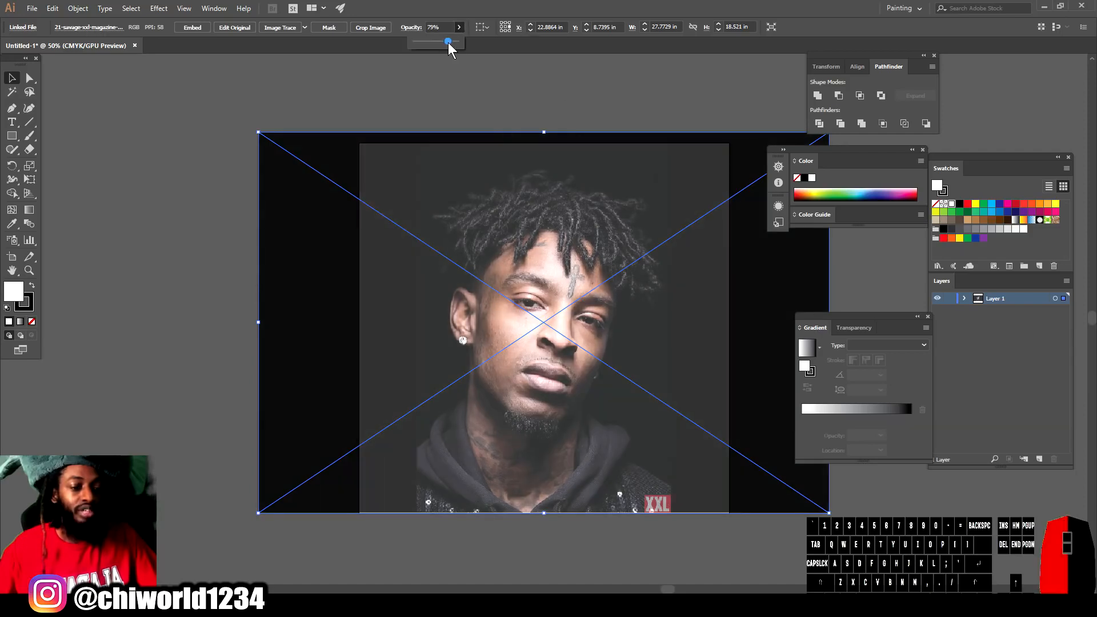
left_click_drag(523, 200, 544, 196)
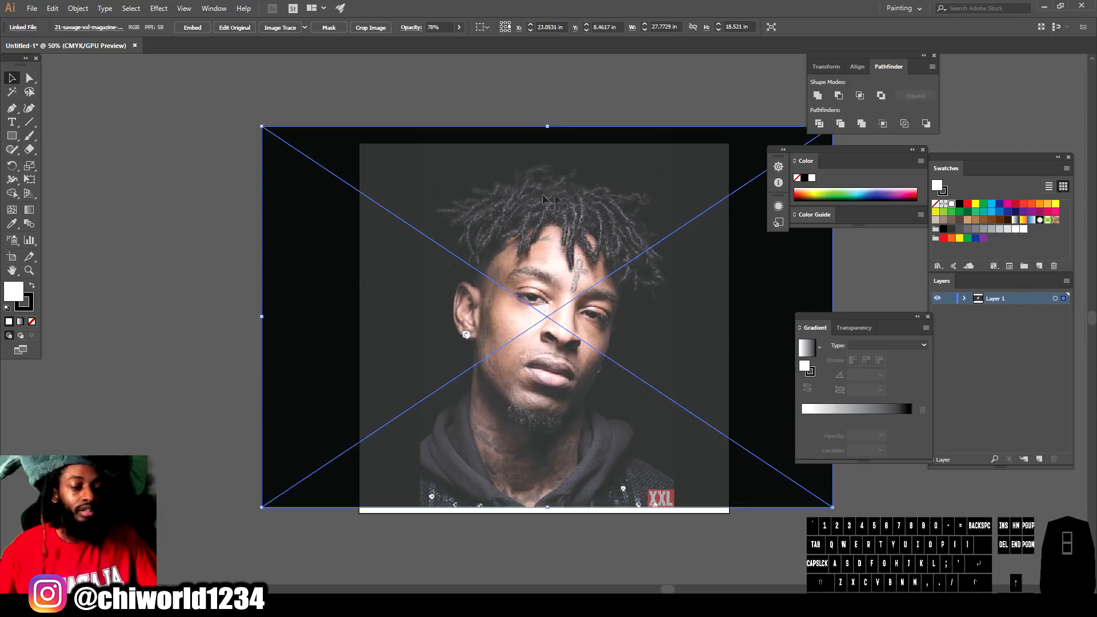
Lock the photo's layer and add a new layer above it for the line work.
left_click(949, 299)
left_click(1040, 460)
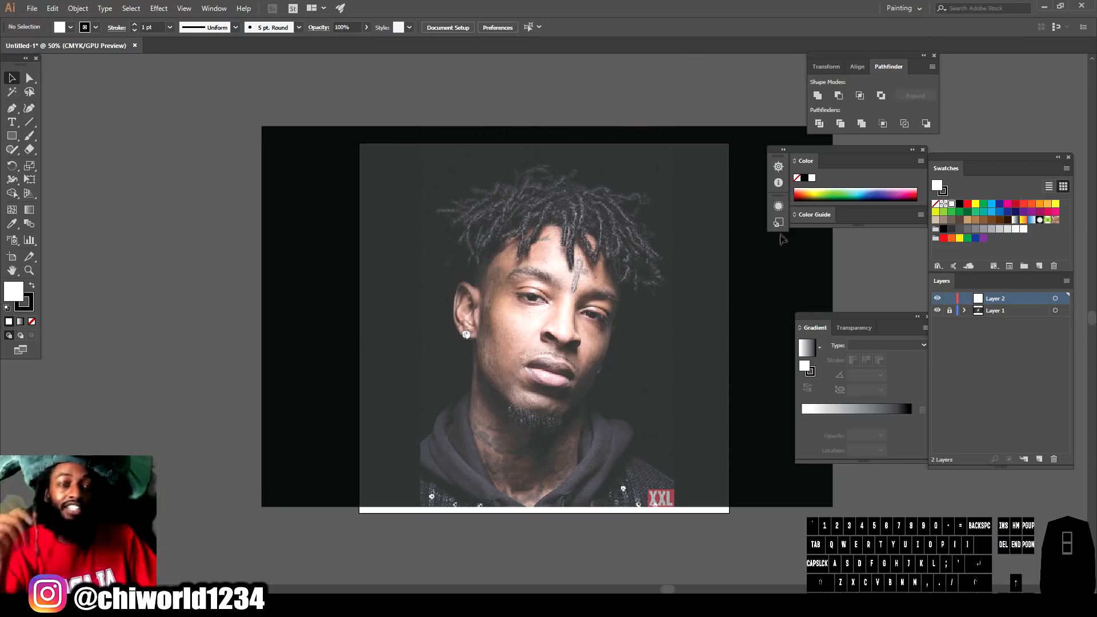
Start a new calligraphic brush and make its size respond to pen pressure.
left_click(298, 27)
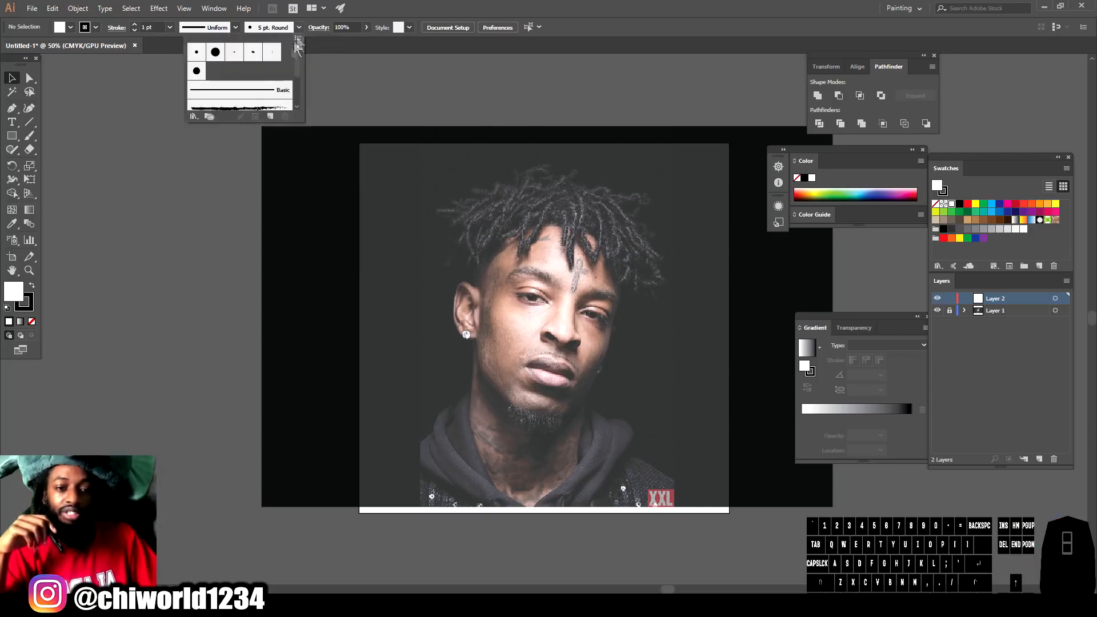
left_click(271, 116)
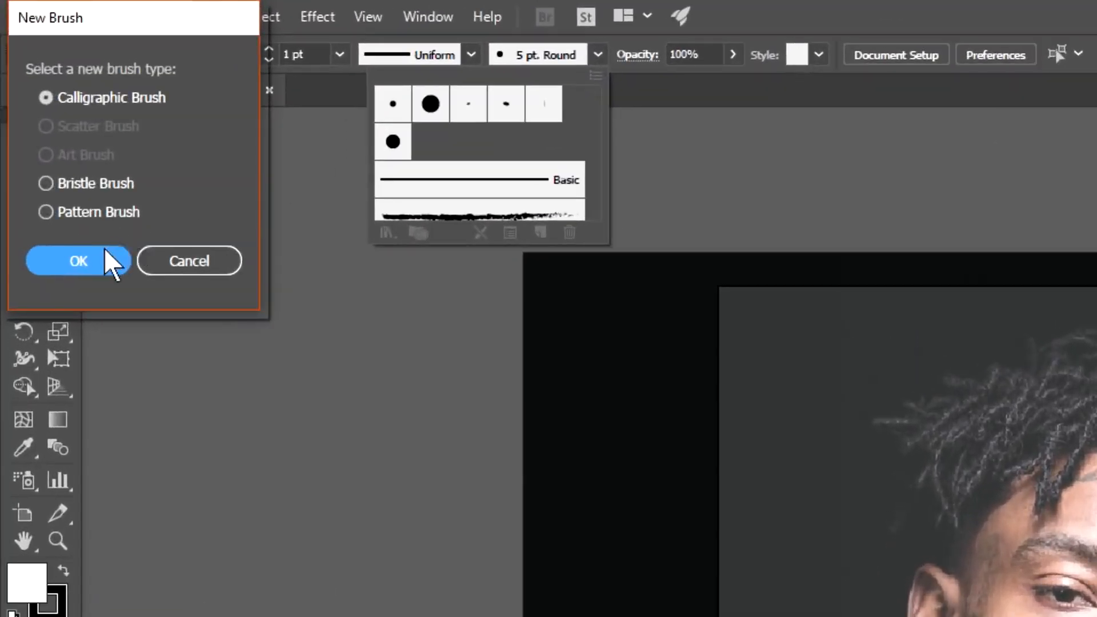
left_click(101, 230)
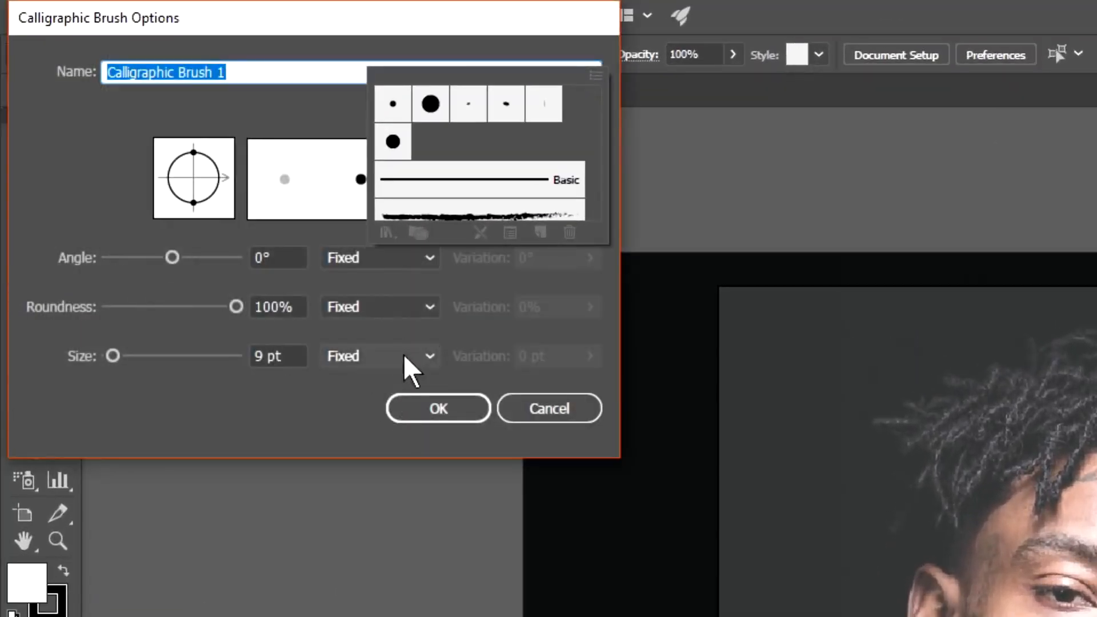
left_click(405, 355)
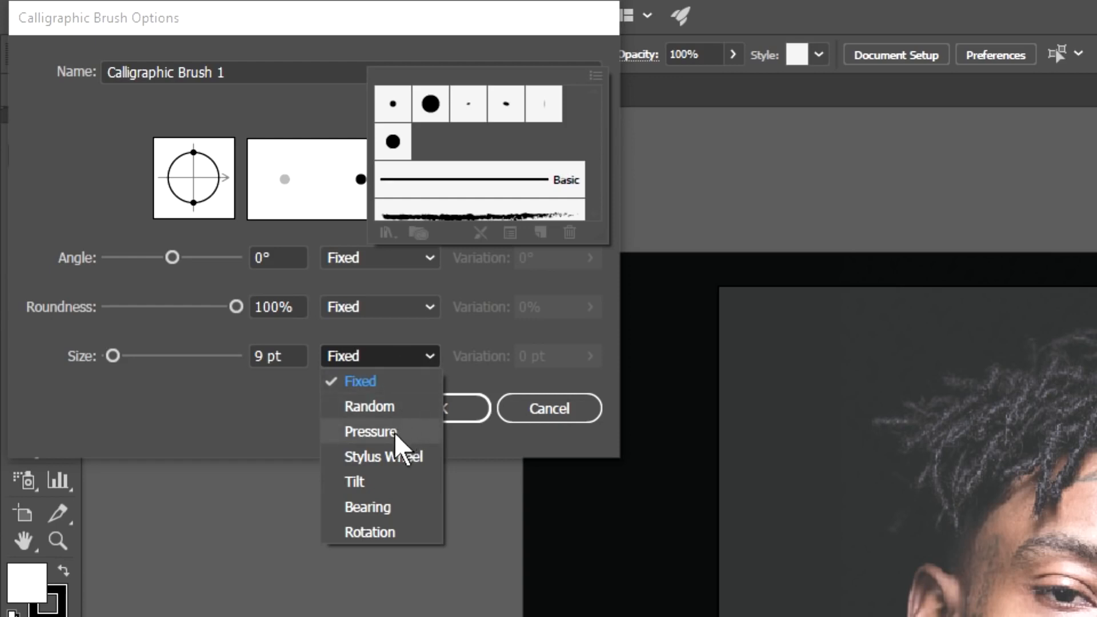
left_click(370, 433)
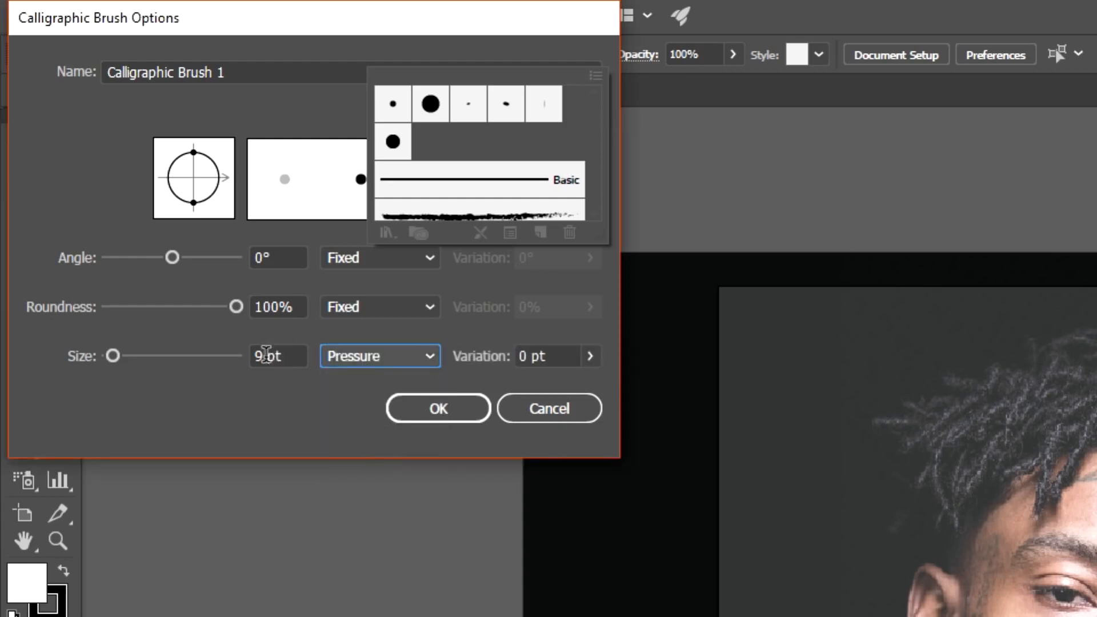
Create the brush with a 3 pt size and 3 pt variation, and switch to the Paintbrush tool.
left_click(266, 355)
double_click(260, 356)
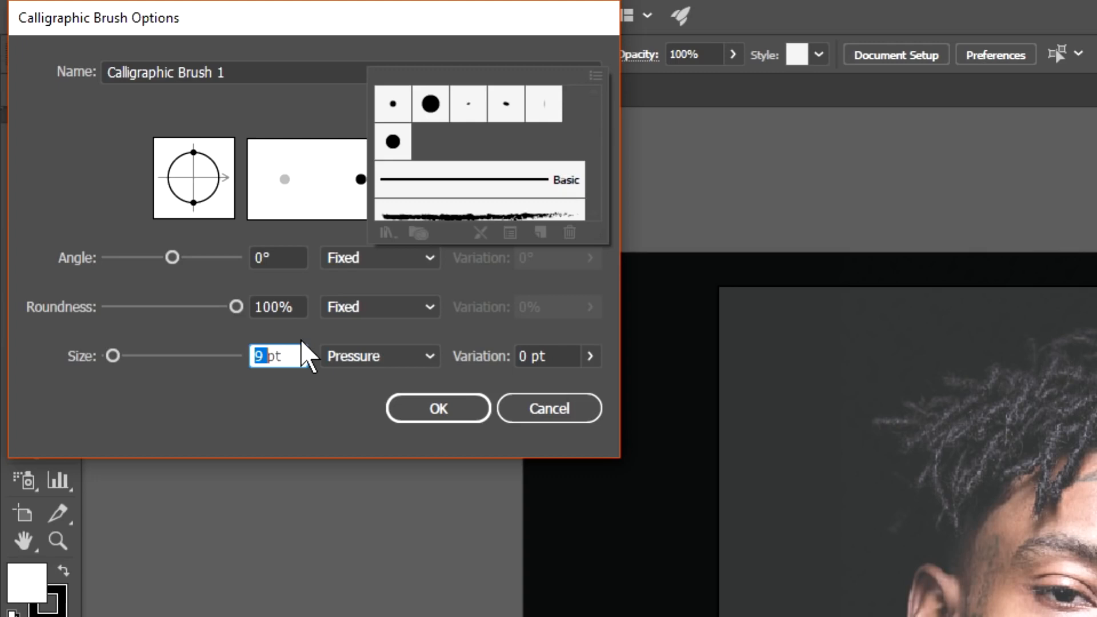
type("3")
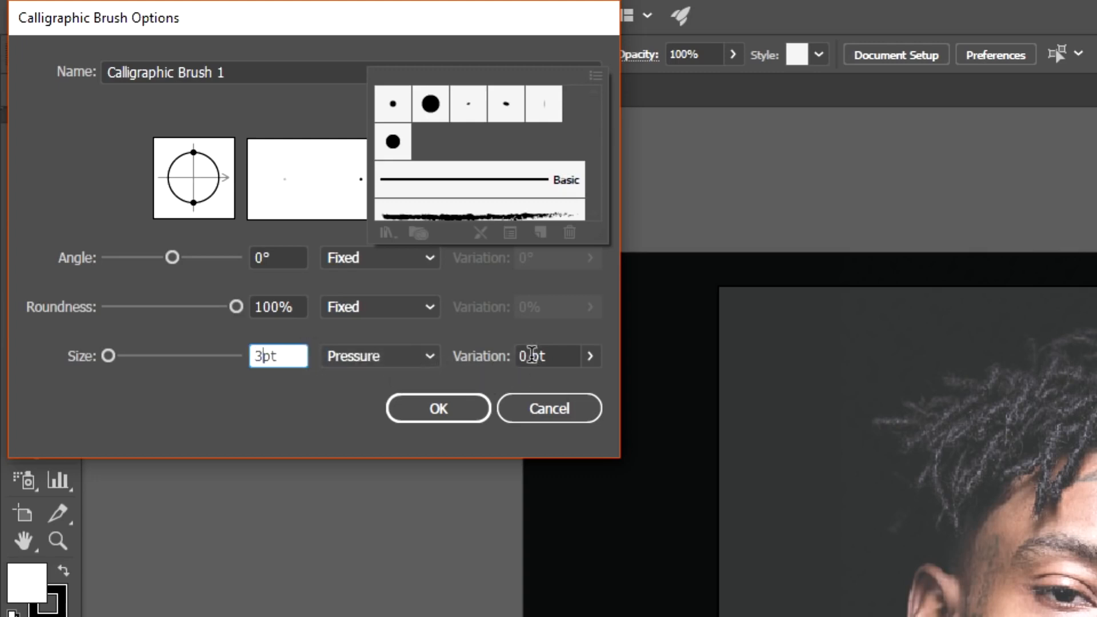
left_click(526, 356)
double_click(526, 356)
type("3")
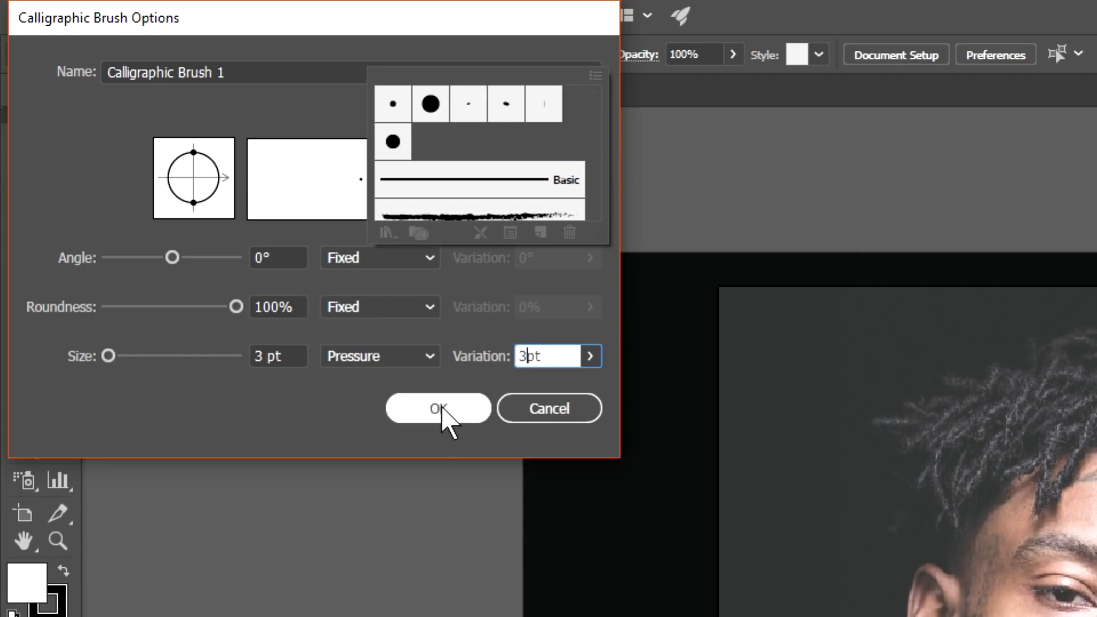
left_click(442, 409)
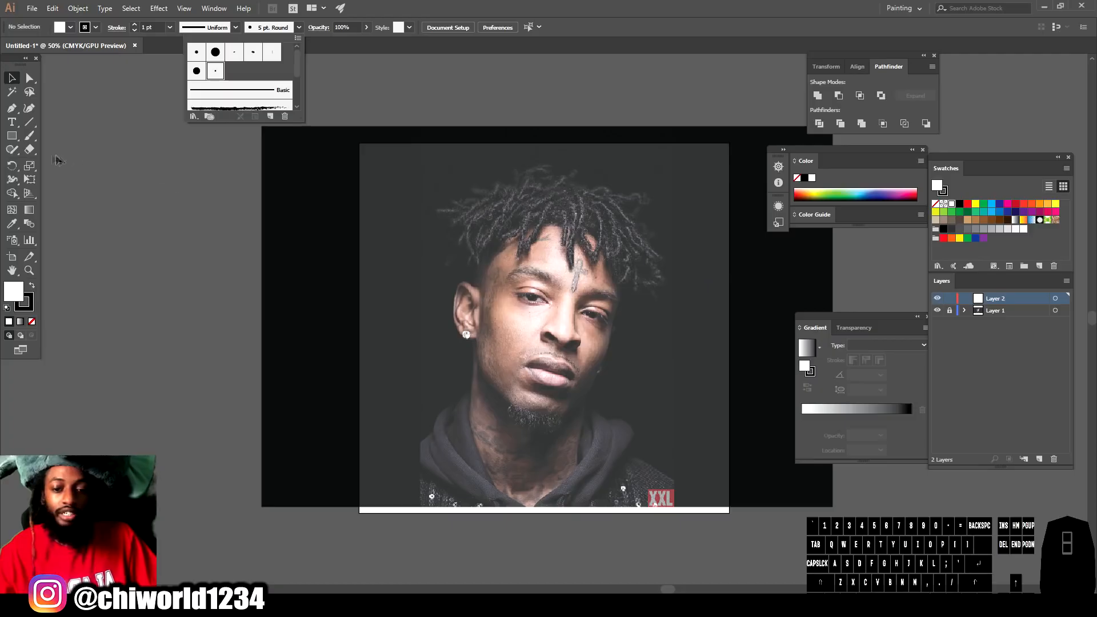
left_click(29, 136)
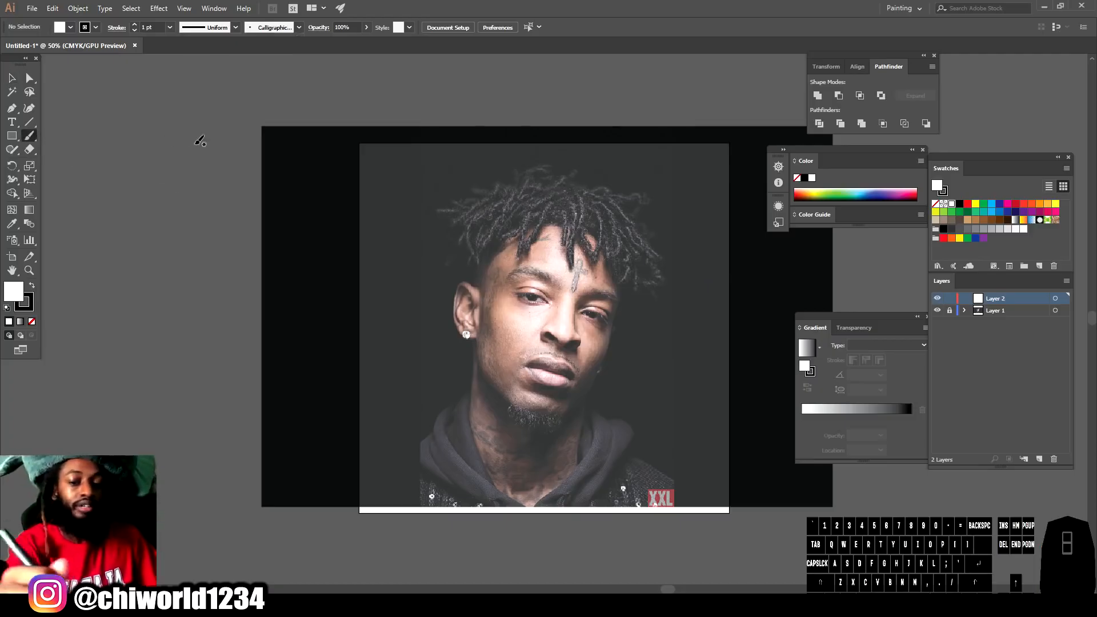
Test the pressure-sensitive brush with several long curved strokes on the empty canvas beside the photo.
left_click_drag(214, 267, 198, 327)
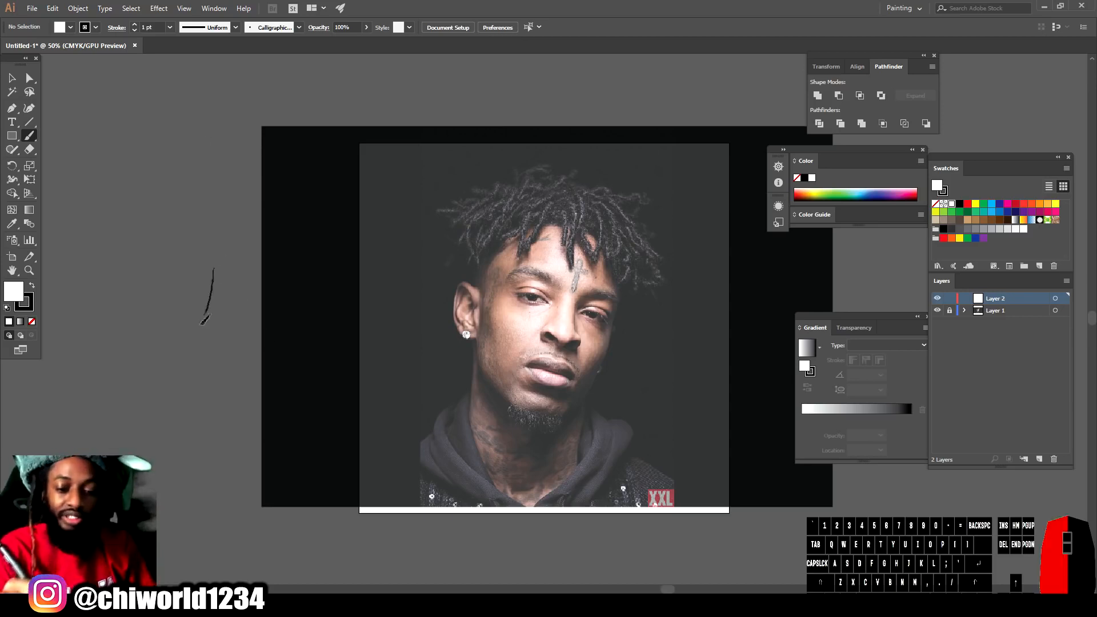
mouse_move(191, 287)
left_mouse_down()
mouse_move(200, 166)
mouse_move(182, 399)
mouse_move(150, 226)
left_mouse_up()
left_click_drag(152, 175, 147, 399)
mouse_move(179, 463)
left_mouse_down()
mouse_move(210, 372)
mouse_move(200, 298)
left_mouse_up()
left_click_drag(242, 355, 226, 431)
left_click_drag(228, 383, 241, 229)
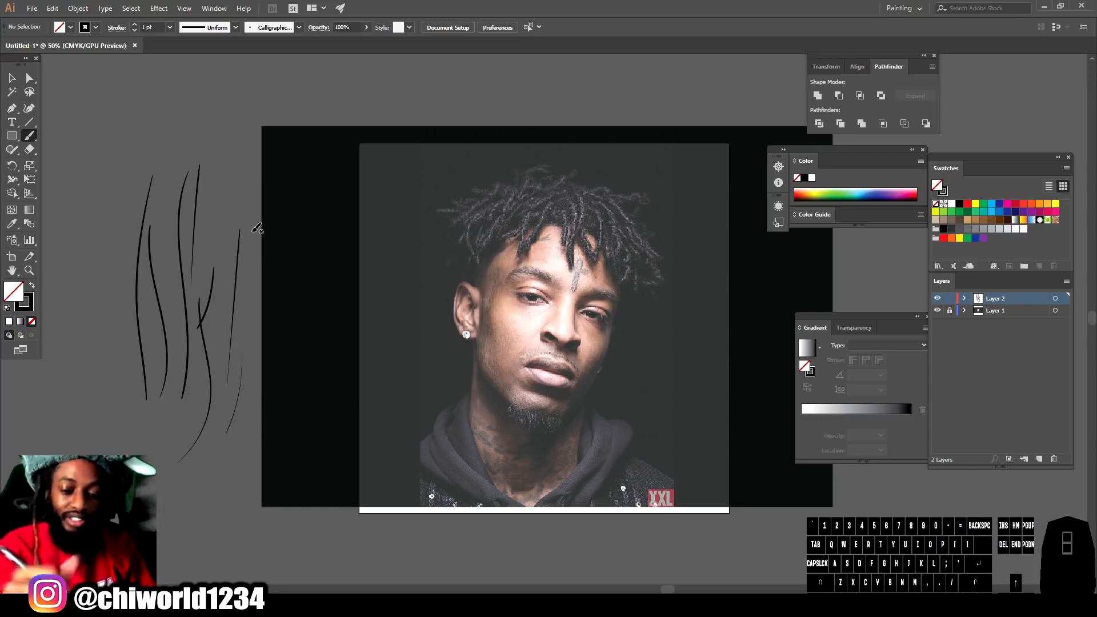
Undo all the test brush strokes beside the photo.
key("ctrl+z")
key("ctrl+z")
key("ctrl+z")
key("ctrl+z")
key("ctrl+z")
key("ctrl+z")
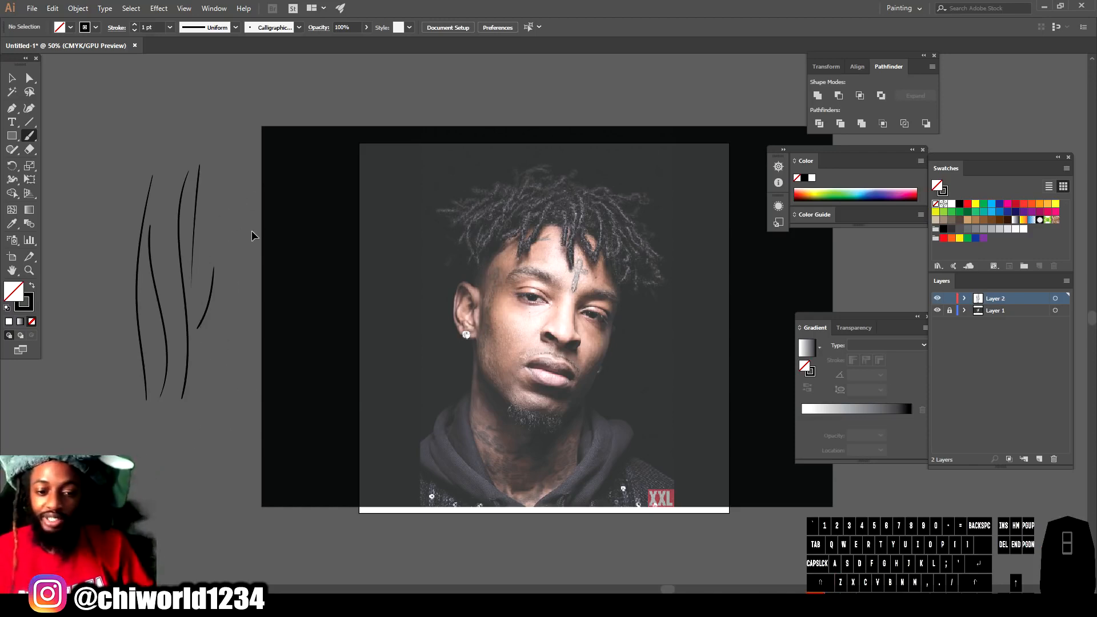
key("ctrl+z")
key("ctrl+z")
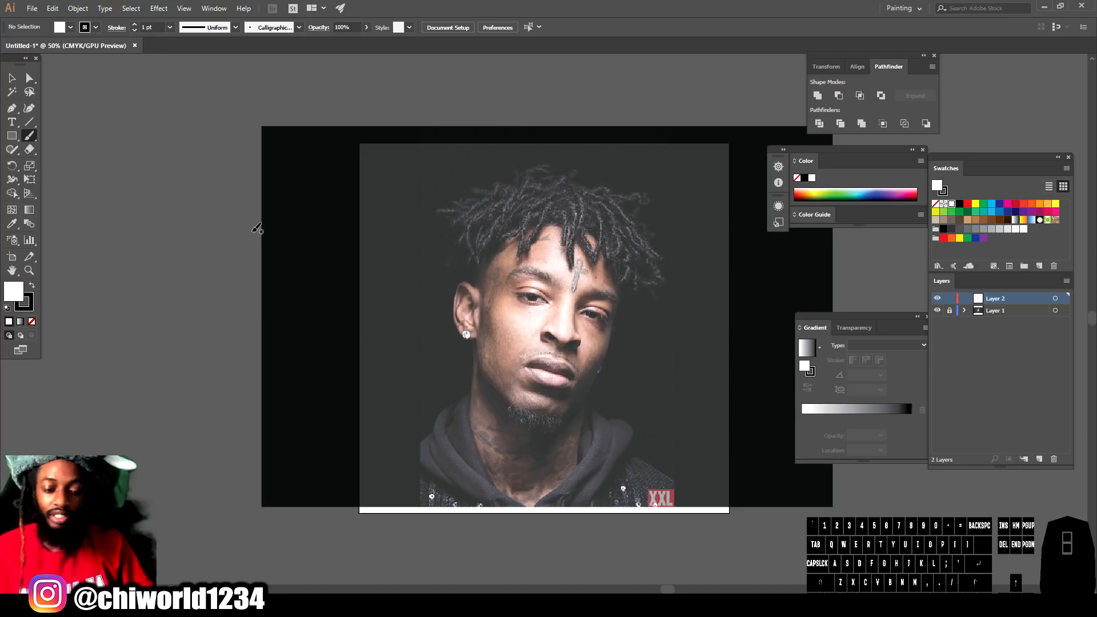
Try two more curved strokes with varying pen pressure beside the photo, and undo them.
left_click_drag(217, 233, 220, 261)
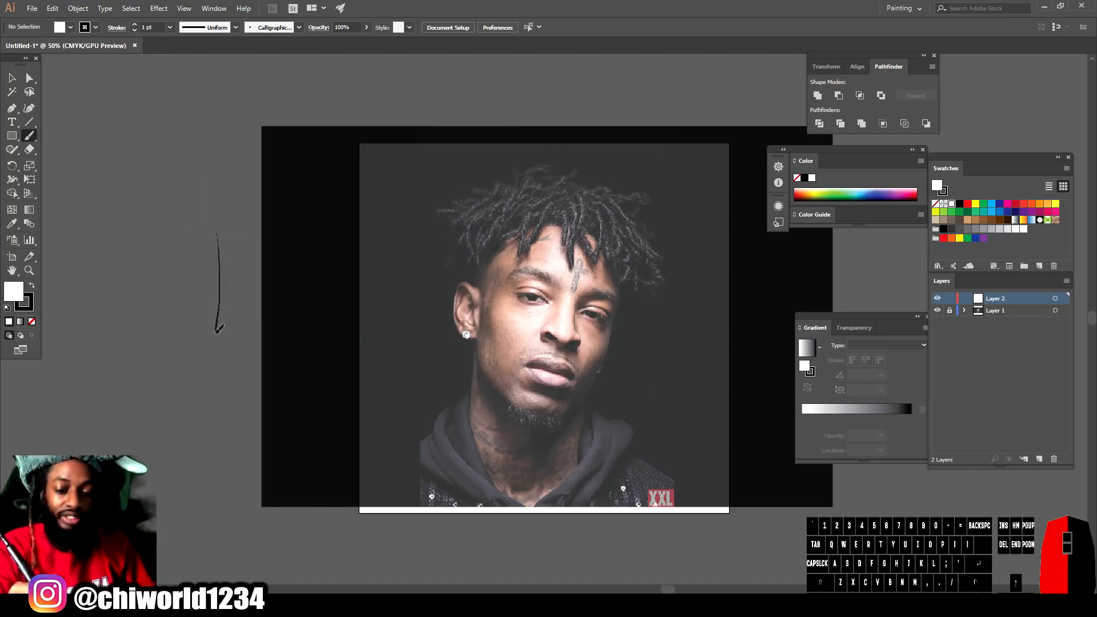
left_click_drag(207, 359, 200, 382)
left_click_drag(193, 277, 175, 363)
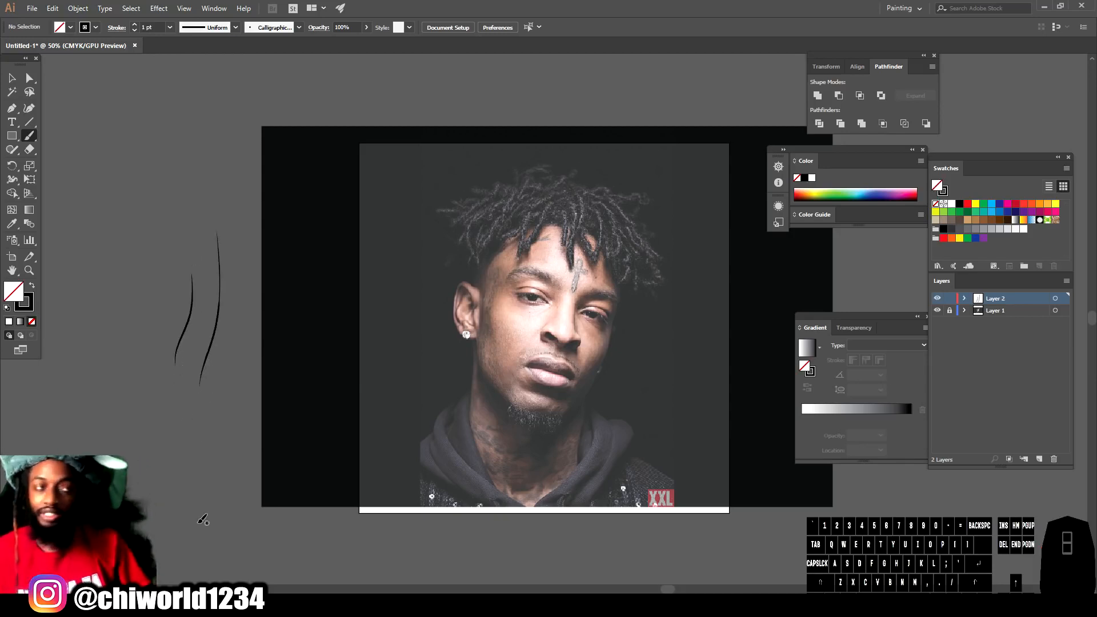
key("ctrl+z")
key("ctrl+z")
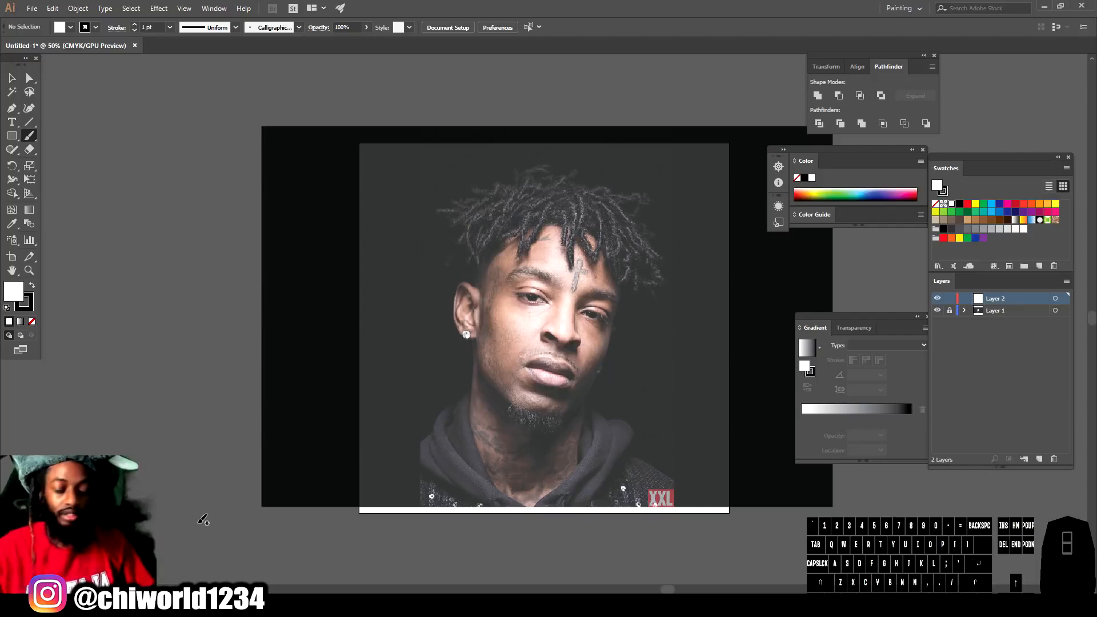
Trace the outer curve of the nose's left wing on the new layer with one tapered brush stroke.
scroll(592, 387, "down", 1)
scroll(592, 387, "up", 4)
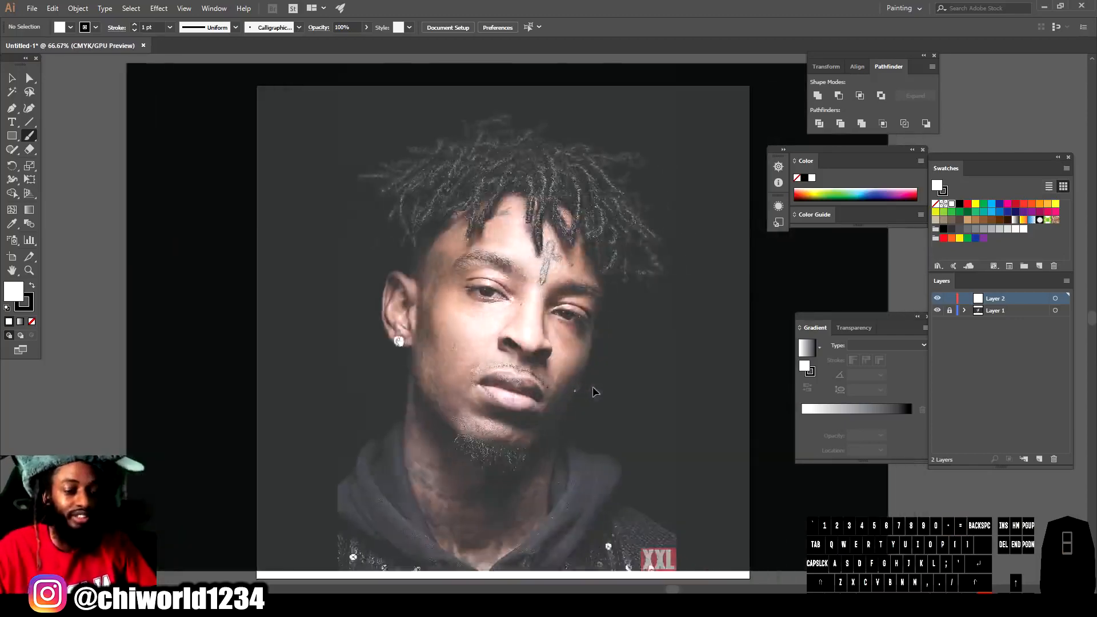
scroll(592, 386, "up", 4)
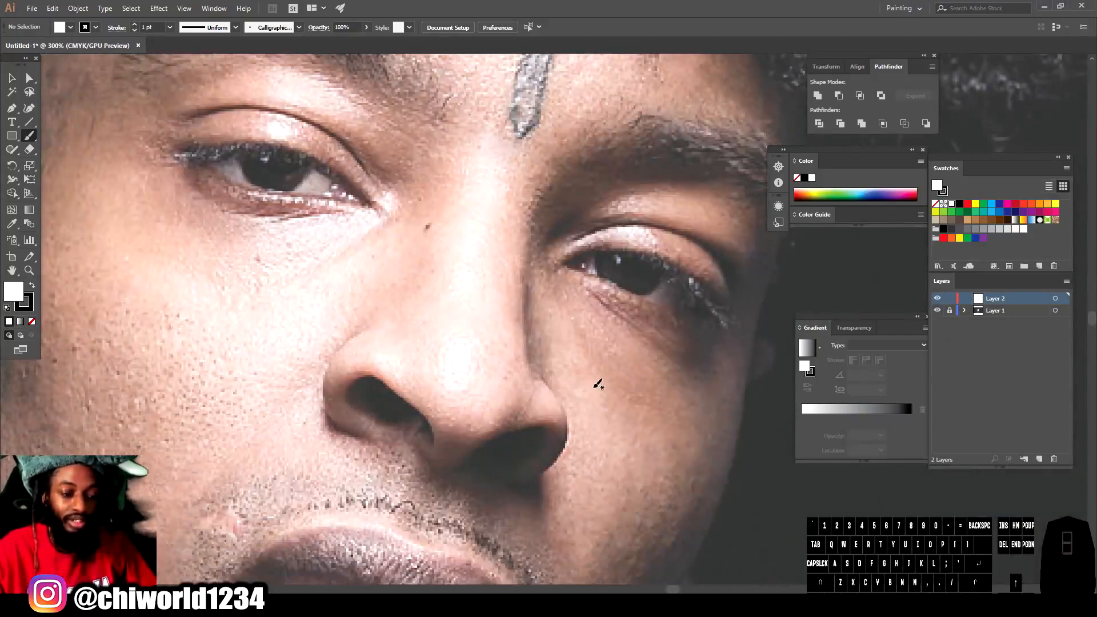
scroll(592, 387, "left", 1)
scroll(592, 386, "down", 1)
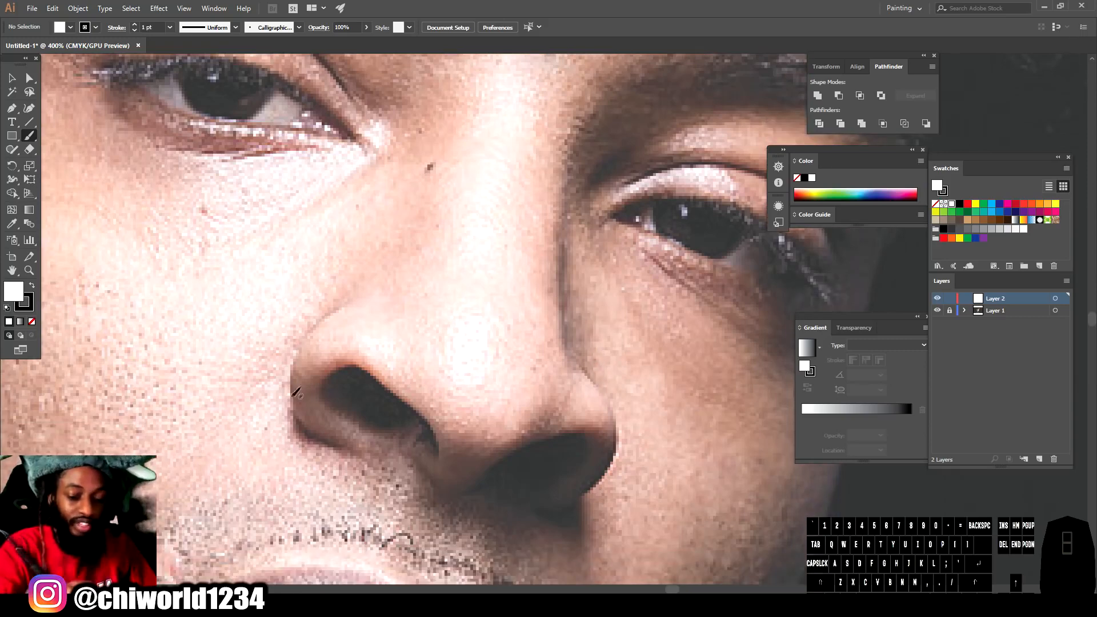
mouse_move(351, 444)
left_mouse_down()
mouse_move(317, 440)
mouse_move(289, 411)
mouse_move(288, 359)
mouse_move(342, 305)
left_mouse_up()
key("ctrl+z")
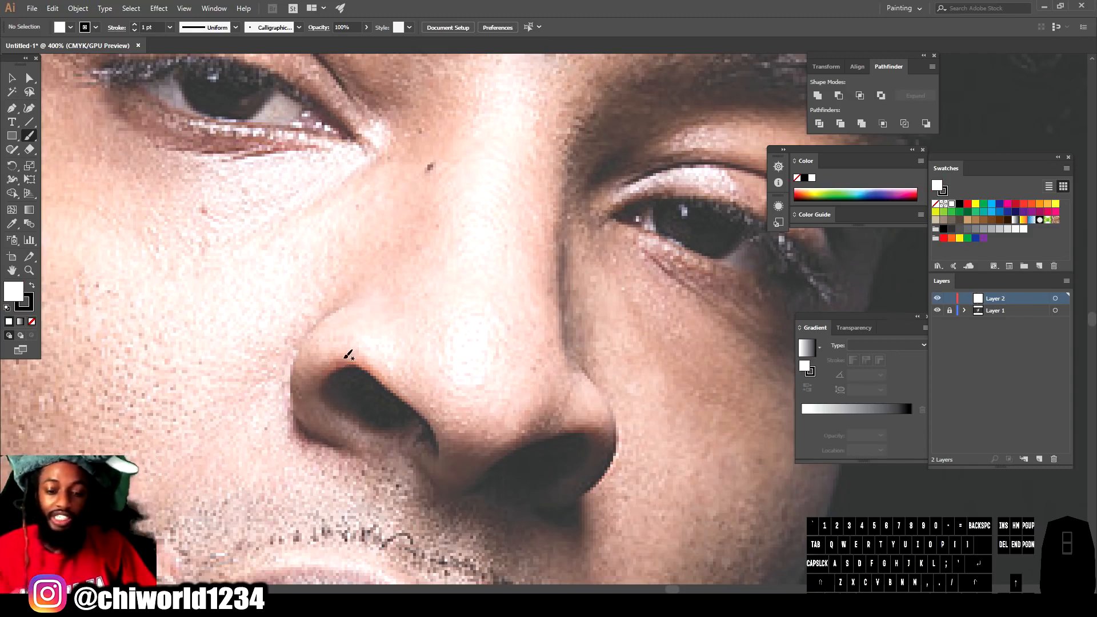
mouse_move(320, 436)
left_mouse_down()
mouse_move(295, 402)
mouse_move(290, 365)
mouse_move(314, 324)
mouse_move(354, 299)
left_mouse_up()
Outline both nostrils and the lower curve between them with brush strokes following the photo.
mouse_move(345, 410)
left_mouse_down()
mouse_move(322, 381)
mouse_move(344, 361)
mouse_move(368, 365)
mouse_move(436, 424)
mouse_move(431, 443)
left_mouse_up()
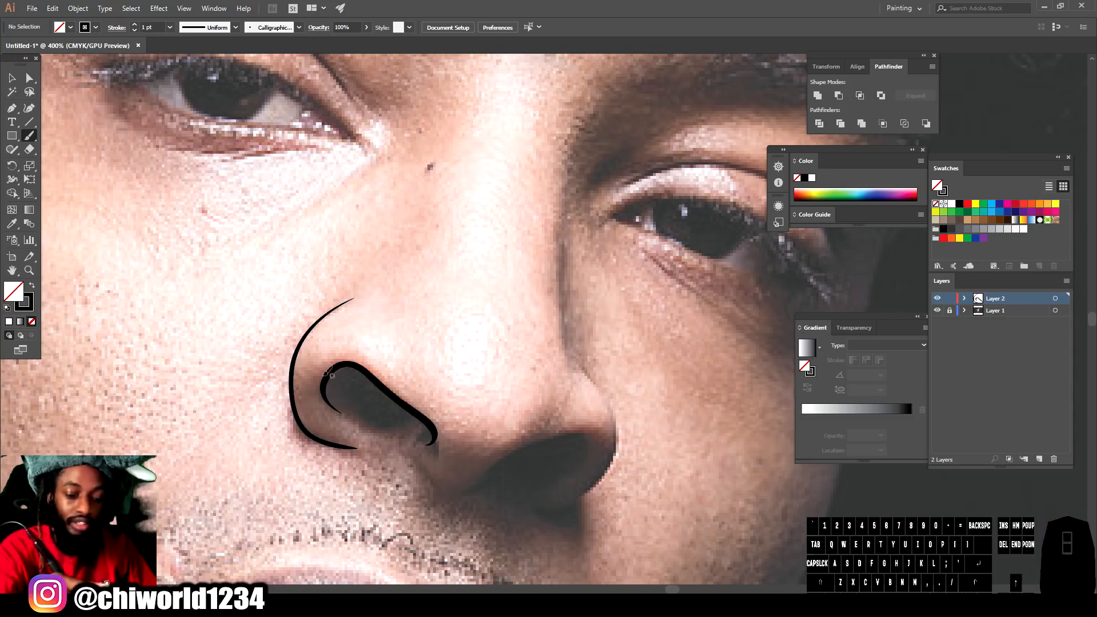
mouse_move(334, 371)
left_mouse_down()
mouse_move(330, 396)
mouse_move(371, 420)
mouse_move(435, 429)
left_mouse_up()
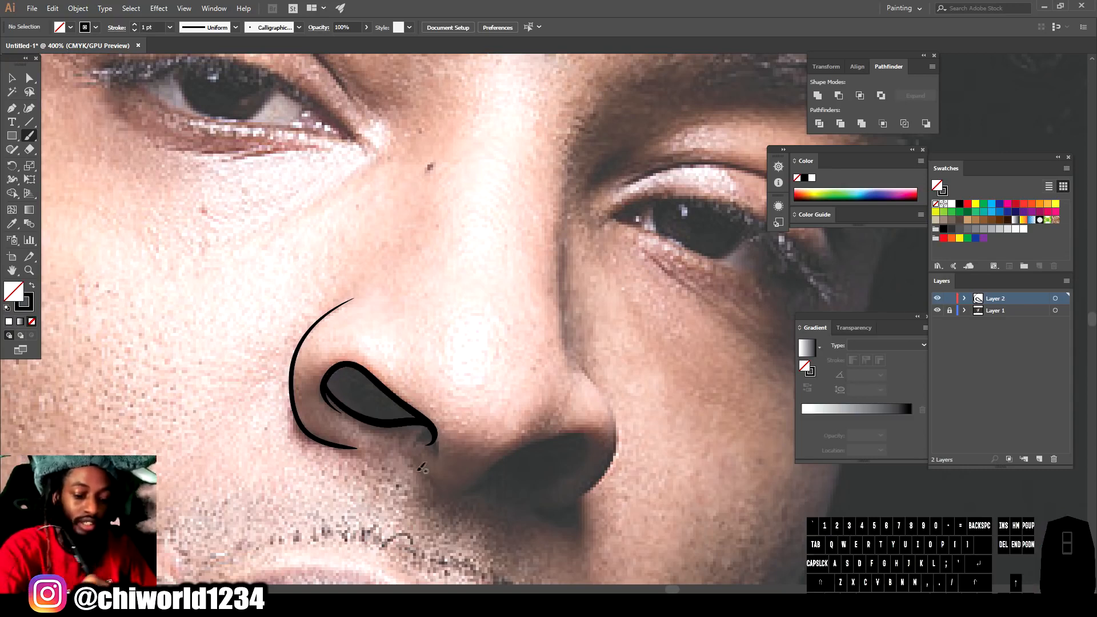
mouse_move(427, 474)
left_mouse_down()
mouse_move(469, 485)
mouse_move(506, 459)
mouse_move(581, 435)
mouse_move(589, 451)
mouse_move(565, 475)
mouse_move(504, 464)
left_mouse_up()
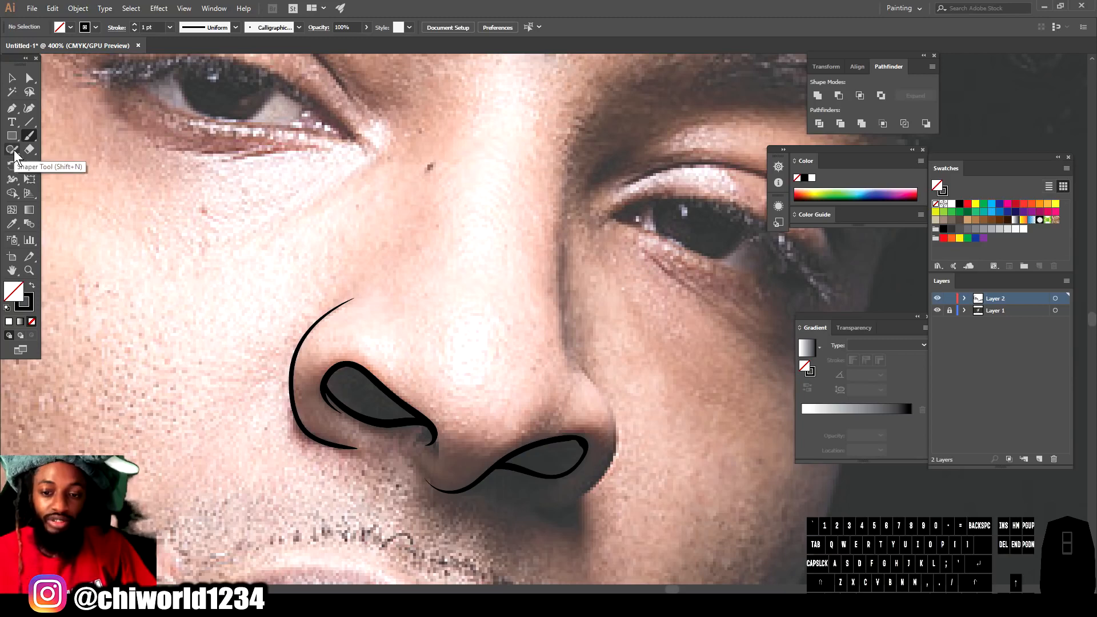
Fill both nostrils with freehand Pencil tool shapes, with new pencil strokes filled in black and no outline.
left_click(14, 151)
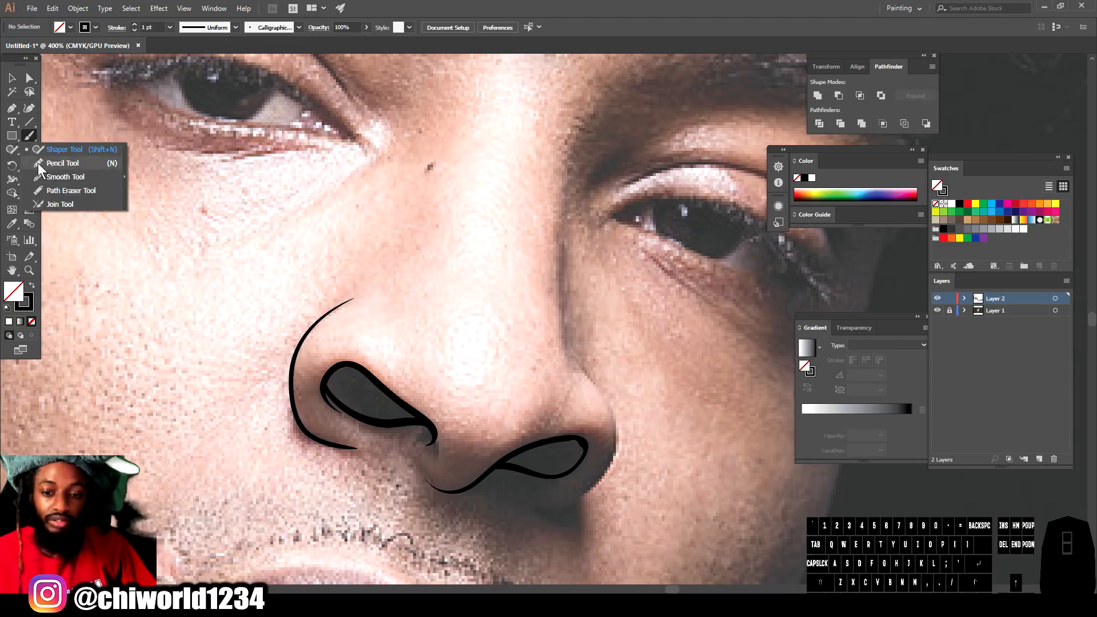
left_click(37, 163)
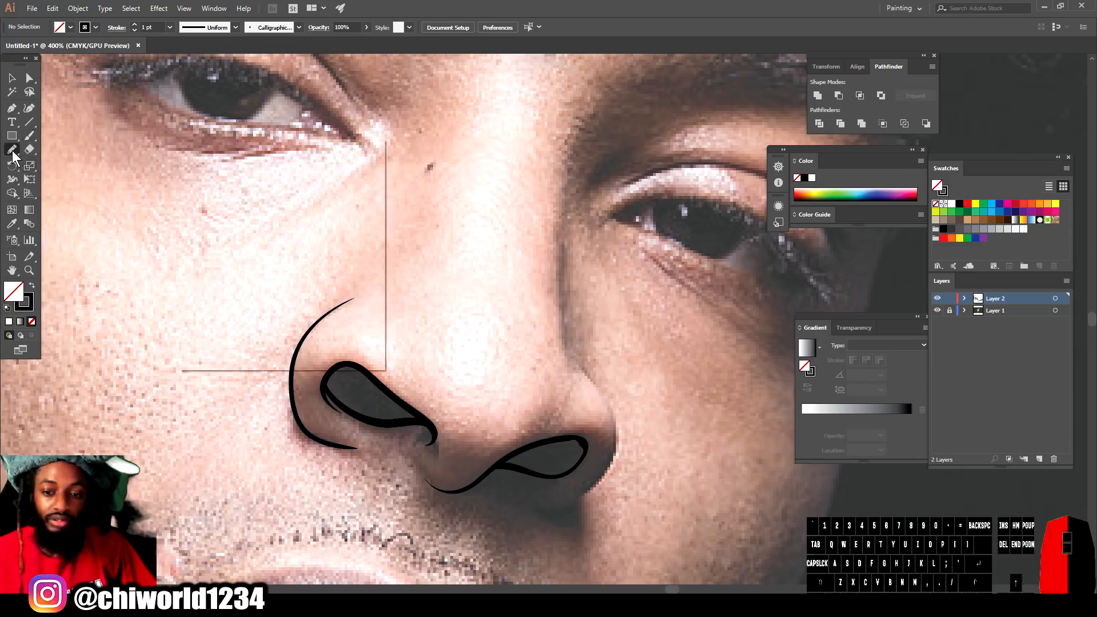
double_click(13, 151)
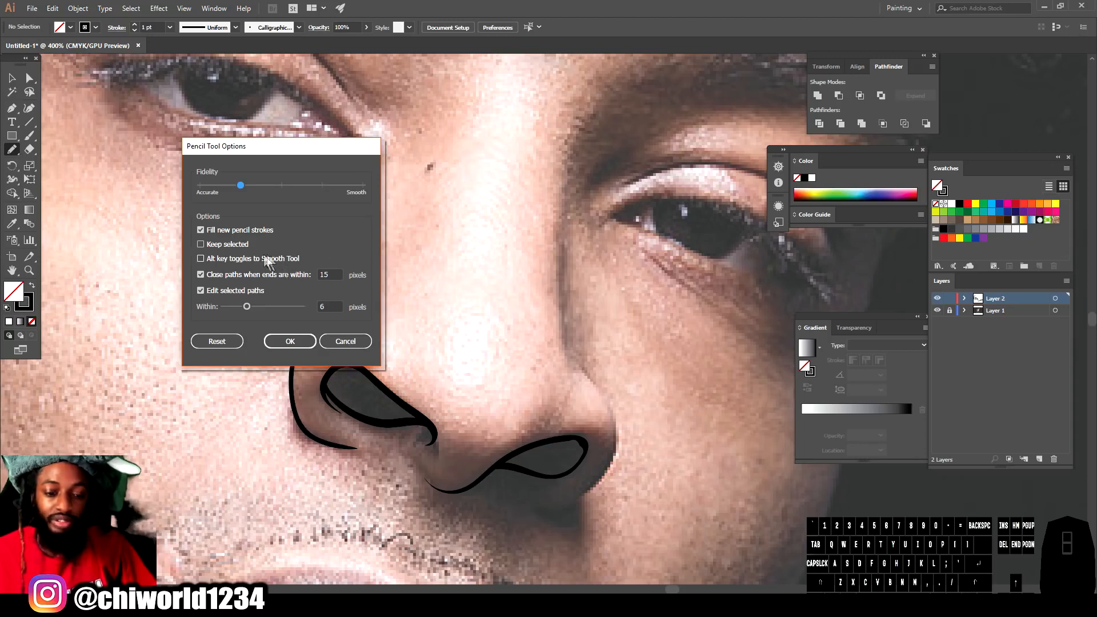
left_click(291, 341)
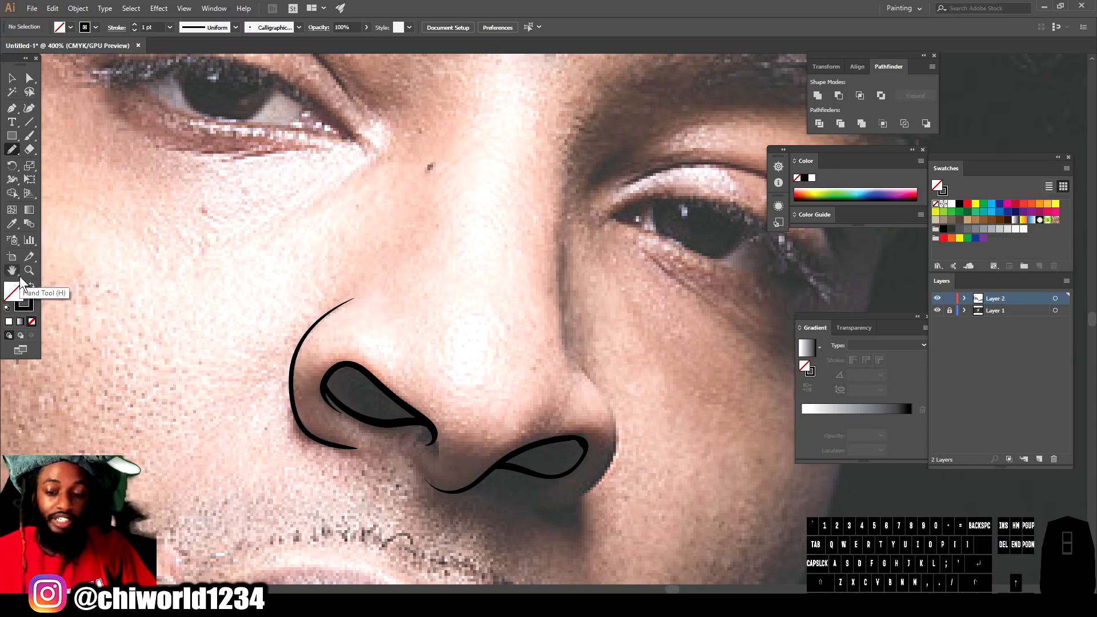
left_click(32, 285)
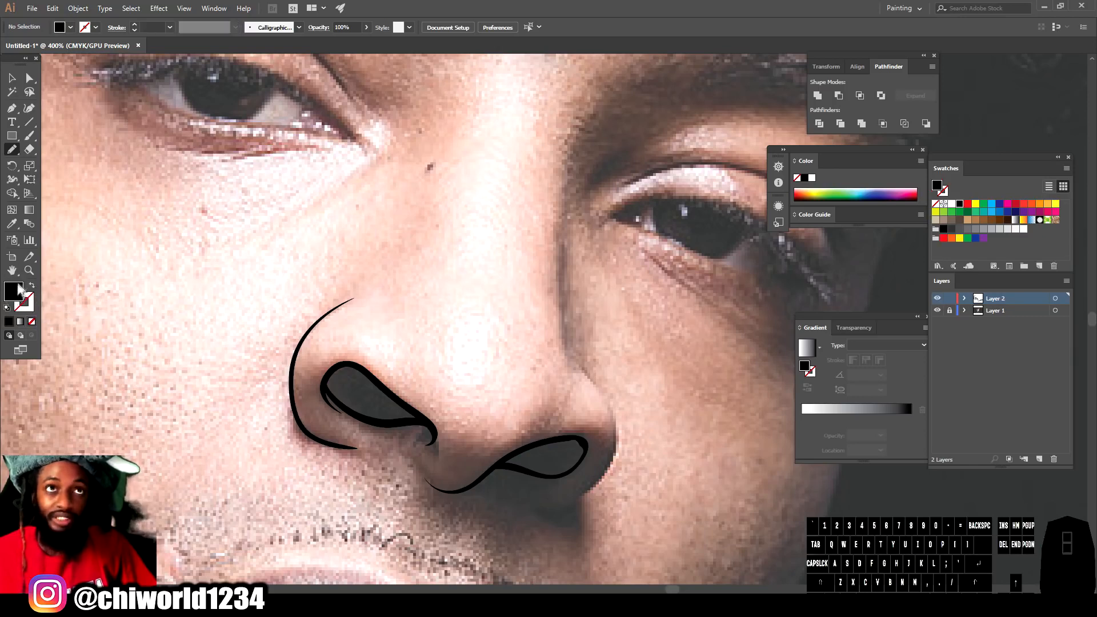
left_click_drag(323, 379, 343, 400)
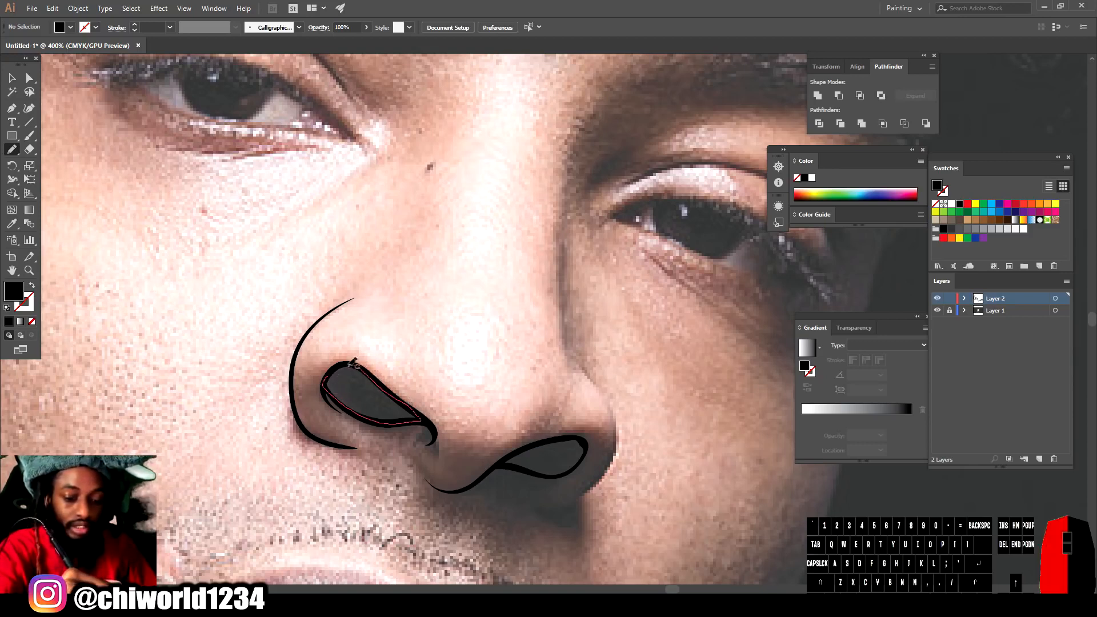
left_click_drag(334, 367, 336, 366)
left_click_drag(507, 459, 586, 435)
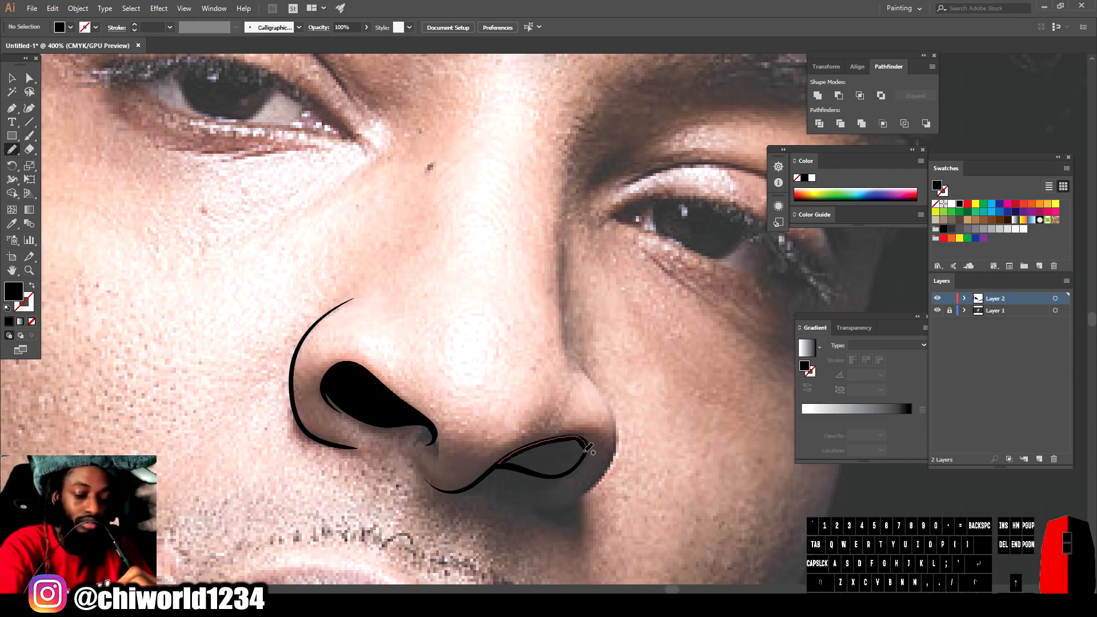
left_click_drag(539, 470, 495, 466)
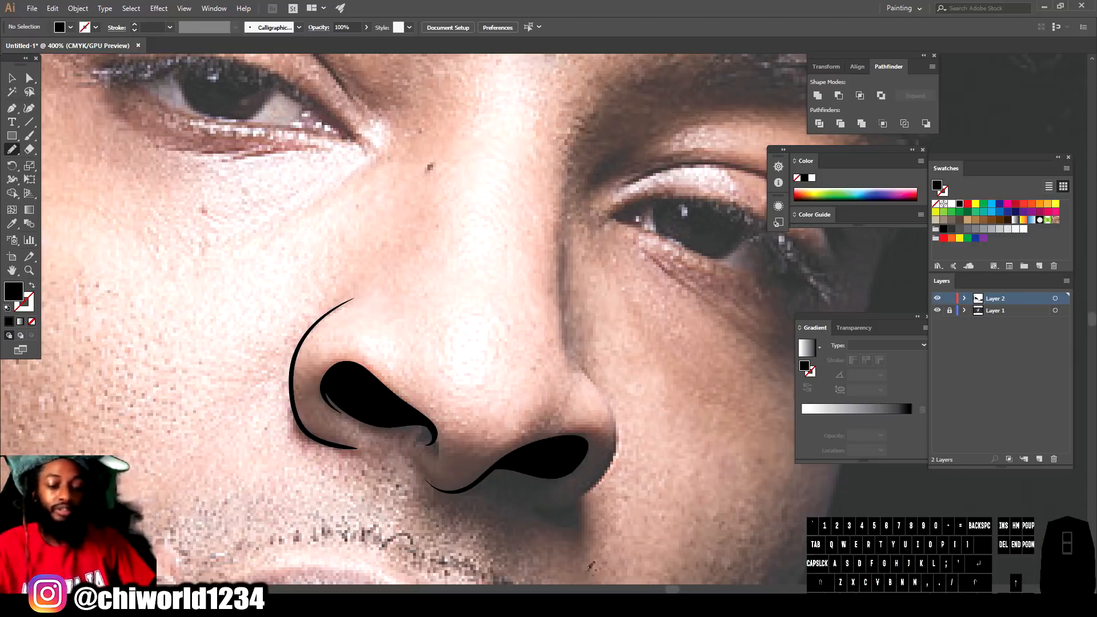
Trace the outer curve of the nose's right wing and the line along the nose bridge with tapered brush strokes.
key("ctrl+minus")
key("ctrl+minus")
key("ctrl+equal")
key("ctrl+equal")
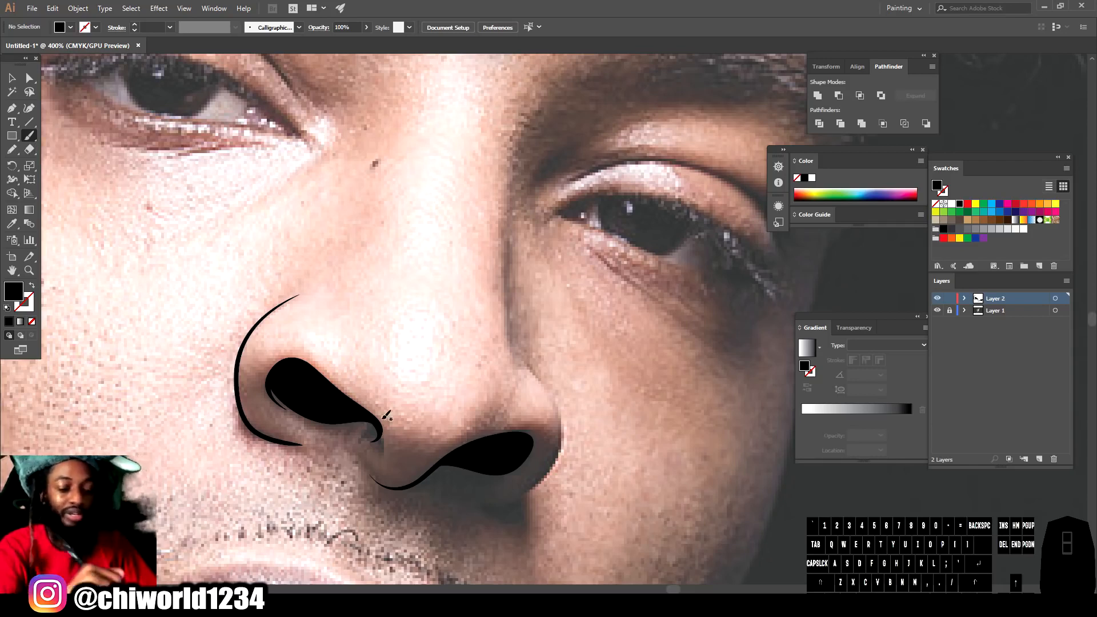
mouse_move(477, 498)
left_mouse_down()
mouse_move(495, 501)
mouse_move(563, 445)
mouse_move(564, 406)
mouse_move(508, 305)
mouse_move(514, 205)
left_mouse_up()
left_click_drag(517, 164, 516, 157)
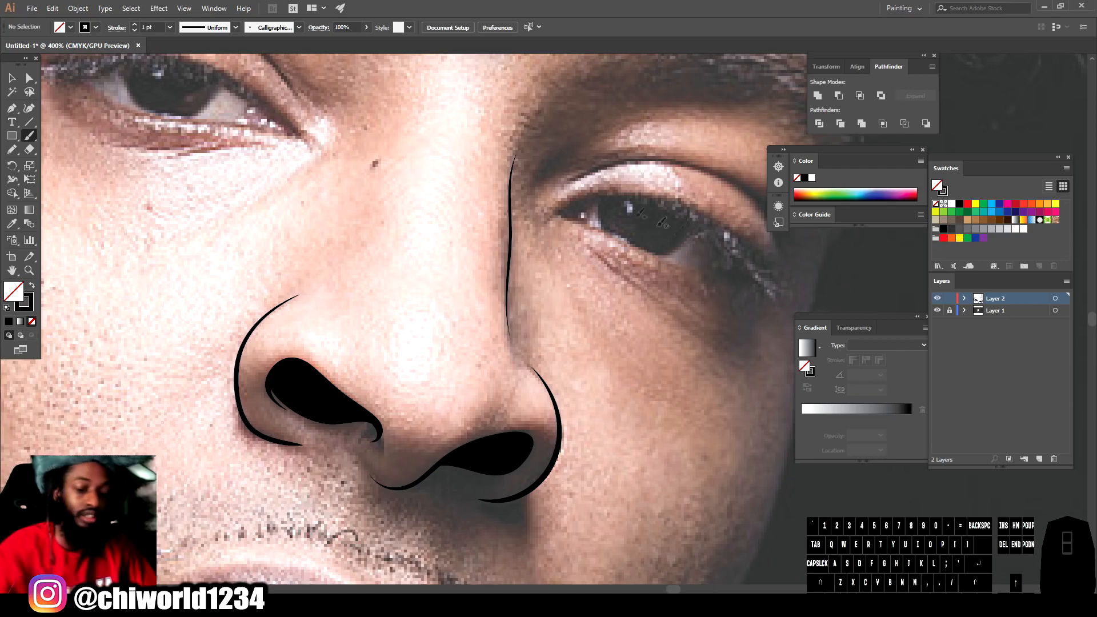
Outline the left eye with brush strokes for the upper and lower lids, inner corner, eyelid crease and under-eye lines.
scroll(705, 292, "down", 5)
scroll(582, 286, "up", 7)
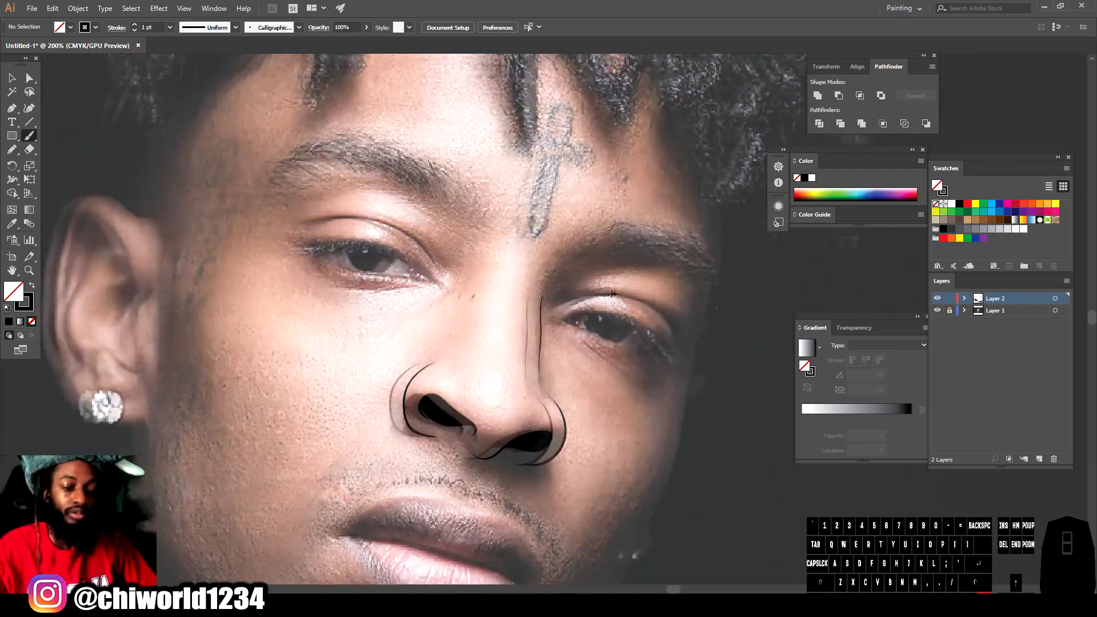
scroll(571, 281, "left", 1)
scroll(571, 281, "up", 3)
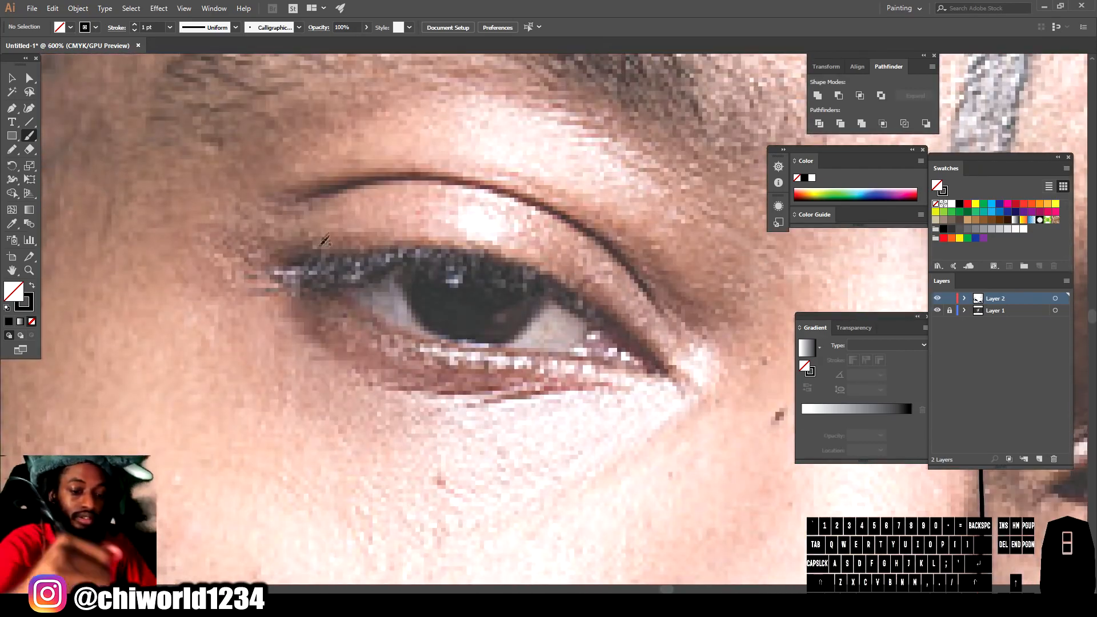
mouse_move(279, 262)
left_mouse_down()
mouse_move(401, 250)
mouse_move(504, 261)
mouse_move(591, 307)
mouse_move(662, 371)
left_mouse_up()
left_click_drag(587, 349, 604, 331)
mouse_move(315, 265)
left_mouse_down()
mouse_move(443, 338)
mouse_move(660, 375)
left_mouse_up()
mouse_move(283, 200)
left_mouse_down()
mouse_move(419, 175)
mouse_move(513, 188)
mouse_move(606, 234)
mouse_move(690, 342)
left_mouse_up()
left_click_drag(399, 386, 620, 388)
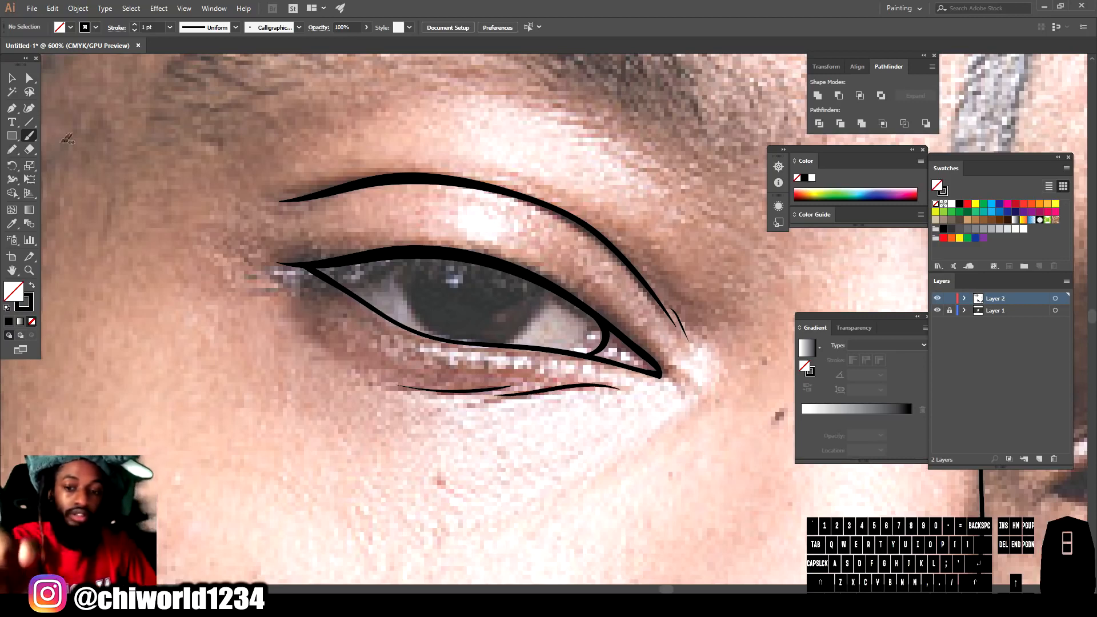
left_click(11, 149)
mouse_move(400, 248)
left_mouse_down()
mouse_move(441, 330)
mouse_move(499, 340)
left_mouse_up()
mouse_move(553, 289)
left_mouse_down()
mouse_move(490, 259)
mouse_move(393, 248)
left_mouse_up()
key("ctrl+z")
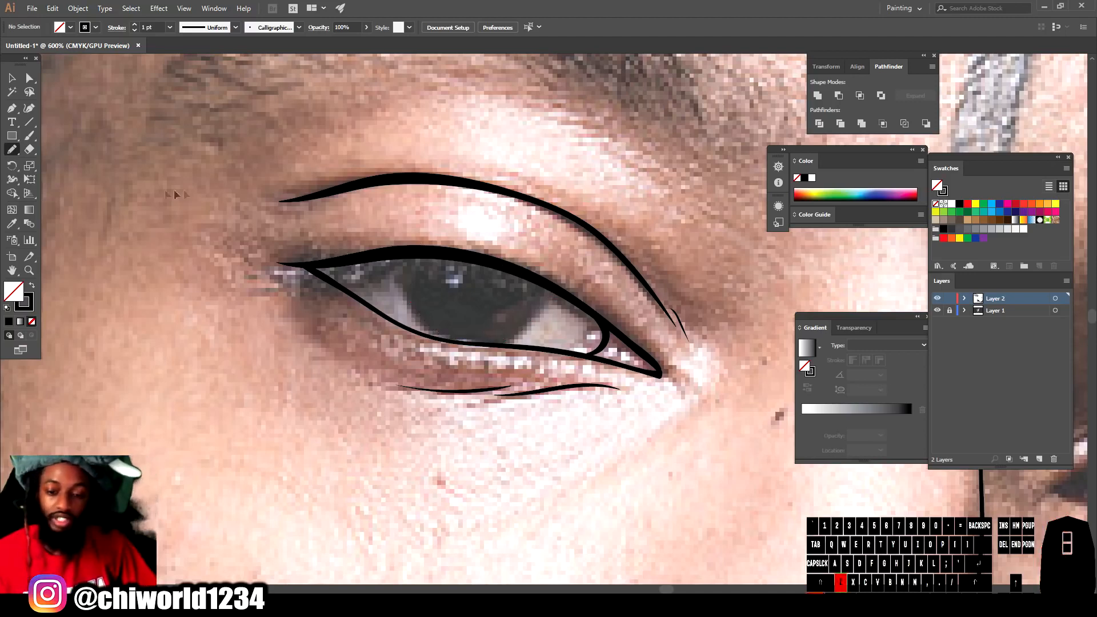
Fill the left eye's iris with a solid Pencil tool shape in black without an outline.
left_click(32, 289)
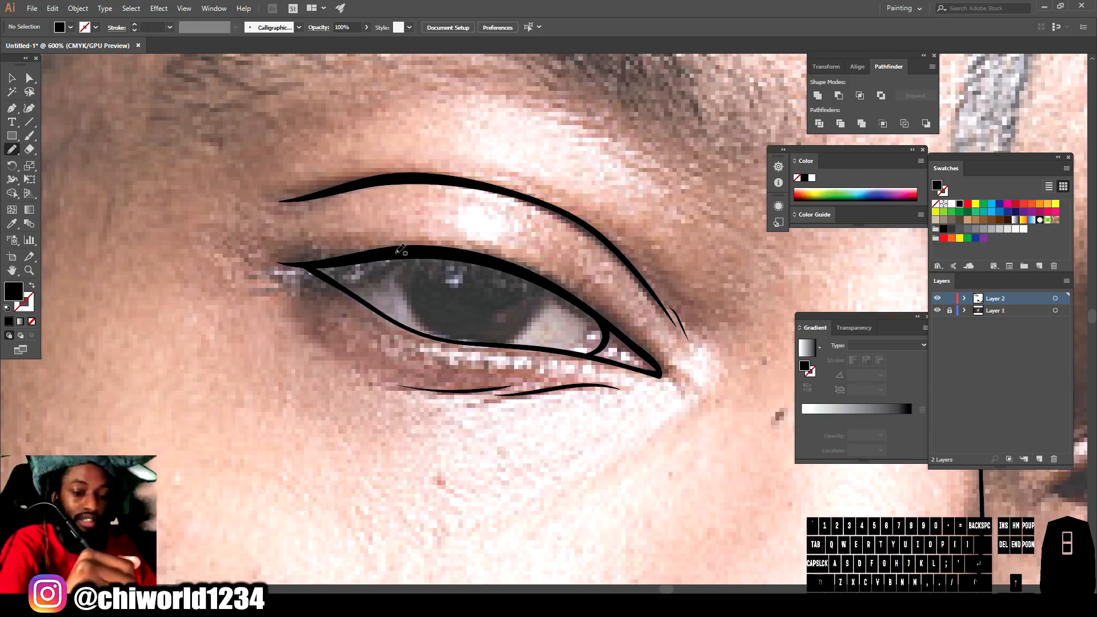
mouse_move(400, 249)
left_mouse_down()
mouse_move(423, 316)
mouse_move(440, 333)
mouse_move(492, 344)
left_mouse_up()
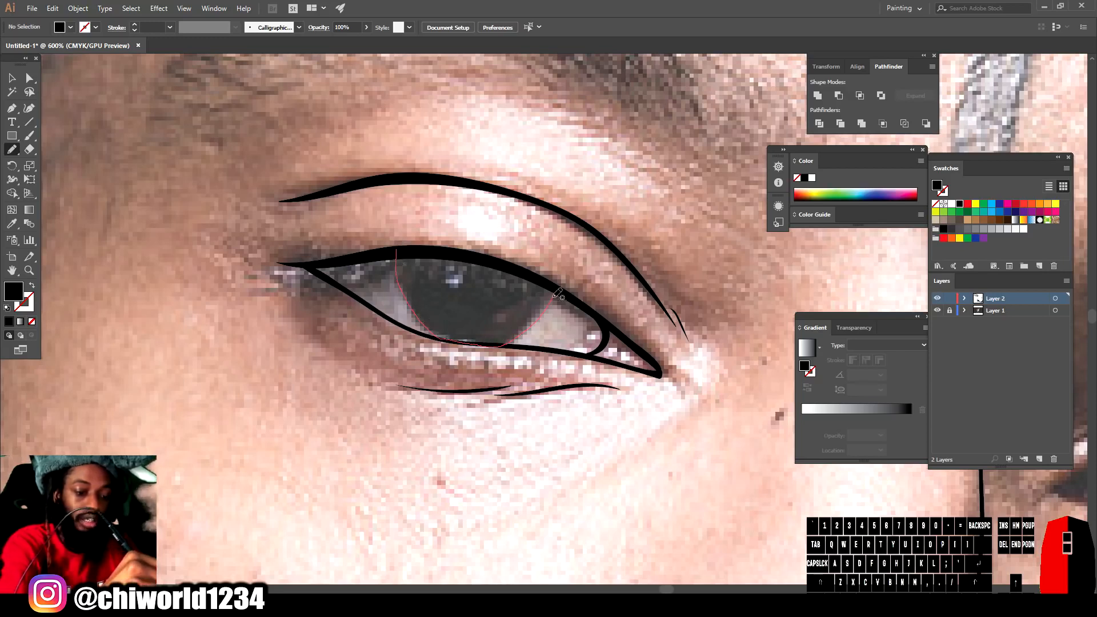
mouse_move(548, 283)
left_mouse_down()
mouse_move(421, 252)
mouse_move(378, 282)
mouse_move(366, 281)
mouse_move(377, 270)
mouse_move(294, 282)
left_mouse_up()
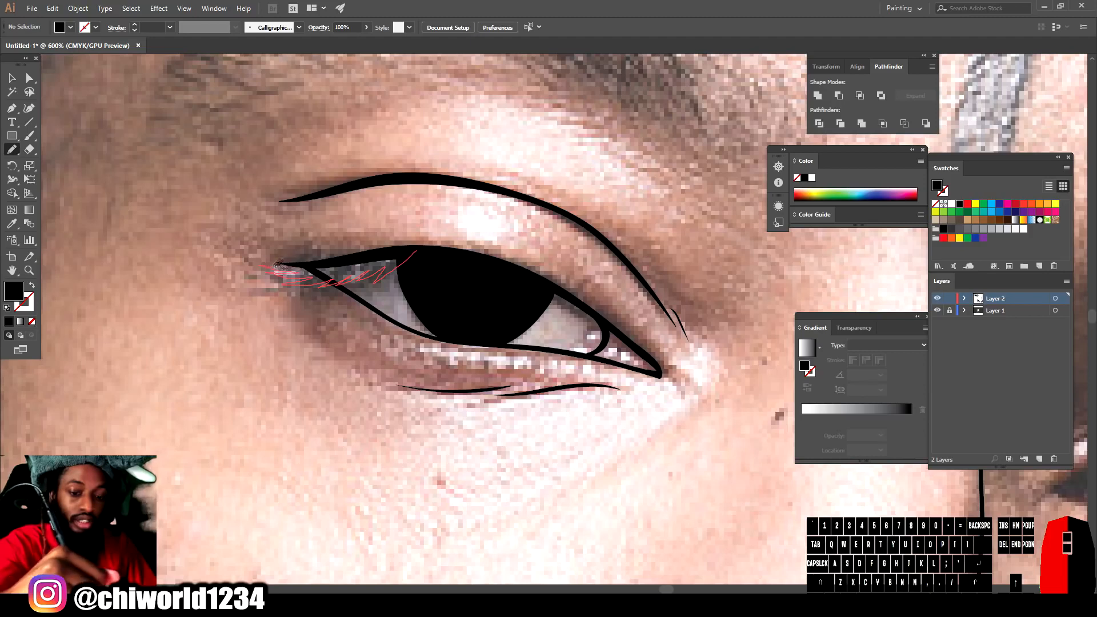
Draw black-filled eyelash shapes under the left eye's upper lid, at the outer corner and towards the inner corner.
left_click_drag(332, 261, 415, 250)
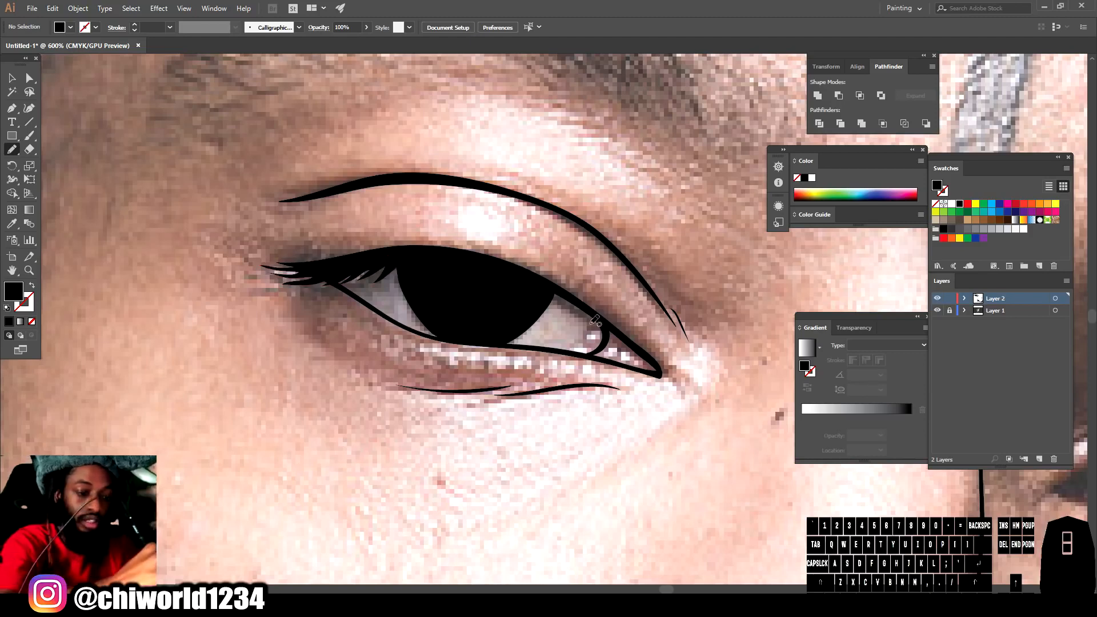
mouse_move(608, 321)
left_mouse_down()
mouse_move(606, 334)
mouse_move(593, 317)
left_mouse_up()
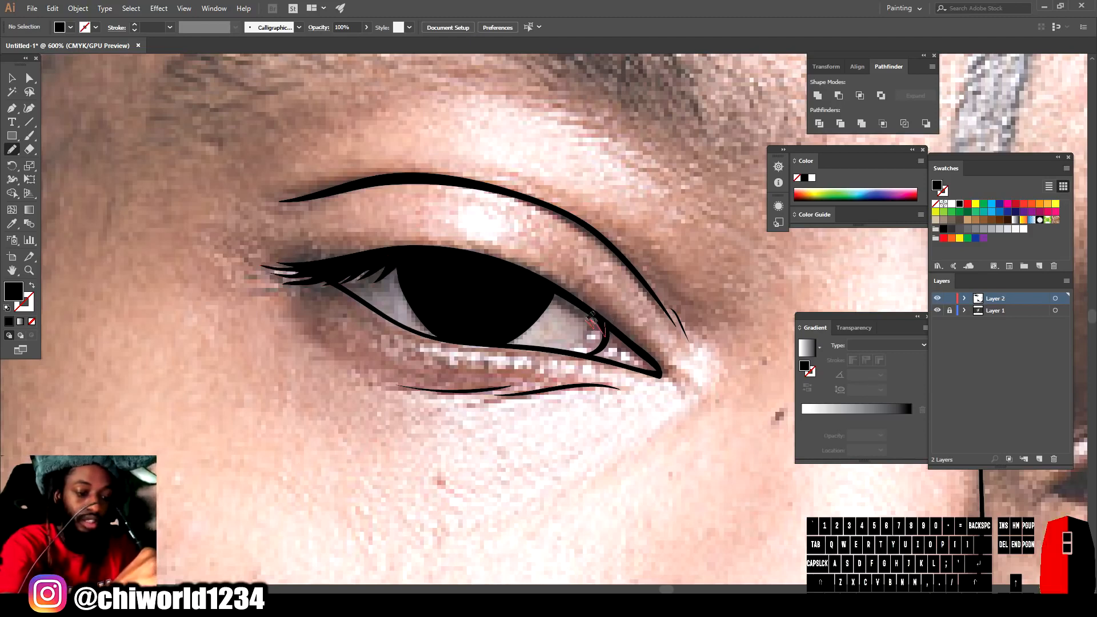
mouse_move(567, 309)
left_mouse_down()
mouse_move(536, 282)
mouse_move(614, 327)
left_mouse_up()
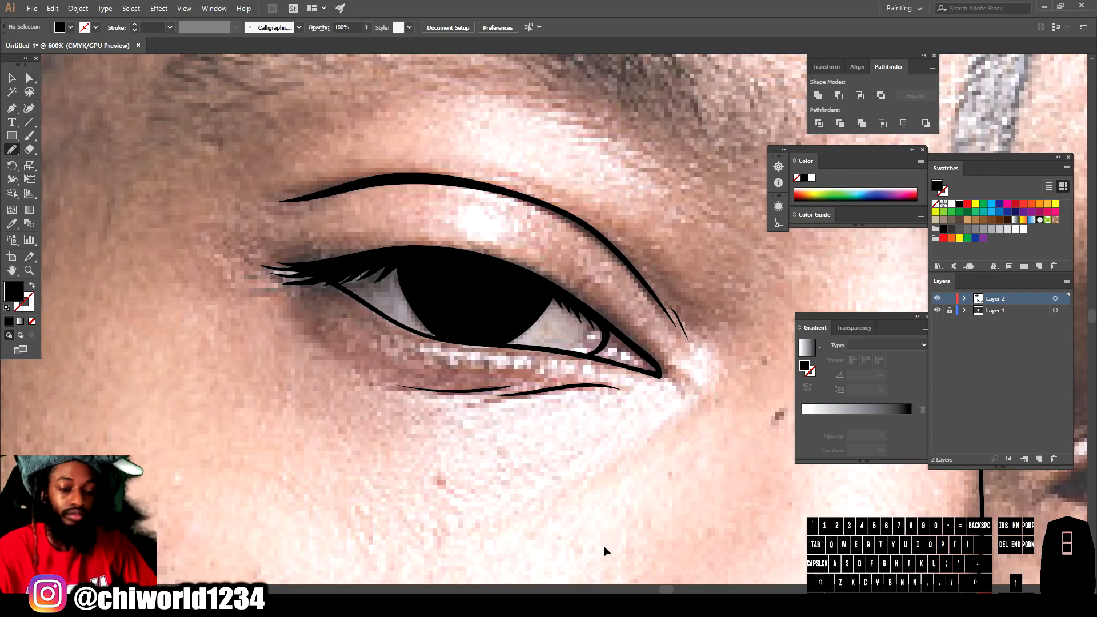
Draw the right eye's upper lid, lashes and iris as solid black Pencil tool shapes following the photo.
key("ctrl+minus")
key("ctrl+minus")
key("ctrl+minus")
key("ctrl+minus")
scroll(629, 474, "right", 8)
key("ctrl+equal")
key("ctrl+equal")
key("ctrl+equal")
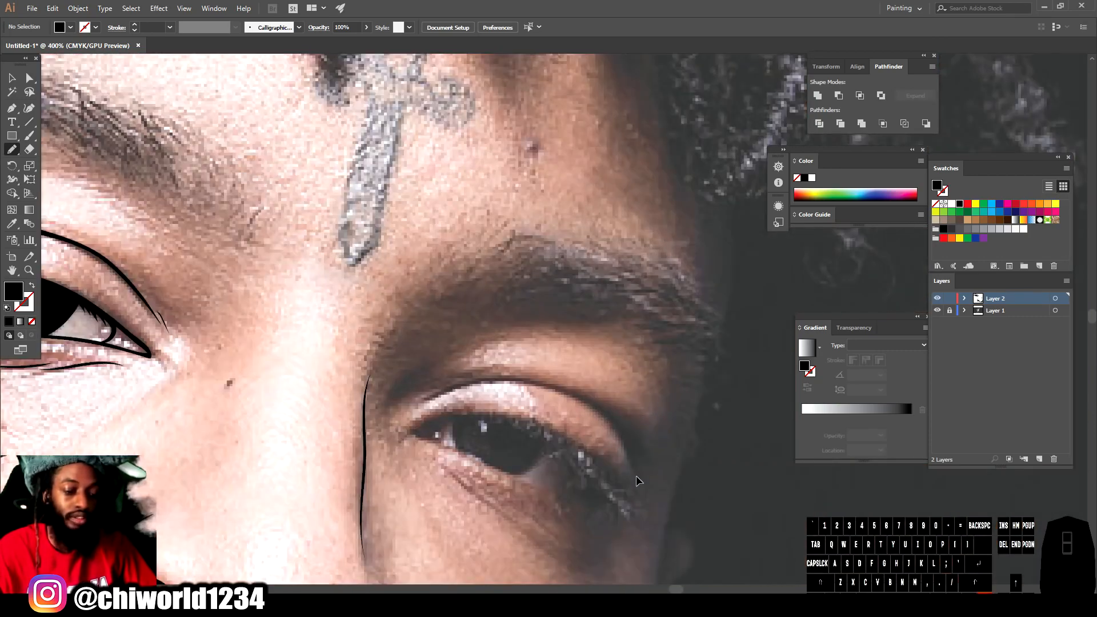
key("ctrl+equal")
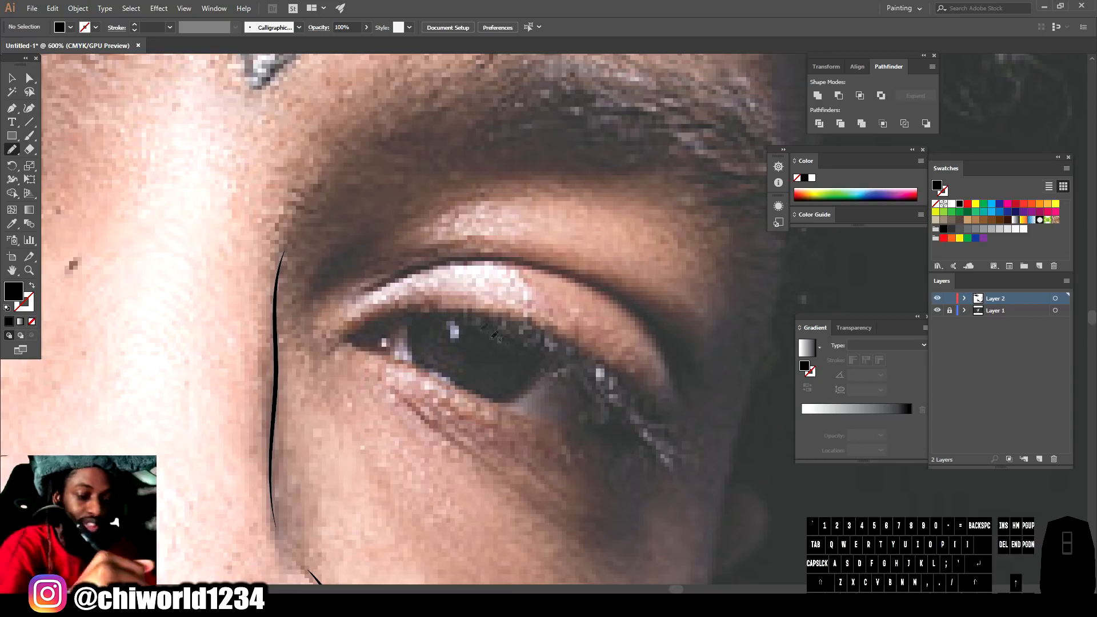
mouse_move(659, 423)
left_mouse_down()
mouse_move(584, 353)
mouse_move(506, 313)
mouse_move(436, 306)
mouse_move(367, 321)
left_mouse_up()
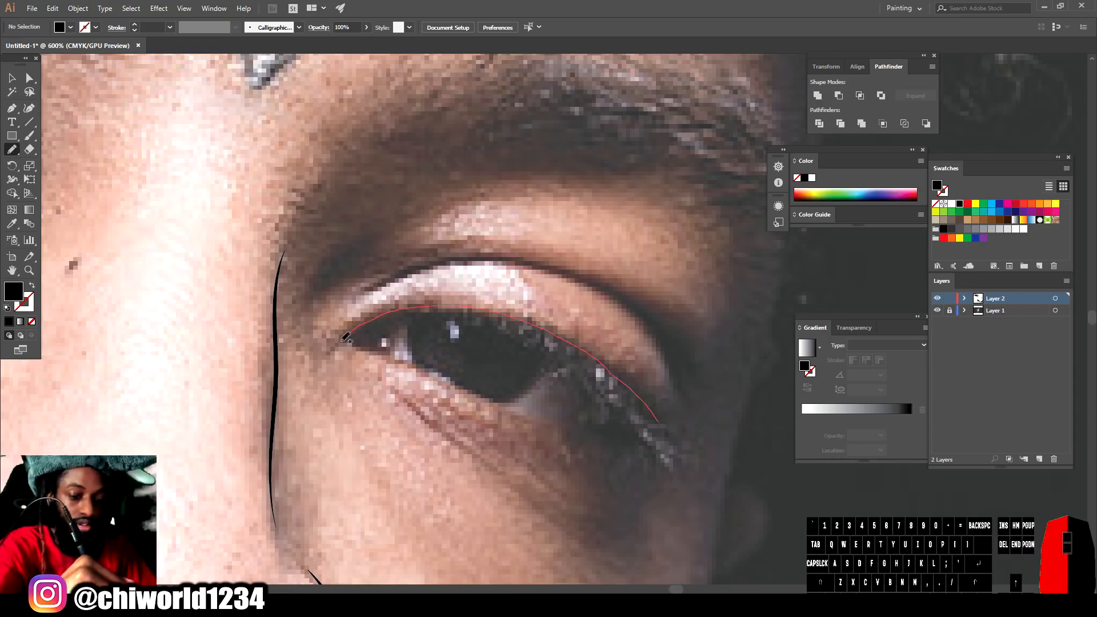
left_click_drag(393, 338, 409, 325)
left_click_drag(659, 422, 683, 472)
Trace the right eye's lower lid with the Paintbrush and add extra lashes beneath the upper lid.
left_click(30, 136)
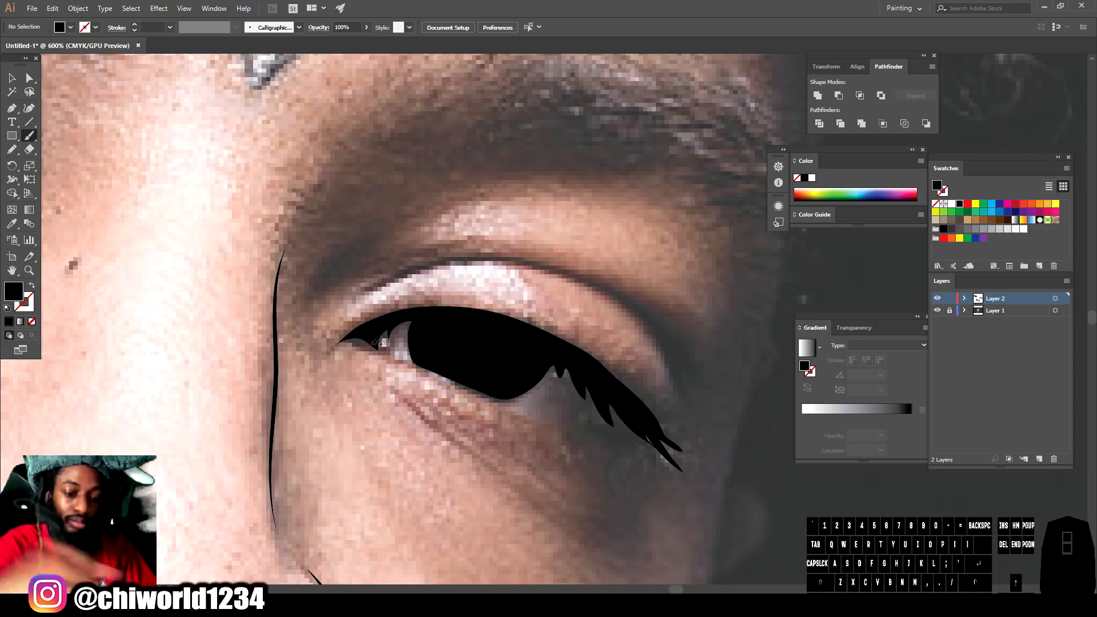
mouse_move(337, 344)
left_mouse_down()
mouse_move(536, 410)
mouse_move(631, 424)
left_mouse_up()
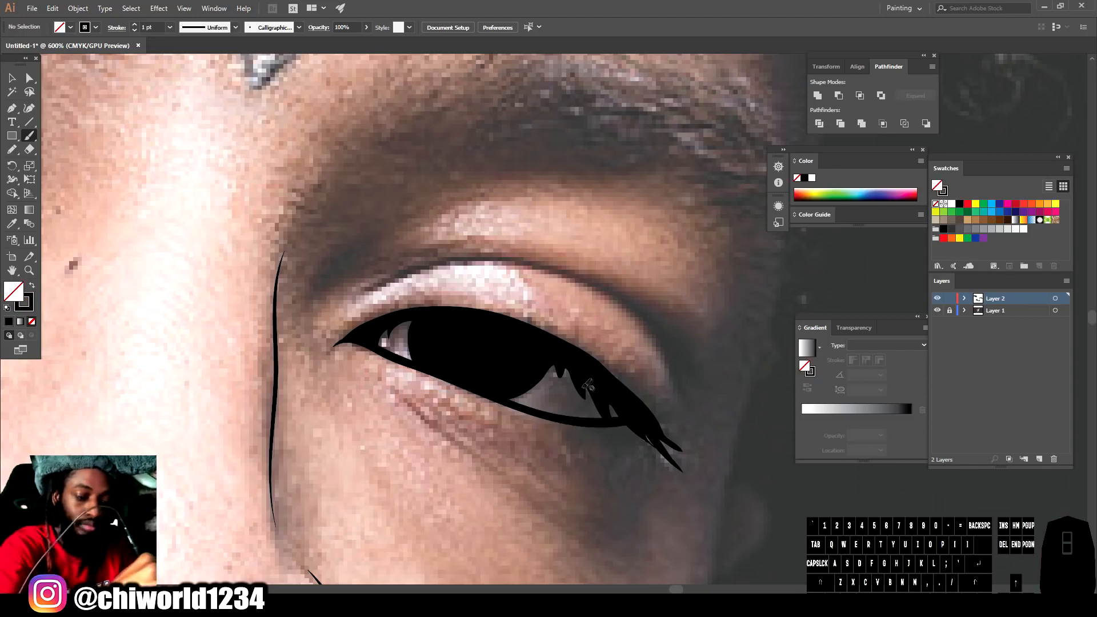
mouse_move(570, 387)
left_mouse_down()
mouse_move(563, 355)
mouse_move(569, 366)
left_mouse_up()
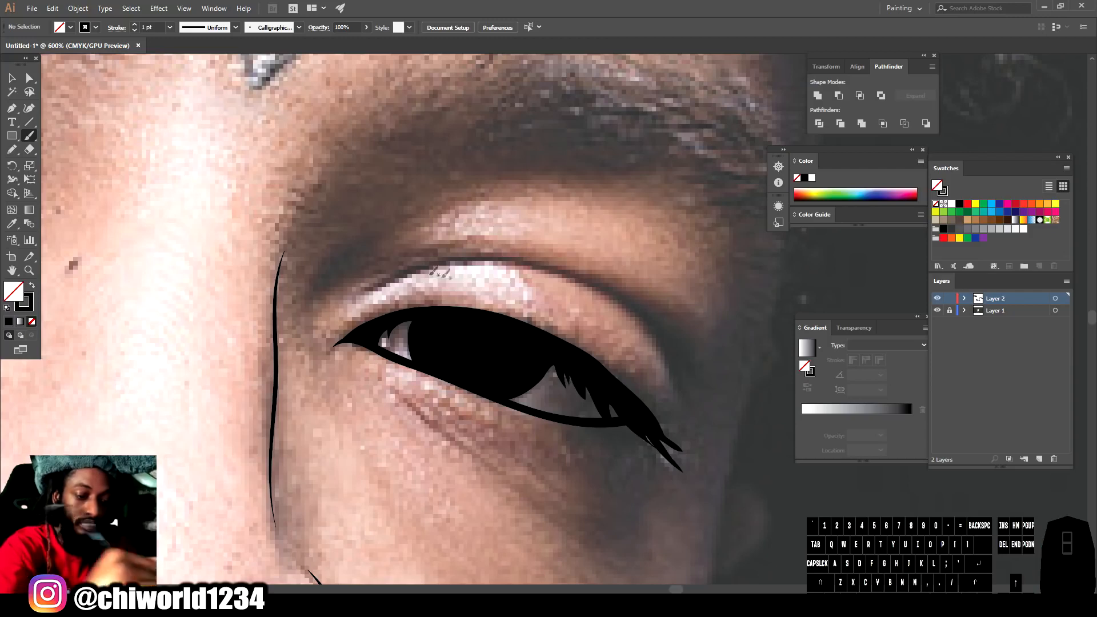
Trace the right eye's eyelid crease and the thin wrinkle lines beneath the eye with tapered brush strokes.
mouse_move(355, 302)
left_mouse_down()
mouse_move(474, 258)
mouse_move(578, 274)
mouse_move(654, 329)
mouse_move(672, 356)
mouse_move(674, 418)
mouse_move(676, 365)
mouse_move(678, 408)
left_mouse_up()
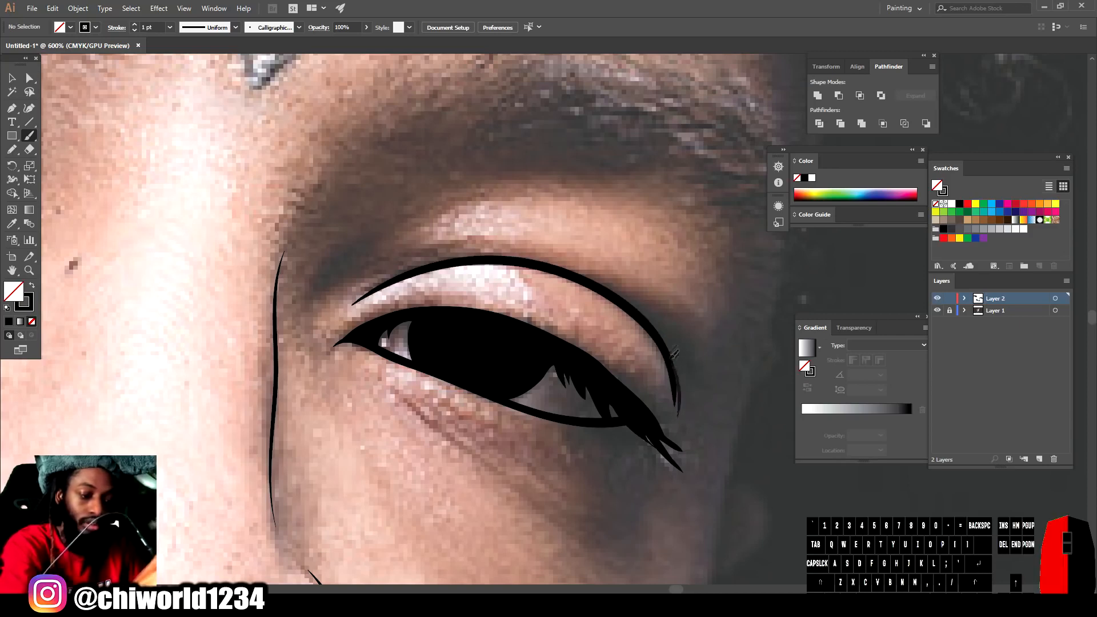
left_click_drag(675, 354, 672, 350)
mouse_move(537, 499)
left_mouse_down()
mouse_move(451, 437)
mouse_move(386, 368)
left_mouse_up()
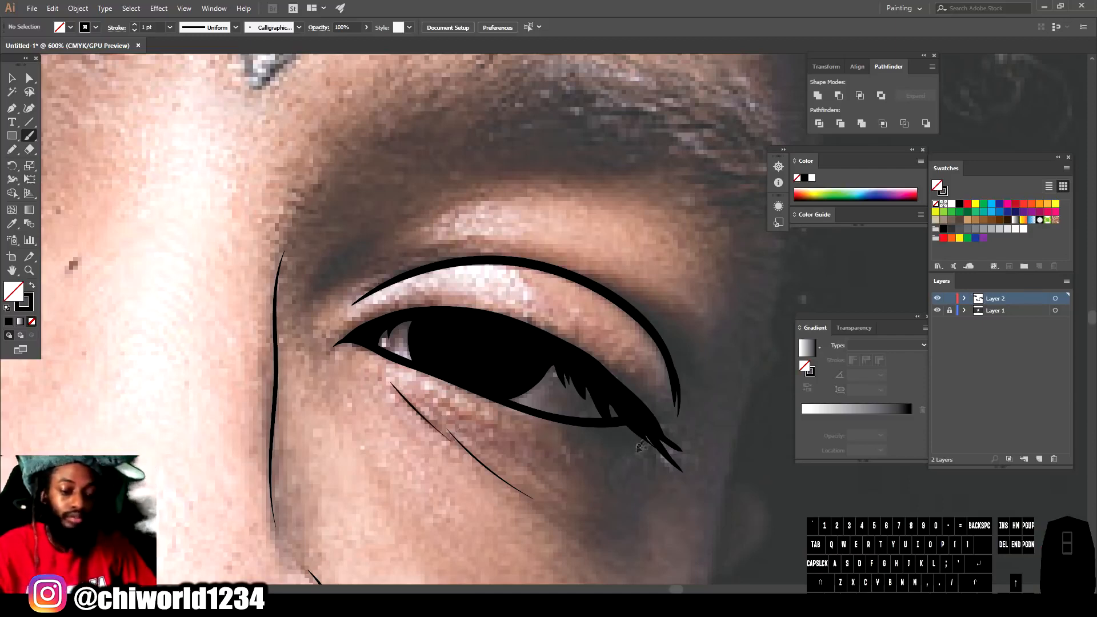
Hide the photo on Layer 1 to check the line art on its own, and show it again.
scroll(641, 447, "down", 4)
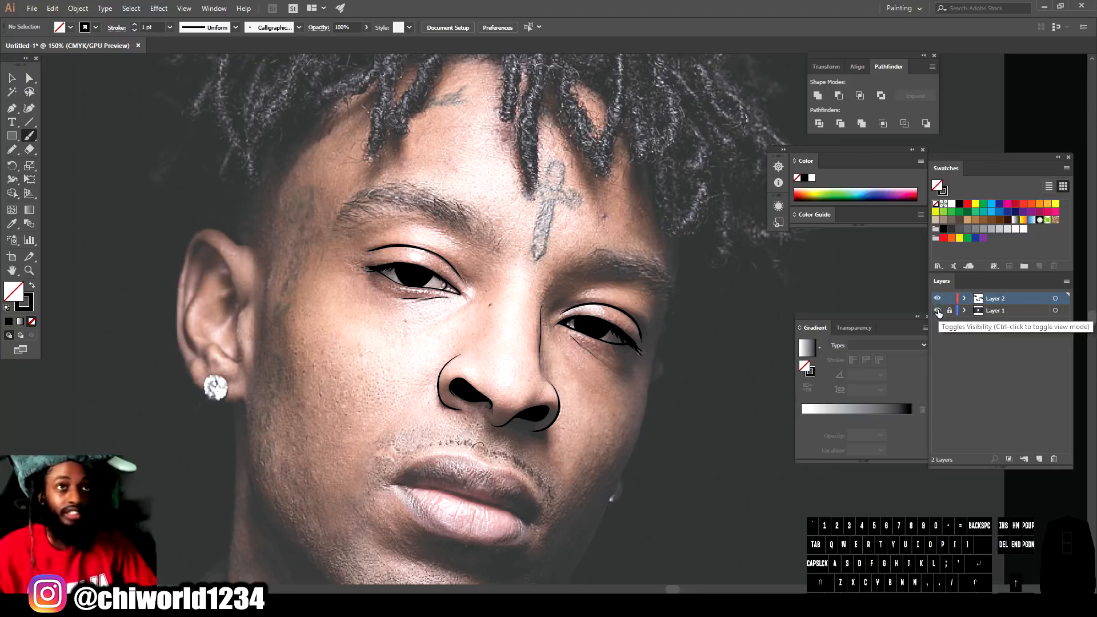
left_click(938, 311)
key("ctrl+minus")
key("ctrl+equal")
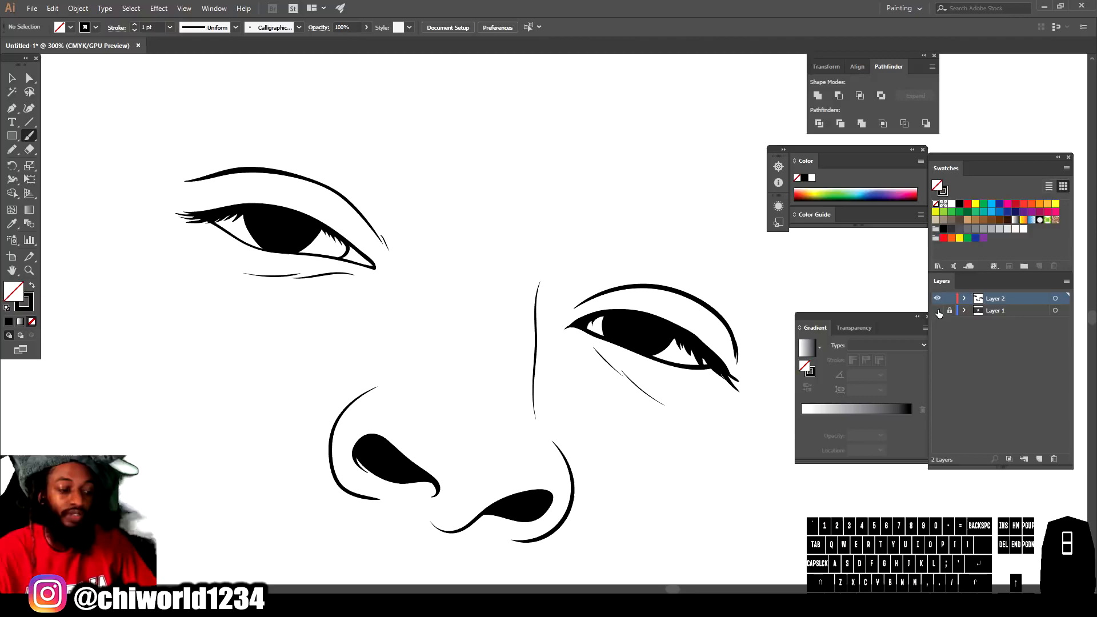
left_click(938, 311)
Set the stroke weight to 0.5 pt and draw short brush hairs along the left eyebrow's lower side, from inner end to tail.
scroll(630, 355, "up", 2)
key("ctrl+equal")
scroll(630, 358, "left", 4)
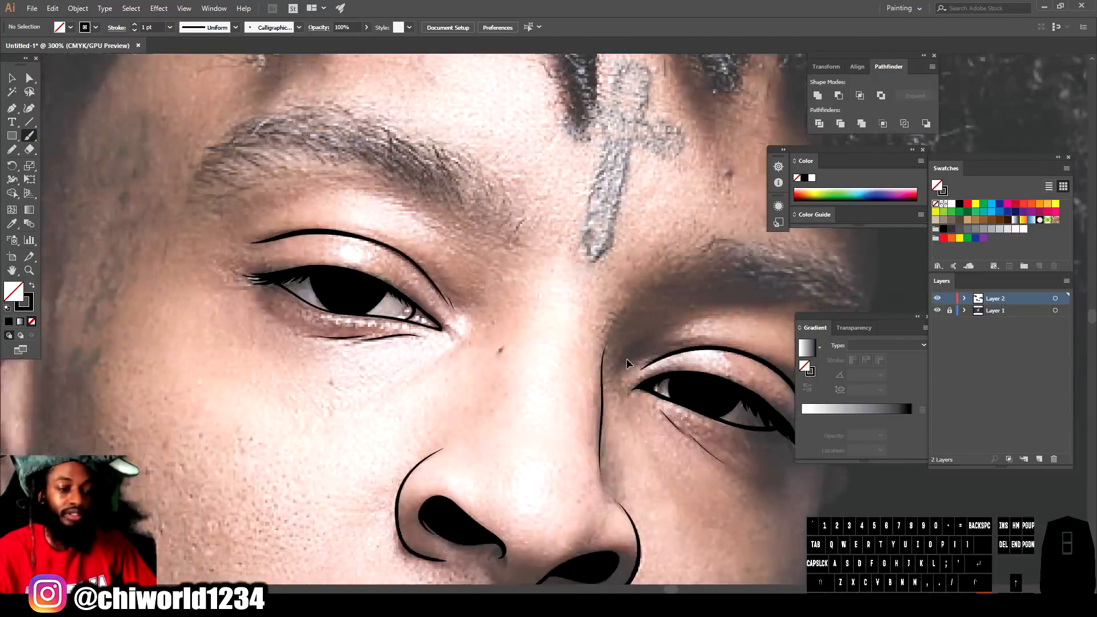
scroll(629, 356, "up", 3)
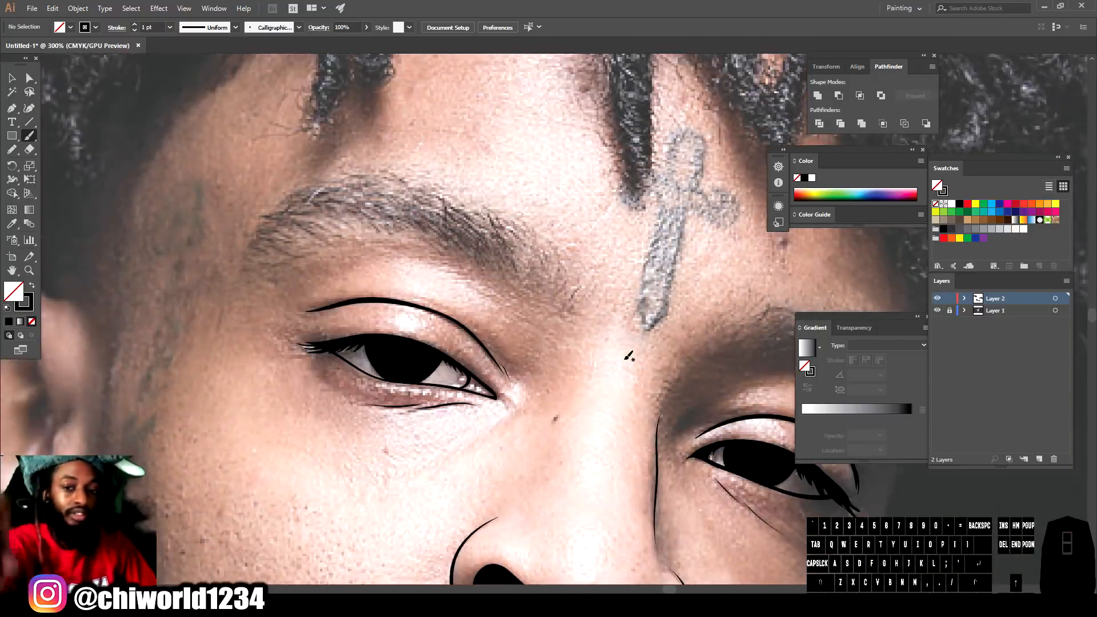
left_click(170, 28)
left_click(180, 52)
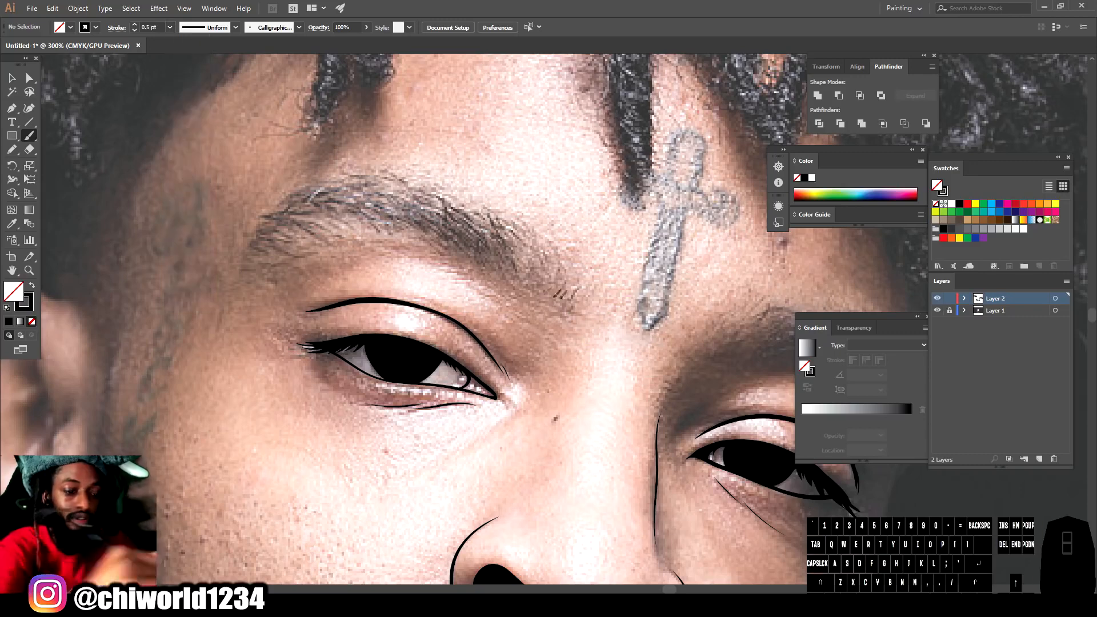
mouse_move(552, 310)
left_mouse_down()
mouse_move(581, 288)
mouse_move(541, 236)
left_mouse_up()
left_click_drag(552, 289, 522, 225)
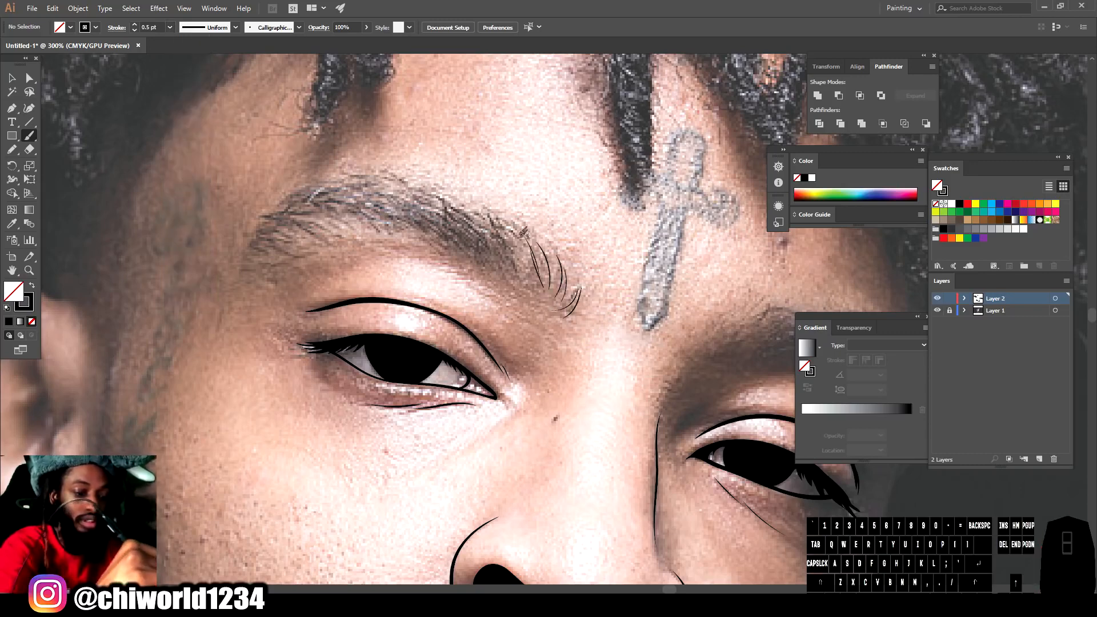
mouse_move(531, 284)
left_mouse_down()
mouse_move(516, 229)
mouse_move(528, 279)
mouse_move(501, 245)
left_mouse_up()
mouse_move(517, 278)
left_mouse_down()
mouse_move(491, 235)
mouse_move(495, 261)
mouse_move(478, 248)
left_mouse_up()
mouse_move(495, 273)
left_mouse_down()
mouse_move(472, 240)
mouse_move(452, 235)
left_mouse_up()
left_click_drag(466, 263, 423, 223)
left_click_drag(444, 252, 398, 220)
left_click_drag(401, 233, 352, 205)
left_click_drag(365, 226, 321, 199)
mouse_move(354, 222)
left_mouse_down()
mouse_move(315, 200)
mouse_move(301, 207)
left_mouse_up()
mouse_move(338, 225)
left_mouse_down()
mouse_move(284, 211)
mouse_move(308, 212)
left_mouse_up()
left_click_drag(336, 226, 282, 221)
left_click_drag(328, 235, 275, 231)
left_click_drag(319, 243, 271, 237)
left_click_drag(311, 246, 268, 243)
left_click_drag(296, 254, 263, 249)
left_click_drag(278, 261, 236, 285)
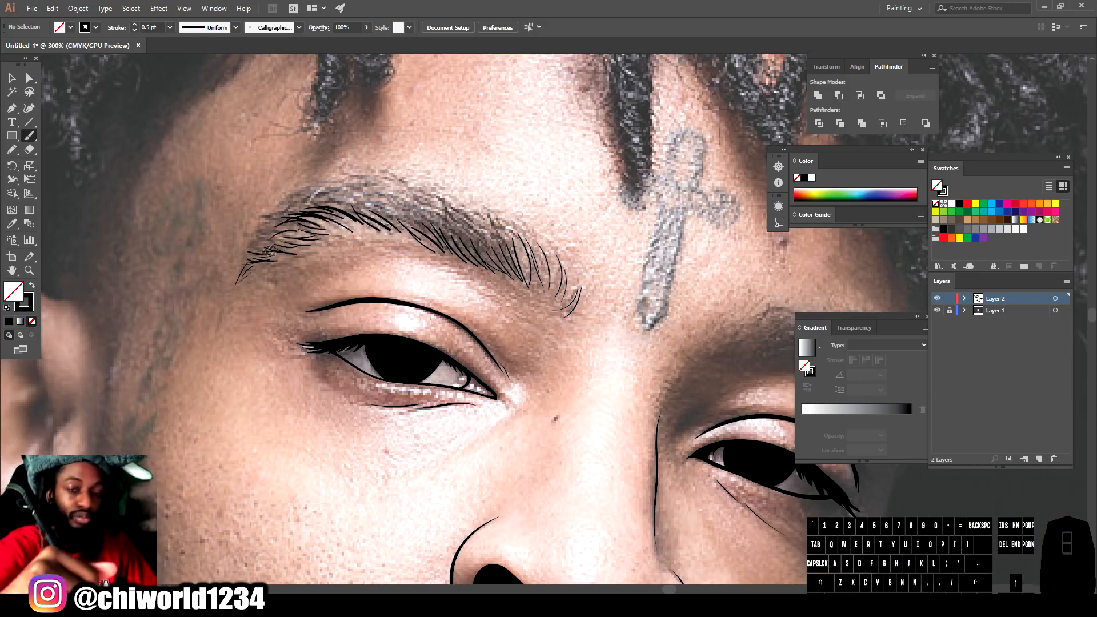
Draw short 0.5 pt brush hairs over the left eyebrow's tail, working from its tip up toward the arch.
left_click_drag(268, 237, 247, 260)
left_click_drag(281, 242, 253, 260)
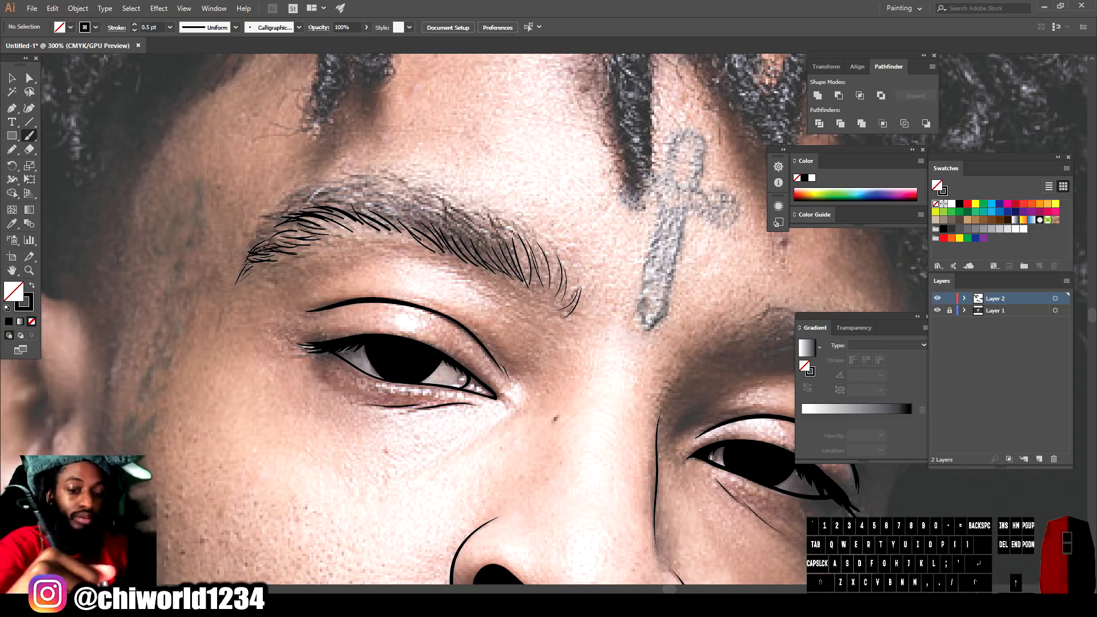
left_click_drag(286, 234, 298, 229)
left_click_drag(254, 246, 295, 227)
left_click_drag(256, 236, 296, 218)
left_click_drag(263, 220, 309, 209)
mouse_move(272, 219)
left_mouse_down()
mouse_move(316, 193)
mouse_move(334, 200)
left_mouse_up()
mouse_move(313, 210)
left_mouse_down()
mouse_move(345, 202)
mouse_move(355, 212)
mouse_move(324, 198)
mouse_move(338, 191)
mouse_move(288, 212)
mouse_move(315, 190)
left_mouse_up()
left_click_drag(285, 201, 305, 189)
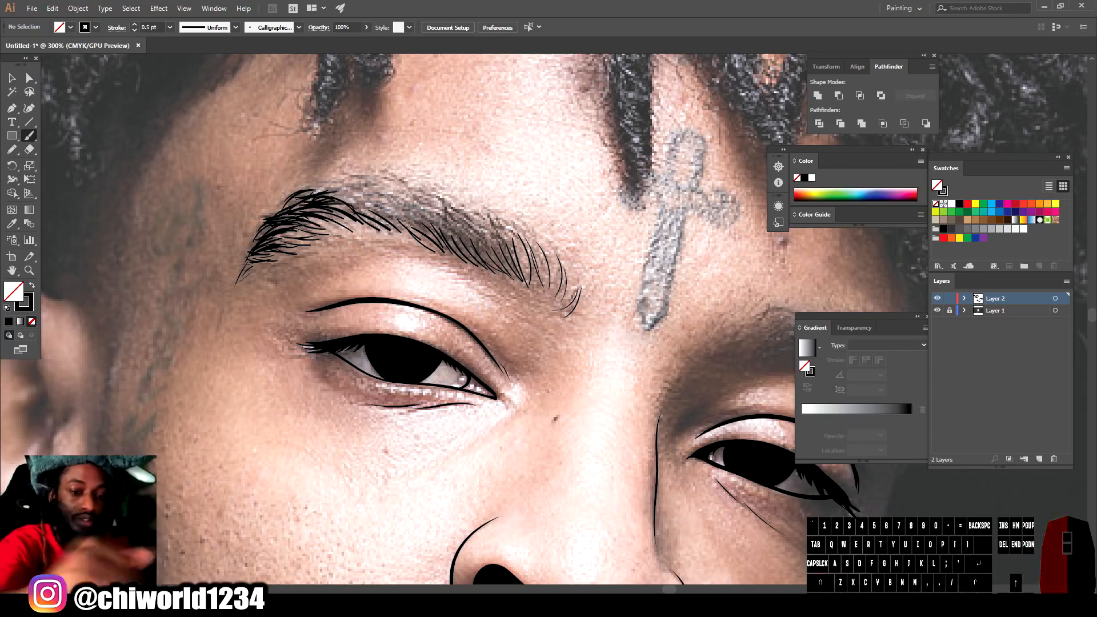
Fill the left eyebrow's upper side and middle with overlapping brush hairs from the arch to the inner end.
left_click_drag(479, 211, 524, 266)
left_click_drag(462, 209, 501, 263)
mouse_move(436, 207)
left_mouse_down()
mouse_move(479, 254)
mouse_move(457, 232)
left_mouse_up()
left_click_drag(395, 199, 448, 239)
left_click_drag(409, 195, 464, 246)
left_click_drag(349, 176, 407, 196)
left_click_drag(378, 177, 434, 201)
left_click_drag(335, 190, 389, 207)
left_click_drag(445, 202, 497, 261)
left_click_drag(498, 223, 527, 272)
left_click_drag(384, 195, 433, 224)
left_click_drag(348, 188, 405, 212)
left_click_drag(407, 197, 522, 262)
left_click_drag(412, 209, 427, 223)
left_click_drag(284, 212, 346, 188)
mouse_move(297, 227)
left_mouse_down()
mouse_move(370, 215)
mouse_move(449, 248)
left_mouse_up()
left_click_drag(524, 238, 539, 286)
left_click_drag(428, 191, 466, 211)
Draw the right eyebrow with many short, overlapping brush hairs from its inner end to the tail.
scroll(408, 319, "down", 2)
scroll(631, 423, "up", 2)
left_click_drag(678, 294, 693, 320)
left_click_drag(623, 263, 671, 272)
left_click_drag(536, 252, 591, 213)
left_click_drag(673, 239, 698, 274)
left_click_drag(629, 225, 679, 256)
mouse_move(611, 216)
left_mouse_down()
mouse_move(663, 231)
mouse_move(693, 298)
left_mouse_up()
mouse_move(590, 249)
left_mouse_down()
mouse_move(651, 264)
mouse_move(606, 224)
left_mouse_up()
mouse_move(532, 246)
left_mouse_down()
mouse_move(576, 216)
mouse_move(550, 205)
left_mouse_up()
left_click_drag(657, 250, 692, 300)
left_click_drag(605, 238, 663, 257)
left_click_drag(573, 223, 633, 242)
left_click_drag(559, 246, 614, 228)
mouse_move(604, 246)
left_mouse_down()
mouse_move(636, 253)
mouse_move(698, 311)
left_mouse_up()
left_click_drag(637, 229, 651, 236)
left_click_drag(543, 223, 608, 209)
Draw a curved brush line from the nose bridge up toward the right eyebrow, above the eyelid crease.
key("ctrl+=")
left_click_drag(418, 346, 503, 266)
left_click_drag(479, 268, 543, 248)
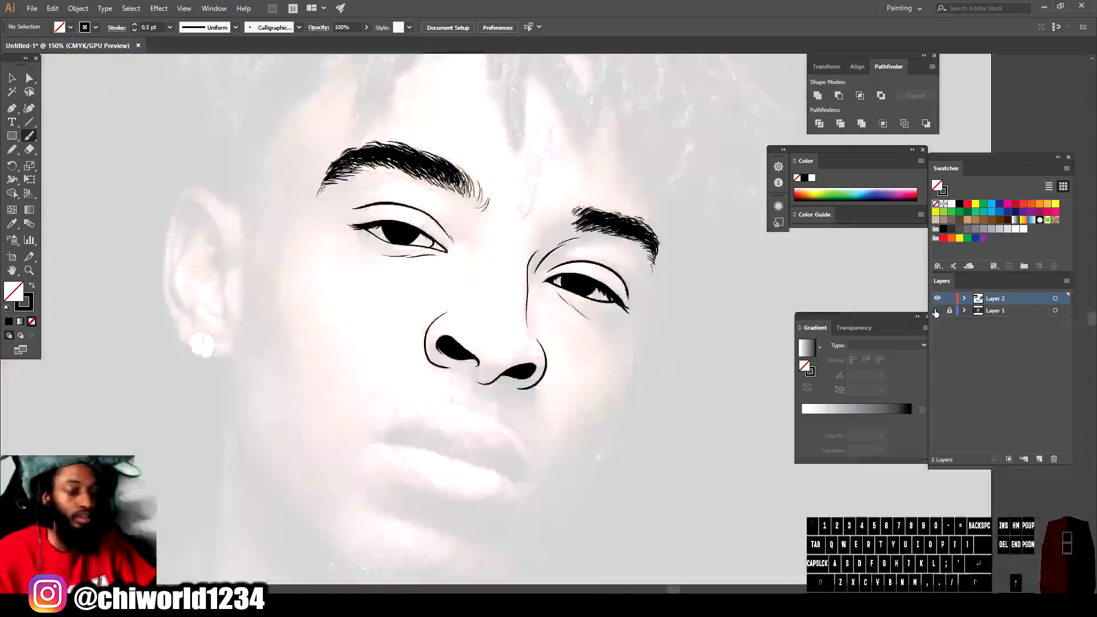
Trace the line between the lips from corner to corner with brush strokes, doubling it along the middle.
scroll(703, 350, "up", 4)
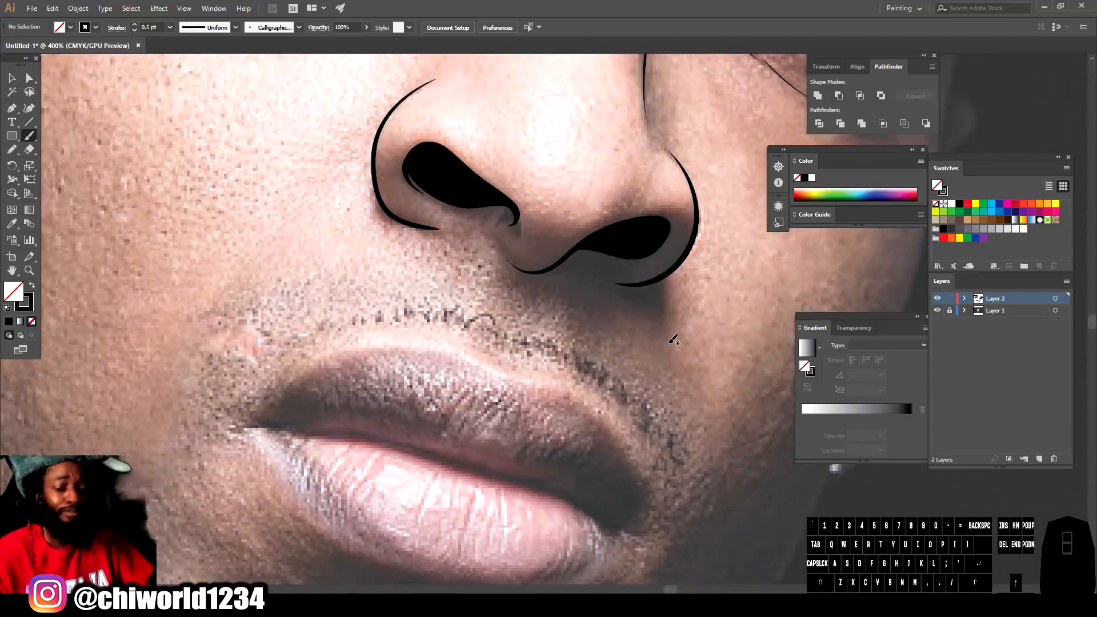
scroll(665, 338, "down", 3)
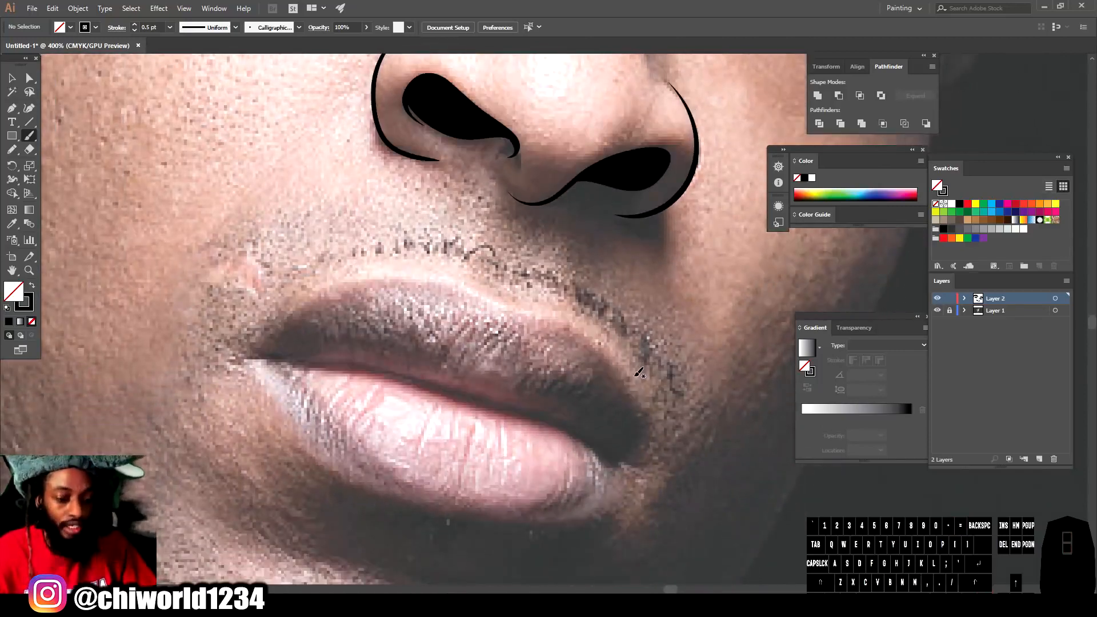
key("ctrl+=")
scroll(638, 373, "down", 2)
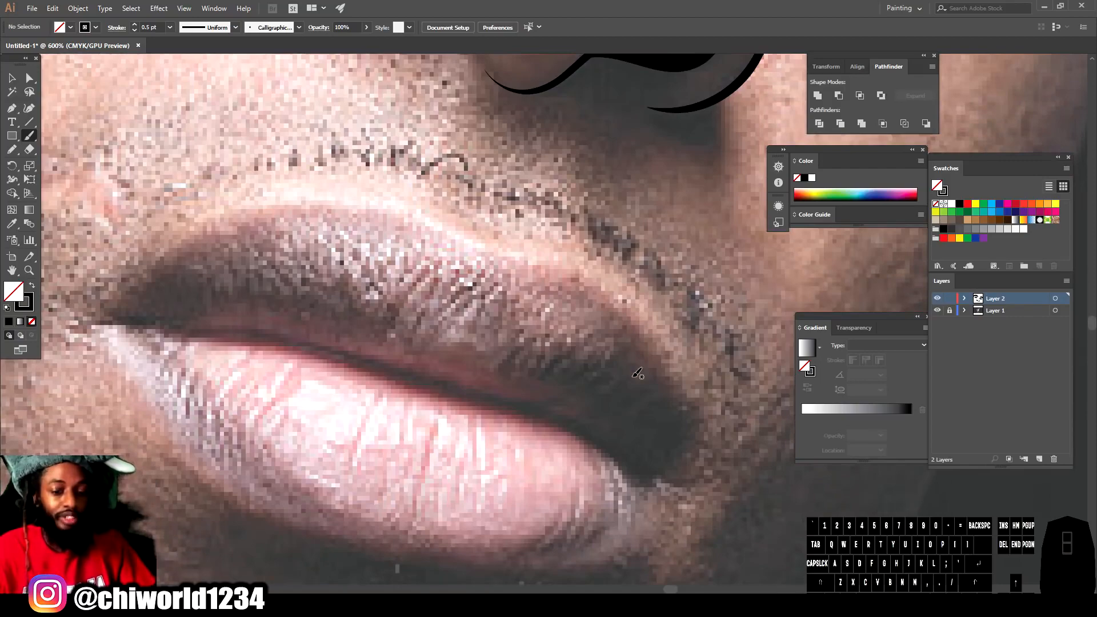
scroll(632, 375, "up", 1)
scroll(631, 376, "left", 1)
key("ctrl+=")
scroll(629, 375, "left", 1)
key("ctrl+minus")
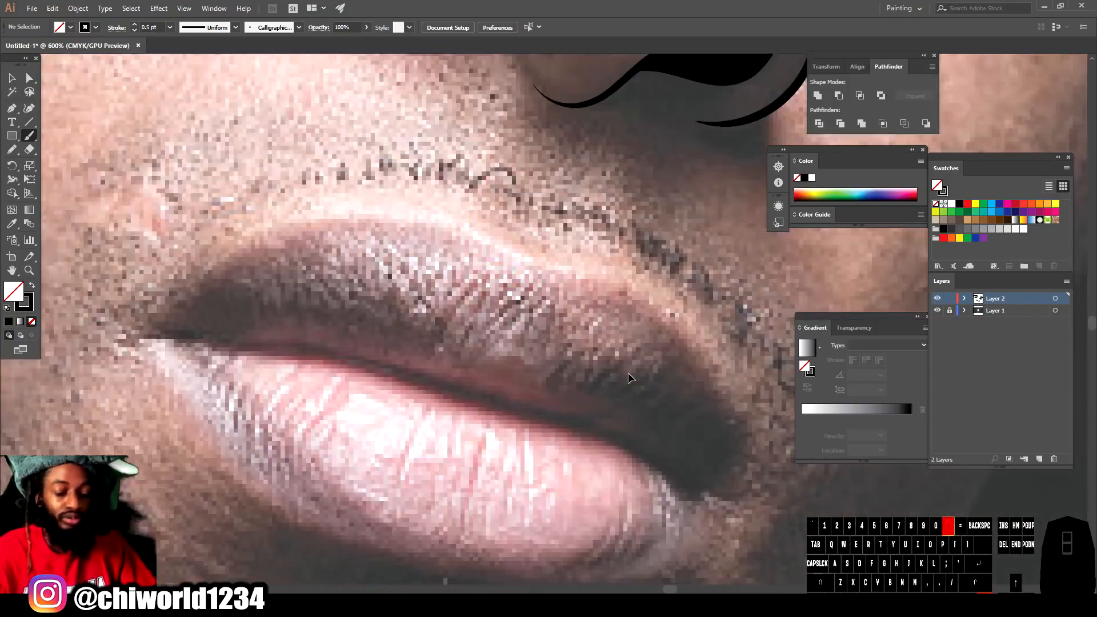
key("ctrl+=")
key("ctrl+minus")
scroll(621, 368, "down", 3)
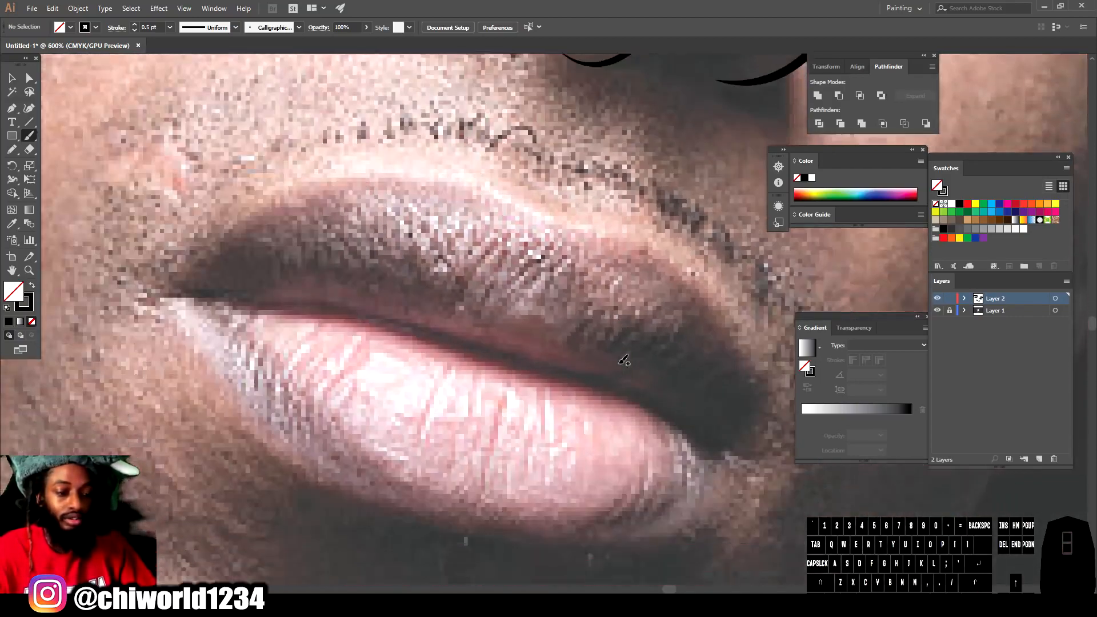
scroll(620, 368, "right", 1)
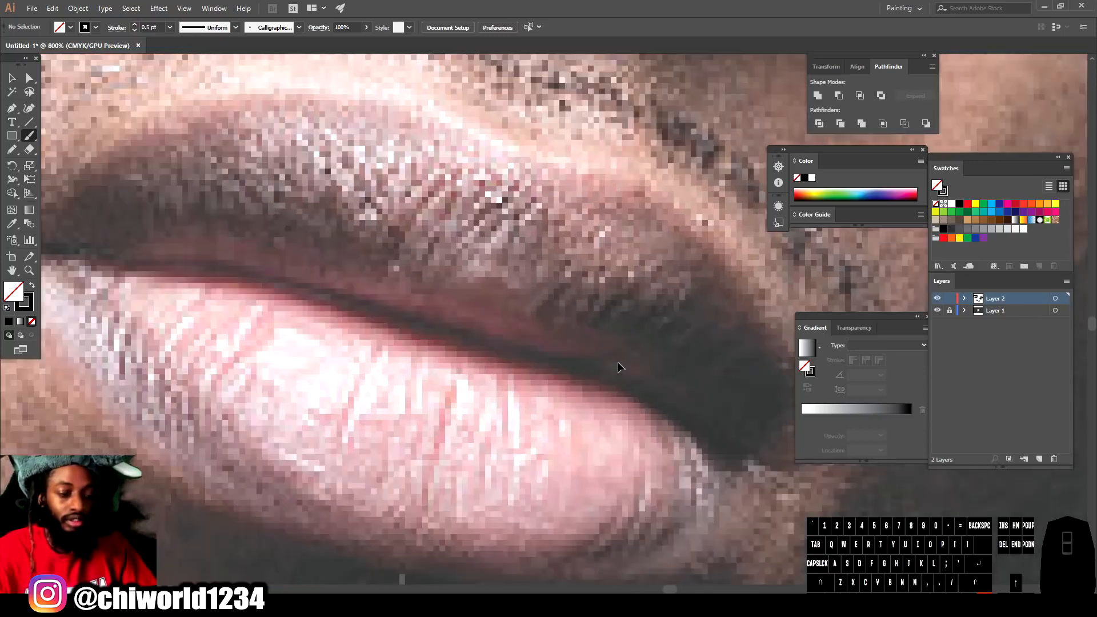
scroll(620, 368, "left", 1)
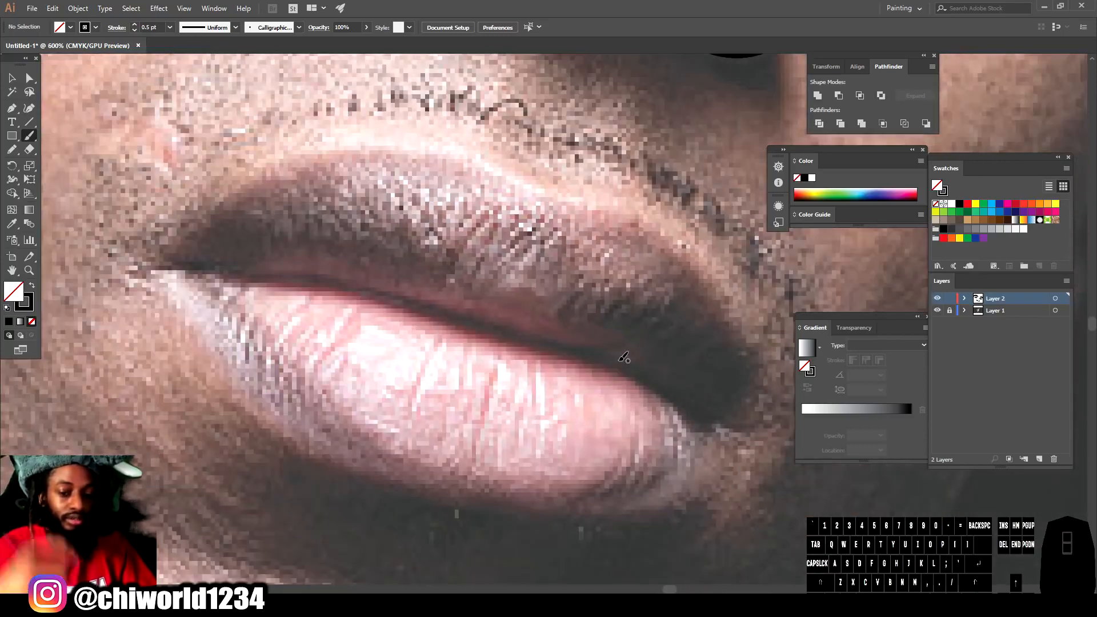
mouse_move(143, 263)
left_mouse_down()
mouse_move(376, 284)
mouse_move(546, 338)
mouse_move(628, 346)
left_mouse_up()
left_click_drag(563, 340, 657, 382)
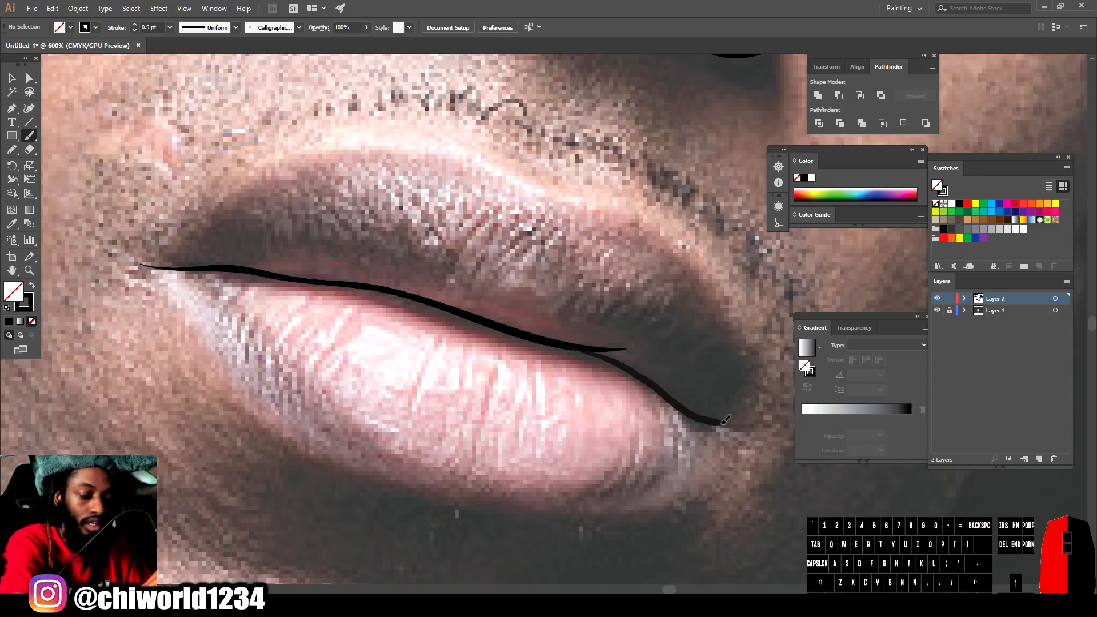
left_click_drag(722, 421, 743, 424)
left_click_drag(325, 280, 631, 375)
Trace the upper lip's outline and the lower lip's outline, joining both at the mouth corners.
mouse_move(135, 265)
left_mouse_down()
mouse_move(163, 258)
mouse_move(724, 423)
left_mouse_up()
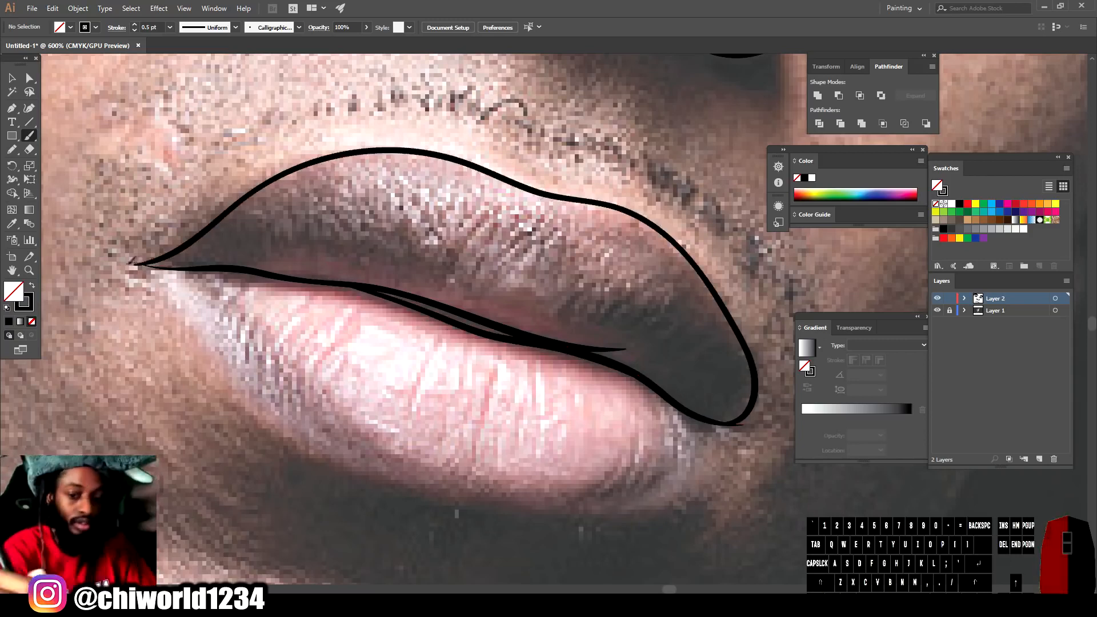
left_click_drag(143, 261, 142, 261)
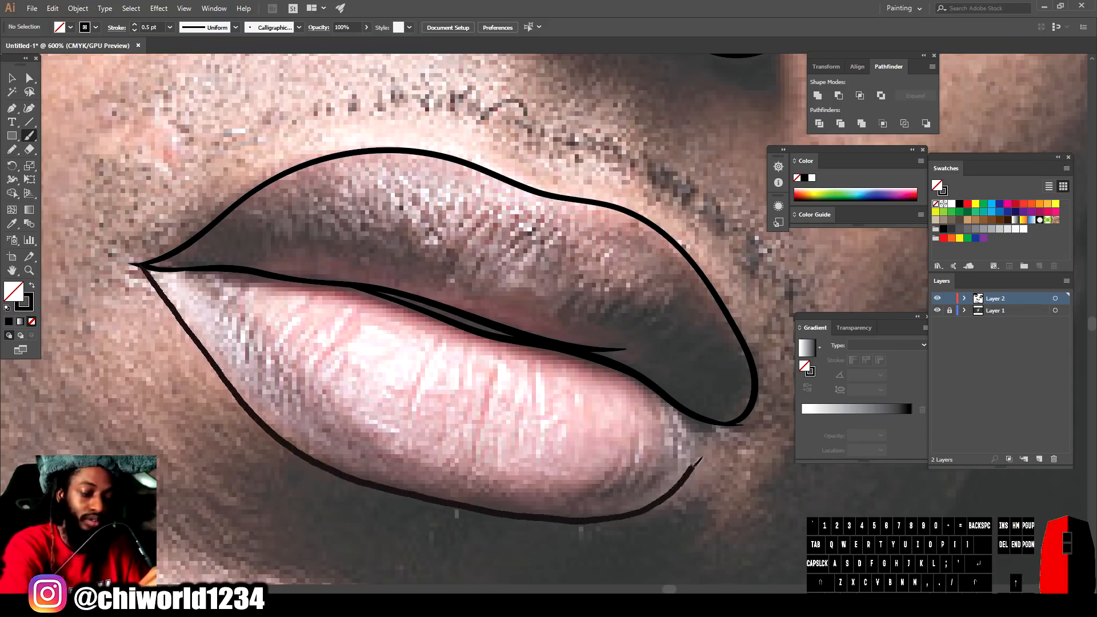
left_click_drag(730, 426, 736, 424)
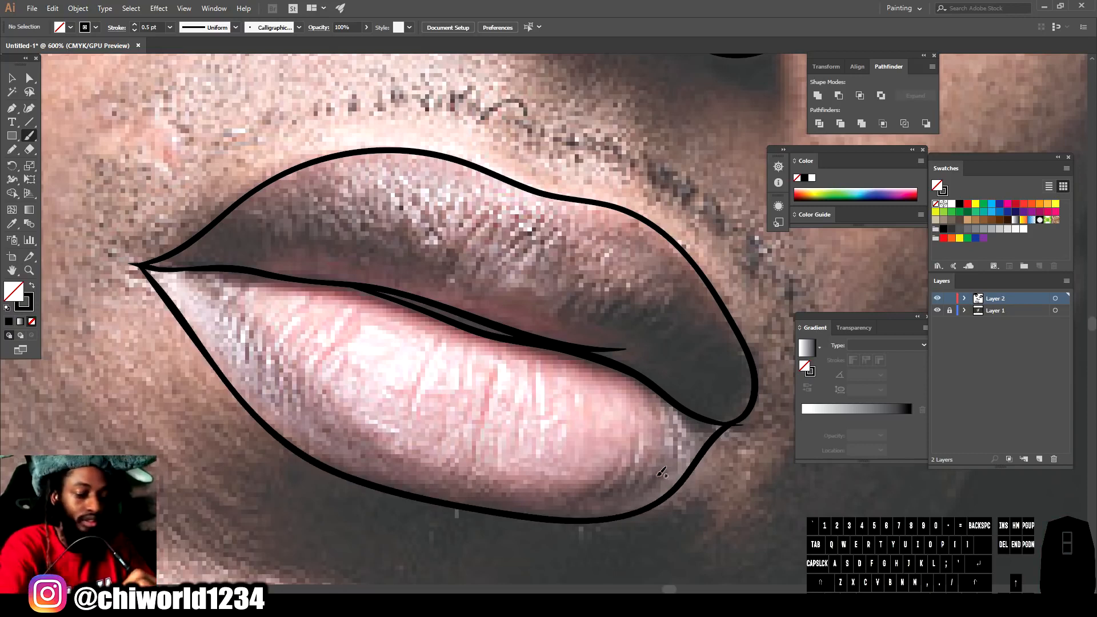
Add thin tapered shading lines inside the lower lip near its lower edge and beside the left mouth corner.
left_click_drag(654, 480, 614, 502)
left_click_drag(520, 514, 518, 515)
left_click_drag(599, 501, 563, 512)
left_click_drag(178, 271, 233, 321)
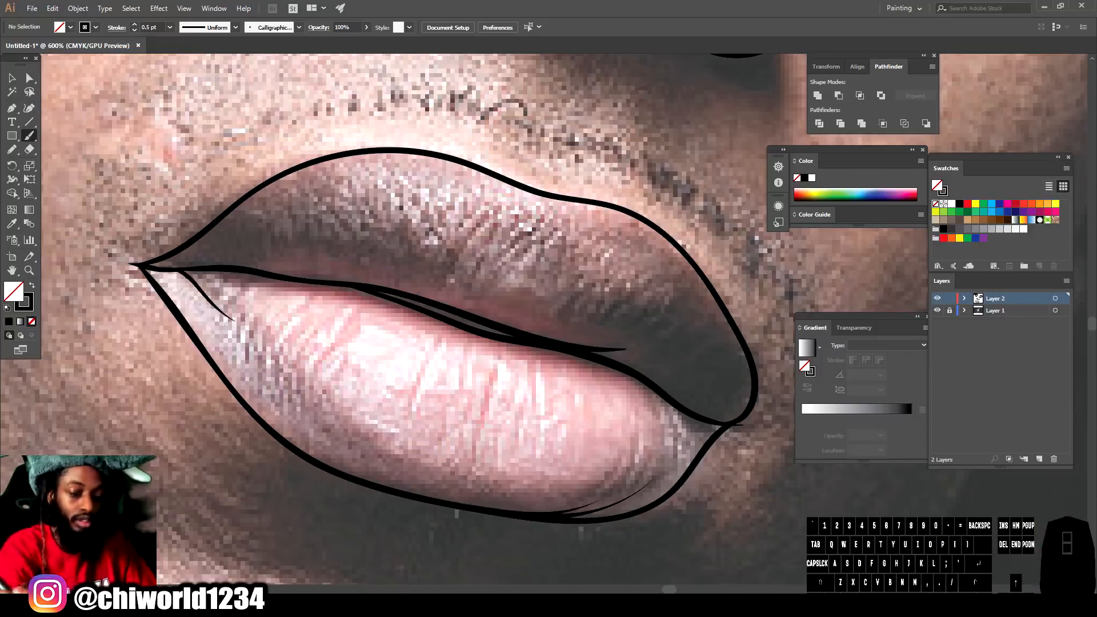
Hide the photo on Layer 1 to check the face line art with the lips, and show it again.
key("ctrl+minus")
key("ctrl+minus")
key("ctrl+minus")
left_click(938, 310)
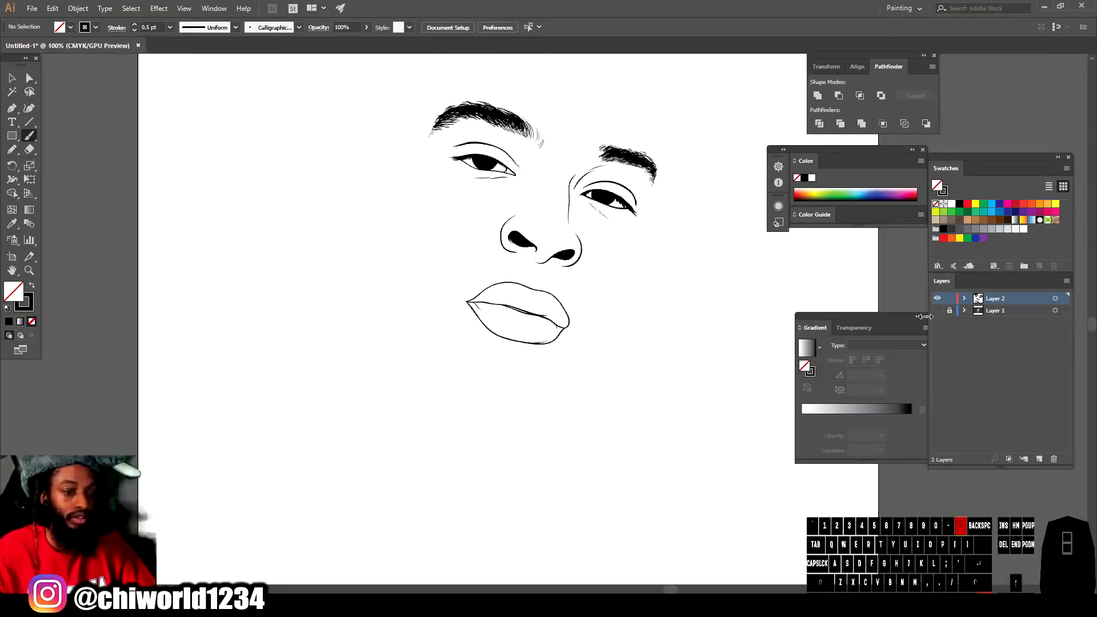
left_click(937, 310)
Set the stroke weight to 1 pt and trace the jawline on both sides of the face.
key("ctrl+minus")
left_click_drag(780, 273, 738, 341)
key("ctrl+plus")
left_click(170, 27)
left_click(181, 80)
left_click_drag(259, 519, 192, 454)
left_click_drag(146, 340, 147, 261)
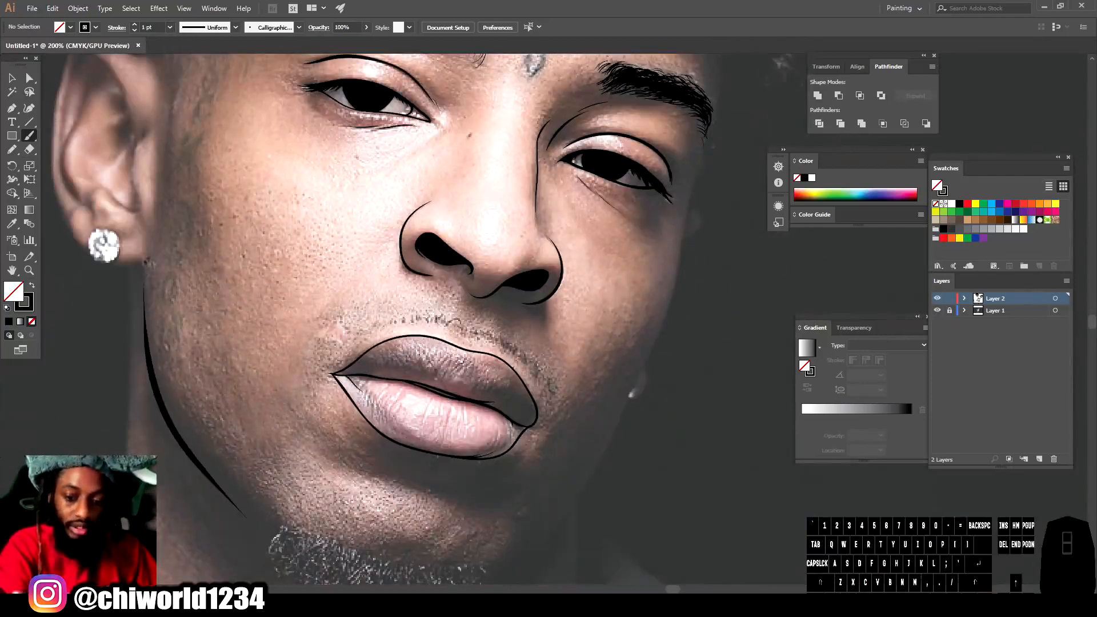
scroll(492, 530, "down", 2)
left_click_drag(531, 514, 503, 534)
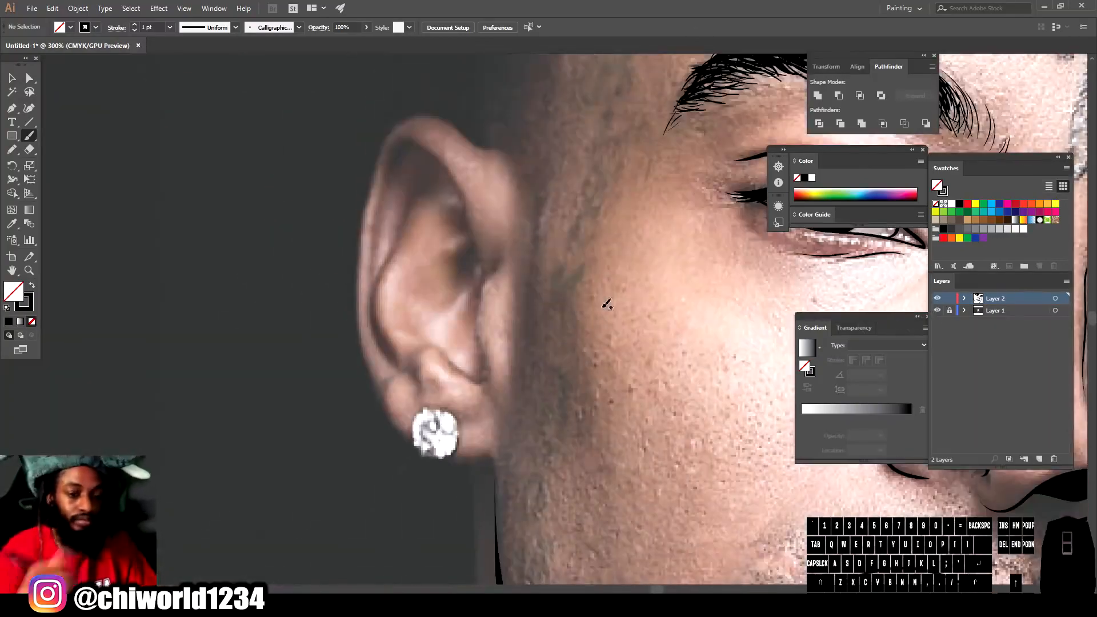
Trace the round earring, the earlobe and the ear's outer rim with the brush.
mouse_move(424, 457)
left_mouse_down()
mouse_move(466, 437)
mouse_move(451, 456)
mouse_move(459, 433)
mouse_move(485, 461)
mouse_move(493, 449)
mouse_move(413, 454)
mouse_move(386, 421)
left_mouse_up()
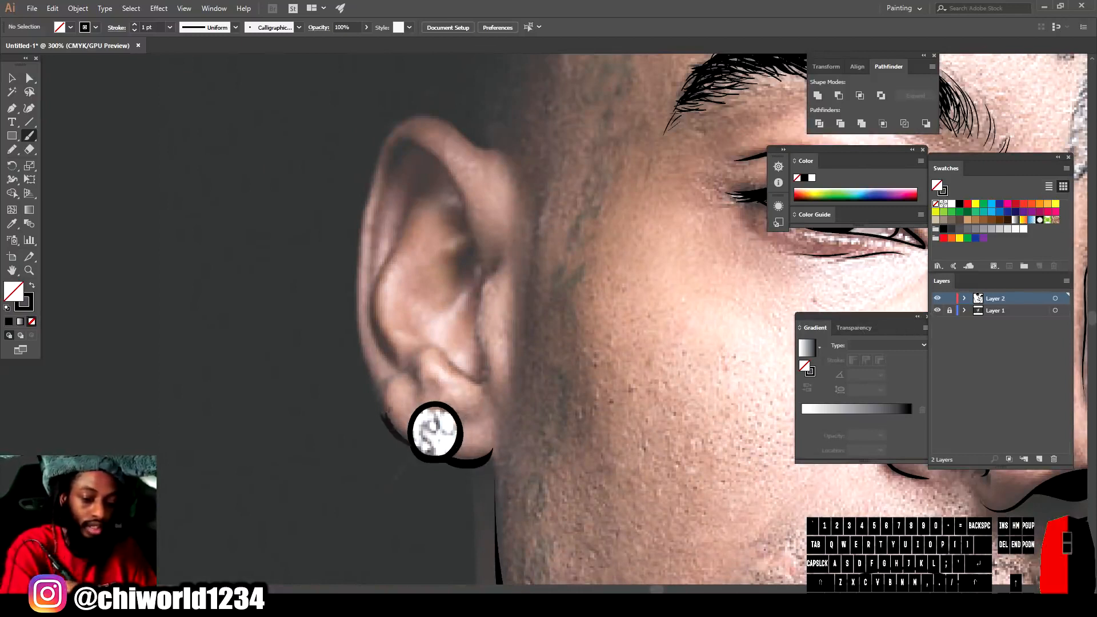
mouse_move(354, 258)
left_mouse_down()
mouse_move(383, 147)
mouse_move(419, 111)
mouse_move(499, 153)
left_mouse_up()
scroll(498, 172, "up", 1)
Trace the ear's inner folds, the tragus and the small creases above the earring with tapered brush strokes.
mouse_move(486, 410)
left_mouse_down()
mouse_move(484, 314)
mouse_move(499, 290)
left_mouse_up()
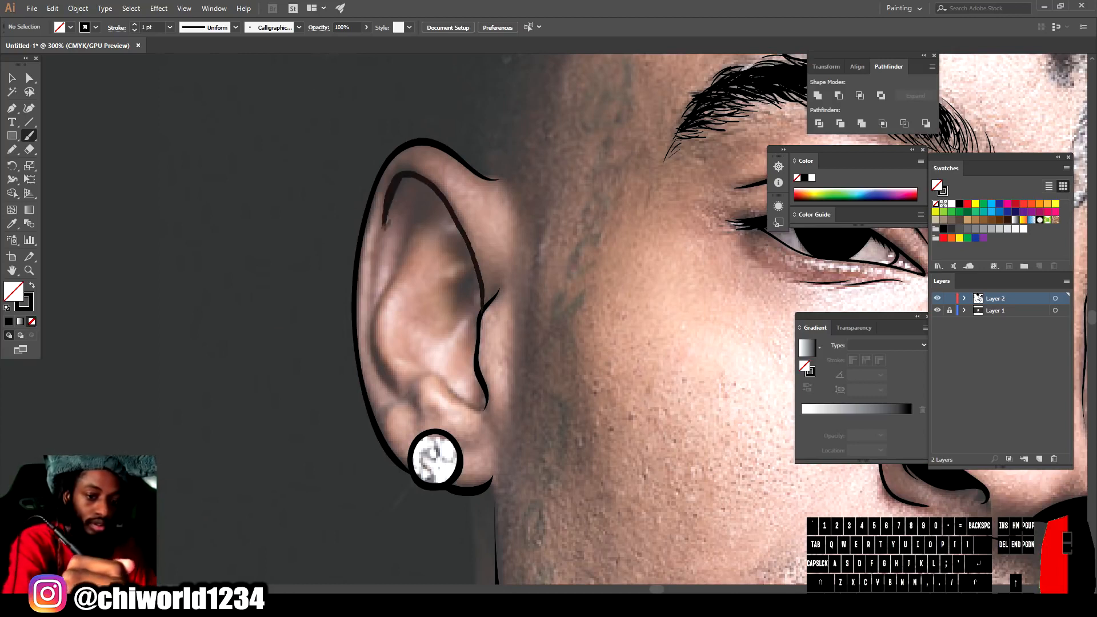
left_click_drag(387, 218, 374, 297)
left_click_drag(397, 398, 370, 330)
left_click_drag(419, 211, 429, 199)
mouse_move(430, 273)
left_mouse_down()
mouse_move(469, 245)
mouse_move(480, 275)
mouse_move(442, 333)
left_mouse_up()
mouse_move(406, 388)
left_mouse_down()
mouse_move(431, 366)
mouse_move(480, 406)
left_mouse_up()
left_click_drag(415, 425, 413, 389)
left_click_drag(459, 449, 480, 445)
left_click_drag(380, 418, 398, 398)
mouse_move(437, 363)
left_mouse_down()
mouse_move(403, 337)
mouse_move(440, 288)
mouse_move(475, 269)
left_mouse_up()
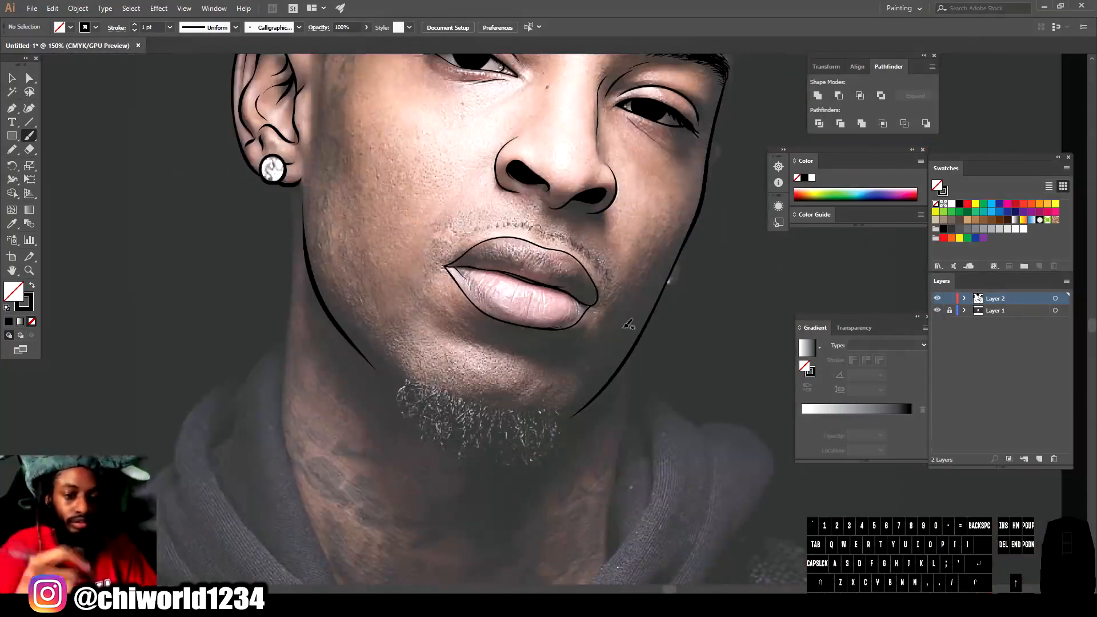
Draw the neck's two side lines, one down from below the earring and one from the right jawline.
left_click_drag(292, 182, 284, 377)
key("ctrl+minus")
key("ctrl+equal")
key("ctrl+equal")
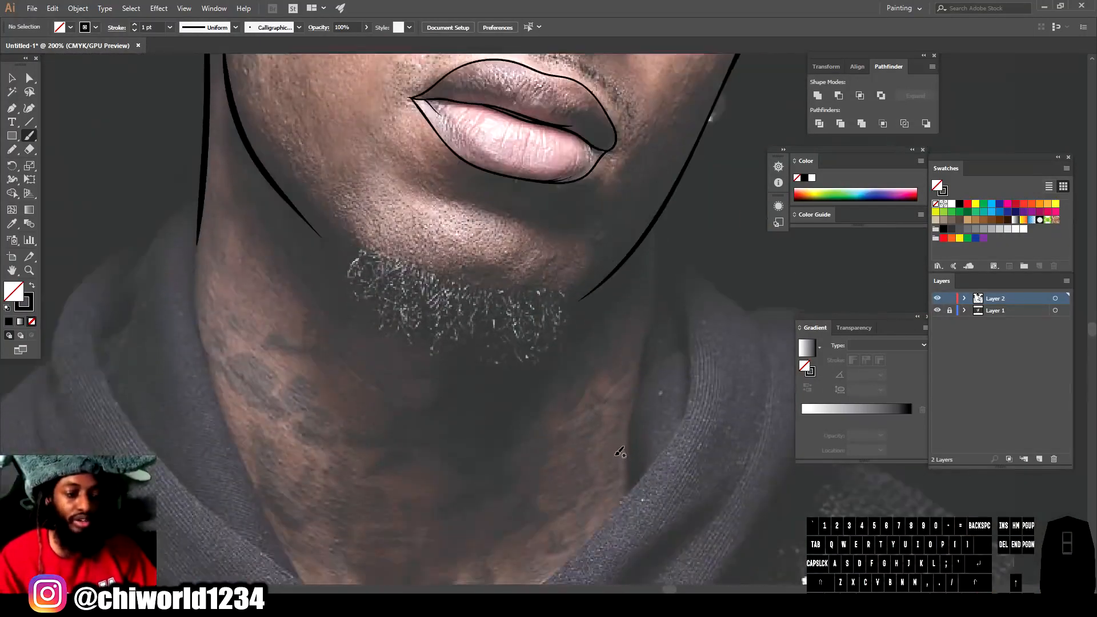
scroll(621, 452, "down", 2)
scroll(666, 155, "down", 1)
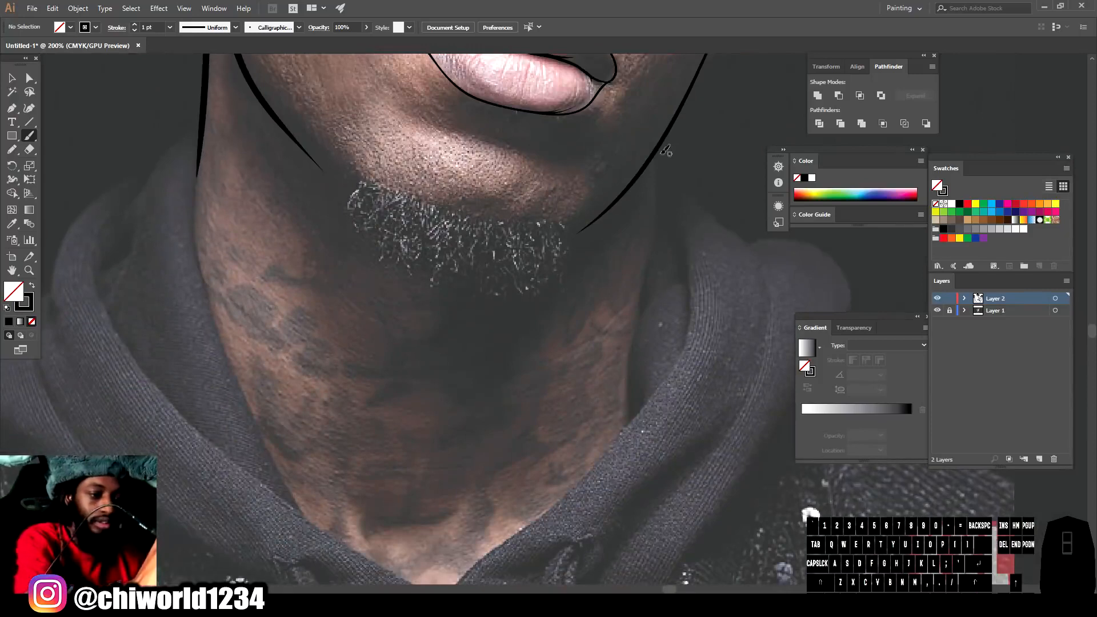
left_click_drag(665, 141, 664, 141)
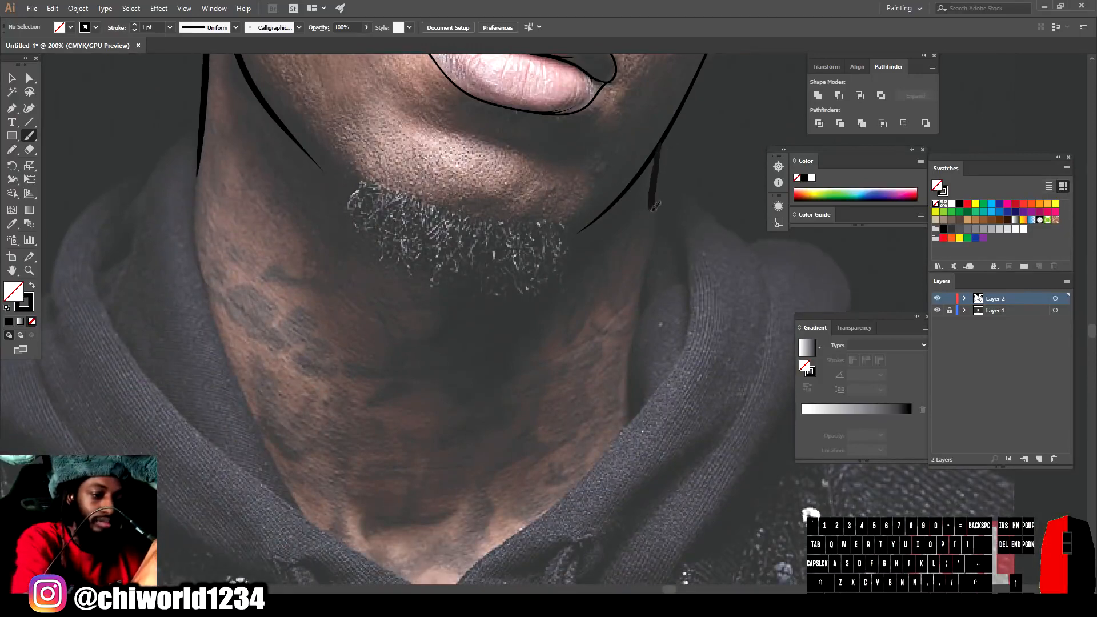
Draw a wavy dripping edge across the base of the neck, with a second drip line along it.
left_click_drag(639, 379, 636, 403)
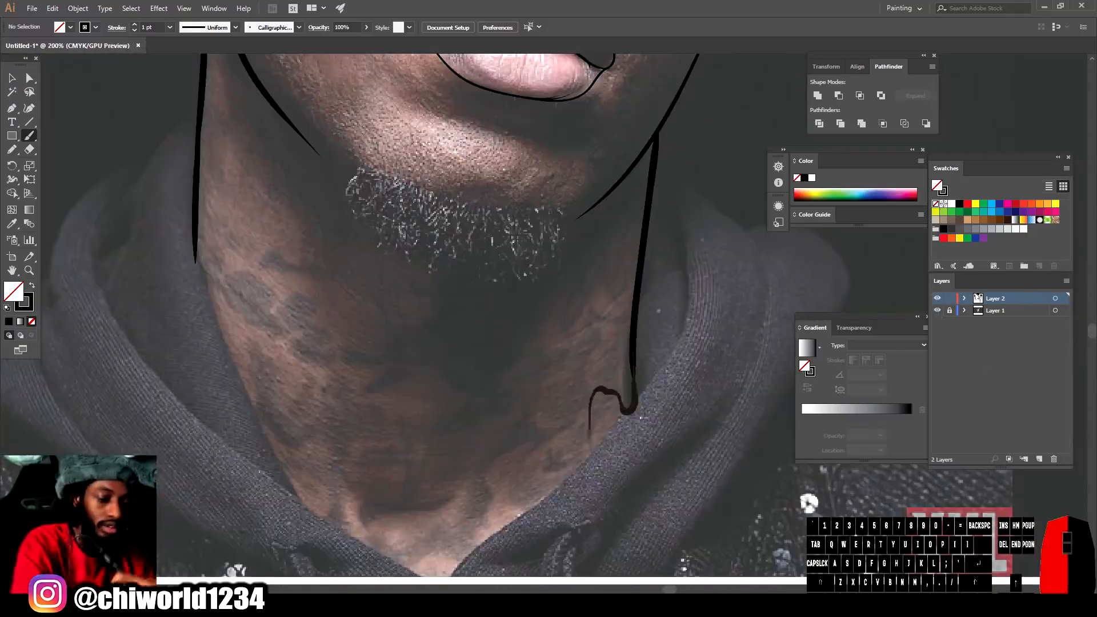
left_click_drag(592, 492, 473, 517)
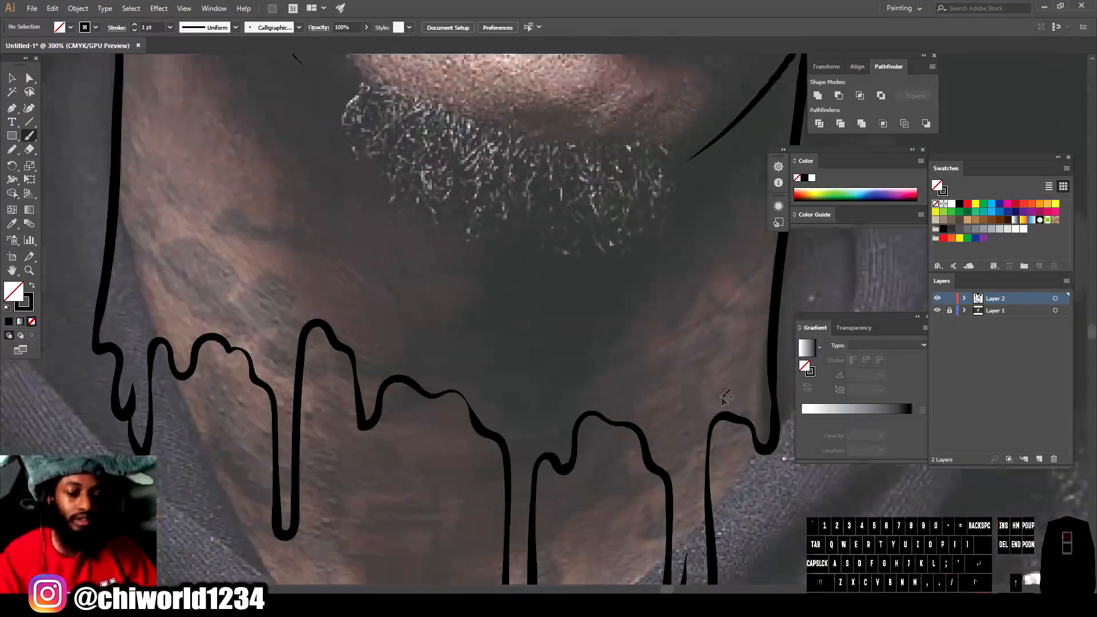
scroll(723, 399, "down", 1)
left_click_drag(219, 301, 251, 324)
mouse_move(751, 379)
left_mouse_down()
mouse_move(527, 370)
mouse_move(450, 300)
left_mouse_up()
mouse_move(454, 296)
left_mouse_down()
mouse_move(367, 350)
mouse_move(151, 283)
mouse_move(129, 285)
left_mouse_up()
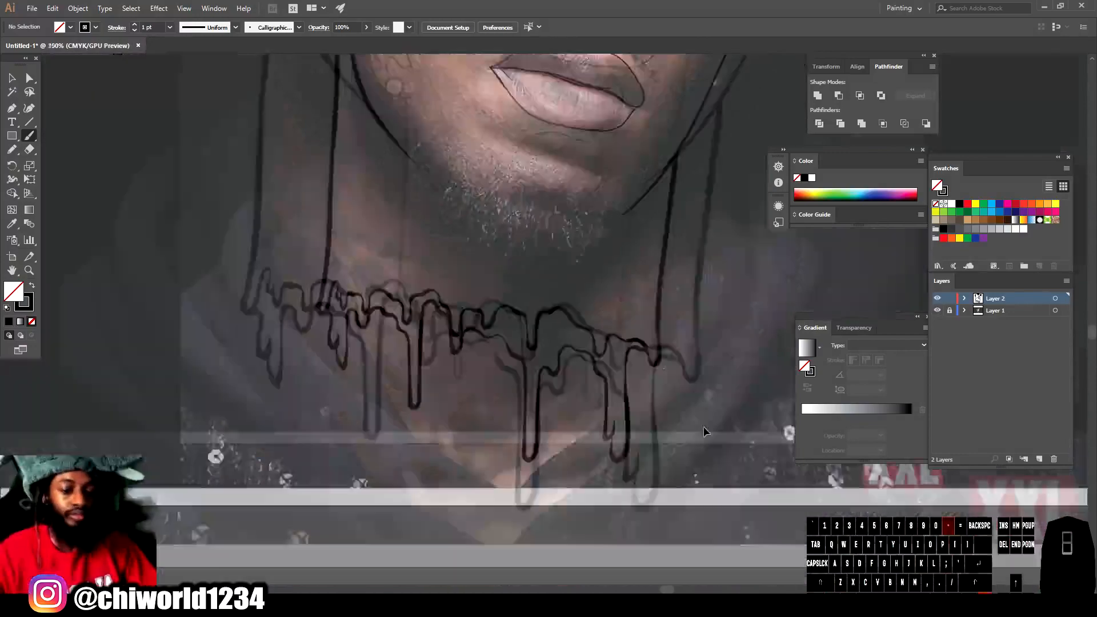
Draw the chin beard as a jagged-edged Pencil shape with a black fill and no stroke.
left_click(12, 149)
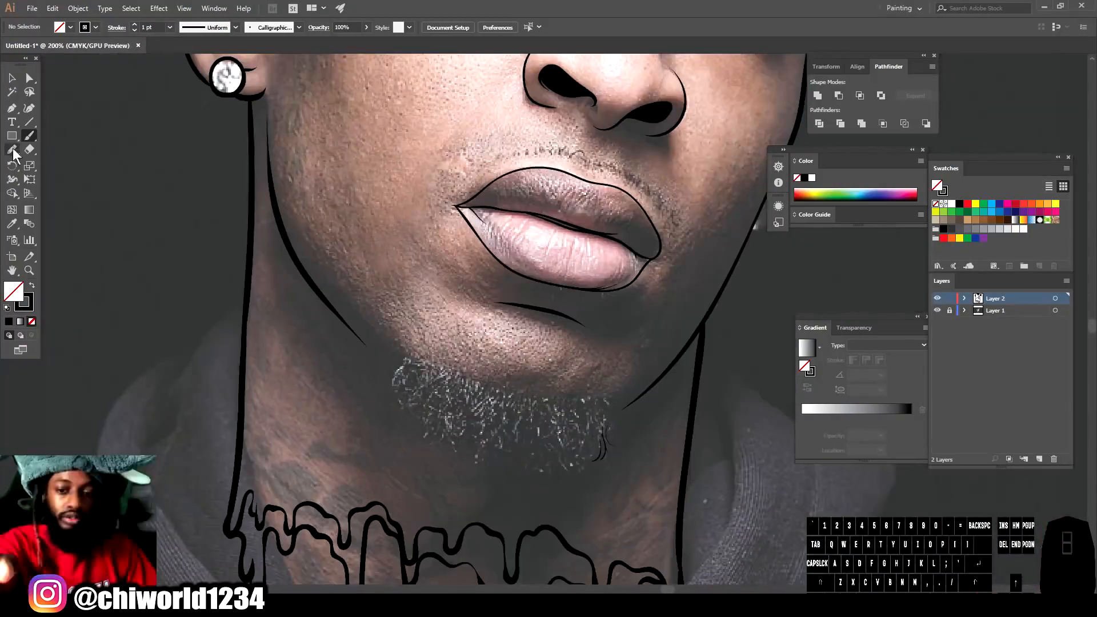
left_click(33, 284)
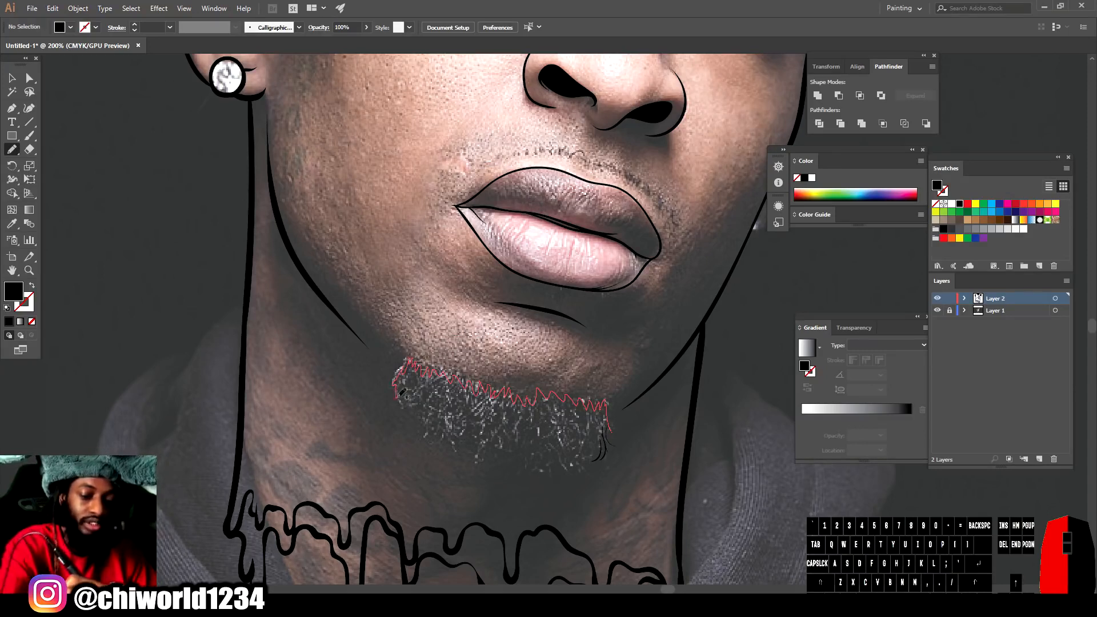
left_click_drag(574, 459, 611, 433)
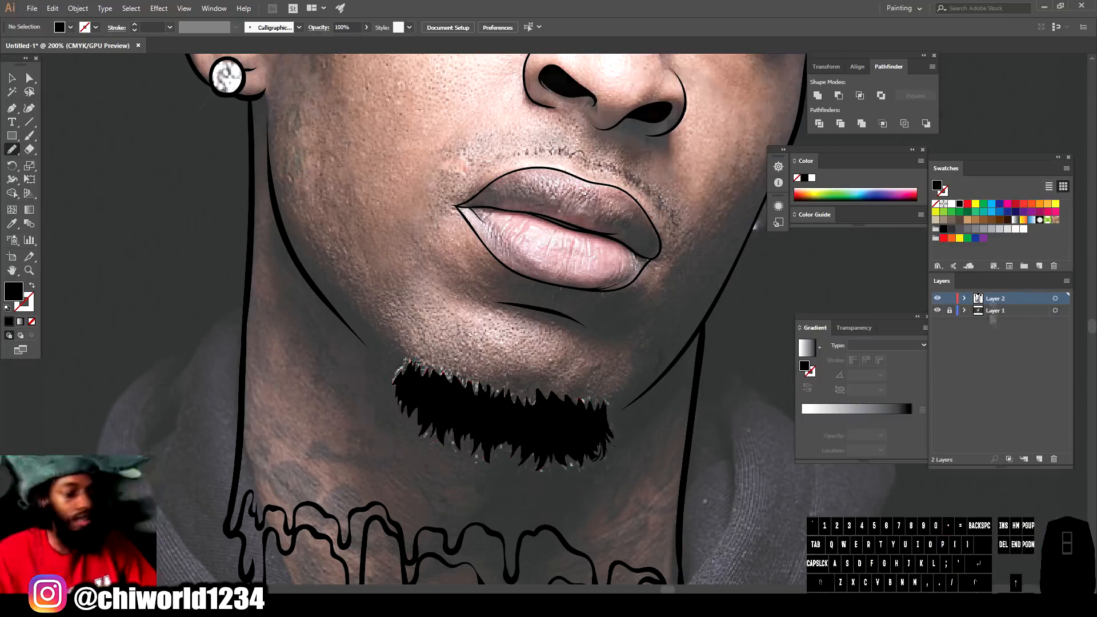
Draw fine 0.25 pt Paintbrush hairs along the beard's lower edge, from its right end to its left end.
scroll(572, 435, "up", 1)
key("b")
mouse_move(596, 523)
left_mouse_down()
mouse_move(572, 549)
mouse_move(628, 545)
left_mouse_up()
left_click_drag(560, 524, 527, 557)
mouse_move(509, 514)
left_mouse_down()
mouse_move(493, 543)
mouse_move(454, 541)
left_mouse_up()
mouse_move(437, 504)
left_mouse_down()
mouse_move(416, 527)
mouse_move(395, 524)
left_mouse_up()
mouse_move(381, 489)
left_mouse_down()
mouse_move(360, 510)
mouse_move(331, 490)
left_mouse_up()
mouse_move(328, 453)
left_mouse_down()
mouse_move(307, 458)
mouse_move(293, 435)
left_mouse_up()
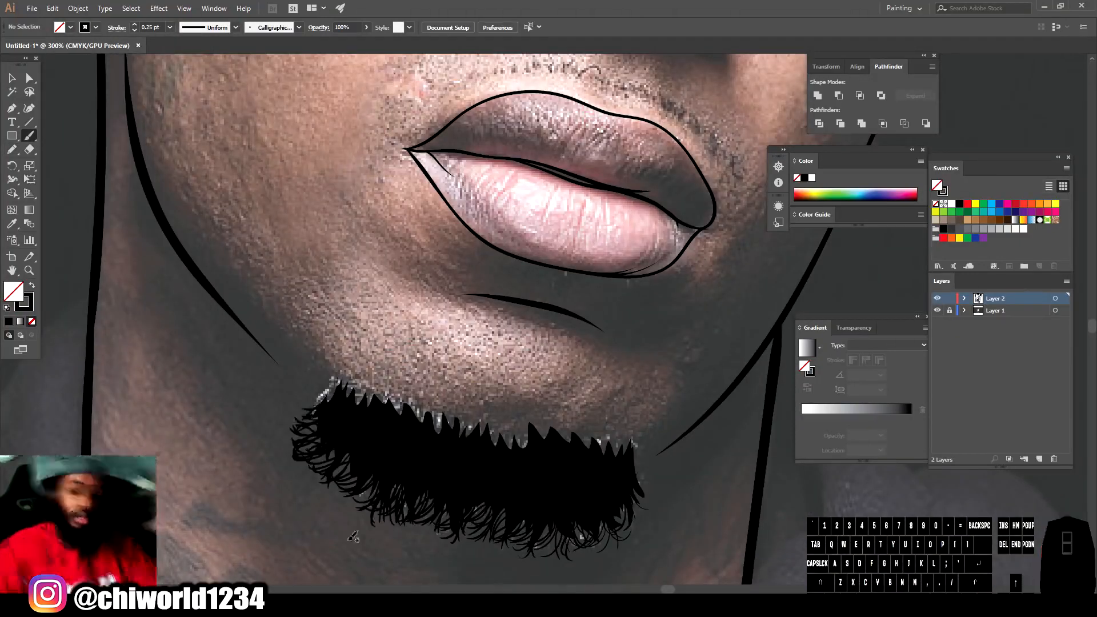
Hide the photo on Layer 1 to check the beard against the line art, and show it again.
left_click_drag(514, 401, 510, 331)
key("ctrl+minus")
key("ctrl+minus")
key("ctrl+minus")
key("ctrl+minus")
left_click(937, 311)
left_click(937, 311)
Add more fine brush hairs at the beard's right end and along the right half of its lower edge.
key("ctrl+equal")
key("ctrl+equal")
key("ctrl+equal")
key("ctrl+equal")
left_click_drag(631, 441, 657, 450)
left_click_drag(632, 401, 631, 366)
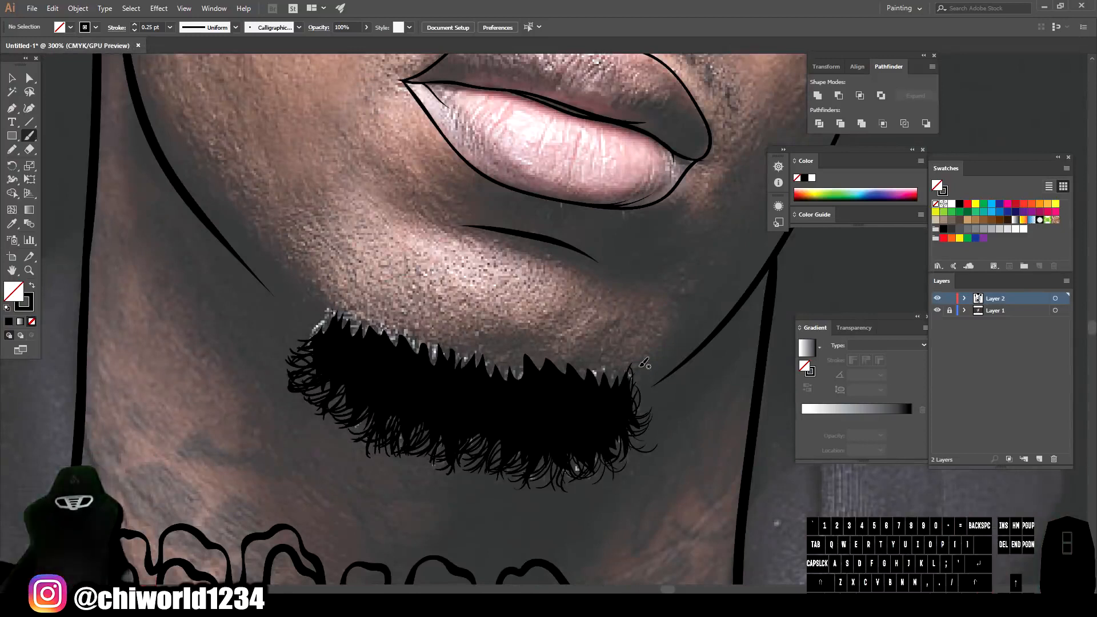
left_click_drag(630, 441, 609, 484)
left_click_drag(620, 452, 582, 490)
left_click_drag(549, 470, 528, 492)
left_click_drag(524, 474, 493, 486)
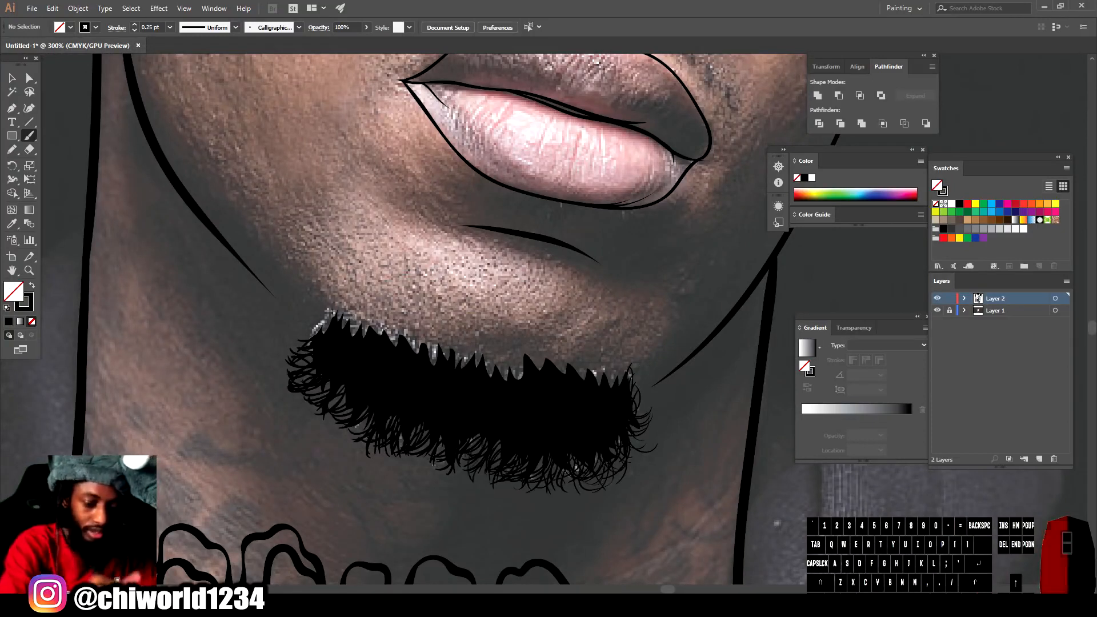
Thicken the beard's lower-left edge with fine brush hairs and add strands at its upper-left corner.
left_click_drag(366, 418, 344, 437)
left_click_drag(344, 412, 324, 427)
left_click_drag(321, 404, 308, 422)
left_click_drag(598, 454, 588, 478)
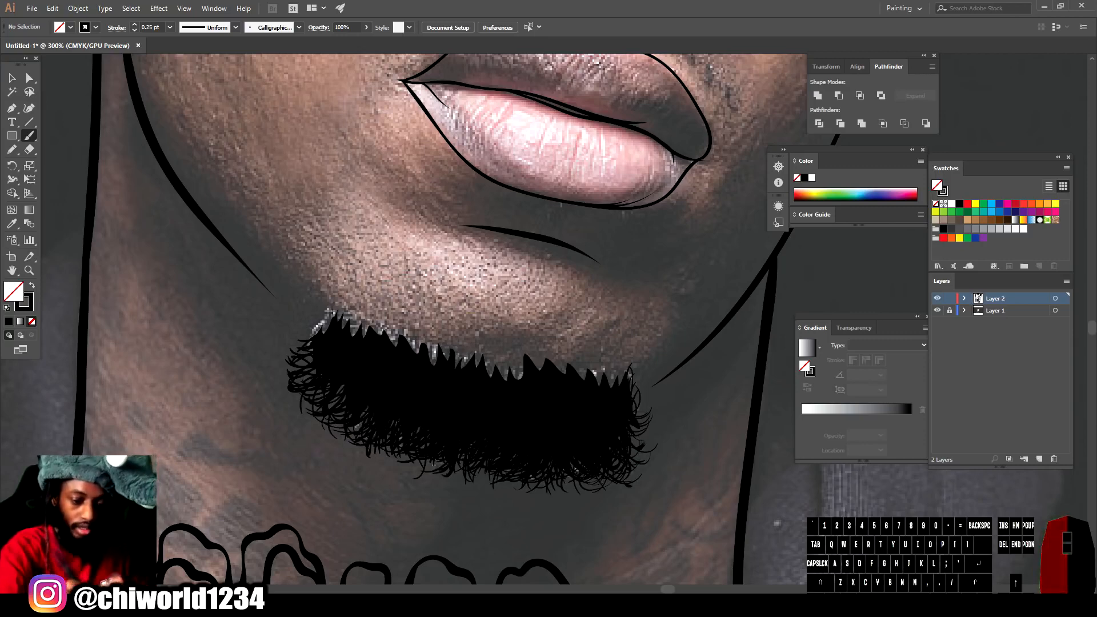
left_click_drag(331, 318, 305, 337)
Hide the photo on Layer 1 and examine the beard's line art up close.
key("ctrl+minus")
key("ctrl+minus")
left_click(938, 311)
key("ctrl+equal")
key("ctrl+equal")
key("ctrl+equal")
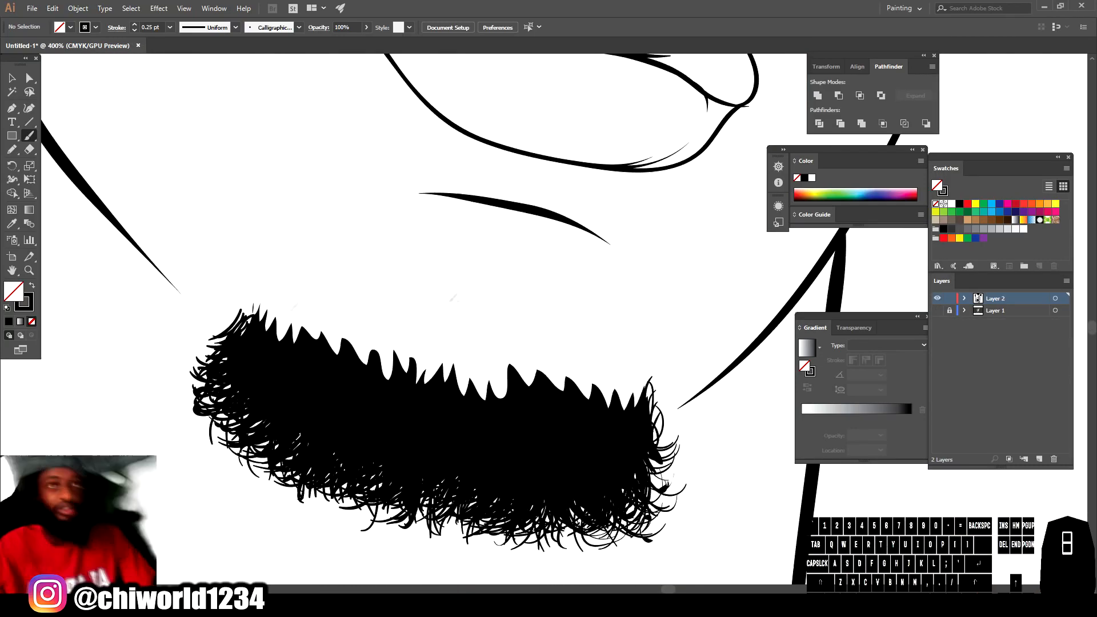
Add fine brush hairs down the beard's right end and show the photo on Layer 1 again.
left_click_drag(646, 460, 674, 478)
left_click_drag(653, 417, 664, 455)
left_click(937, 310)
Increase the brush stroke weight and draw short hairs along the beard's upper edge.
left_click(134, 24)
left_click_drag(626, 407, 642, 381)
left_click_drag(592, 395, 575, 377)
left_click_drag(501, 399, 492, 371)
left_click_drag(253, 316, 246, 293)
left_click_drag(474, 394, 458, 367)
mouse_move(393, 370)
left_mouse_down()
mouse_move(383, 347)
mouse_move(350, 339)
left_mouse_up()
left_click_drag(344, 354, 324, 329)
left_click_drag(319, 341, 300, 320)
left_click_drag(613, 406, 601, 380)
left_click_drag(563, 390, 543, 372)
left_click_drag(486, 393, 468, 372)
left_click_drag(507, 384, 502, 372)
Reduce the stroke to 0.25 pt and fill the gaps along the beard's upper edge with finer hairs.
left_click(134, 30)
left_click_drag(653, 405, 667, 381)
left_click_drag(640, 400, 623, 380)
left_click_drag(589, 399, 574, 375)
left_click_drag(489, 378, 474, 358)
left_click_drag(475, 375, 458, 357)
left_click_drag(459, 374, 443, 355)
left_click_drag(430, 369, 420, 346)
left_click_drag(411, 372, 402, 350)
left_click_drag(288, 337, 267, 302)
mouse_move(268, 332)
left_mouse_down()
mouse_move(254, 296)
mouse_move(284, 305)
left_mouse_up()
left_click_drag(499, 366, 476, 355)
left_click_drag(599, 380, 579, 374)
left_click_drag(657, 422, 678, 399)
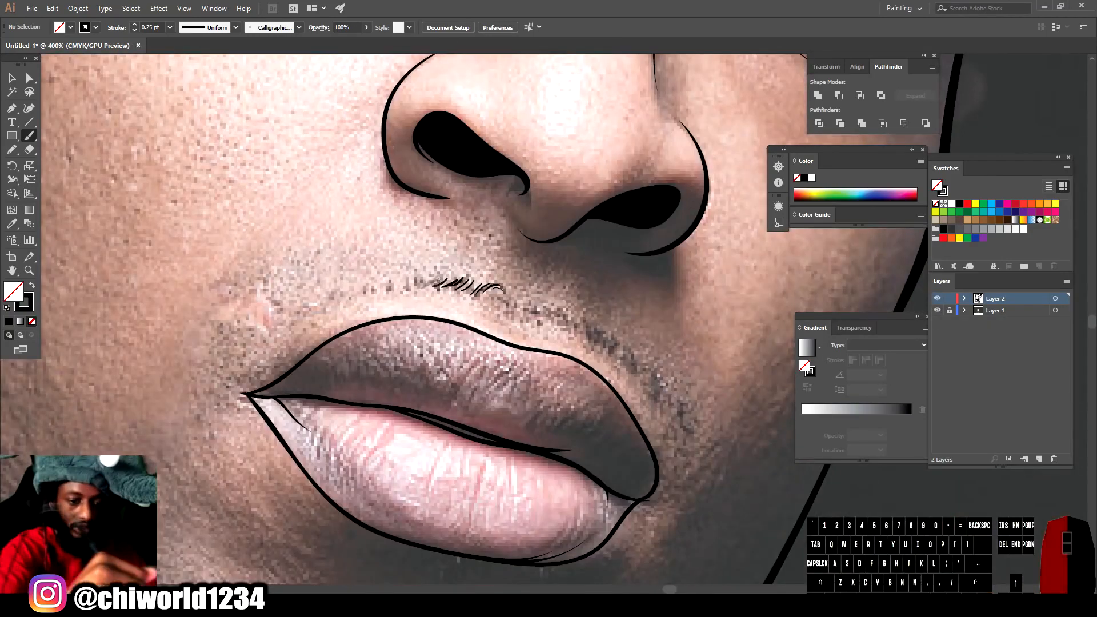
Draw rows of short 0.25 pt brush hairs along both halves of the moustache above the upper lip.
left_click_drag(379, 292, 395, 278)
left_click_drag(302, 323, 315, 303)
left_click_drag(645, 392, 633, 368)
mouse_move(595, 351)
left_mouse_down()
mouse_move(587, 328)
mouse_move(524, 297)
mouse_move(479, 291)
left_mouse_up()
key("ctrl+minus")
key("ctrl+minus")
key("ctrl+minus")
key("ctrl+equal")
key("ctrl+equal")
Thicken the moustache on both sides with a second pass of short brush hairs.
left_click_drag(400, 305, 413, 292)
left_click_drag(331, 330, 349, 314)
left_click_drag(644, 409, 634, 380)
left_click_drag(601, 360, 592, 339)
left_click_drag(567, 330, 551, 312)
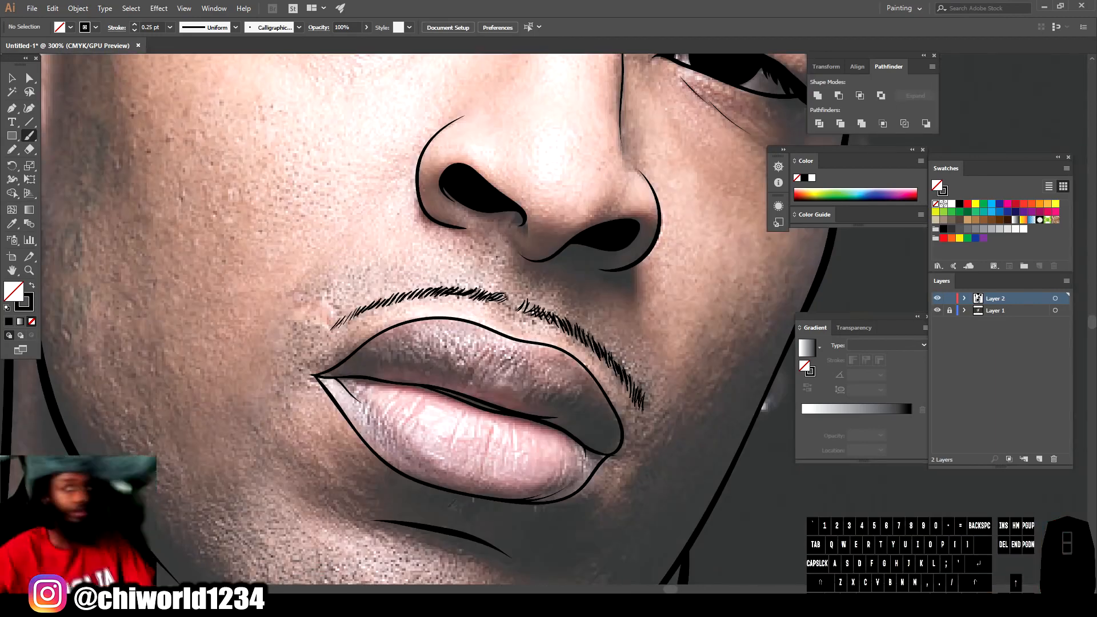
Trace the central mass of dreadlocks and its left forehead strands with the Pencil tool, using a black fill and no stroke.
key("ctrl+minus")
key("ctrl+minus")
key("ctrl+minus")
scroll(523, 487, "up", 6)
key("ctrl+equal")
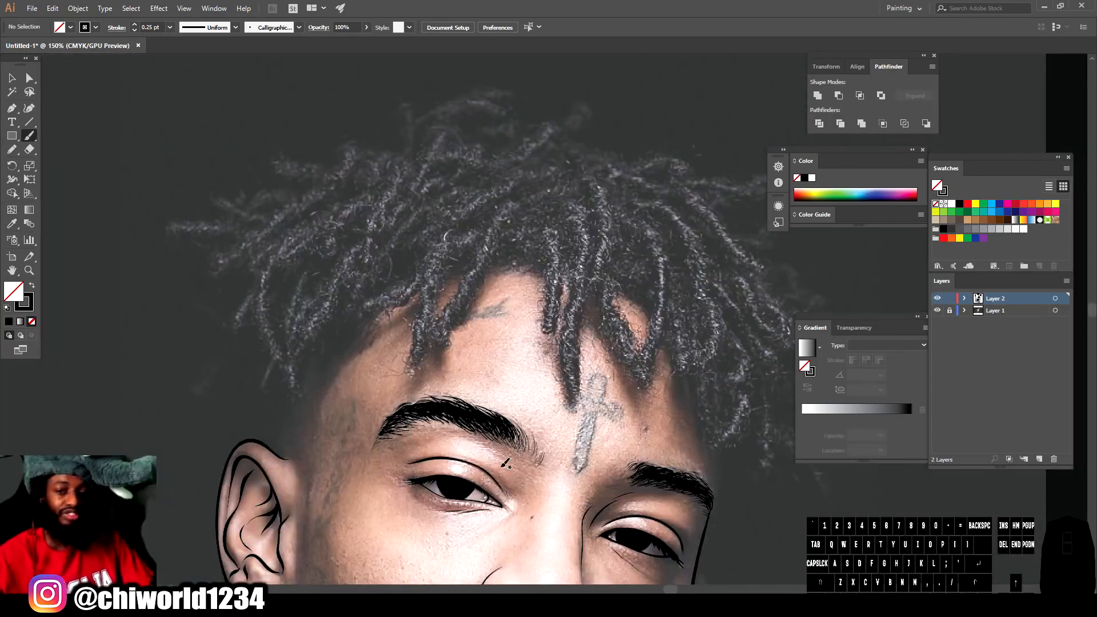
left_click(12, 150)
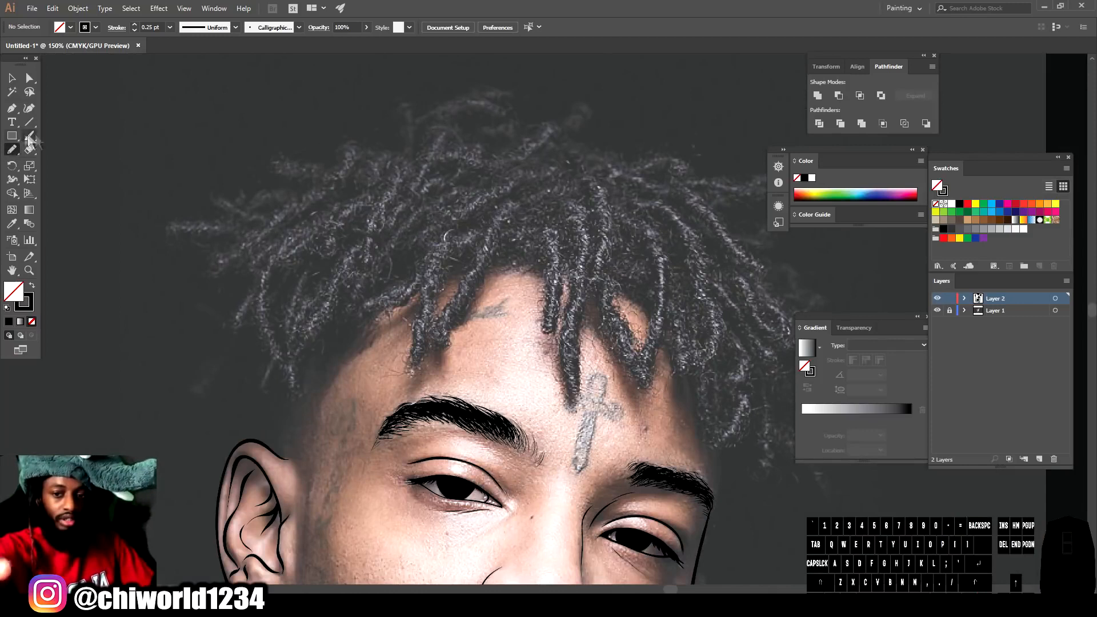
left_click(33, 288)
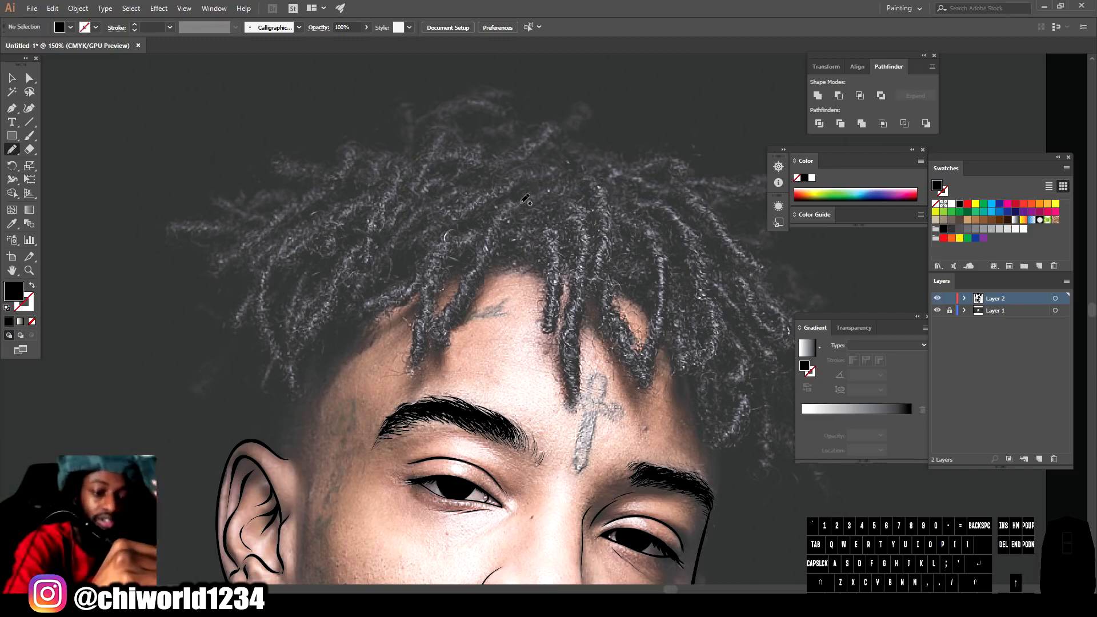
left_click_drag(531, 221, 527, 232)
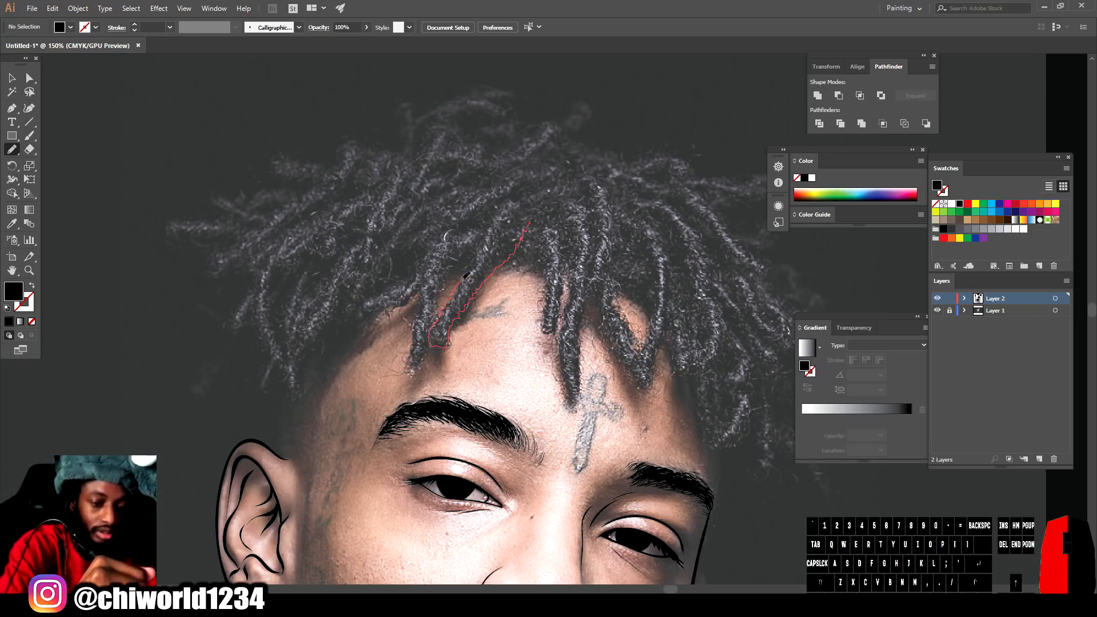
mouse_move(409, 299)
left_mouse_down()
mouse_move(531, 222)
mouse_move(487, 271)
left_mouse_up()
left_click_drag(480, 257, 438, 283)
left_click_drag(391, 293, 338, 341)
left_click_drag(692, 155, 537, 252)
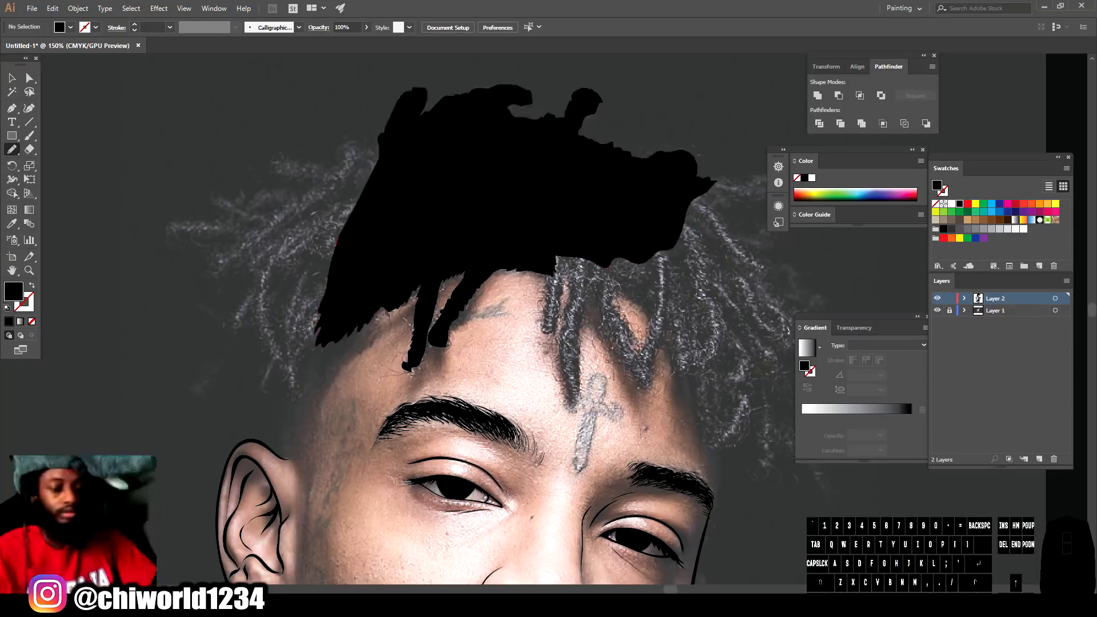
Check the hair shape with Layer 1 hidden, and trace the dreadlocks hanging over the forehead's right half as a black shape.
scroll(543, 274, "right", 3)
left_click(938, 310)
left_click(938, 310)
scroll(543, 273, "up", 1)
left_click_drag(330, 264, 353, 278)
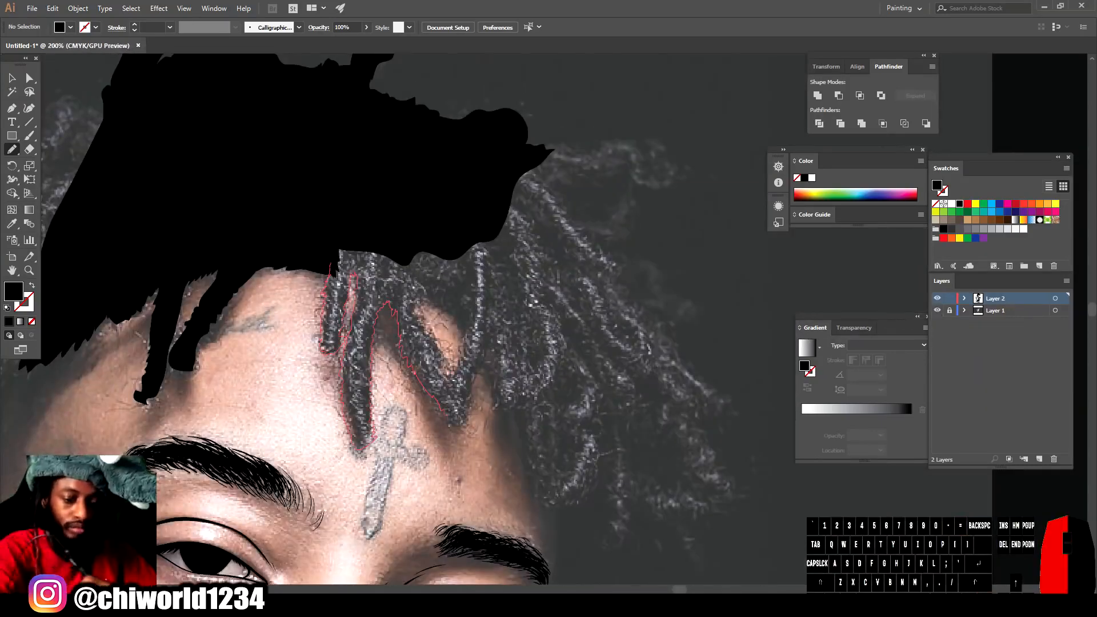
left_click_drag(492, 264, 336, 259)
Trace the hair beside the right temple as a filled black shape, undoing the first try.
mouse_move(493, 355)
left_mouse_down()
mouse_move(533, 401)
mouse_move(492, 245)
left_mouse_up()
key("ctrl+z")
left_click_drag(572, 400, 570, 331)
mouse_move(580, 440)
left_mouse_down()
mouse_move(603, 404)
mouse_move(488, 344)
mouse_move(439, 423)
left_mouse_up()
Trace the dreadlocks on the head's left side as a black shape and check the hair with Layer 1 briefly hidden.
scroll(652, 317, "down", 2)
scroll(74, 195, "up", 1)
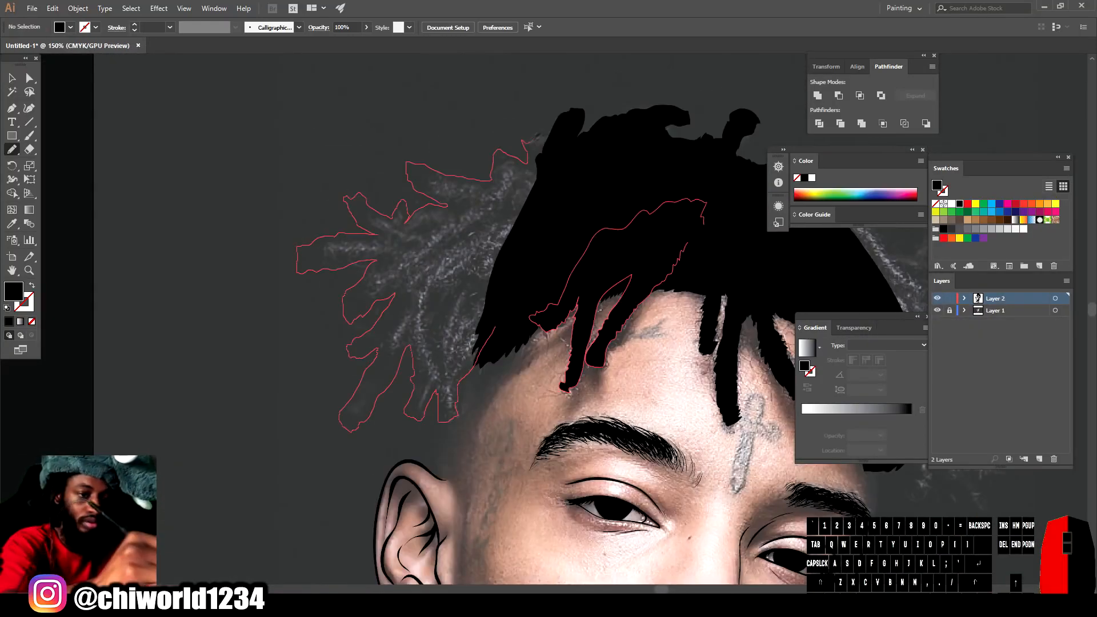
left_click_drag(528, 151, 496, 326)
scroll(445, 315, "down", 3)
left_click(938, 310)
left_click(937, 310)
scroll(634, 350, "up", 3)
Trace the outer dreadlocks on the head's right side as a filled black shape.
left_click_drag(452, 136, 582, 144)
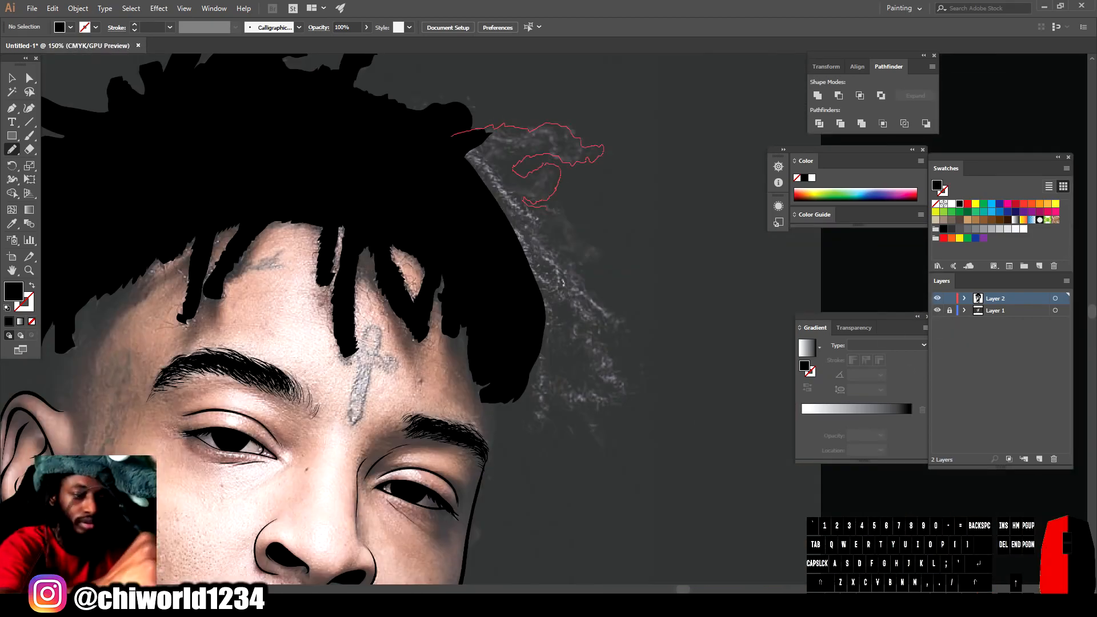
left_click_drag(513, 341, 452, 136)
scroll(543, 303, "down", 2)
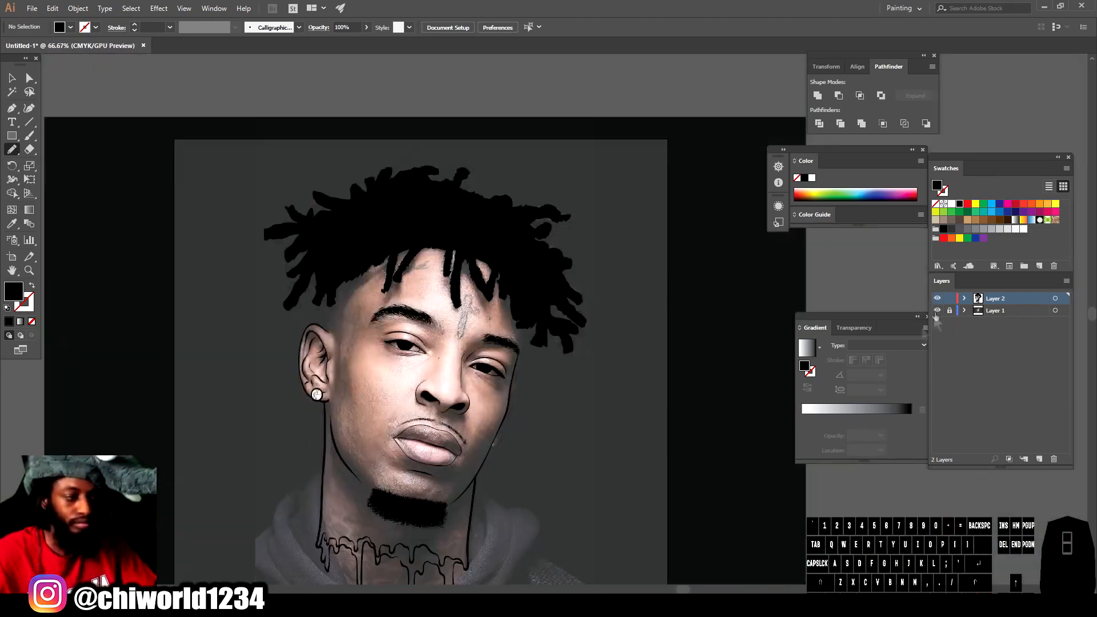
Draw a tapered 1 pt black brush line from the hair down to the ear and check it with Layer 1 briefly hidden.
scroll(456, 354, "up", 2)
key("b")
key("shift+x")
scroll(57, 240, "up", 3)
left_click_drag(328, 294, 330, 507)
scroll(549, 320, "down", 3)
left_click(937, 310)
left_click(938, 311)
Draw a row of short 1 pt brush hairs below the hair's edge at the left temple.
scroll(760, 372, "up", 2)
key("ctrl+equal")
scroll(760, 371, "left", 3)
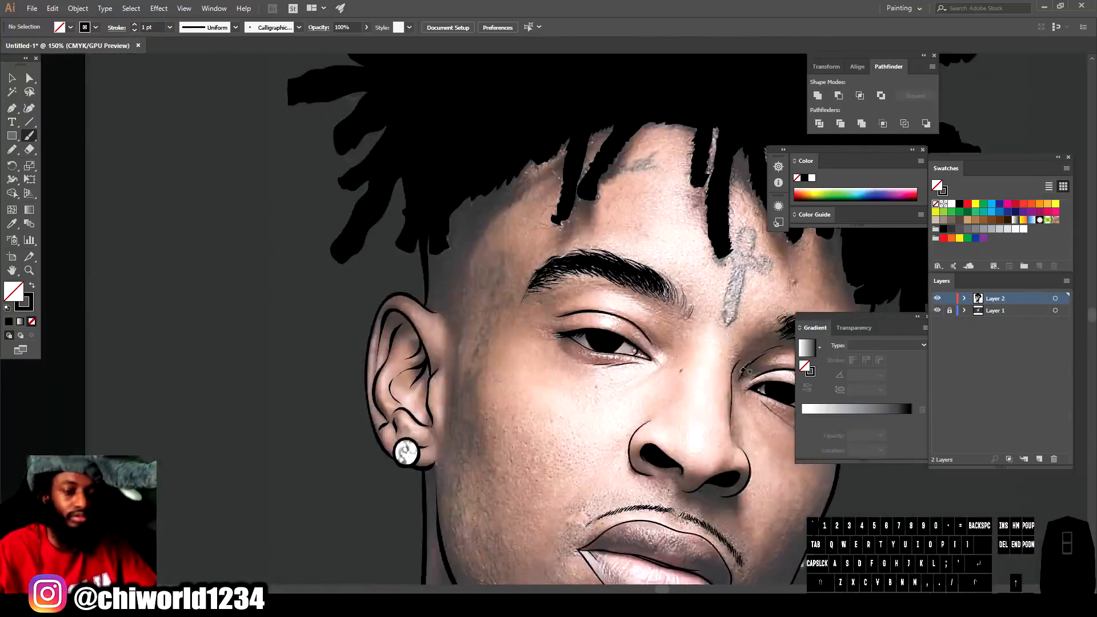
scroll(744, 375, "up", 3)
key("ctrl+equal")
scroll(741, 377, "left", 1)
key("ctrl+equal")
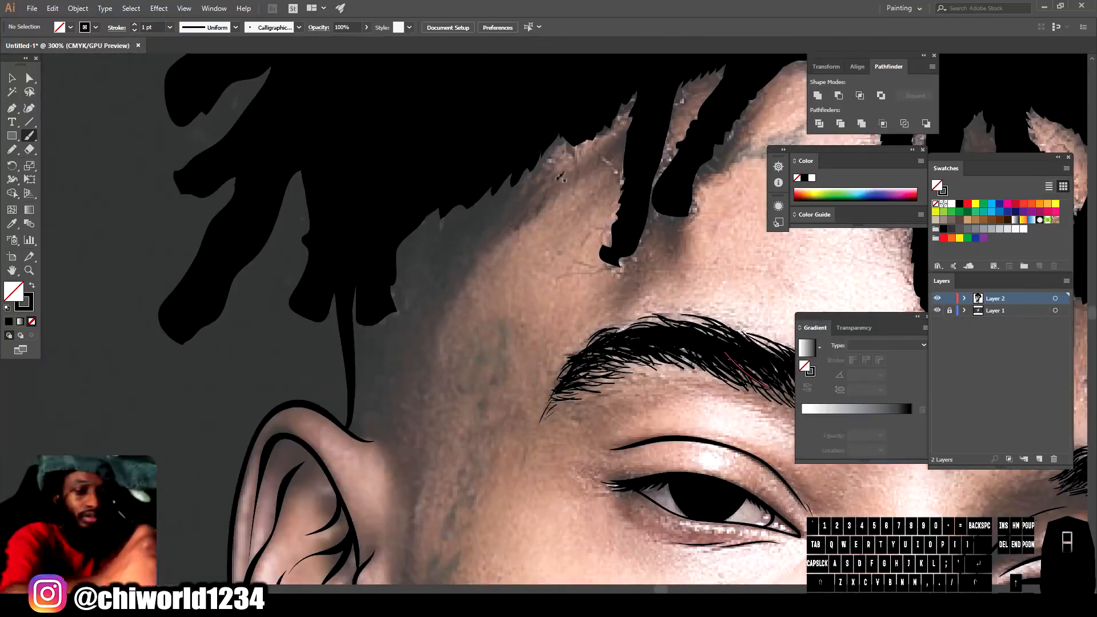
mouse_move(547, 206)
left_mouse_down()
mouse_move(555, 185)
mouse_move(541, 198)
left_mouse_up()
left_click_drag(529, 212, 531, 200)
mouse_move(622, 281)
left_mouse_down()
mouse_move(641, 264)
mouse_move(625, 264)
left_mouse_up()
left_click_drag(606, 287, 611, 268)
mouse_move(579, 300)
left_mouse_down()
mouse_move(596, 278)
mouse_move(582, 284)
left_mouse_up()
left_click_drag(557, 299, 568, 286)
left_click_drag(516, 323, 528, 307)
left_click_drag(502, 331, 516, 313)
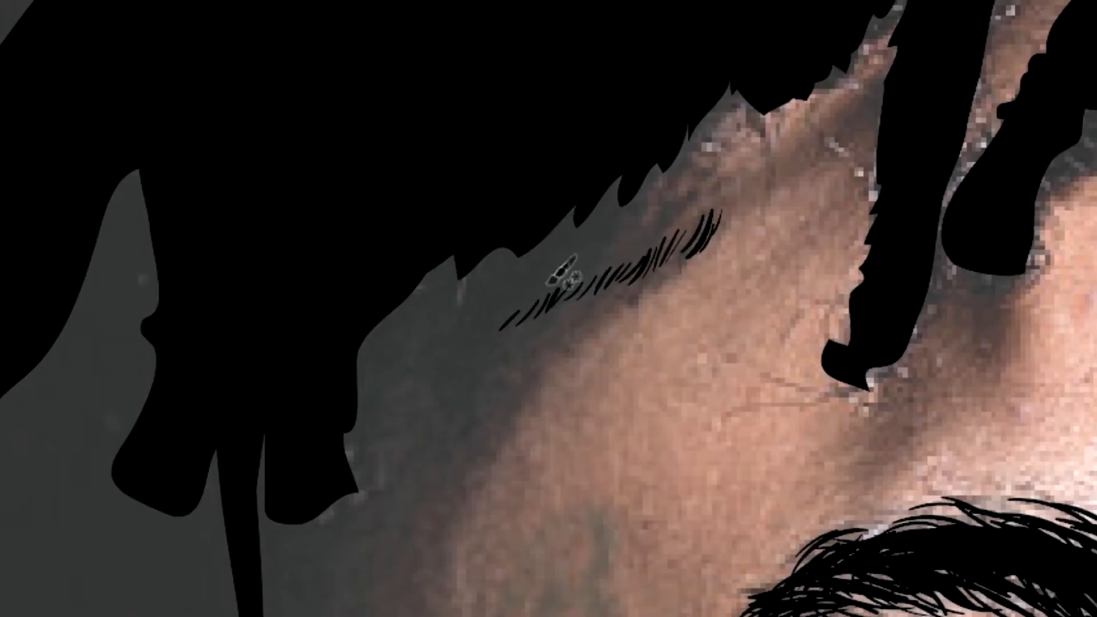
Add a second row of short hairs above the first one at the left temple.
mouse_move(687, 226)
left_mouse_down()
mouse_move(698, 208)
mouse_move(686, 209)
left_mouse_up()
mouse_move(664, 239)
left_mouse_down()
mouse_move(676, 215)
mouse_move(702, 208)
mouse_move(684, 217)
left_mouse_up()
left_click_drag(655, 243, 666, 215)
mouse_move(640, 257)
left_mouse_down()
mouse_move(653, 231)
mouse_move(626, 247)
left_mouse_up()
left_click_drag(576, 281, 586, 261)
mouse_move(559, 290)
left_mouse_down()
mouse_move(571, 271)
mouse_move(558, 274)
left_mouse_up()
mouse_move(535, 297)
left_mouse_down()
mouse_move(547, 281)
mouse_move(540, 289)
left_mouse_up()
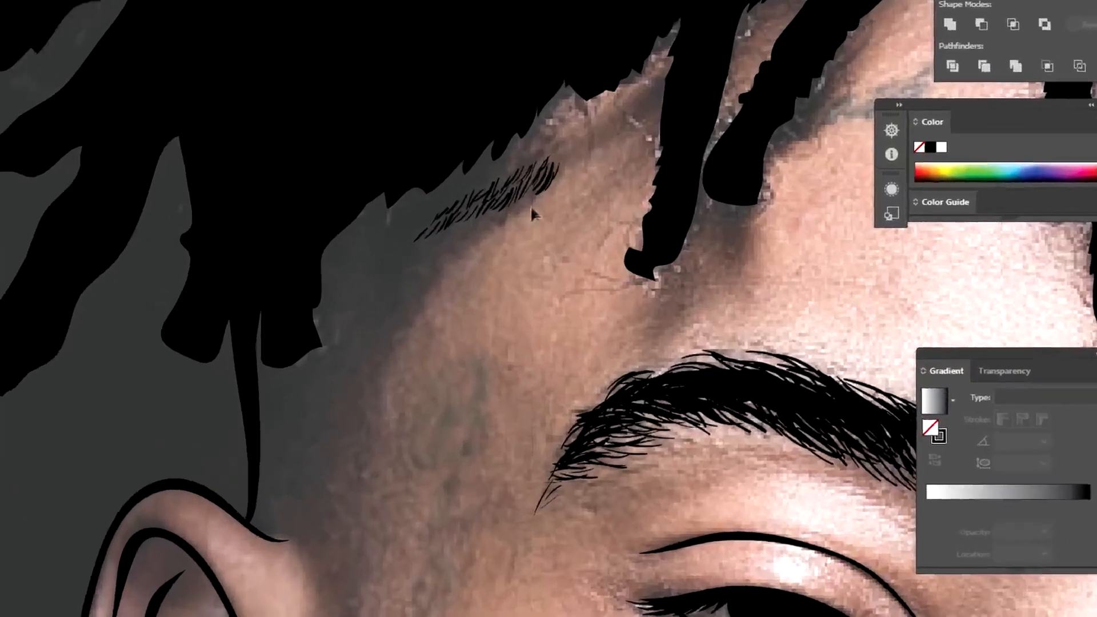
Select the patch of temple hairs and duplicate it along the hairline until it reaches the dreadlocks above the ear.
left_click_drag(474, 244, 536, 178)
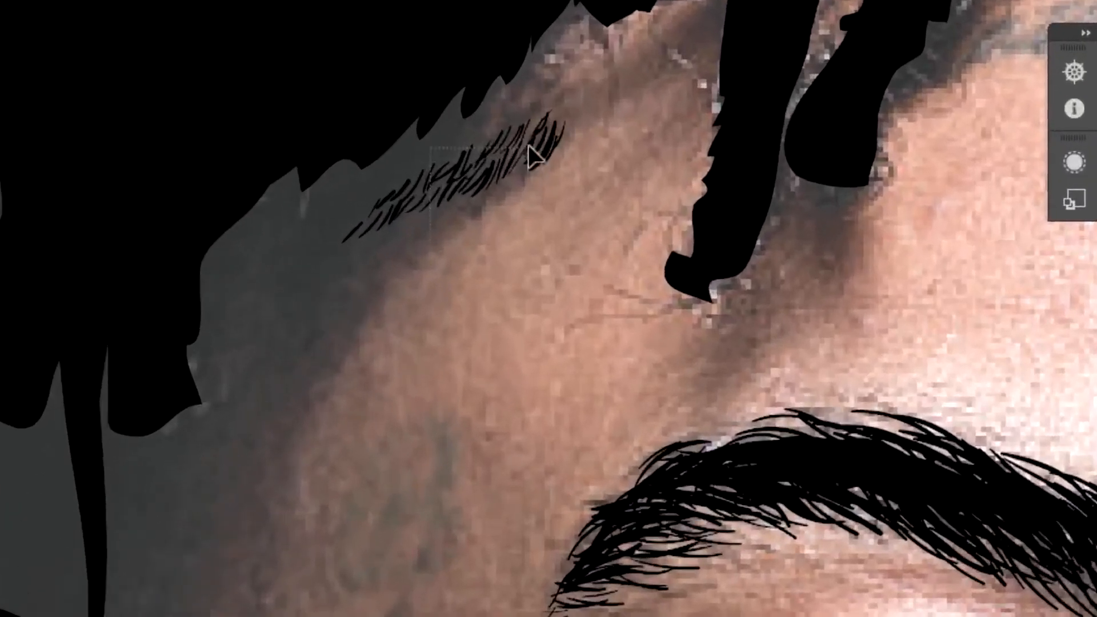
left_click_drag(564, 127, 565, 129)
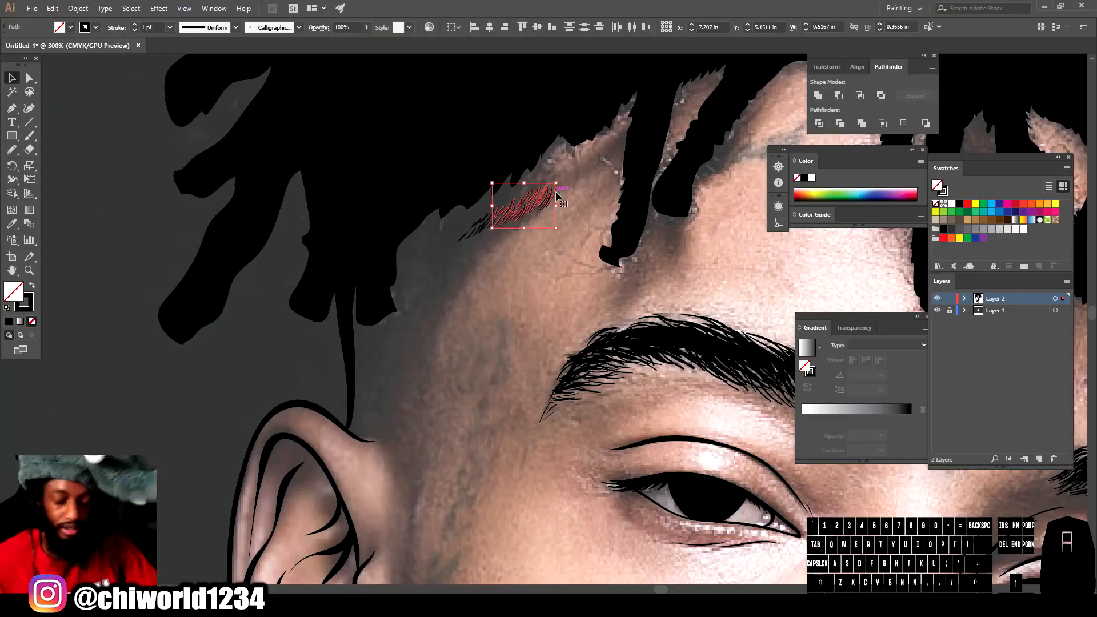
mouse_move(523, 206)
left_mouse_down()
mouse_move(543, 148)
mouse_move(522, 182)
mouse_move(538, 158)
mouse_move(495, 193)
left_mouse_up()
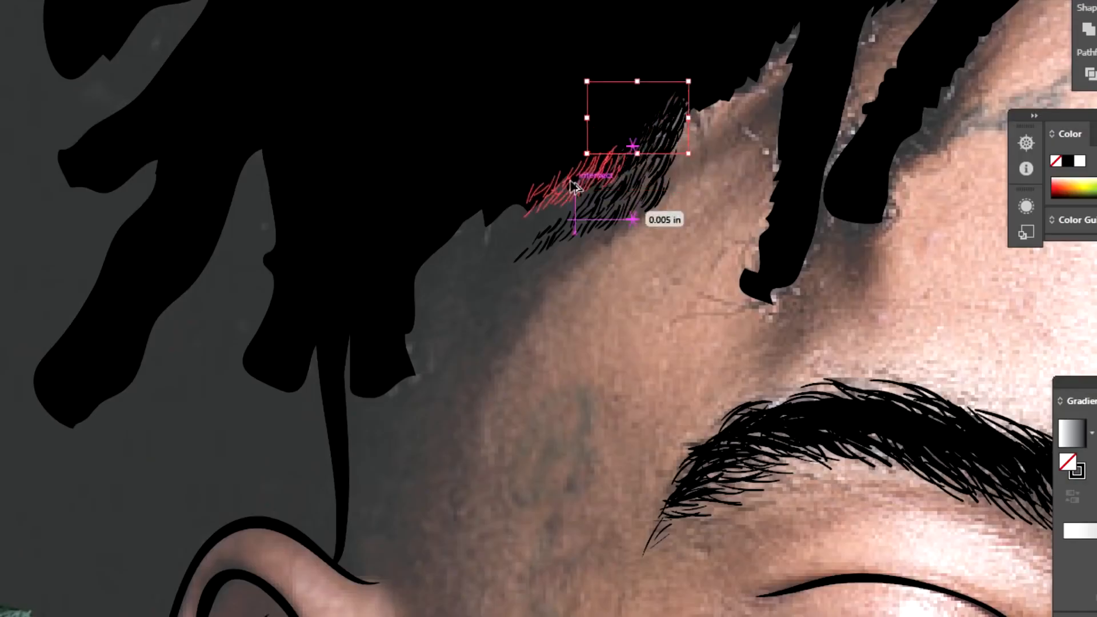
mouse_move(574, 186)
left_mouse_down()
mouse_move(572, 172)
mouse_move(572, 188)
mouse_move(531, 209)
mouse_move(543, 183)
mouse_move(552, 234)
mouse_move(477, 211)
mouse_move(509, 238)
mouse_move(516, 211)
mouse_move(505, 260)
mouse_move(532, 239)
mouse_move(474, 222)
mouse_move(395, 341)
mouse_move(416, 311)
mouse_move(404, 318)
mouse_move(431, 247)
mouse_move(478, 197)
mouse_move(608, 190)
left_mouse_up()
mouse_move(608, 190)
left_mouse_down()
mouse_move(618, 208)
mouse_move(549, 254)
mouse_move(575, 248)
mouse_move(490, 289)
mouse_move(470, 314)
mouse_move(380, 342)
left_mouse_up()
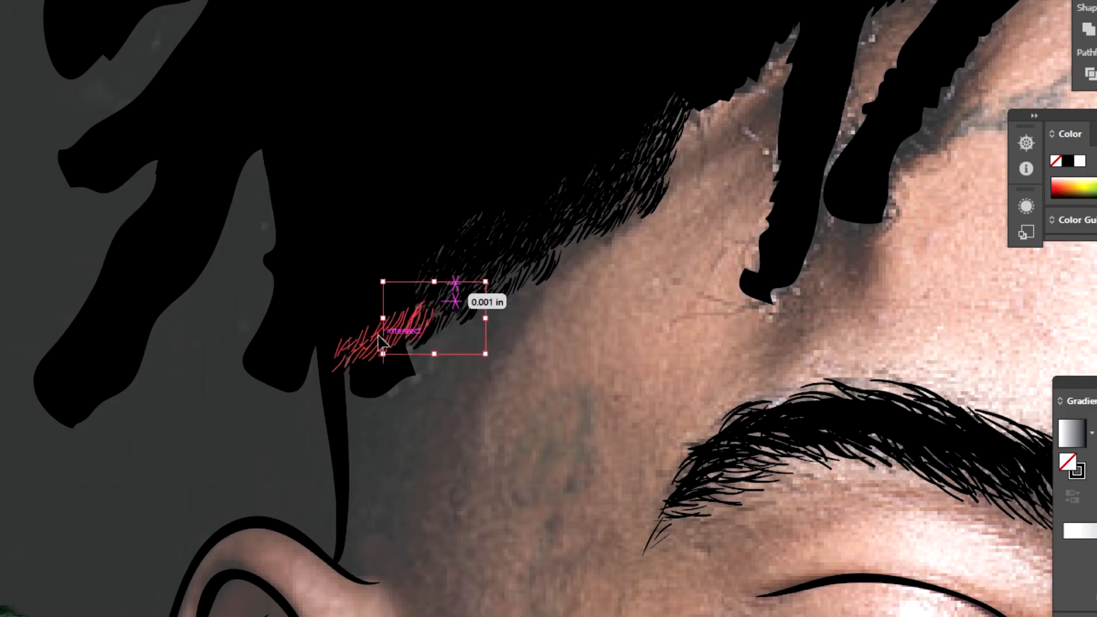
left_click(81, 534)
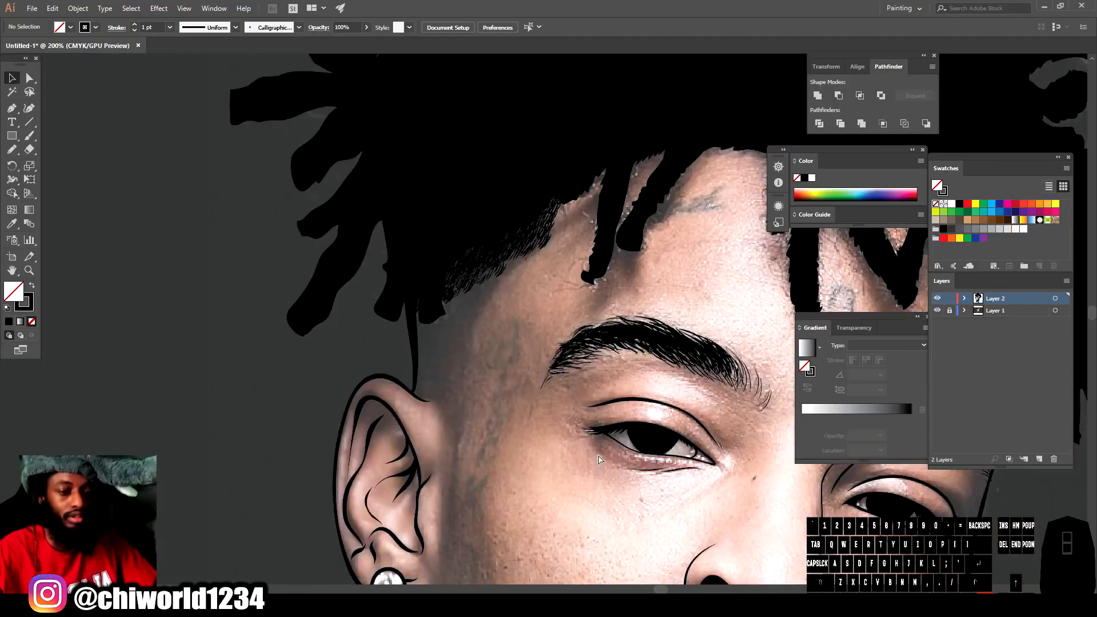
Hide the photo on Layer 1 to check the temple hairline against the line art, and show it again.
key("ctrl+minus")
key("ctrl+minus")
left_click(949, 311)
left_click(938, 311)
left_click(938, 310)
Set the brush stroke to 0.25 pt and draw finer hairs along the lower edge of the temple hairline.
key("ctrl+equal")
key("ctrl+equal")
key("ctrl+equal")
key("ctrl+equal")
key("ctrl+equal")
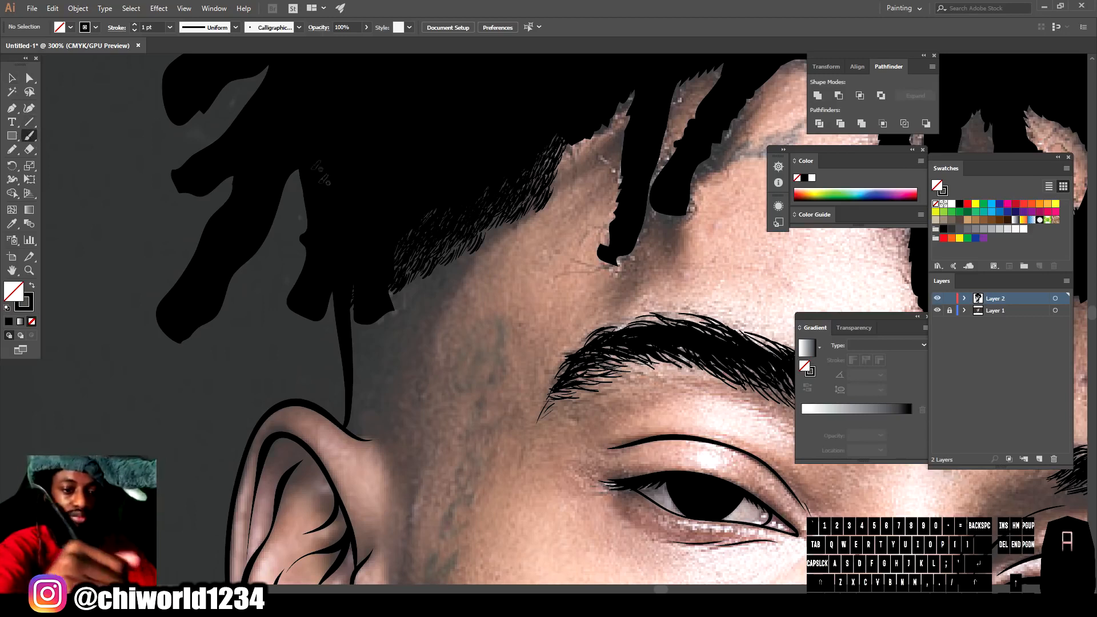
left_click(171, 28)
left_click(184, 40)
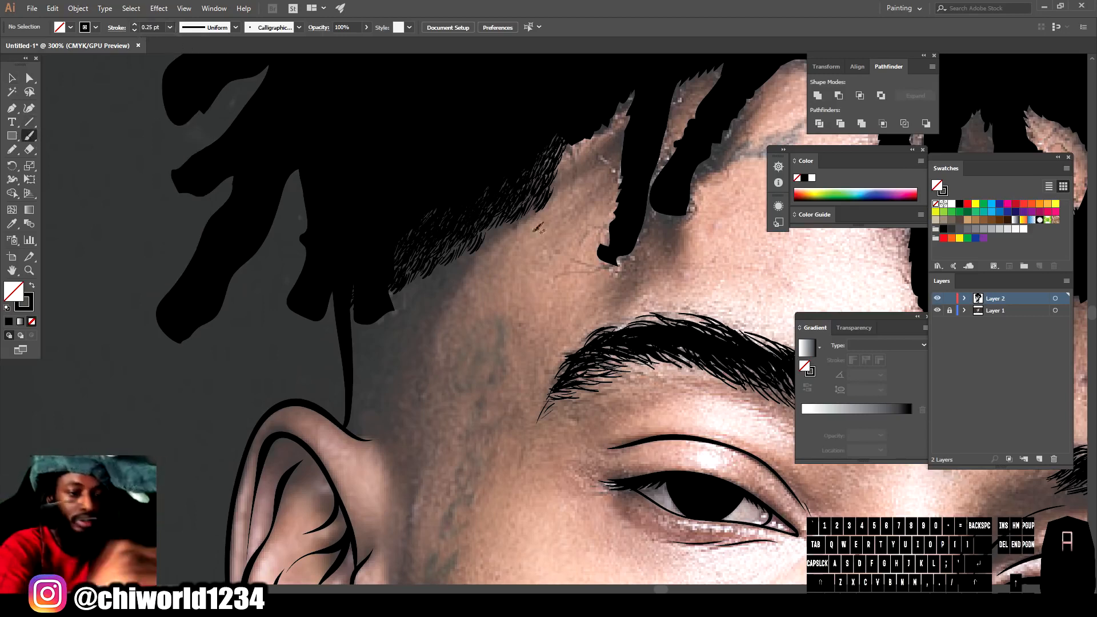
mouse_move(538, 205)
left_mouse_down()
mouse_move(490, 237)
mouse_move(494, 221)
mouse_move(471, 261)
mouse_move(407, 289)
left_mouse_up()
mouse_move(475, 253)
left_mouse_down()
mouse_move(464, 272)
mouse_move(399, 297)
left_mouse_up()
mouse_move(448, 266)
left_mouse_down()
mouse_move(433, 279)
mouse_move(447, 285)
left_mouse_up()
left_click_drag(460, 270, 428, 291)
mouse_move(426, 284)
left_mouse_down()
mouse_move(420, 300)
mouse_move(449, 290)
mouse_move(443, 295)
left_mouse_up()
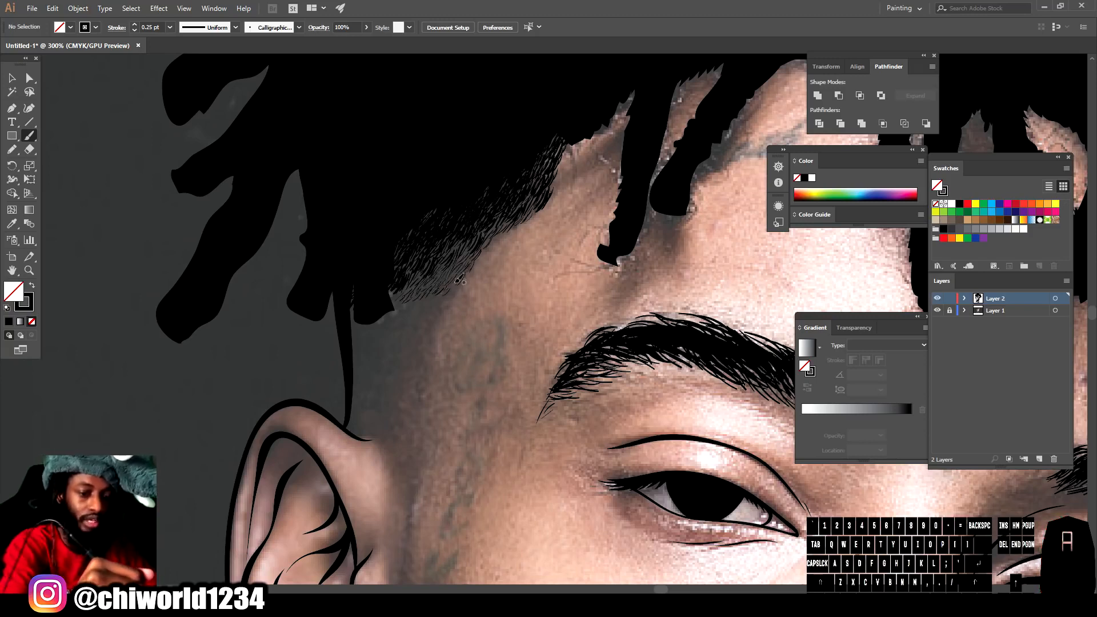
Select the patch of 0.25 pt hairs and duplicate it down the temple towards the ear.
left_click(12, 77)
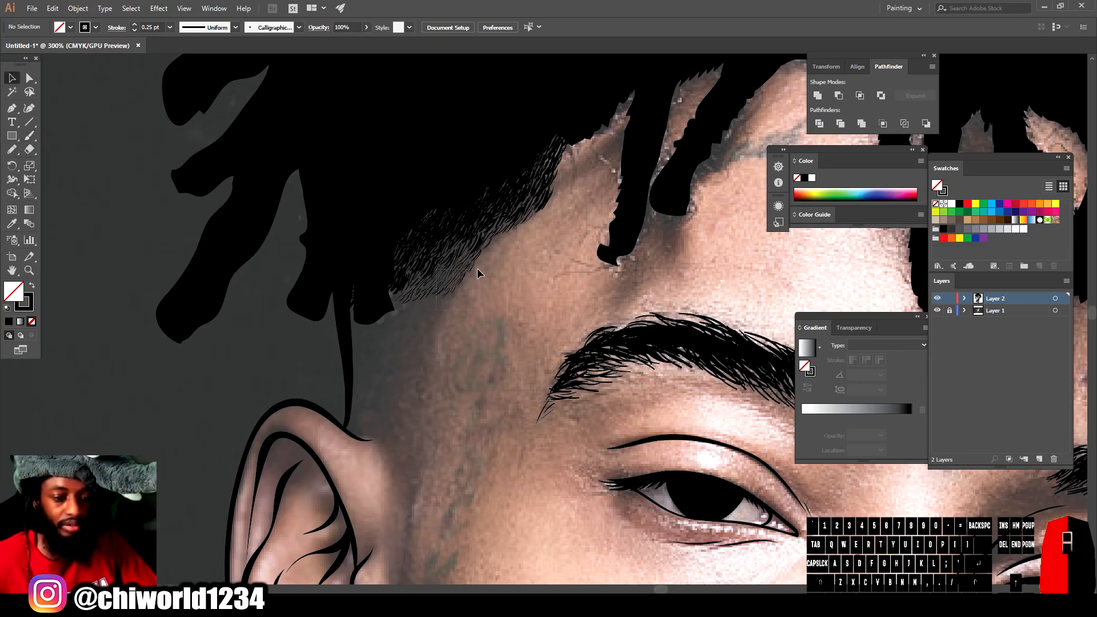
mouse_move(479, 277)
left_mouse_down()
mouse_move(431, 323)
mouse_move(410, 301)
mouse_move(400, 320)
mouse_move(389, 307)
mouse_move(402, 309)
mouse_move(377, 407)
mouse_move(366, 311)
mouse_move(423, 295)
left_mouse_up()
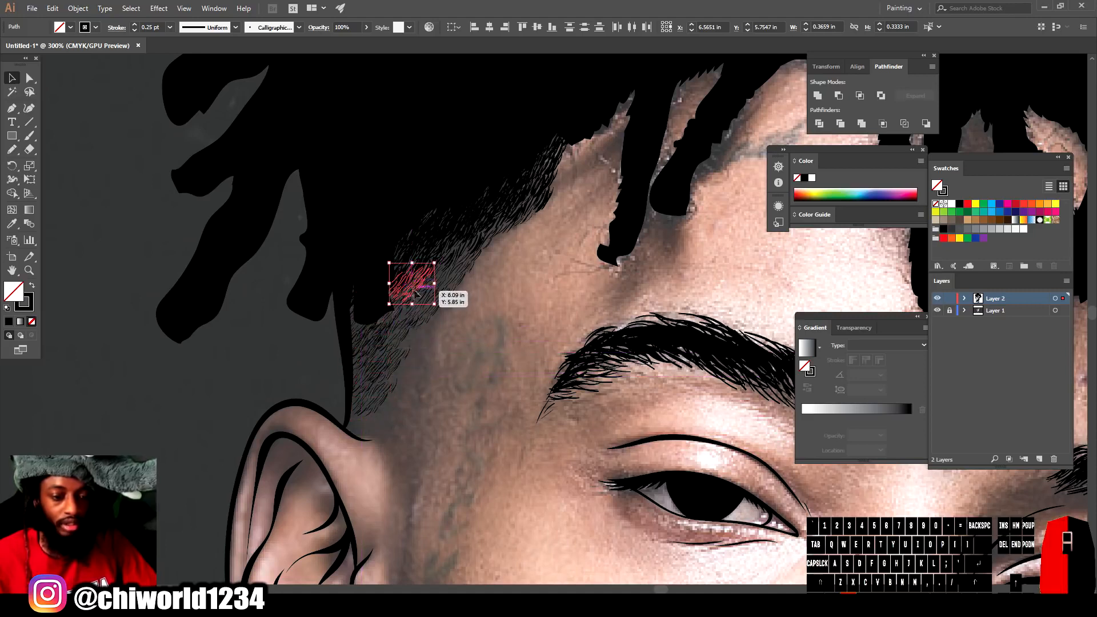
left_click(115, 178)
Hide the photo on Layer 1 to check the hair fade above the ear, and show it again.
left_click(29, 136)
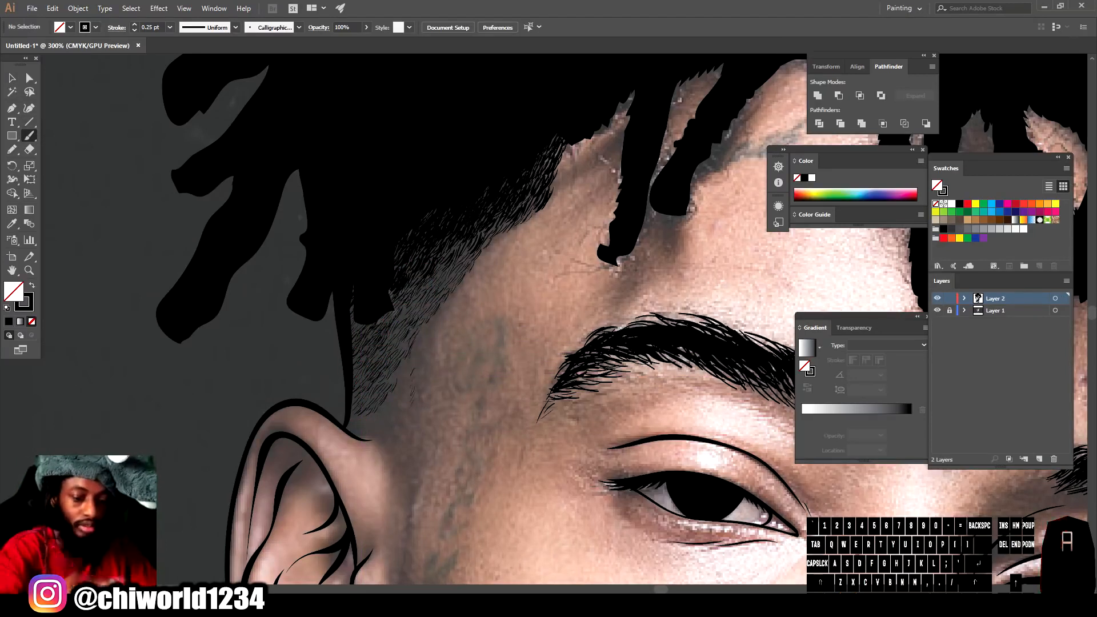
key("ctrl+minus")
key("ctrl+minus")
key("ctrl+minus")
left_click(937, 310)
left_click(938, 311)
Add sparse fine hairs along the outer edge of the temple fade, down to the top of the ear.
key("ctrl+equal")
key("ctrl+equal")
key("ctrl+equal")
key("ctrl+equal")
left_click_drag(426, 288, 421, 298)
left_click_drag(425, 325, 421, 338)
mouse_move(414, 375)
left_mouse_down()
mouse_move(408, 385)
mouse_move(394, 364)
left_mouse_up()
key("v")
mouse_move(411, 354)
left_mouse_down()
mouse_move(434, 216)
mouse_move(485, 152)
mouse_move(397, 255)
mouse_move(409, 308)
mouse_move(414, 296)
left_mouse_up()
left_click(448, 320)
Examine the whole line art with the photo on Layer 1 hidden, then show the photo and inspect the fade near the ear.
key("ctrl+minus")
key("ctrl+minus")
key("ctrl+minus")
key("ctrl+minus")
key("ctrl+minus")
left_click(937, 311)
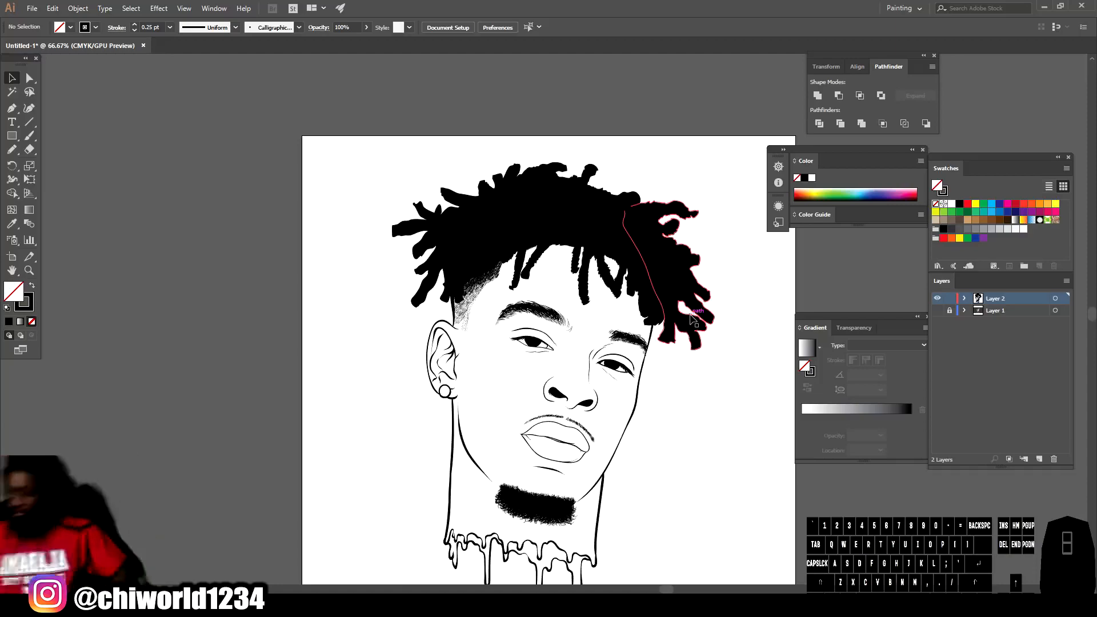
scroll(544, 325, "down", 1)
scroll(497, 321, "up", 6)
left_click(938, 311)
scroll(565, 344, "down", 4)
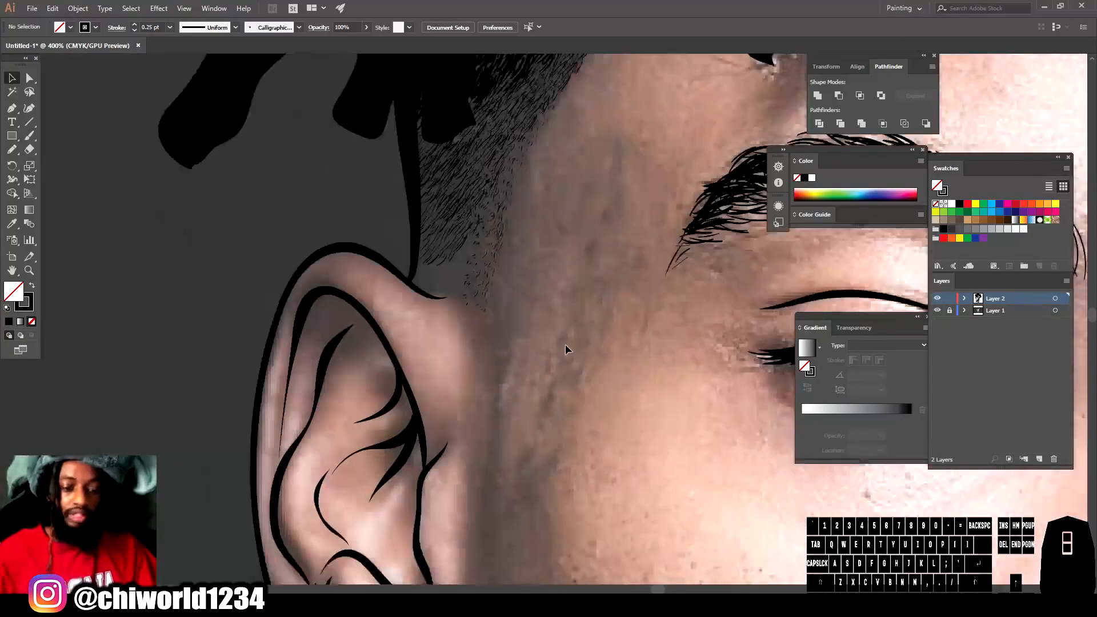
Paint a thin line of short 0.25 pt hairs down the sideburn in front of the ear.
left_click(29, 136)
left_click_drag(491, 402, 487, 416)
left_click_drag(492, 391, 488, 402)
left_click_drag(492, 381, 488, 391)
left_click_drag(493, 371, 489, 381)
left_click_drag(494, 358, 491, 367)
left_click_drag(497, 345, 492, 354)
left_click_drag(503, 332, 498, 343)
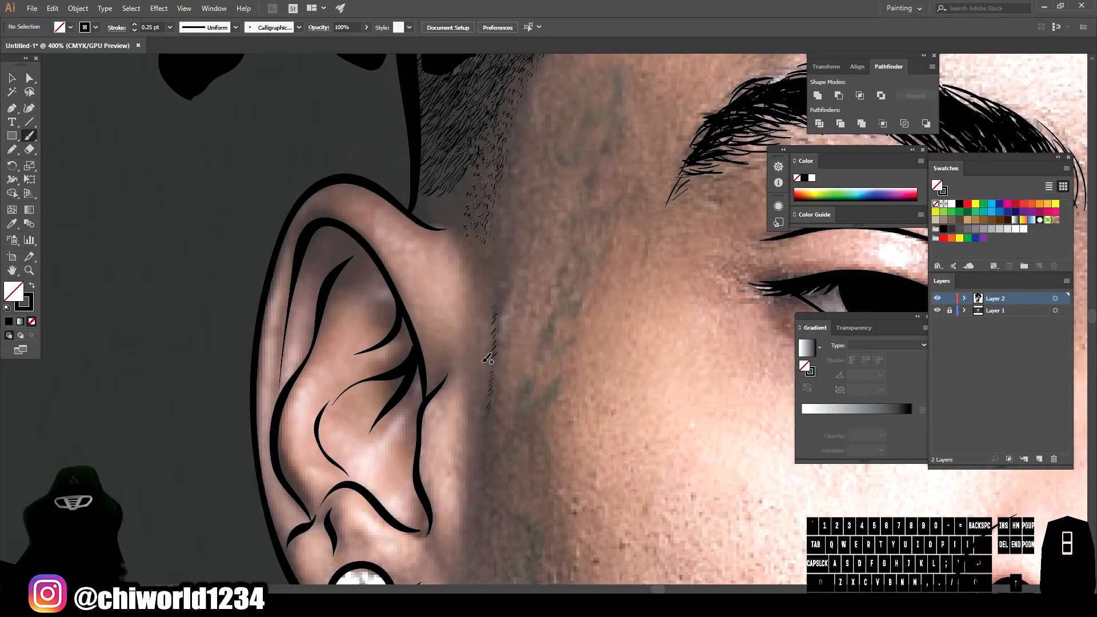
left_click_drag(496, 353, 491, 362)
left_click_drag(489, 424, 486, 434)
left_click_drag(489, 438, 487, 447)
Extend the fine hairs up to the temple fade and fill the gap beside the top of the ear.
mouse_move(497, 296)
left_mouse_down()
mouse_move(493, 305)
mouse_move(491, 294)
left_mouse_up()
left_click_drag(492, 276, 487, 281)
left_click_drag(488, 263, 481, 269)
left_click_drag(486, 248, 478, 251)
left_click_drag(452, 209, 418, 210)
left_click_drag(458, 207, 449, 207)
left_click_drag(468, 183, 435, 200)
left_click_drag(440, 190, 428, 201)
Examine the sideburn hairs and temple fade with the photo on Layer 1 hidden, and show the photo again.
key("ctrl+minus")
key("ctrl+minus")
key("ctrl+minus")
key("ctrl+minus")
key("ctrl+minus")
left_click(937, 310)
key("ctrl+equal")
key("ctrl+equal")
key("ctrl+equal")
key("ctrl+equal")
left_click(938, 311)
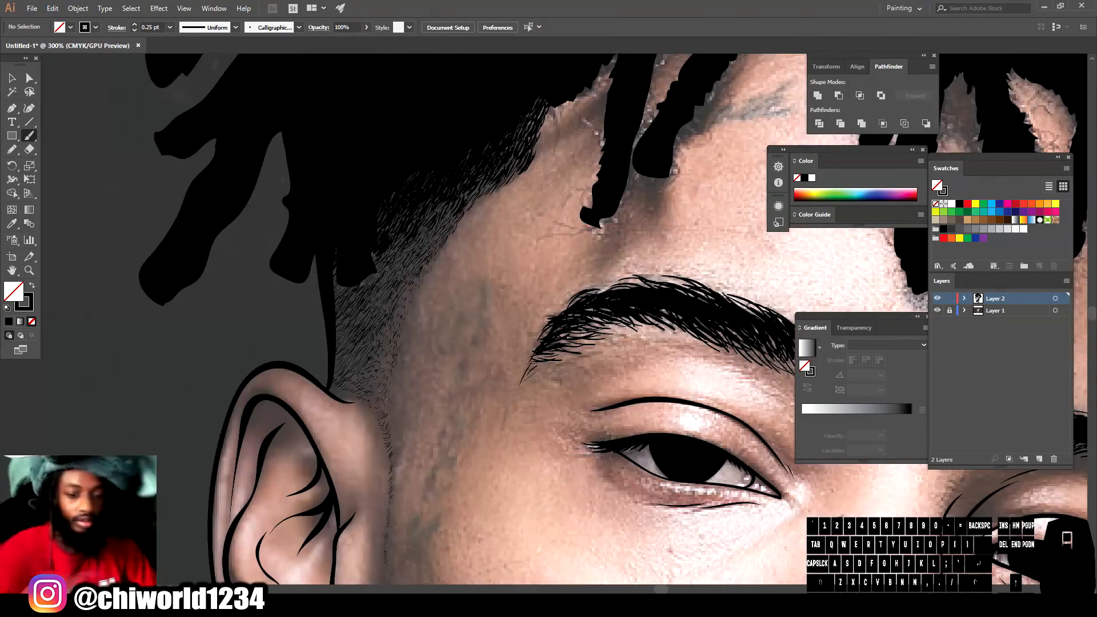
Select and deselect the fade hairs, and compare the whole line art with and without the photo on Layer 1.
left_click(12, 78)
mouse_move(369, 325)
left_mouse_down()
mouse_move(405, 375)
mouse_move(397, 288)
mouse_move(451, 200)
mouse_move(355, 303)
mouse_move(367, 306)
mouse_move(390, 243)
left_mouse_up()
left_click(486, 257)
key("ctrl+minus")
key("ctrl+minus")
key("ctrl+minus")
key("ctrl+minus")
left_click(938, 310)
key("ctrl+equal")
key("ctrl+equal")
key("ctrl+equal")
left_click(937, 310)
key("ctrl+minus")
Paint curly 0.25 pt stray hairs along the edges of the dreadlocks hanging over the forehead, checking them without the photo.
left_click(29, 138)
key("ctrl+equal")
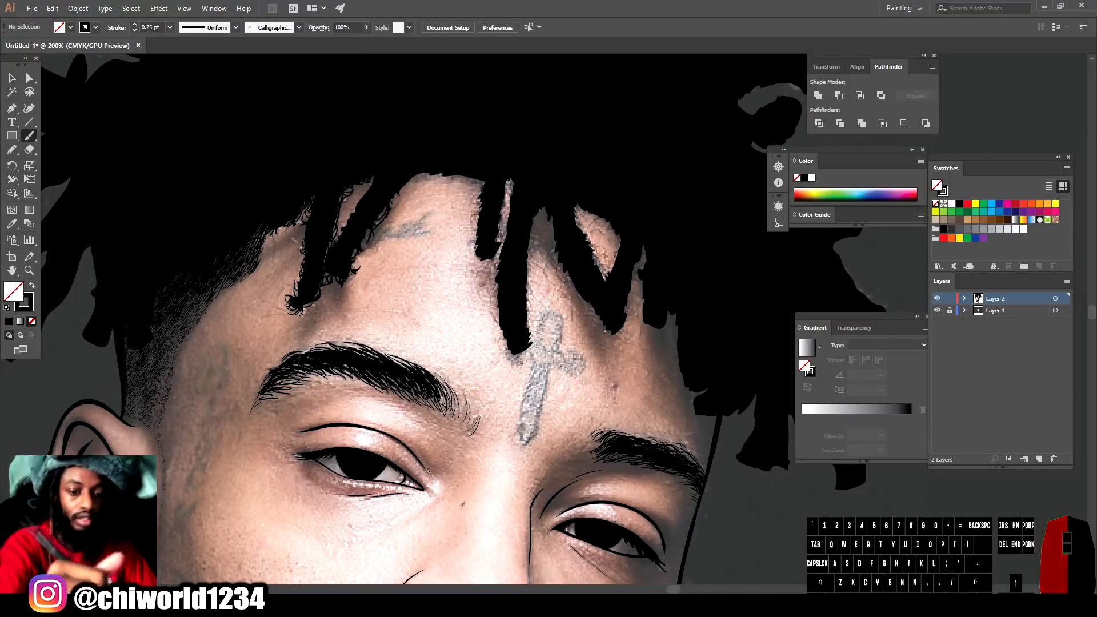
key("ctrl+minus")
key("ctrl+minus")
key("ctrl+minus")
left_click(937, 310)
key("ctrl+equal")
key("ctrl+equal")
key("ctrl+equal")
left_click(938, 310)
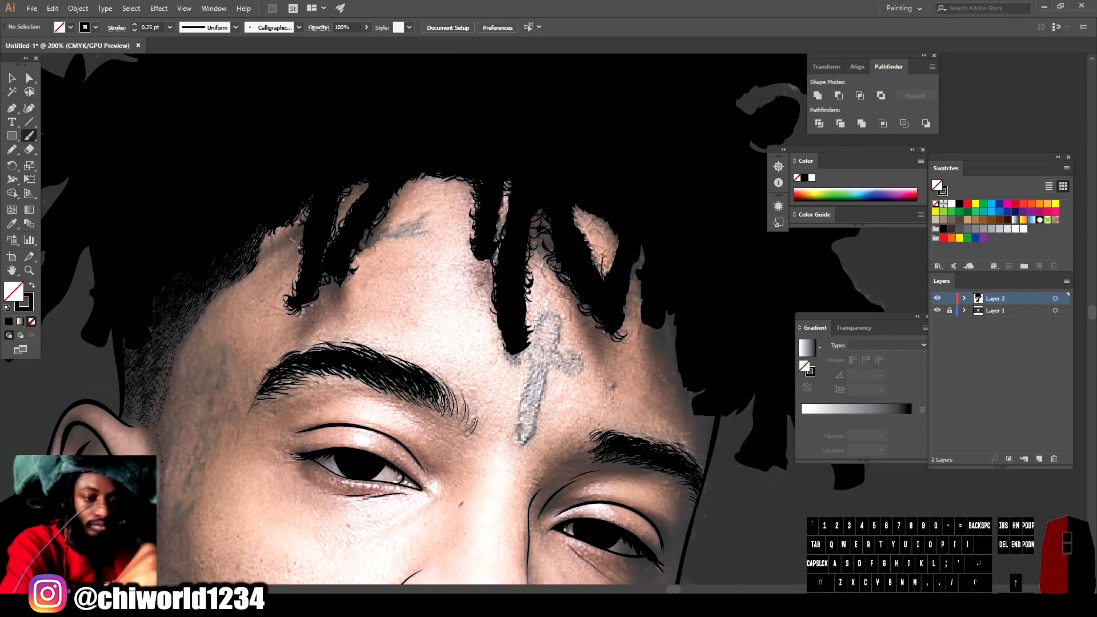
left_click_drag(592, 214, 608, 227)
Delete the stray stroke in the gap between the forehead dreadlocks and paint replacement hairs there.
key("ctrl+minus")
key("ctrl+minus")
left_click(938, 310)
key("ctrl+equal")
key("ctrl+equal")
key("ctrl+equal")
left_click(12, 78)
left_click(400, 198)
key("Delete")
left_click(408, 230)
key("b")
left_click_drag(418, 225, 403, 168)
key("ctrl+minus")
key("ctrl+minus")
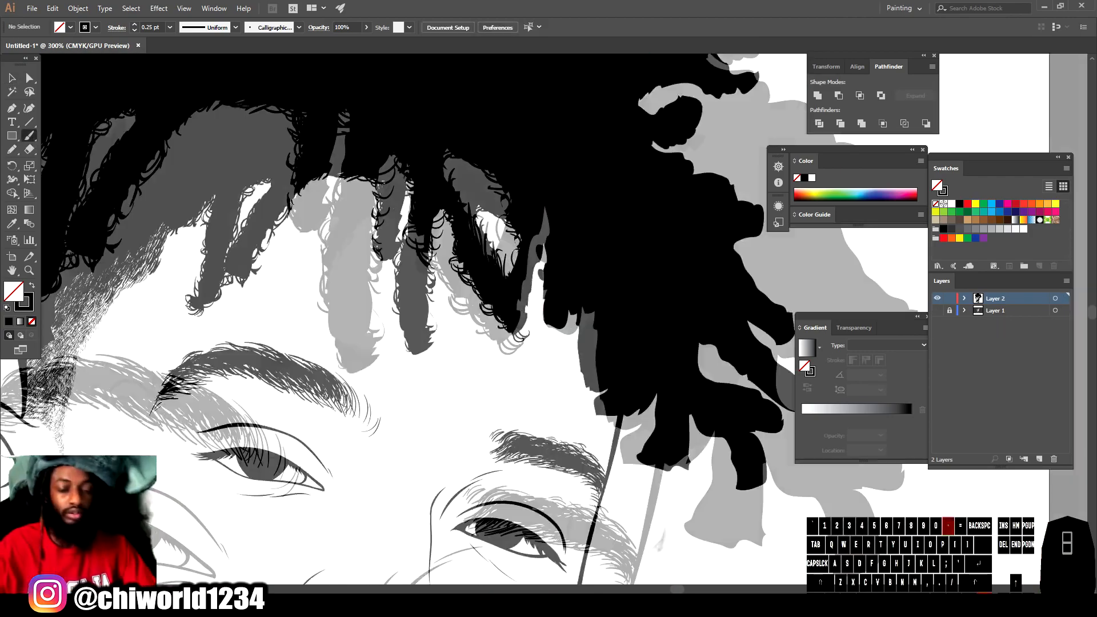
Paint stray hairs under the dreadlocks above the outer end of the right-hand eyebrow, and show the photo on Layer 1.
key("ctrl+equal")
key("ctrl+equal")
left_click_drag(563, 439, 535, 441)
left_click(938, 311)
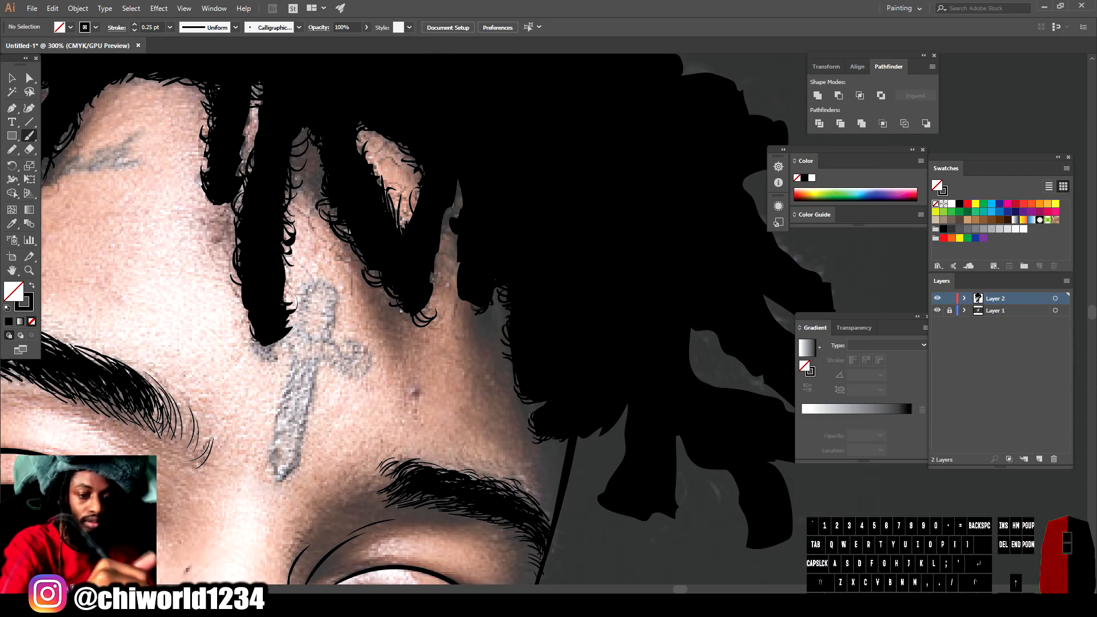
key("ctrl+minus")
key("ctrl+minus")
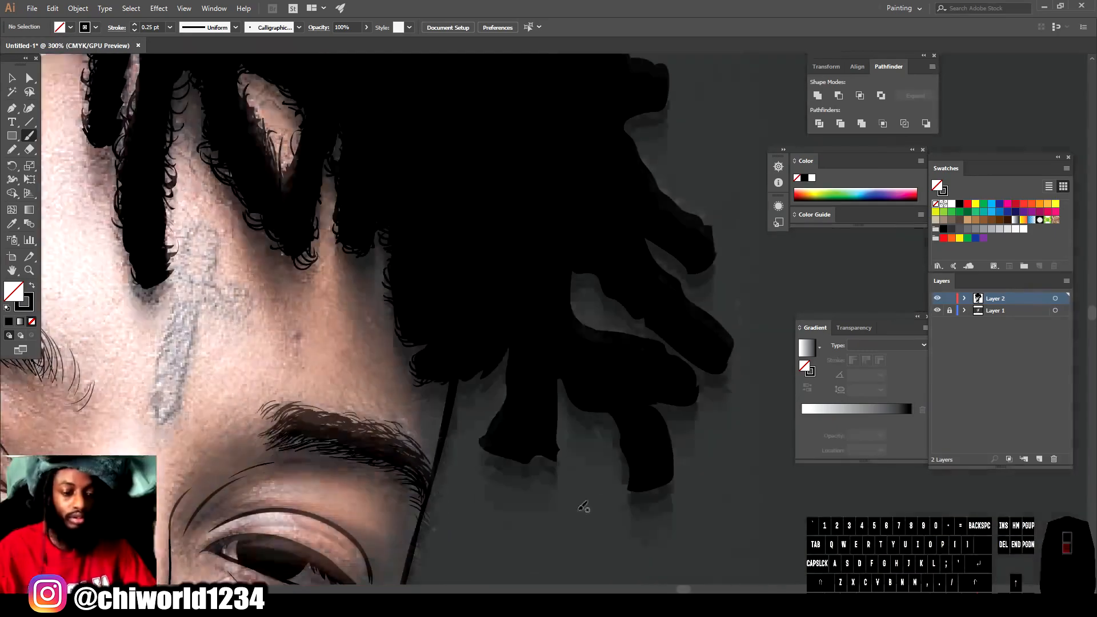
key("ctrl+equal")
key("ctrl+equal")
key("ctrl+minus")
key("ctrl+minus")
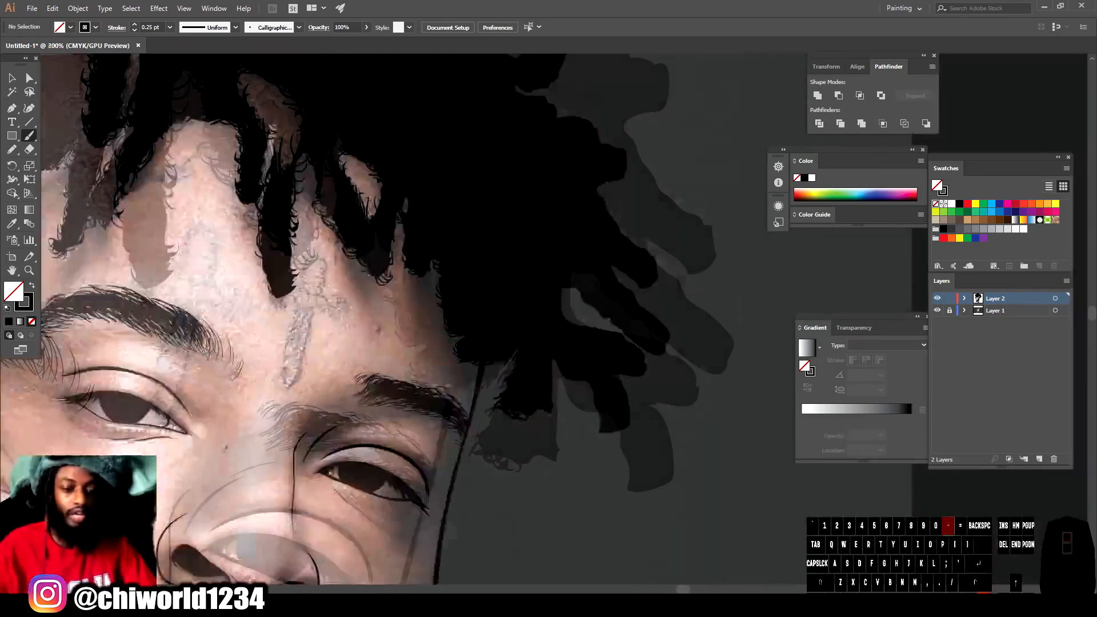
Paint short curly stray hairs up the edges of the lower outer dreadlocks, undoing the first stroke.
key("ctrl+equal")
left_click(12, 79)
left_click(342, 420)
scroll(343, 420, "up", 3)
mouse_move(342, 515)
left_mouse_down()
mouse_move(471, 351)
mouse_move(458, 375)
left_mouse_up()
key("ctrl+z")
left_click_drag(495, 410, 444, 421)
left_click_drag(461, 377, 507, 292)
left_click_drag(511, 293, 607, 174)
scroll(577, 274, "up", 3)
key("ctrl+minus")
scroll(557, 321, "right", 5)
Continue the stray hairs around the tips and upper outline of the outer dreadlocks.
left_click_drag(208, 304, 248, 232)
left_click_drag(237, 316, 561, 228)
left_click_drag(562, 227, 458, 197)
left_click_drag(458, 197, 651, 246)
mouse_move(650, 247)
left_mouse_down()
mouse_move(711, 247)
mouse_move(725, 355)
left_mouse_up()
left_click_drag(725, 355, 762, 436)
mouse_move(763, 437)
left_mouse_down()
mouse_move(426, 186)
mouse_move(431, 170)
left_mouse_up()
mouse_move(432, 171)
left_mouse_down()
mouse_move(249, 233)
mouse_move(201, 222)
left_mouse_up()
left_click(154, 200)
scroll(168, 319, "down", 3)
mouse_move(769, 337)
left_mouse_down()
mouse_move(731, 433)
mouse_move(687, 224)
left_mouse_up()
mouse_move(687, 224)
left_mouse_down()
mouse_move(606, 167)
mouse_move(269, 109)
left_mouse_up()
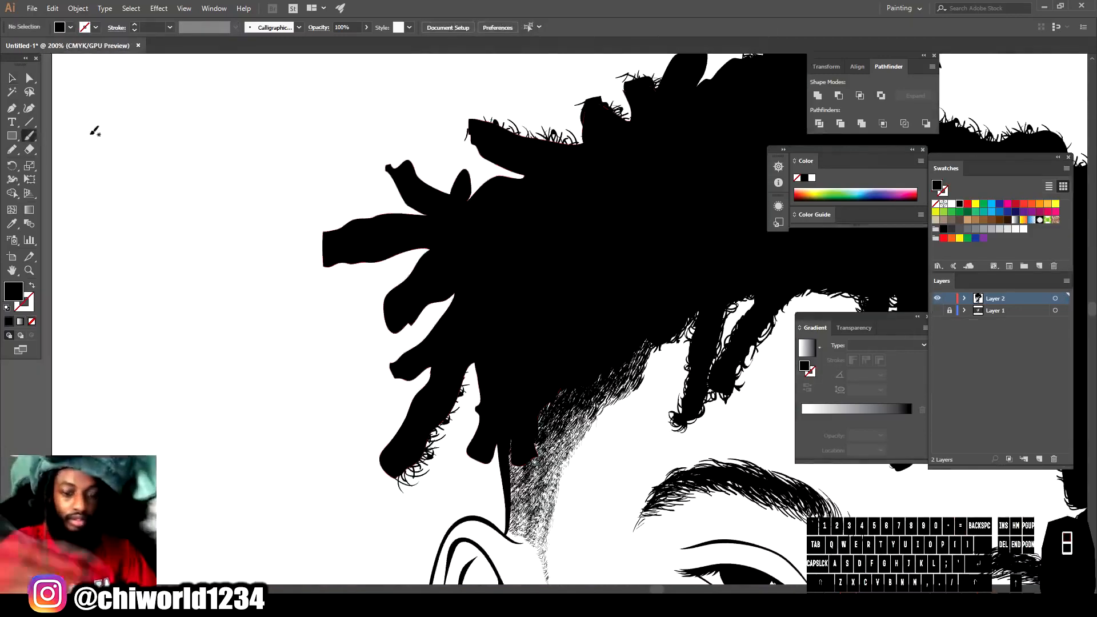
Switch to an unfilled black 0.5 pt stroke and roughen the remaining dreadlock edges on both sides of the head.
key("shift+x")
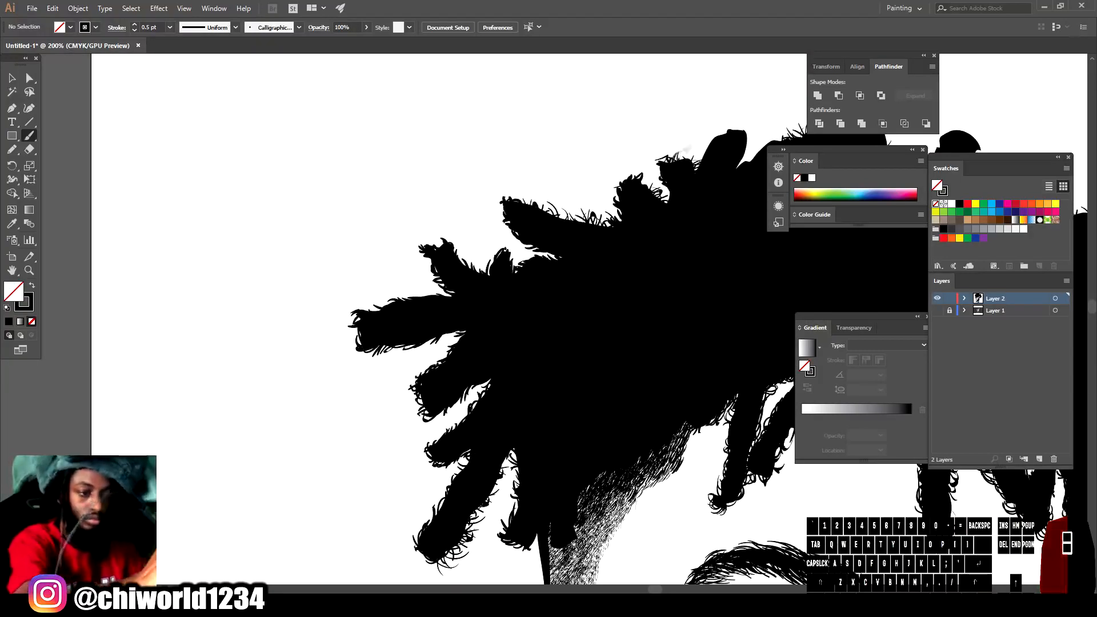
left_click_drag(686, 151, 465, 275)
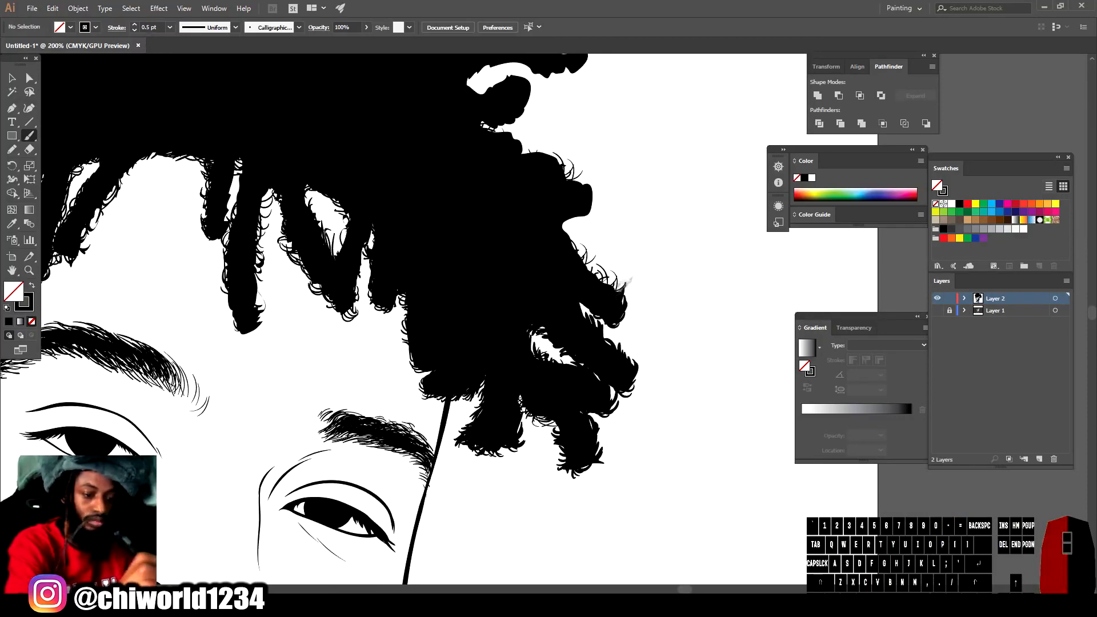
scroll(400, 320, "up", 5)
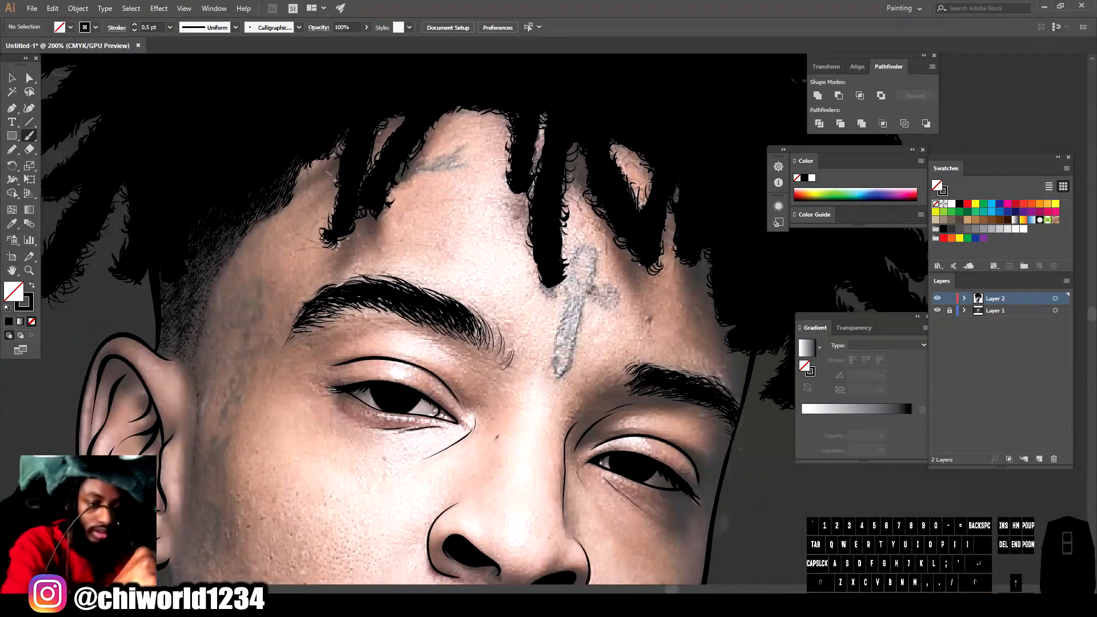
Trace the handle and crossguard of the dagger tattoo on the forehead with brush strokes.
mouse_move(543, 279)
left_mouse_down()
mouse_move(568, 291)
mouse_move(571, 274)
left_mouse_up()
scroll(588, 290, "up", 3)
left_click_drag(594, 235, 547, 237)
mouse_move(595, 220)
left_mouse_down()
mouse_move(549, 230)
mouse_move(551, 221)
left_mouse_up()
mouse_move(595, 189)
left_mouse_down()
mouse_move(558, 200)
mouse_move(565, 188)
left_mouse_up()
left_click_drag(570, 160, 609, 173)
Trace the long blade of the forehead dagger tattoo down to its tip and add its inner lines.
scroll(548, 343, "down", 2)
left_click_drag(569, 268, 498, 496)
left_click_drag(529, 255, 497, 496)
left_click_drag(486, 442, 514, 422)
left_click_drag(516, 422, 525, 460)
left_click_drag(553, 257, 515, 421)
Trace the first letter of the script tattoo on the temple beside the eyebrow.
scroll(533, 249, "down", 6)
scroll(454, 272, "up", 2)
scroll(515, 229, "up", 2)
mouse_move(550, 151)
left_mouse_down()
mouse_move(493, 191)
mouse_move(505, 181)
left_mouse_up()
Set the stroke weight to 0.75 pt and trace the remaining script tattoo letters down the cheek past the ear.
key("ctrl+minus")
key("ctrl+minus")
key("ctrl+equal")
key("ctrl+equal")
key("ctrl+equal")
left_click(169, 28)
left_click(182, 67)
left_click_drag(505, 180, 494, 215)
left_click_drag(506, 200, 488, 234)
left_click_drag(504, 219, 485, 257)
left_click_drag(493, 265, 466, 341)
left_click_drag(471, 326, 477, 353)
left_click_drag(468, 343, 462, 362)
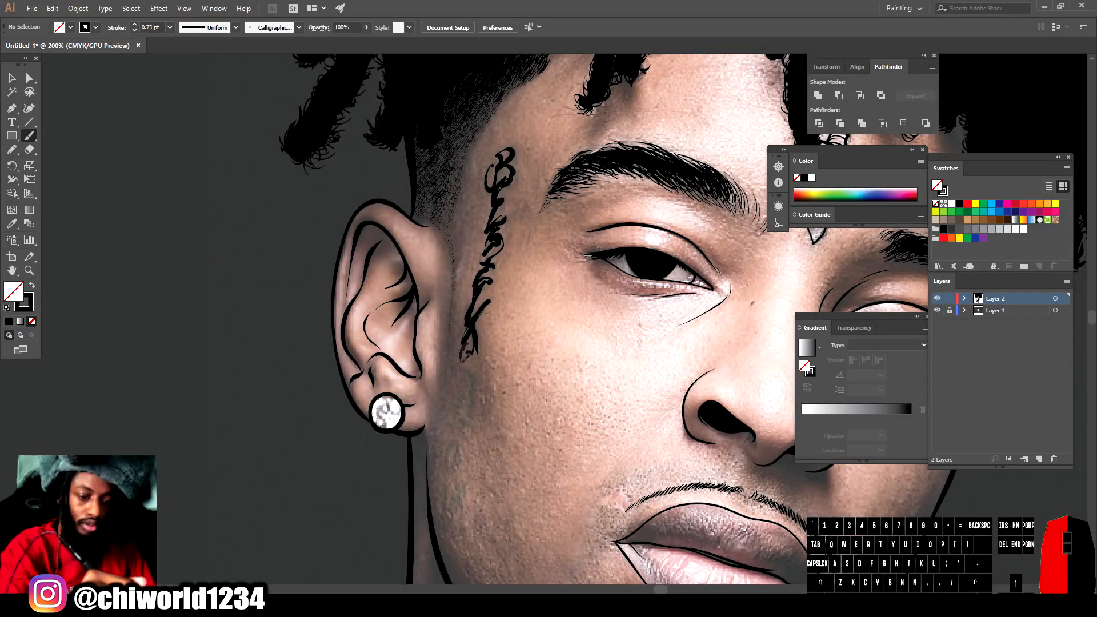
left_click_drag(458, 476, 453, 504)
left_click_drag(449, 476, 446, 492)
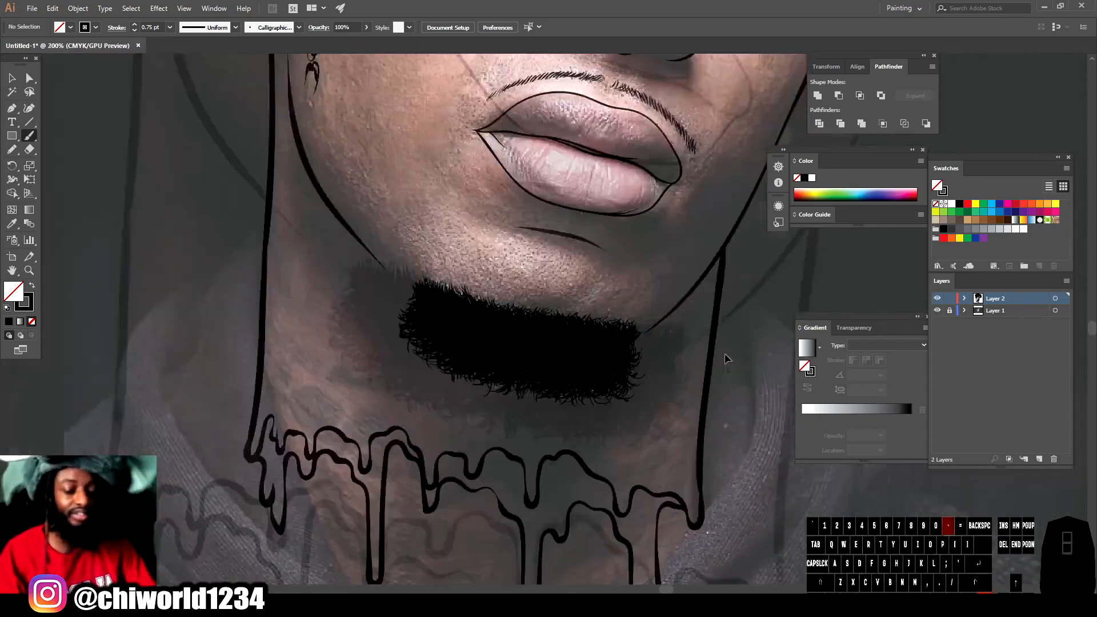
Draw jagged black-filled, strokeless Pencil shapes for the tattoo patches on both sides of the neck above the drips.
key("ctrl+equal")
key("ctrl+equal")
left_click_drag(338, 448, 585, 399)
left_click(12, 149)
left_click(32, 285)
left_click_drag(503, 391, 531, 390)
left_click_drag(346, 375, 557, 391)
mouse_move(373, 479)
left_mouse_down()
mouse_move(398, 492)
mouse_move(375, 479)
left_mouse_up()
left_click_drag(394, 438, 350, 476)
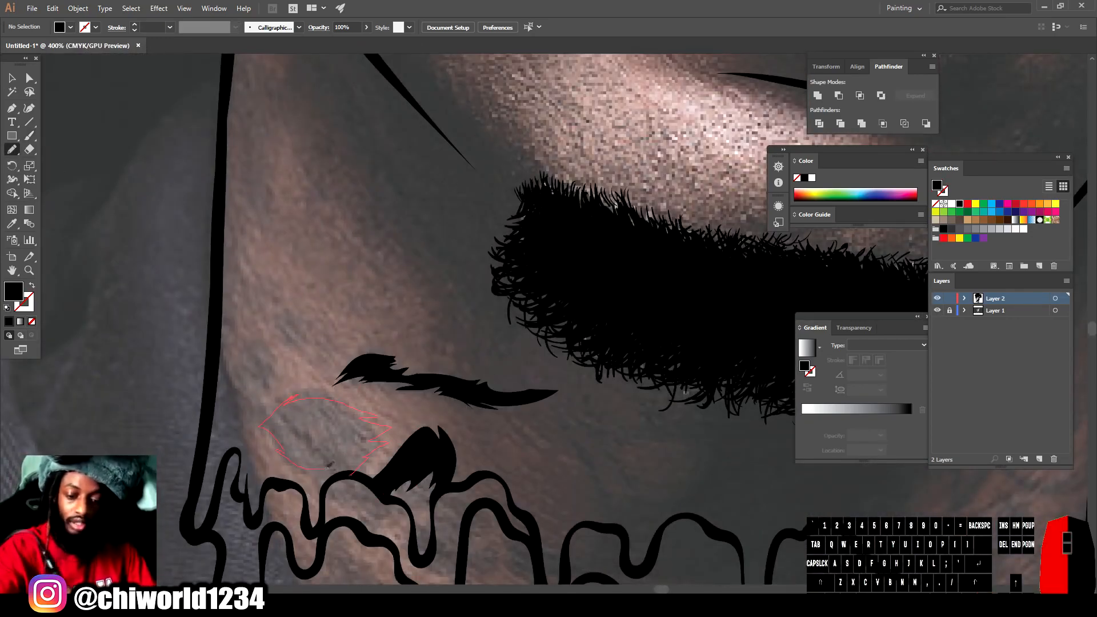
left_click_drag(329, 464, 349, 475)
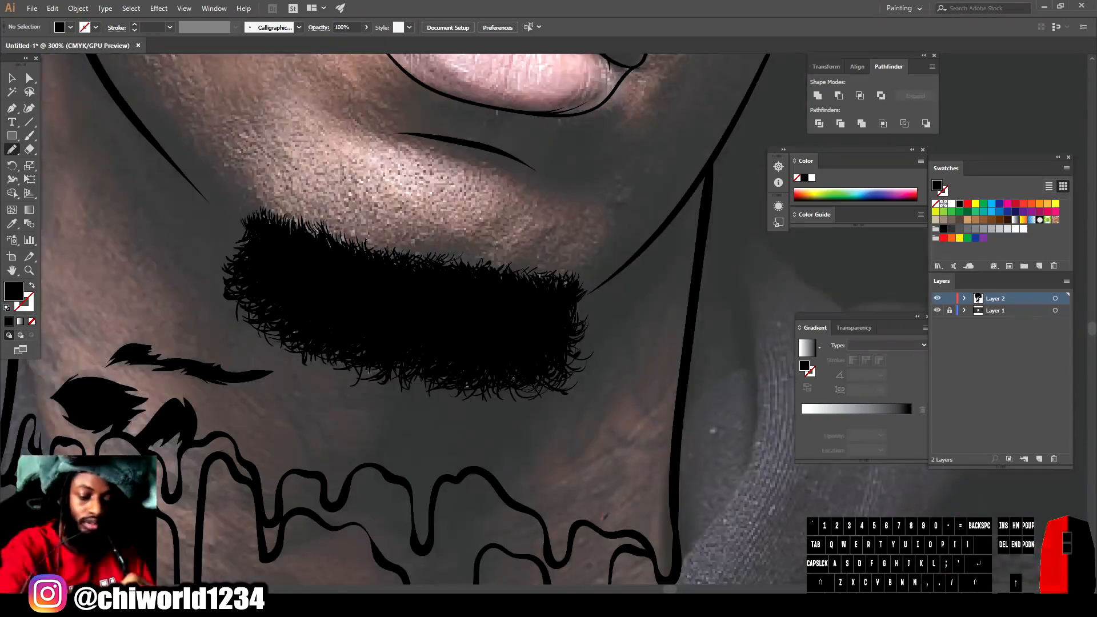
mouse_move(635, 453)
left_mouse_down()
mouse_move(579, 498)
mouse_move(657, 514)
left_mouse_up()
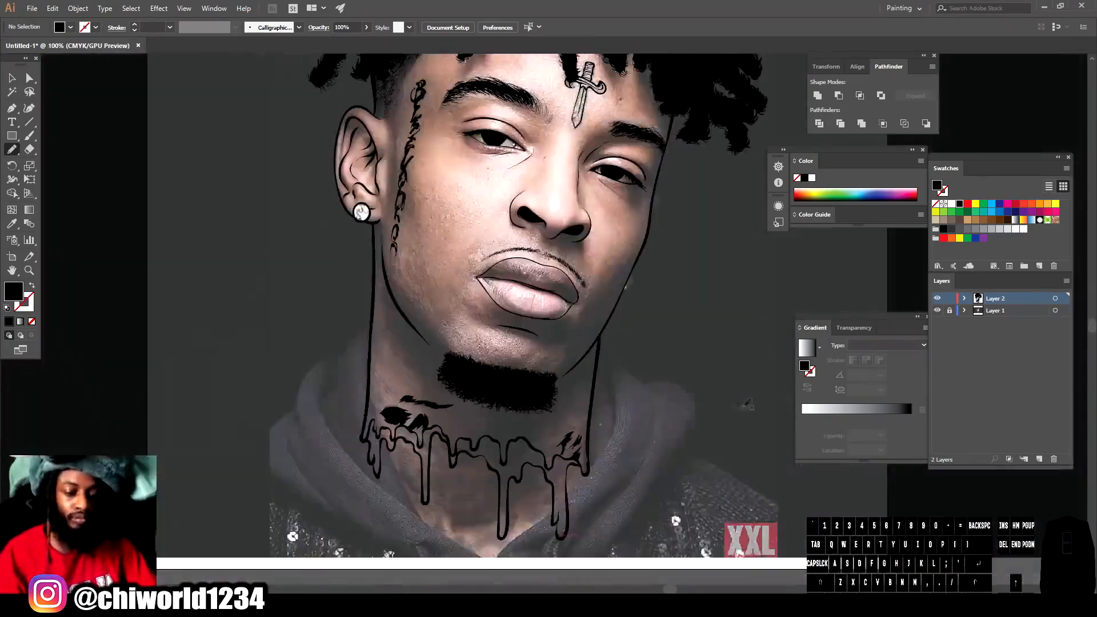
left_click(938, 310)
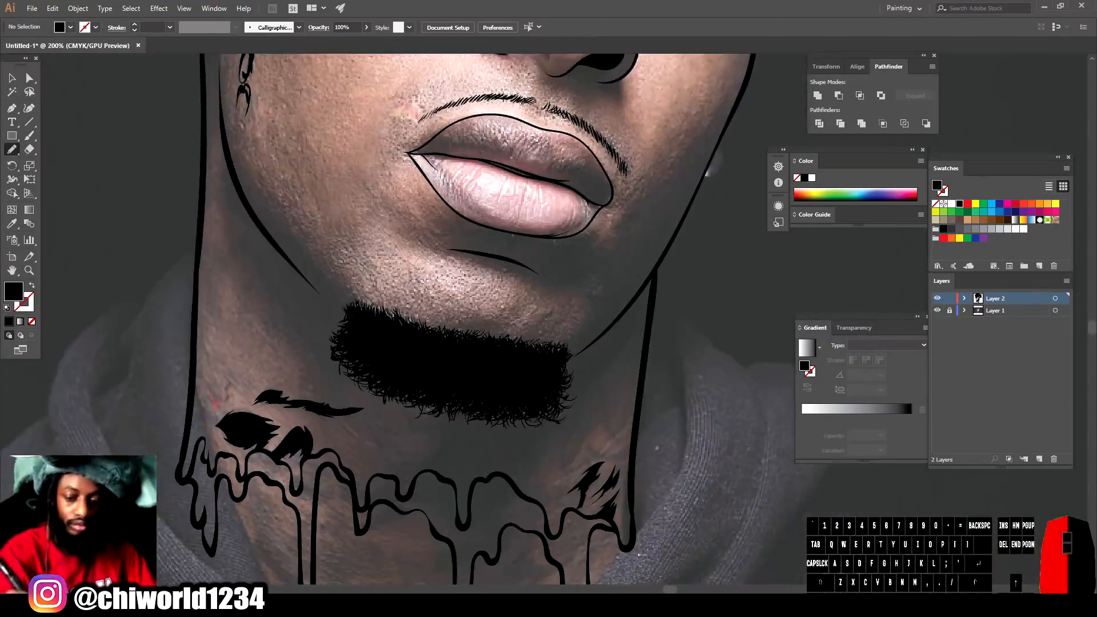
Paint wavy 1 pt brush lines for the neck tattoo between the beard and the drips.
key("b")
mouse_move(513, 457)
left_mouse_down()
mouse_move(400, 451)
mouse_move(343, 429)
left_mouse_up()
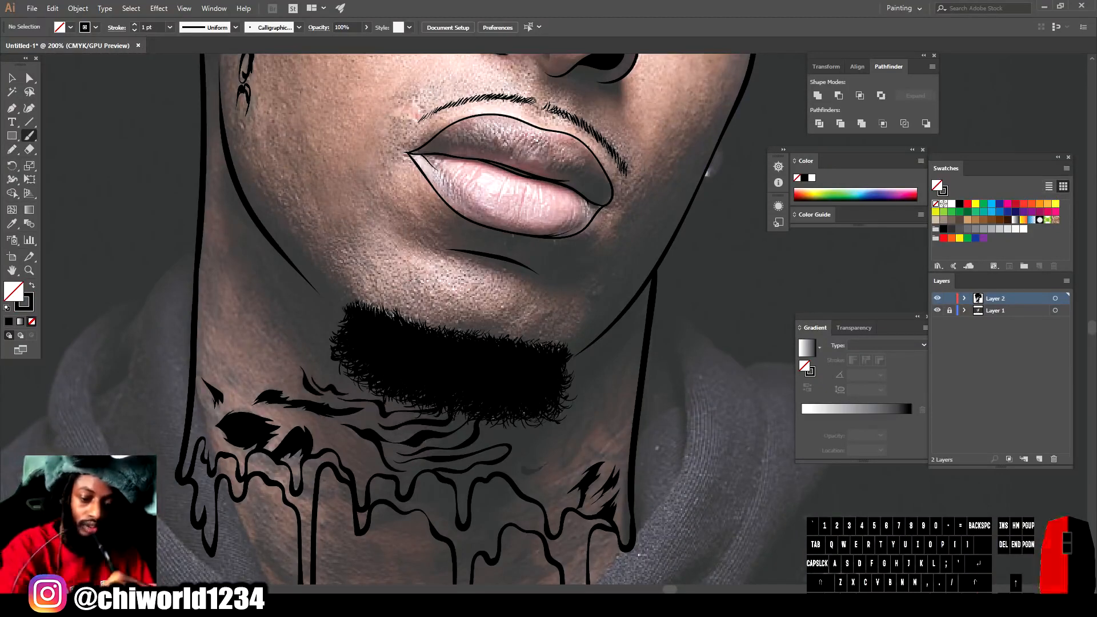
left_click(938, 311)
left_click(938, 312)
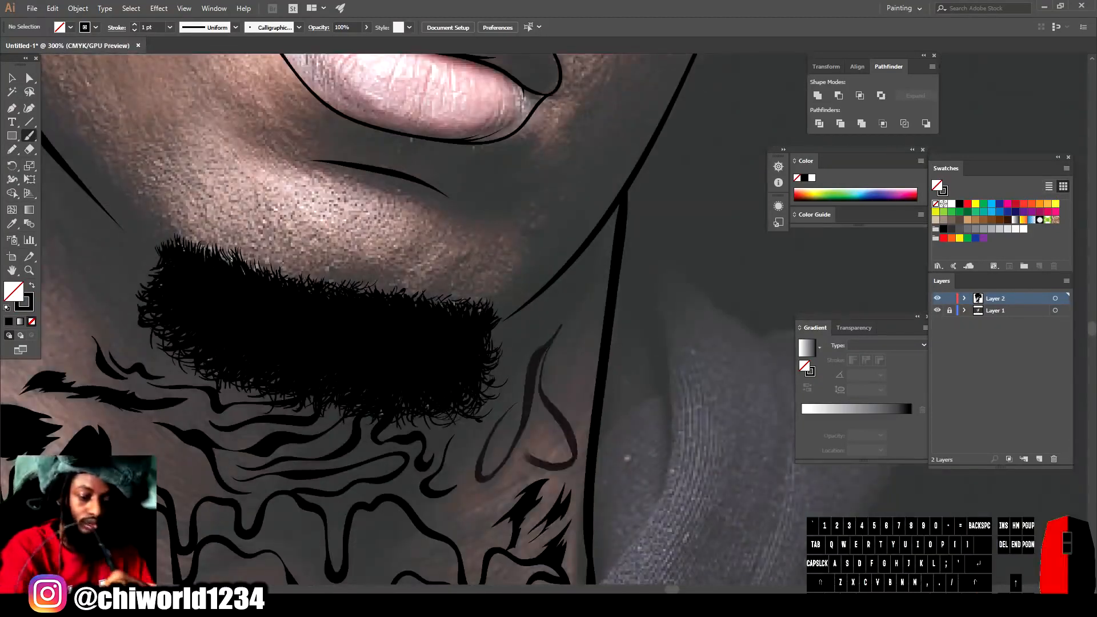
Paint long curved tattoo lines on the right side of the neck between the beard and the neck outline.
left_click_drag(589, 297, 489, 411)
left_click_drag(452, 520, 460, 434)
left_click_drag(460, 435, 428, 409)
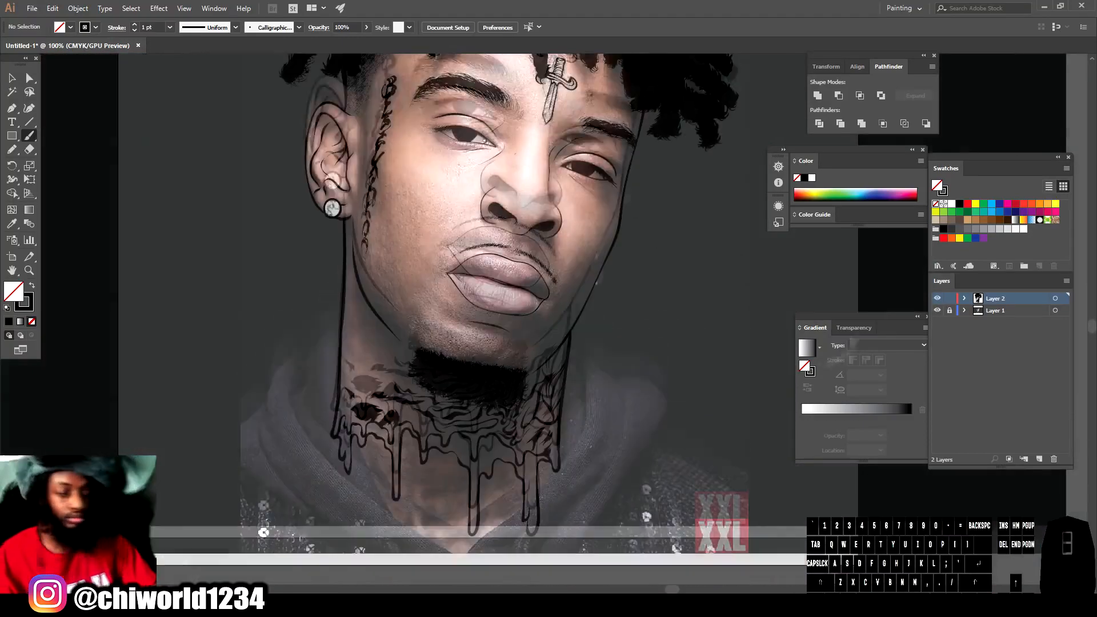
Paint additional wavy tattoo lines across the neck in the gaps between the beard and the drips.
left_click(938, 311)
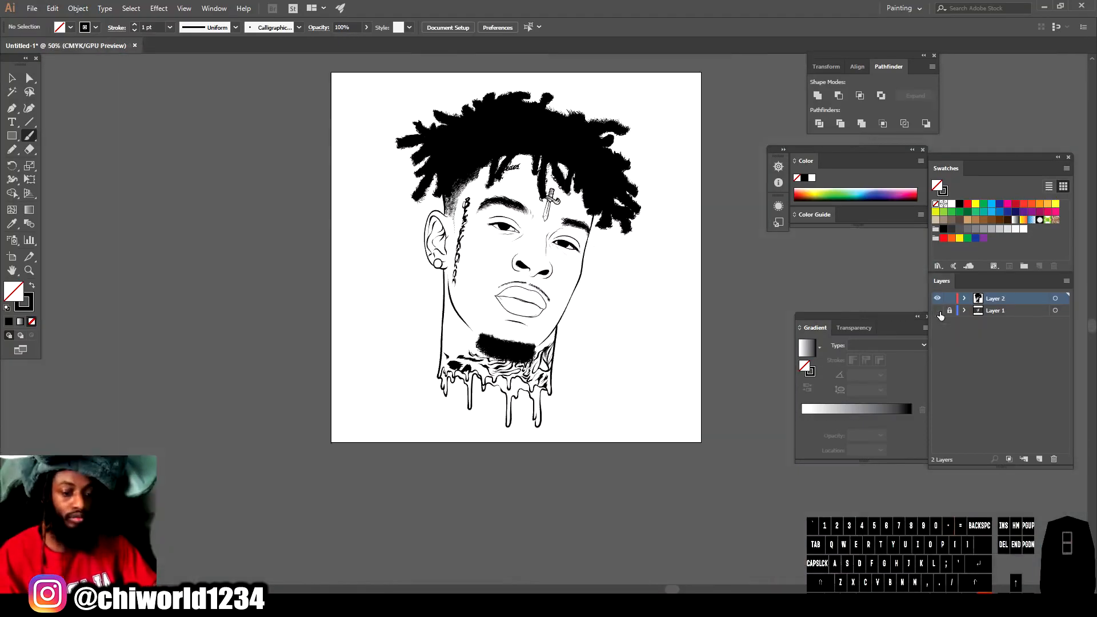
left_click(938, 311)
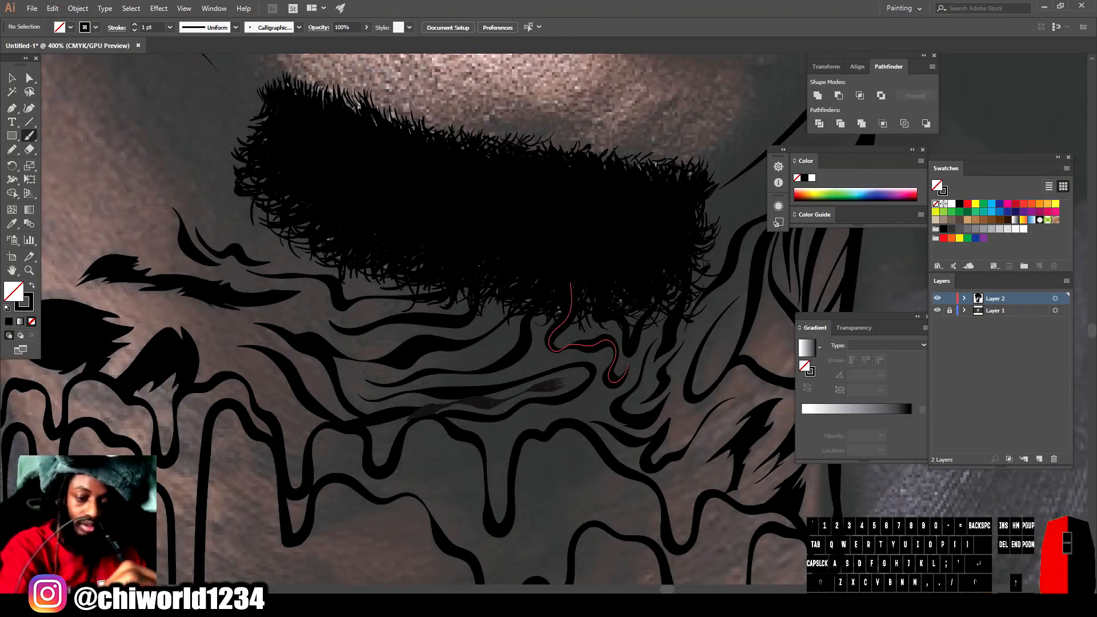
left_click_drag(571, 285, 628, 369)
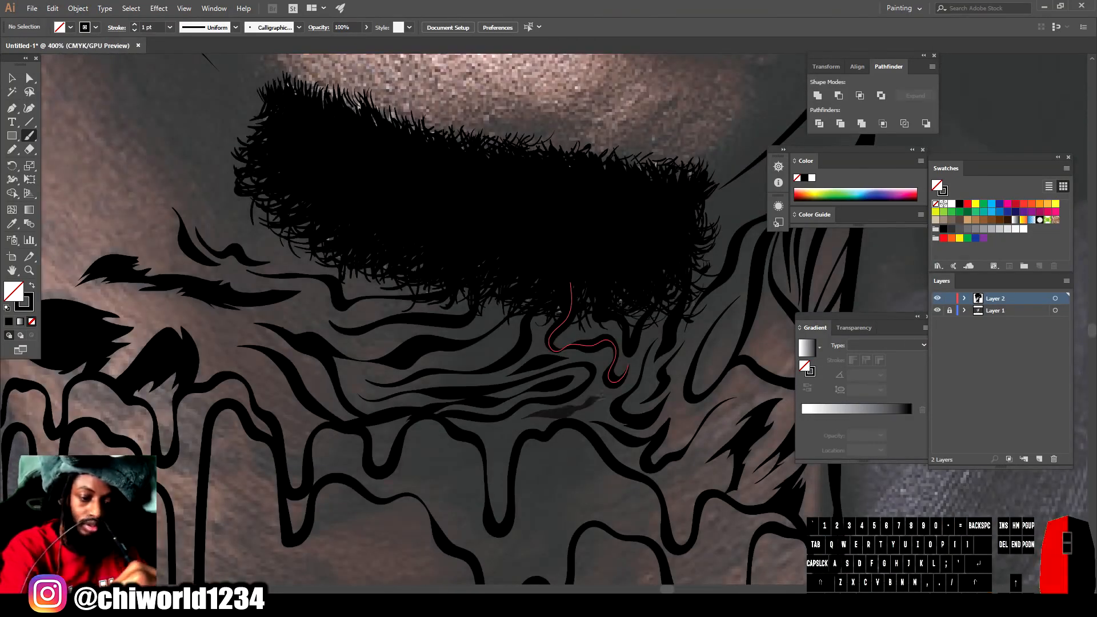
left_click_drag(524, 418, 600, 393)
left_click_drag(421, 364, 500, 341)
left_click_drag(348, 318, 429, 351)
left_click_drag(236, 306, 384, 325)
mouse_move(179, 309)
left_mouse_down()
mouse_move(271, 341)
mouse_move(275, 383)
left_mouse_up()
key("ctrl+minus")
key("ctrl+minus")
key("ctrl+minus")
key("ctrl+minus")
scroll(715, 389, "up", 3)
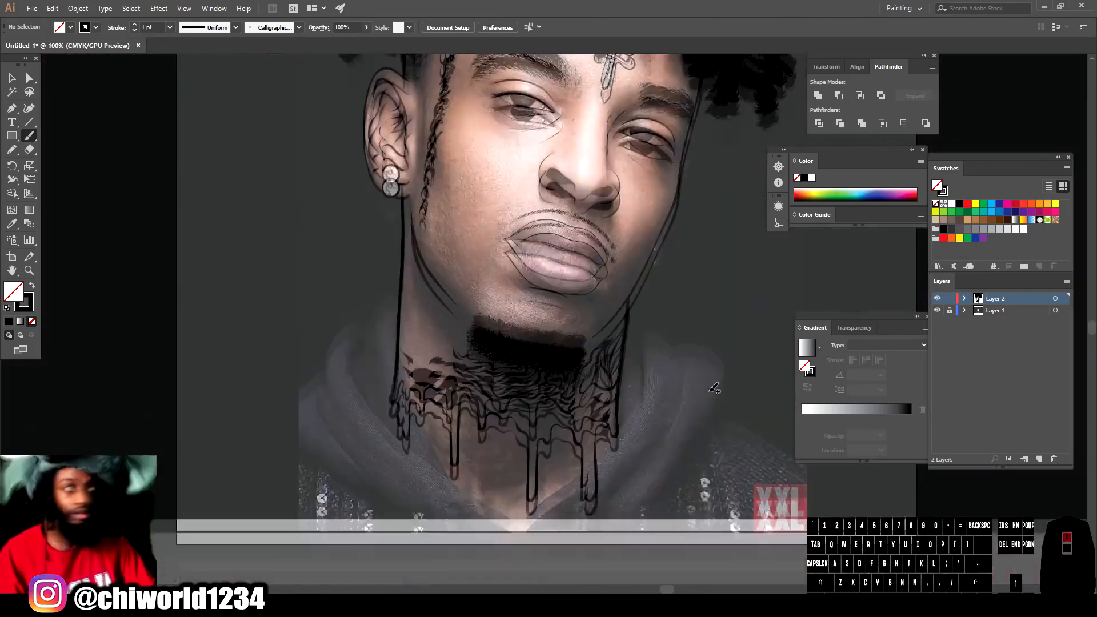
Paint wavy tattoo lines down the ear side of the neck between the jawline and the neck outline.
key("ctrl+plus")
key("ctrl+plus")
left_click_drag(394, 296, 382, 334)
left_click_drag(409, 407, 451, 437)
left_click_drag(407, 350, 433, 395)
left_click_drag(387, 343, 413, 363)
scroll(549, 343, "down", 3)
left_click_drag(368, 390, 382, 420)
left_click_drag(432, 245, 485, 309)
key("ctrl+minus")
key("ctrl+minus")
key("ctrl+minus")
key("ctrl+minus")
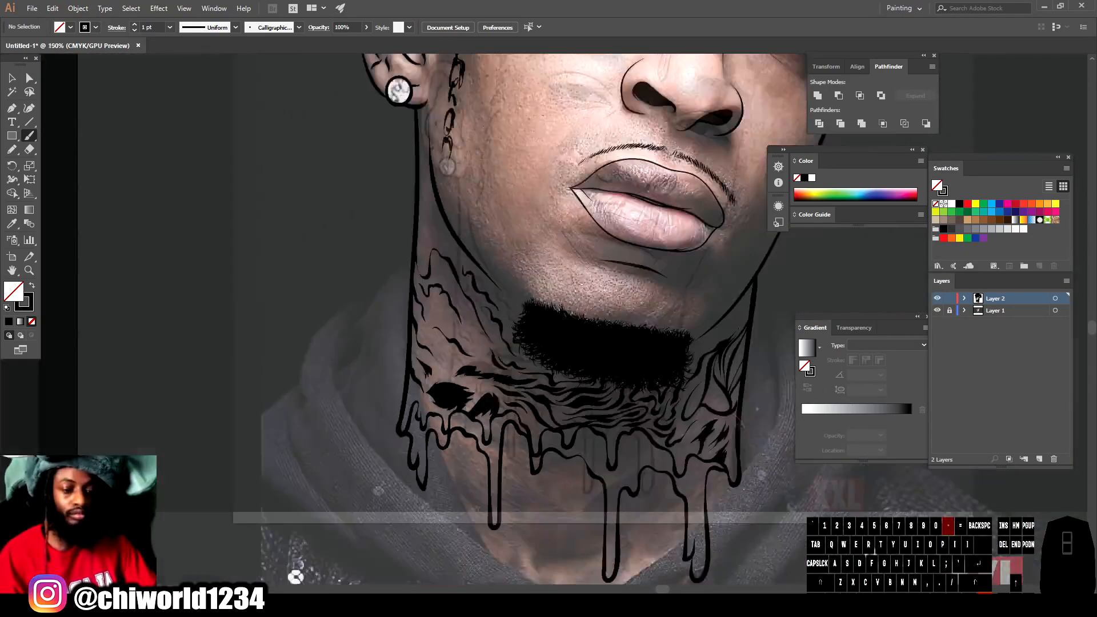
Hide the photo layer and paint more brush lines into the empty areas of the neck tattoo beside the beard.
left_click(937, 310)
key("ctrl+plus")
key("ctrl+plus")
key("ctrl+plus")
key("ctrl+plus")
key("ctrl+plus")
left_click_drag(650, 256, 546, 375)
left_click_drag(586, 302, 553, 343)
key("ctrl+plus")
left_click_drag(286, 366, 684, 321)
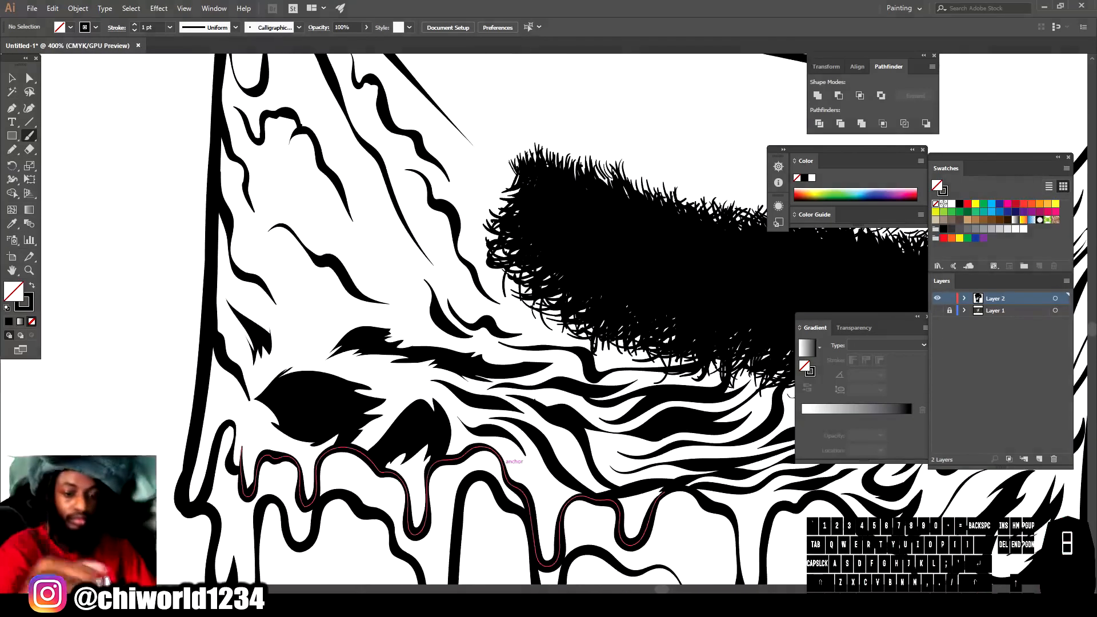
left_click_drag(340, 279, 295, 317)
Draw small black-filled, strokeless Pencil shapes in the remaining gaps of the neck tattoo.
key("n")
mouse_move(426, 328)
left_mouse_down()
mouse_move(402, 325)
mouse_move(437, 338)
left_mouse_up()
key("ctrl+z")
left_click(33, 287)
mouse_move(412, 291)
left_mouse_down()
mouse_move(366, 257)
mouse_move(413, 292)
left_mouse_up()
mouse_move(347, 309)
left_mouse_down()
mouse_move(316, 354)
mouse_move(346, 310)
left_mouse_up()
left_click_drag(243, 247, 244, 249)
left_click_drag(517, 326, 589, 344)
left_click_drag(470, 291, 591, 343)
mouse_move(714, 429)
left_mouse_down()
mouse_move(326, 344)
mouse_move(326, 303)
left_mouse_up()
left_click_drag(563, 400, 531, 443)
left_click_drag(591, 269, 568, 318)
left_click_drag(604, 229, 564, 265)
left_click_drag(606, 156, 664, 121)
key("ctrl+minus")
key("ctrl+minus")
key("ctrl+minus")
key("ctrl+minus")
key("ctrl+minus")
left_click_drag(604, 246, 606, 427)
Show the photo layer and brush the outlines of the far ear and its earring along the face edge with black, unfilled strokes.
left_click(937, 310)
key("period")
key("ctrl+plus")
key("ctrl+plus")
key("ctrl+plus")
key("ctrl+plus")
key("b")
left_click_drag(529, 439, 520, 464)
key("ctrl+z")
key("d")
left_click(31, 322)
left_click_drag(550, 393, 542, 447)
scroll(542, 447, "up", 4)
left_click_drag(623, 281, 597, 354)
key("ctrl+minus")
key("ctrl+plus")
key("ctrl+plus")
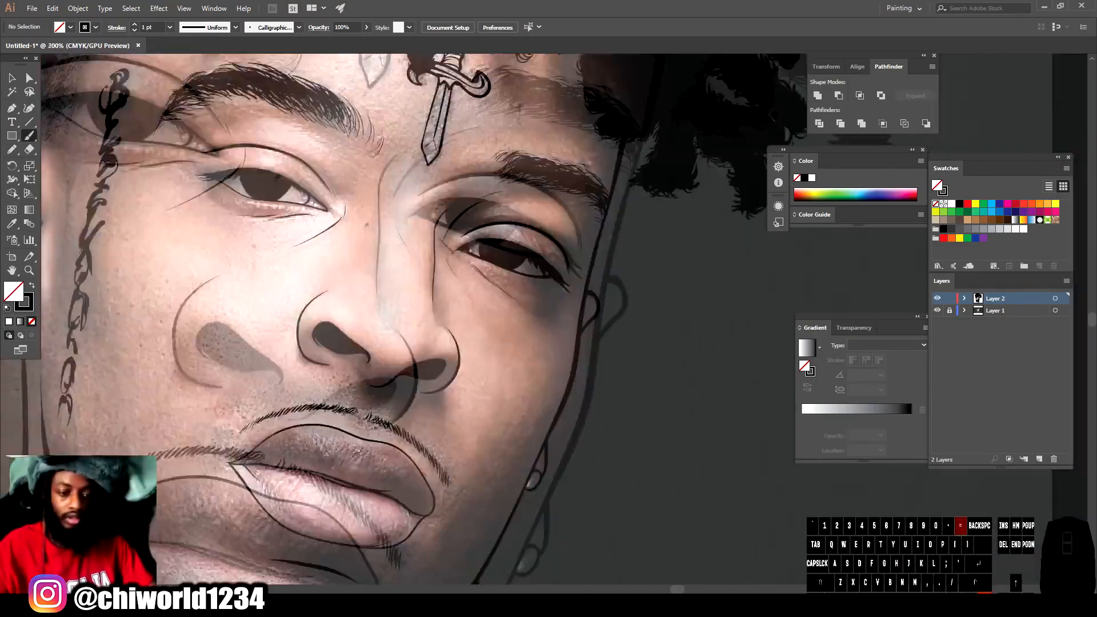
scroll(543, 343, "down", 7)
left_click_drag(546, 445, 525, 482)
Add brush detail around the nose and hide the photo layer.
key("ctrl+minus")
key("ctrl+minus")
key("ctrl+minus")
key("ctrl+minus")
key("ctrl+plus")
key("ctrl+plus")
key("ctrl+plus")
left_click_drag(514, 257, 649, 420)
key("ctrl+minus")
key("ctrl+minus")
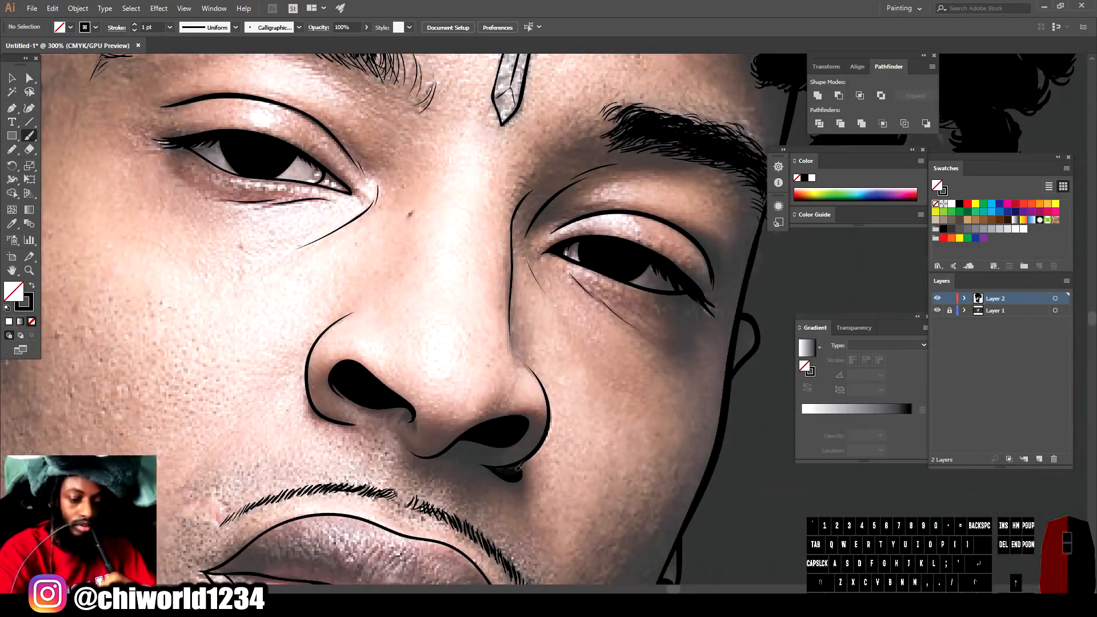
left_click(938, 310)
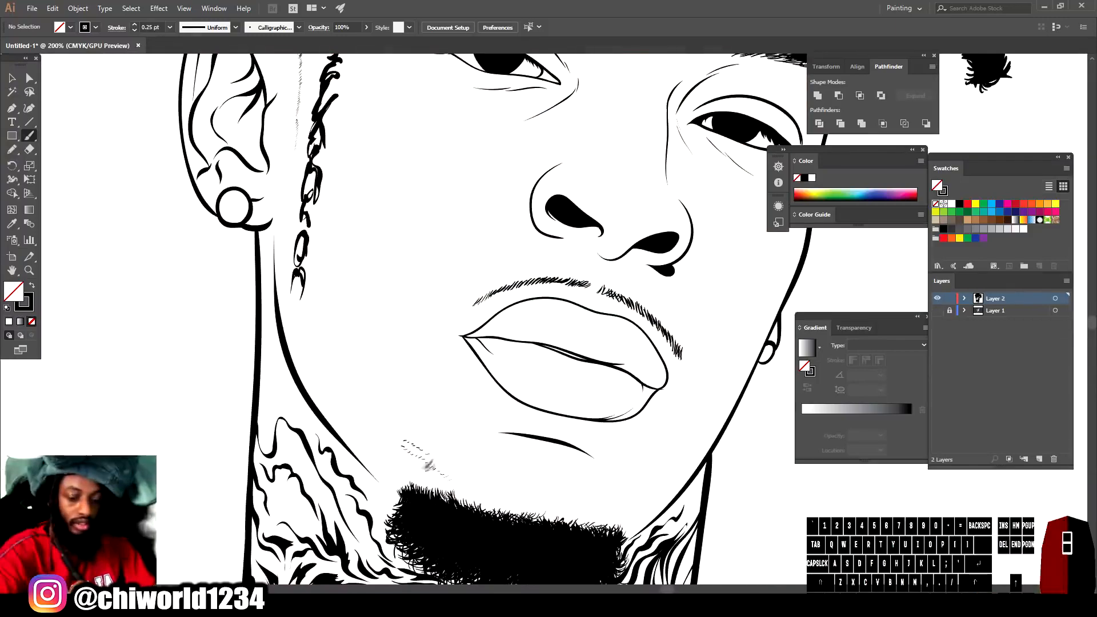
Duplicate the 0.25 pt stubble strokes across the chin above the beard and leave the photo layer hidden.
key("v")
left_click(416, 458)
mouse_move(416, 459)
left_mouse_down()
mouse_move(514, 503)
mouse_move(600, 516)
left_mouse_up()
left_click(515, 517)
key("b")
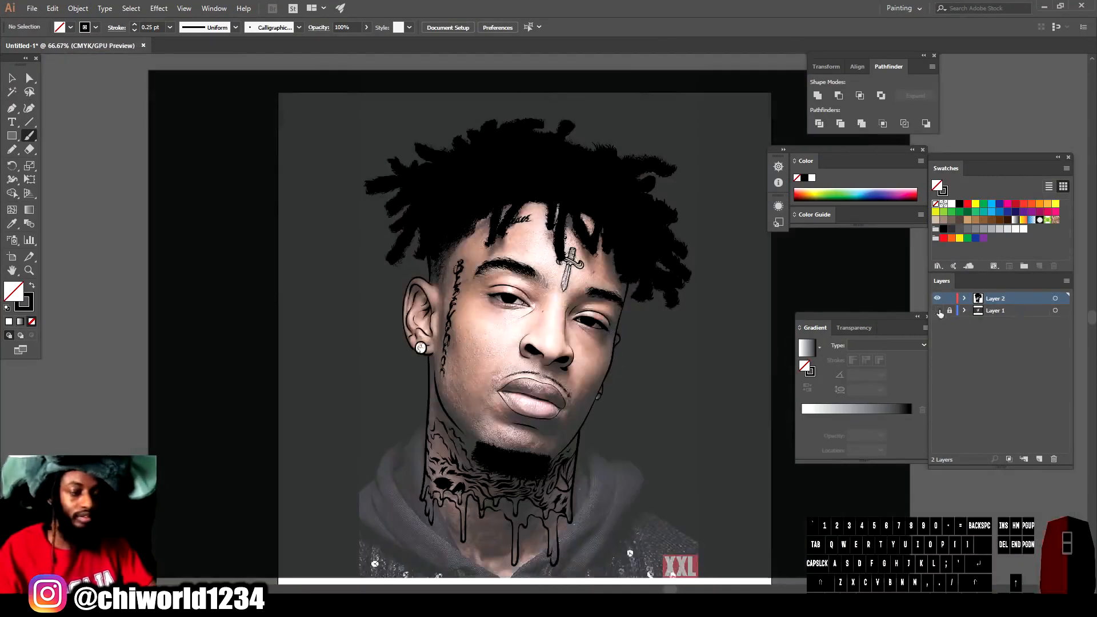
left_click(938, 310)
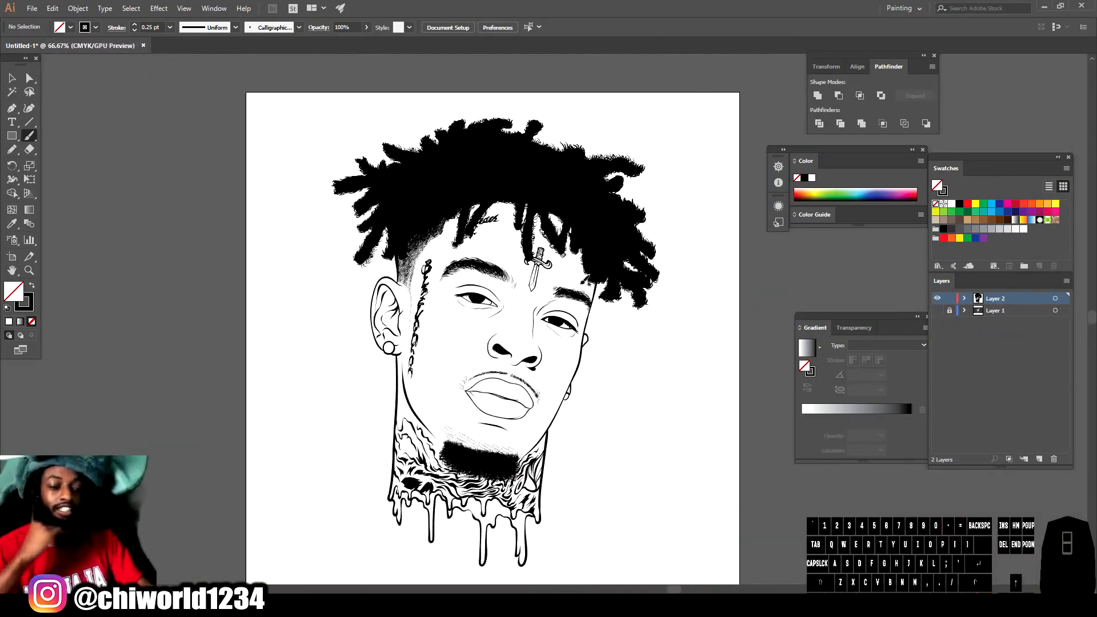
Expand the appearance of the whole line drawing and combine its pieces with the Pathfinder Merge operation.
left_click(14, 78)
left_click_drag(273, 107, 594, 490)
mouse_move(714, 583)
left_mouse_down()
mouse_move(724, 577)
mouse_move(714, 563)
left_mouse_up()
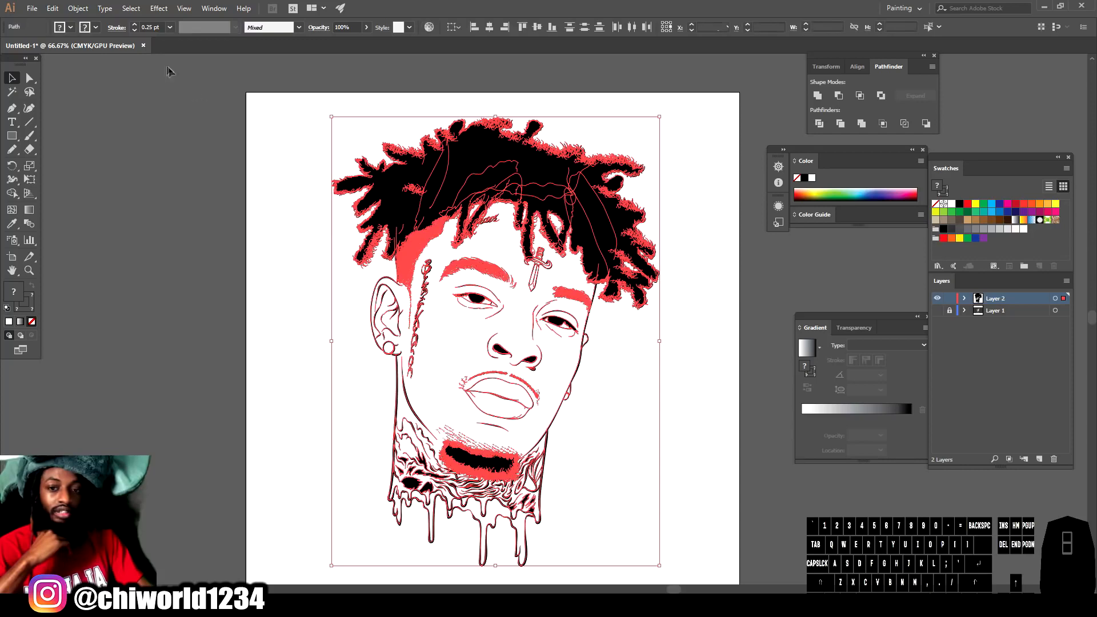
left_click(90, 7)
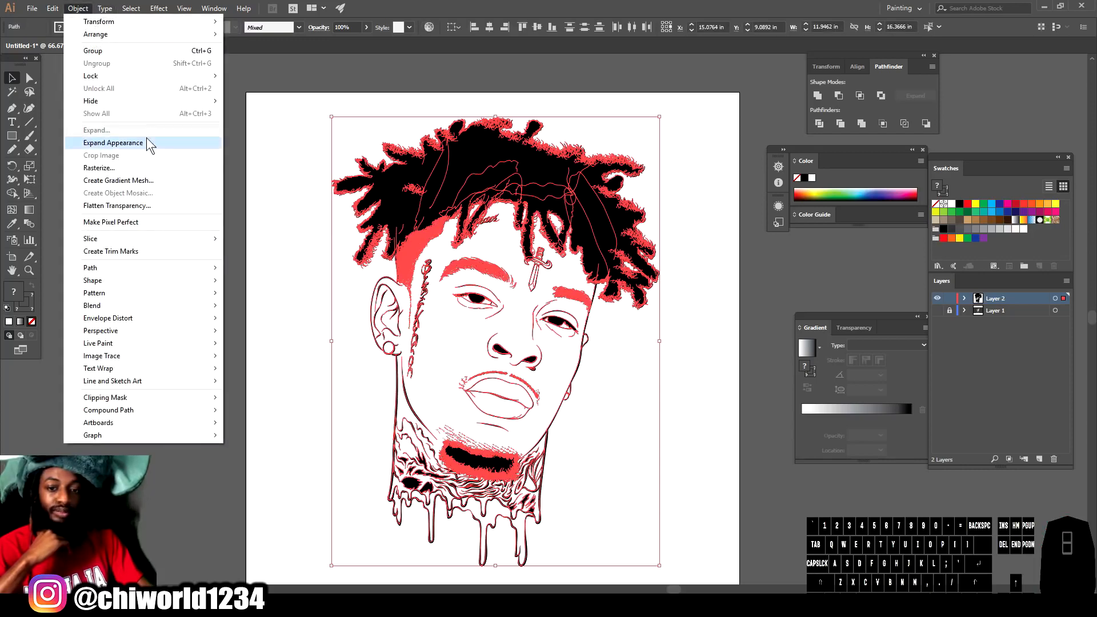
left_click(147, 143)
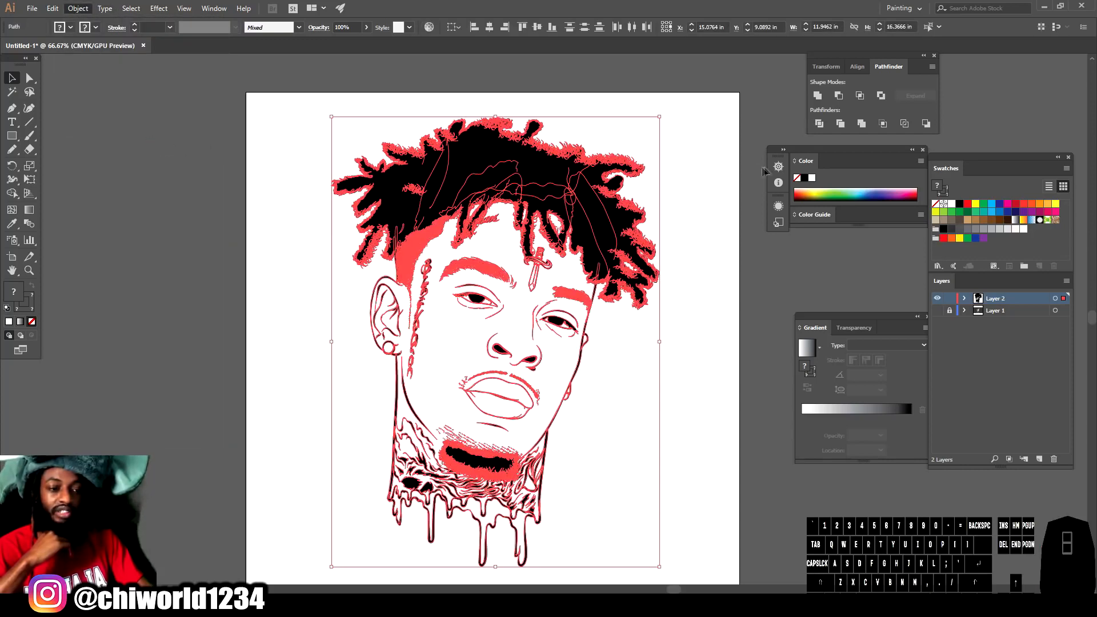
left_click(863, 126)
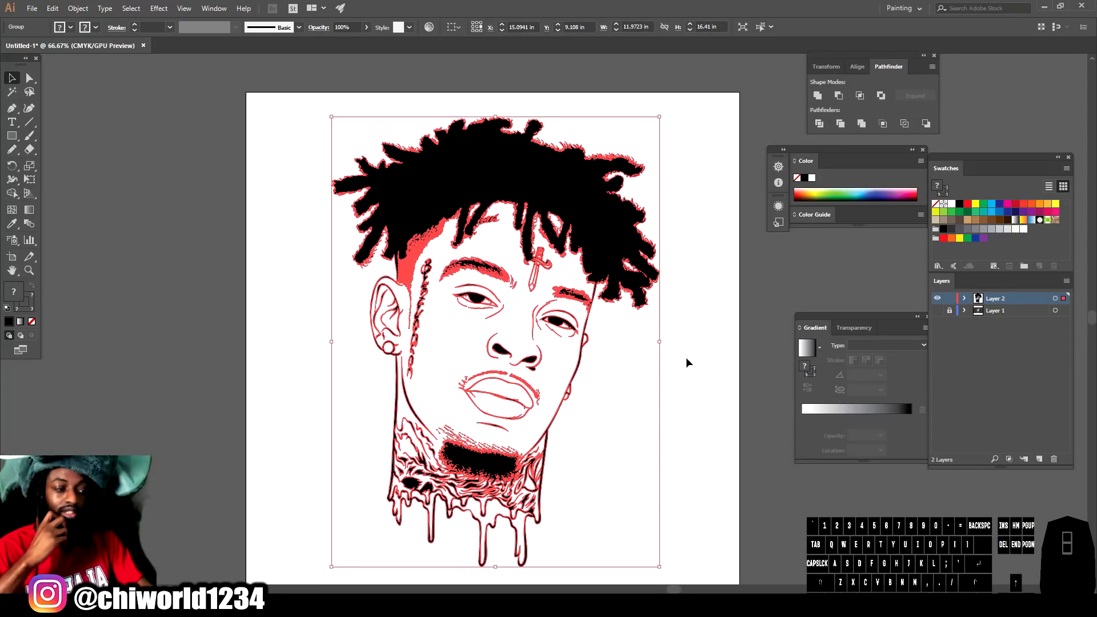
left_click(692, 337)
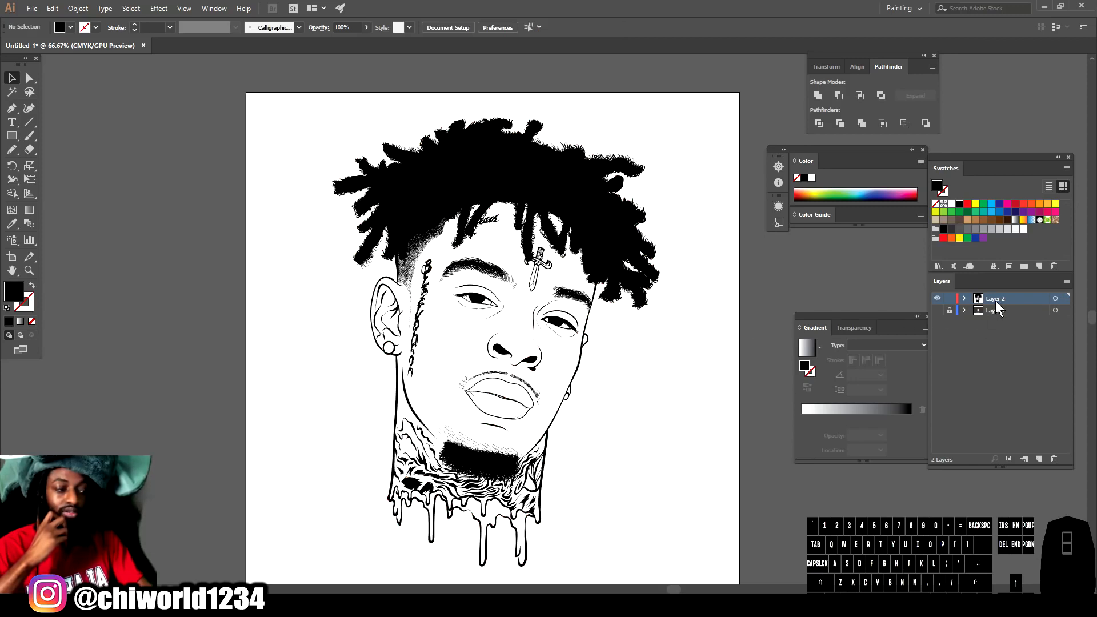
Duplicate Layer 2 and lock the copy.
left_click_drag(997, 297, 1047, 460)
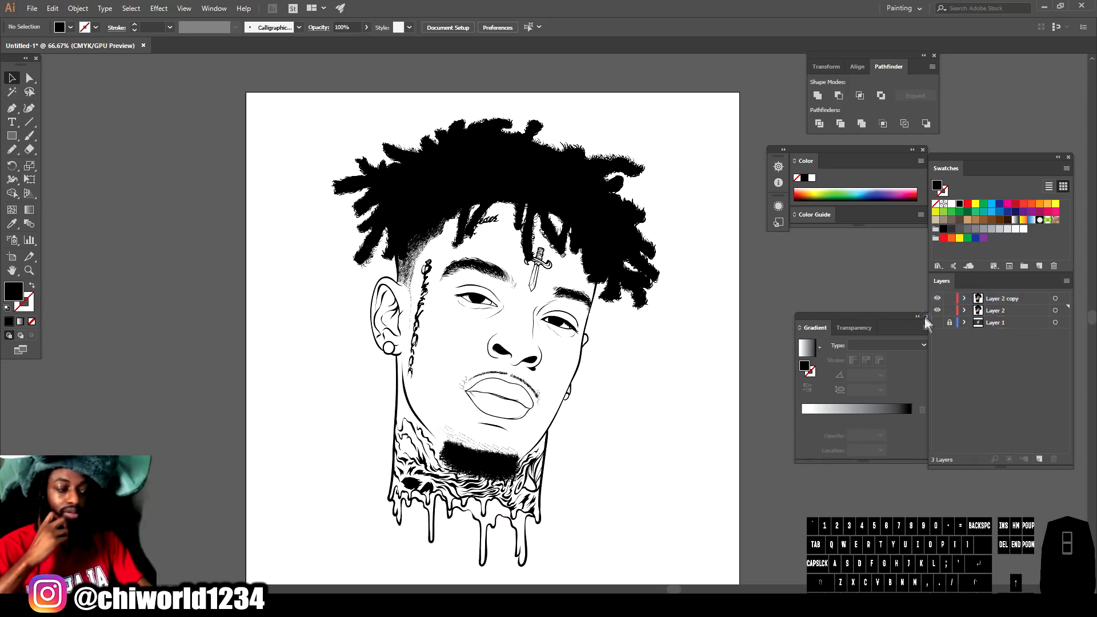
left_click(950, 299)
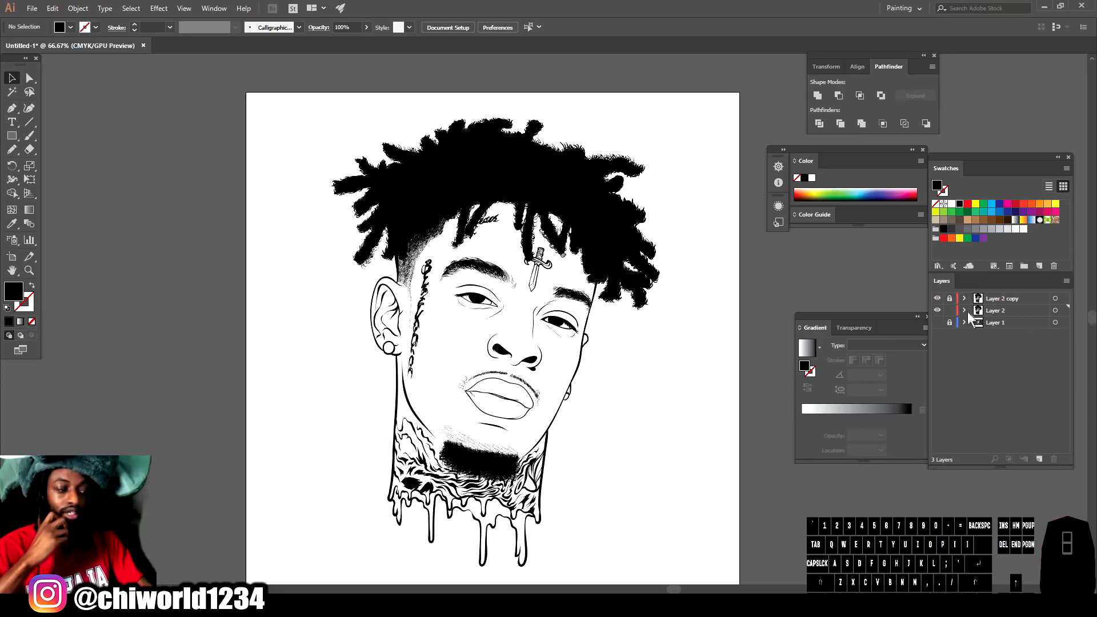
Hide the original Layer 2 and delete Layer 1 with the reference photo.
left_click(996, 322)
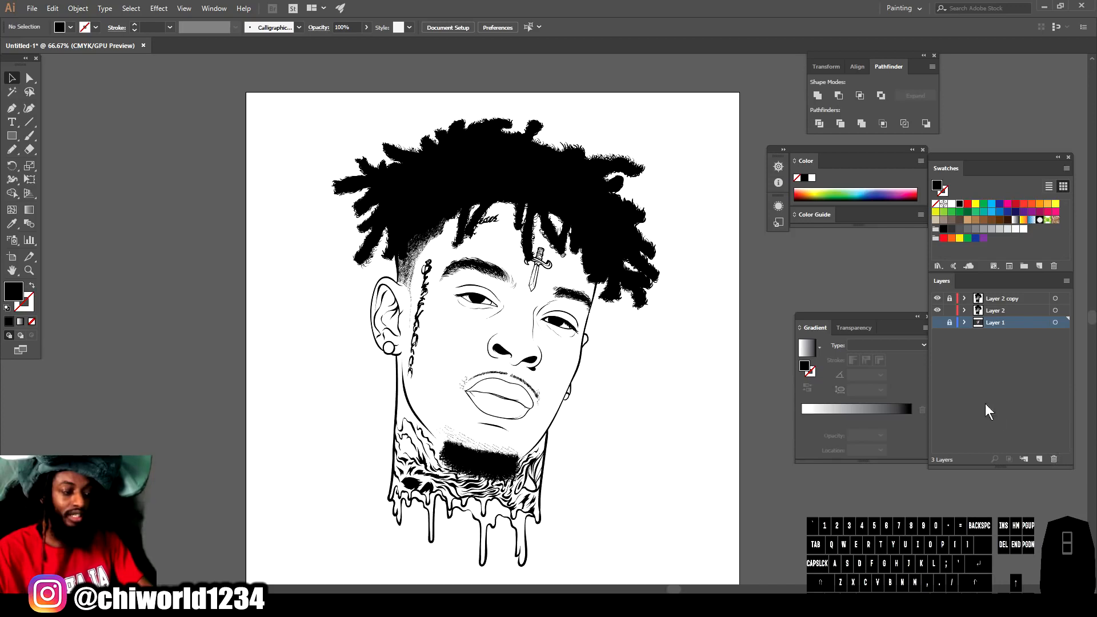
left_click(938, 323)
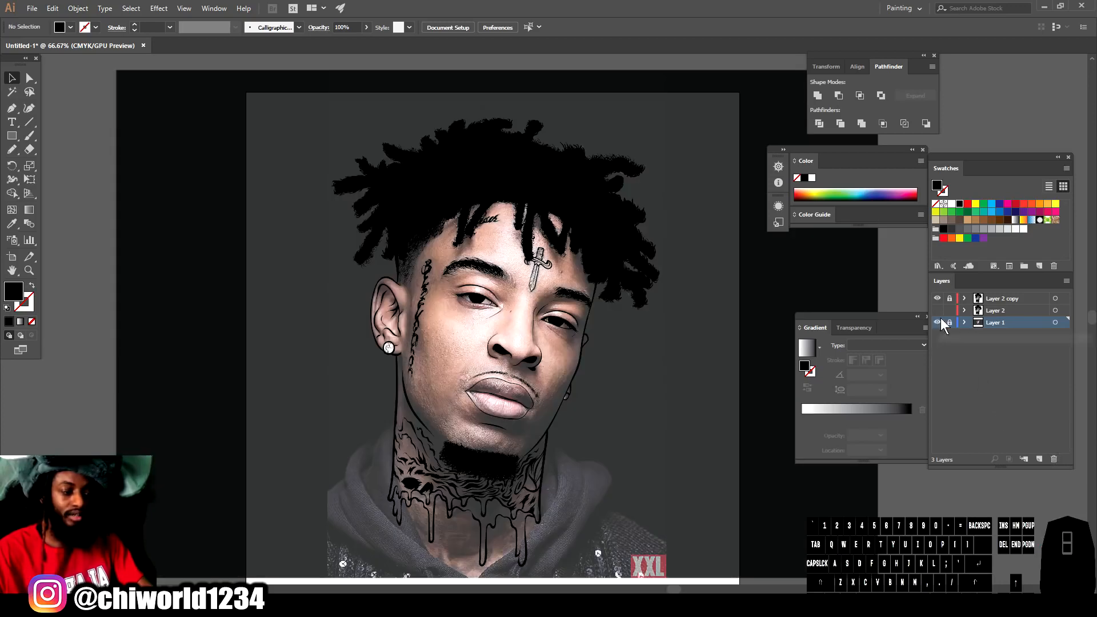
left_click(1055, 461)
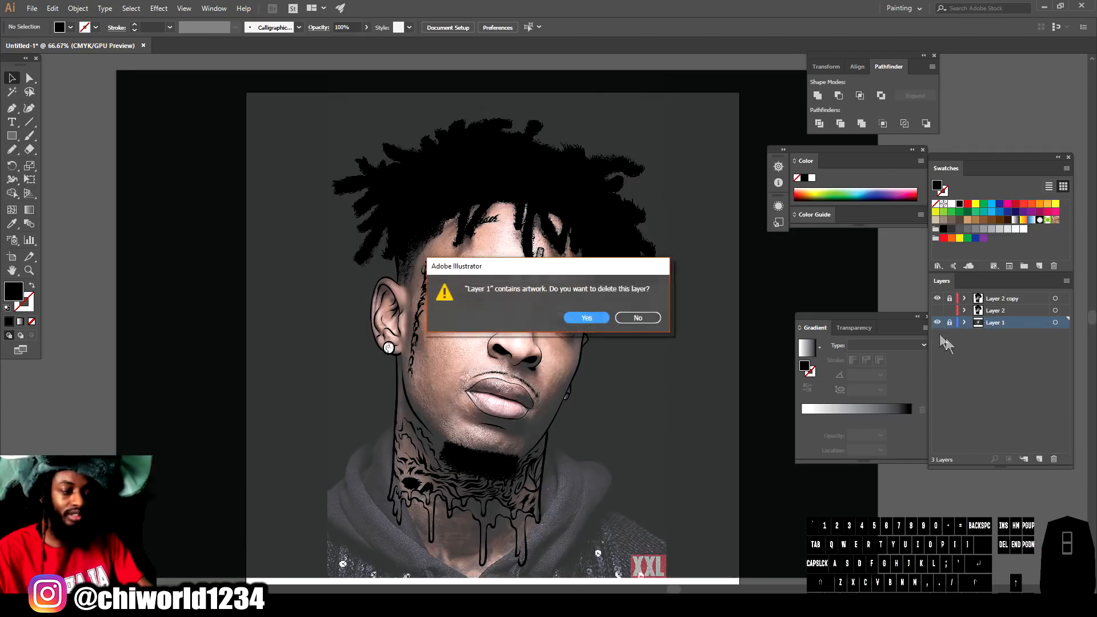
left_click(593, 317)
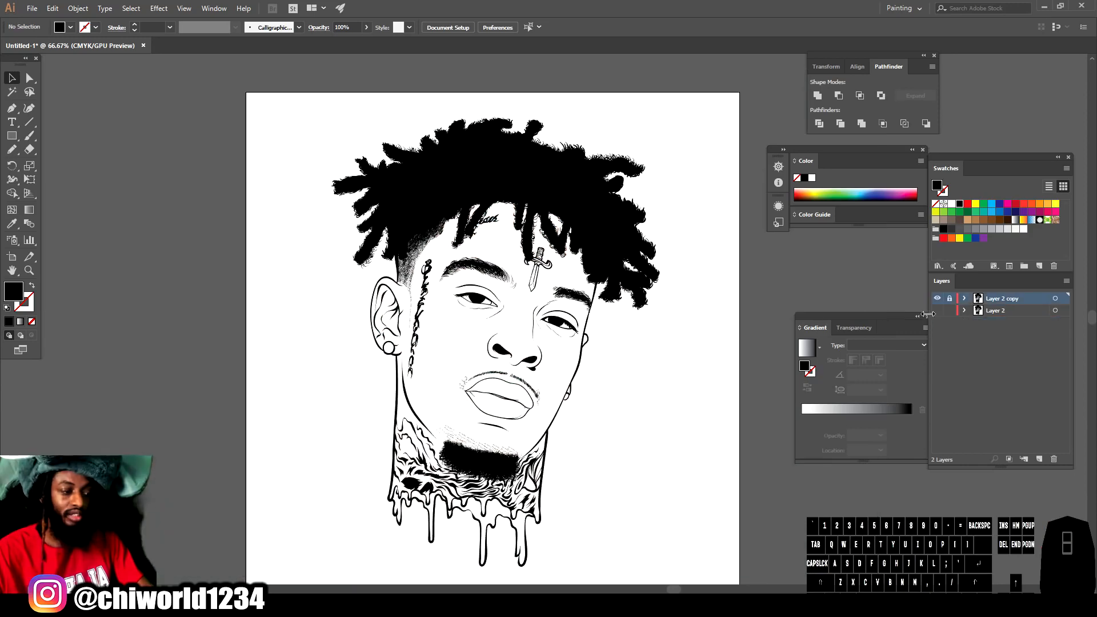
Make Layer 2 active and set the fill to a reddish-brown skin tone with hue 21°, saturation 52% and brightness 72%.
left_click(986, 310)
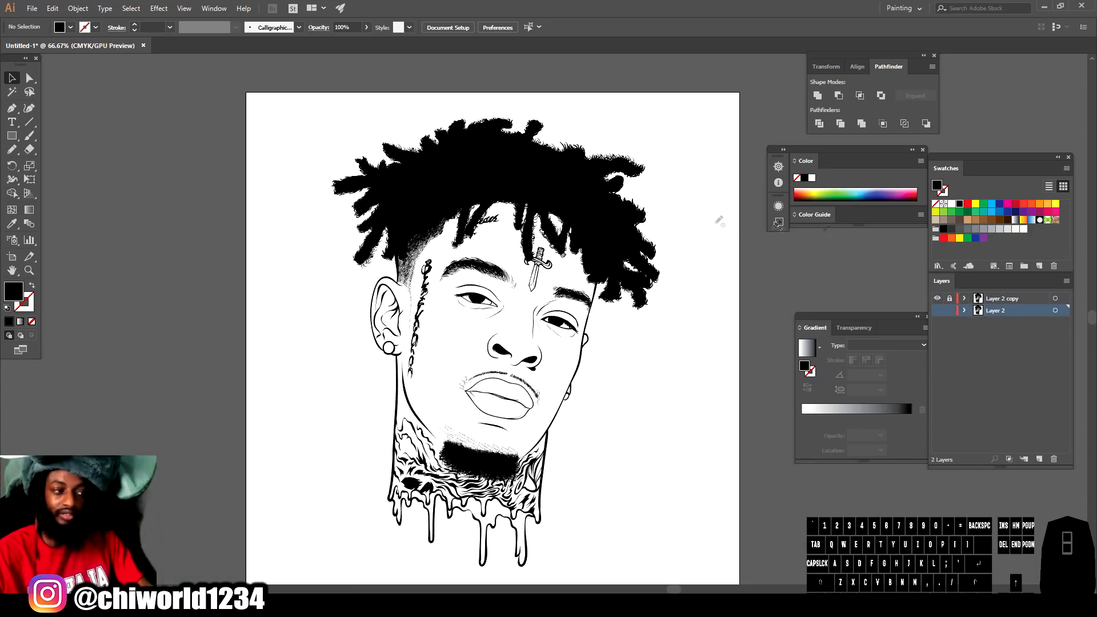
left_click(976, 221)
double_click(13, 292)
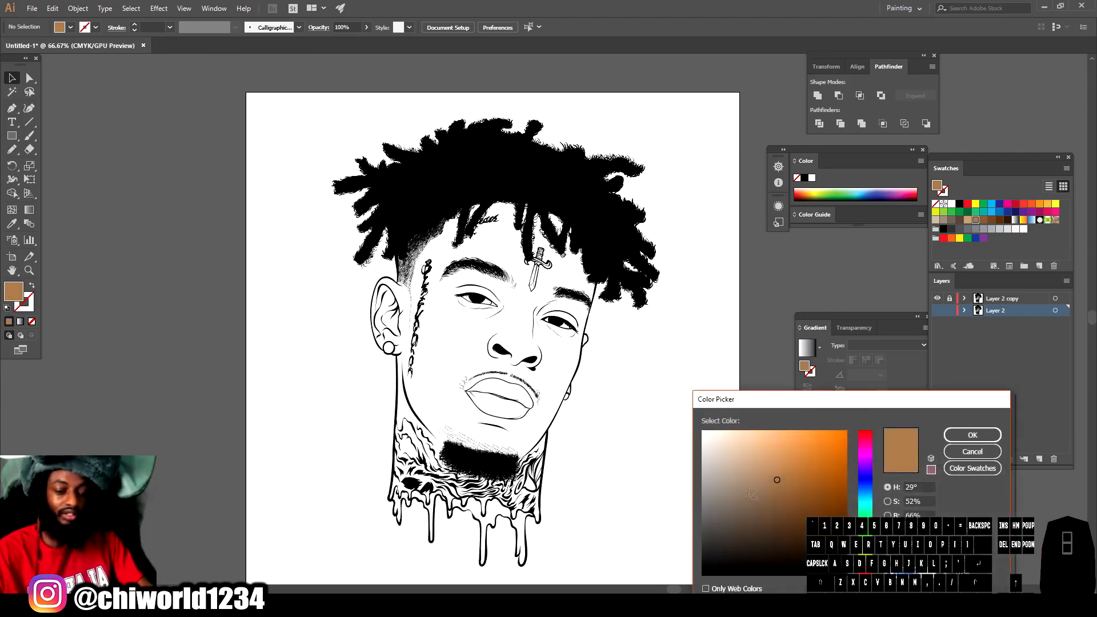
left_click_drag(866, 565, 866, 568)
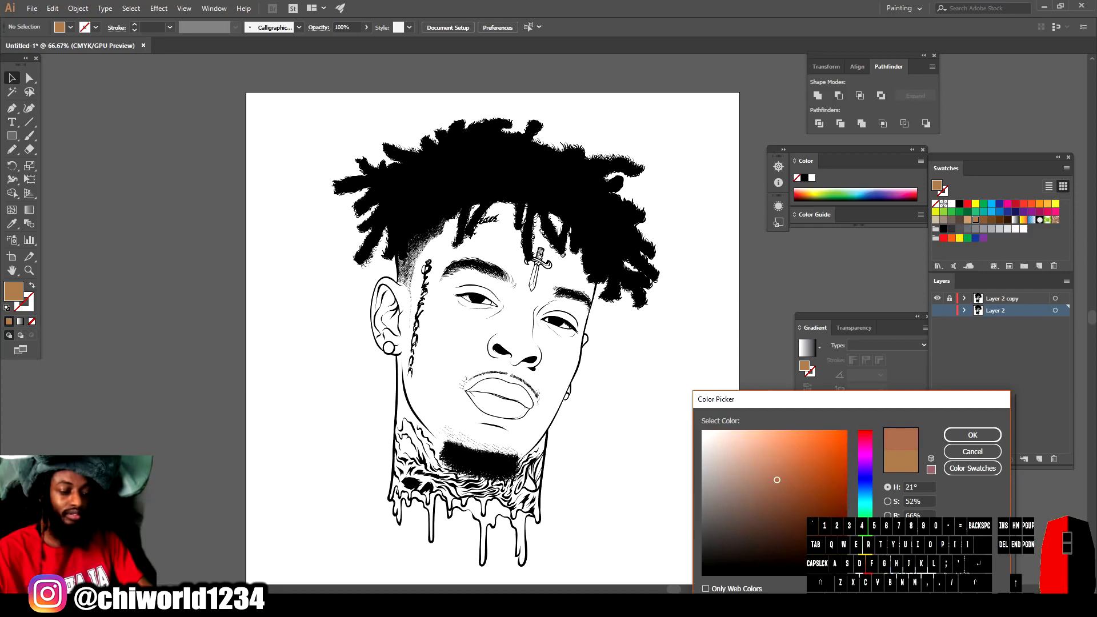
mouse_move(784, 477)
left_mouse_down()
mouse_move(780, 460)
mouse_move(778, 471)
left_mouse_up()
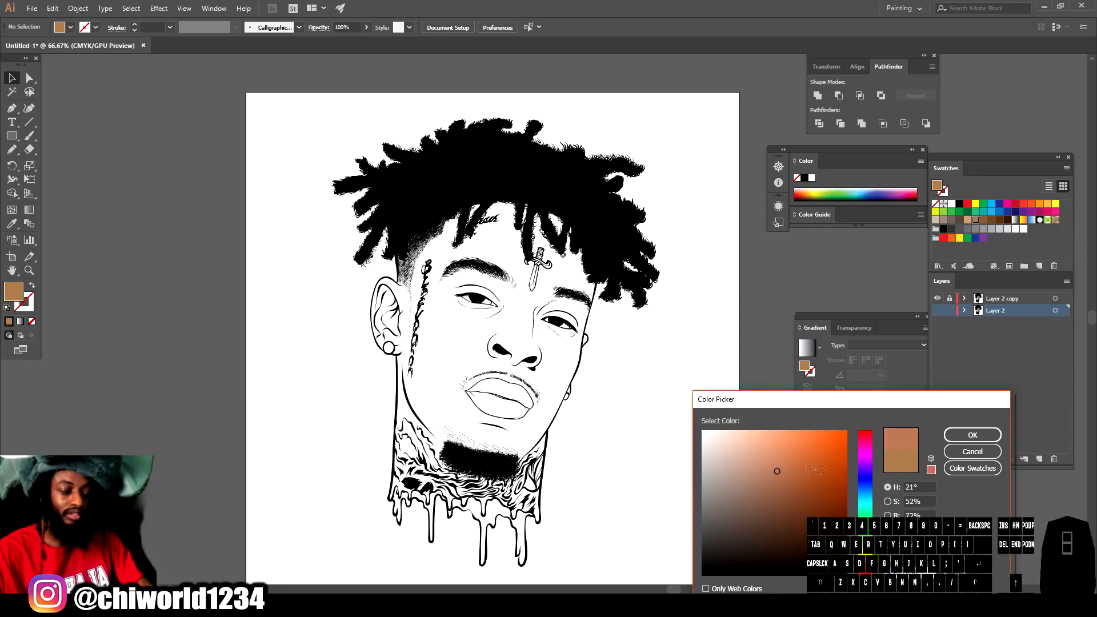
left_click(972, 436)
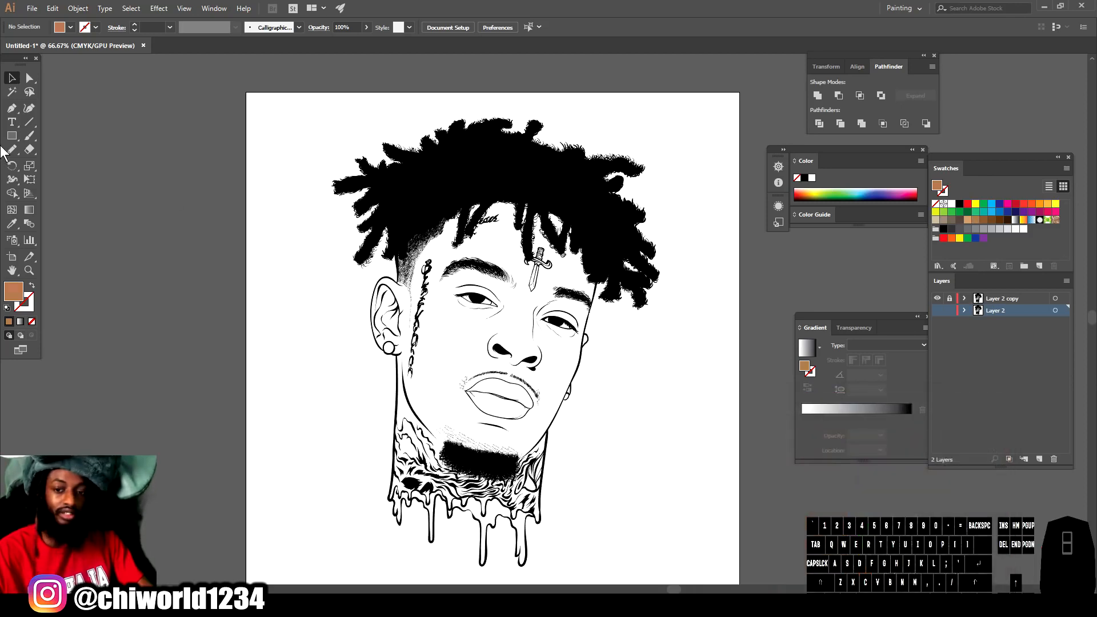
Draw a rectangle about 15.23 by 18.39 in around the whole head on Layer 2, filled with the skin tone and without stroke.
left_click(10, 138)
key("shift+x")
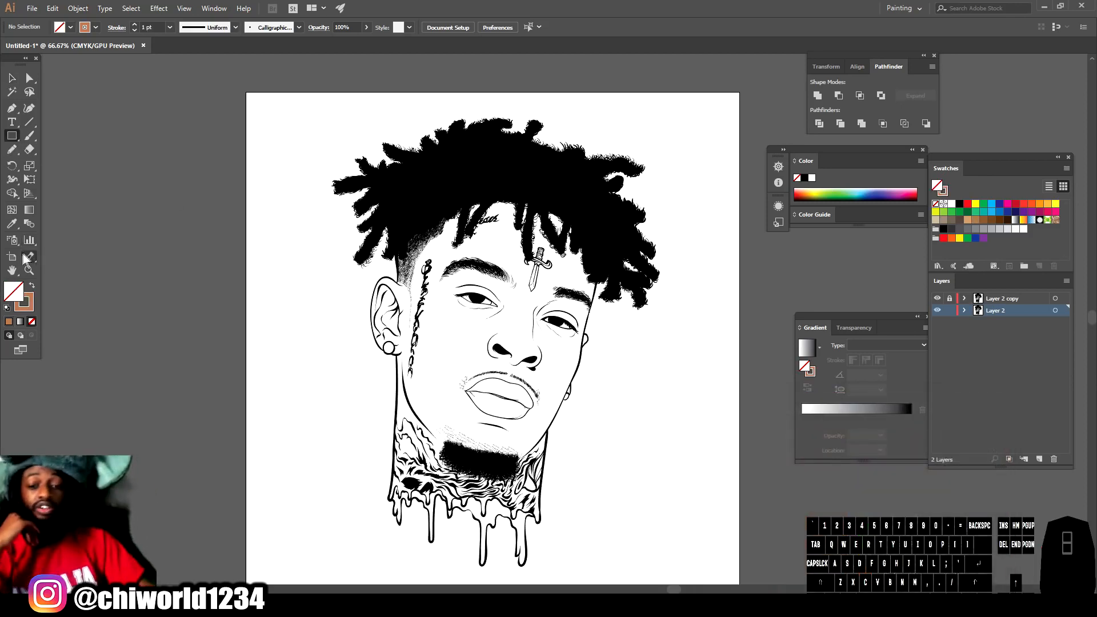
left_click(29, 304)
left_click_drag(286, 76, 704, 582)
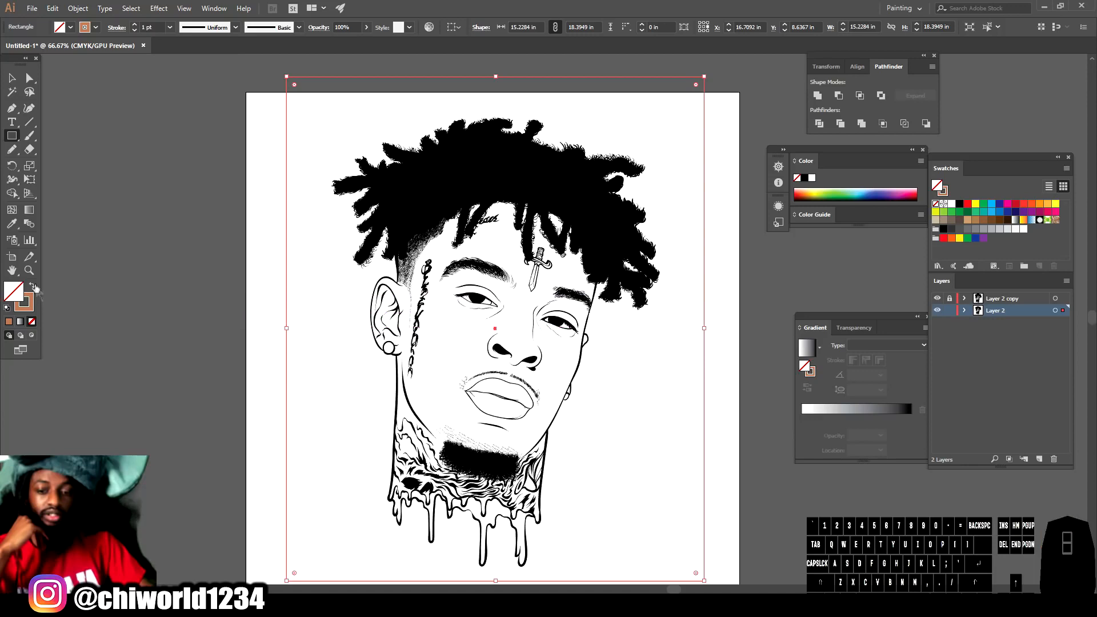
left_click(32, 285)
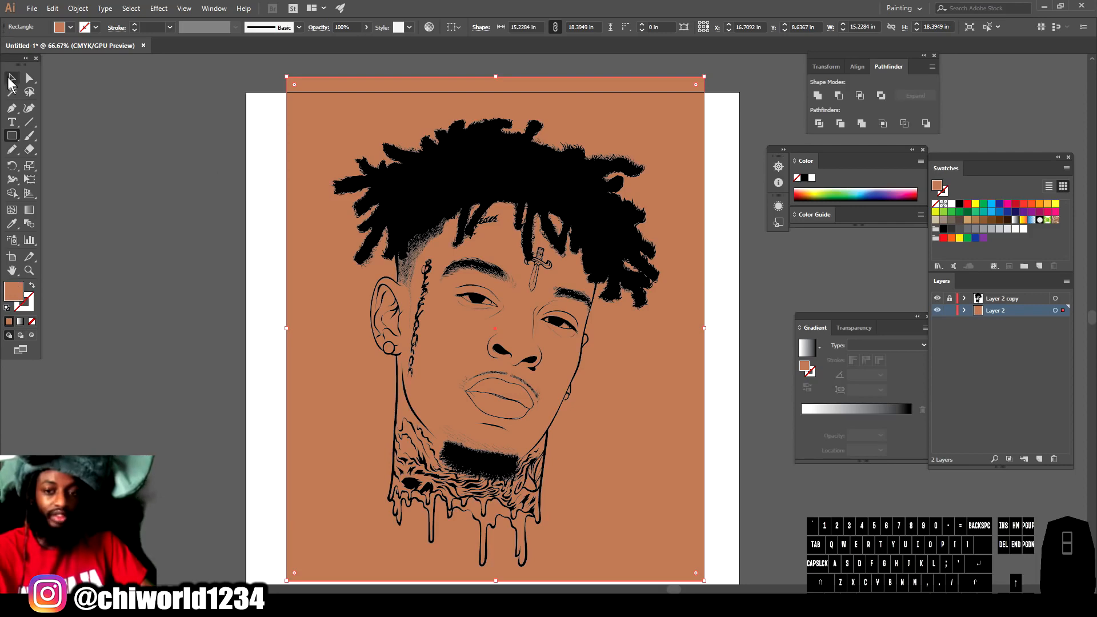
Send the skin-tone rectangle to the back of Layer 2, behind the line art.
left_click(12, 78)
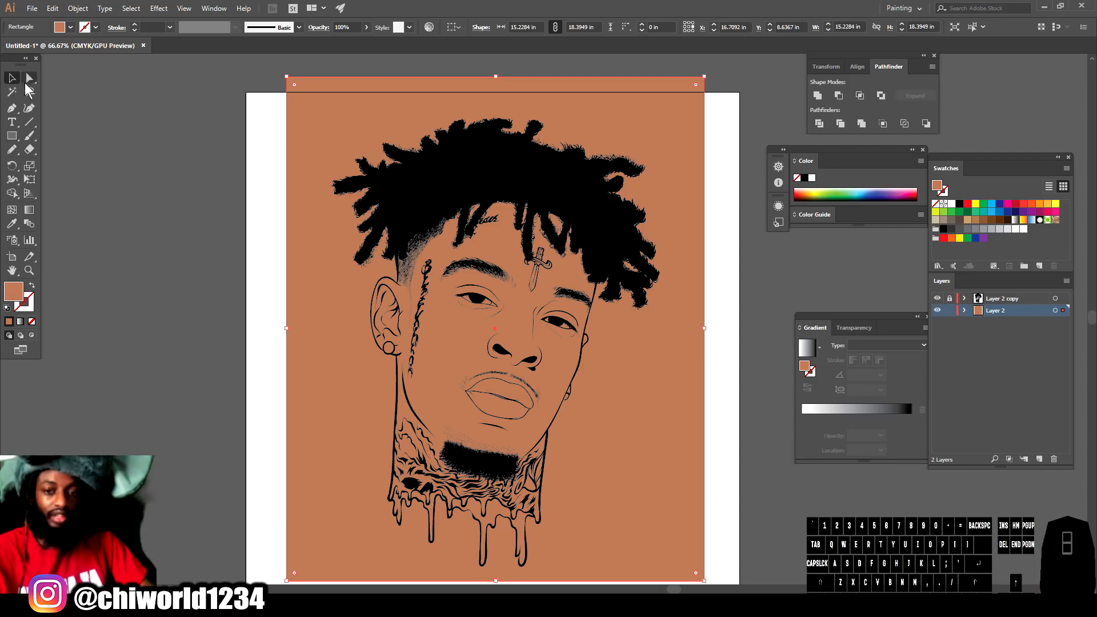
right_click(327, 299)
mouse_move(388, 478)
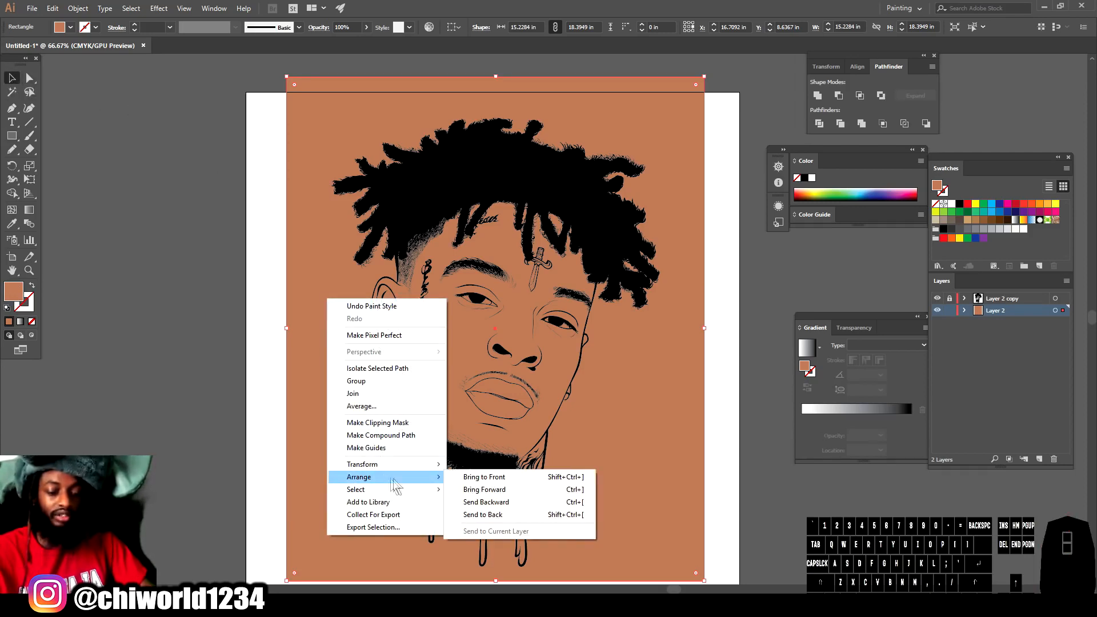
left_click(490, 514)
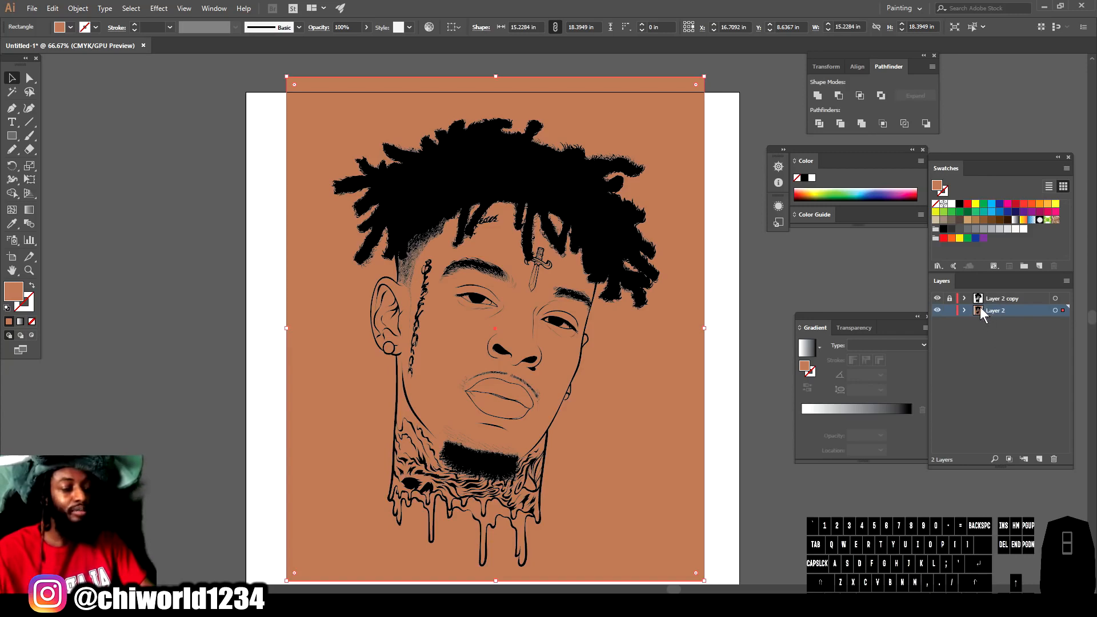
Select all the Layer 2 artwork, including the skin-tone rectangle, and combine it with the Pathfinder Merge operation.
left_click(216, 109)
left_click_drag(208, 81, 672, 522)
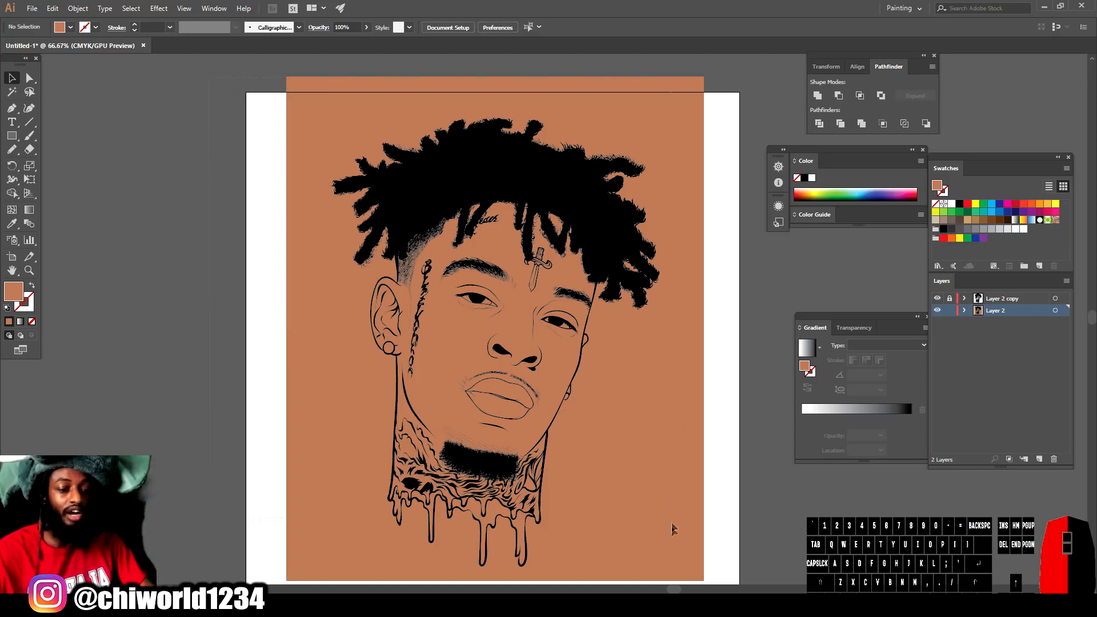
left_click_drag(674, 581, 675, 581)
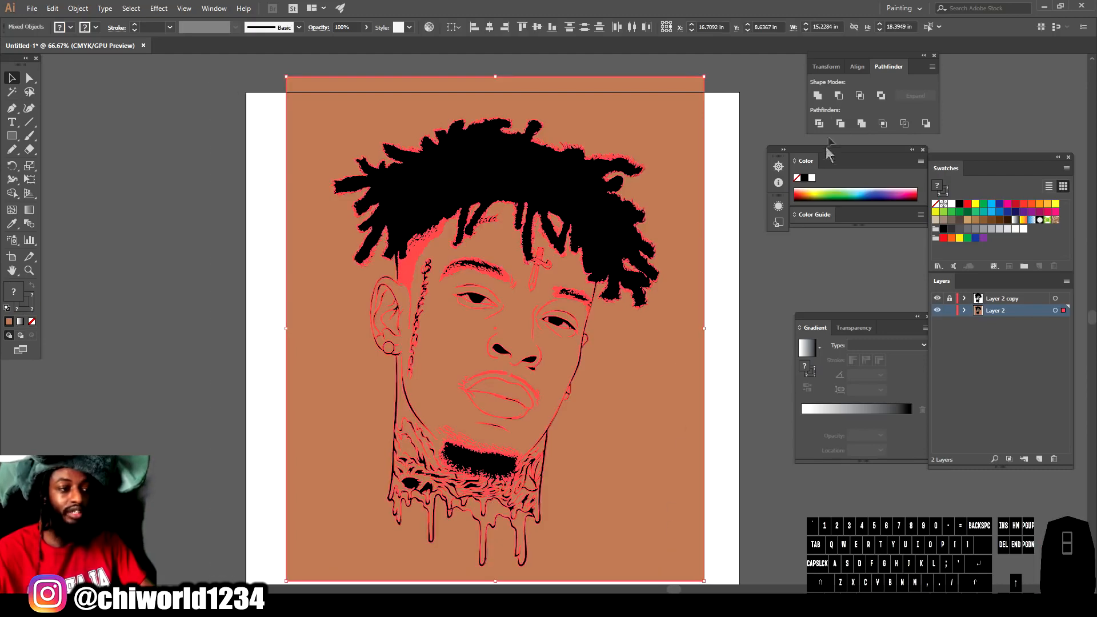
left_click(861, 123)
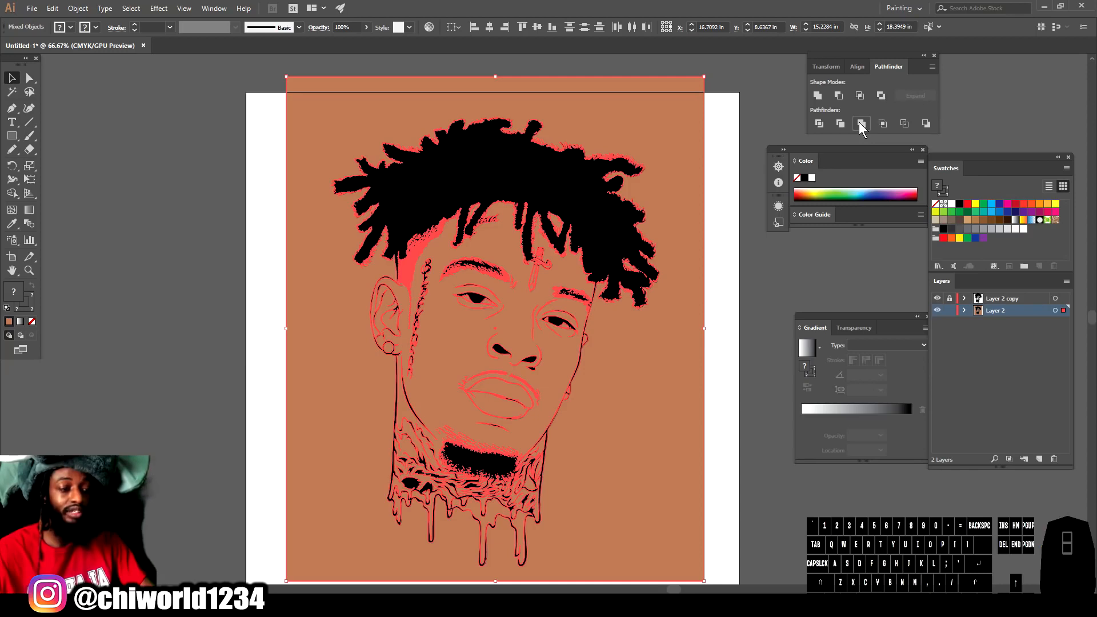
left_click(860, 123)
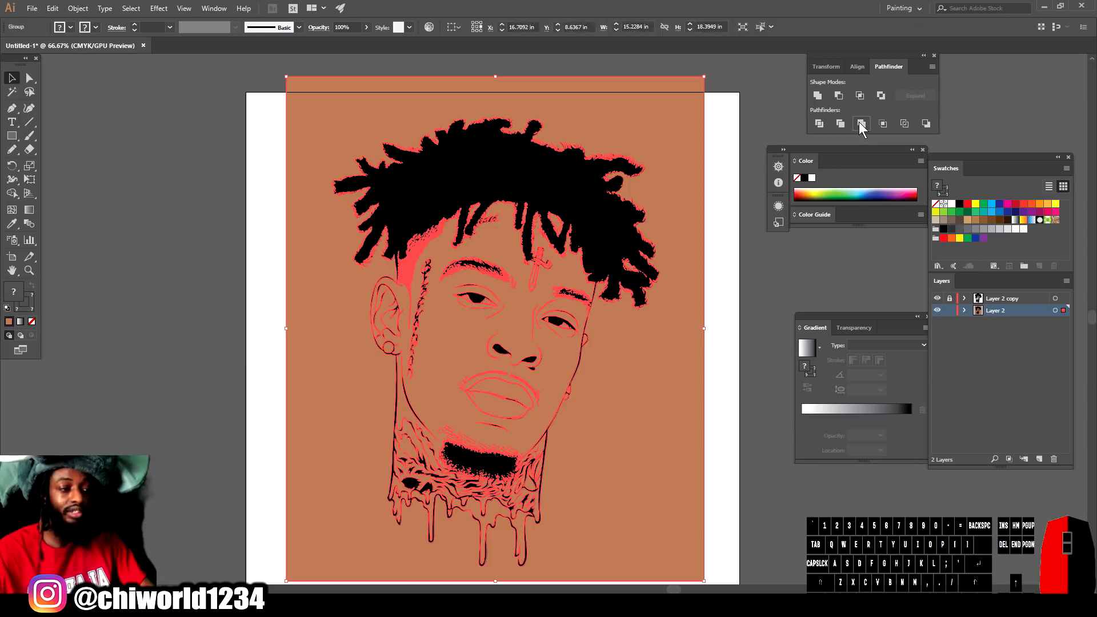
Isolate the merged group and delete the skin-tone area surrounding the head.
right_click(639, 112)
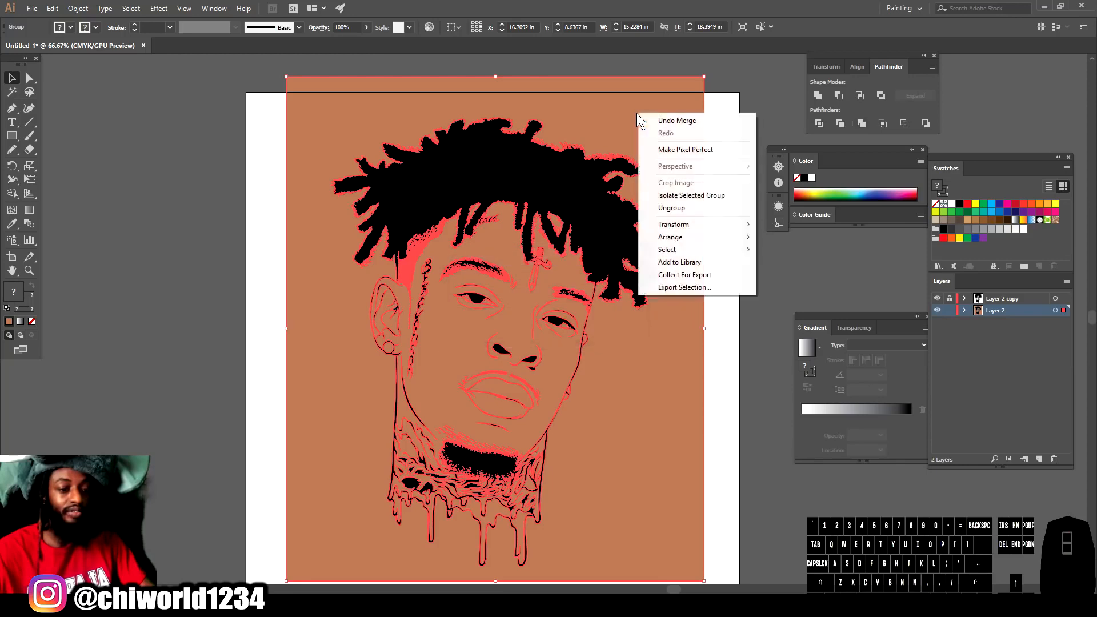
left_click(691, 196)
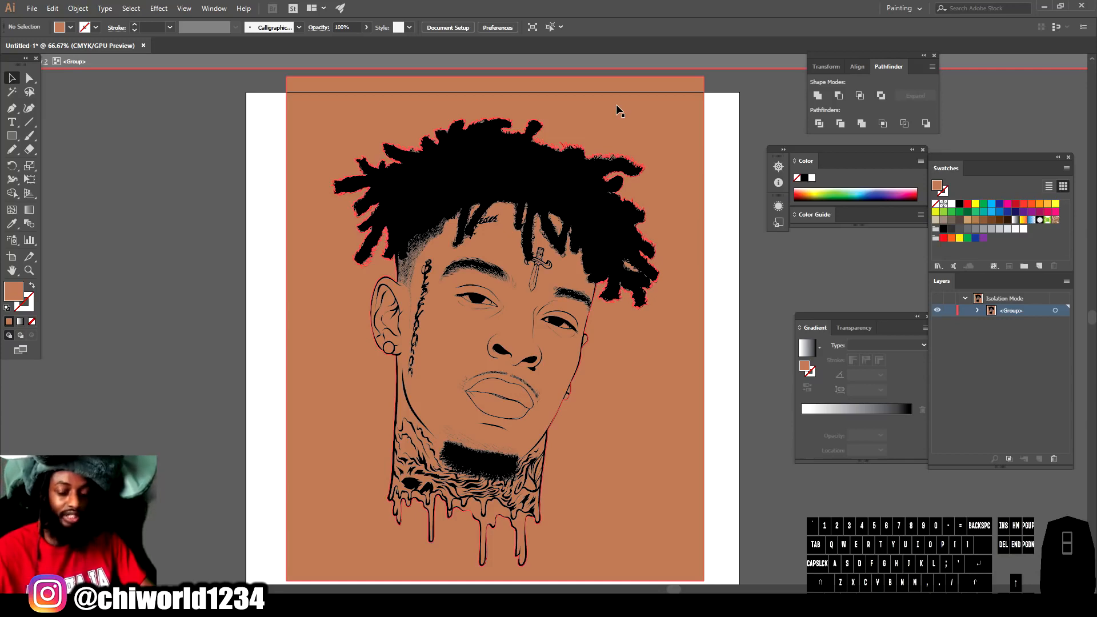
left_click(631, 107)
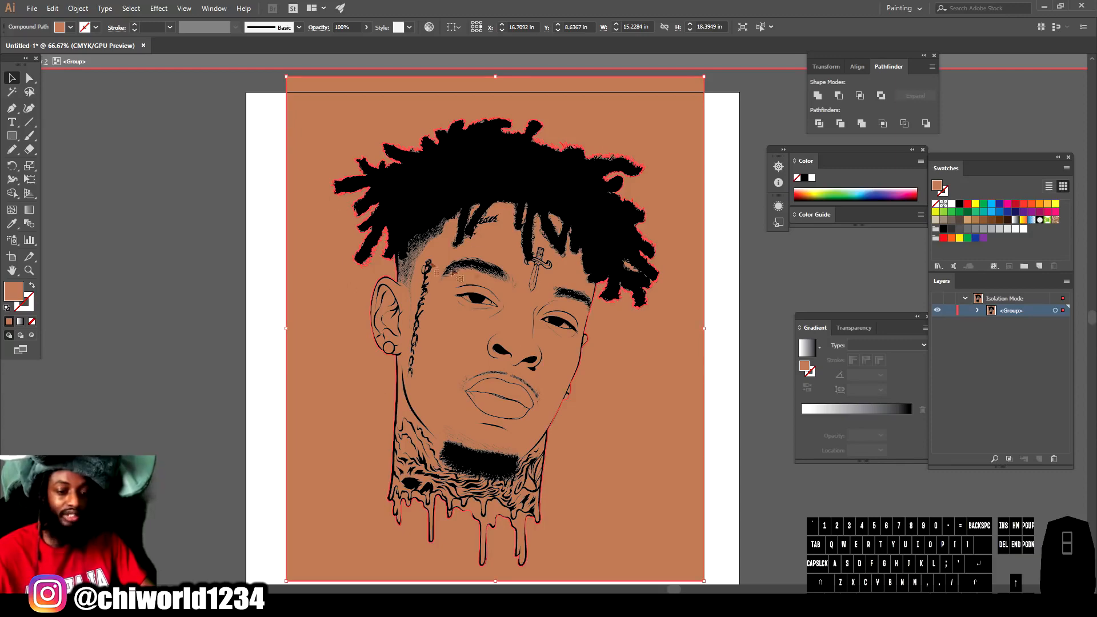
key("Delete")
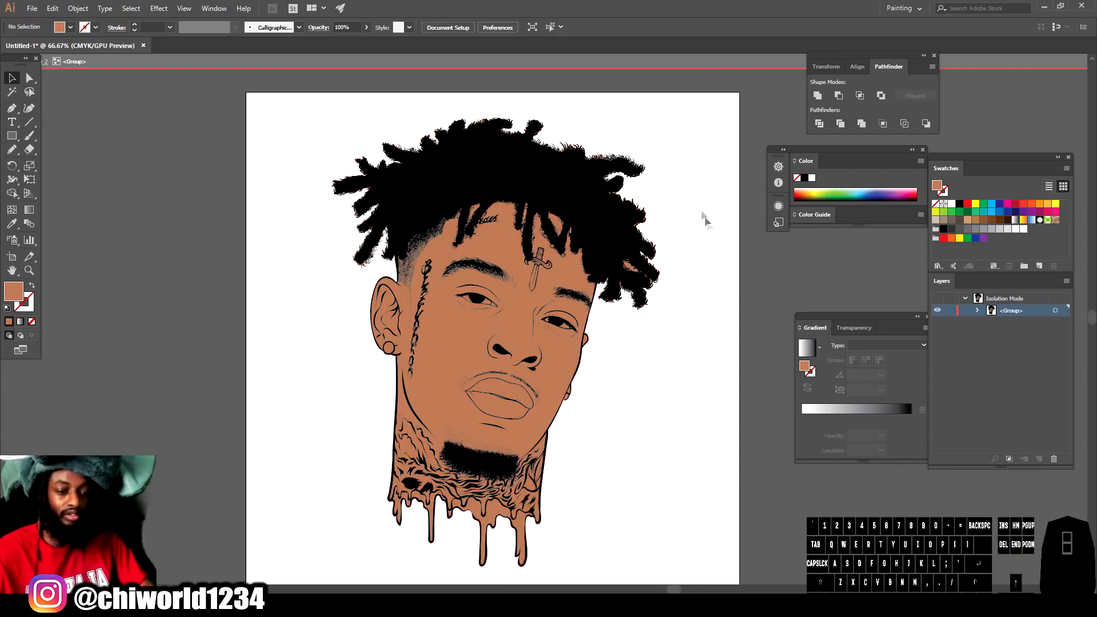
Inspect the skin-tone fill up close around the face and between the hair locks.
key("ctrl+minus")
key("ctrl+equal")
key("ctrl+equal")
key("ctrl+equal")
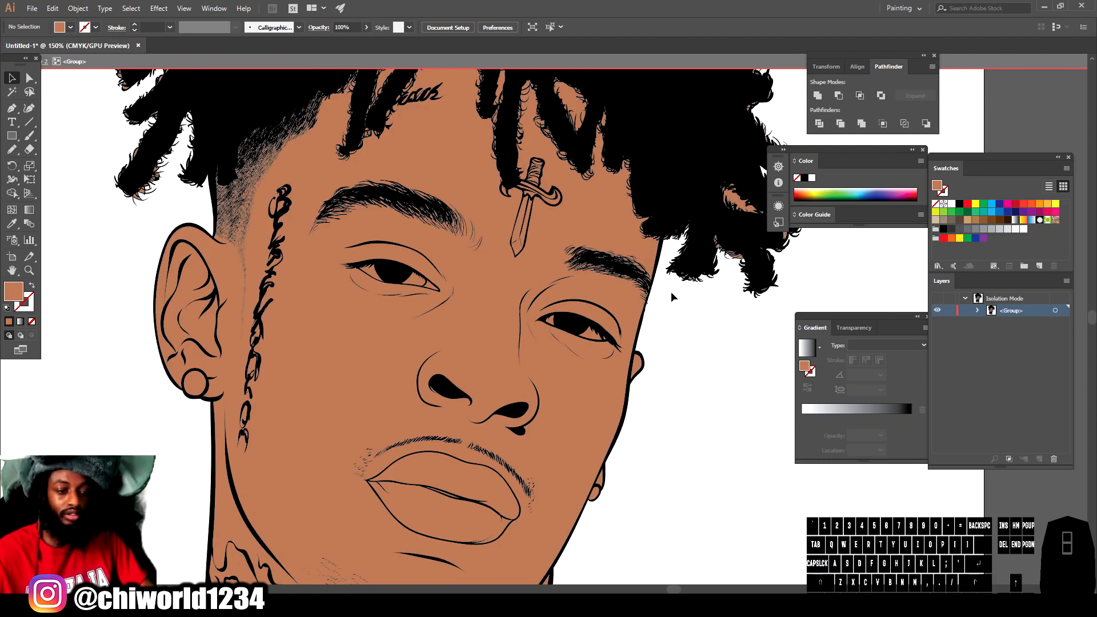
key("ctrl+minus")
scroll(673, 296, "up", 4)
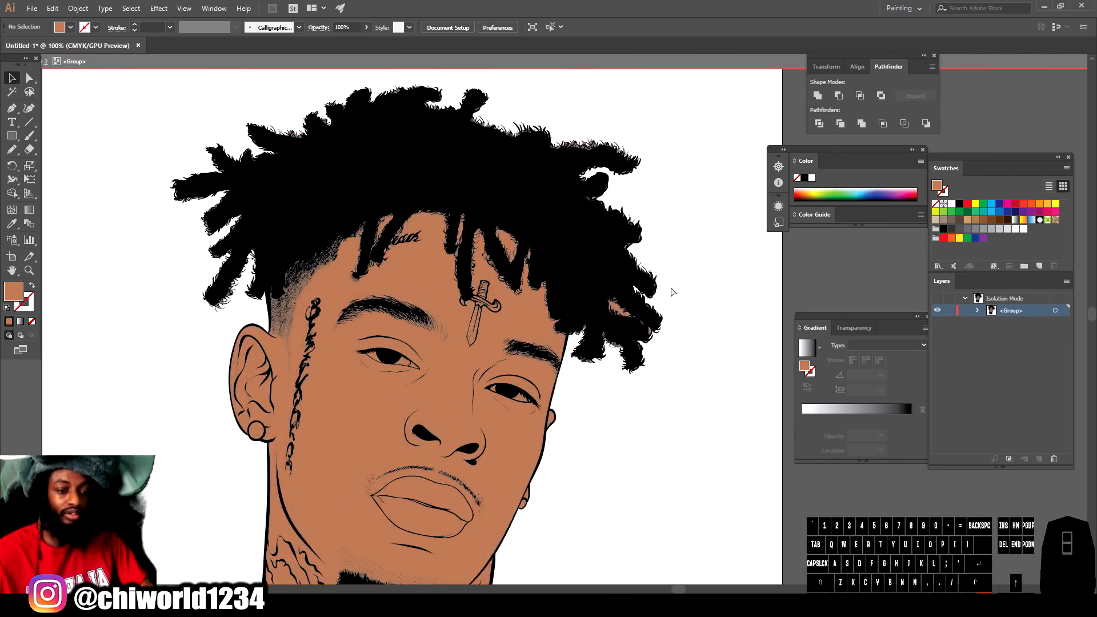
key("ctrl+equal")
key("ctrl+equal")
key("ctrl+equal")
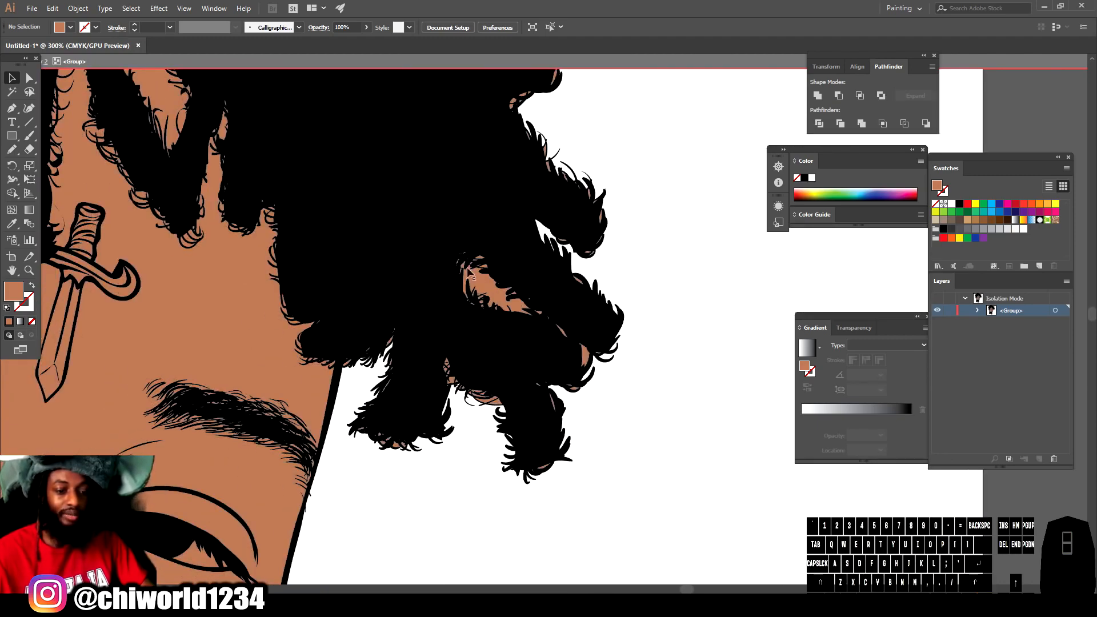
key("ctrl+equal")
key("ctrl+equal")
key("ctrl+equal")
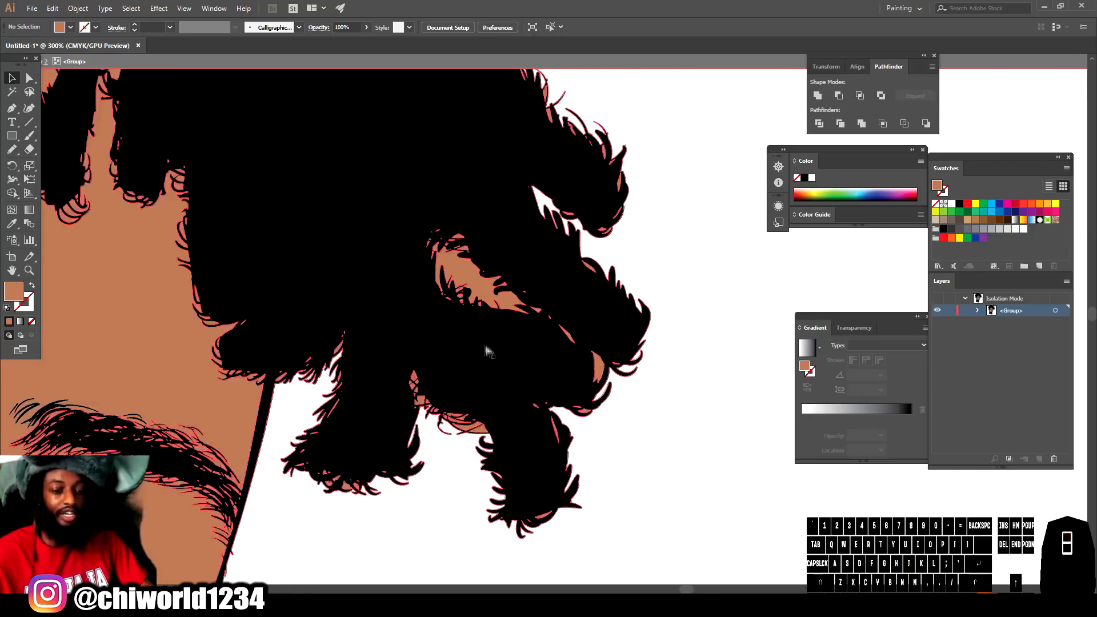
scroll(451, 303, "left", 3)
key("ctrl+equal")
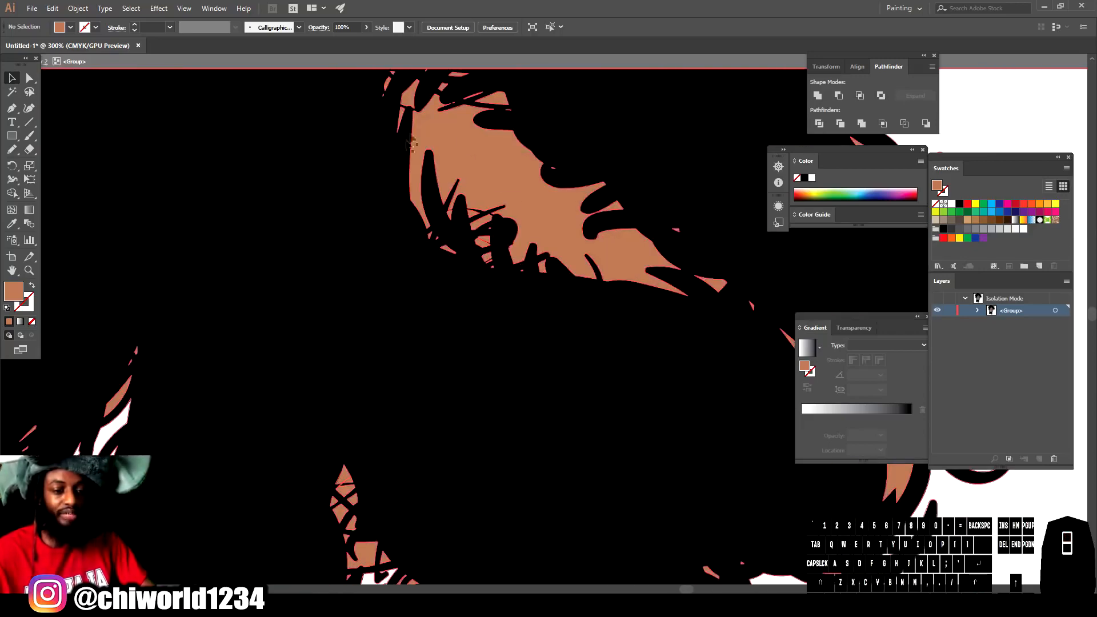
key("ctrl+minus")
key("ctrl+minus")
key("ctrl+minus")
key("ctrl+minus")
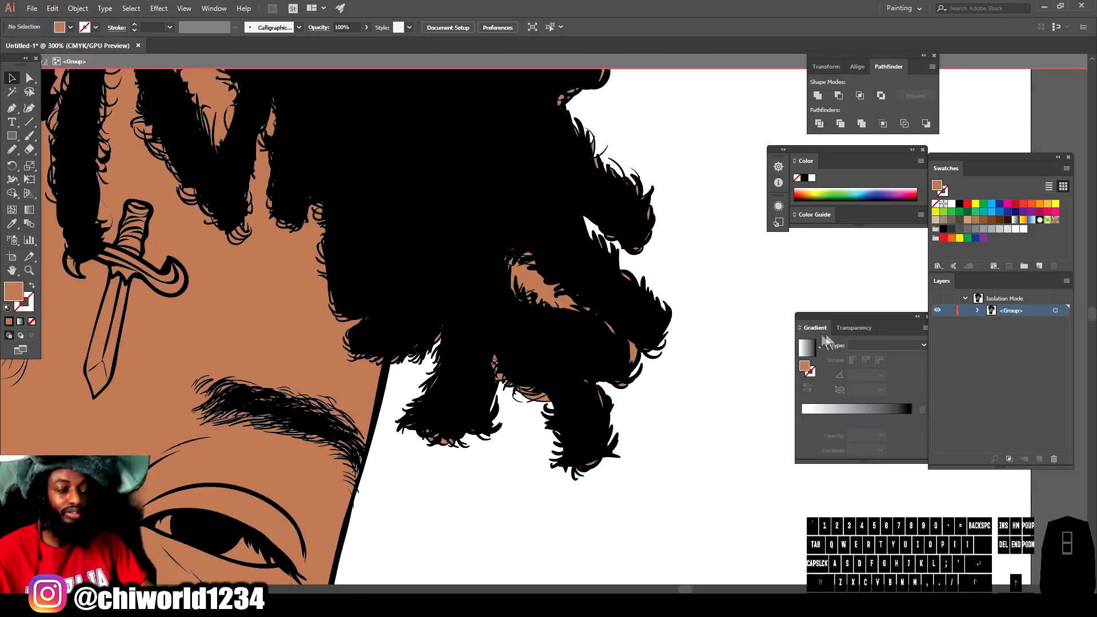
Exit isolation mode and lock the black line-art paths inside Layer 2's merged group, leaving the skin-tone shapes editable.
double_click(729, 346)
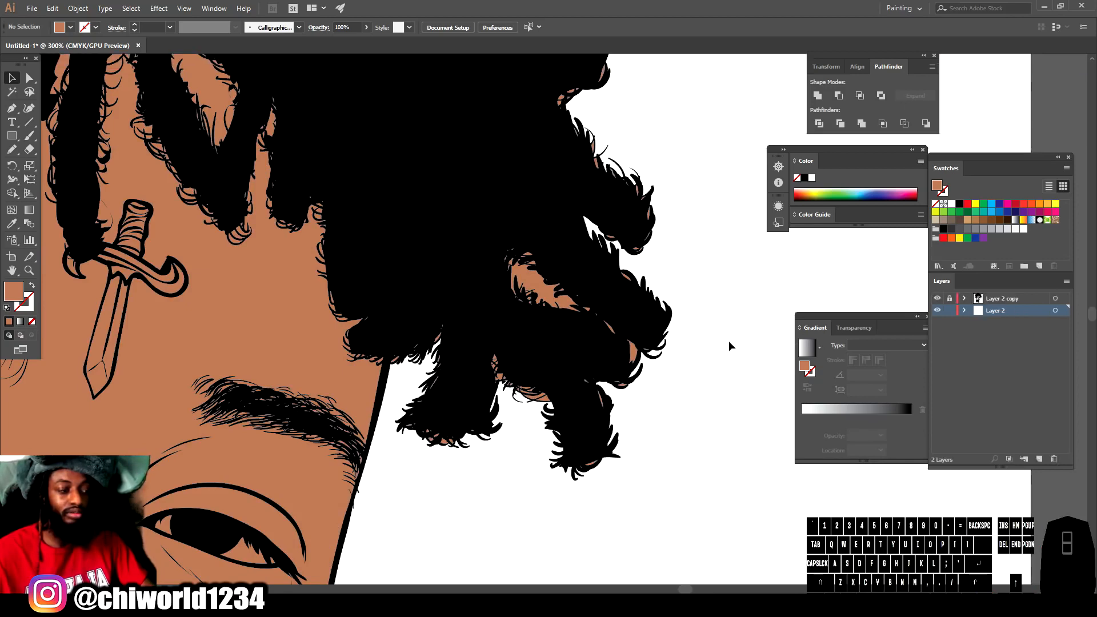
left_click(965, 309)
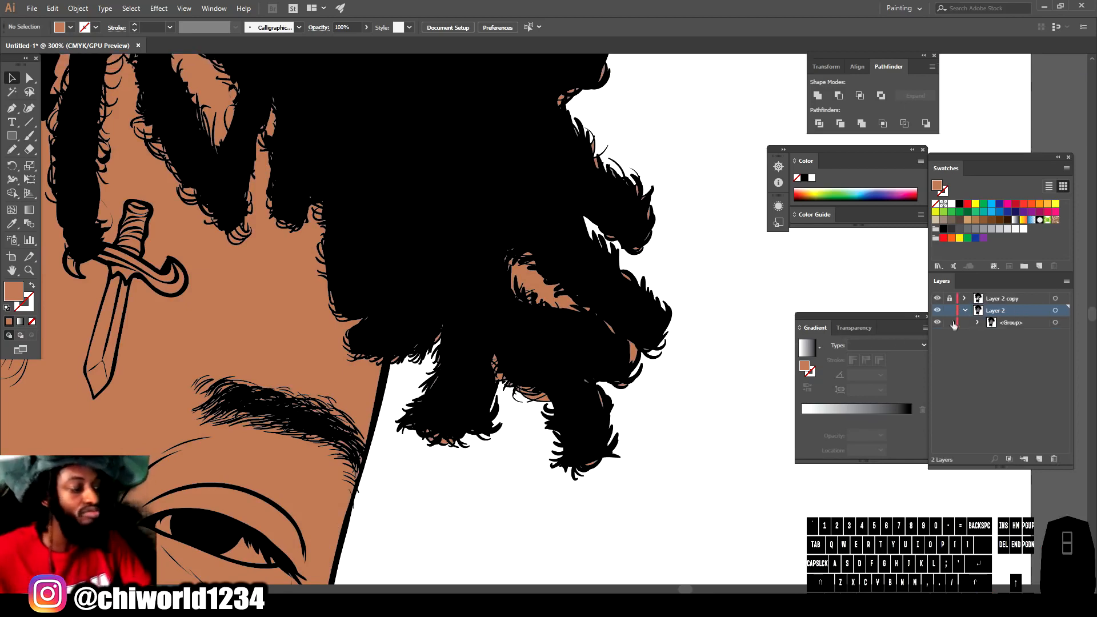
left_click(978, 322)
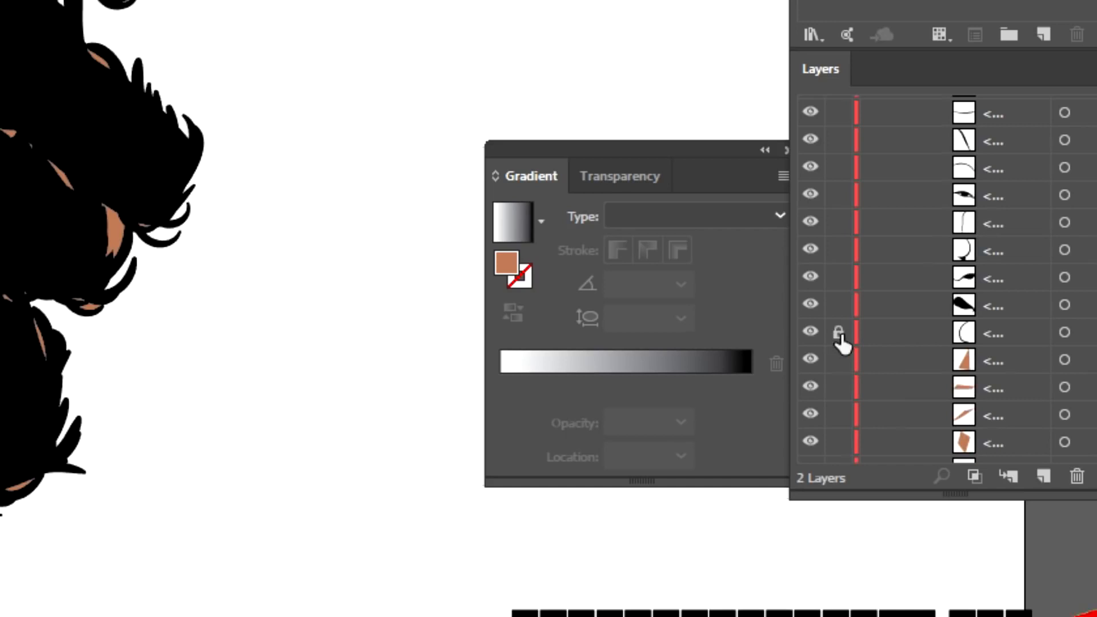
left_click_drag(840, 336, 846, 150)
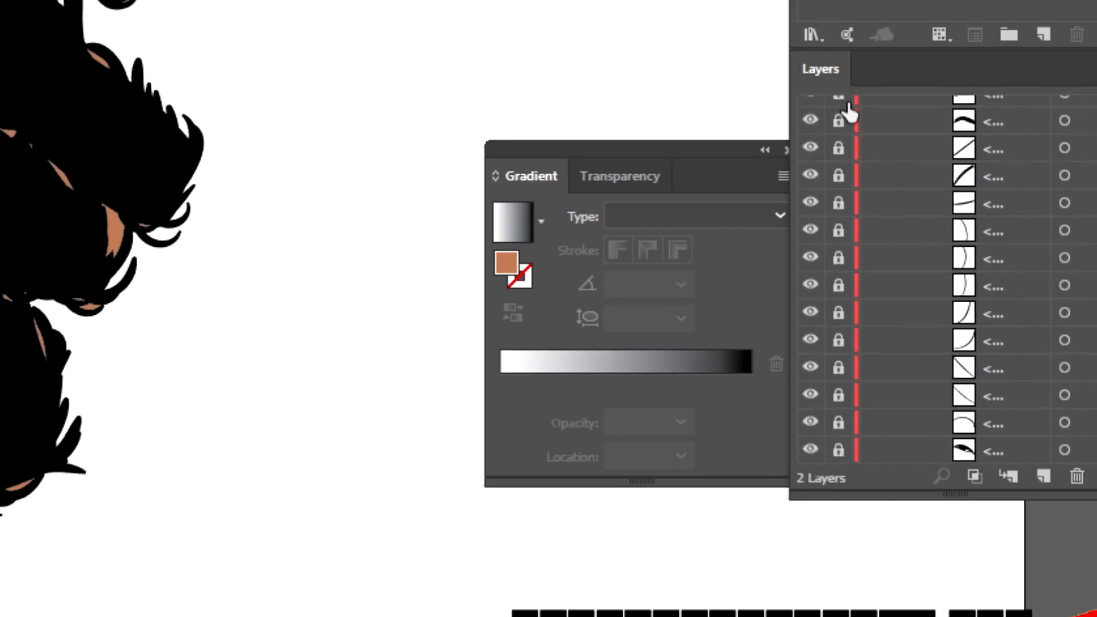
left_click_drag(850, 102, 863, 0)
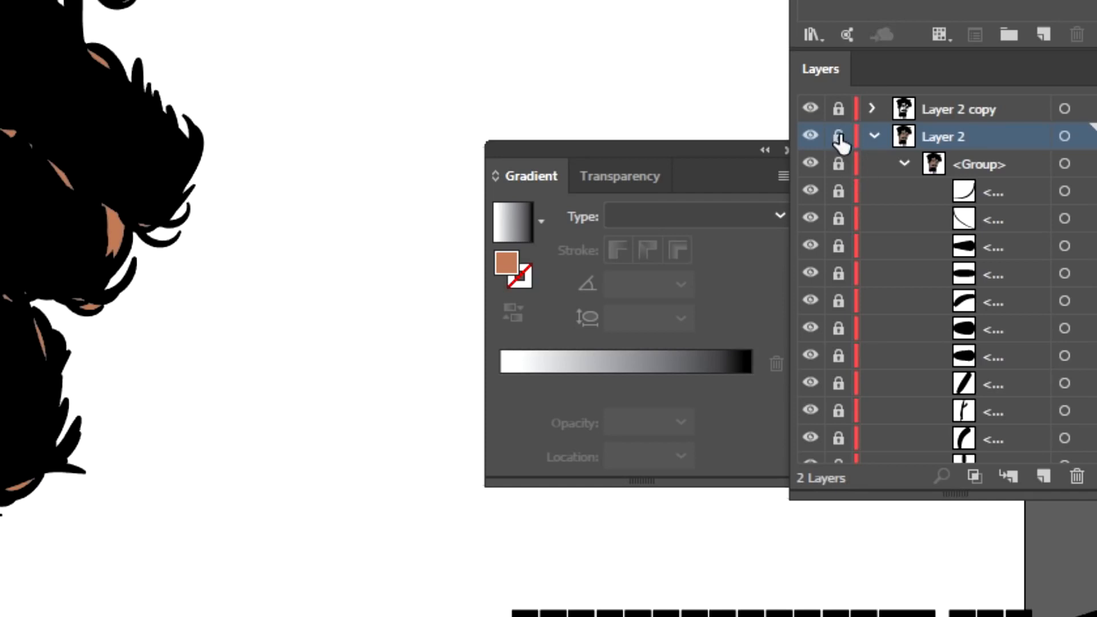
left_click(875, 138)
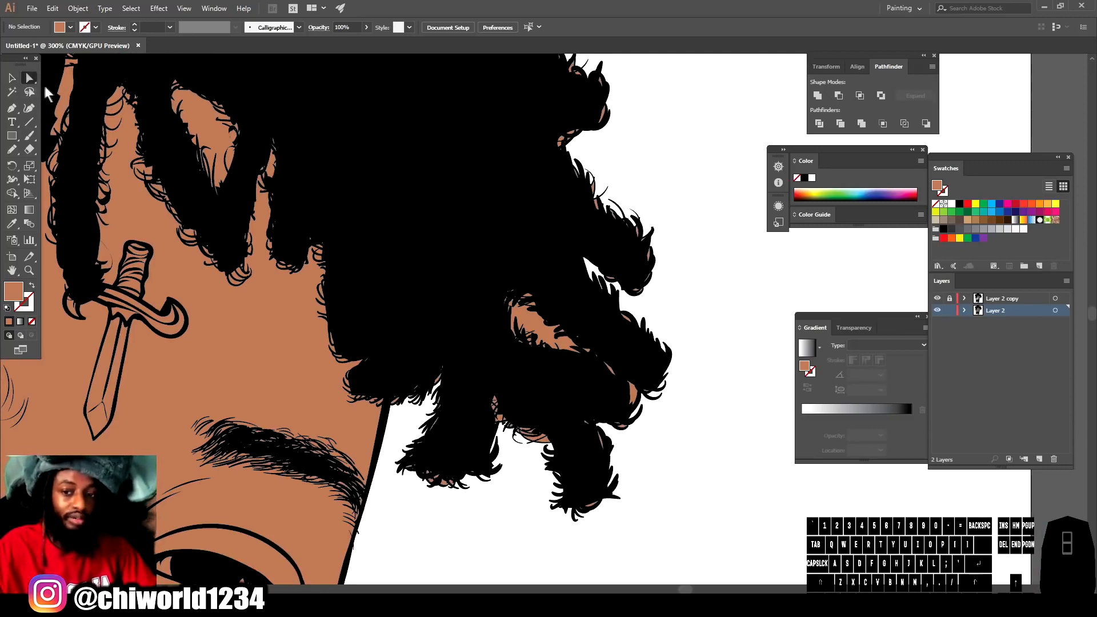
Delete the stray skin-tone fragments caught in the hair locks on the right side of the head.
left_click_drag(476, 546, 728, 199)
key("Delete")
scroll(622, 268, "up", 3)
left_click_drag(697, 359, 402, 224)
left_click_drag(411, 76, 411, 76)
scroll(499, 182, "up", 3)
key("Delete")
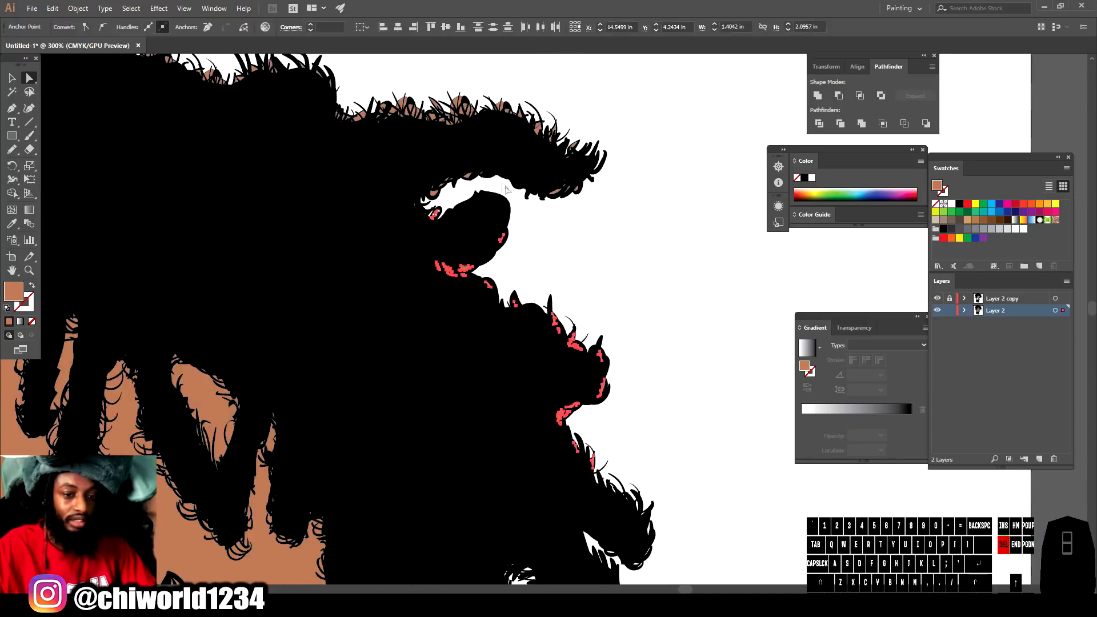
Delete the stray skin-tone fragments along the upper-right edge of the hair, up to the short lock on top.
scroll(606, 286, "up", 2)
left_click_drag(197, 91, 203, 81)
key("Delete")
scroll(280, 229, "up", 2)
left_click_drag(289, 303, 10, 13)
key("Delete")
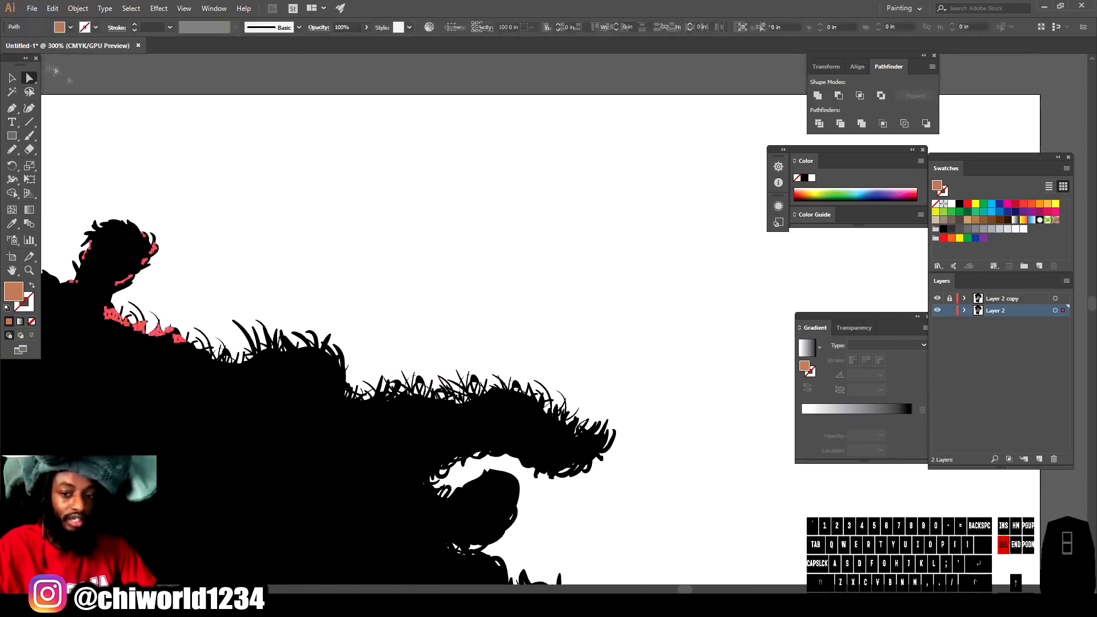
Delete the stray skin-tone fragments along the top and upper-left edge of the hair.
key("ctrl+minus")
scroll(229, 187, "left", 3)
scroll(175, 173, "left", 4)
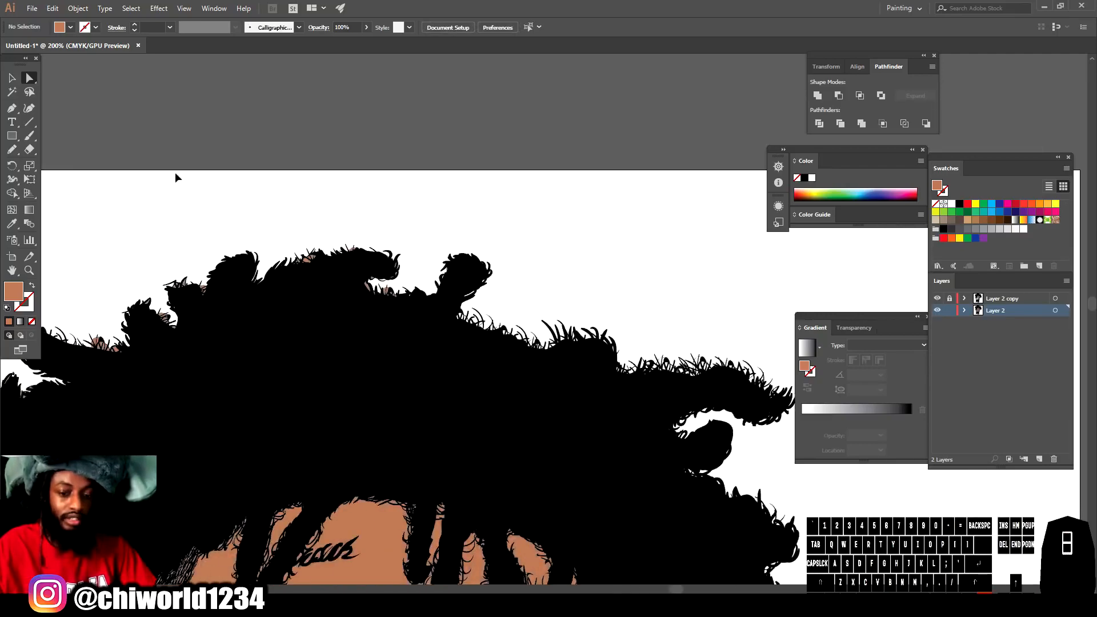
left_click_drag(131, 175, 764, 417)
key("Delete")
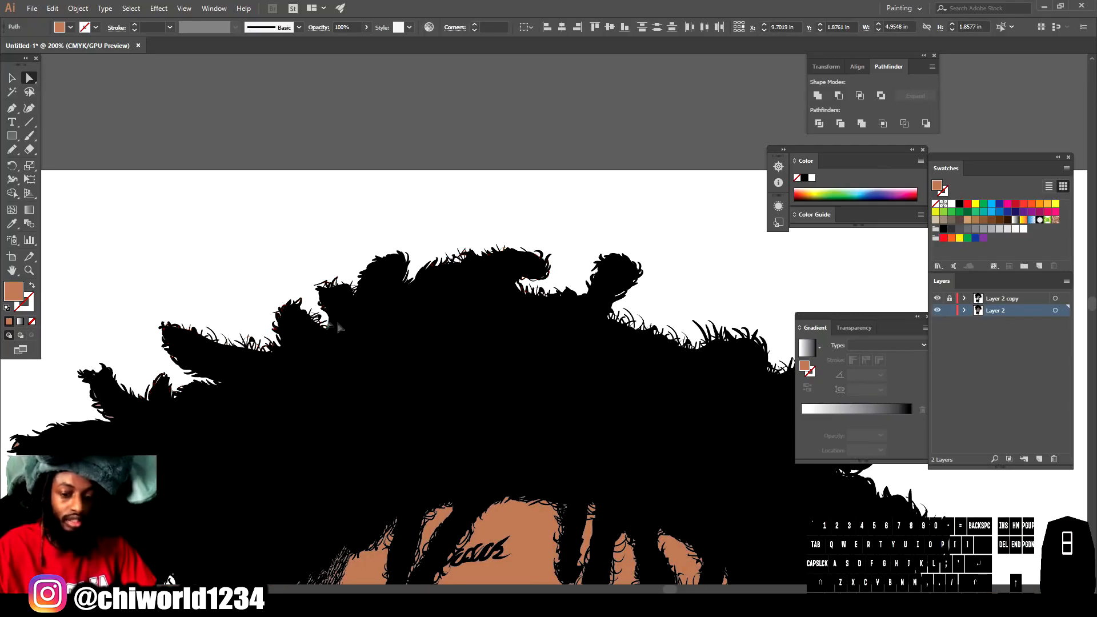
Delete the remaining skin-tone fragments from the hair locks on the left side of the head.
scroll(240, 370, "down", 4)
left_click_drag(239, 371, 189, 294)
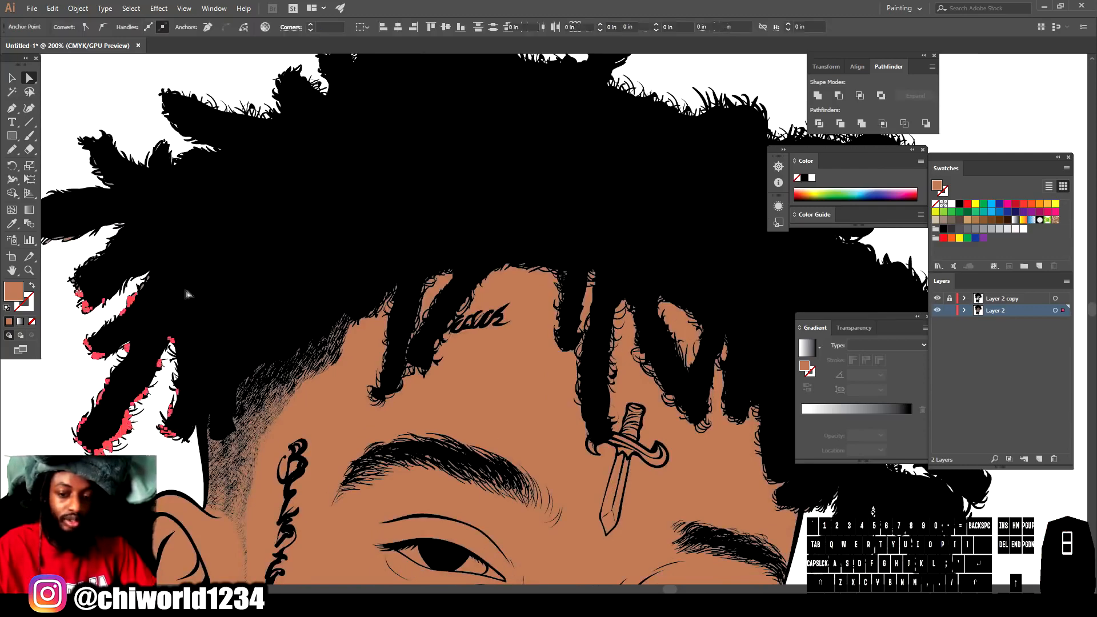
key("Delete")
scroll(187, 294, "up", 6)
scroll(66, 355, "up", 2)
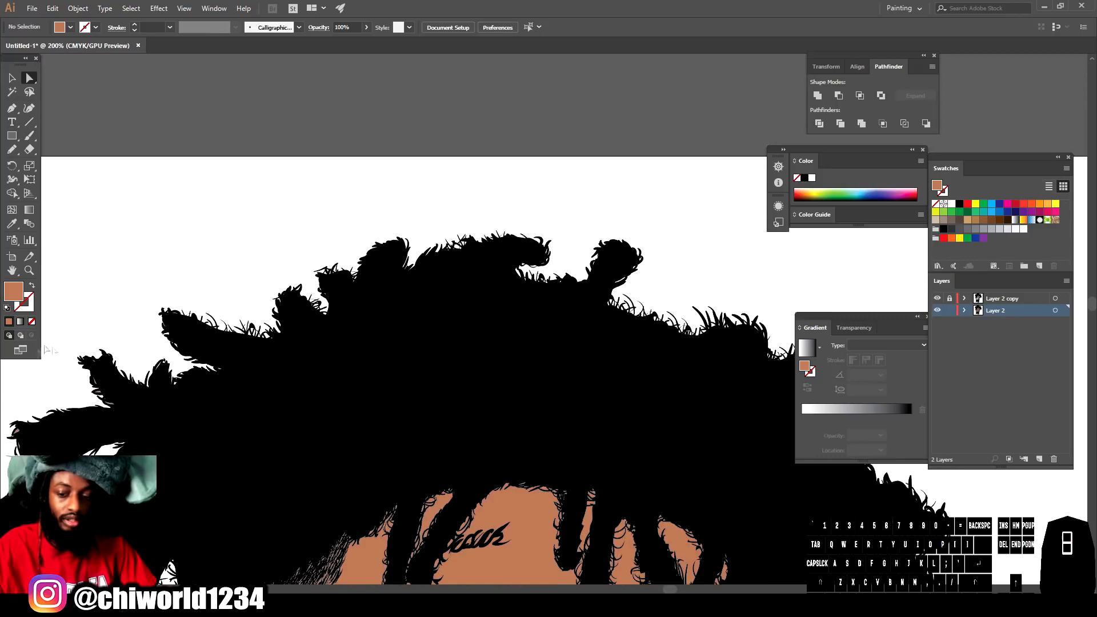
left_click_drag(240, 562, 231, 576)
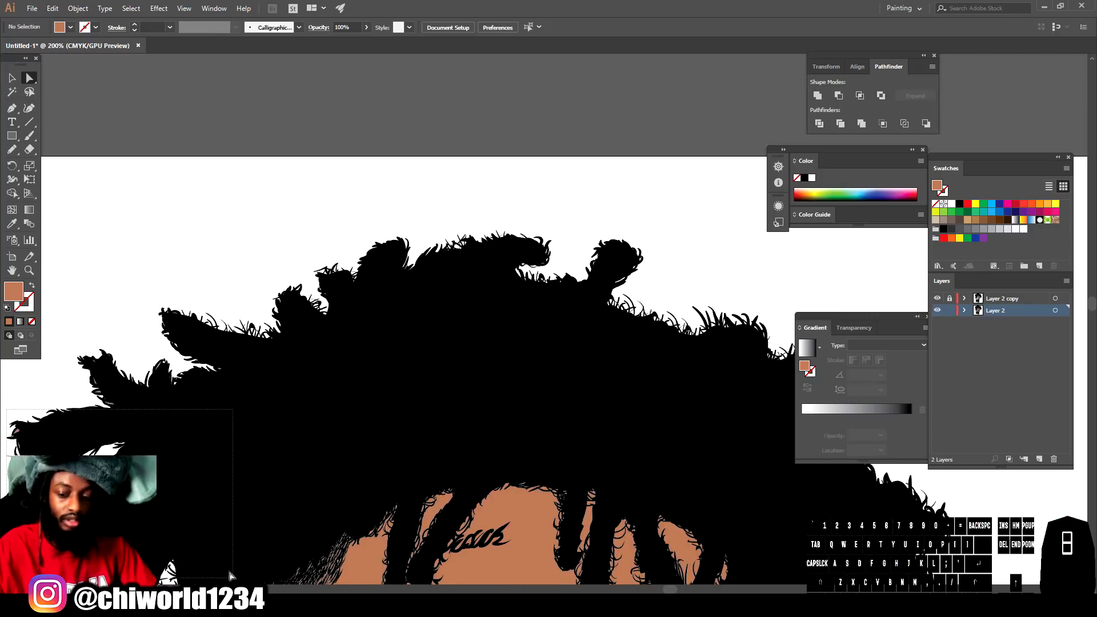
left_click_drag(65, 328, 247, 470)
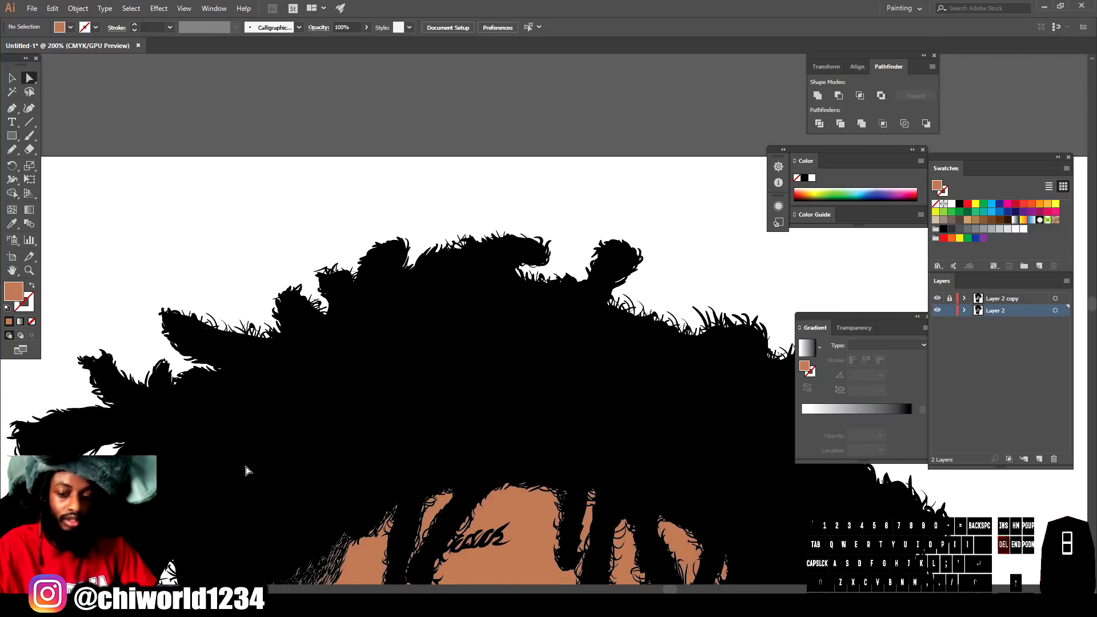
left_click_drag(119, 304, 329, 438)
Check the hair for leftover skin tone and delete the fragments at the tip of the lower-right lock beside the eyebrow.
scroll(122, 401, "down", 8)
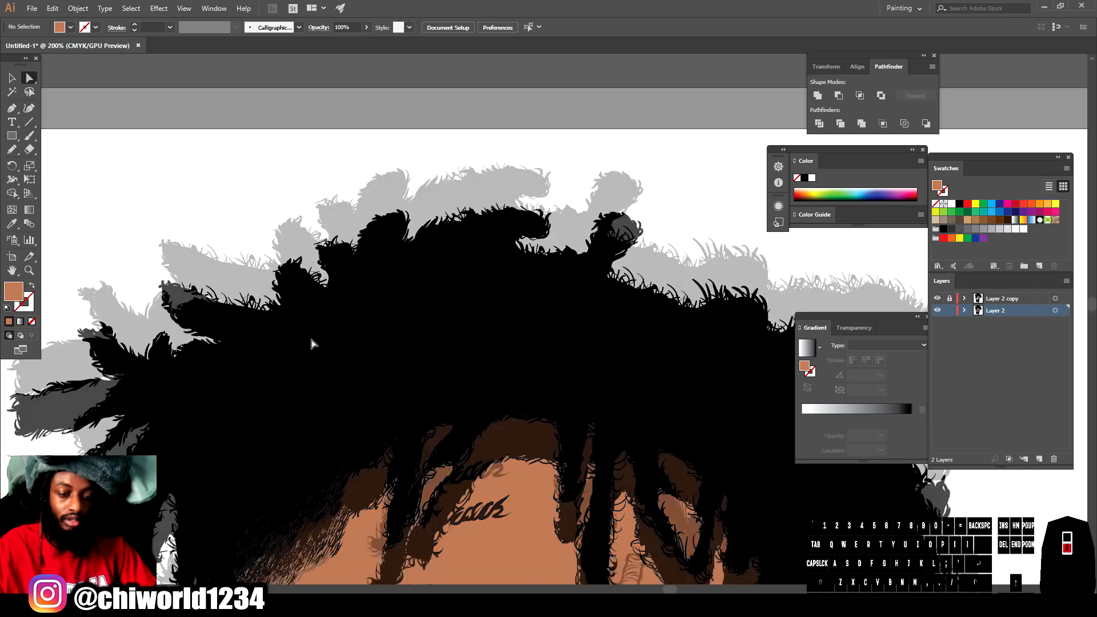
scroll(63, 394, "down", 1)
scroll(63, 381, "up", 2)
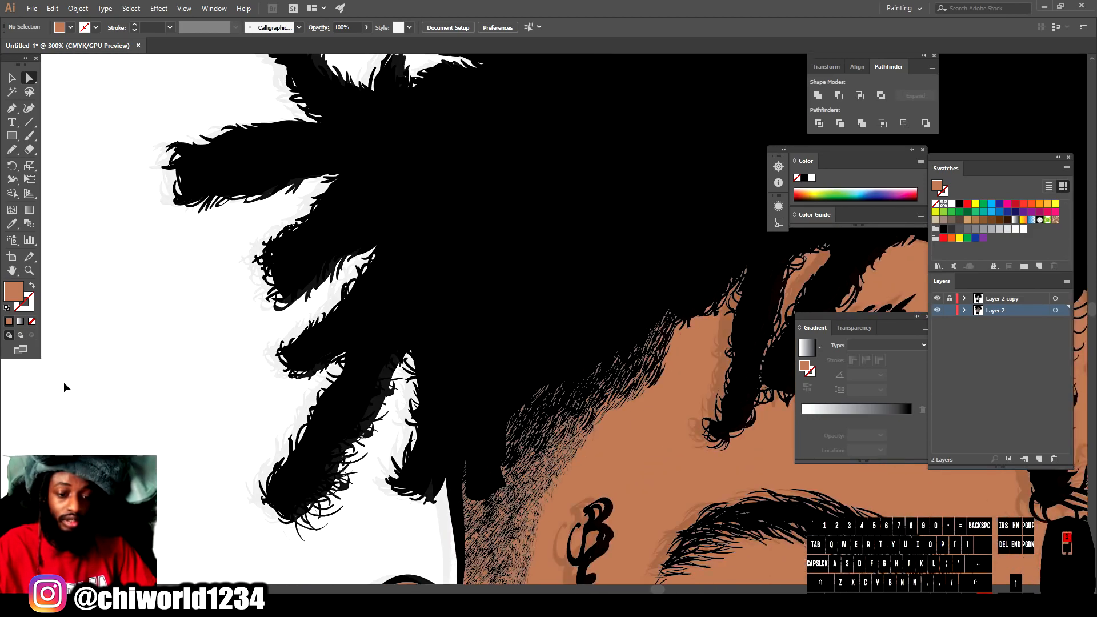
key("ctrl+minus")
key("ctrl+minus")
scroll(316, 398, "right", 18)
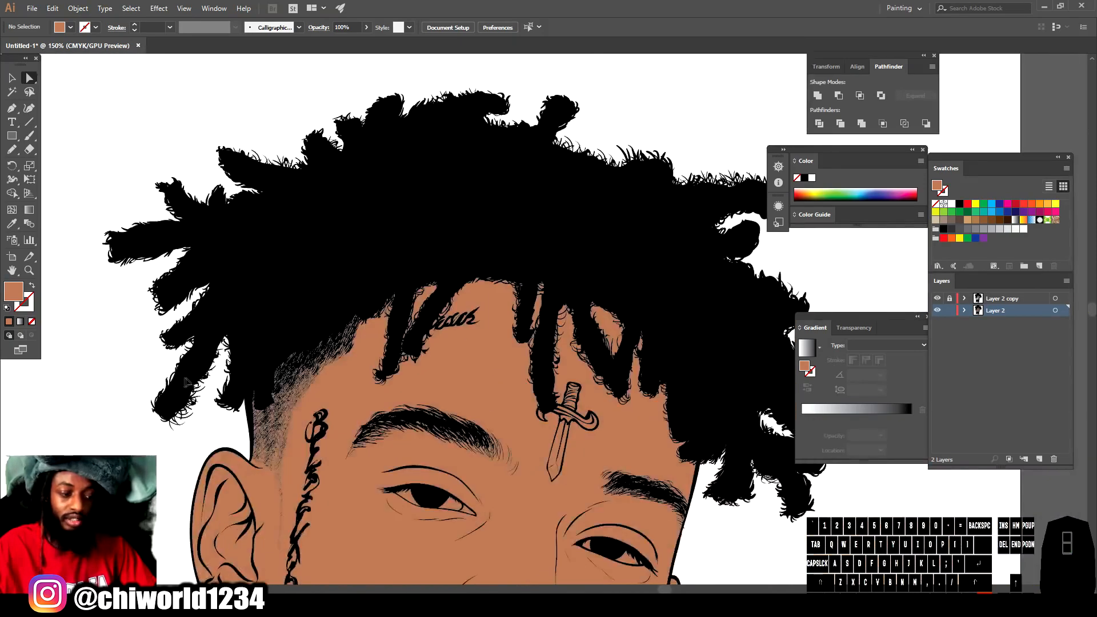
scroll(316, 398, "down", 1)
scroll(343, 399, "down", 8)
scroll(383, 400, "right", 1)
key("ctrl+plus")
key("ctrl+plus")
scroll(375, 360, "up", 7)
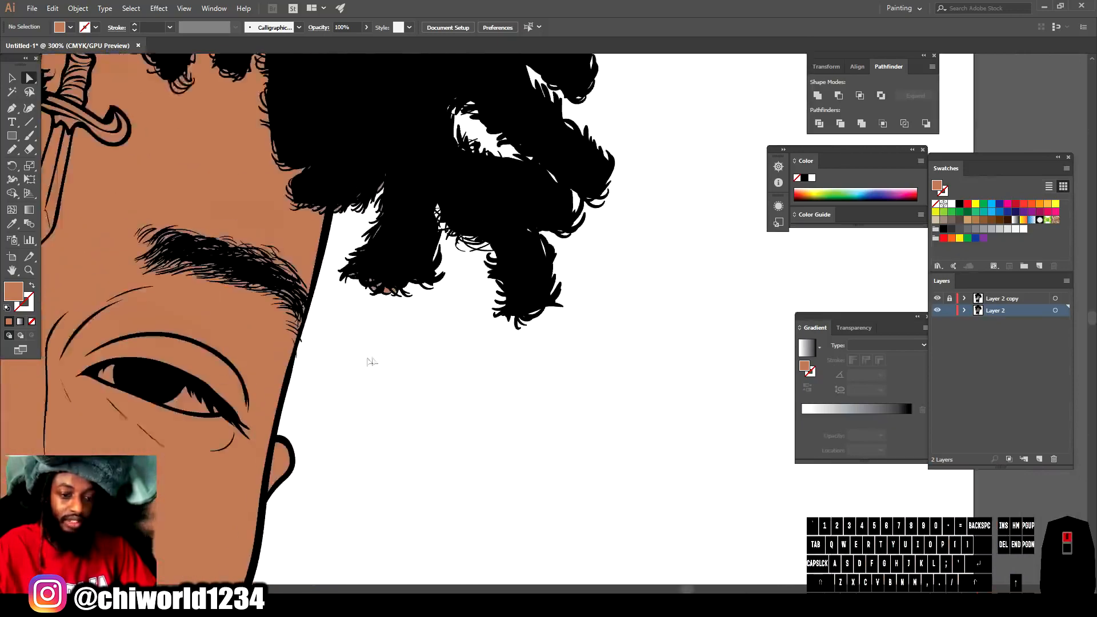
left_click_drag(469, 452, 334, 258)
left_click(389, 296)
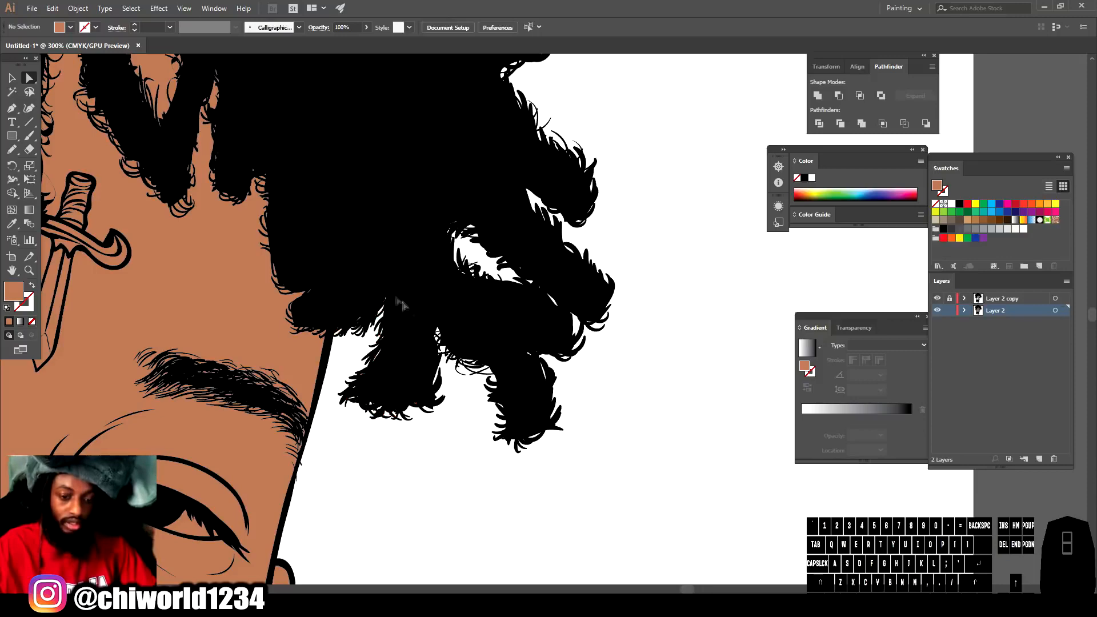
scroll(554, 389, "down", 6)
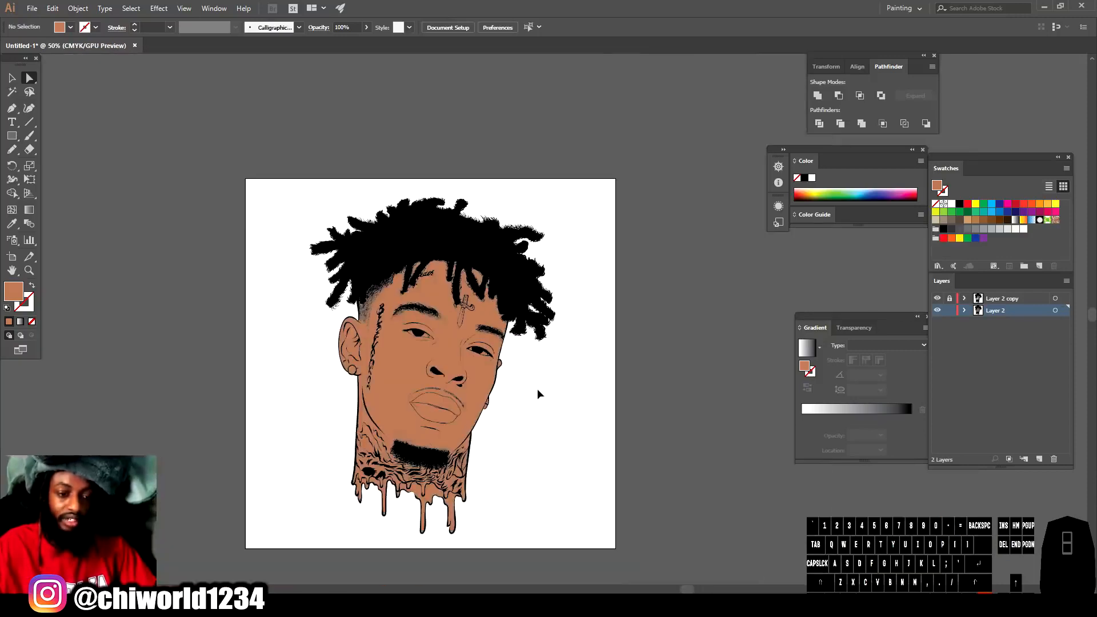
scroll(537, 388, "up", 1)
key("ctrl+equal")
scroll(568, 369, "down", 2)
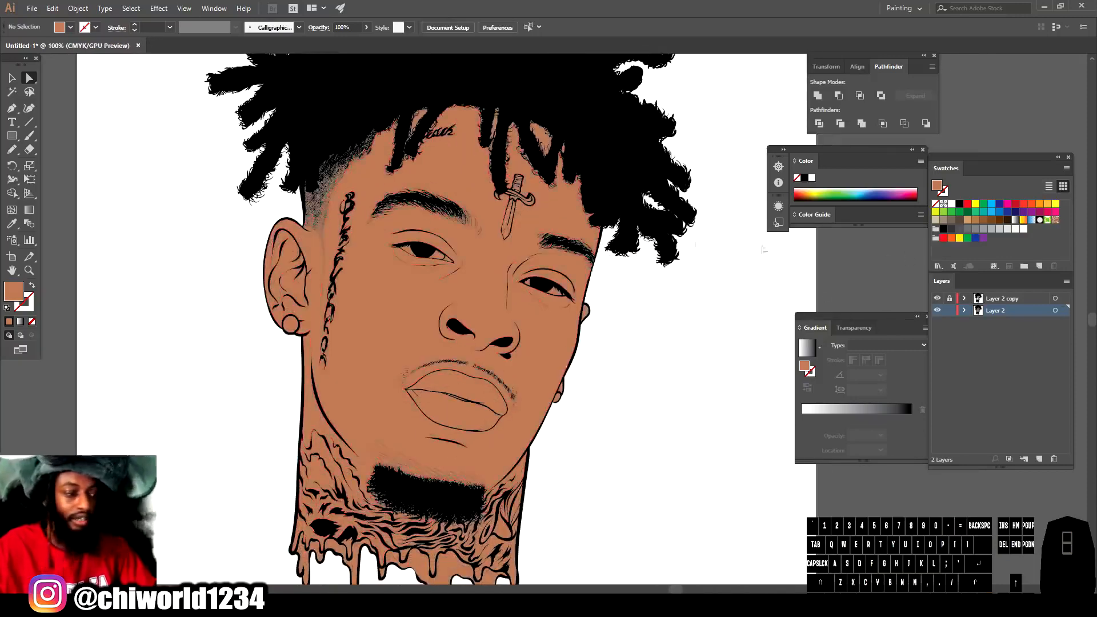
Isolate the merged face artwork group so its individual shapes can be edited.
left_click(12, 78)
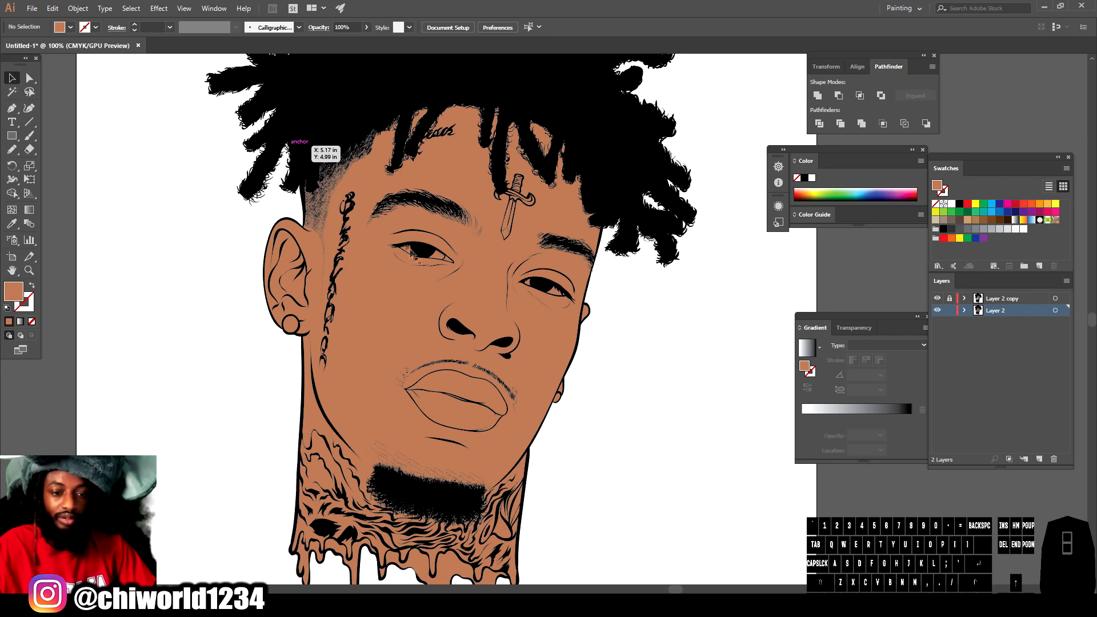
scroll(406, 253, "up", 3)
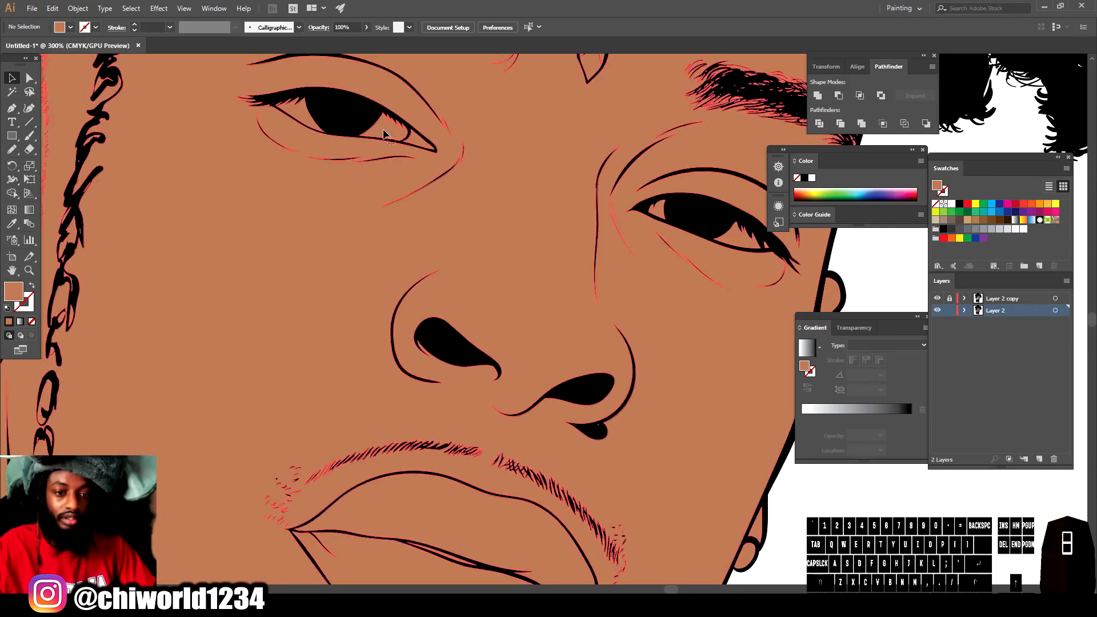
left_click(383, 133)
right_click(383, 134)
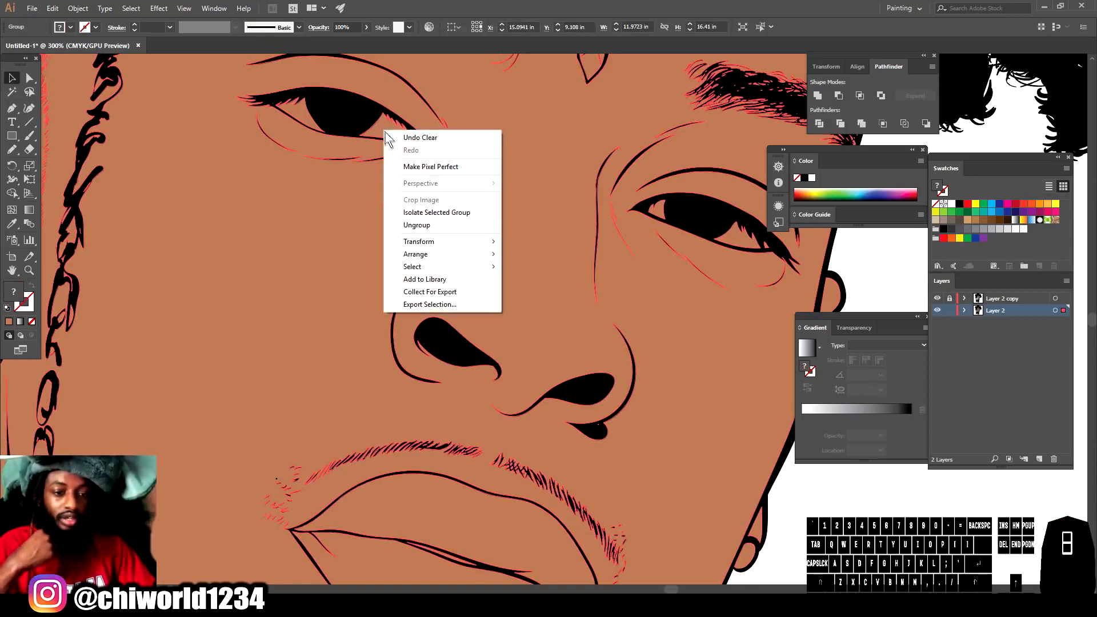
left_click(433, 212)
Fill the four eyeball areas beside the irises of both eyes with white.
left_click(377, 130)
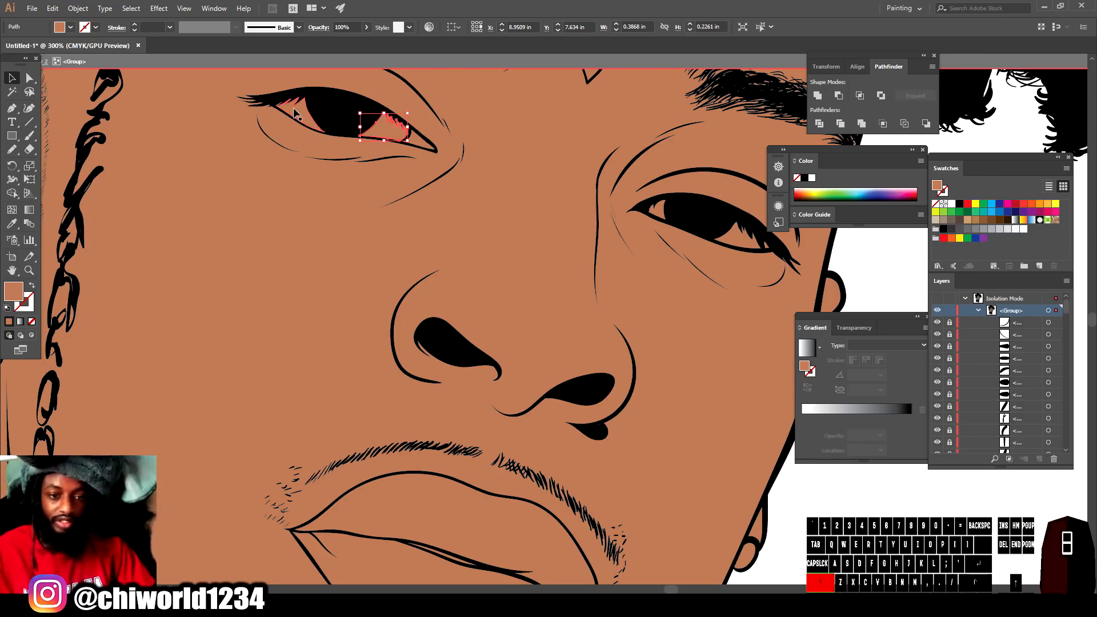
left_click(659, 213, "shift")
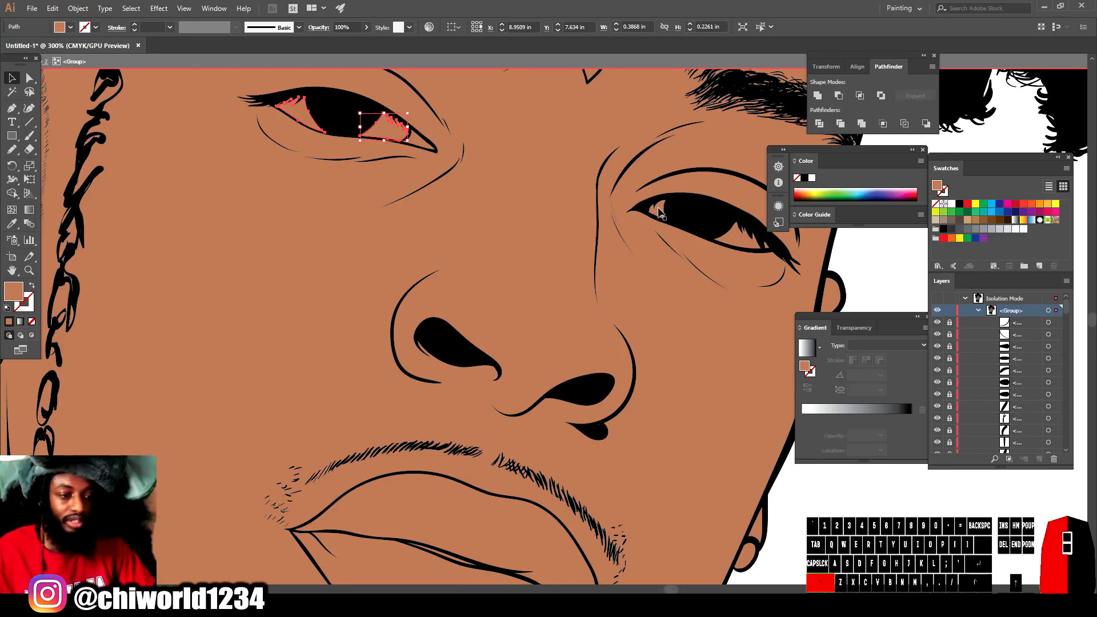
left_click(766, 247, "shift")
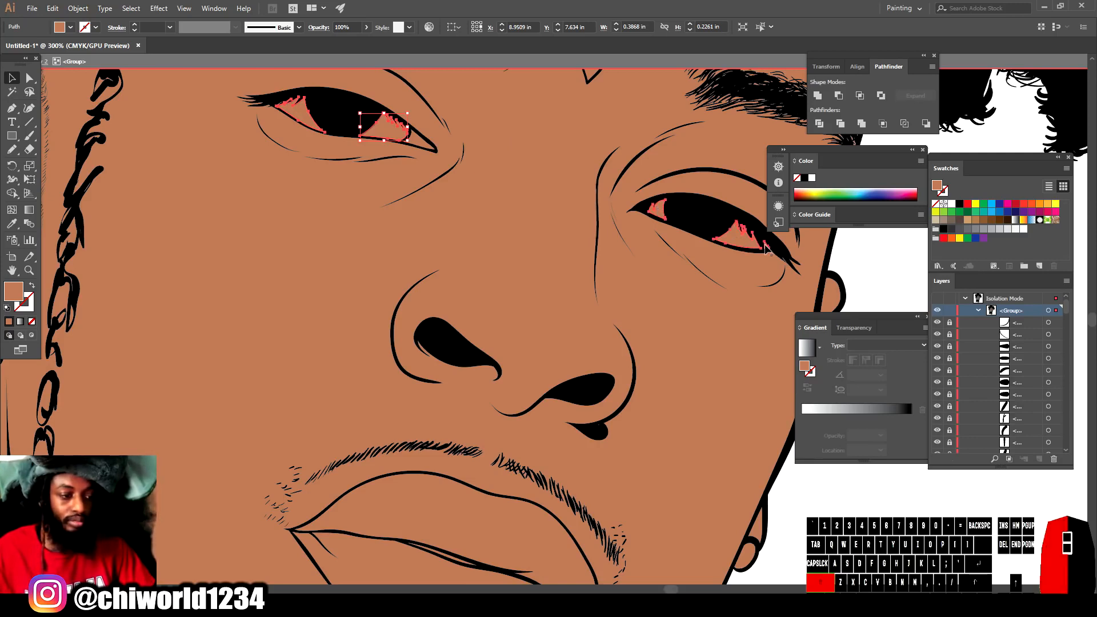
left_click(1023, 230)
key("ctrl+shift+a")
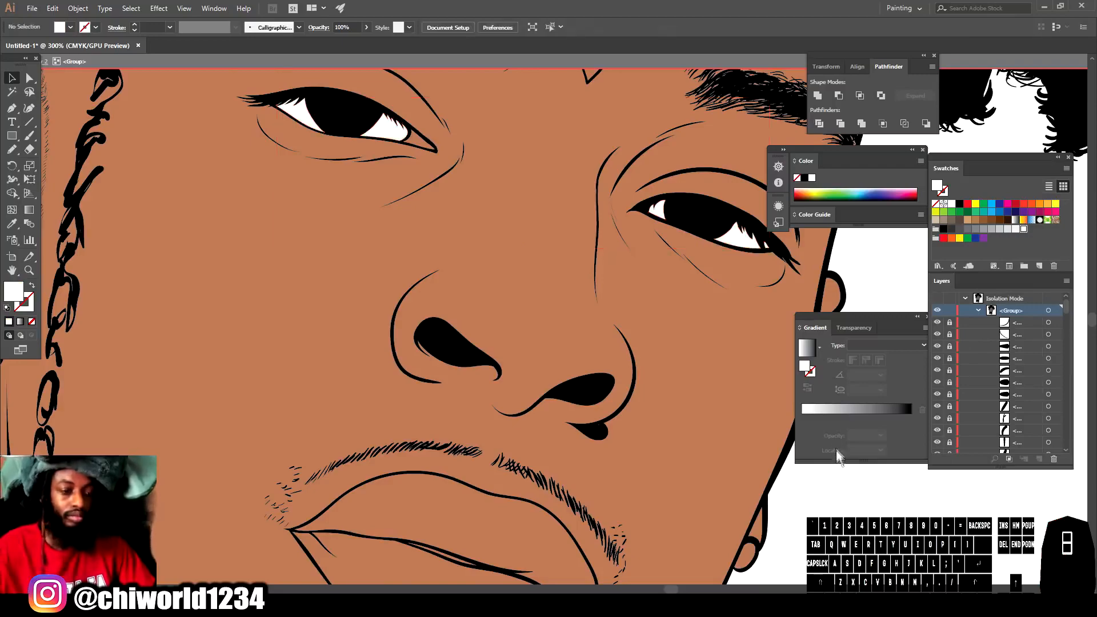
Fill the round earrings on both ears with light grey.
key("ctrl+0")
key("ctrl+plus")
key("ctrl+plus")
key("ctrl+plus")
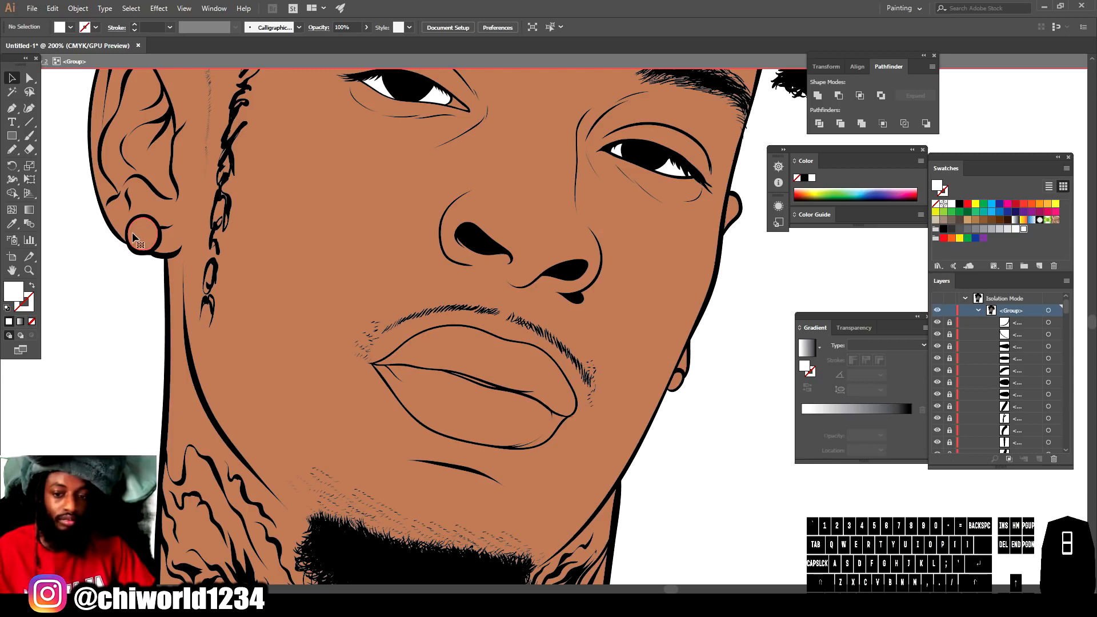
left_click(135, 239)
left_click(675, 380, "shift")
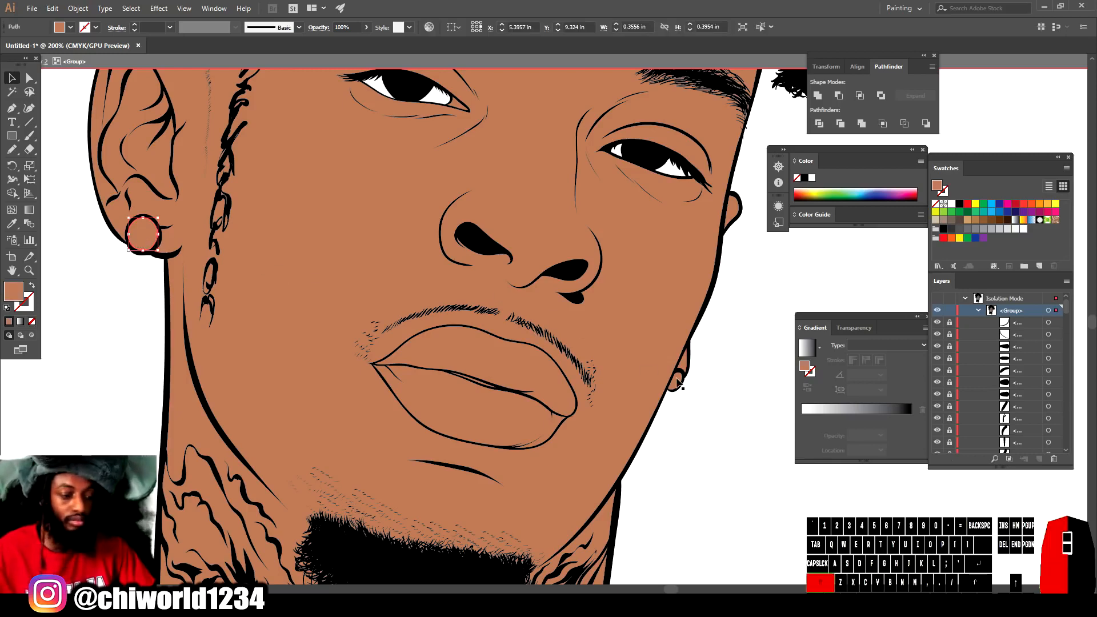
left_click(1008, 229)
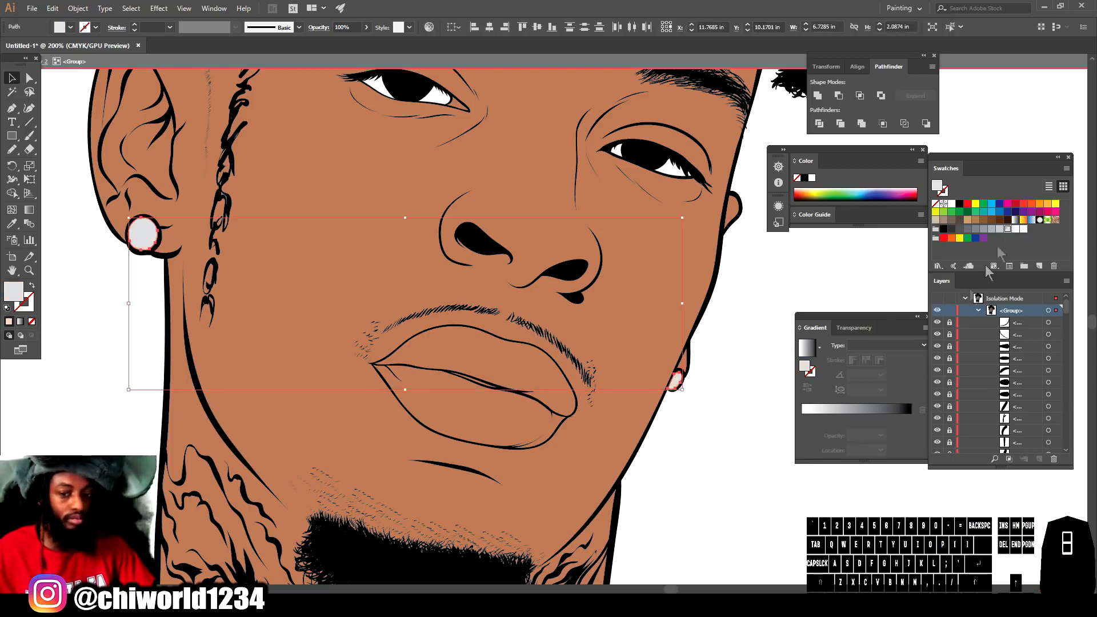
left_click(743, 479)
Fill the three drip shapes below the neck with a very dark red of hue 2°, saturation 86% and brightness 19%.
scroll(562, 348, "down", 10)
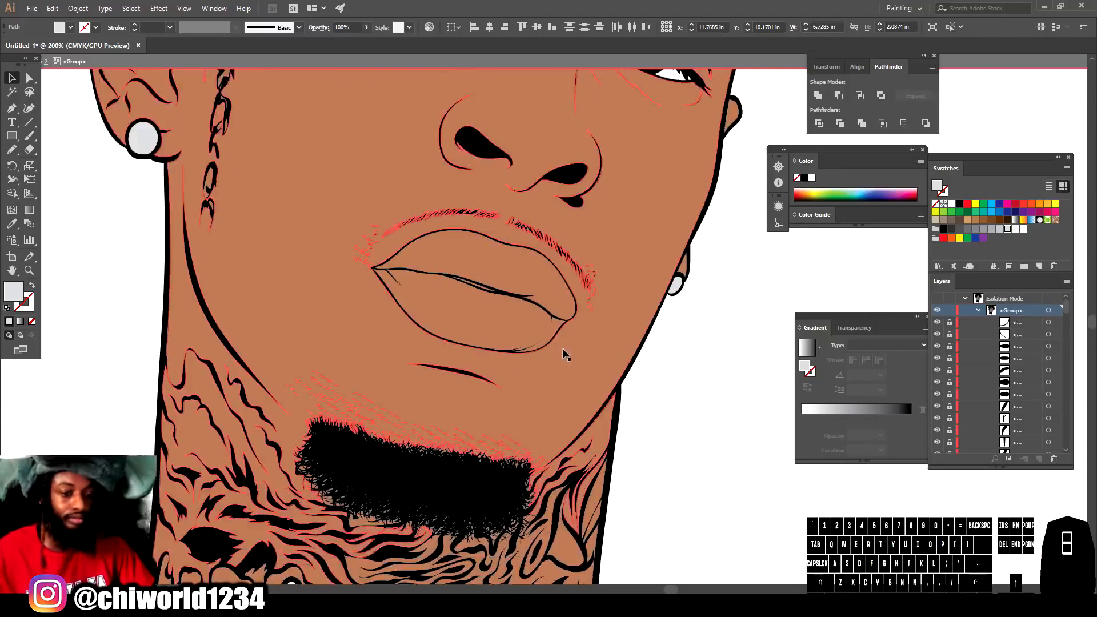
scroll(445, 462, "down", 2)
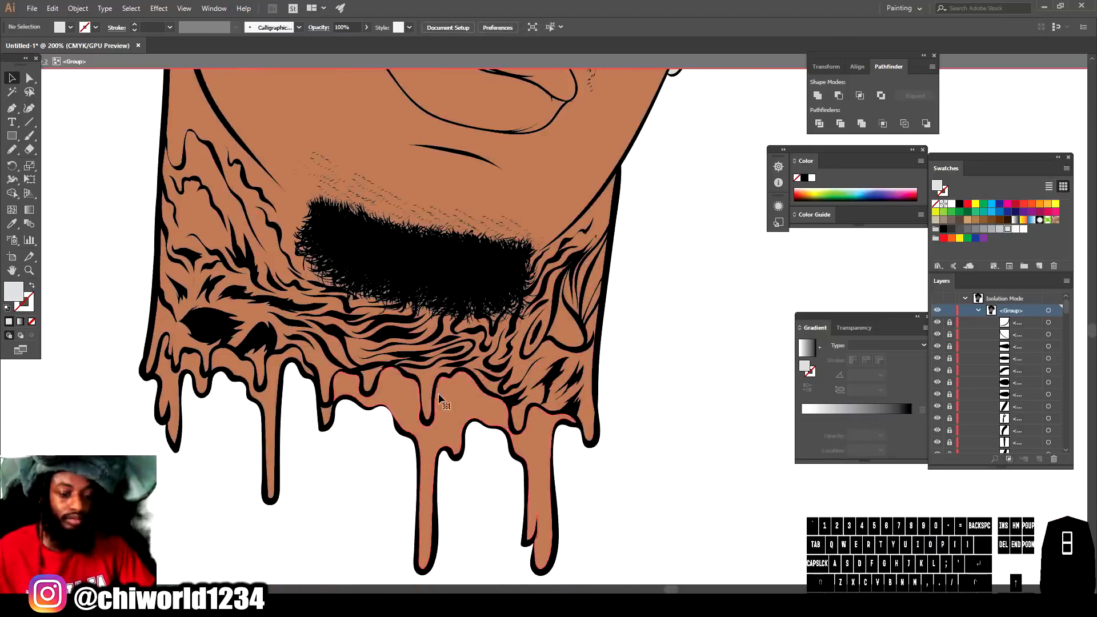
left_click(438, 394)
left_click(286, 362, "shift")
left_click(164, 407, "shift")
double_click(13, 292)
left_click_drag(866, 568, 866, 576)
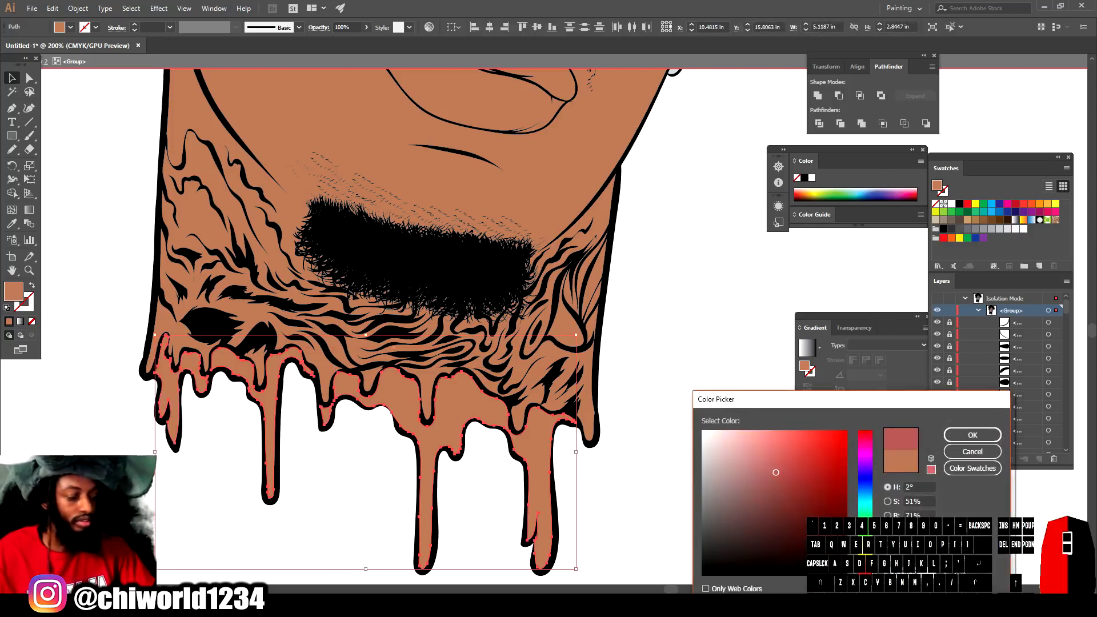
left_click(803, 542)
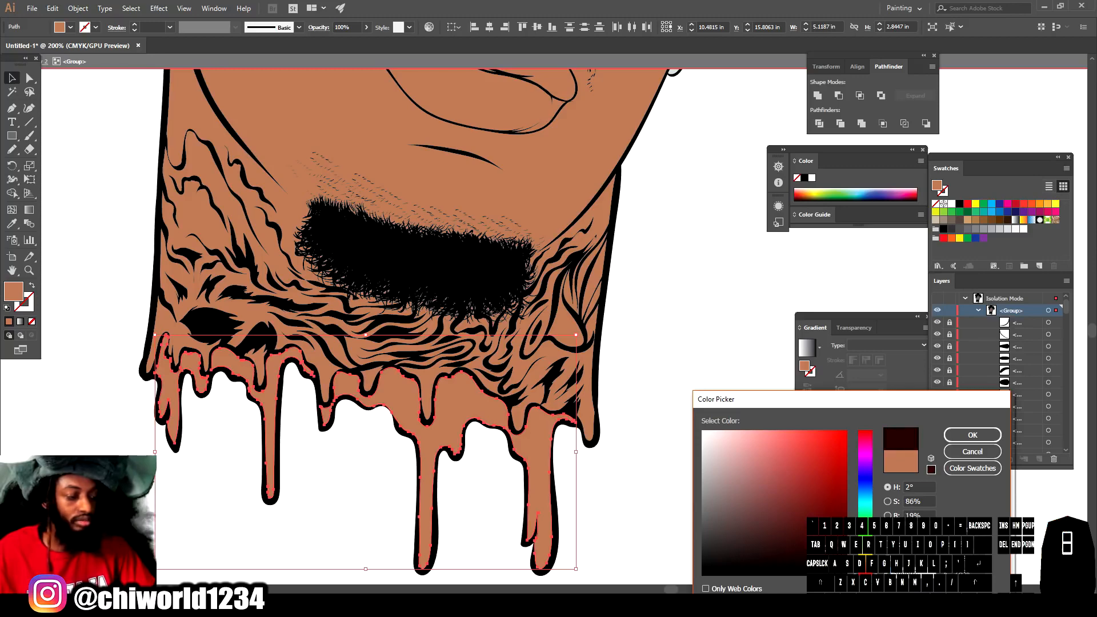
left_click(970, 438)
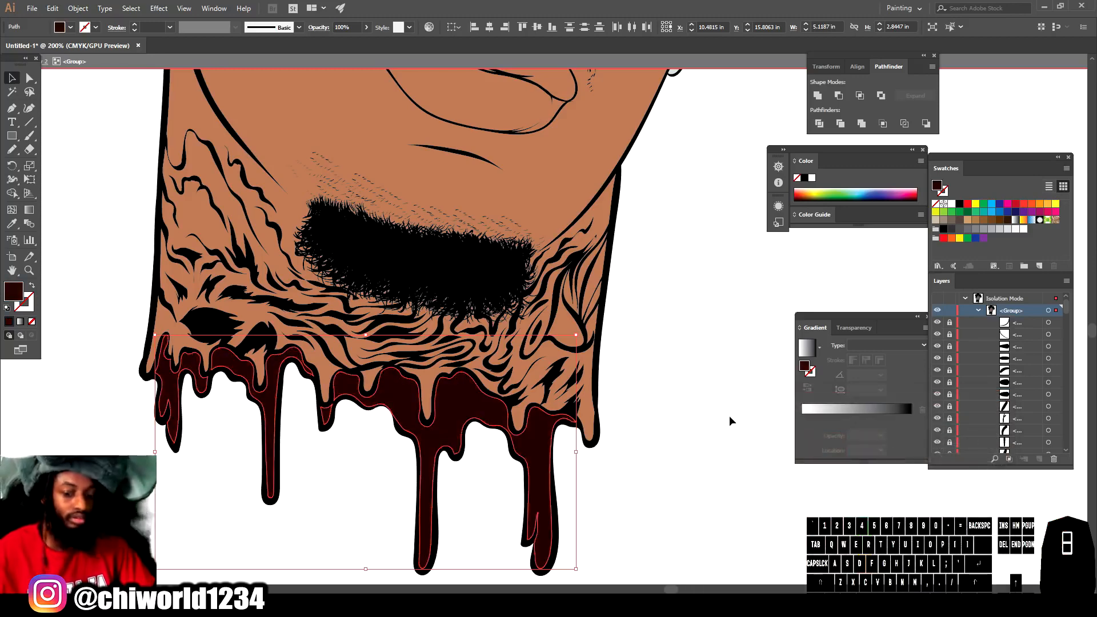
left_click(729, 417)
Fill the upper lip with a muted reddish brown of about hue 9°, saturation 49% and brightness 60%.
key("ctrl+minus")
key("ctrl+minus")
key("ctrl+minus")
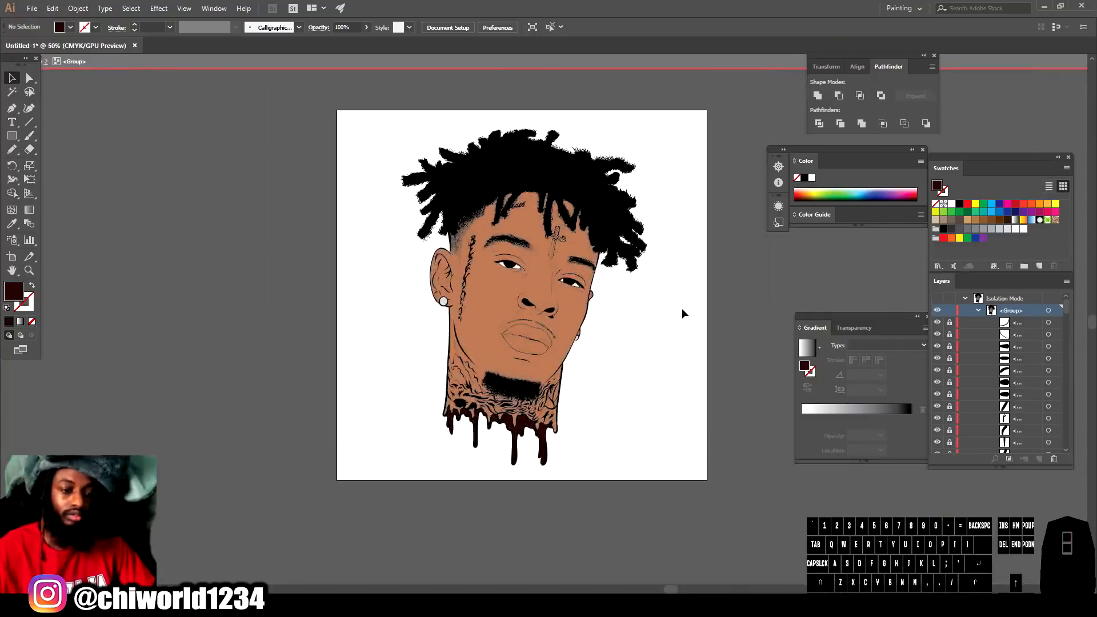
key("ctrl+plus")
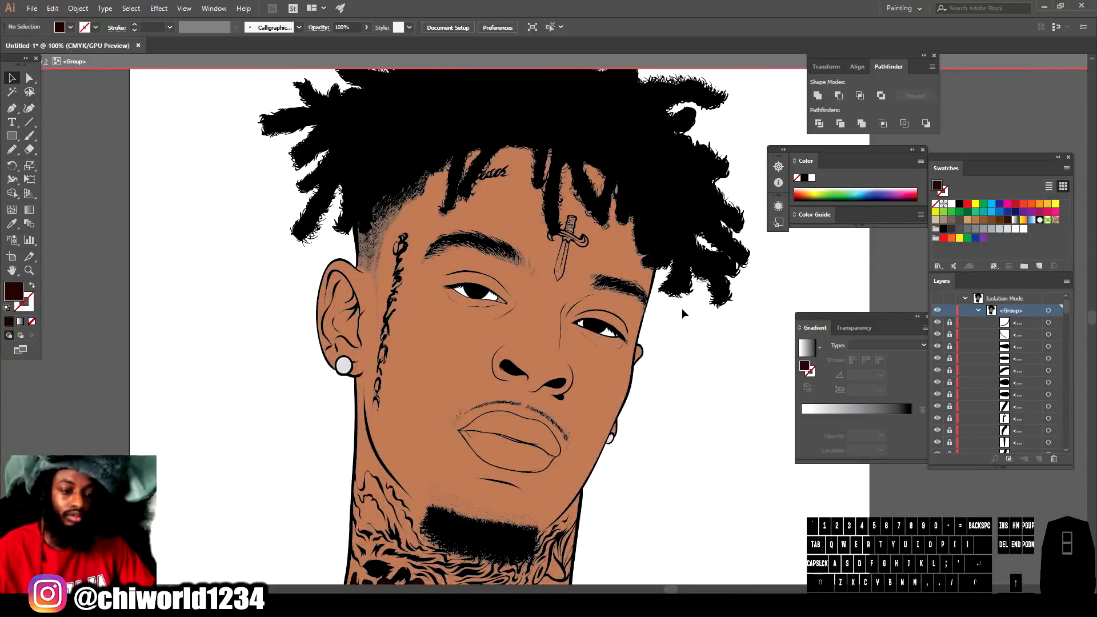
key("ctrl+plus")
key("ctrl+plus")
key("ctrl+plus")
scroll(593, 297, "down", 4)
left_click(510, 303)
left_click(514, 306)
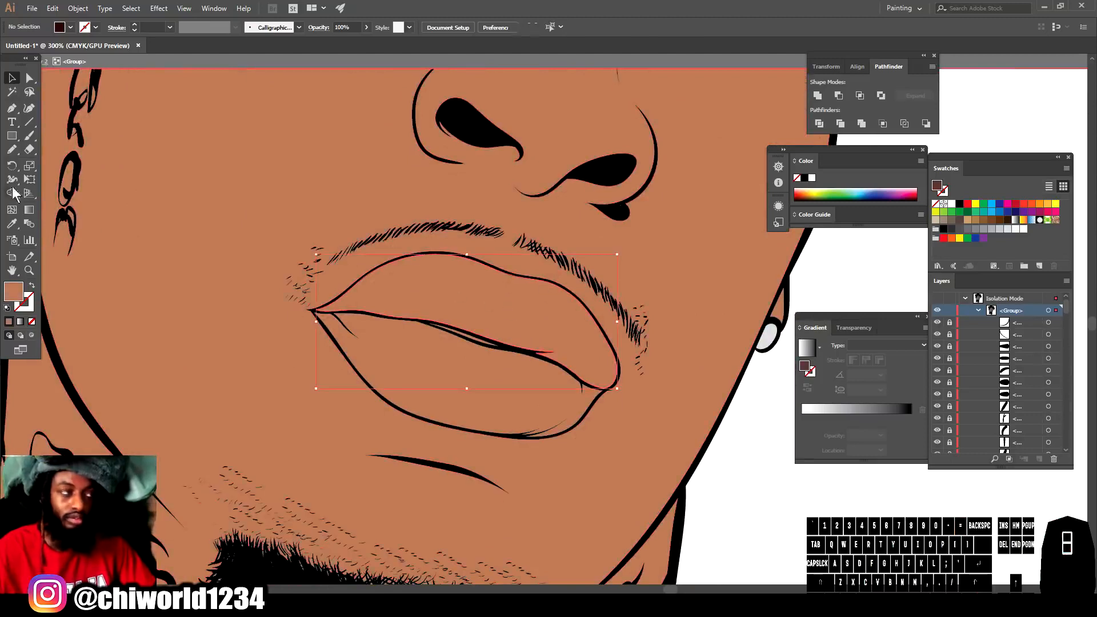
left_click(21, 294)
double_click(21, 294)
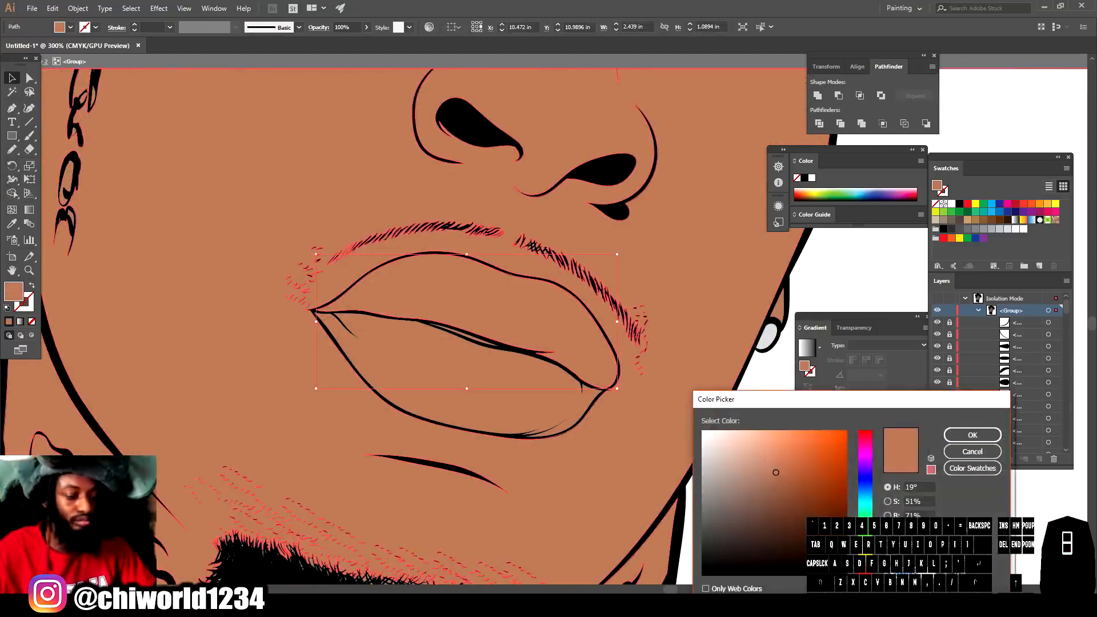
left_click_drag(776, 472, 790, 499)
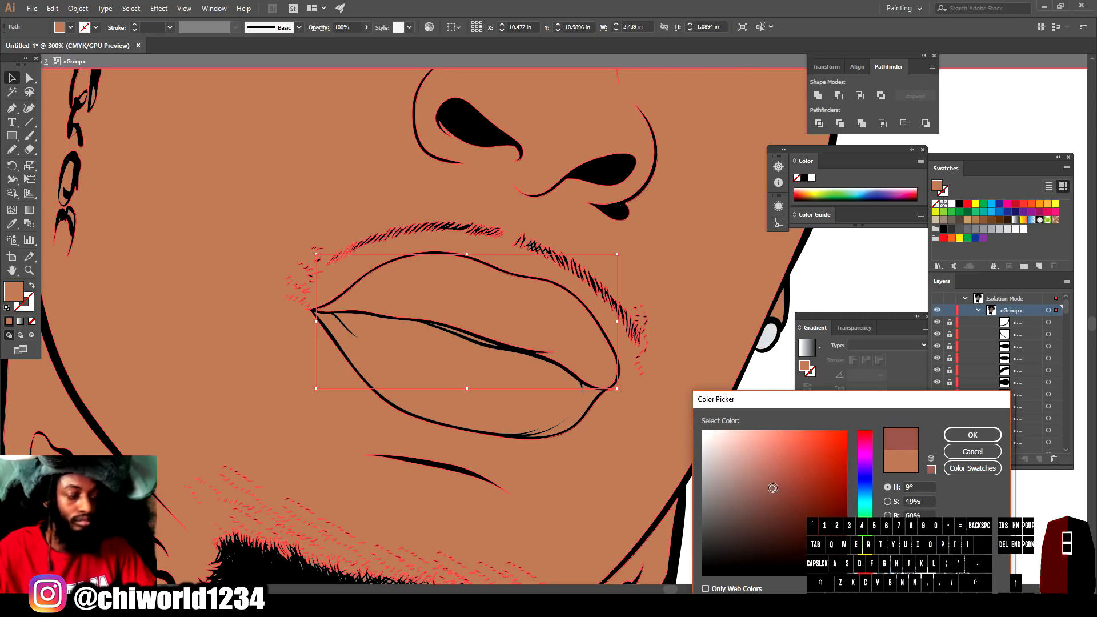
left_click(972, 435)
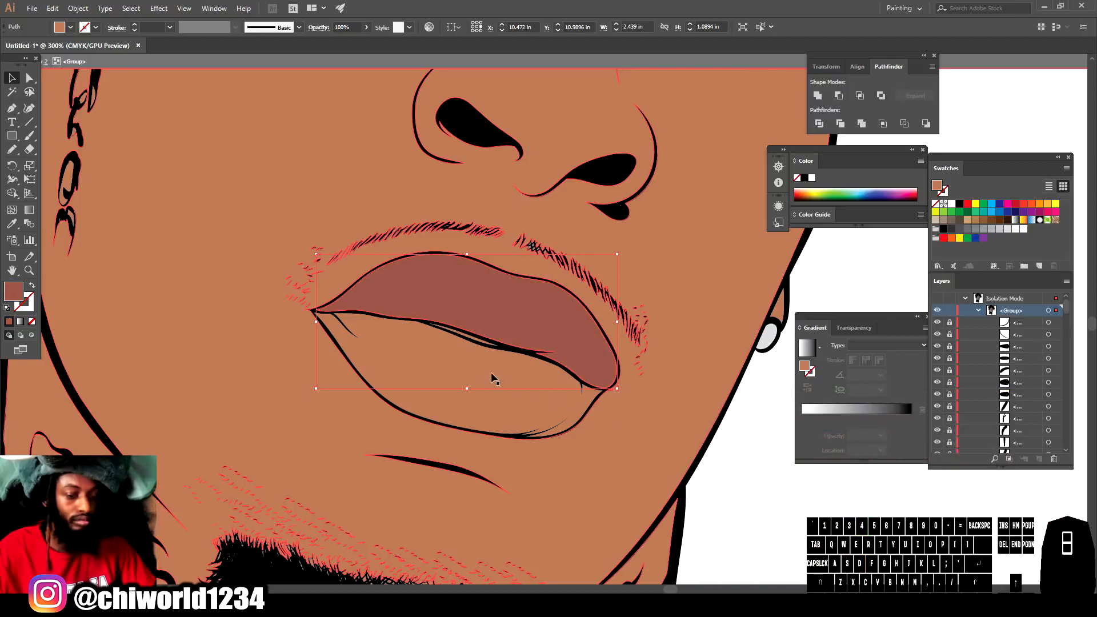
Fill the lower lip with a light salmon pink of about hue 8° and saturation 43%.
left_click(492, 379)
double_click(21, 294)
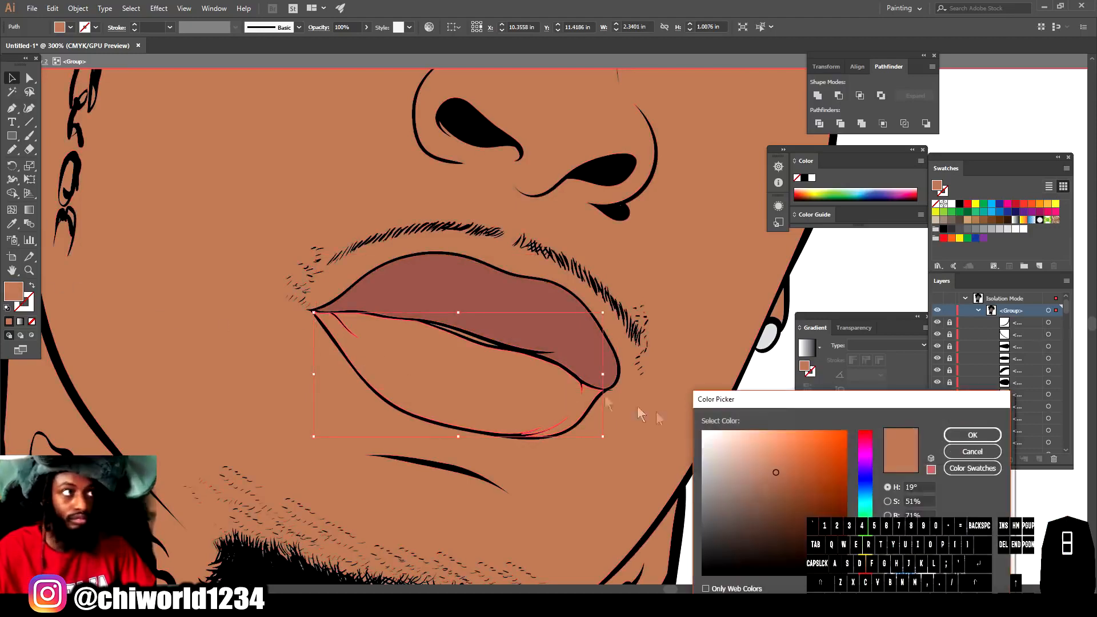
left_click_drag(866, 566, 866, 573)
left_click_drag(783, 490, 770, 449)
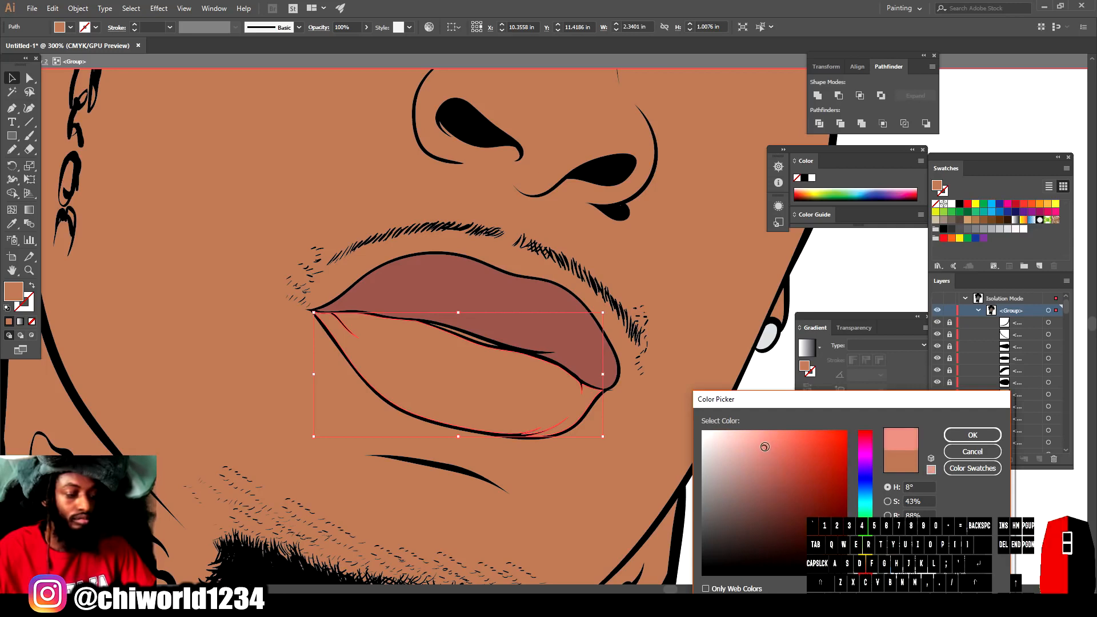
left_click(973, 436)
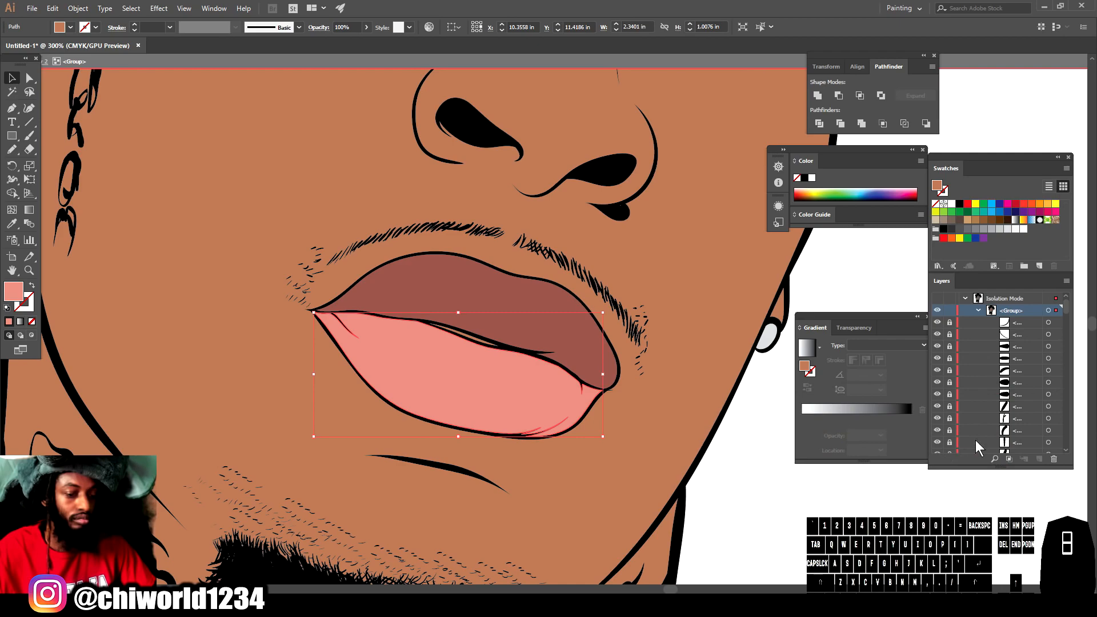
left_click(794, 511)
Colour the inner corner of the eye on the earring-lobe side with the pink sampled from the lower lip.
key("ctrl+minus")
key("ctrl+minus")
key("ctrl+minus")
key("ctrl+minus")
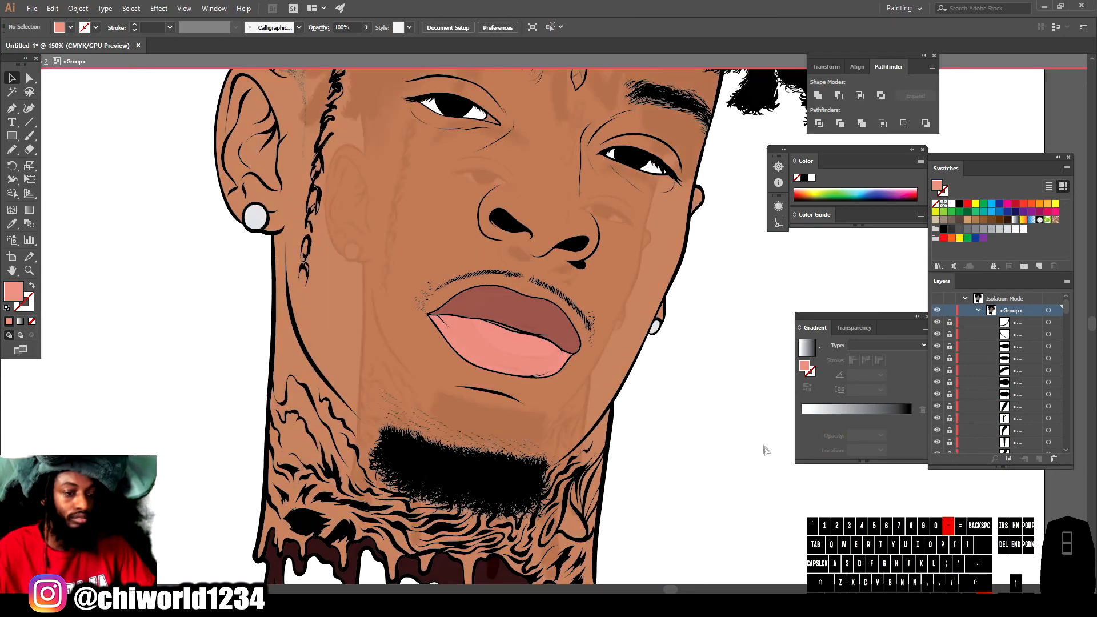
key("ctrl+plus")
key("ctrl+plus")
key("ctrl+plus")
key("ctrl+plus")
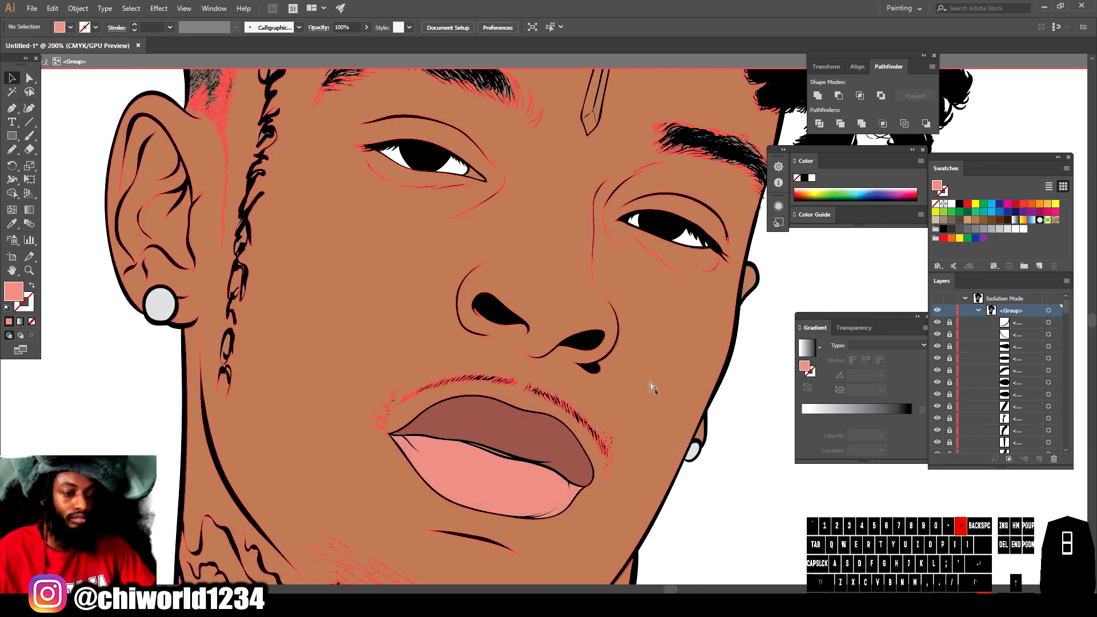
left_click(436, 103)
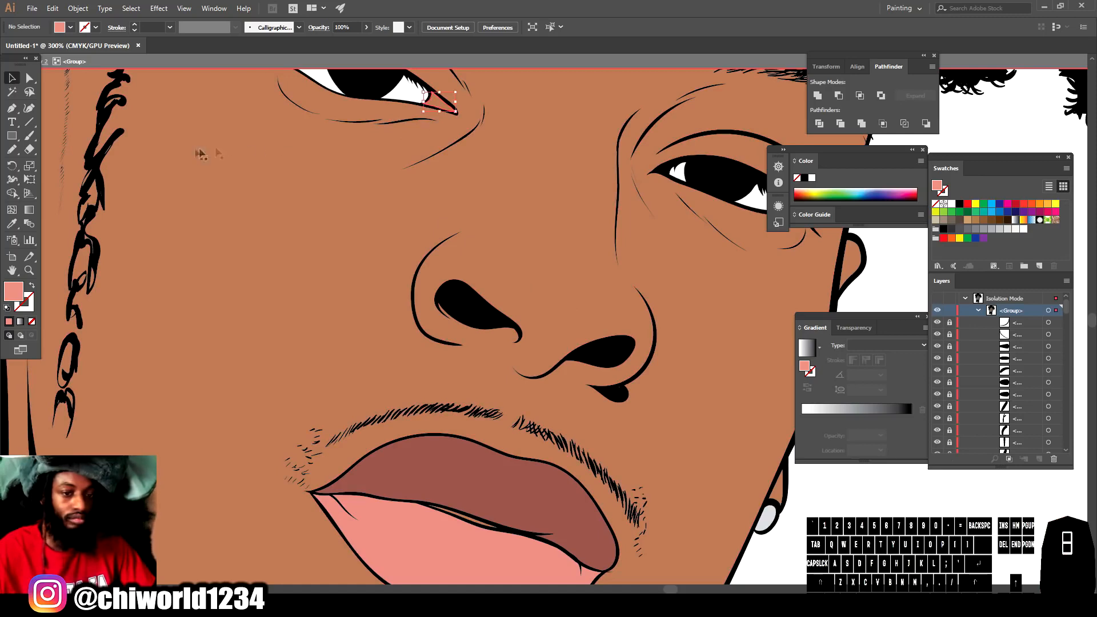
left_click(12, 224)
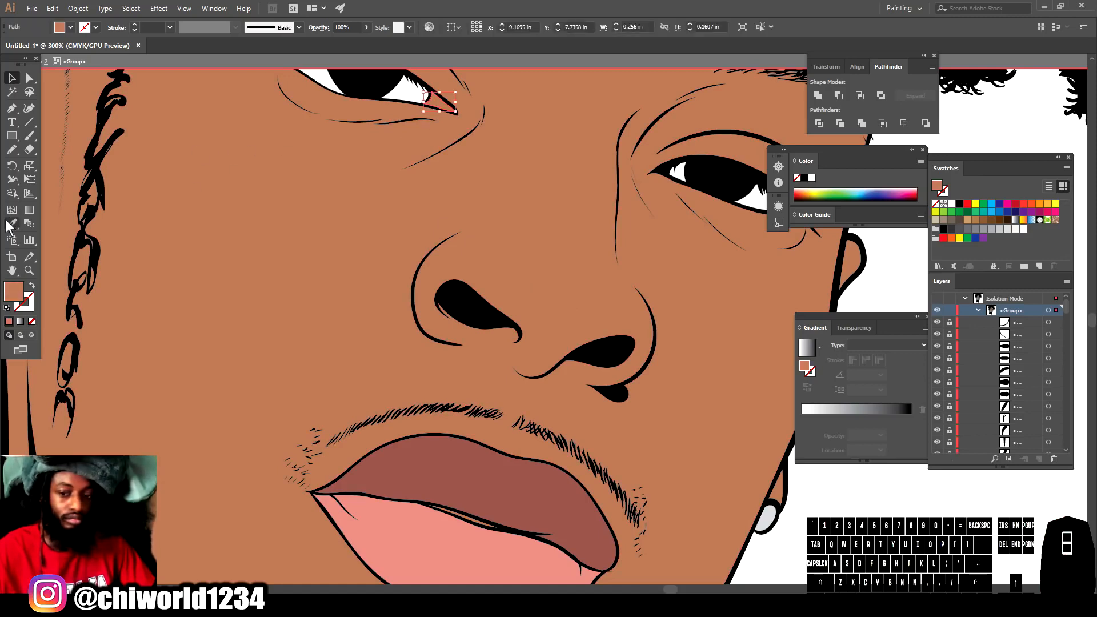
left_click(448, 529)
key("v")
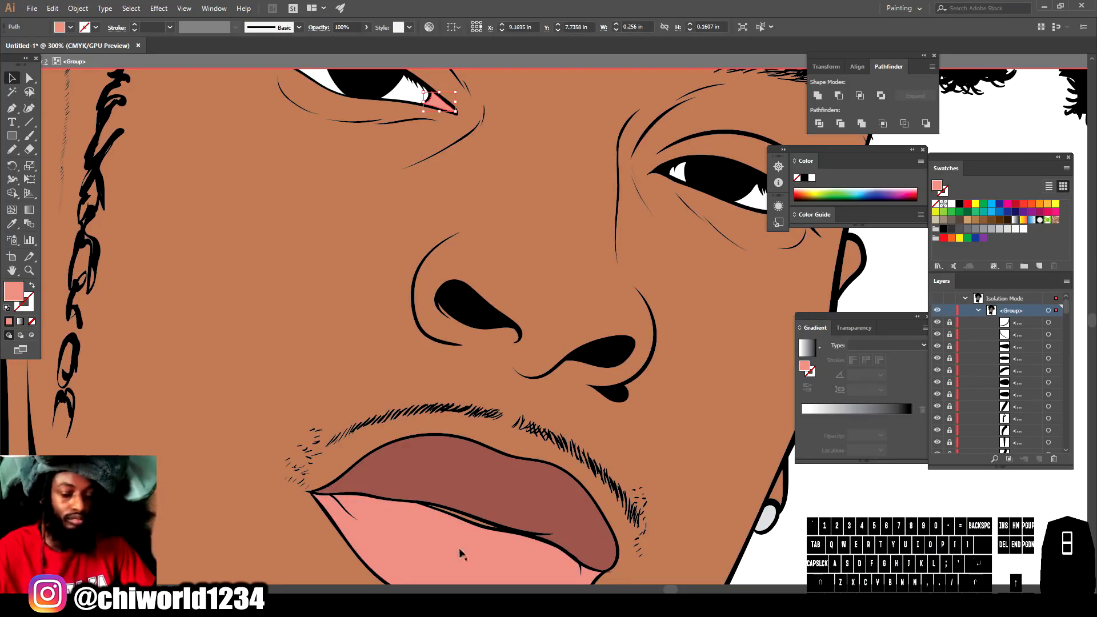
Fill the small gap between the lips with white and leave the group's isolation mode.
left_click(478, 527)
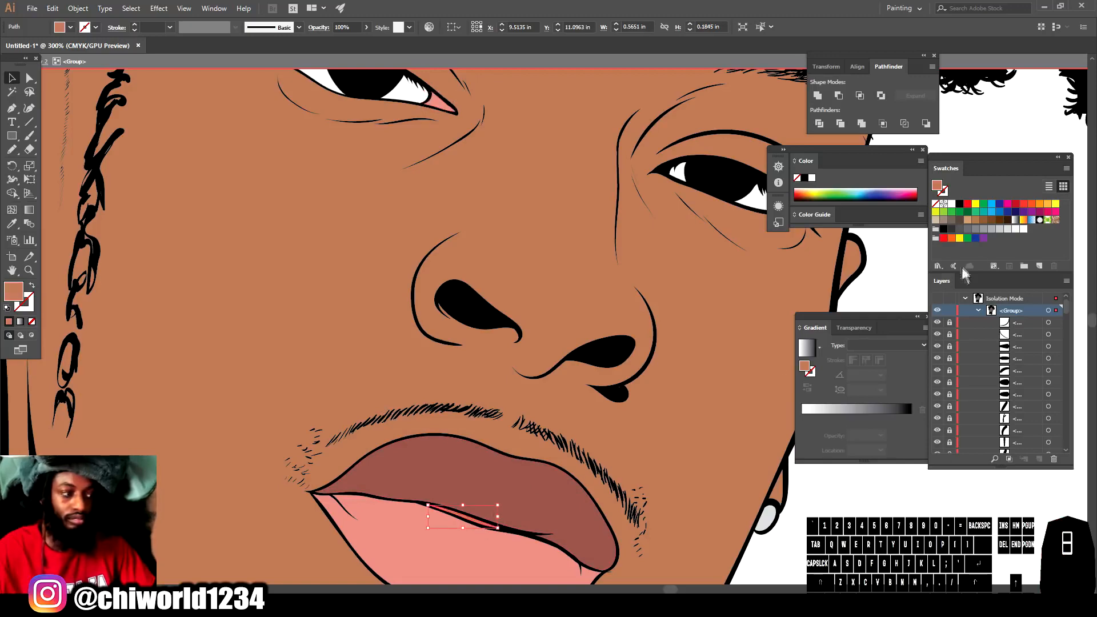
left_click(1023, 229)
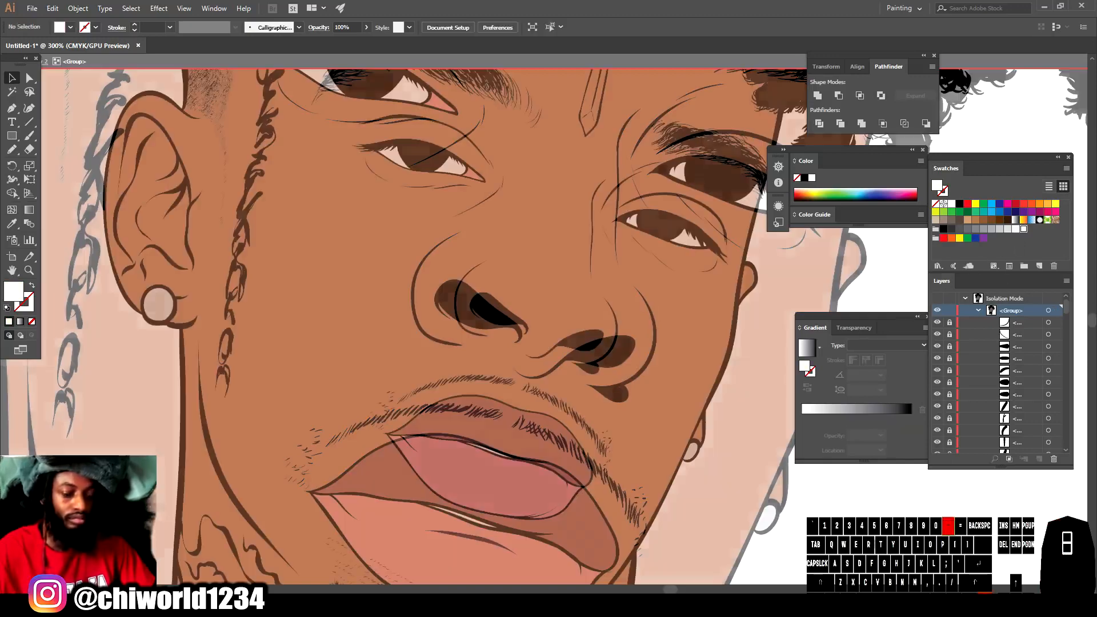
key("ctrl+minus")
key("ctrl+minus")
key("ctrl+minus")
key("ctrl+minus")
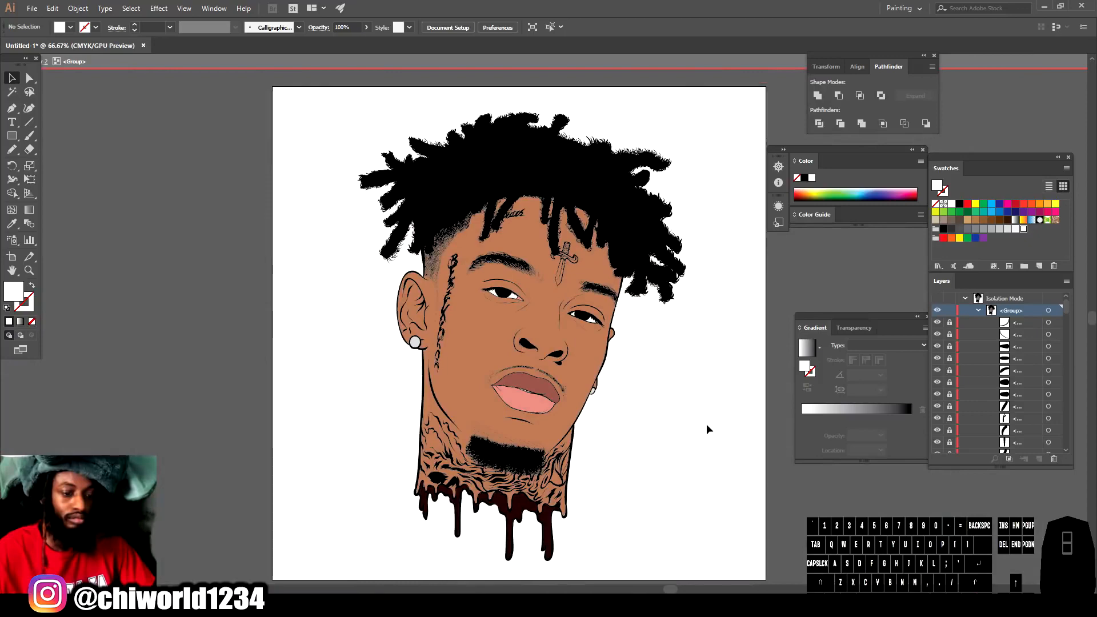
key("ctrl+plus")
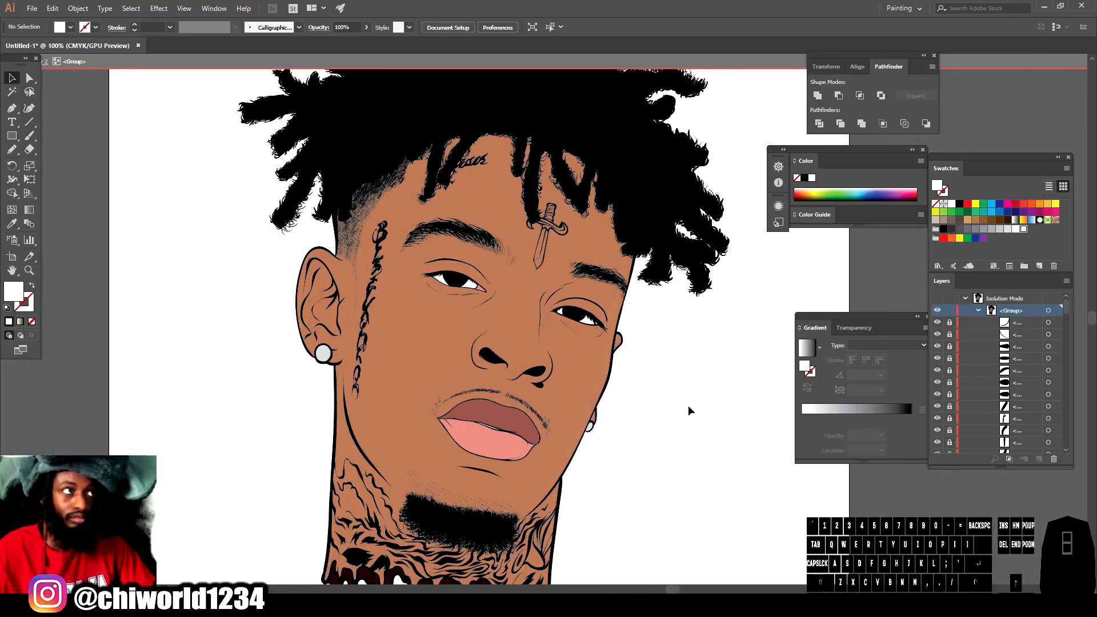
key("ctrl+minus")
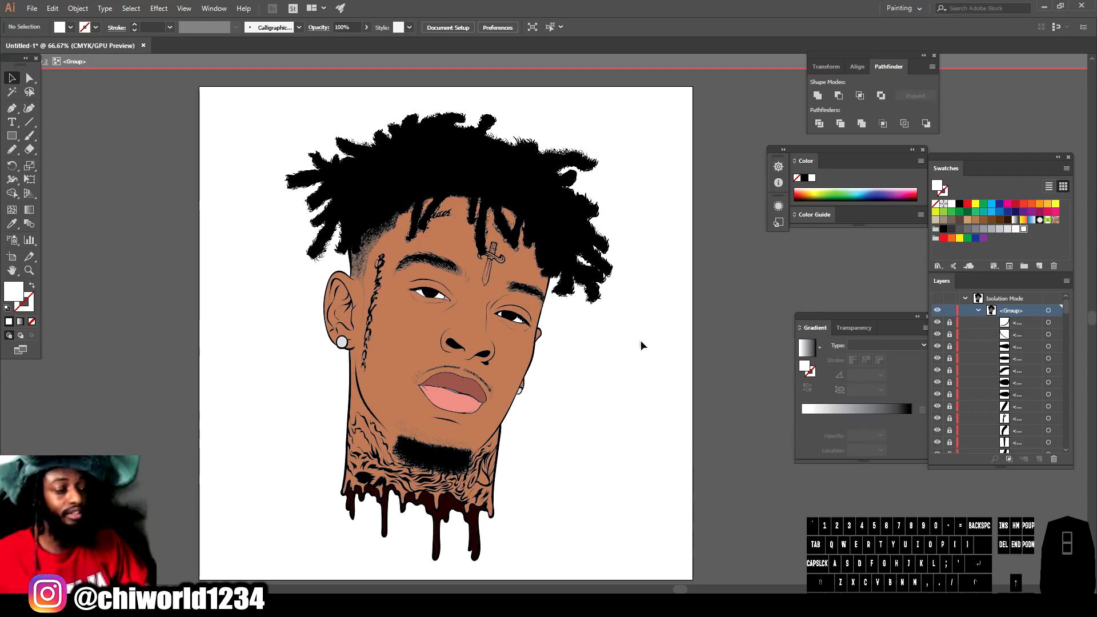
double_click(719, 493)
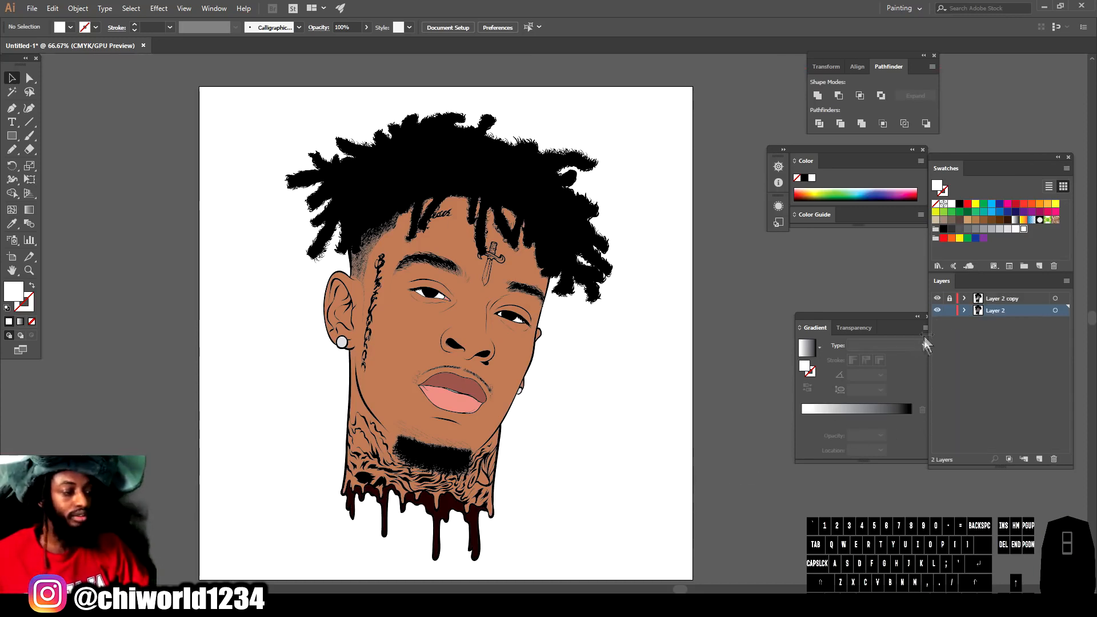
Lock Layer 2 and add a new layer directly above it for the shading.
left_click(951, 311)
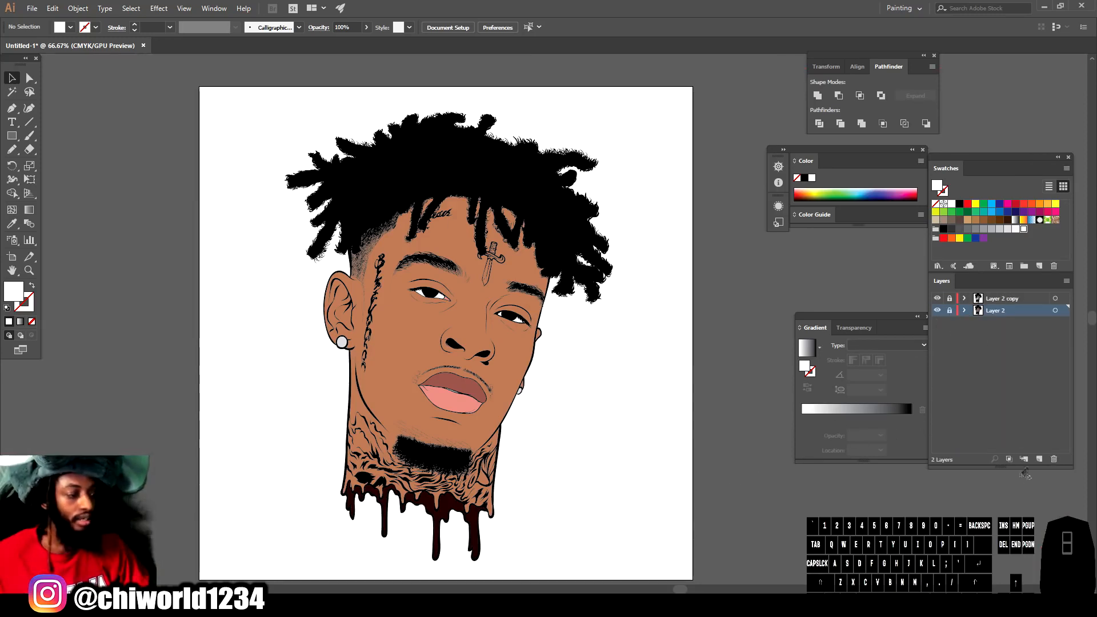
left_click(1039, 459)
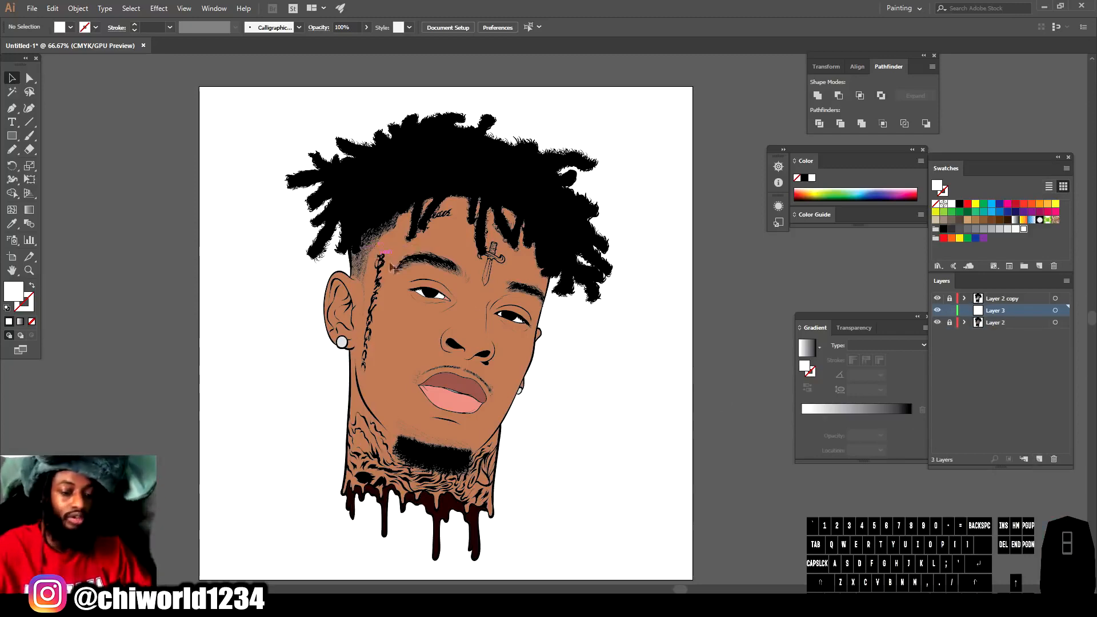
Sample the skin tone and change the fill to a dark reddish brown of hue 11°, saturation 62% and brightness 30%.
key("ctrl+-")
key("ctrl+=")
key("ctrl+=")
key("ctrl+=")
left_click(12, 224)
left_click(504, 312)
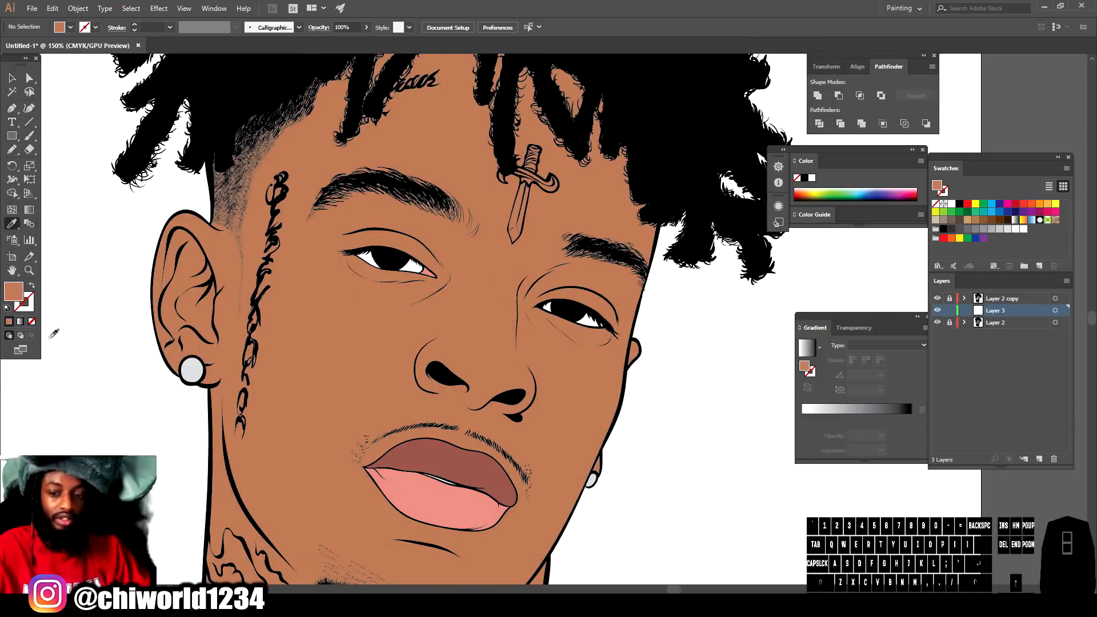
double_click(17, 297)
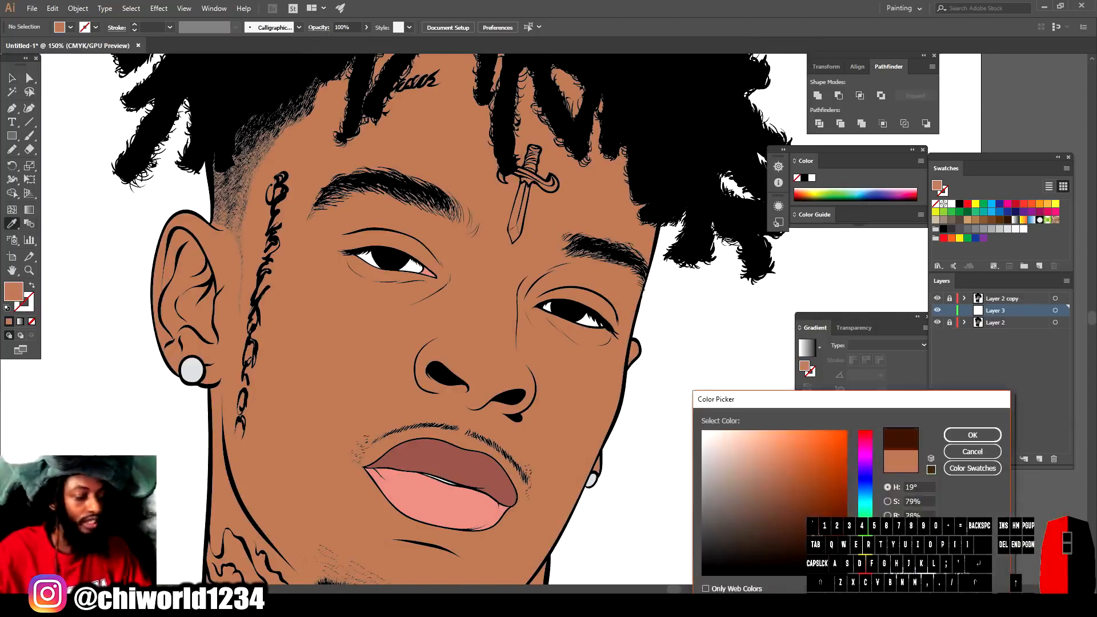
mouse_move(818, 532)
left_mouse_down()
mouse_move(796, 538)
mouse_move(792, 527)
left_mouse_up()
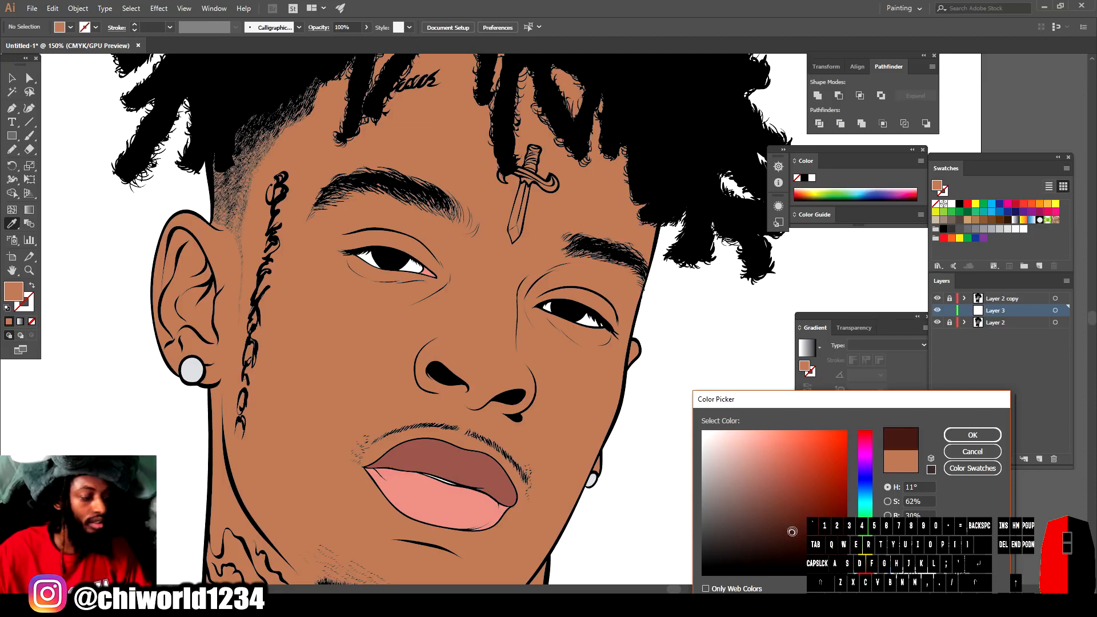
left_click_drag(792, 532, 792, 533)
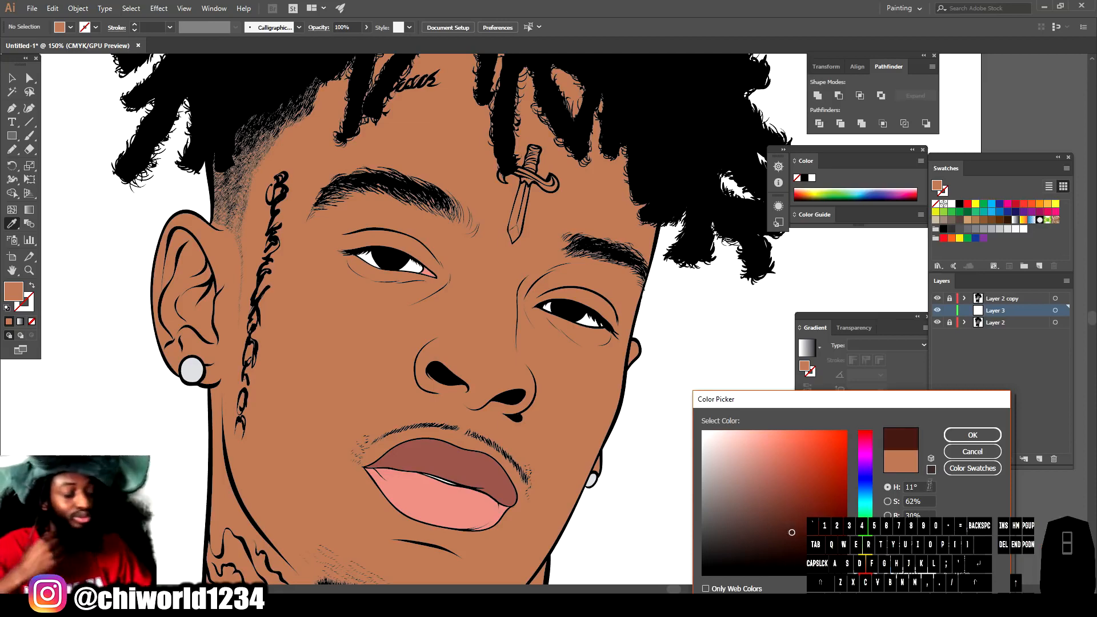
left_click(973, 436)
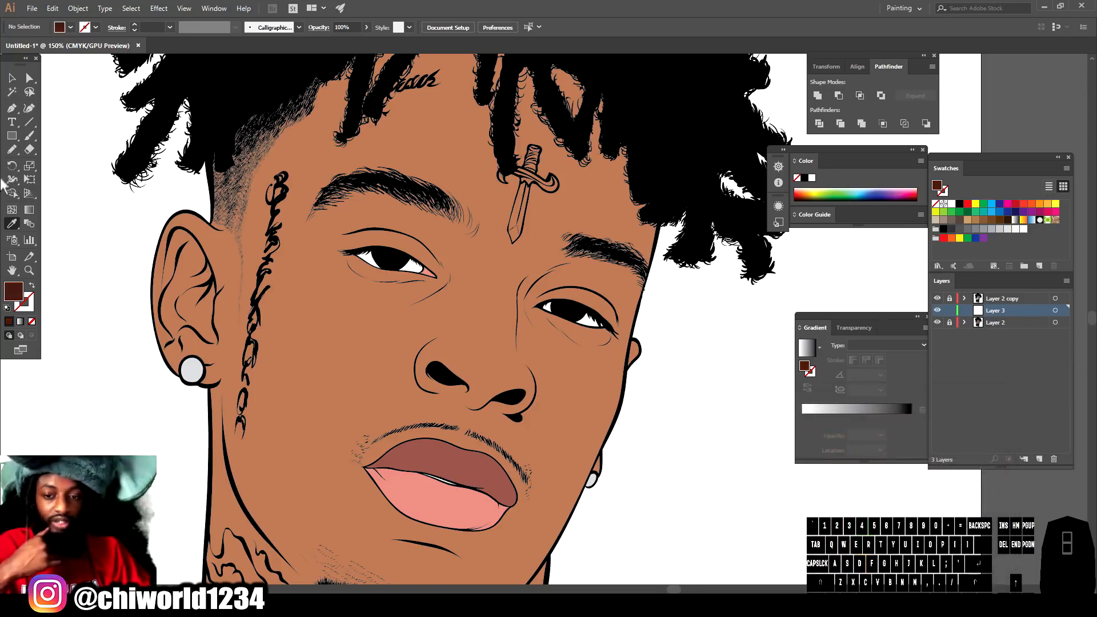
Draw a filled Pencil shadow with jagged edges under the lower lip, running across the chin and up the jaw toward the far earring.
left_click(12, 224)
scroll(128, 277, "down", 5)
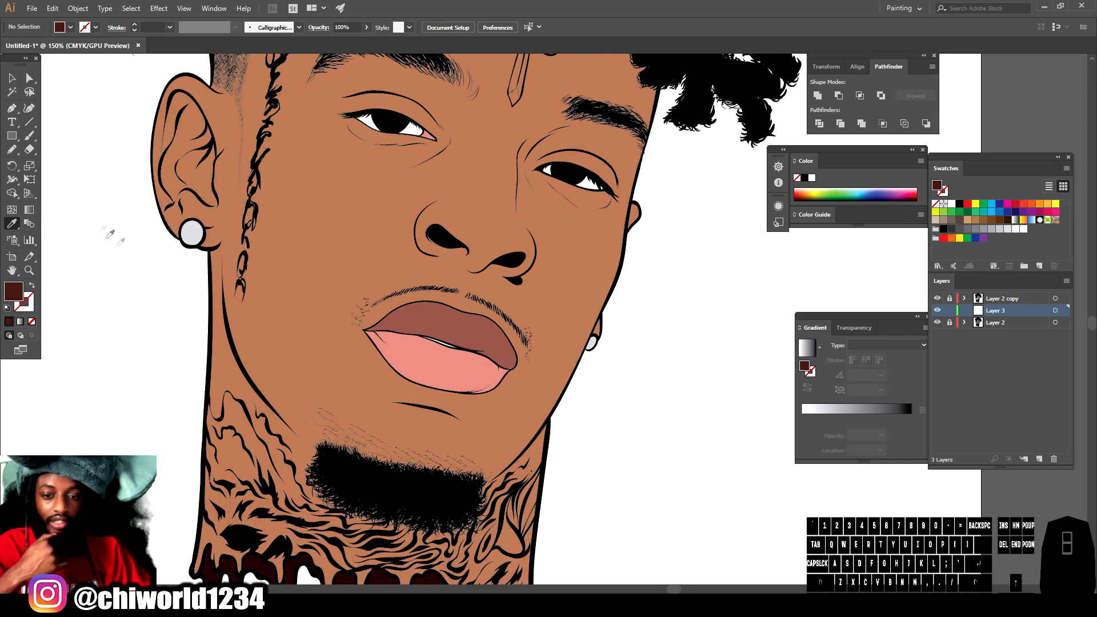
left_click(13, 152)
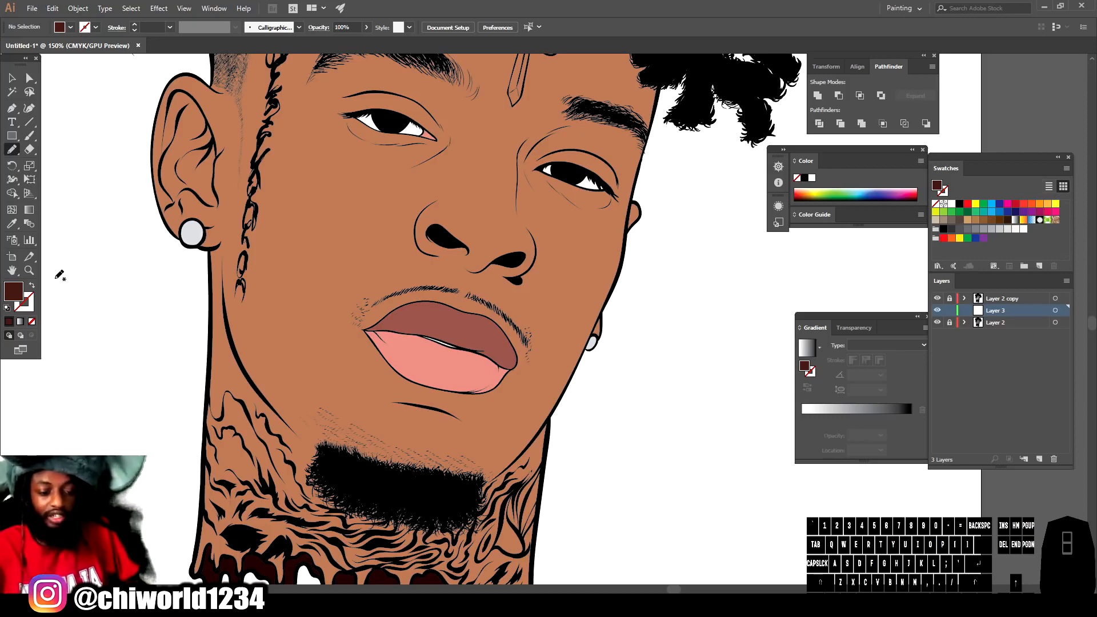
key("ctrl+minus")
key("ctrl+equal")
key("ctrl+equal")
key("ctrl+equal")
scroll(503, 381, "right", 3)
scroll(493, 369, "left", 5)
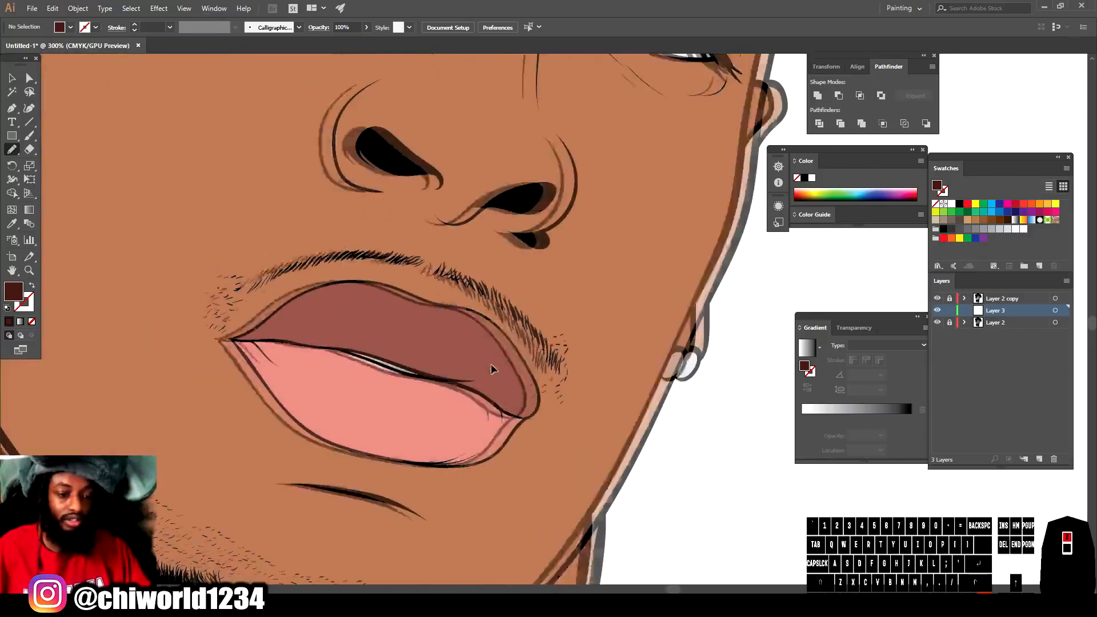
scroll(495, 355, "down", 3)
left_click(31, 138)
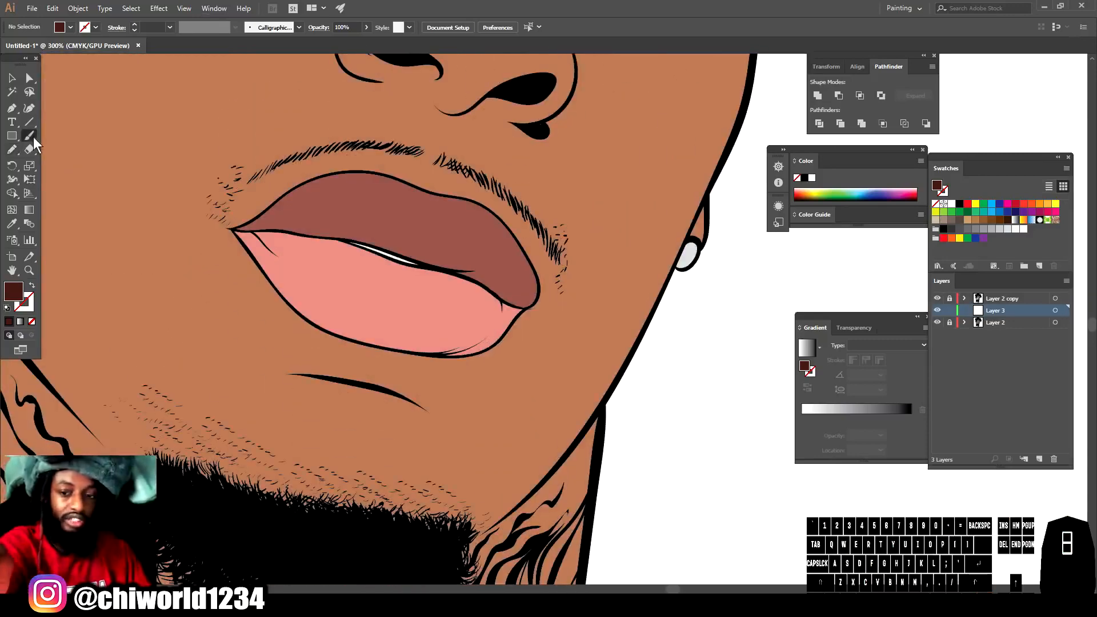
left_click(11, 151)
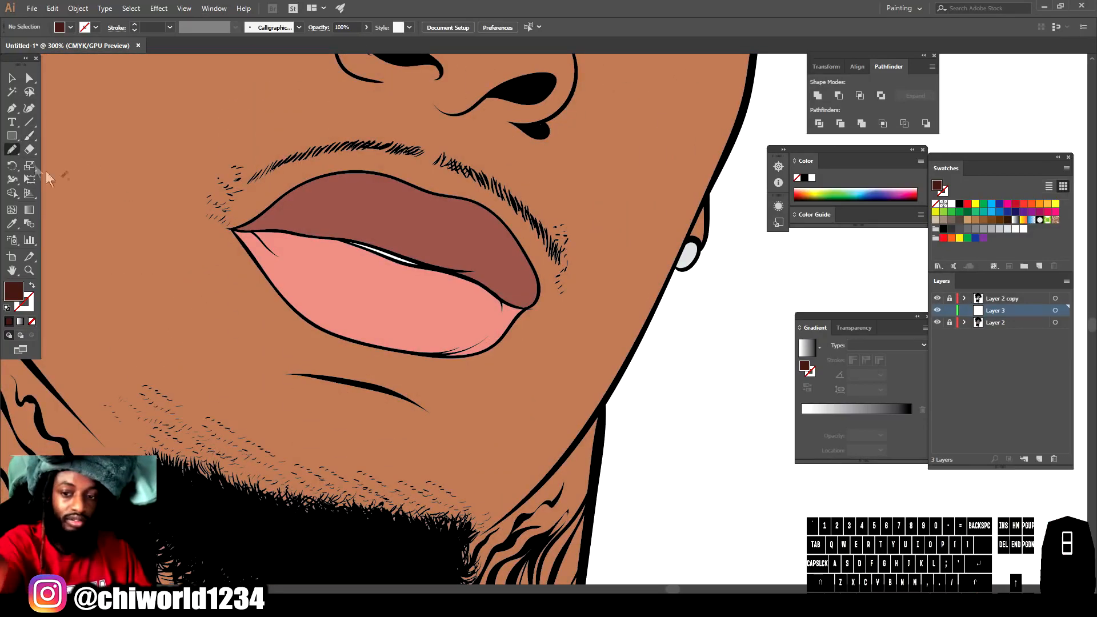
left_click_drag(320, 530, 354, 533)
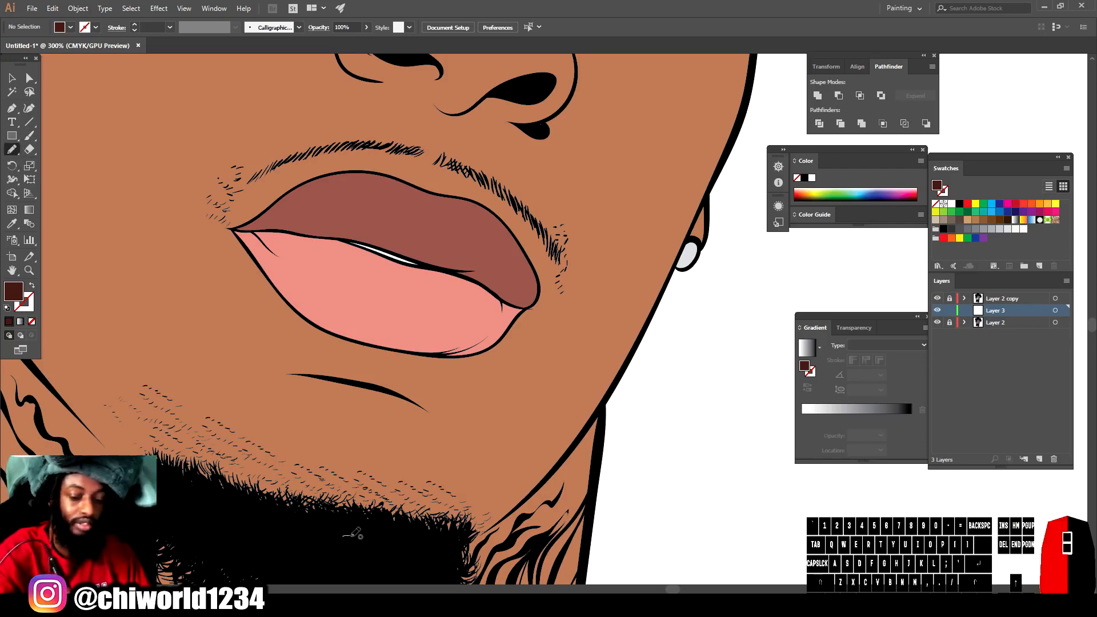
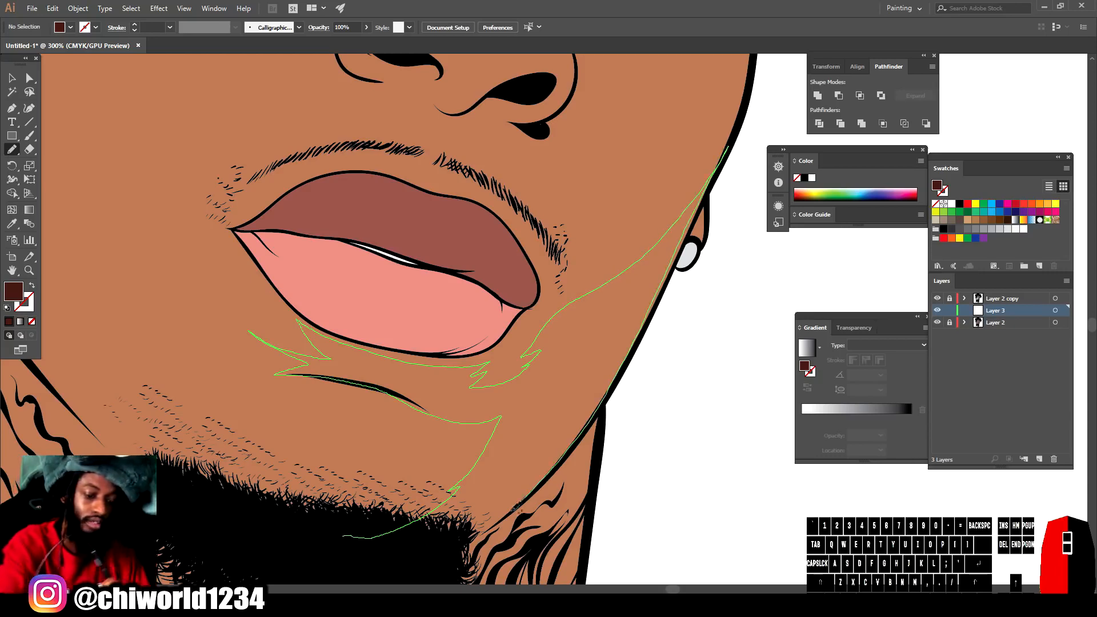
left_click_drag(319, 541, 341, 538)
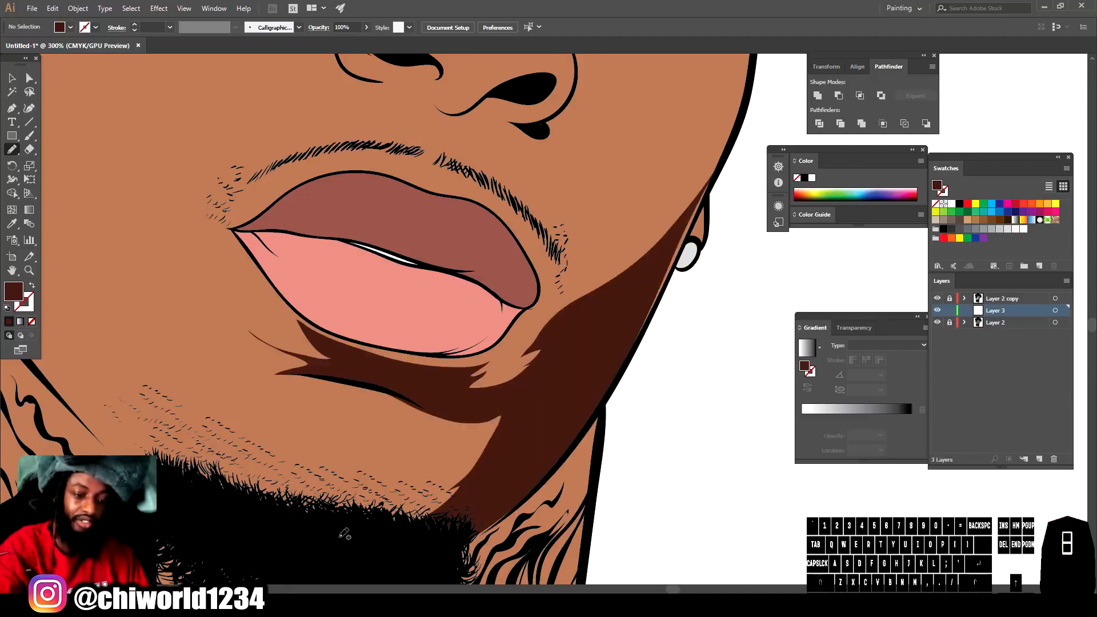
Extend the jaw shadow with a Pencil shape up the cheek, from beside the mouth corner to the face outline above the far earring.
key("ctrl+minus")
key("ctrl+minus")
key("ctrl+minus")
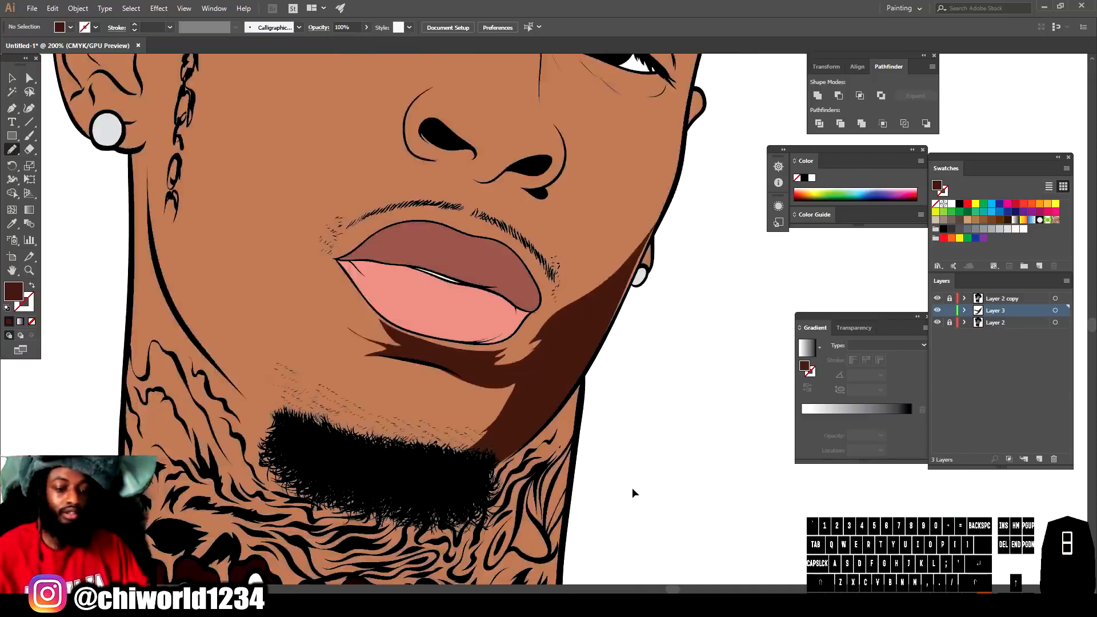
scroll(633, 487, "left", 2)
scroll(639, 477, "up", 3)
scroll(638, 483, "right", 3)
key("ctrl+equal")
key("ctrl+equal")
key("ctrl+equal")
key("ctrl+equal")
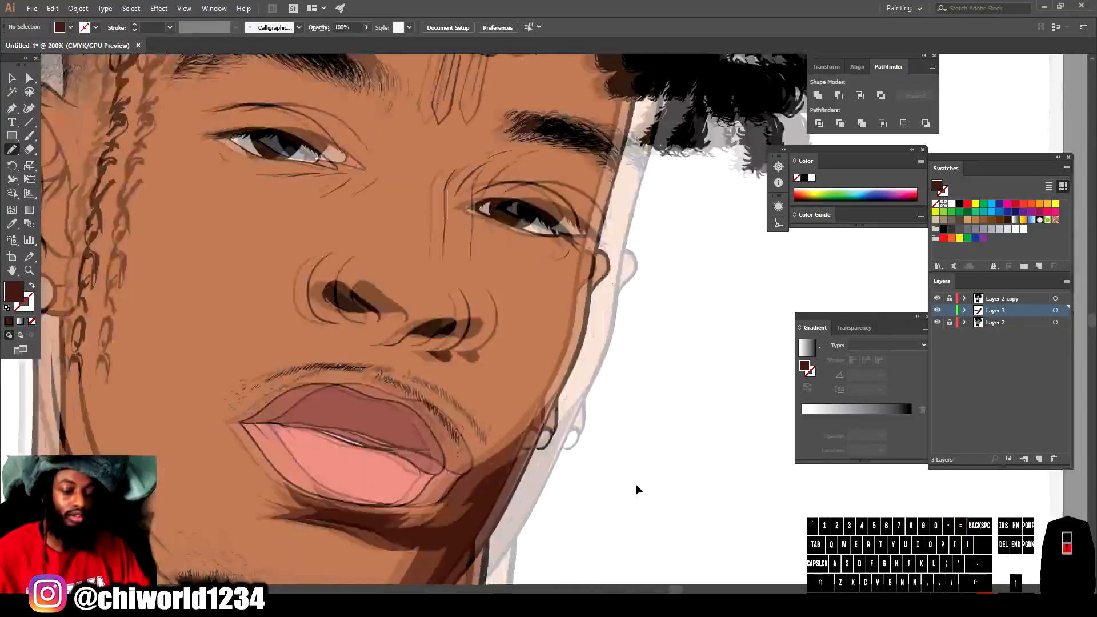
scroll(608, 486, "down", 3)
left_click_drag(392, 467, 387, 533)
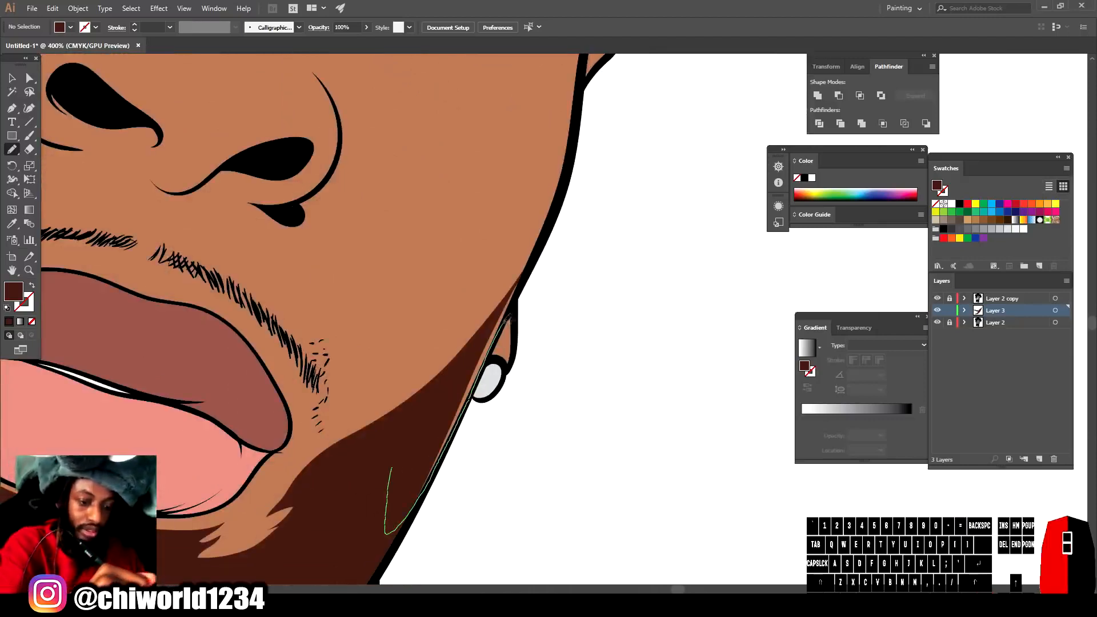
left_click_drag(553, 194, 321, 432)
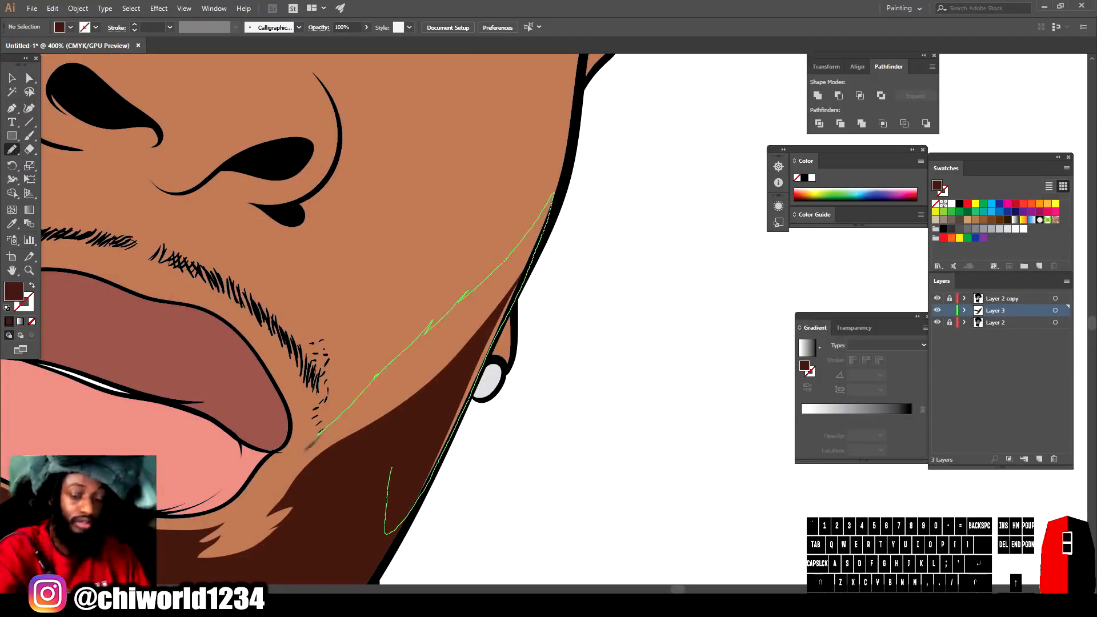
mouse_move(282, 472)
left_mouse_down()
mouse_move(202, 570)
mouse_move(252, 563)
left_mouse_up()
scroll(546, 451, "left", 3)
scroll(547, 451, "down", 3)
scroll(543, 451, "up", 2)
mouse_move(374, 476)
left_mouse_down()
mouse_move(378, 421)
mouse_move(432, 394)
mouse_move(478, 320)
mouse_move(559, 247)
mouse_move(665, 101)
left_mouse_up()
Draw a Pencil shadow around the nostril nearer the shaded cheek, following the nose wing and the nostril's underside.
key("ctrl+minus")
key("ctrl+minus")
key("ctrl+minus")
scroll(566, 445, "left", 2)
scroll(566, 446, "up", 3)
key("ctrl+equal")
key("ctrl+equal")
key("ctrl+equal")
key("ctrl+equal")
key("ctrl+equal")
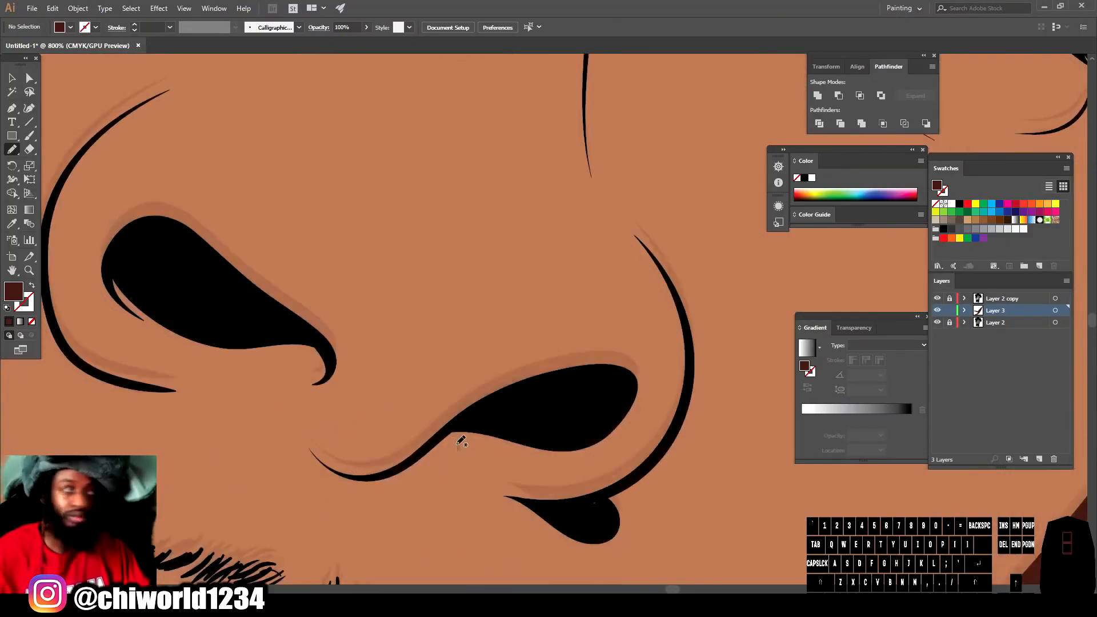
scroll(458, 444, "down", 1)
mouse_move(426, 421)
left_mouse_down()
mouse_move(636, 339)
mouse_move(563, 480)
left_mouse_up()
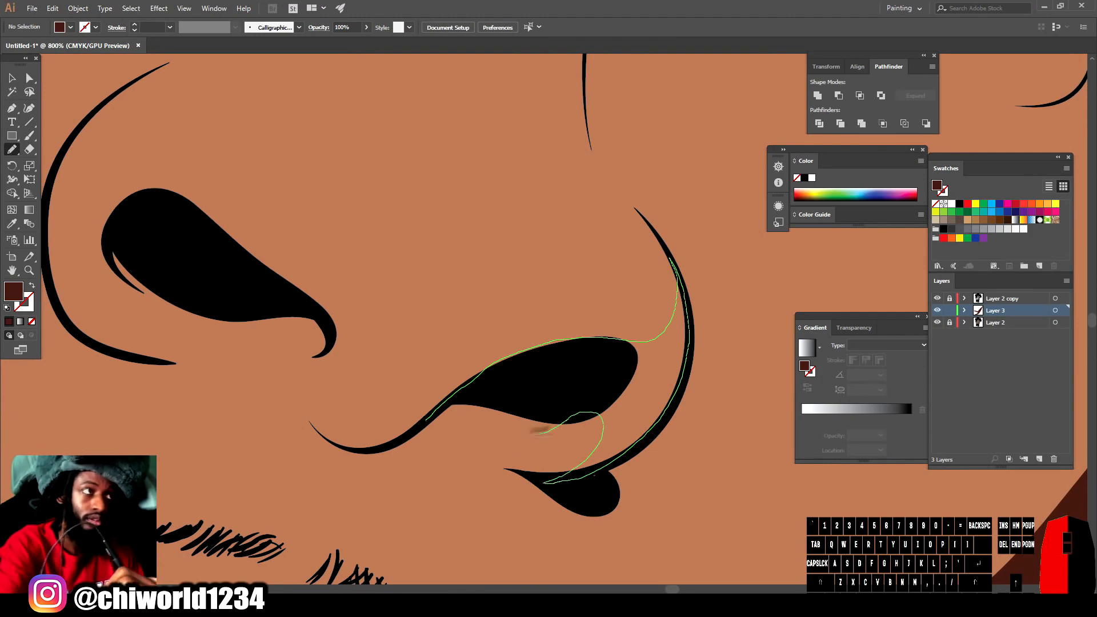
mouse_move(464, 492)
left_mouse_down()
mouse_move(351, 446)
mouse_move(426, 420)
left_mouse_up()
Draw dark Pencil shadow shapes around the eye on the shaded side of the face.
key("ctrl+minus")
key("ctrl+minus")
key("ctrl+minus")
key("ctrl+minus")
key("ctrl+minus")
scroll(680, 478, "up", 3)
scroll(680, 478, "right", 2)
key("ctrl+equal")
key("ctrl+equal")
key("ctrl+equal")
key("ctrl+equal")
mouse_move(533, 298)
left_mouse_down()
mouse_move(466, 298)
mouse_move(579, 131)
mouse_move(392, 200)
mouse_move(314, 426)
left_mouse_up()
left_click_drag(338, 358, 533, 298)
key("ctrl+minus")
key("ctrl+minus")
key("ctrl+minus")
key("ctrl+minus")
key("ctrl+minus")
key("ctrl+equal")
key("ctrl+equal")
key("ctrl+equal")
key("ctrl+equal")
key("ctrl+equal")
scroll(678, 397, "right", 3)
scroll(679, 396, "down", 1)
mouse_move(435, 366)
left_mouse_down()
mouse_move(493, 335)
mouse_move(633, 165)
mouse_move(545, 550)
left_mouse_up()
mouse_move(407, 481)
left_mouse_down()
mouse_move(403, 411)
mouse_move(435, 366)
left_mouse_up()
Draw further Pencil shadows above the brow on the shaded side and across the forehead under the hair.
key("ctrl+minus")
key("ctrl+minus")
key("ctrl+minus")
key("ctrl+minus")
key("ctrl+minus")
key("ctrl+equal")
key("ctrl+equal")
scroll(628, 343, "up", 4)
mouse_move(631, 350)
left_mouse_down()
mouse_move(628, 389)
mouse_move(597, 373)
left_mouse_up()
left_click_drag(555, 258, 631, 350)
key("ctrl+minus")
key("ctrl+minus")
key("ctrl+minus")
key("ctrl+equal")
key("ctrl+equal")
key("ctrl+equal")
scroll(684, 519, "up", 3)
mouse_move(481, 315)
left_mouse_down()
mouse_move(517, 366)
mouse_move(476, 299)
left_mouse_up()
left_click_drag(444, 252, 447, 236)
mouse_move(302, 212)
left_mouse_down()
mouse_move(242, 315)
mouse_move(299, 214)
mouse_move(286, 247)
mouse_move(251, 247)
left_mouse_up()
left_click_drag(239, 306, 207, 341)
Extend the shadow under the lower lip with a jagged Pencil shape toward the mouth corner on the lit side.
key("ctrl+minus")
key("ctrl+minus")
key("ctrl+minus")
key("ctrl+minus")
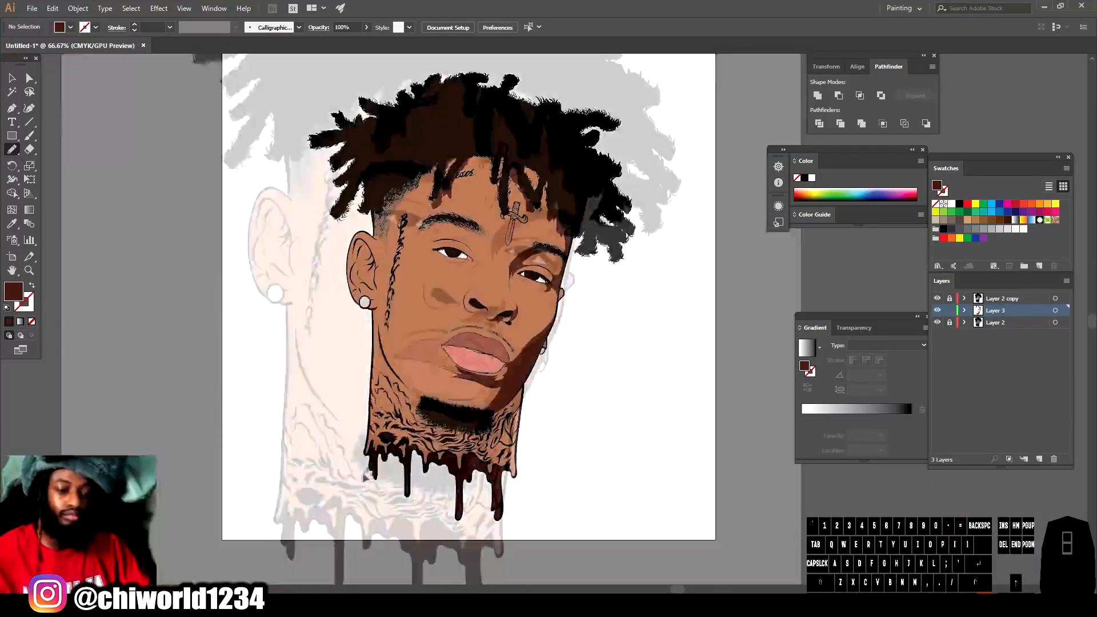
key("ctrl+equal")
key("ctrl+equal")
key("ctrl+equal")
key("ctrl+equal")
key("ctrl+equal")
left_click_drag(380, 377, 296, 316)
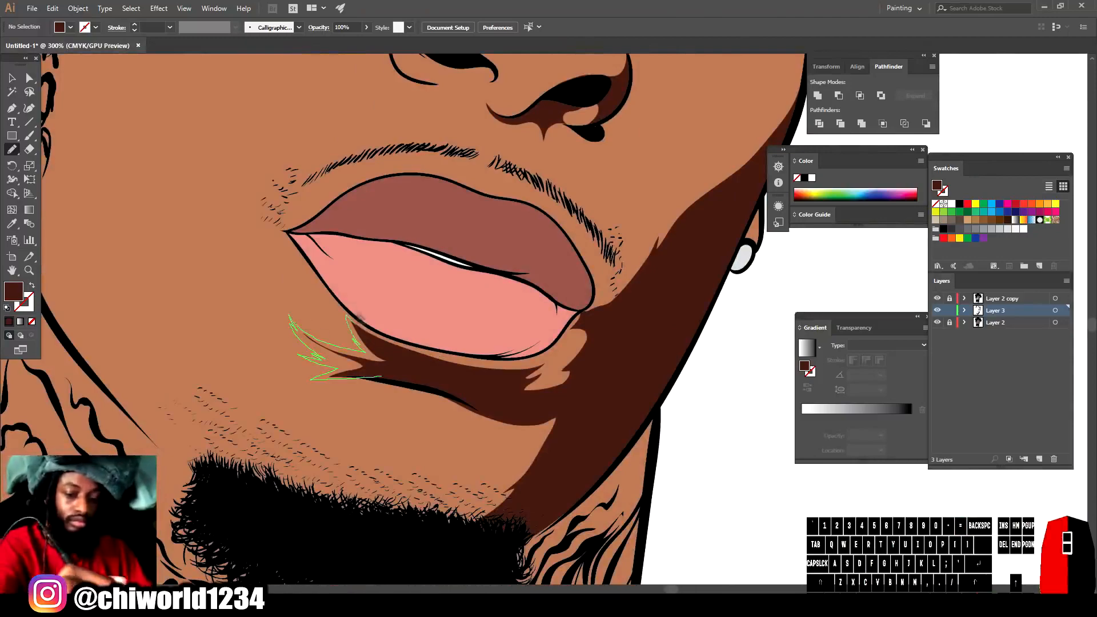
mouse_move(531, 379)
left_mouse_down()
mouse_move(592, 392)
mouse_move(569, 503)
left_mouse_up()
Extend the nose shadow with pointed Pencil shapes below the shaded nostril and the tip of the nose.
key("ctrl+minus")
key("ctrl+minus")
key("ctrl+equal")
key("ctrl+equal")
key("ctrl+equal")
key("ctrl+equal")
mouse_move(418, 341)
left_mouse_down()
mouse_move(511, 361)
mouse_move(439, 394)
left_mouse_up()
left_click_drag(343, 368, 308, 351)
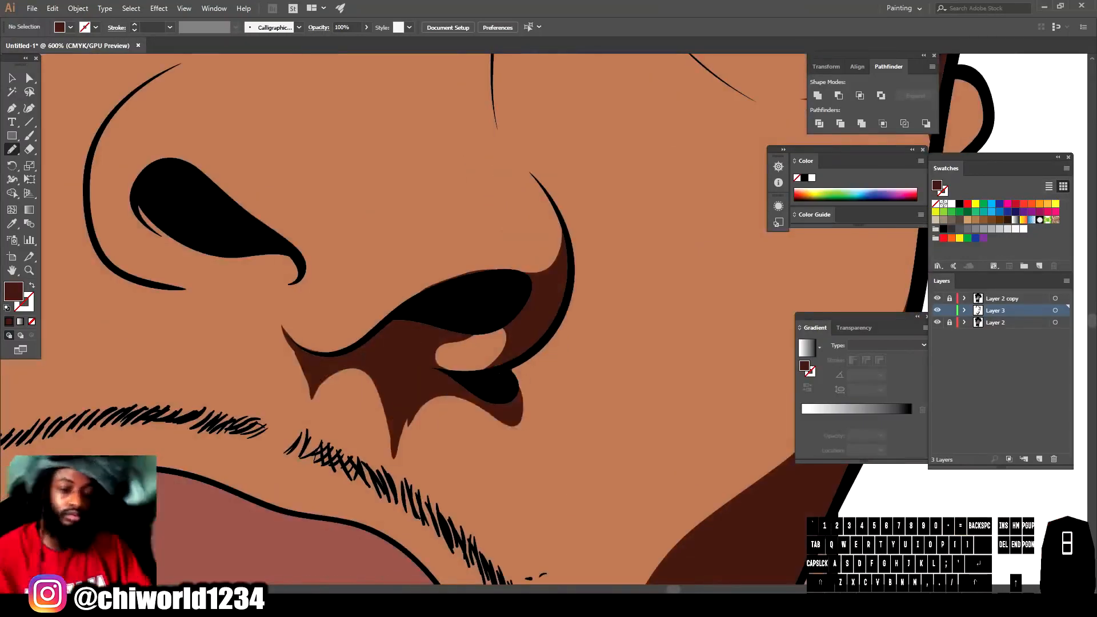
Draw Pencil shadows in the inner folds of the near ear, undoing one stray change along the way.
scroll(658, 368, "down", 5)
scroll(339, 247, "up", 7)
mouse_move(456, 345)
left_mouse_down()
mouse_move(441, 263)
mouse_move(456, 346)
left_mouse_up()
scroll(444, 417, "up", 3)
mouse_move(444, 420)
left_mouse_down()
mouse_move(463, 292)
mouse_move(490, 290)
left_mouse_up()
key("super+x")
key("Escape")
key("ctrl+z")
scroll(436, 448, "up", 1)
left_click_drag(462, 432, 460, 434)
key("ctrl+minus")
scroll(592, 533, "down", 3)
mouse_move(543, 176)
left_mouse_down()
mouse_move(525, 405)
mouse_move(546, 373)
mouse_move(543, 178)
left_mouse_up()
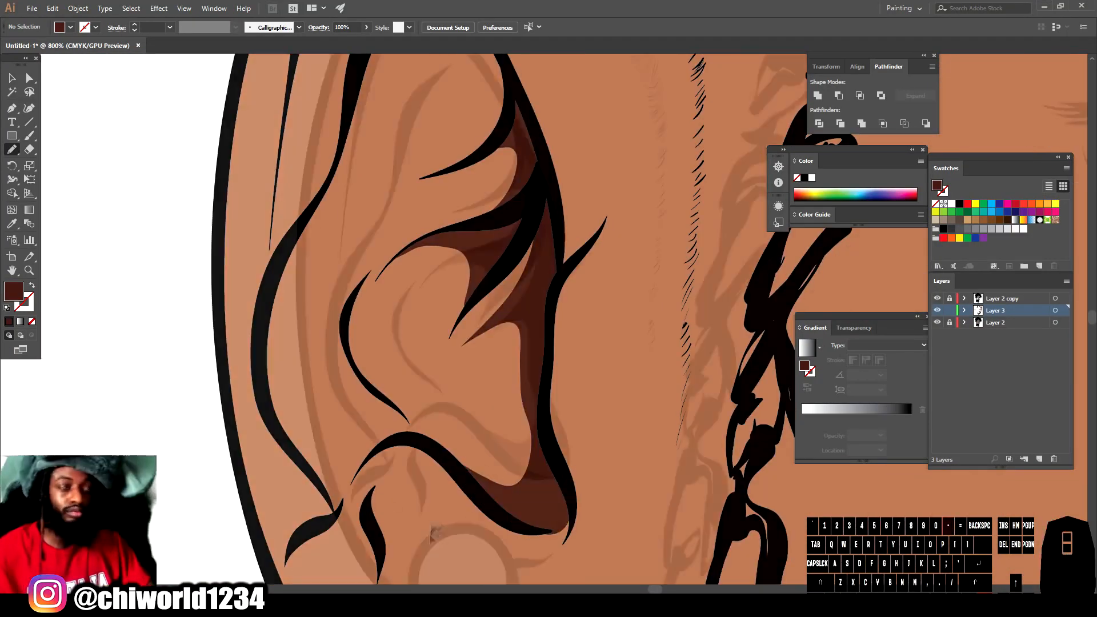
Draw Pencil shadow shapes in the near ear's central hollow and along its lower inner fold.
left_click_drag(400, 240, 486, 460)
mouse_move(382, 449)
left_mouse_down()
mouse_move(494, 404)
mouse_move(405, 191)
mouse_move(425, 219)
mouse_move(382, 449)
left_mouse_up()
scroll(472, 461, "down", 3)
scroll(473, 461, "up", 2)
left_click_drag(460, 293, 470, 467)
mouse_move(487, 422)
left_mouse_down()
mouse_move(471, 406)
mouse_move(510, 400)
mouse_move(532, 432)
mouse_move(505, 465)
mouse_move(479, 427)
left_mouse_up()
mouse_move(513, 389)
left_mouse_down()
mouse_move(496, 416)
mouse_move(513, 390)
left_mouse_up()
Add small Pencil shadows on the near ear's lower folds and around the earlobe beside the stud.
key("ctrl+equal")
key("ctrl+equal")
left_click_drag(571, 486, 567, 257)
mouse_move(668, 402)
left_mouse_down()
mouse_move(687, 476)
mouse_move(667, 403)
left_mouse_up()
left_click_drag(643, 524, 646, 522)
mouse_move(469, 423)
left_mouse_down()
mouse_move(424, 283)
mouse_move(467, 426)
left_mouse_up()
key("ctrl+minus")
key("ctrl+minus")
Draw Pencil shadows along the near ear's curved outer rim between the inner and outer outlines.
mouse_move(526, 306)
left_mouse_down()
mouse_move(521, 439)
mouse_move(478, 337)
mouse_move(516, 439)
left_mouse_up()
key("ctrl+equal")
key("ctrl+minus")
key("ctrl+minus")
key("ctrl+minus")
key("ctrl+equal")
key("ctrl+equal")
key("ctrl+equal")
left_click_drag(572, 200, 570, 365)
mouse_move(569, 365)
left_mouse_down()
mouse_move(466, 325)
mouse_move(567, 366)
left_mouse_up()
key("ctrl+minus")
key("ctrl+minus")
key("ctrl+minus")
key("ctrl+minus")
key("ctrl+equal")
key("ctrl+equal")
key("ctrl+equal")
key("ctrl+equal")
Draw a Pencil shadow over the faded sideburn in front of the near ear and up along the temple hairline.
left_click_drag(462, 367, 573, 533)
mouse_move(277, 437)
left_mouse_down()
mouse_move(343, 315)
mouse_move(277, 436)
left_mouse_up()
left_click_drag(573, 343, 597, 454)
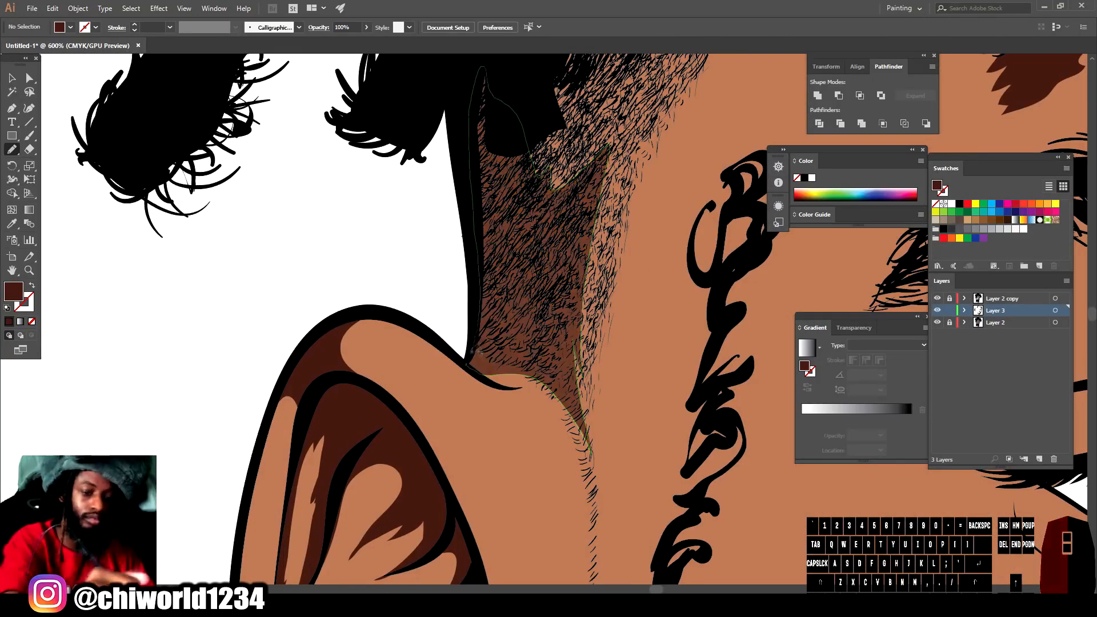
key("ctrl+minus")
key("ctrl+minus")
mouse_move(409, 375)
left_mouse_down()
mouse_move(441, 462)
mouse_move(485, 232)
left_mouse_up()
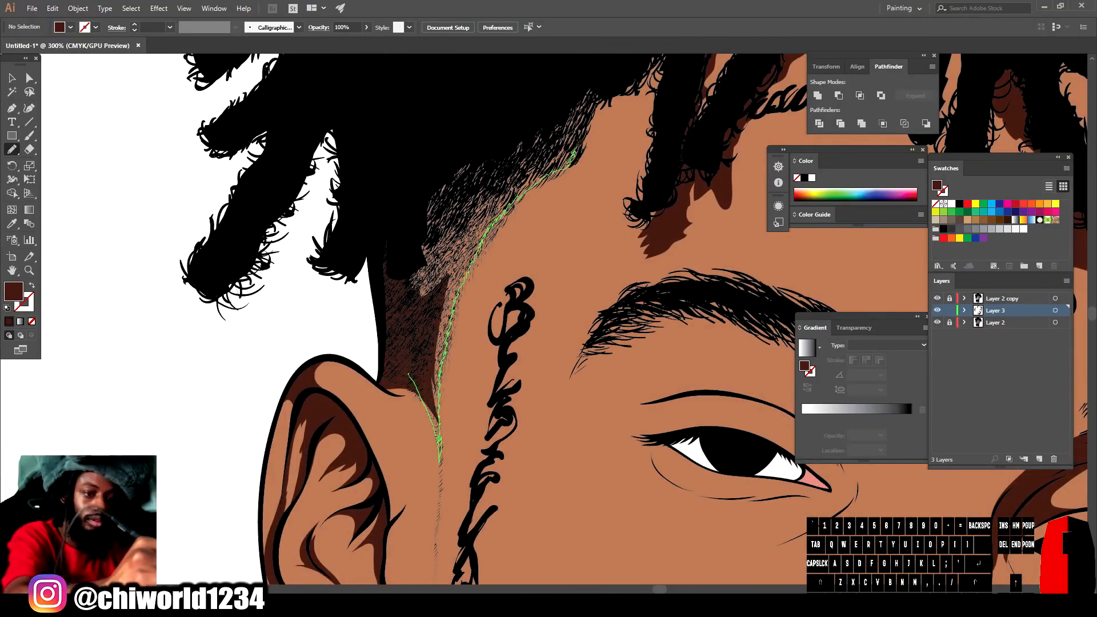
left_click_drag(577, 147, 509, 129)
Draw a Pencil shadow between the upper lid and the crease of the eye on the lit side.
key("ctrl+minus")
key("ctrl+minus")
key("ctrl+minus")
key("ctrl+equal")
key("ctrl+equal")
key("ctrl+equal")
key("ctrl+equal")
key("ctrl+equal")
key("ctrl+equal")
mouse_move(303, 207)
left_mouse_down()
mouse_move(563, 212)
mouse_move(716, 355)
left_mouse_up()
mouse_move(246, 332)
left_mouse_down()
mouse_move(609, 346)
mouse_move(700, 427)
left_mouse_up()
scroll(319, 402, "down", 4)
scroll(400, 388, "up", 4)
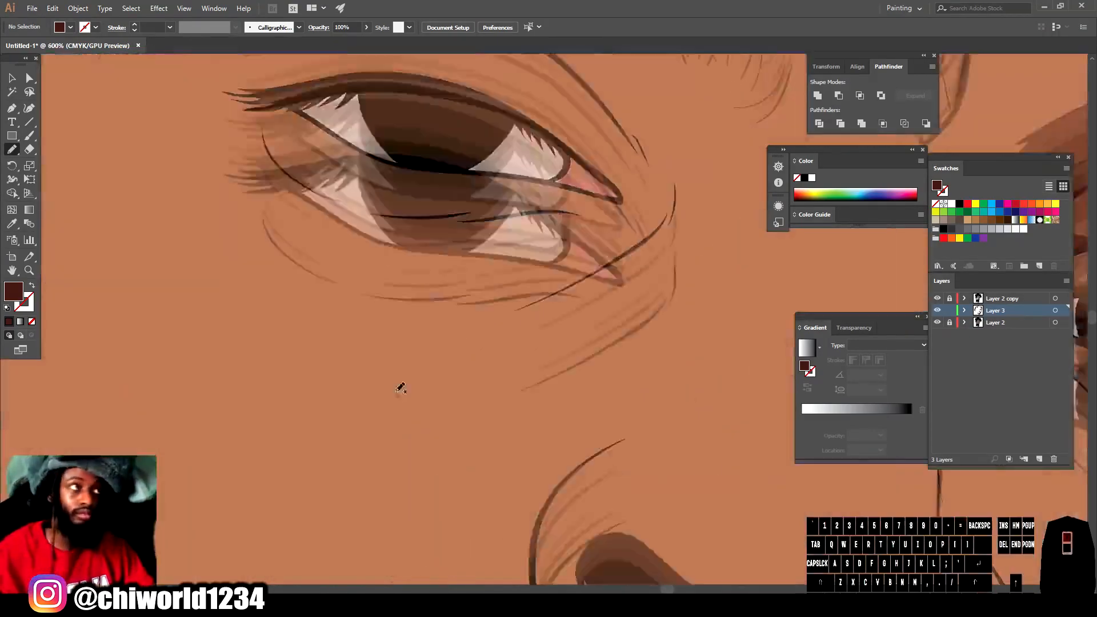
scroll(399, 390, "up", 5)
mouse_move(171, 309)
left_mouse_down()
mouse_move(690, 440)
mouse_move(229, 309)
mouse_move(320, 279)
left_mouse_up()
mouse_move(389, 196)
left_mouse_down()
mouse_move(725, 412)
mouse_move(415, 201)
mouse_move(389, 196)
left_mouse_up()
mouse_move(693, 352)
left_mouse_down()
mouse_move(628, 289)
mouse_move(691, 351)
left_mouse_up()
Draw a narrow Pencil shadow down the lit-side jawline starting below the near ear.
key("ctrl+minus")
key("ctrl+minus")
key("ctrl+minus")
key("ctrl+minus")
key("ctrl+minus")
key("ctrl+minus")
scroll(516, 313, "up", 6)
mouse_move(374, 268)
left_mouse_down()
mouse_move(571, 416)
mouse_move(382, 263)
left_mouse_up()
mouse_move(377, 406)
left_mouse_down()
mouse_move(321, 288)
mouse_move(374, 404)
left_mouse_up()
scroll(423, 343, "down", 4)
scroll(680, 149, "up", 4)
left_click_drag(417, 231, 424, 381)
scroll(424, 380, "down", 6)
scroll(506, 400, "up", 4)
Draw long Pencil shadow shapes beneath the jaw, running under the beard and across the neck.
left_click_drag(631, 170, 427, 508)
mouse_move(364, 467)
left_mouse_down()
mouse_move(515, 286)
mouse_move(631, 171)
left_mouse_up()
scroll(594, 365, "down", 3)
scroll(452, 343, "up", 3)
left_click_drag(257, 155, 616, 519)
scroll(571, 503, "down", 3)
scroll(583, 514, "up", 3)
scroll(496, 480, "down", 3)
scroll(496, 480, "up", 4)
scroll(496, 480, "up", 2)
Extend the neck shadow with Pencil shapes over the tattoos below the shaded jaw, out to the neck's edge.
left_click_drag(517, 380, 468, 448)
scroll(496, 446, "down", 3)
scroll(703, 274, "up", 3)
mouse_move(702, 172)
left_mouse_down()
mouse_move(715, 251)
mouse_move(680, 306)
left_mouse_up()
scroll(730, 456, "down", 3)
scroll(730, 456, "up", 4)
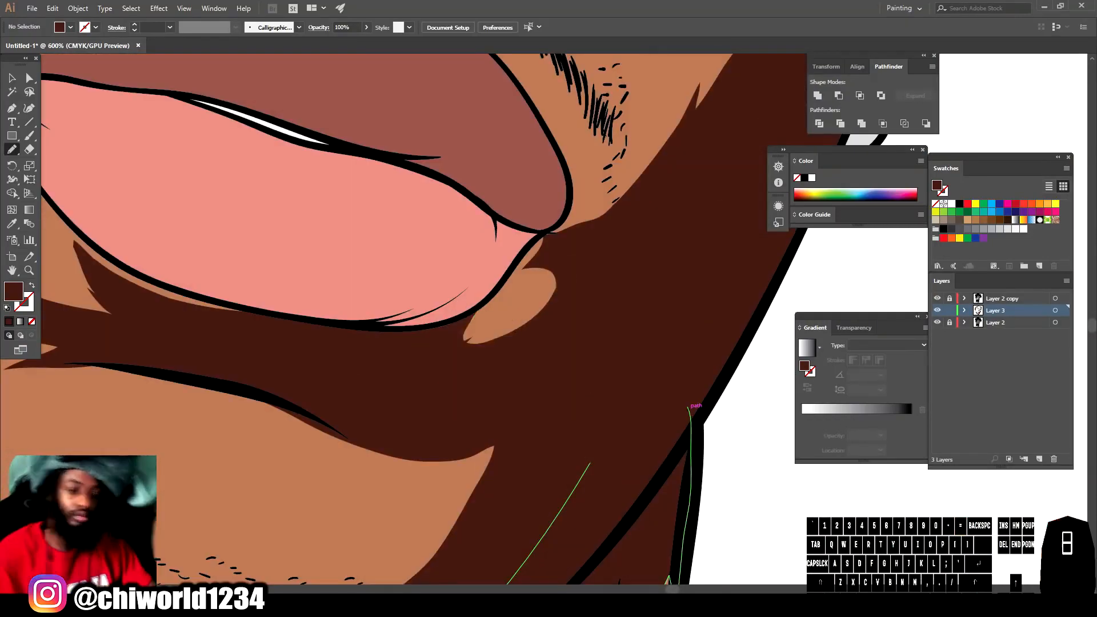
scroll(527, 499, "down", 3)
scroll(527, 499, "up", 2)
scroll(527, 499, "up", 2)
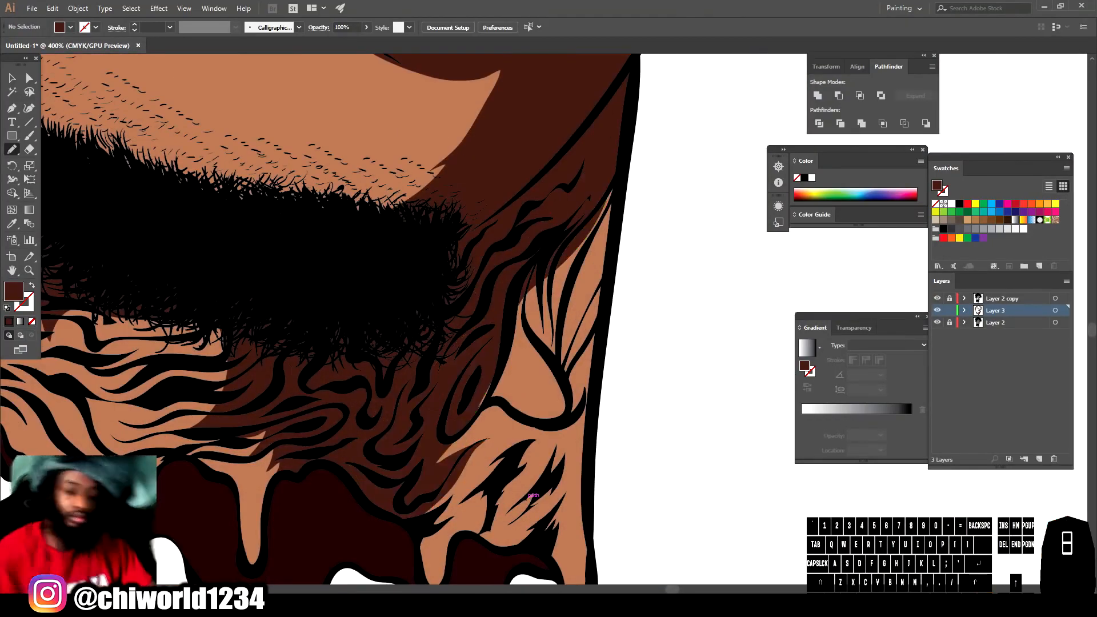
scroll(503, 570, "down", 4)
scroll(502, 570, "up", 1)
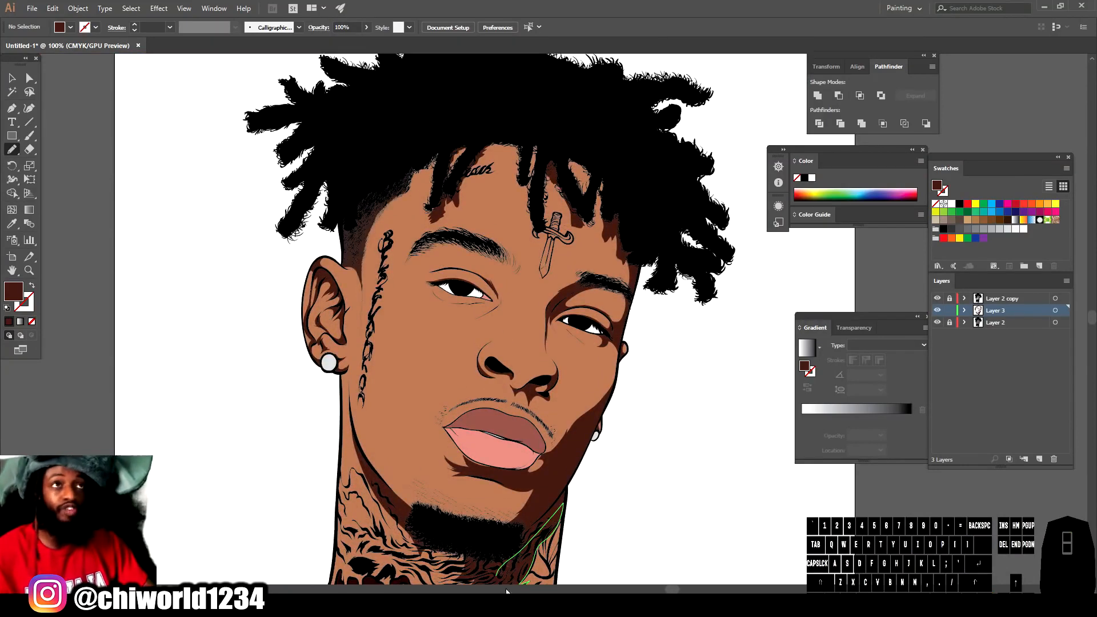
Select all the shadow shapes on Layer 3 and open the Edit Colors options for them.
scroll(636, 513, "down", 1)
scroll(637, 509, "up", 1)
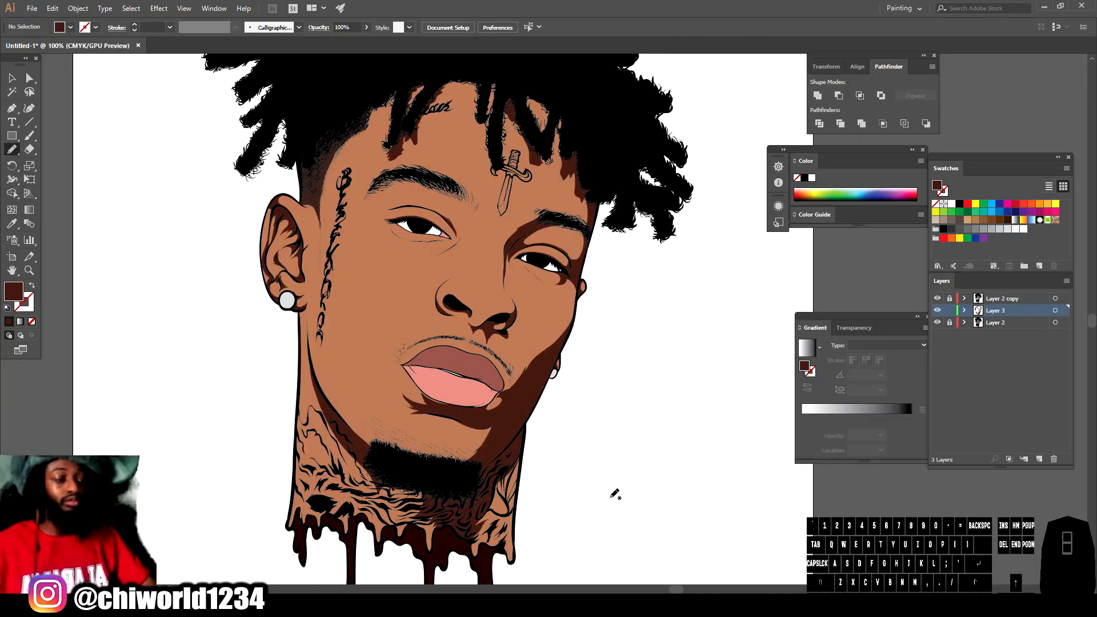
scroll(616, 495, "down", 1)
left_click(11, 78)
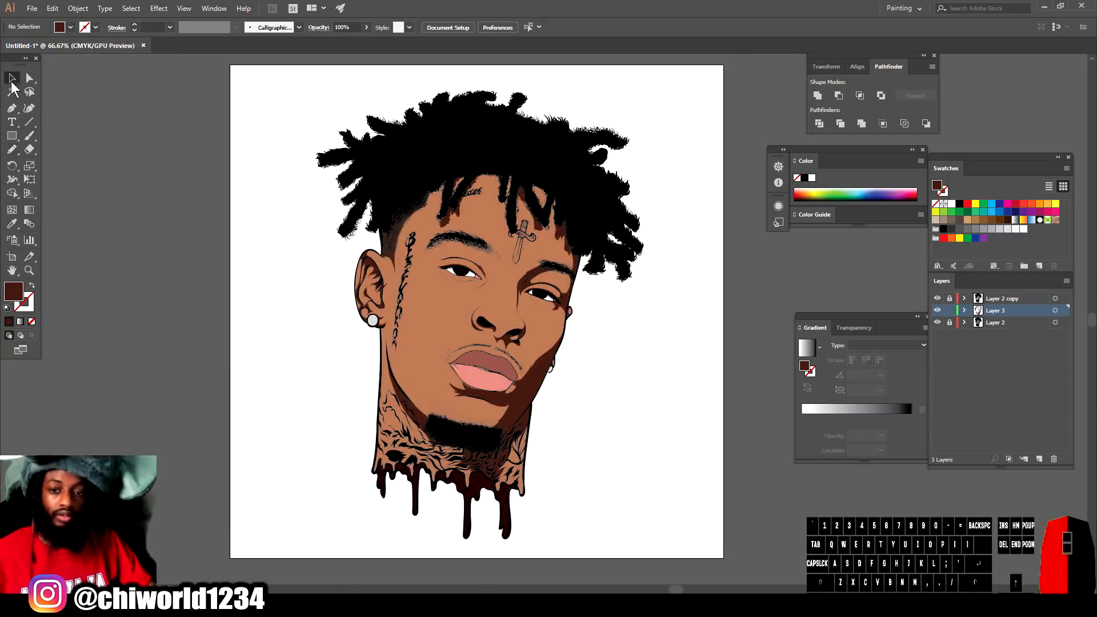
left_click_drag(289, 103, 612, 274)
left_click_drag(697, 545, 692, 562)
scroll(680, 550, "up", 1)
scroll(655, 529, "up", 2)
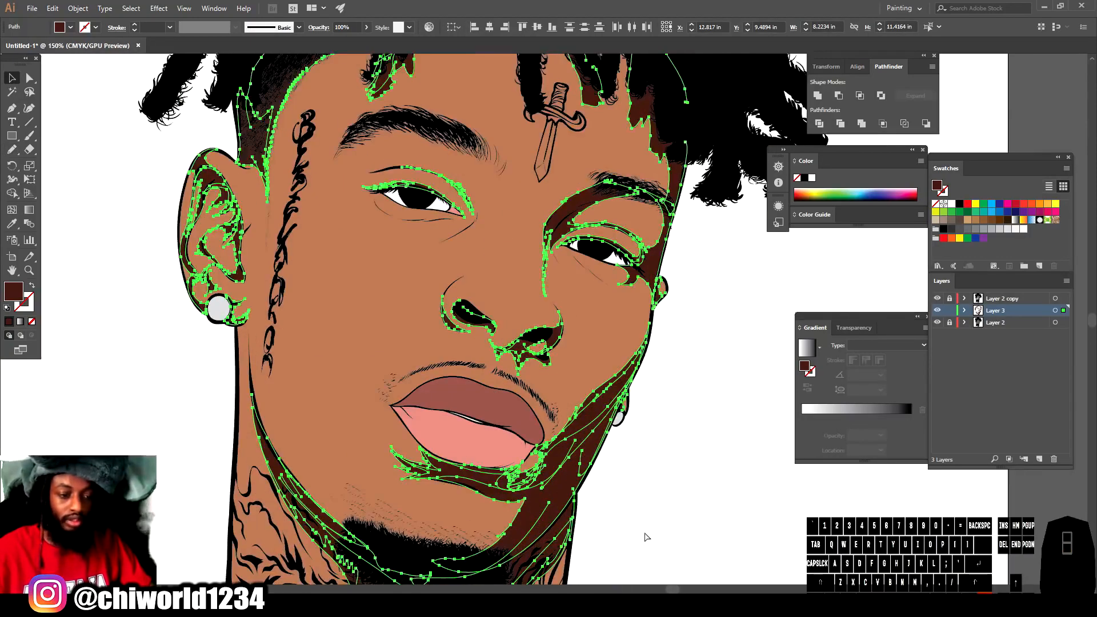
left_click(53, 9)
mouse_move(163, 211)
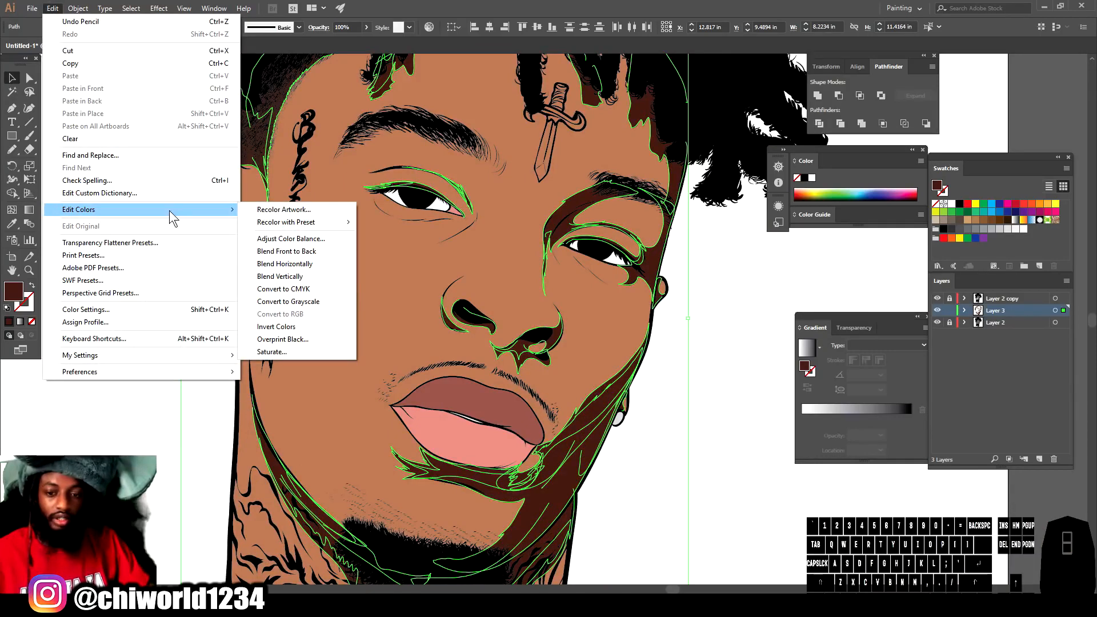
Recolor the selected dark shadow shapes using the Color Harmony preset, with saturation 66% and brightness 30%, and deselect them.
mouse_move(324, 223)
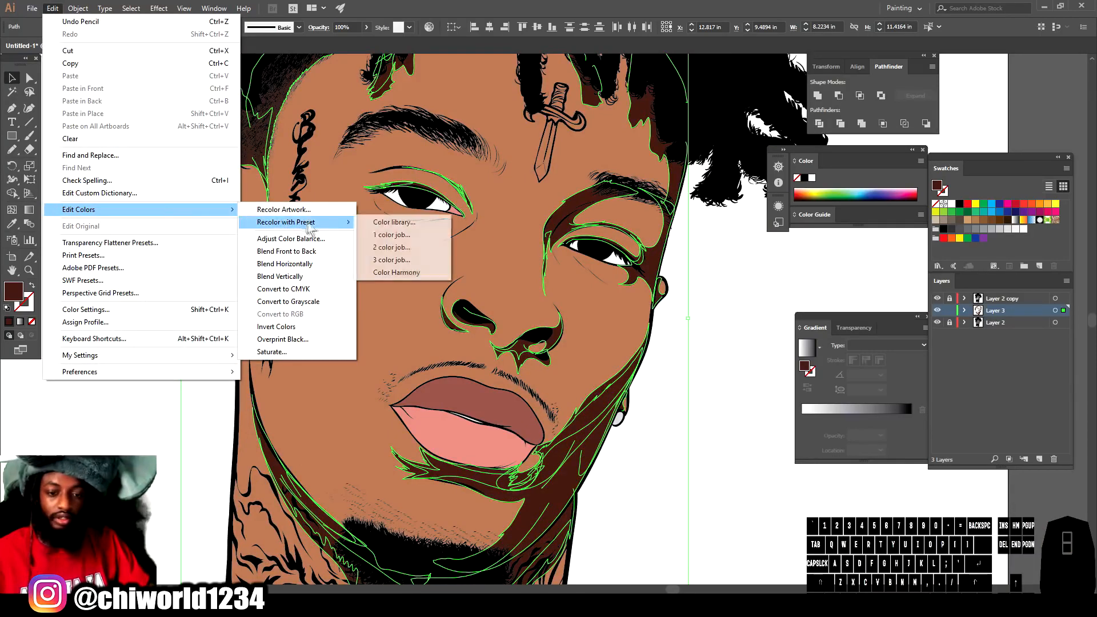
left_click(389, 273)
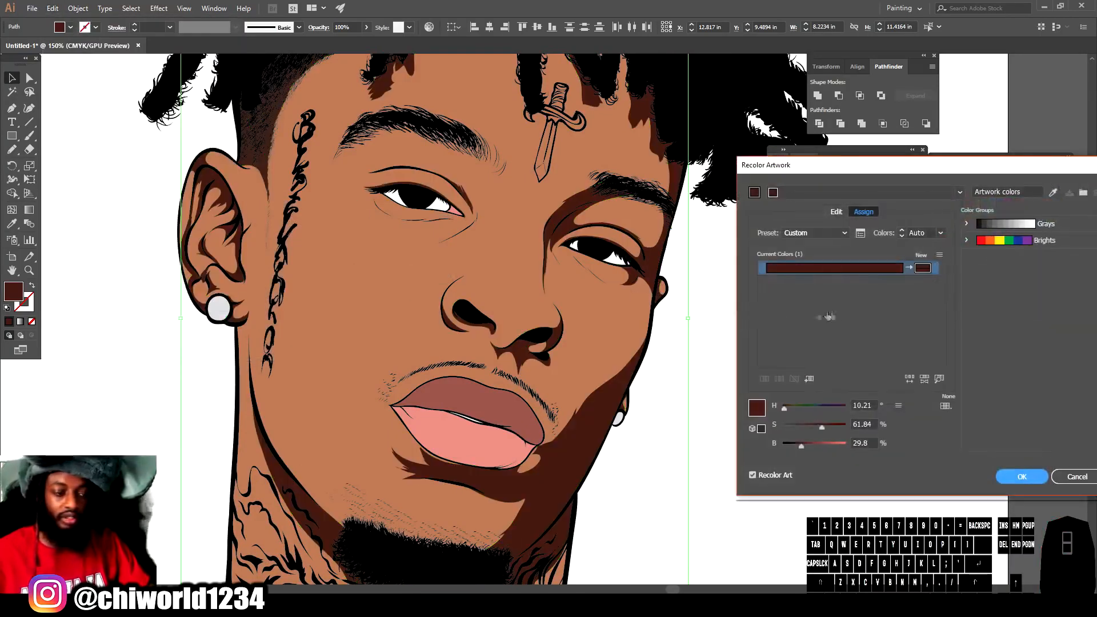
left_click_drag(817, 428, 796, 447)
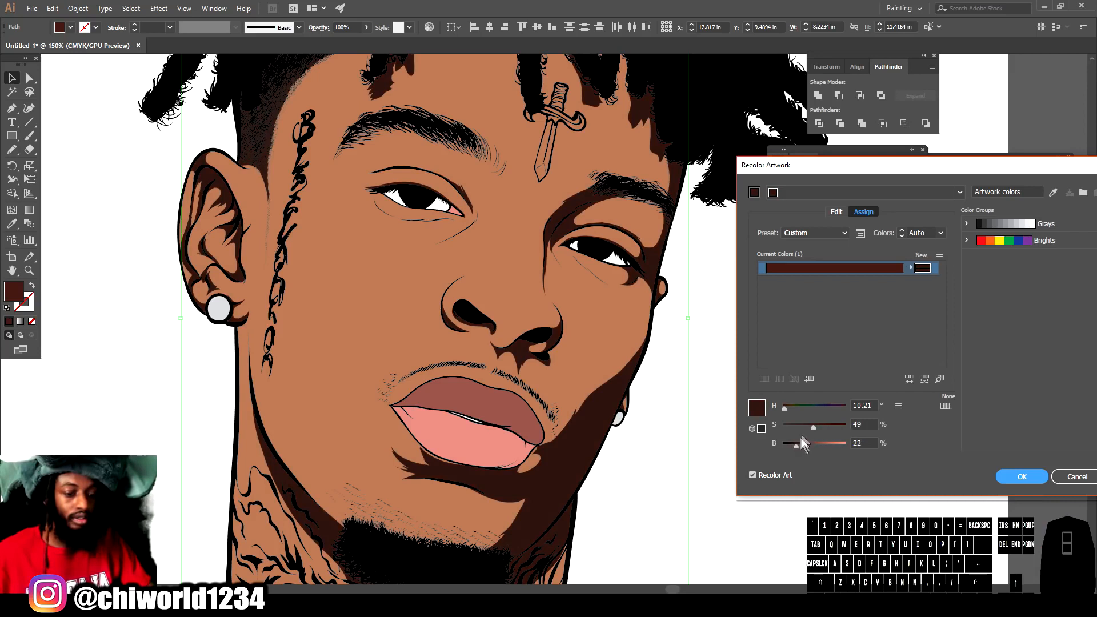
mouse_move(811, 426)
left_mouse_down()
mouse_move(831, 427)
mouse_move(803, 446)
left_mouse_up()
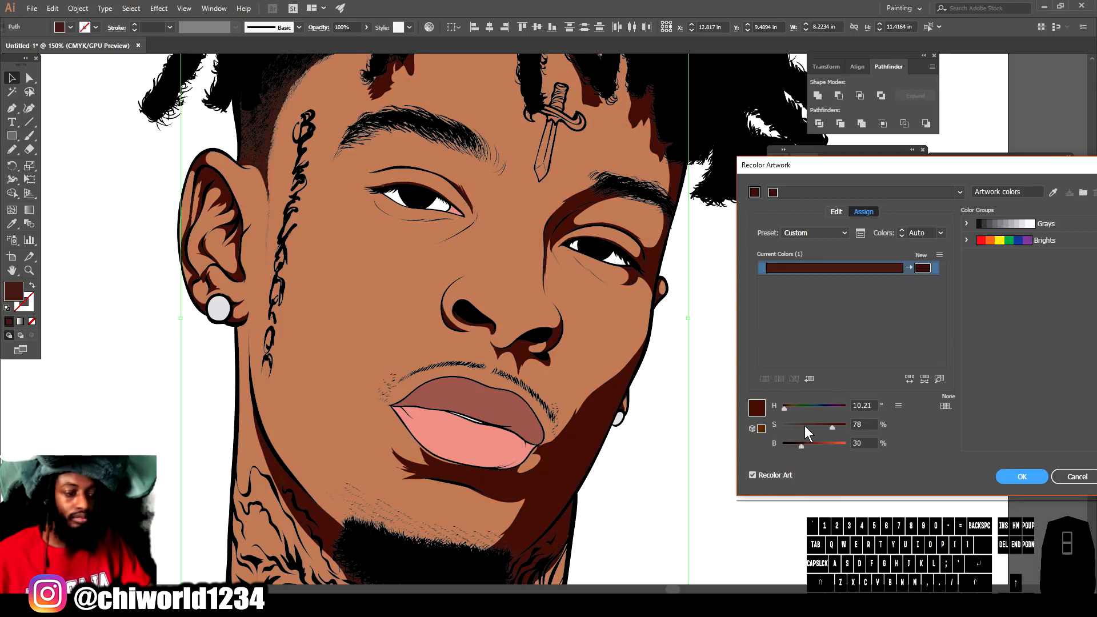
mouse_move(814, 426)
left_mouse_down()
mouse_move(800, 446)
mouse_move(825, 428)
left_mouse_up()
left_click(802, 444)
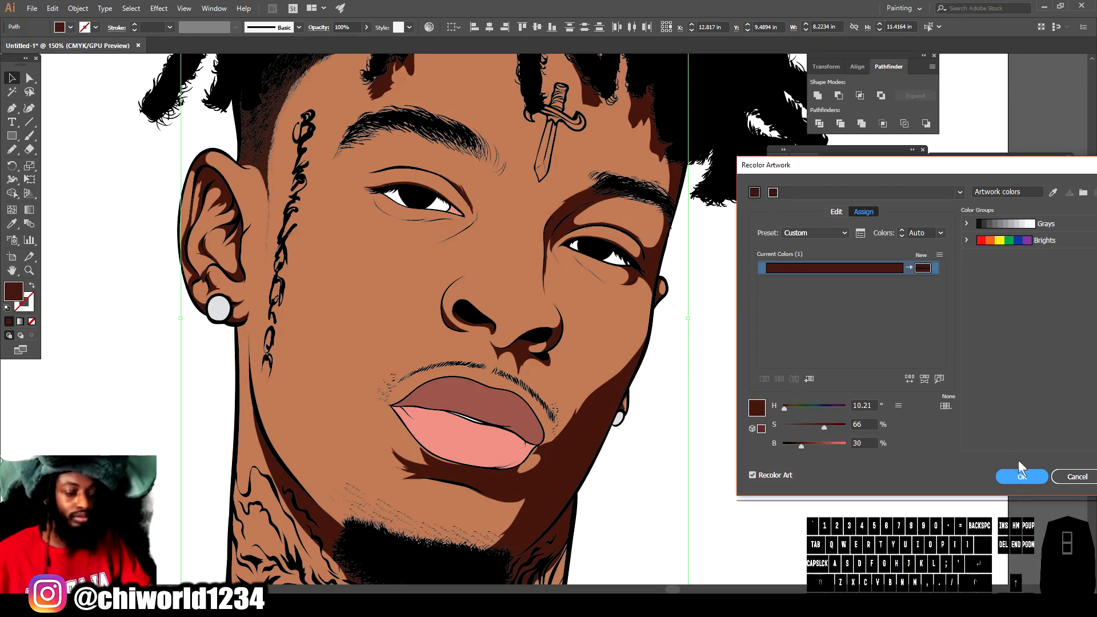
left_click(1023, 475)
key("ctrl+minus")
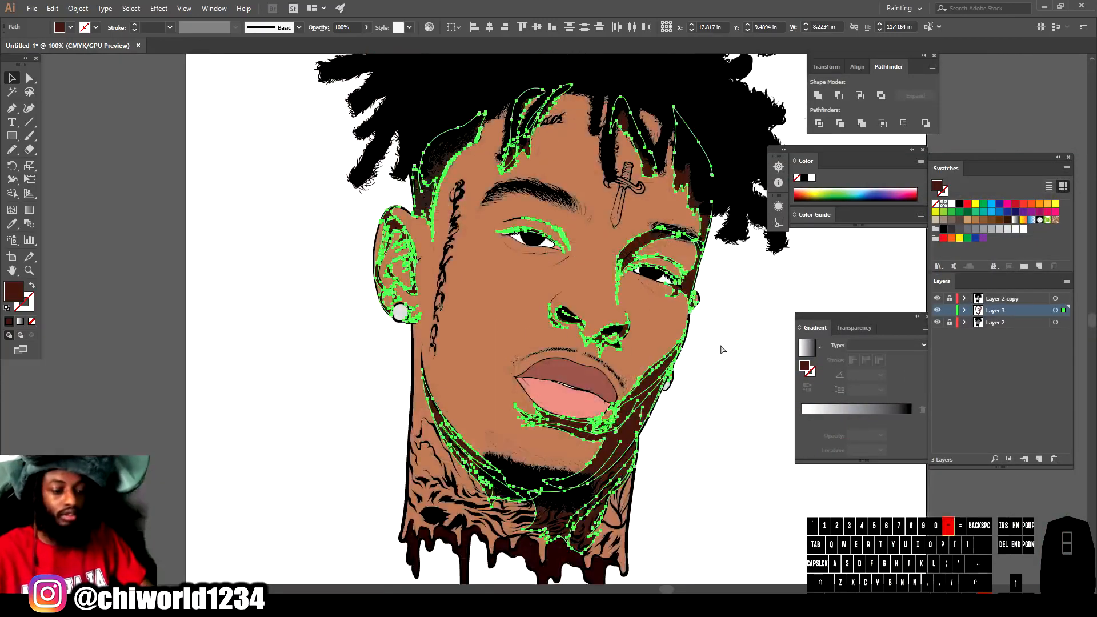
key("ctrl+minus")
key("ctrl+minus")
left_click(656, 369)
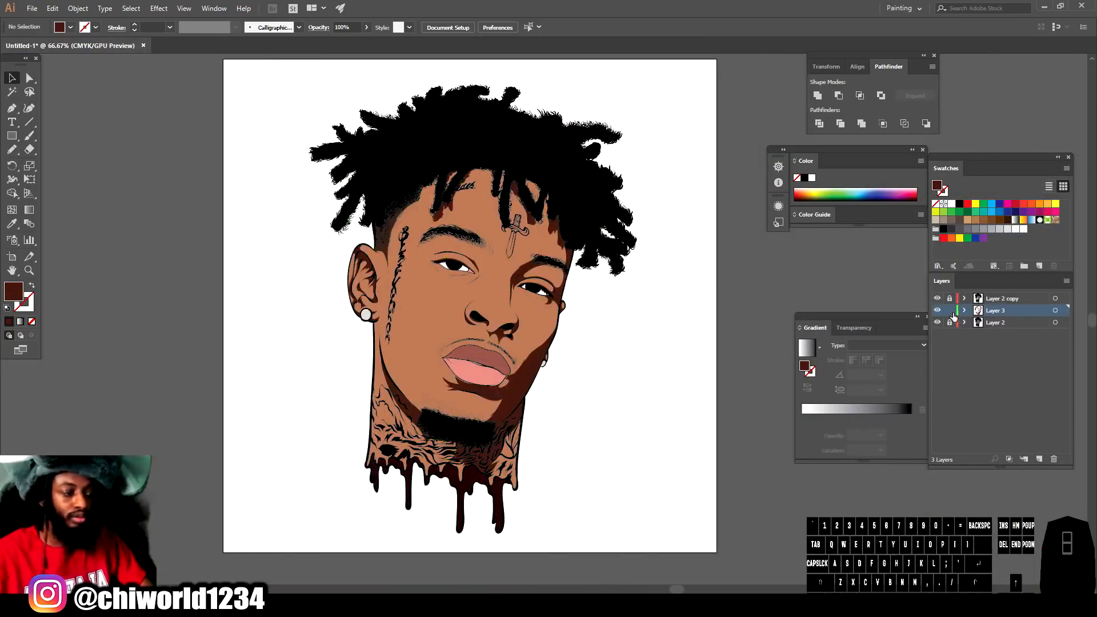
Lock Layer 3, create a new layer and place it between Layer 3 and Layer 2.
left_click(1039, 459)
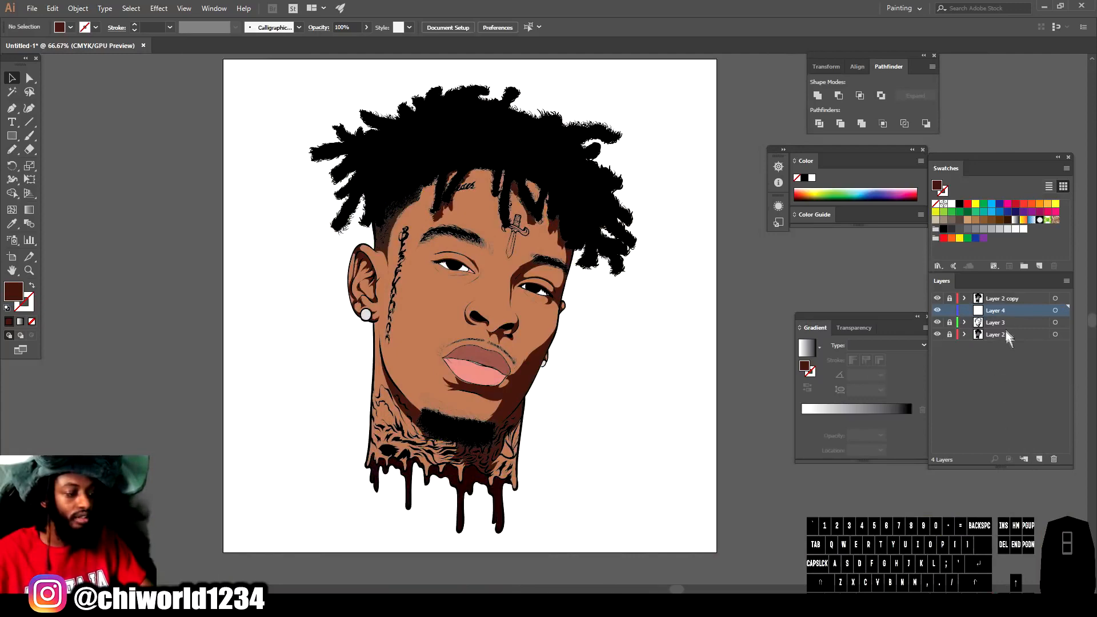
left_click_drag(1002, 311, 1006, 330)
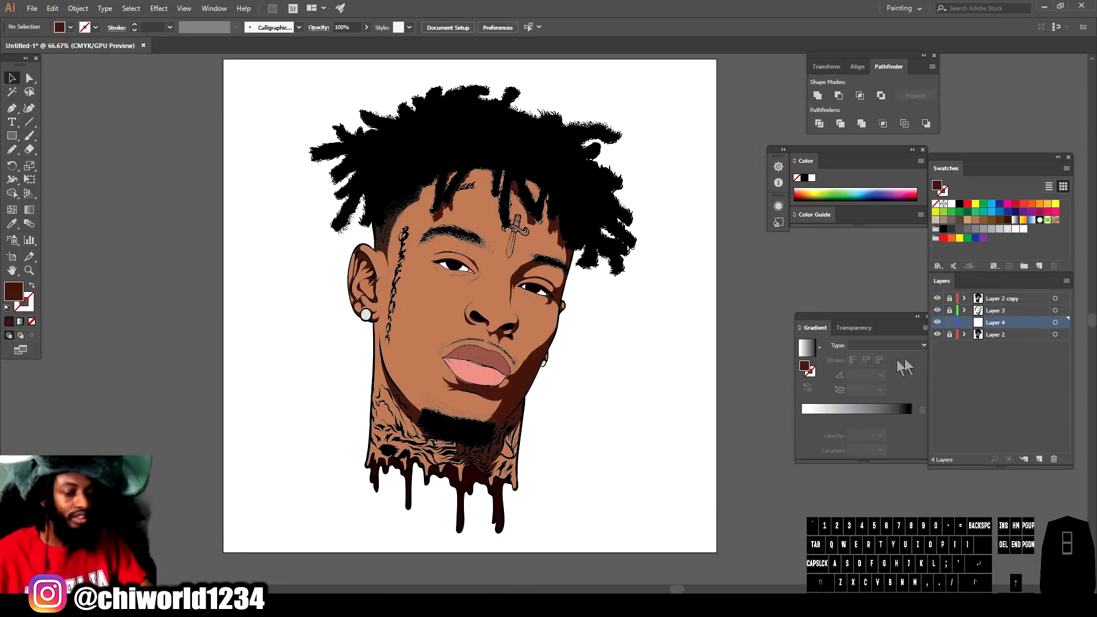
Sample the face's skin tone with the Eyedropper and darken the fill to hue 14°, saturation 58%, brightness 51%.
key("ctrl+equal")
key("ctrl+equal")
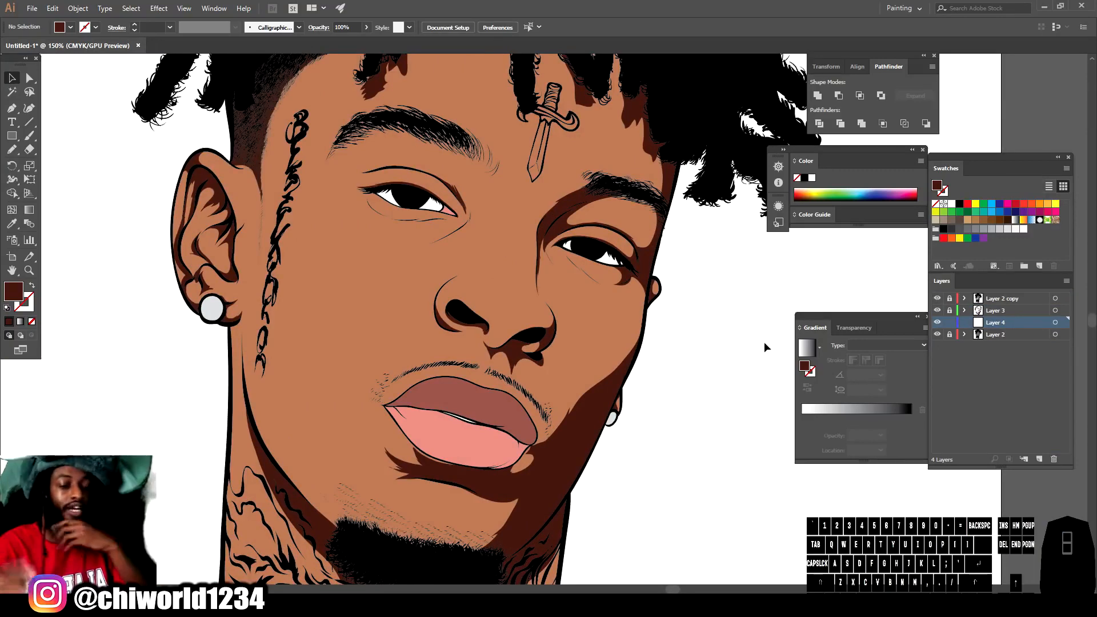
scroll(621, 351, "down", 2)
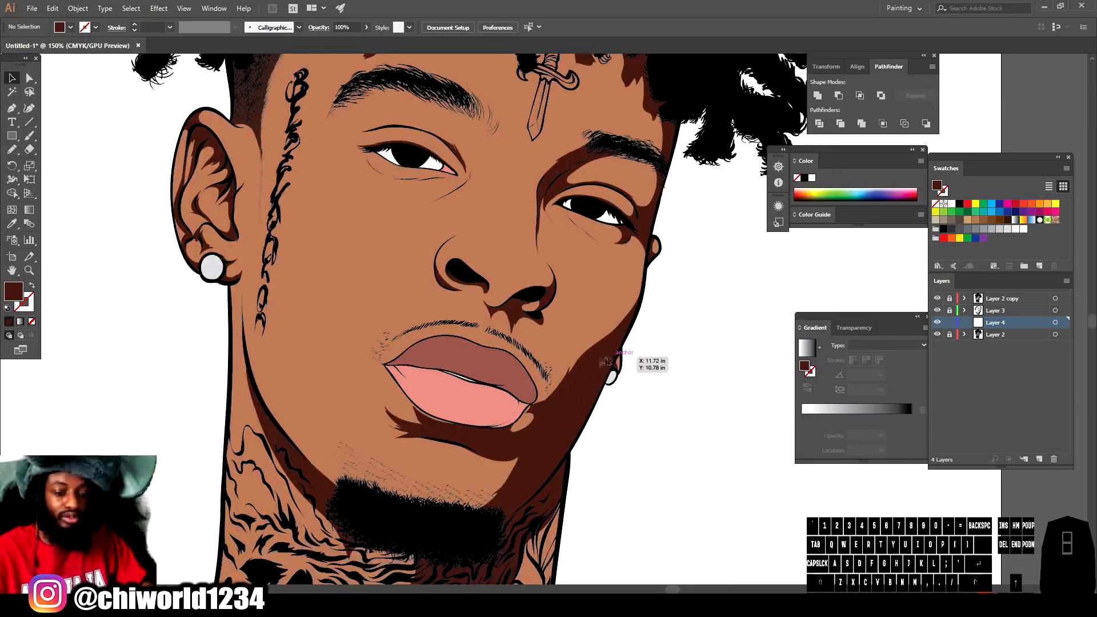
key("ctrl+equal")
left_click(11, 223)
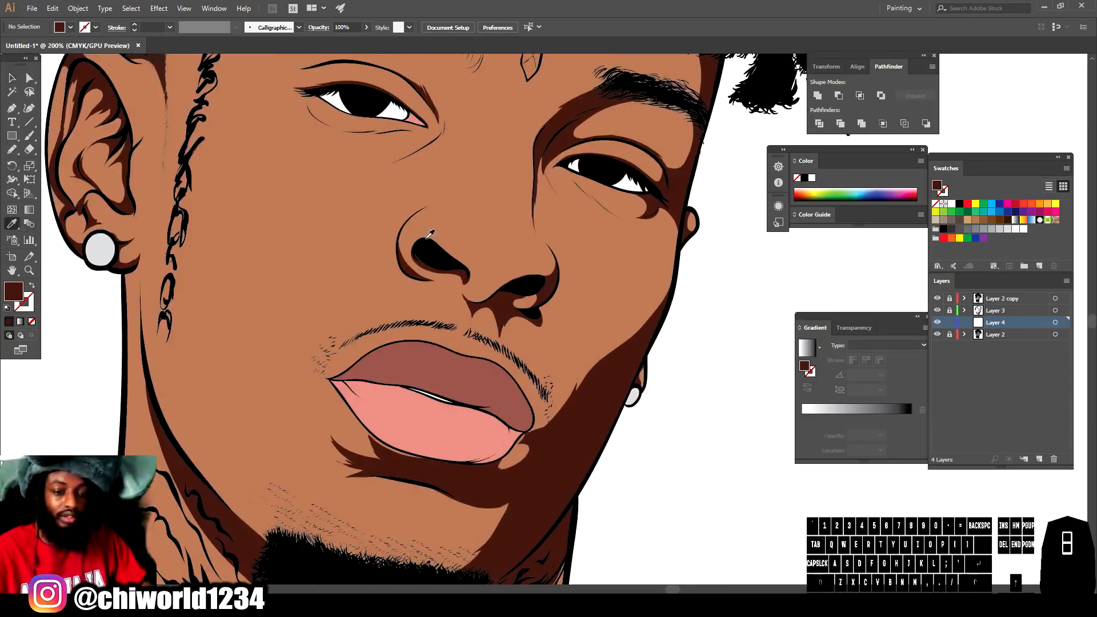
left_click(487, 280)
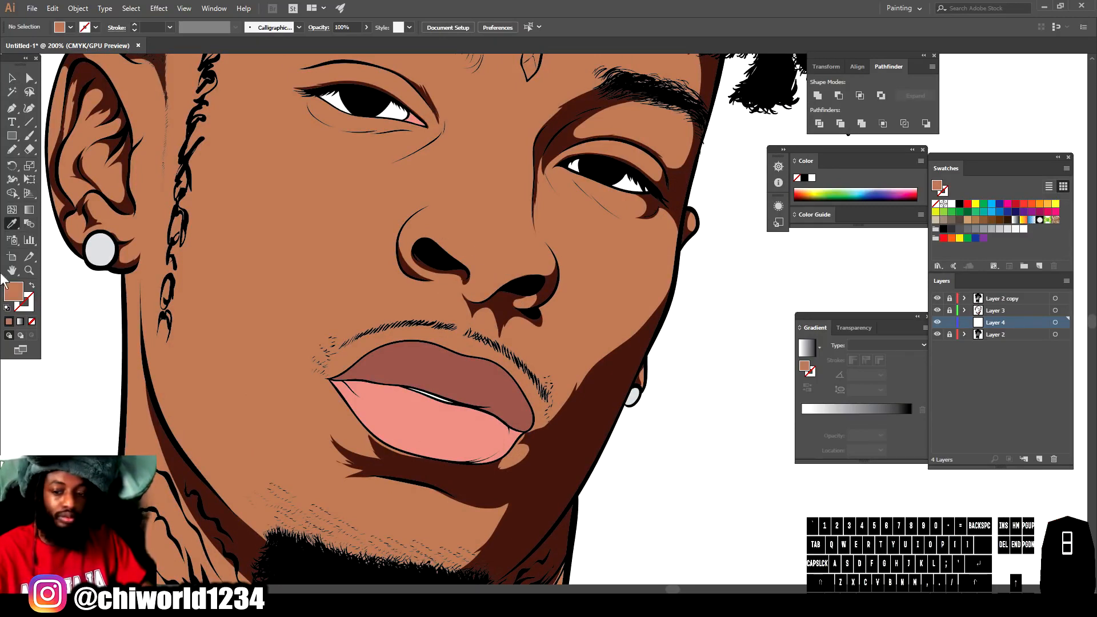
double_click(13, 292)
left_click_drag(778, 474, 786, 501)
left_click_drag(866, 566, 866, 571)
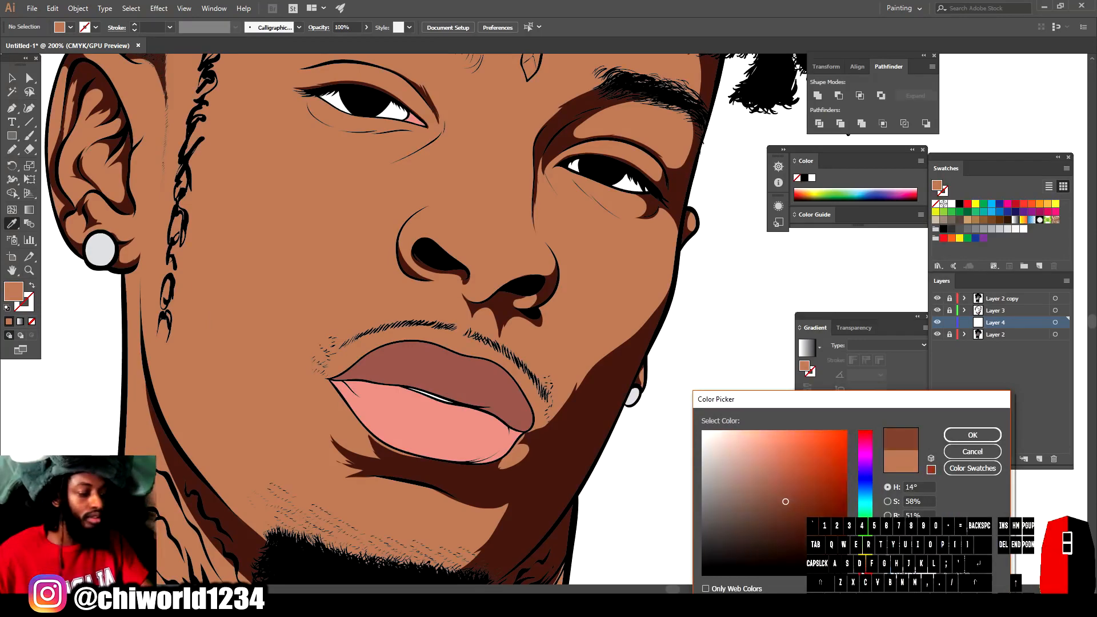
left_click(973, 436)
Draw freehand midtone shadow shapes with the Pencil tool along the far cheek and under the far eye.
left_click(12, 150)
scroll(612, 361, "up", 2)
mouse_move(439, 507)
left_mouse_down()
mouse_move(440, 435)
mouse_move(622, 299)
mouse_move(729, 143)
mouse_move(727, 238)
mouse_move(440, 506)
left_mouse_up()
key("ctrl+minus")
key("ctrl+minus")
key("ctrl+minus")
key("ctrl+equal")
key("ctrl+equal")
key("ctrl+equal")
left_click_drag(562, 507, 582, 327)
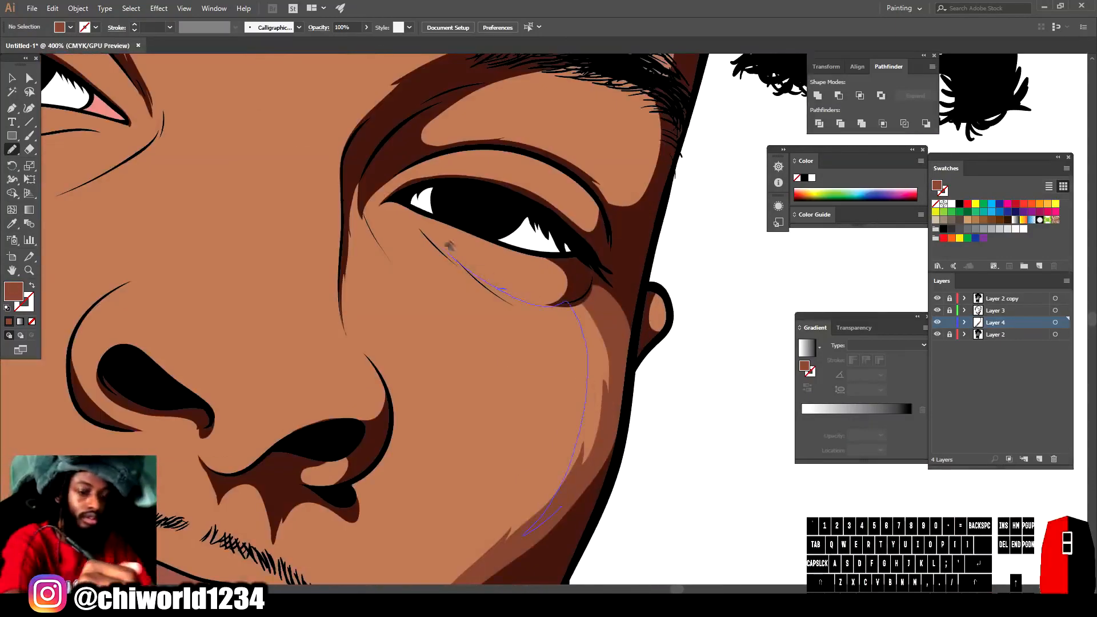
left_click_drag(593, 270, 562, 507)
key("ctrl+minus")
key("ctrl+equal")
left_click_drag(650, 273, 644, 438)
mouse_move(522, 366)
left_mouse_down()
mouse_move(593, 369)
mouse_move(549, 368)
mouse_move(445, 297)
left_mouse_up()
left_click_drag(360, 363, 475, 345)
Draw freehand midtone shadow shapes along the nose bridge and around the nostrils.
key("ctrl+minus")
key("ctrl+minus")
key("ctrl+minus")
key("ctrl+minus")
key("ctrl+minus")
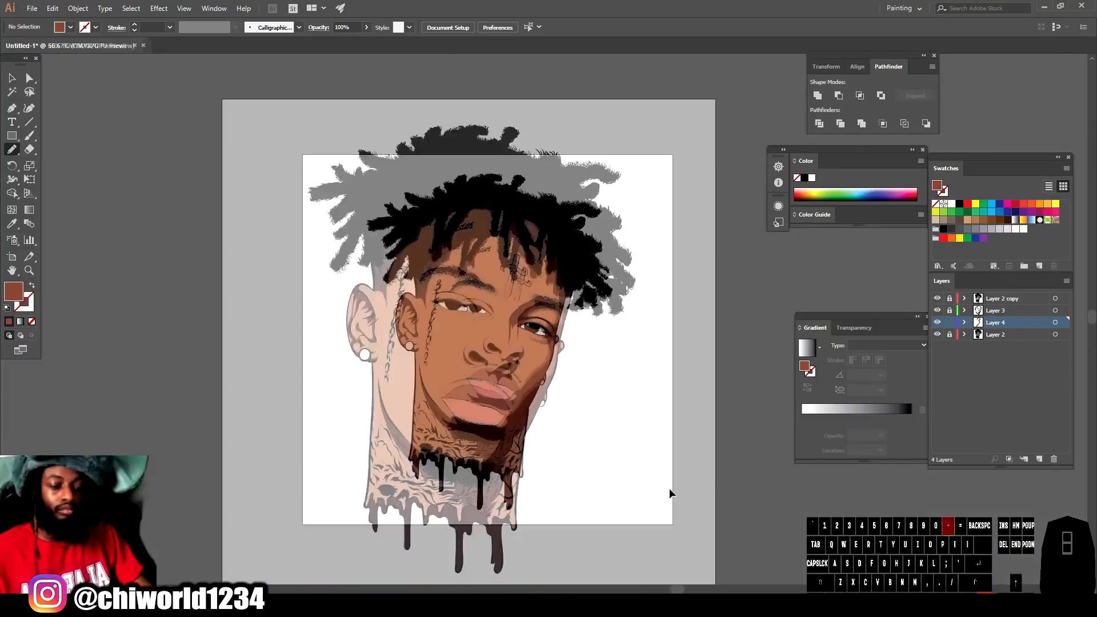
key("ctrl+equal")
key("ctrl+equal")
key("ctrl+equal")
key("ctrl+equal")
key("ctrl+equal")
key("ctrl+equal")
left_click_drag(257, 503, 612, 241)
mouse_move(176, 389)
left_mouse_down()
mouse_move(201, 339)
mouse_move(459, 483)
left_mouse_up()
left_click_drag(594, 338, 485, 504)
left_click_drag(246, 453, 175, 391)
key("ctrl+minus")
key("ctrl+minus")
key("ctrl+minus")
key("ctrl+minus")
key("ctrl+equal")
key("ctrl+equal")
key("ctrl+equal")
key("ctrl+equal")
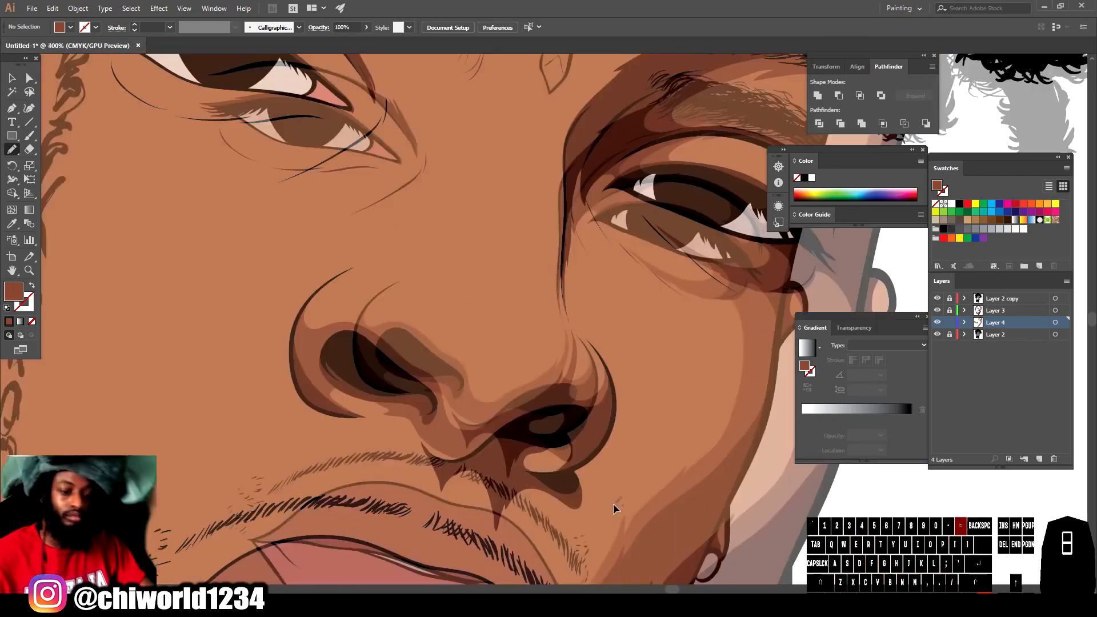
left_click_drag(440, 241, 449, 439)
mouse_move(452, 327)
left_mouse_down()
mouse_move(554, 376)
mouse_move(440, 242)
left_mouse_up()
Draw midtone shadow shapes in the area between the nostrils and the mustache.
scroll(503, 320, "down", 4)
scroll(471, 489, "up", 4)
left_click_drag(324, 242, 357, 381)
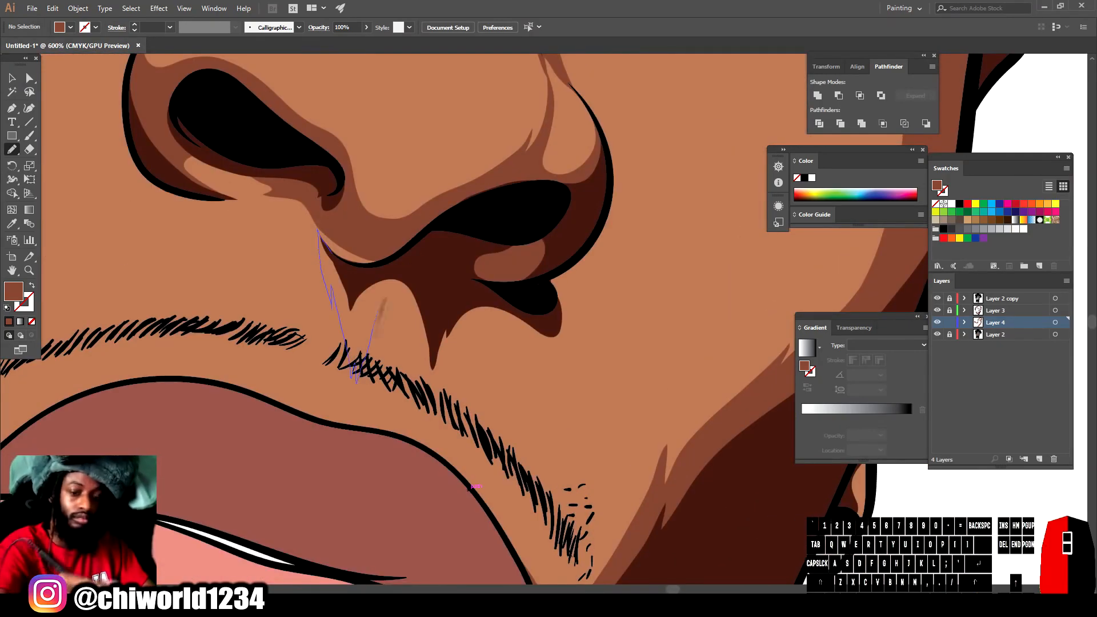
mouse_move(450, 453)
left_mouse_down()
mouse_move(558, 410)
mouse_move(319, 231)
left_mouse_up()
scroll(623, 295, "down", 4)
scroll(656, 467, "up", 2)
mouse_move(209, 485)
left_mouse_down()
mouse_move(404, 486)
mouse_move(523, 391)
mouse_move(210, 484)
left_mouse_up()
mouse_move(510, 334)
left_mouse_down()
mouse_move(551, 311)
mouse_move(512, 337)
left_mouse_up()
Draw a long midtone shadow from the temple tattoo down the near cheek to the goatee.
scroll(546, 343, "down", 2)
left_click_drag(427, 507, 393, 465)
left_click_drag(346, 314, 331, 139)
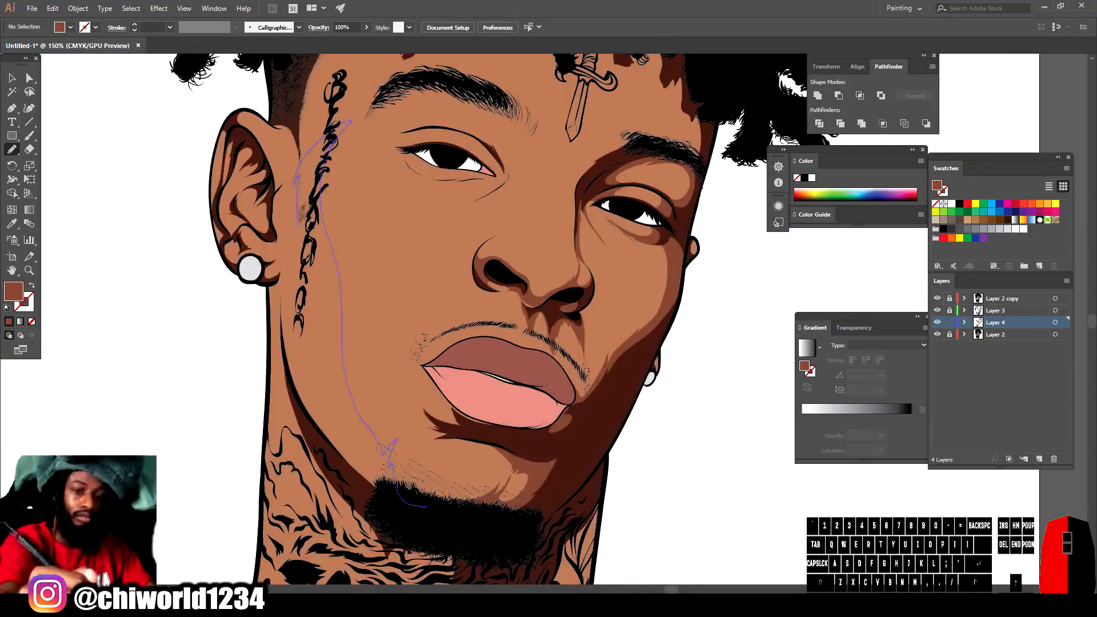
left_click_drag(355, 439, 426, 507)
Draw a midtone shadow along the near jawline from the goatee up toward the ear.
scroll(463, 297, "down", 2)
scroll(435, 309, "up", 3)
left_click_drag(448, 560, 424, 485)
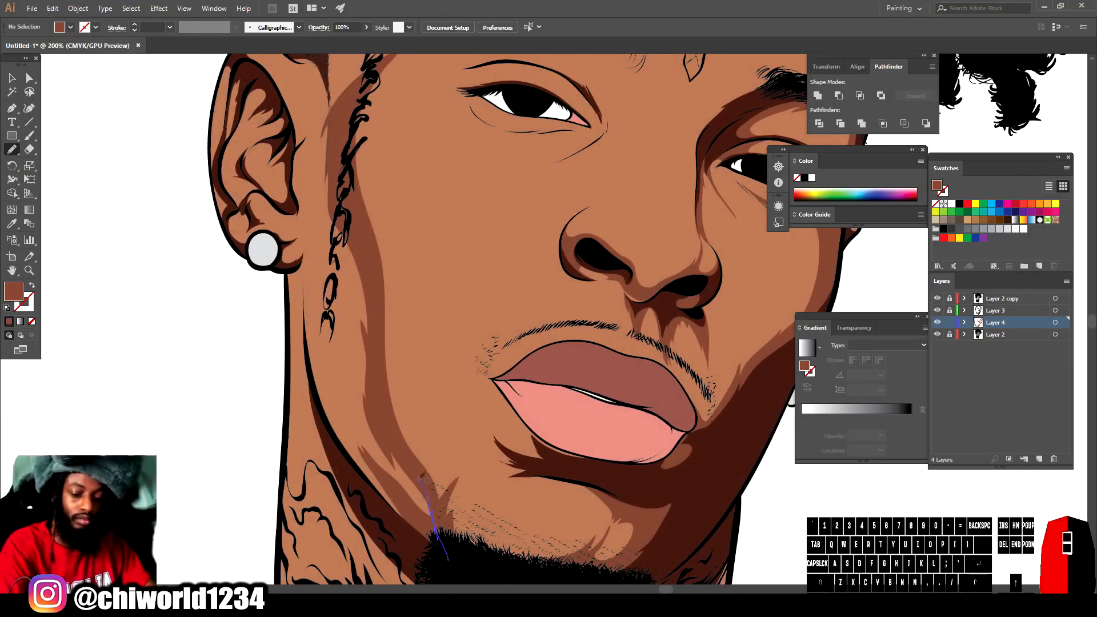
left_click_drag(312, 247, 447, 559)
Draw midtone shadow shapes beside the face tattoo and in front of the ear, up to the hairline.
scroll(545, 319, "down", 3)
scroll(530, 293, "up", 3)
left_click_drag(393, 423, 373, 332)
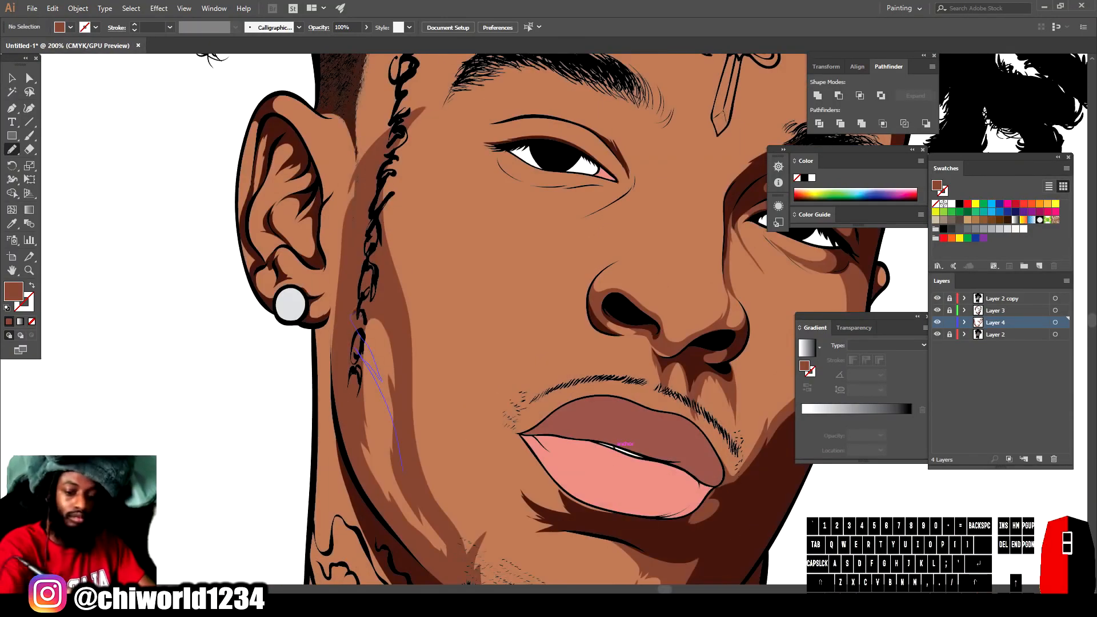
scroll(377, 343, "up", 3)
left_click_drag(394, 516, 346, 226)
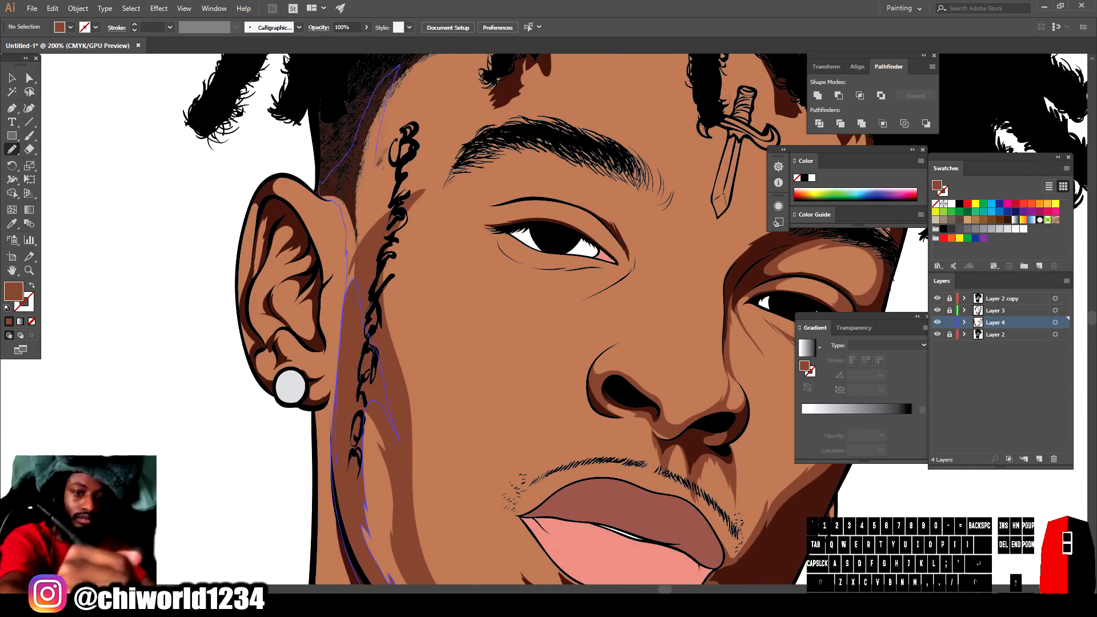
left_click_drag(376, 167, 366, 285)
Add midtone shadow shapes on the forehead along the hairline.
key("ctrl+minus")
key("ctrl+minus")
key("ctrl+equal")
key("ctrl+equal")
scroll(380, 343, "up", 4)
left_click_drag(378, 438, 395, 401)
mouse_move(408, 349)
left_mouse_down()
mouse_move(366, 292)
mouse_move(378, 438)
left_mouse_up()
Draw midtone shadow shapes around the near eye and its brow.
key("ctrl+minus")
key("ctrl+minus")
key("ctrl+minus")
key("ctrl+equal")
key("ctrl+equal")
key("ctrl+equal")
key("ctrl+equal")
key("ctrl+equal")
key("ctrl+equal")
mouse_move(421, 343)
left_mouse_down()
mouse_move(571, 275)
mouse_move(680, 371)
mouse_move(583, 417)
mouse_move(572, 434)
left_mouse_up()
key("ctrl+minus")
key("ctrl+minus")
key("ctrl+minus")
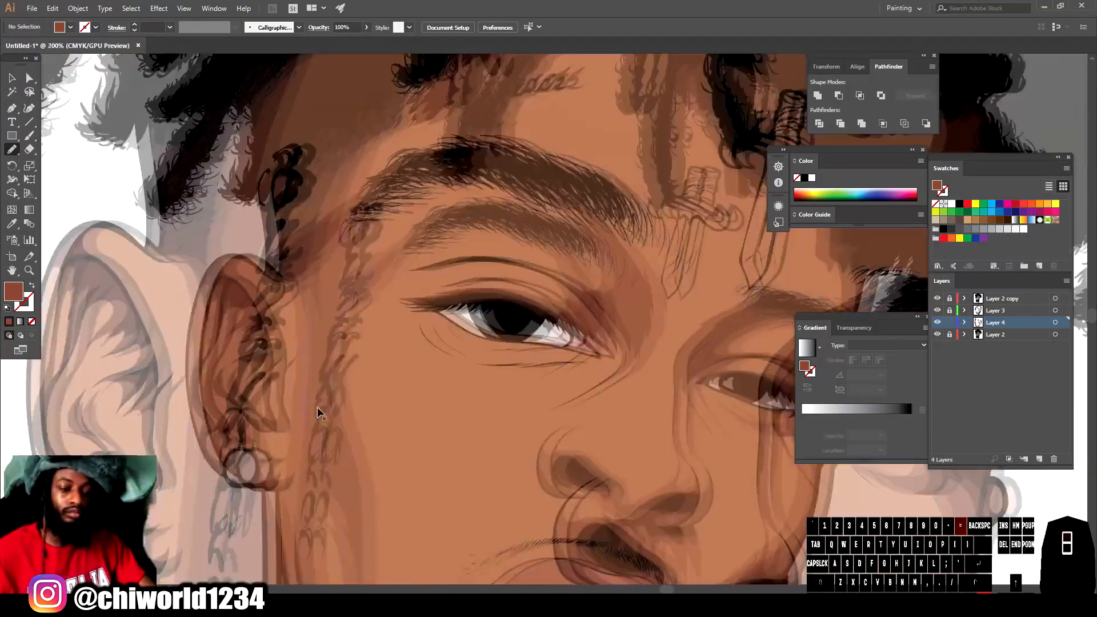
key("ctrl+equal")
key("ctrl+equal")
key("ctrl+equal")
left_click_drag(340, 294, 402, 336)
mouse_move(470, 377)
left_mouse_down()
mouse_move(480, 408)
mouse_move(305, 297)
left_mouse_up()
mouse_move(357, 332)
left_mouse_down()
mouse_move(479, 377)
mouse_move(351, 336)
left_mouse_up()
Draw midtone shadow shapes on the chin below the lower lip and around the mustache.
left_click_drag(358, 369, 616, 397)
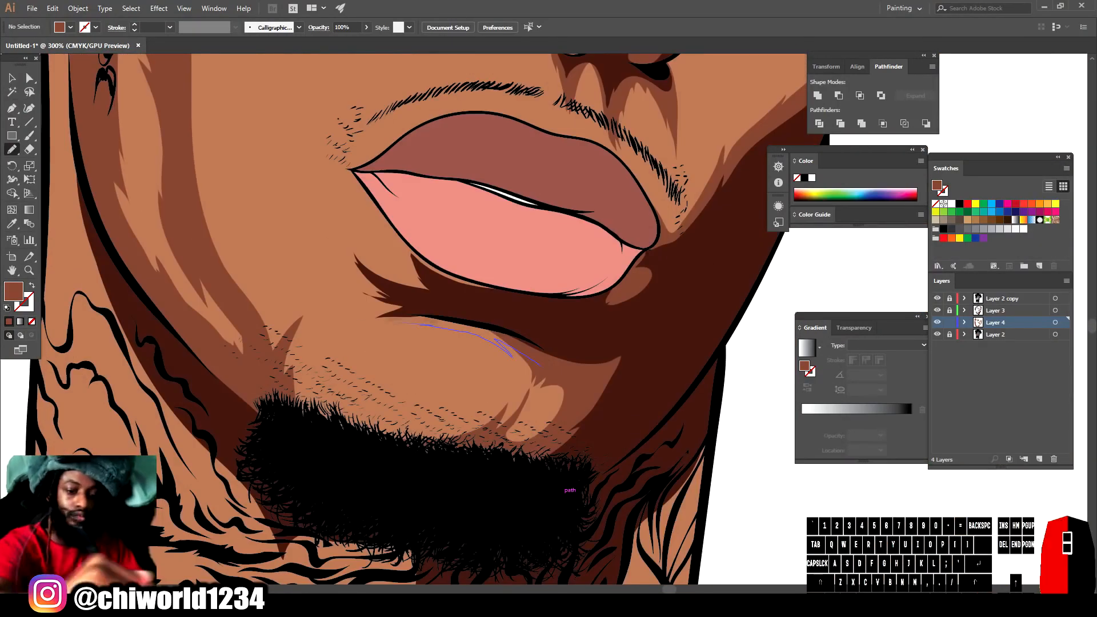
mouse_move(408, 323)
left_mouse_down()
mouse_move(354, 305)
mouse_move(320, 234)
mouse_move(369, 251)
mouse_move(411, 231)
left_mouse_up()
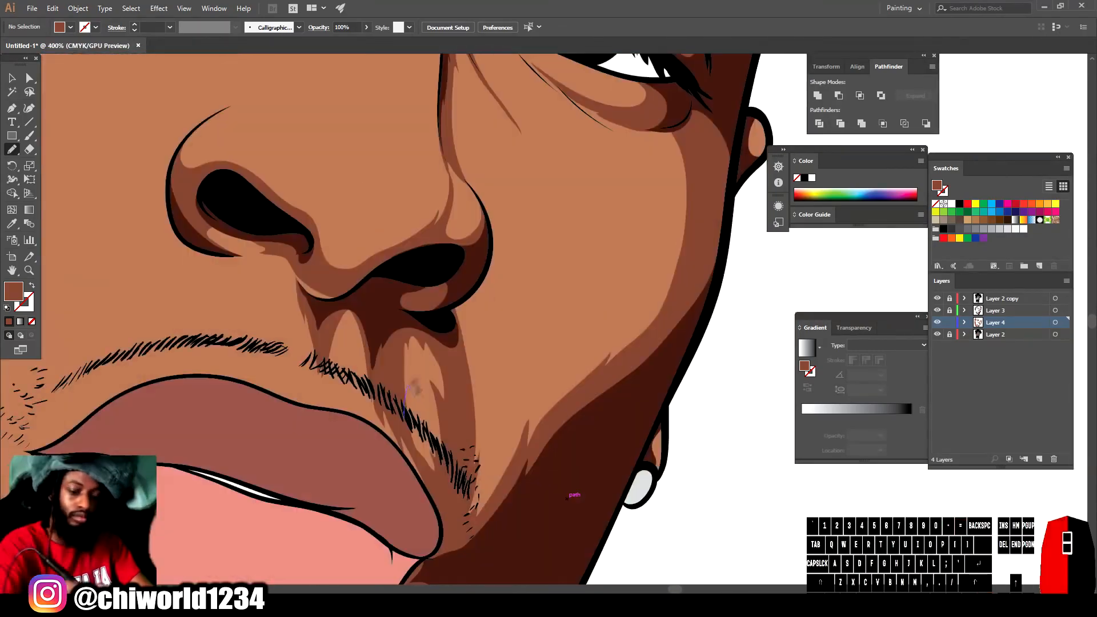
left_click_drag(463, 334, 543, 283)
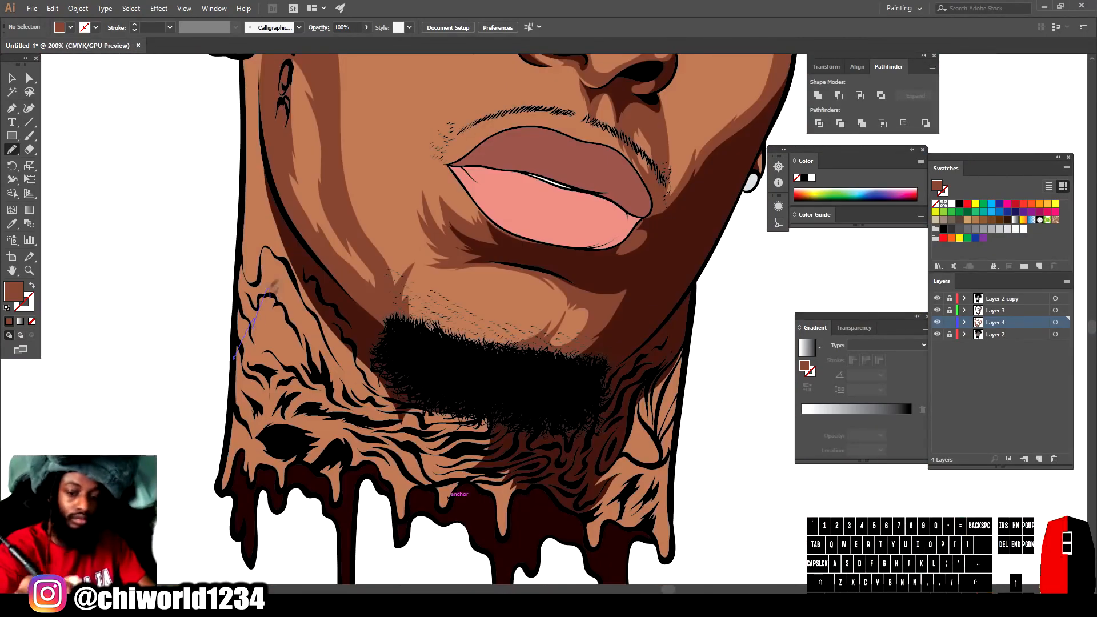
Draw midtone shadow shapes over the tattooed neck and inside the near ear.
left_click_drag(409, 466, 440, 473)
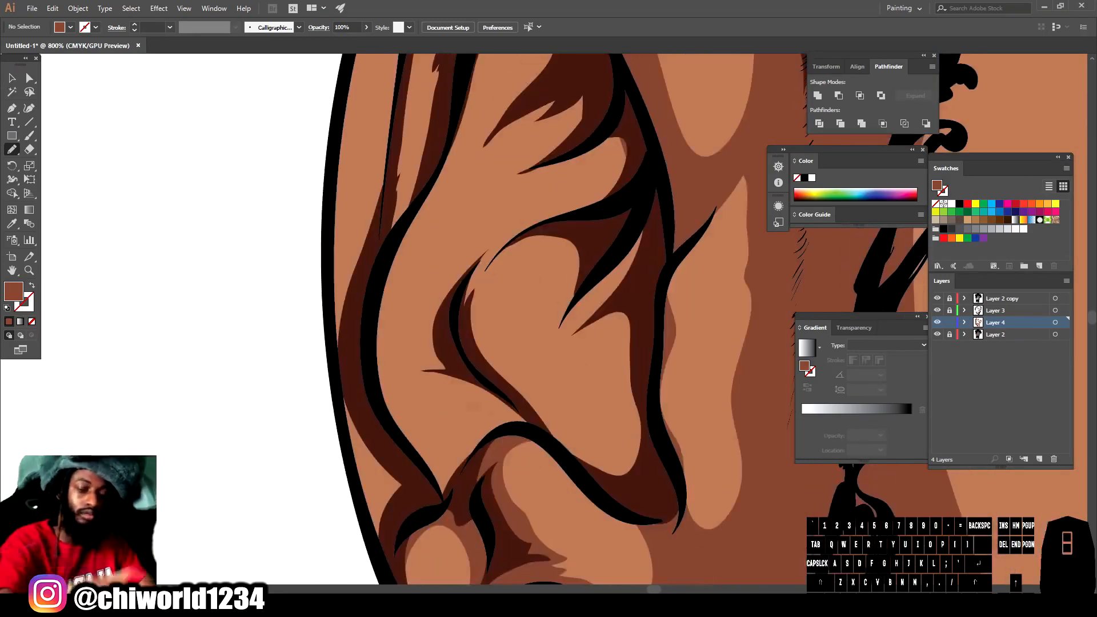
left_click_drag(490, 330, 593, 263)
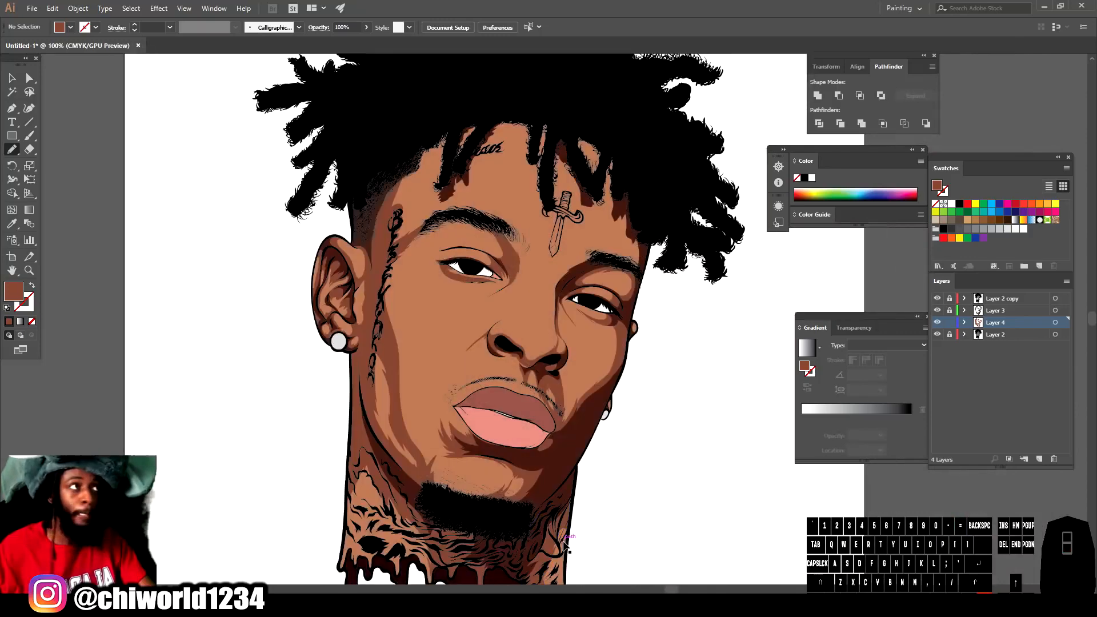
Unlock Layer 3 and Layer 2, and select all the portrait's artwork on the unlocked layers.
key("ctrl+minus")
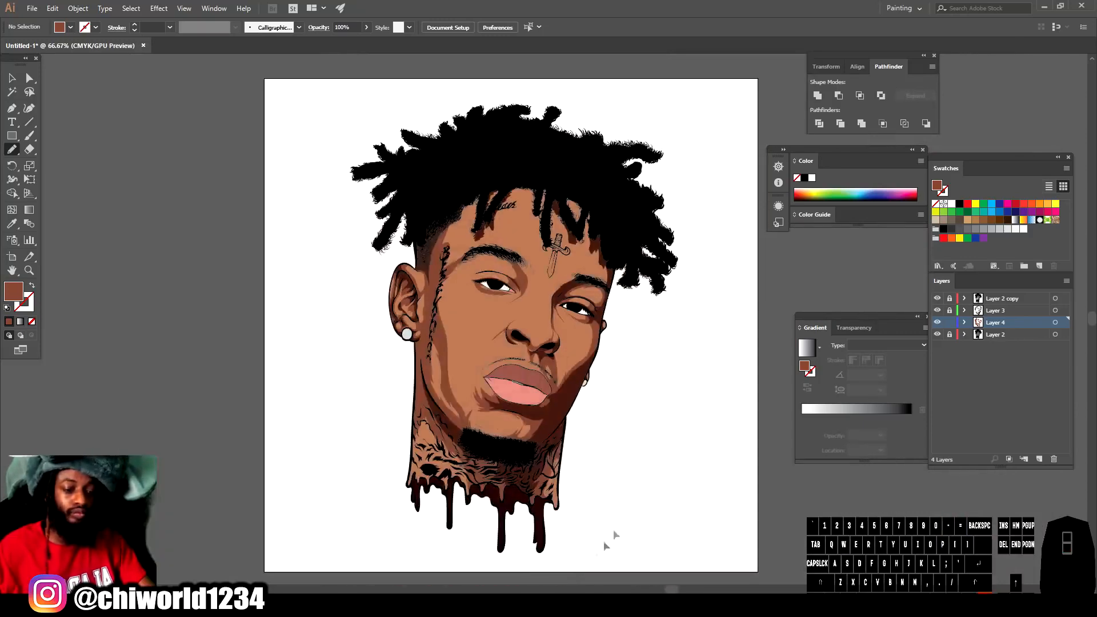
scroll(749, 427, "right", 3)
left_click(950, 311)
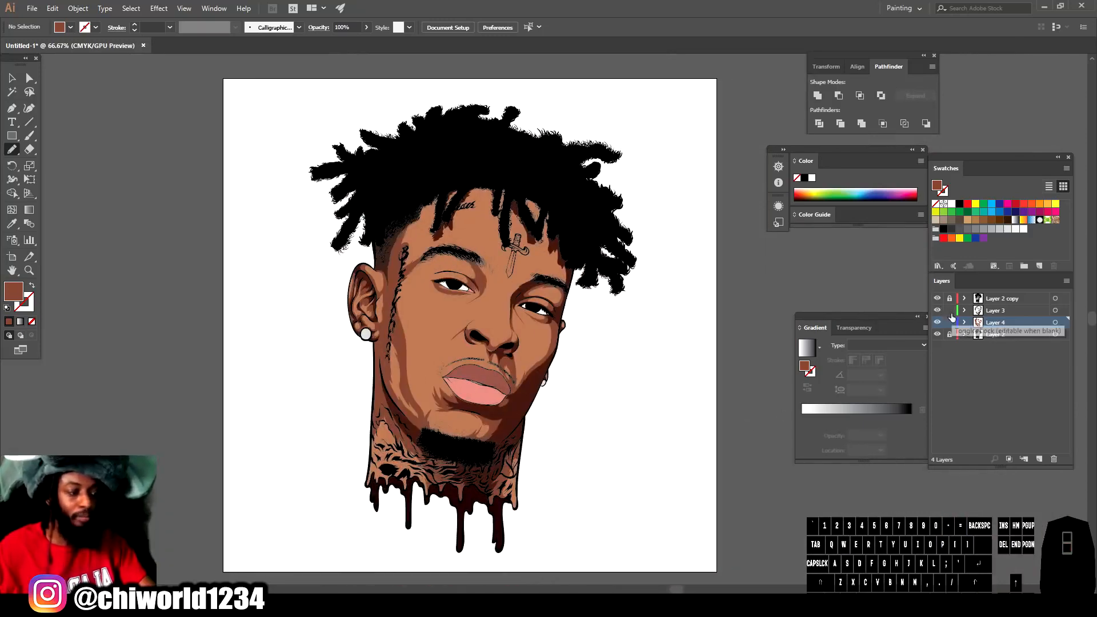
left_click(950, 336)
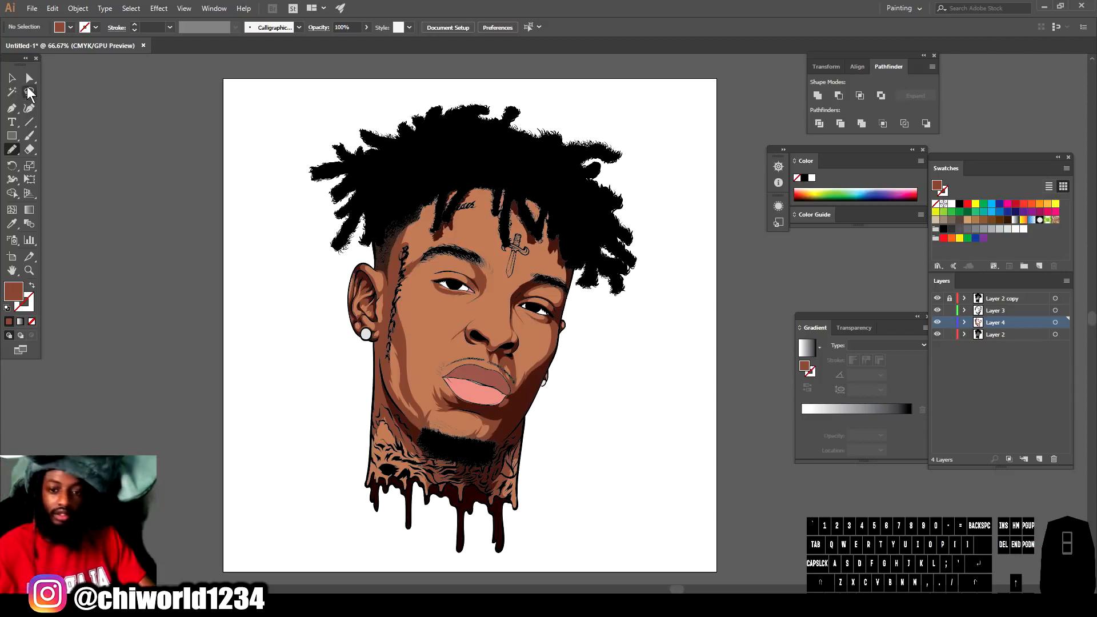
left_click(12, 78)
left_click_drag(292, 102, 597, 423)
left_click_drag(695, 544, 696, 537)
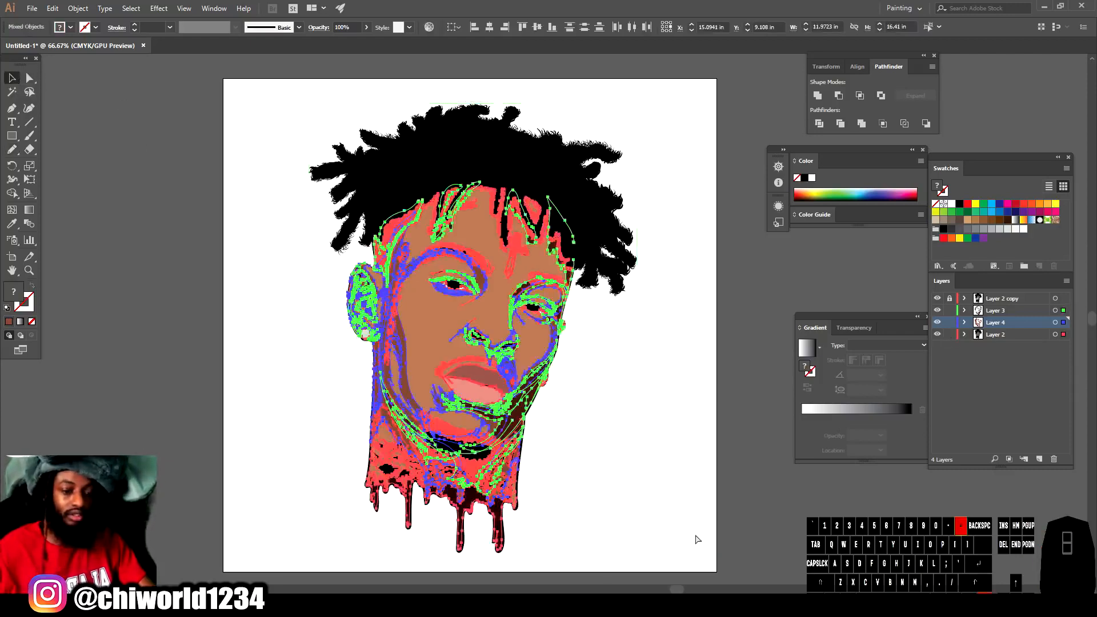
Open Recolor Artwork for the selected portrait artwork and set the number of colors to All.
key("ctrl+equal")
key("ctrl+equal")
left_click(52, 8)
mouse_move(189, 214)
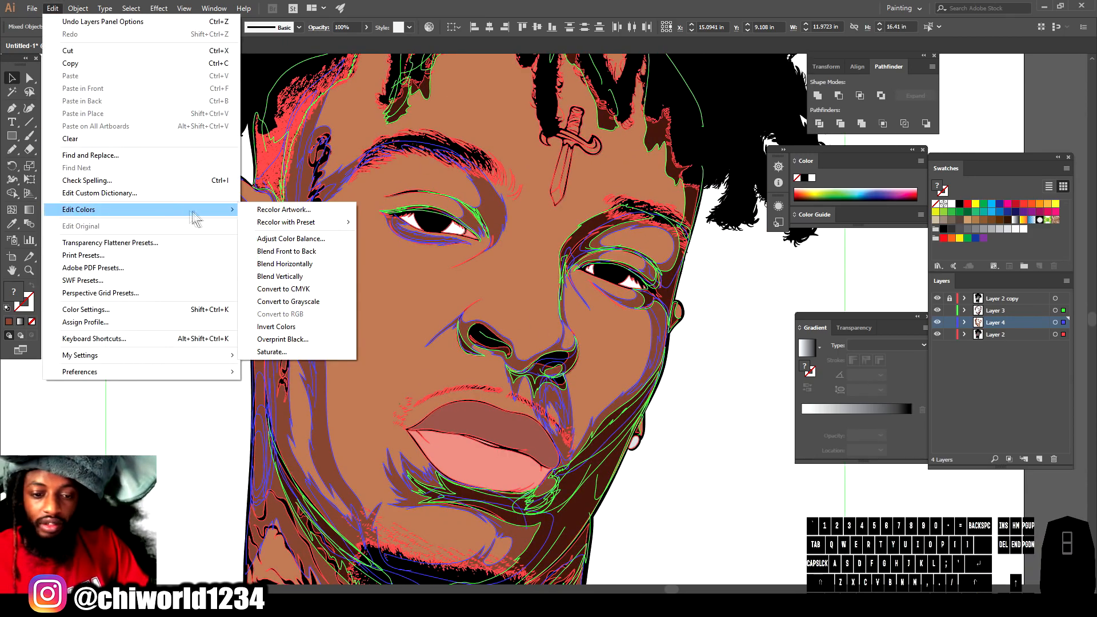
mouse_move(340, 223)
left_click(409, 273)
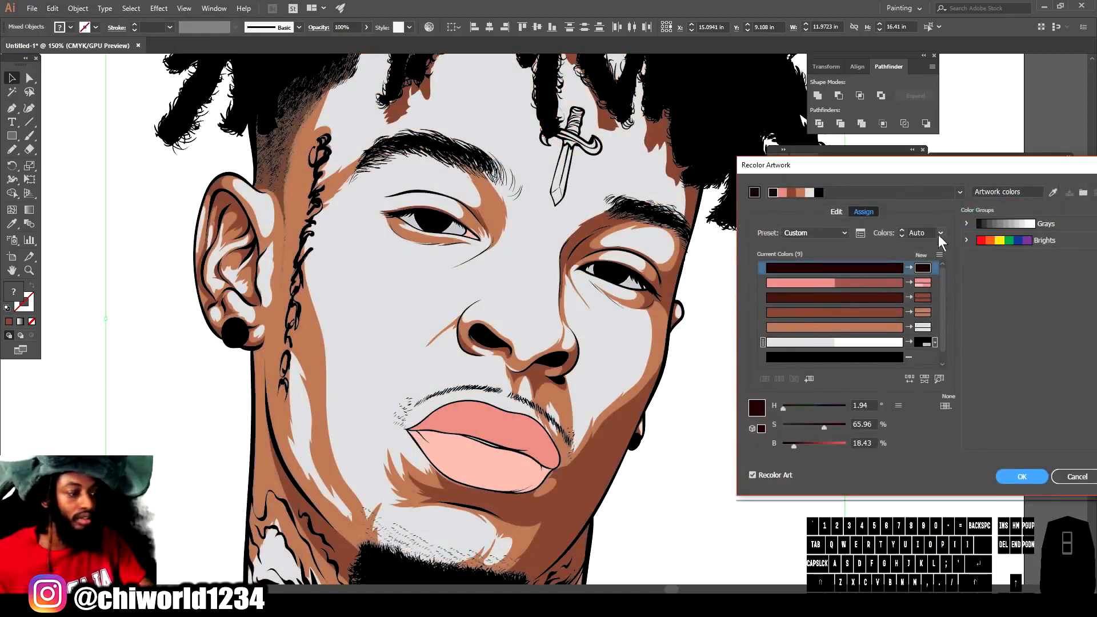
left_click(940, 233)
left_click(957, 315)
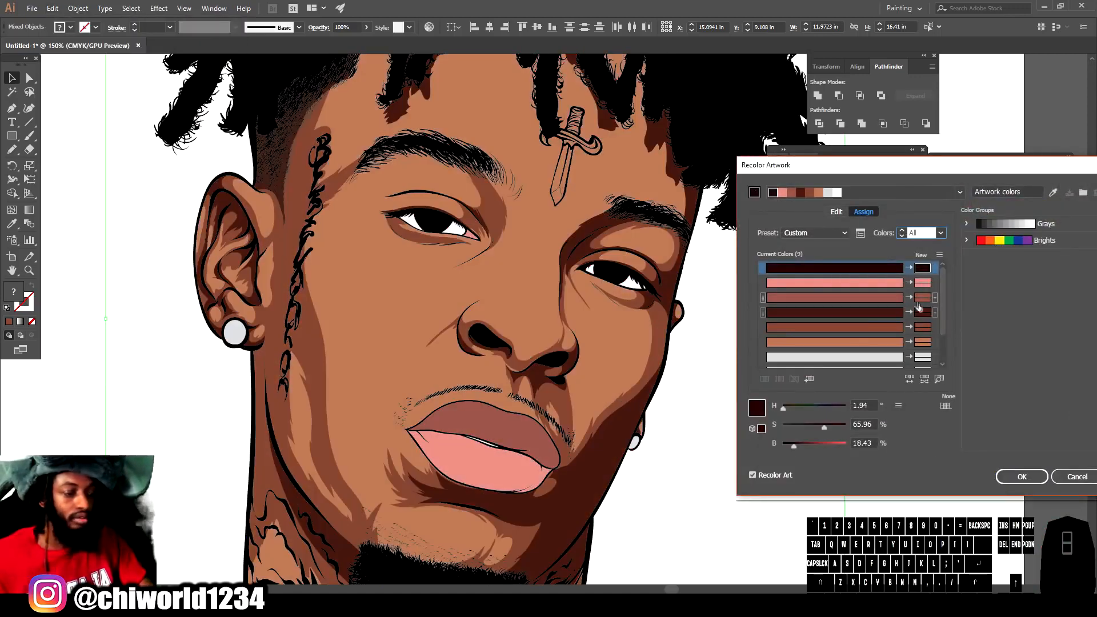
Raise the base skin tone's saturation to 57% and set the dark shadow color to 85% saturation and 20% brightness.
left_click(831, 342)
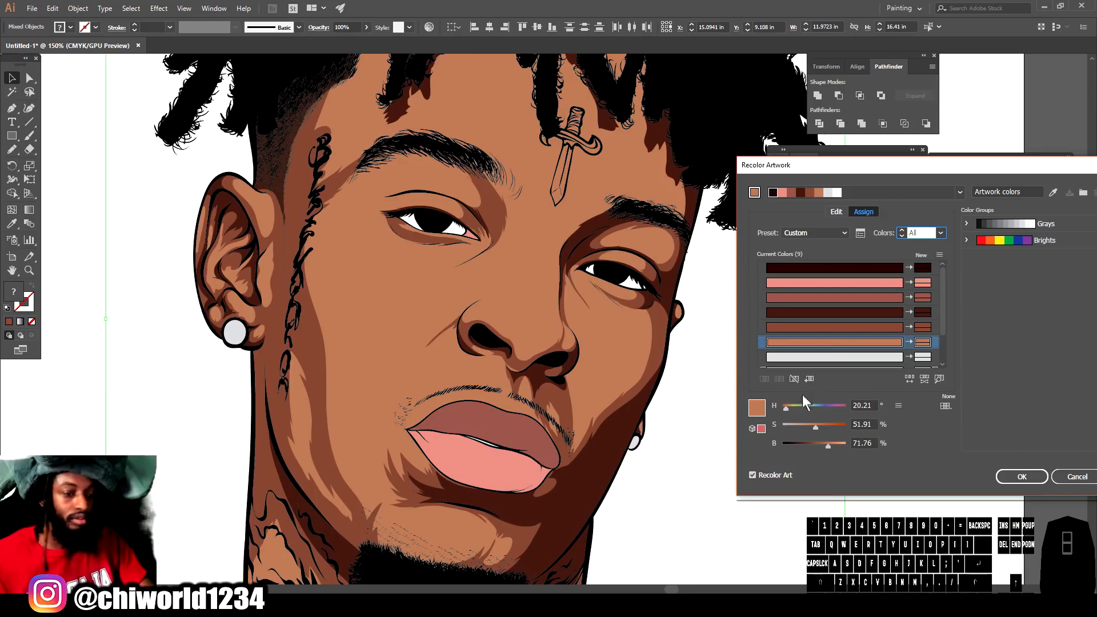
left_click_drag(817, 428, 820, 430)
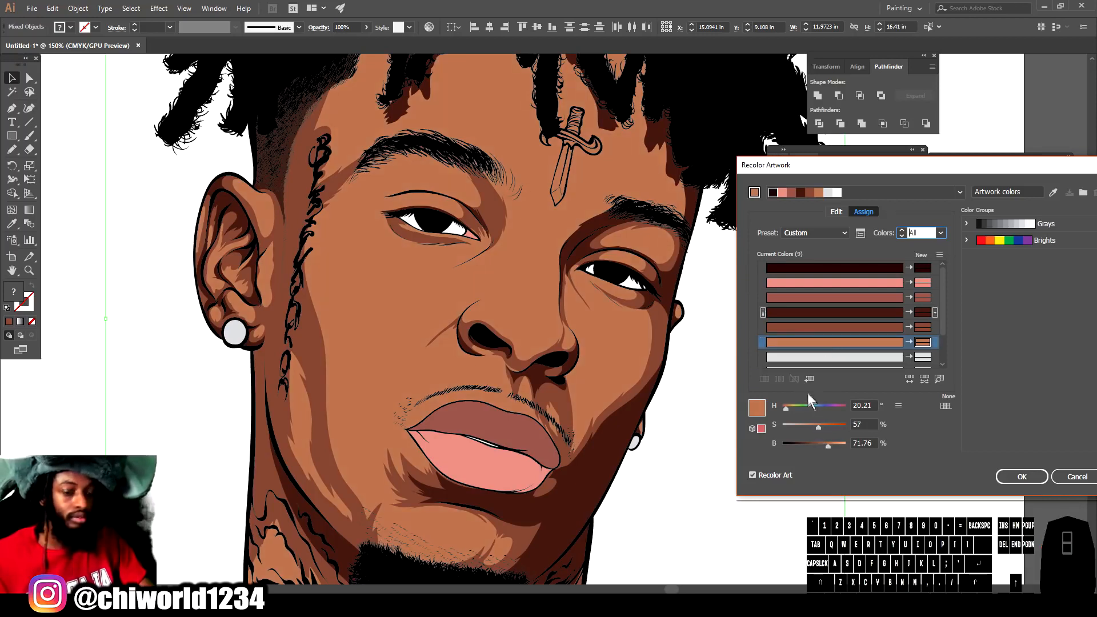
left_click(852, 315)
left_click_drag(825, 427, 794, 442)
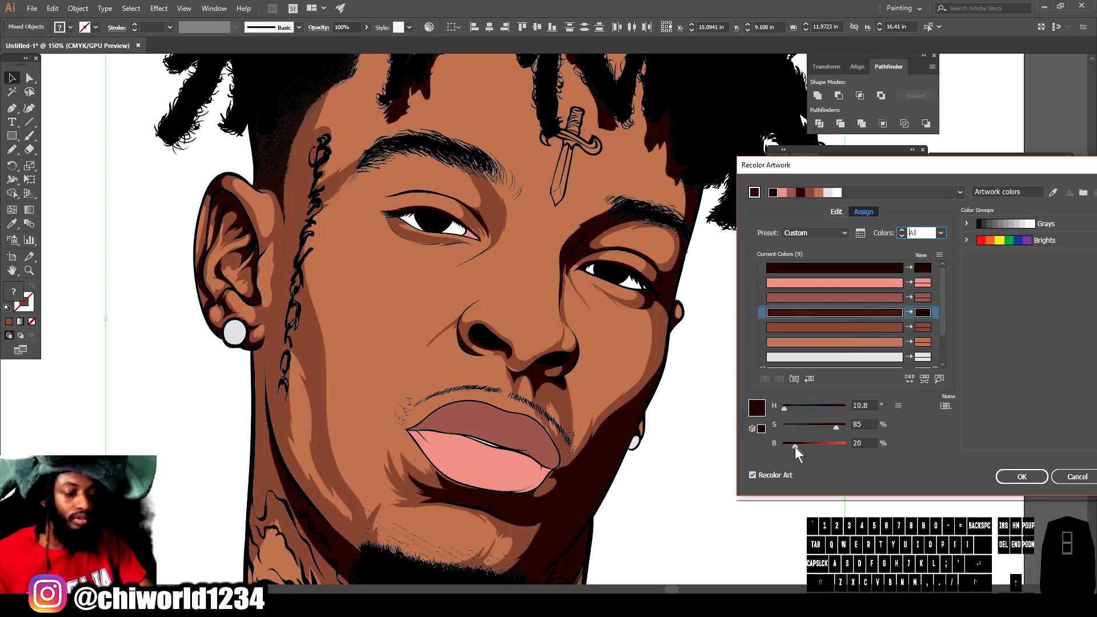
Set the midtone shadow color to hue 15°, saturation 63% and brightness 42%, and apply the recoloring.
left_click(861, 330)
left_click(818, 428)
left_click_drag(818, 446, 819, 428)
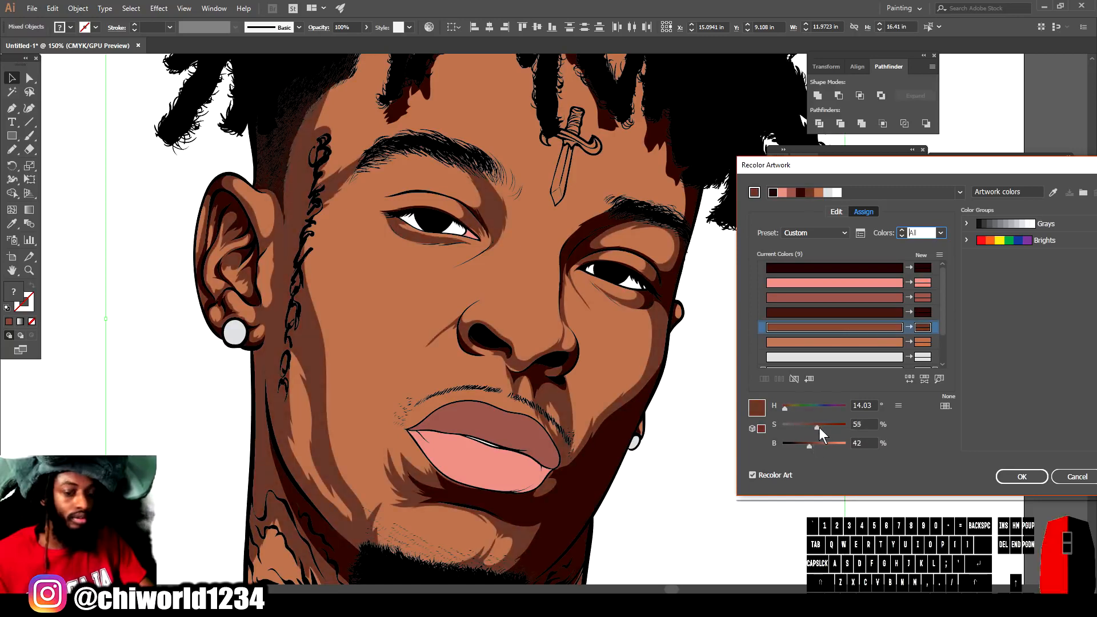
left_click_drag(786, 408, 822, 427)
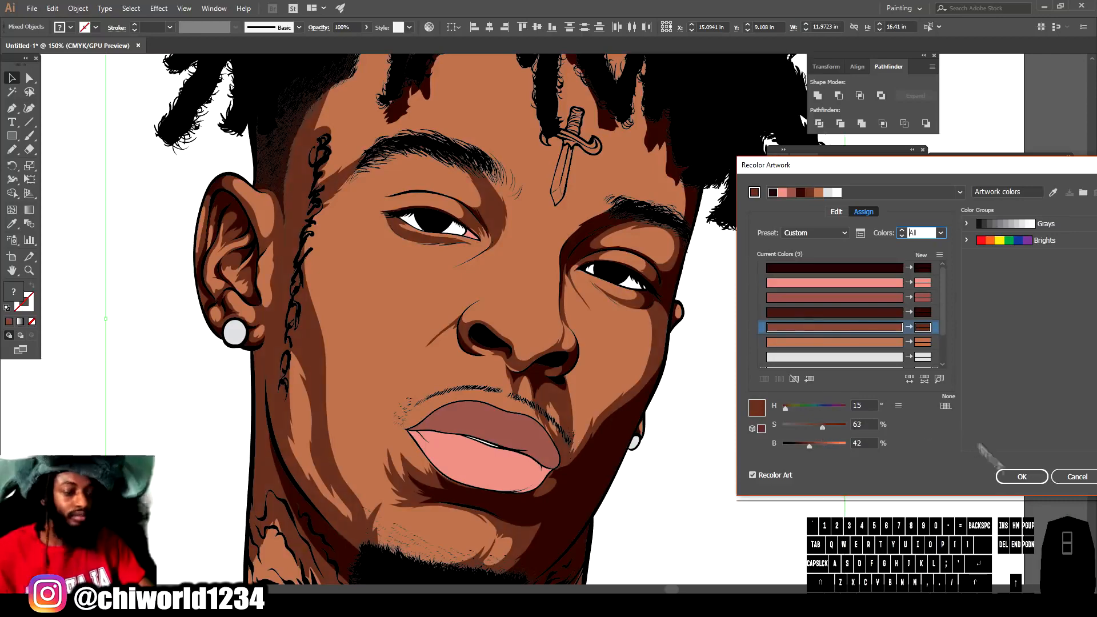
left_click(1022, 477)
Deselect the artwork, lock Layer 3 and Layer 4, and add a new layer between Layer 4 and Layer 2.
key("ctrl+0")
left_click(723, 453)
key("ctrl+equal")
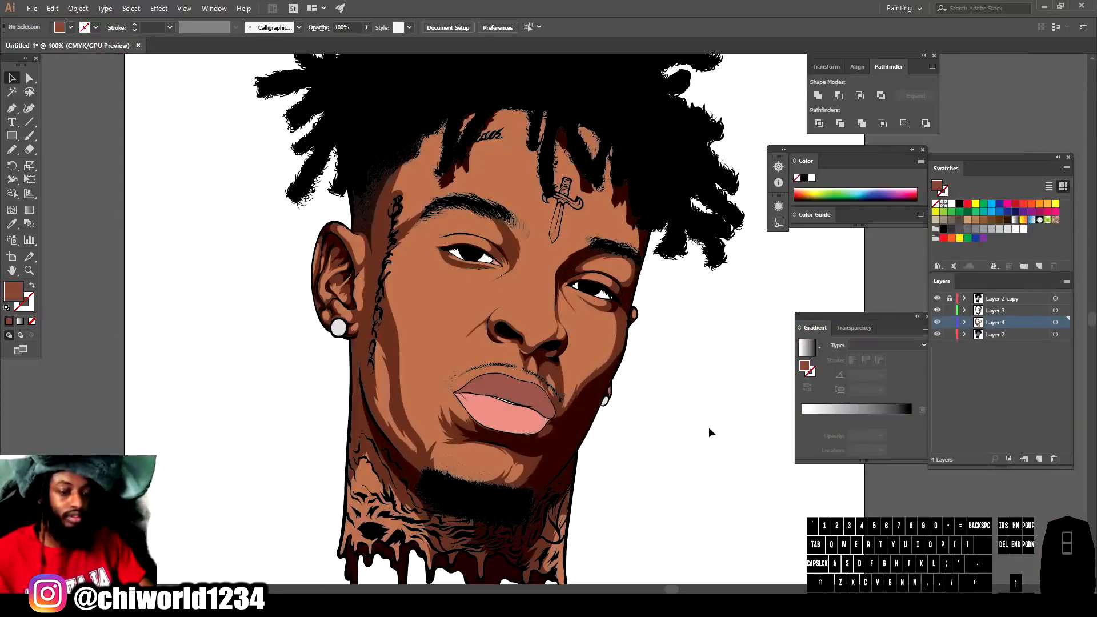
key("ctrl+equal")
left_click_drag(951, 322, 950, 310)
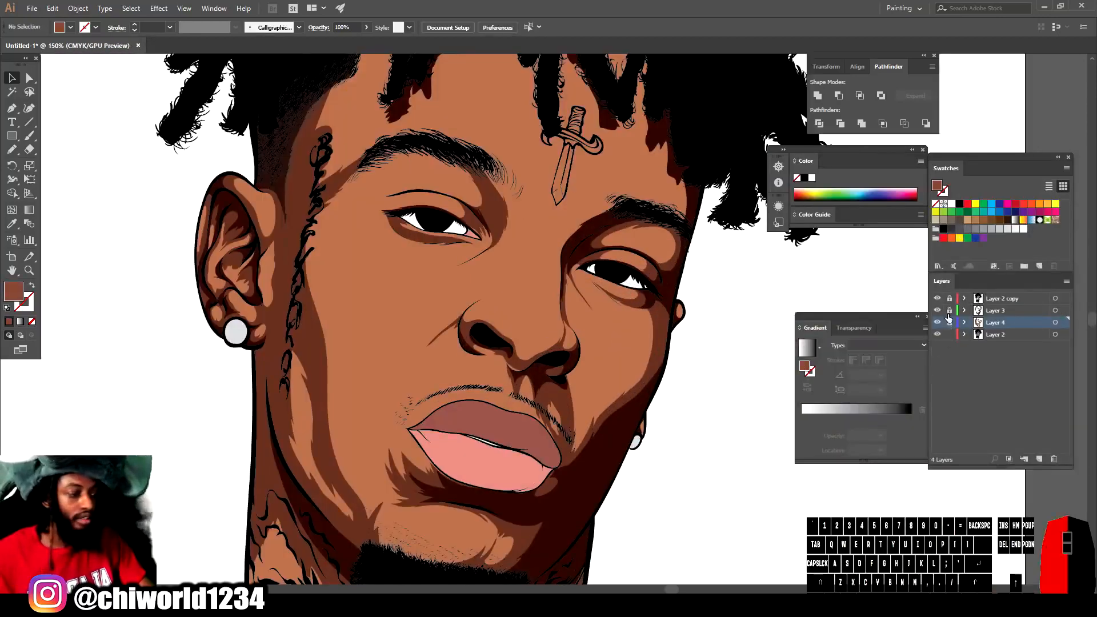
left_click(1040, 460)
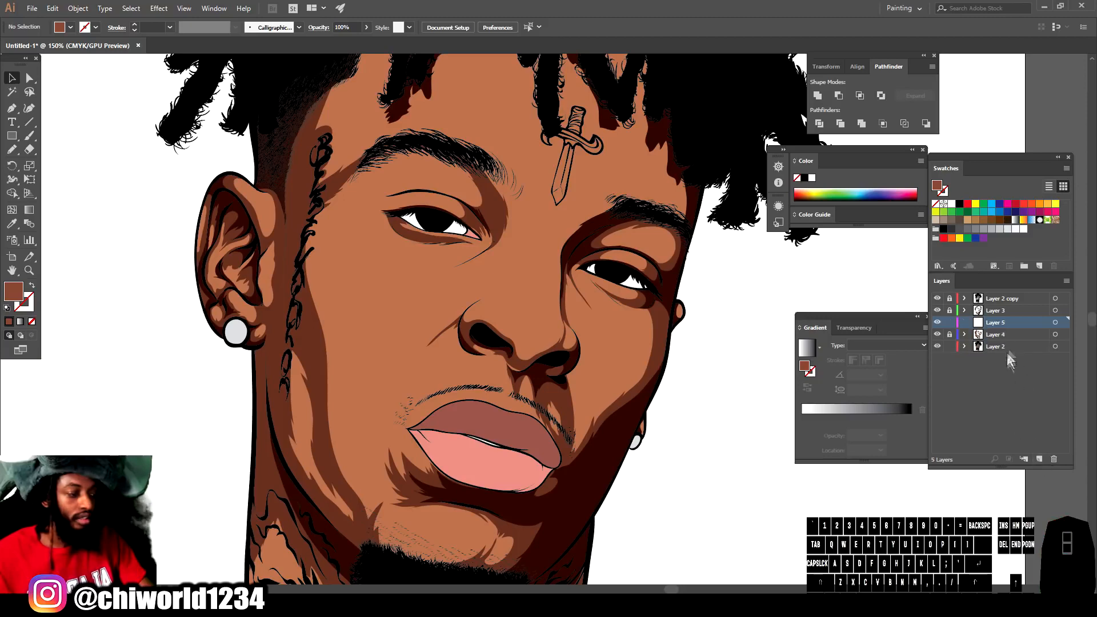
left_click_drag(1004, 327, 1001, 349)
scroll(695, 367, "up", 3)
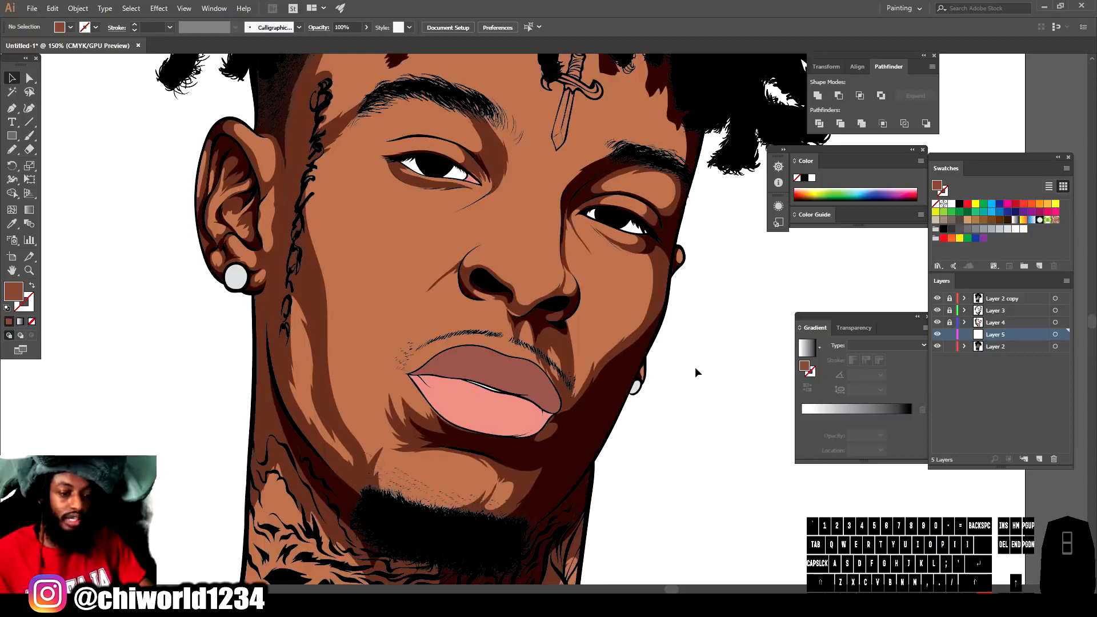
scroll(626, 399, "up", 1)
key("ctrl+equal")
key("ctrl+minus")
key("ctrl+minus")
key("ctrl+minus")
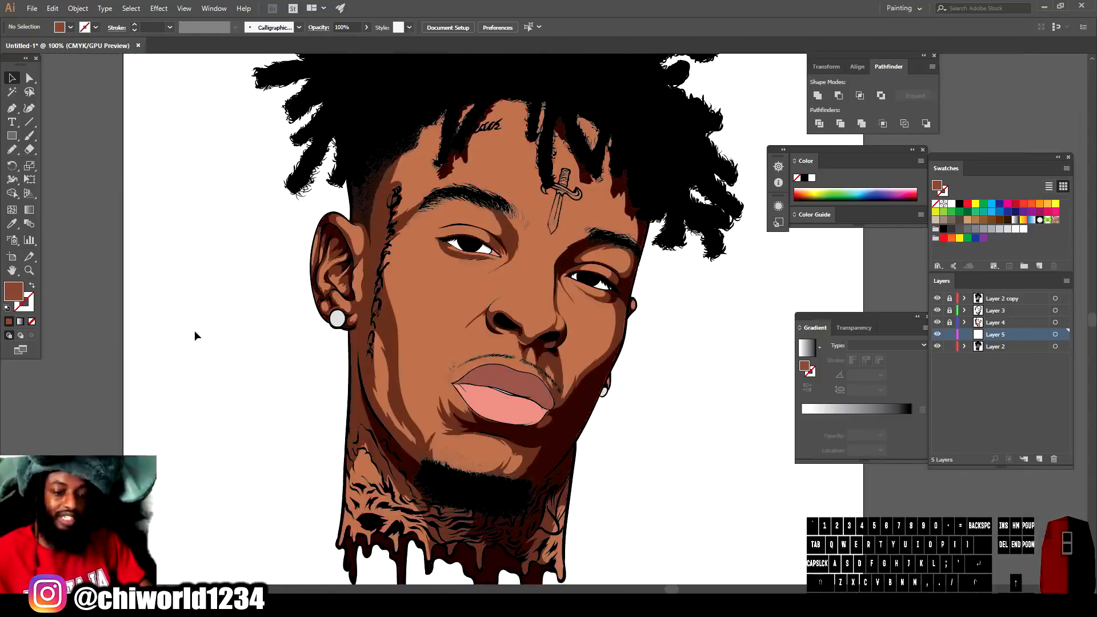
Sample the cheek's base skin color and darken the fill to hue 18°, saturation 58% and brightness 60%.
left_click(12, 224)
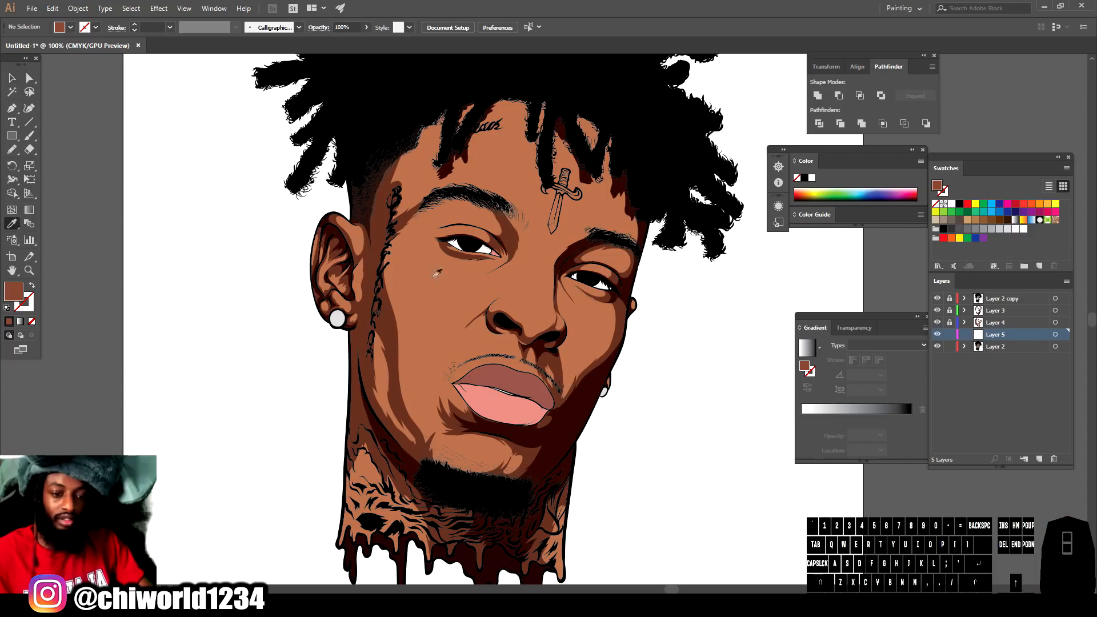
left_click(423, 330)
double_click(14, 299)
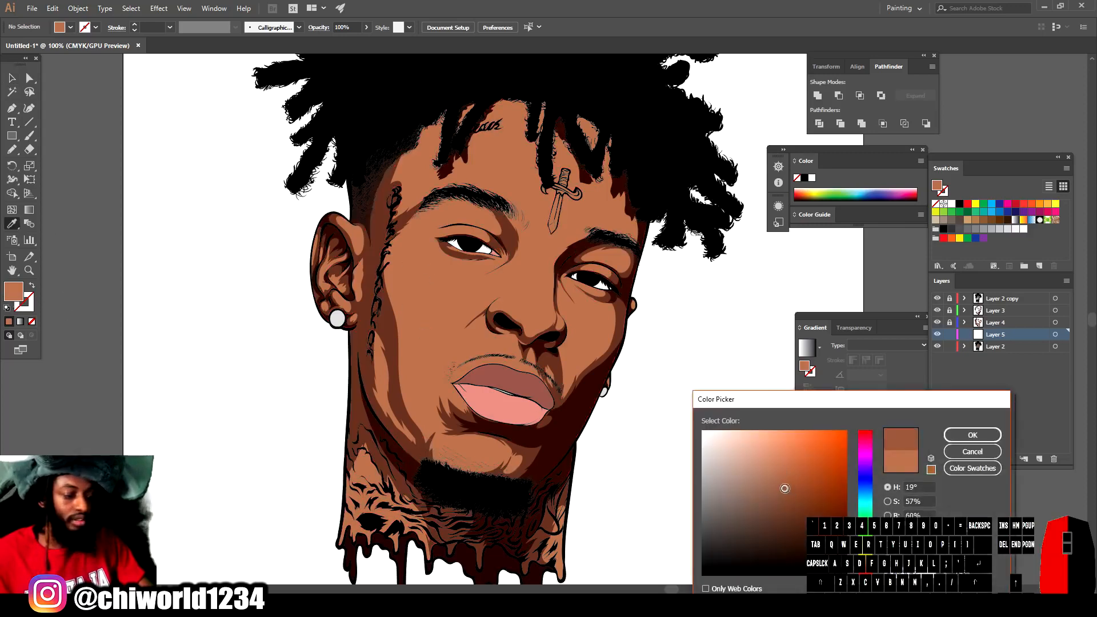
left_click_drag(785, 488, 786, 488)
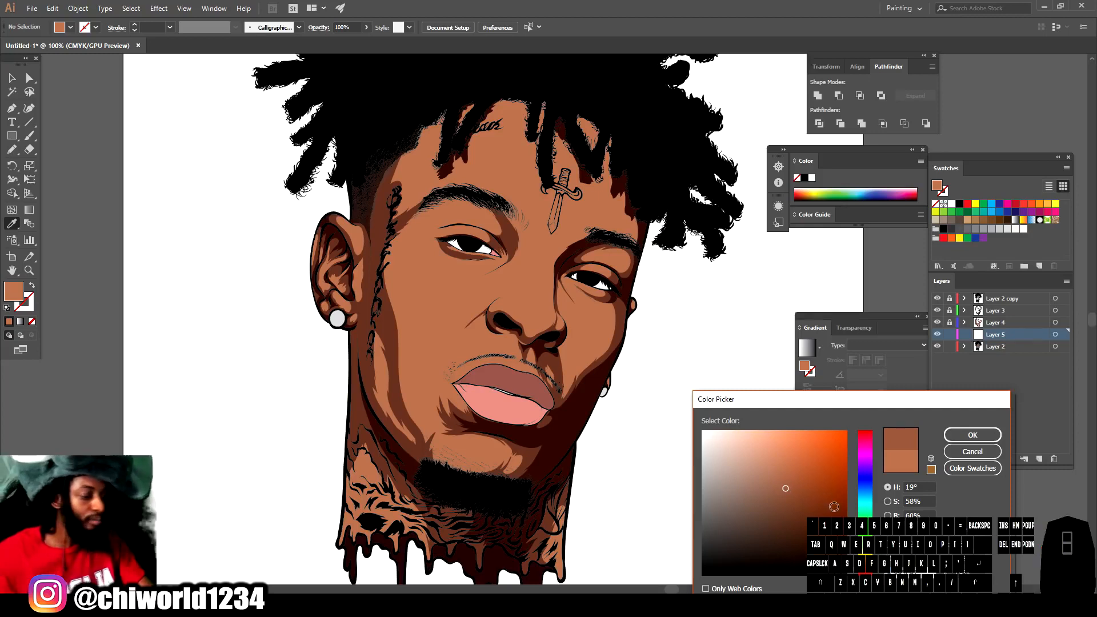
left_click(865, 566)
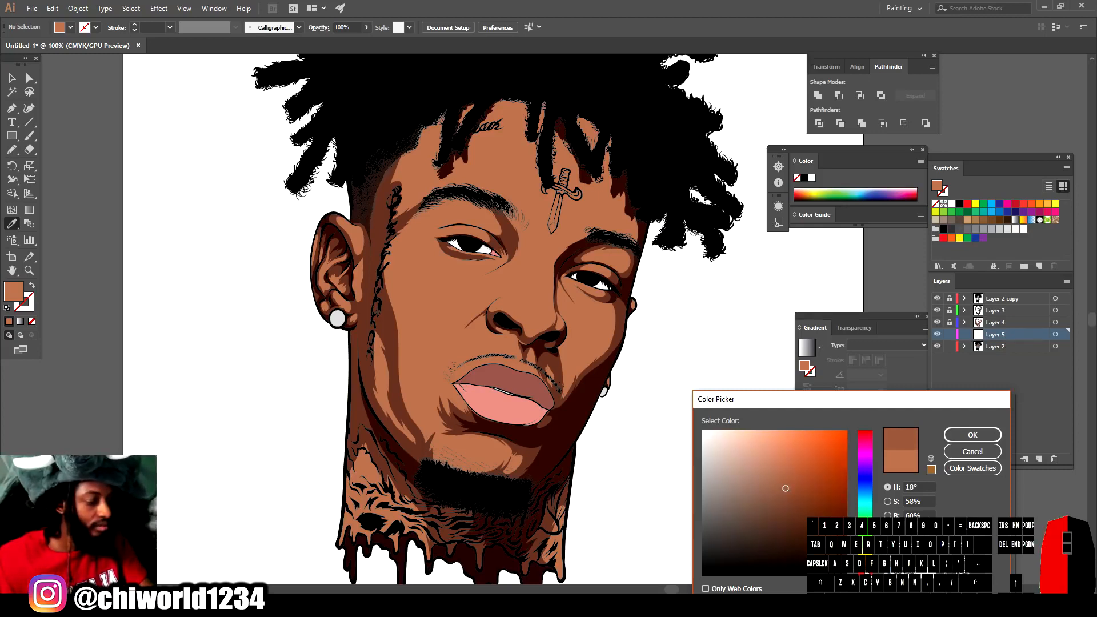
left_click(966, 434)
Draw a light shadow shape with the Pencil tool around the chin and up along the near jaw.
key("ctrl+=")
key("ctrl+=")
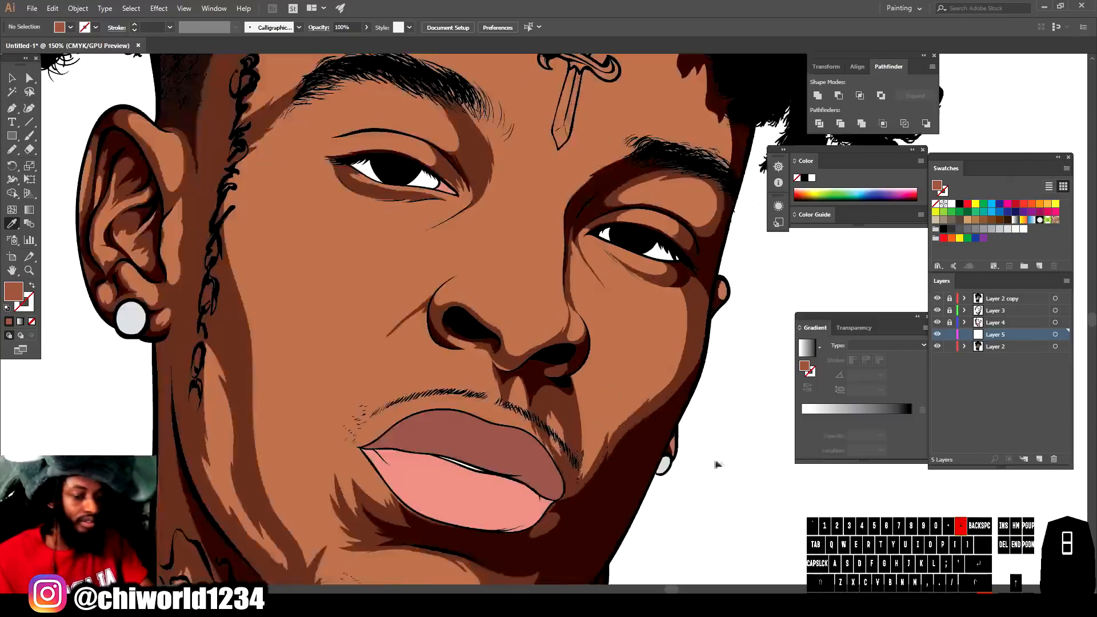
scroll(686, 440, "left", 4)
scroll(644, 377, "down", 3)
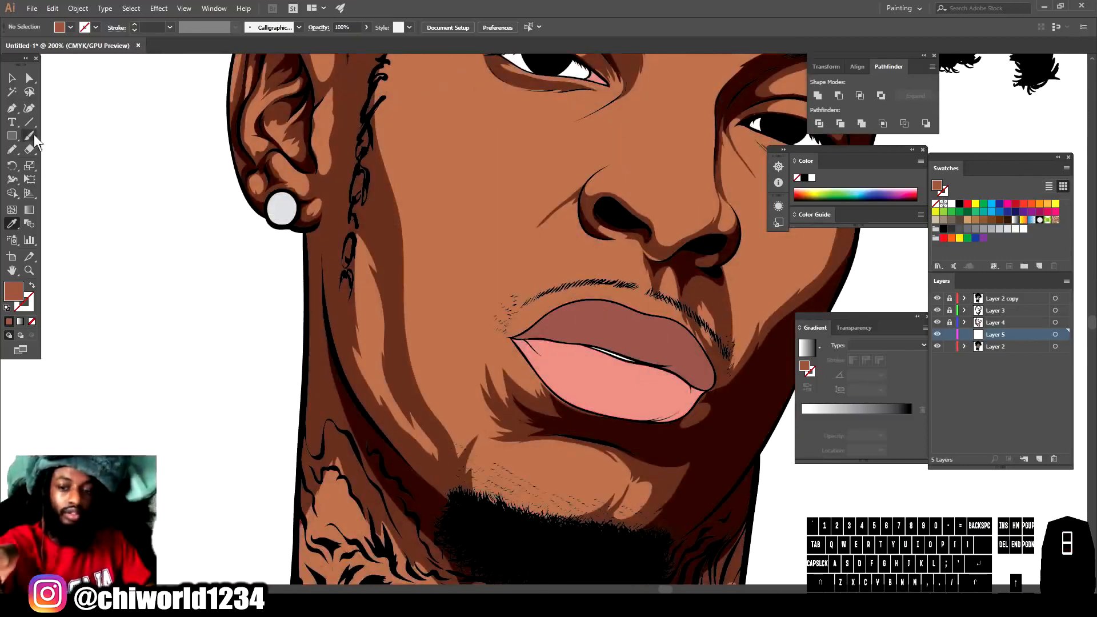
left_click(11, 149)
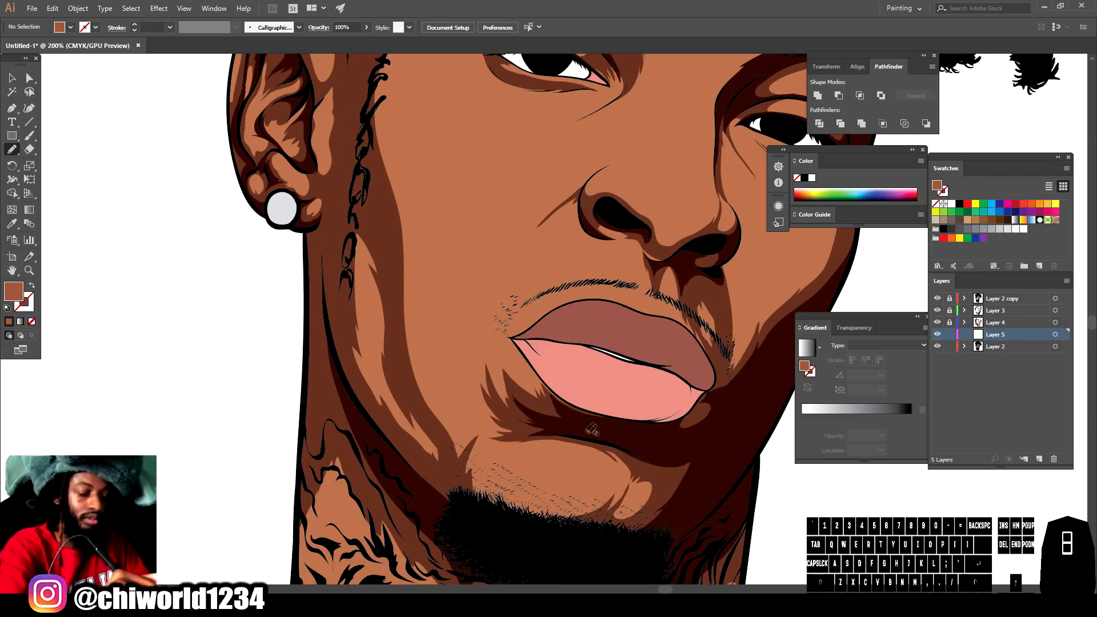
left_click_drag(648, 468, 631, 505)
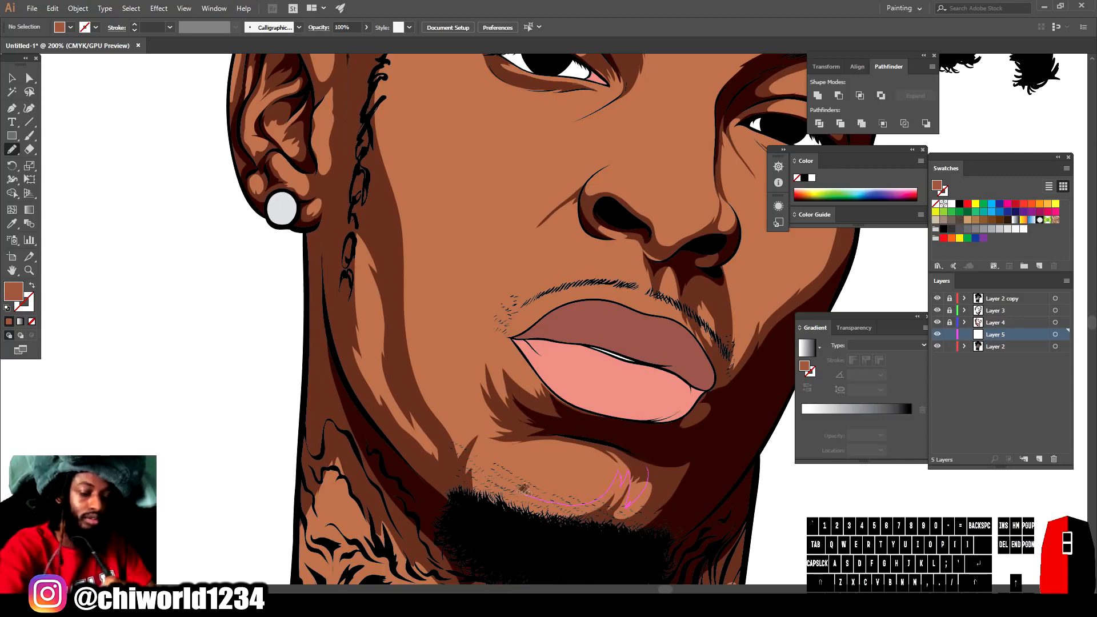
left_click_drag(474, 439, 485, 514)
key("ctrl+z")
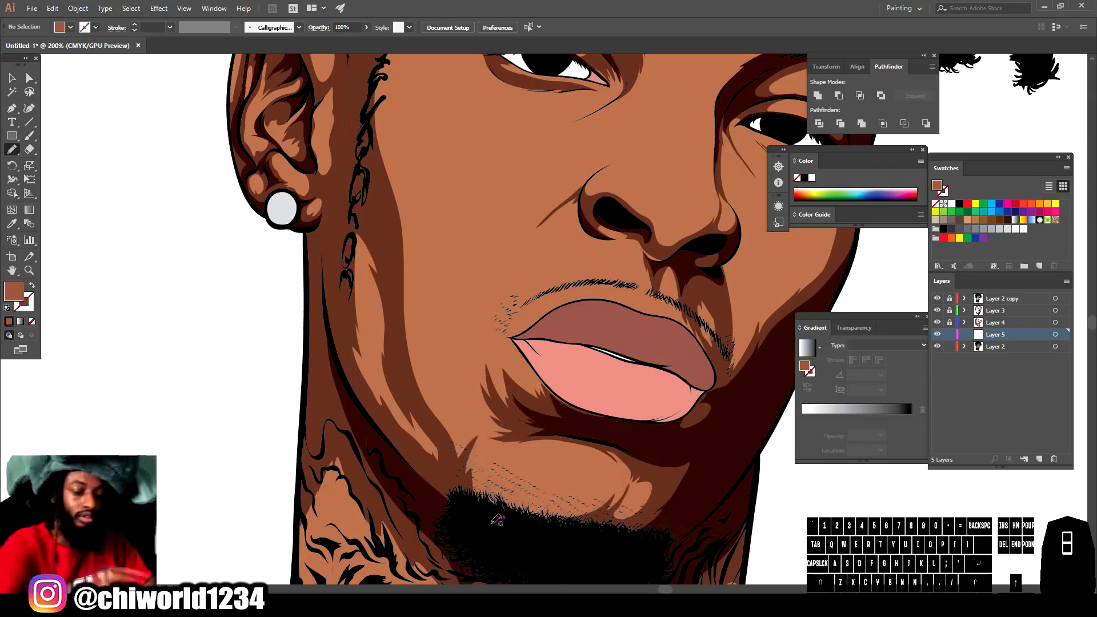
left_click_drag(655, 474, 620, 471)
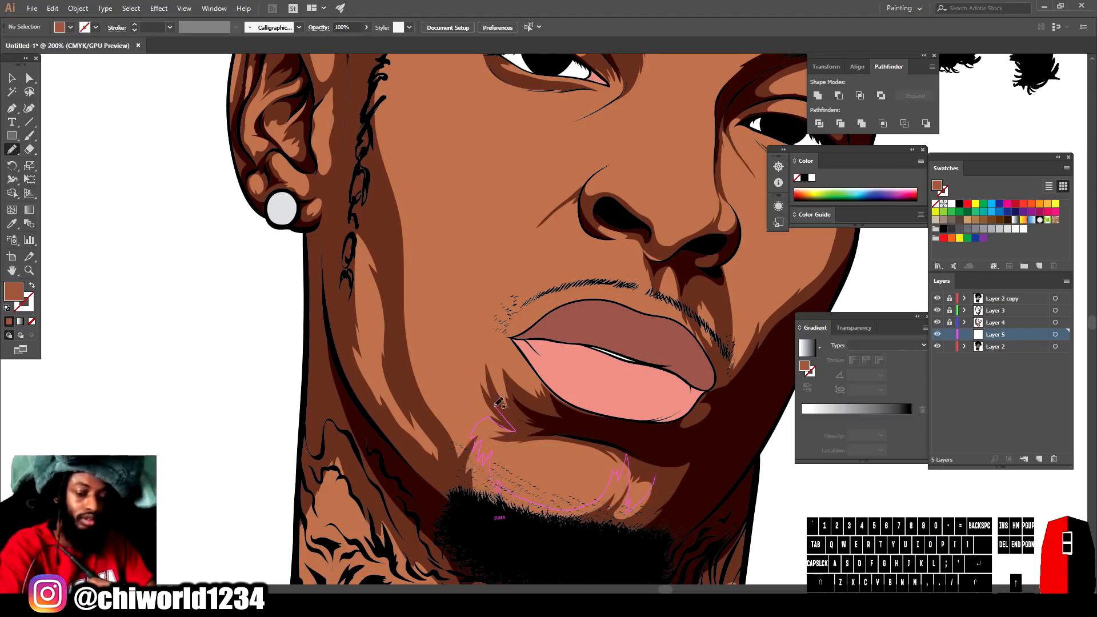
left_click_drag(364, 201, 657, 475)
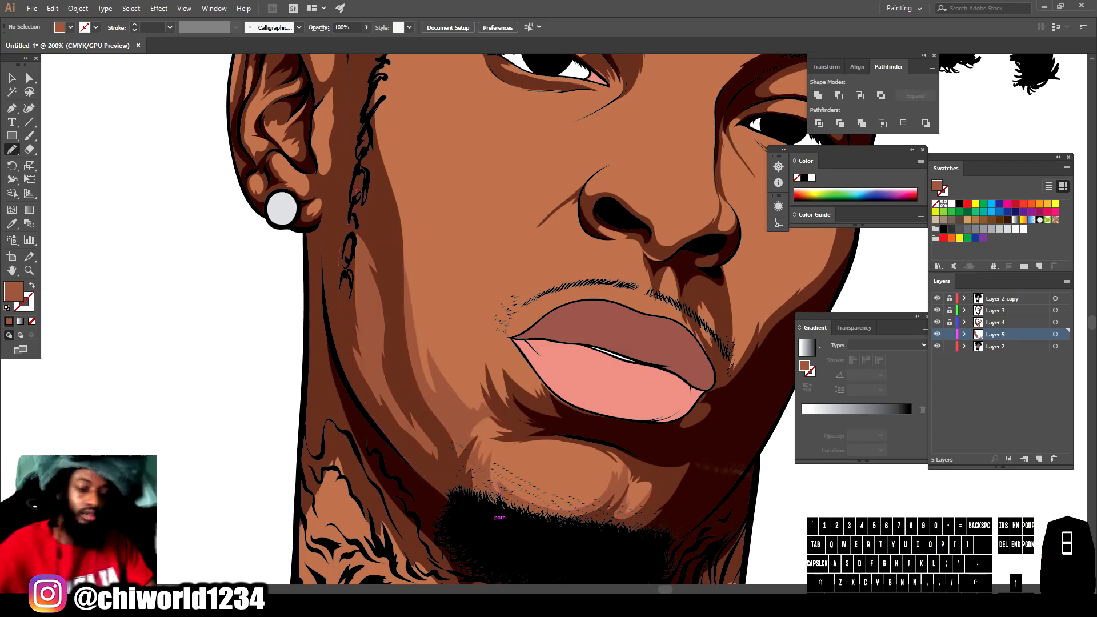
Draw a light shadow shape with jagged edges along the near cheek beside the existing midtone shadow.
key("ctrl+minus")
key("ctrl+minus")
key("ctrl+minus")
key("ctrl+minus")
key("ctrl+equal")
key("ctrl+equal")
key("ctrl+equal")
key("ctrl+equal")
mouse_move(458, 413)
left_mouse_down()
mouse_move(374, 482)
mouse_move(337, 366)
left_mouse_up()
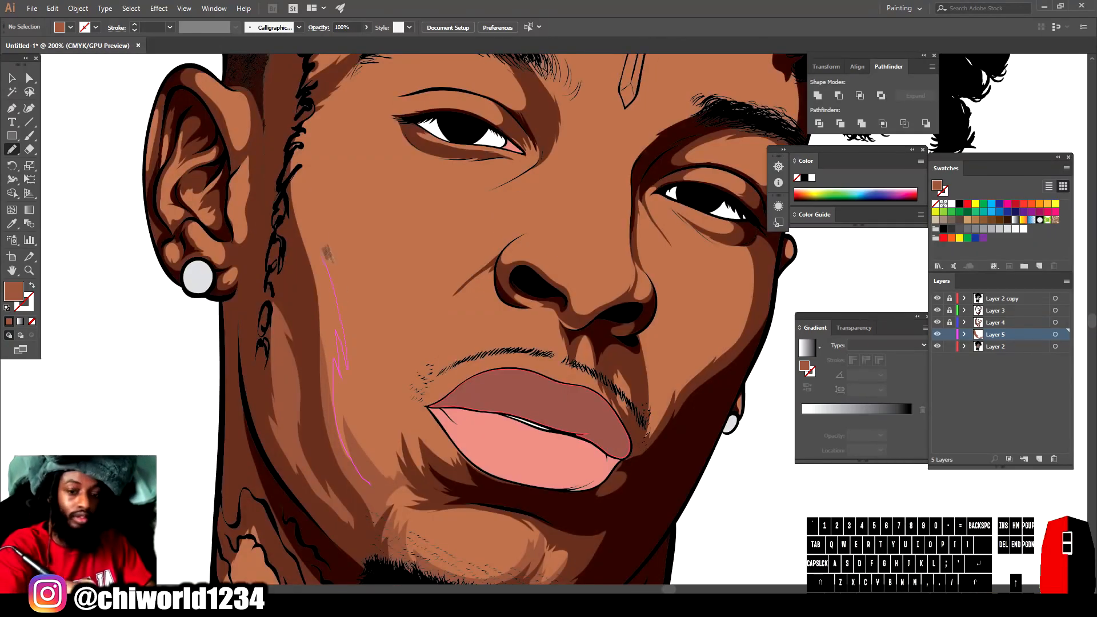
mouse_move(415, 140)
left_mouse_down()
mouse_move(303, 321)
mouse_move(370, 484)
left_mouse_up()
Draw light shadow shapes from the near temple across the upper lid of the near eye.
key("ctrl+minus")
key("ctrl+minus")
key("ctrl+minus")
key("ctrl+minus")
left_click_drag(627, 462, 649, 517)
key("ctrl+equal")
key("ctrl+equal")
key("ctrl+equal")
key("ctrl+equal")
key("ctrl+equal")
left_click_drag(406, 317, 453, 344)
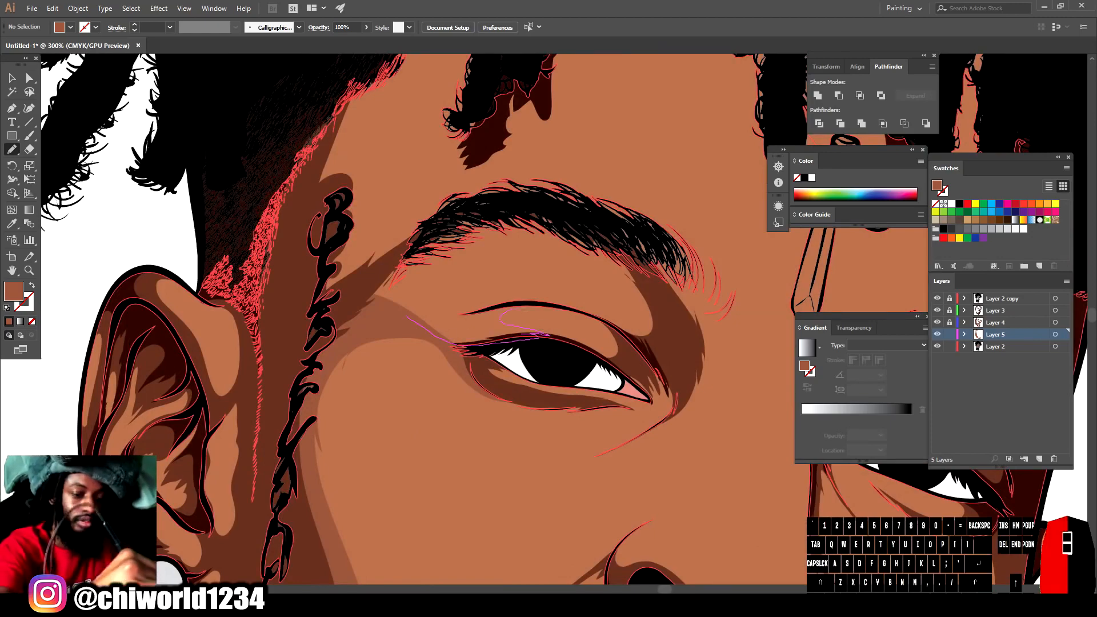
mouse_move(567, 246)
left_mouse_down()
mouse_move(325, 318)
mouse_move(406, 317)
left_mouse_up()
scroll(423, 335, "up", 3)
mouse_move(431, 355)
left_mouse_down()
mouse_move(398, 312)
mouse_move(294, 247)
mouse_move(432, 356)
left_mouse_up()
Add more light shadow shapes around the near eye socket below the brow.
key("ctrl+minus")
key("ctrl+minus")
key("ctrl+minus")
left_click_drag(564, 463, 432, 316)
key("ctrl+equal")
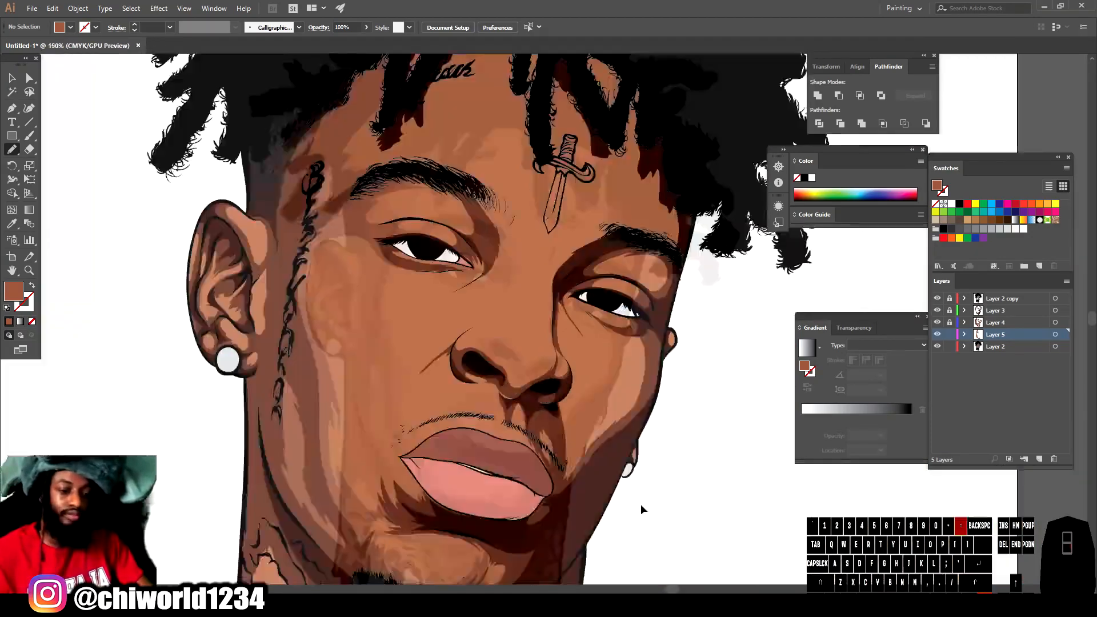
left_click_drag(452, 423, 572, 503)
key("ctrl+equal")
key("ctrl+equal")
key("ctrl+equal")
left_click_drag(466, 252, 476, 255)
mouse_move(409, 201)
left_mouse_down()
mouse_move(594, 265)
mouse_move(467, 253)
left_mouse_up()
Draw a light shadow shape down the far side of the nose, from the far eye's inner corner to the mustache.
key("ctrl+minus")
key("ctrl+minus")
key("ctrl+minus")
key("ctrl+minus")
key("ctrl+minus")
key("ctrl+equal")
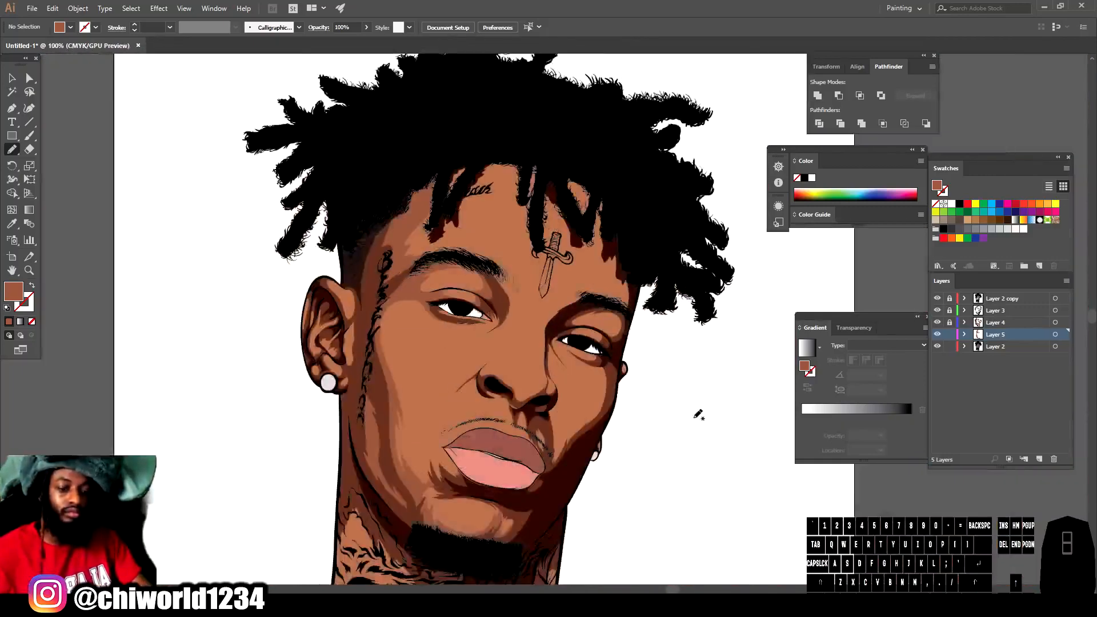
key("ctrl+equal")
key("ctrl+equal")
key("ctrl+equal")
left_click_drag(470, 292, 464, 272)
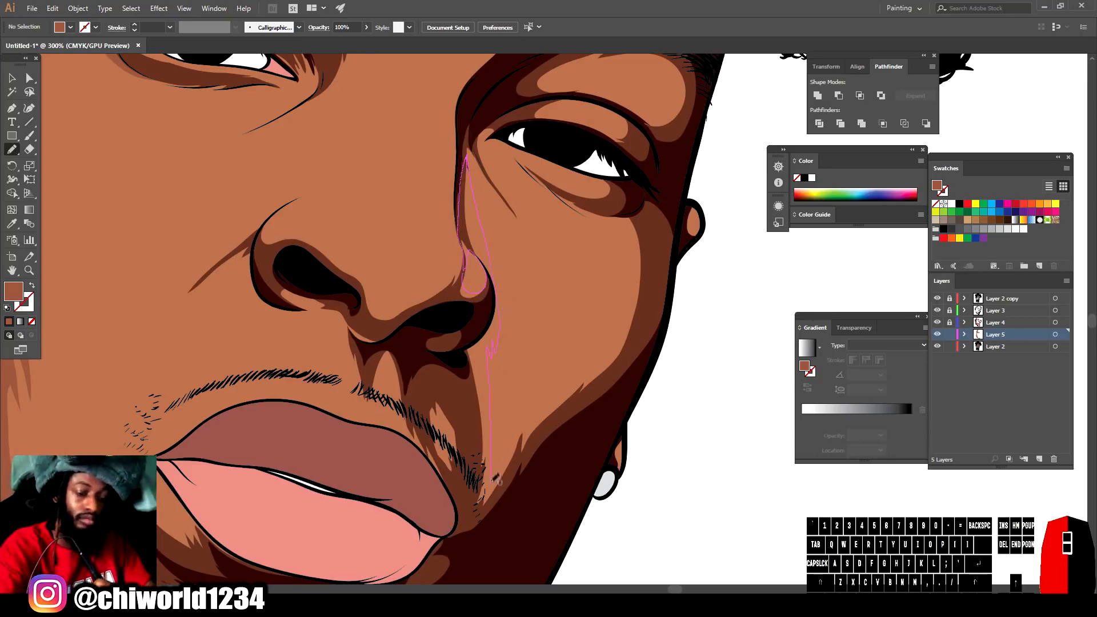
mouse_move(621, 336)
left_mouse_down()
mouse_move(466, 367)
mouse_move(467, 297)
left_mouse_up()
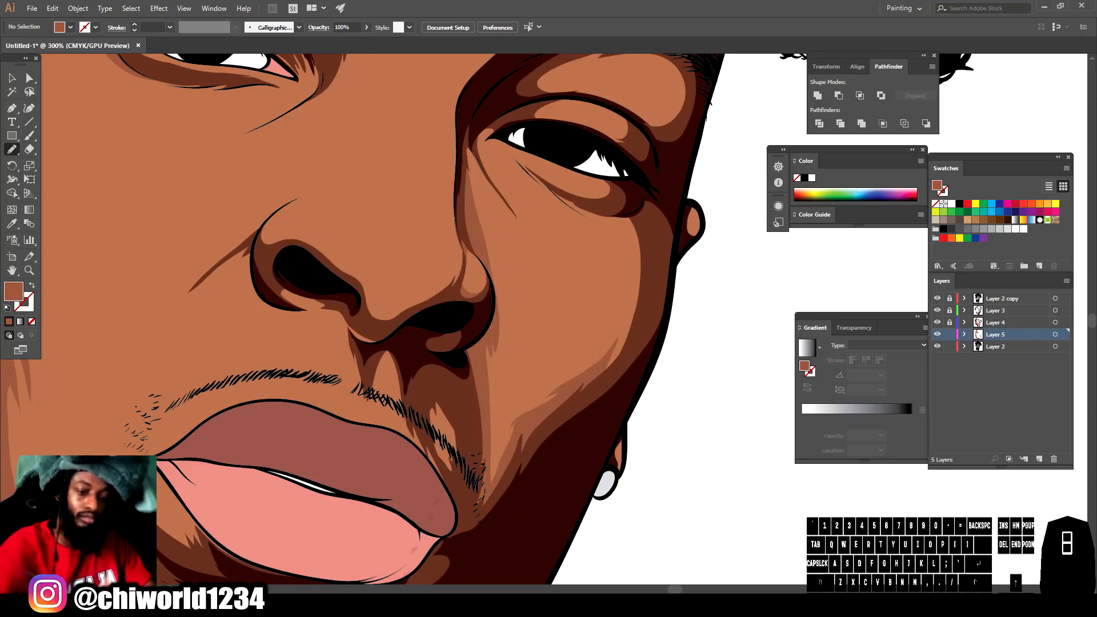
Draw a curved light shadow shape on the far cheek, following the midtone shadow along its outer edge.
key("ctrl+minus")
key("ctrl+minus")
key("ctrl+equal")
key("ctrl+equal")
key("ctrl+equal")
left_click_drag(541, 380, 536, 382)
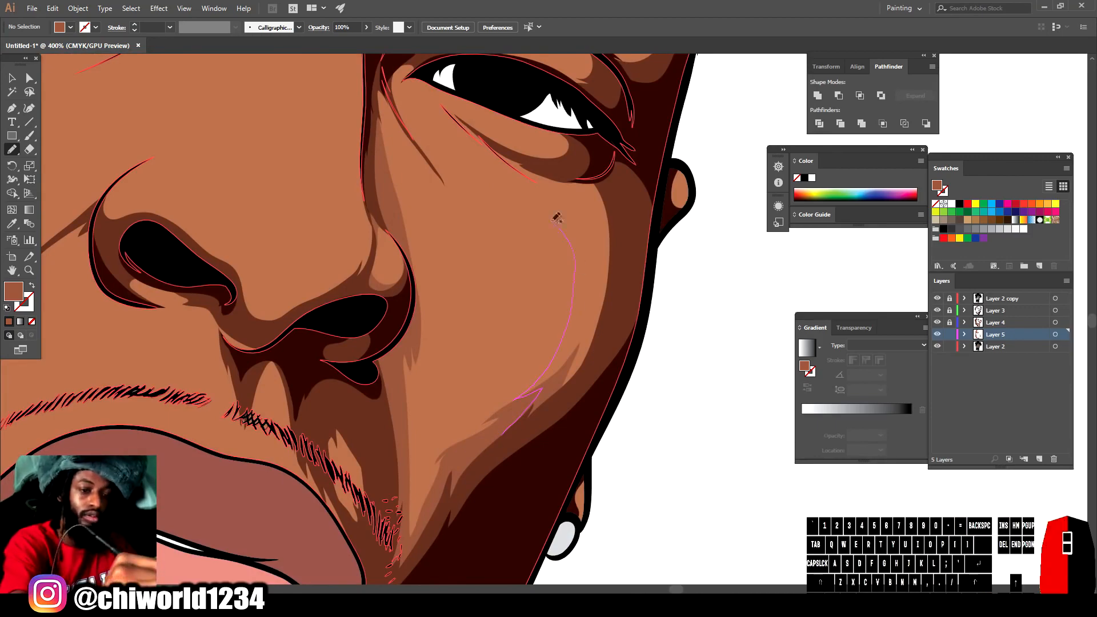
left_click_drag(569, 176, 503, 435)
Draw light shadow shapes under the far eye, along its lower lid, creases and inner corner.
key("ctrl+minus")
key("ctrl+minus")
left_click_drag(605, 415, 592, 511)
key("ctrl+equal")
key("ctrl+equal")
key("ctrl+equal")
left_click_drag(292, 341, 274, 419)
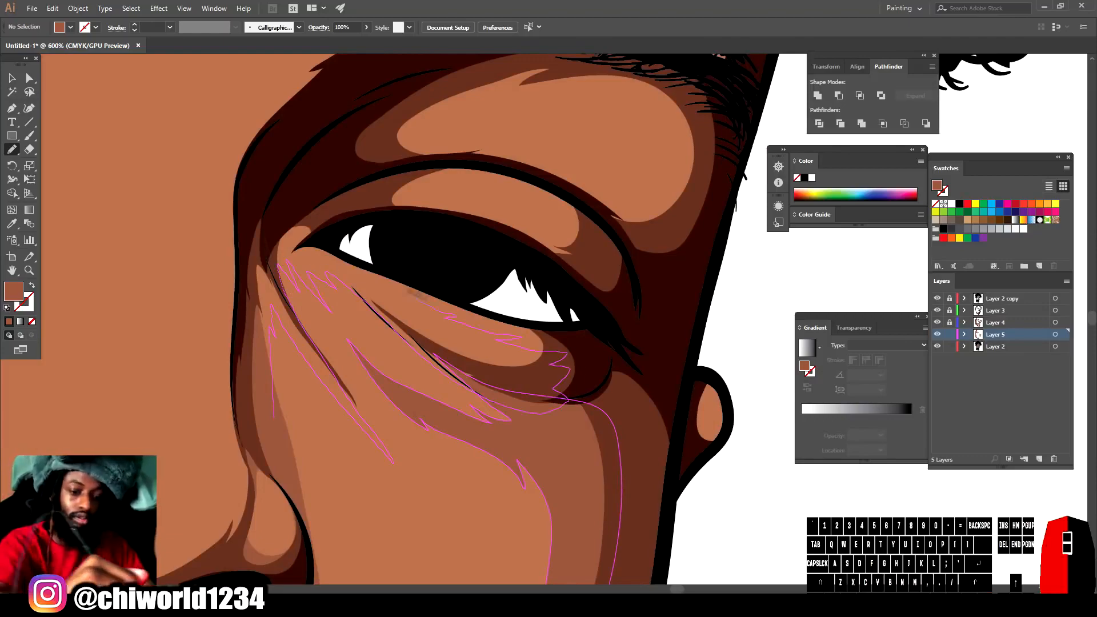
left_click_drag(286, 221, 273, 419)
left_click_drag(312, 234, 303, 246)
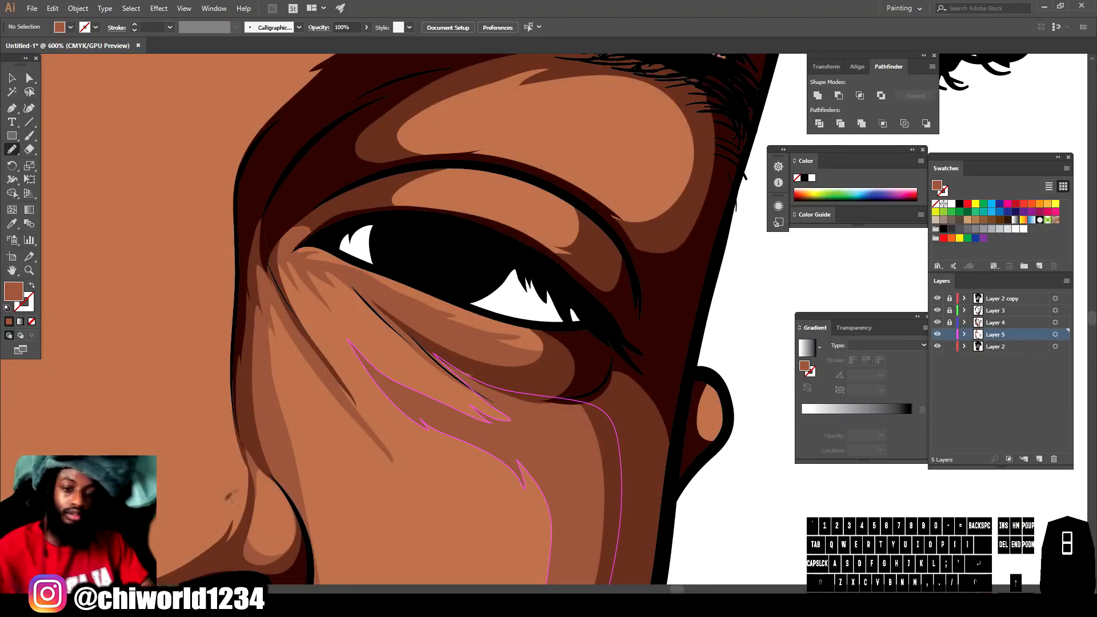
Draw a light shadow shape between the far eye's upper lid crease and its brow.
key("ctrl+minus")
key("ctrl+minus")
key("ctrl+minus")
key("ctrl+minus")
key("ctrl+equal")
key("ctrl+equal")
key("ctrl+equal")
scroll(737, 464, "up", 2)
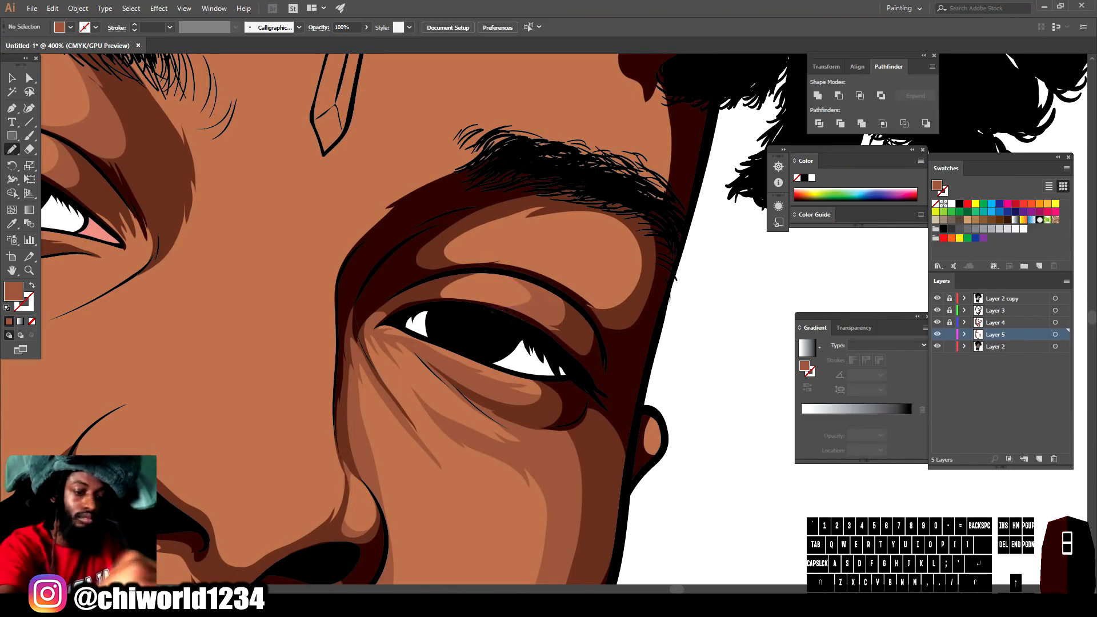
left_click_drag(439, 226, 558, 287)
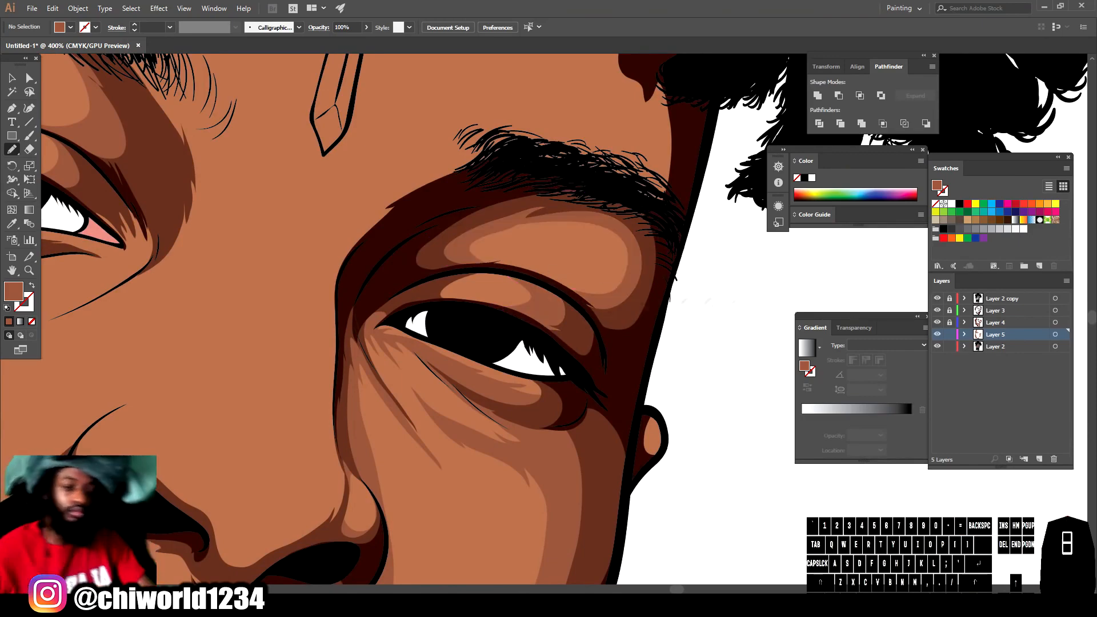
Draw a light shadow shape across the underside of the nose, from the near nostril wing over the tip and up the far side.
key("ctrl+minus")
key("ctrl+minus")
key("ctrl+minus")
key("ctrl+minus")
scroll(655, 448, "down", 3)
key("ctrl+equal")
key("ctrl+equal")
key("ctrl+equal")
key("ctrl+equal")
key("ctrl+equal")
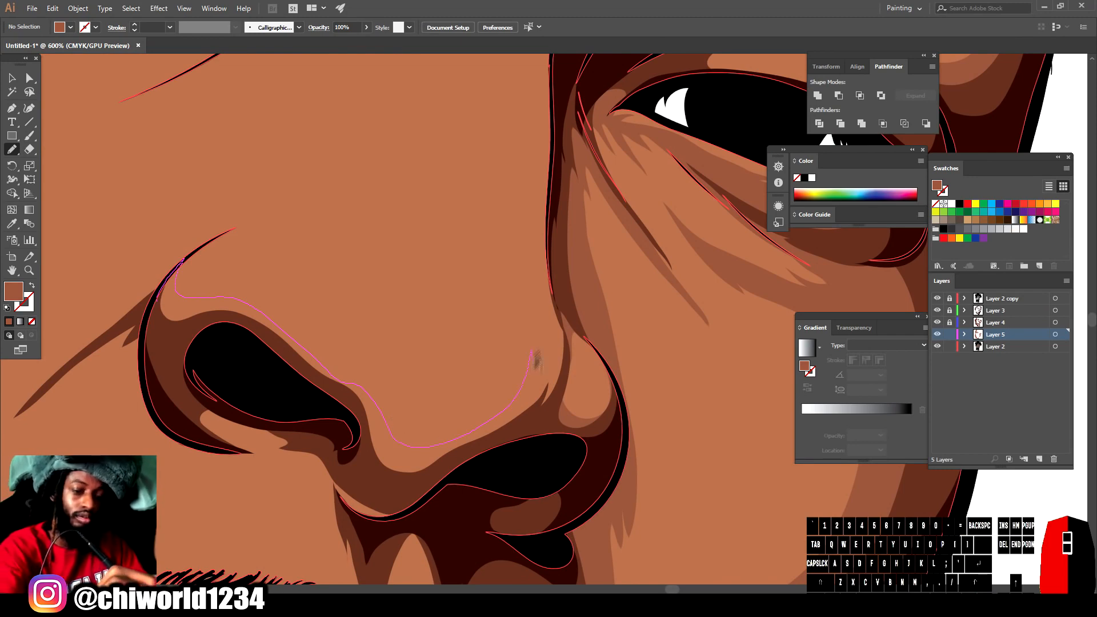
mouse_move(507, 445)
left_mouse_down()
mouse_move(157, 325)
mouse_move(157, 300)
left_mouse_up()
Draw a light shadow shape under the near nostril, running down both sides of the philtrum into the mustache.
scroll(177, 274, "down", 6)
left_click_drag(180, 218, 175, 231)
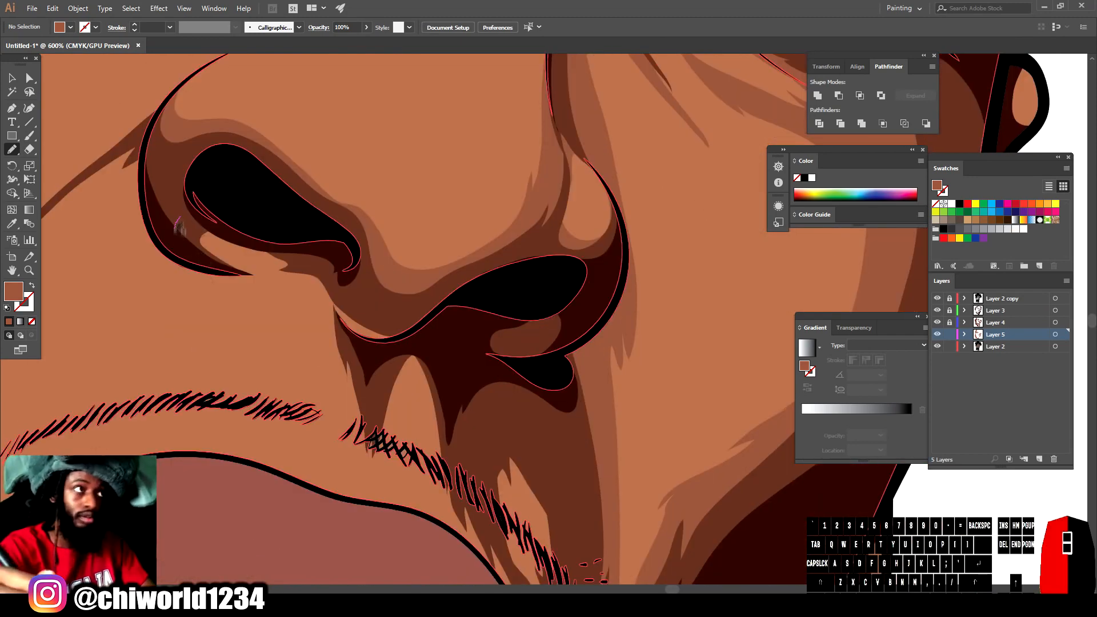
mouse_move(573, 495)
left_mouse_down()
mouse_move(246, 220)
mouse_move(182, 218)
left_mouse_up()
scroll(537, 246, "down", 3)
scroll(592, 327, "up", 3)
Draw a jagged light shadow shape down the near side of the nose bridge, from the near brow to the nostril wing.
mouse_move(360, 362)
left_mouse_down()
mouse_move(393, 401)
mouse_move(366, 375)
mouse_move(437, 375)
left_mouse_up()
scroll(536, 308, "down", 5)
scroll(518, 280, "up", 3)
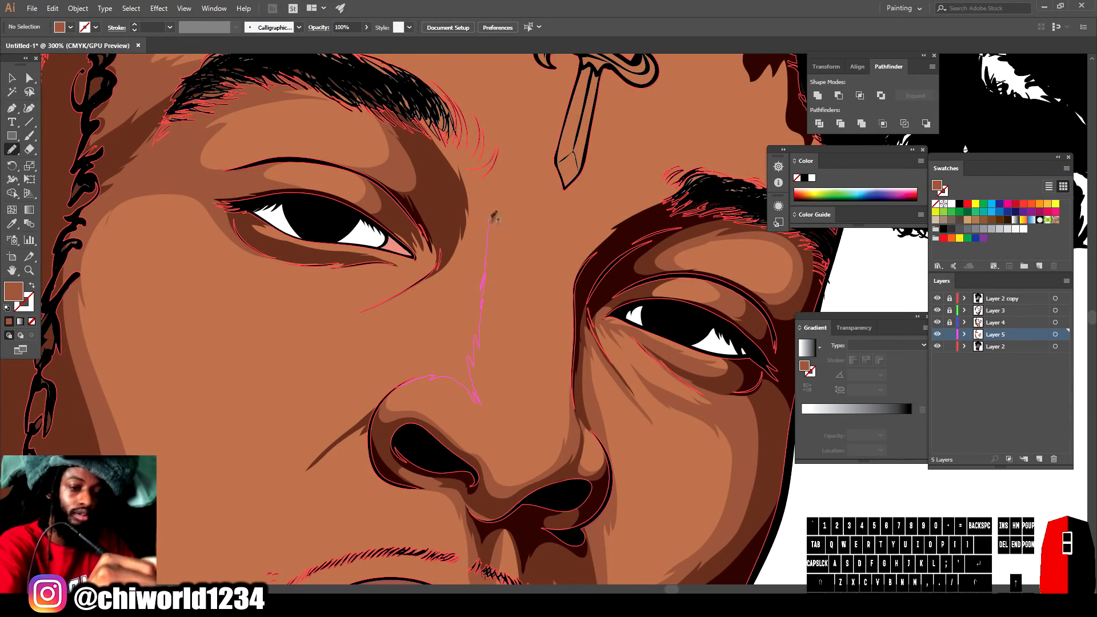
left_click_drag(497, 197, 446, 231)
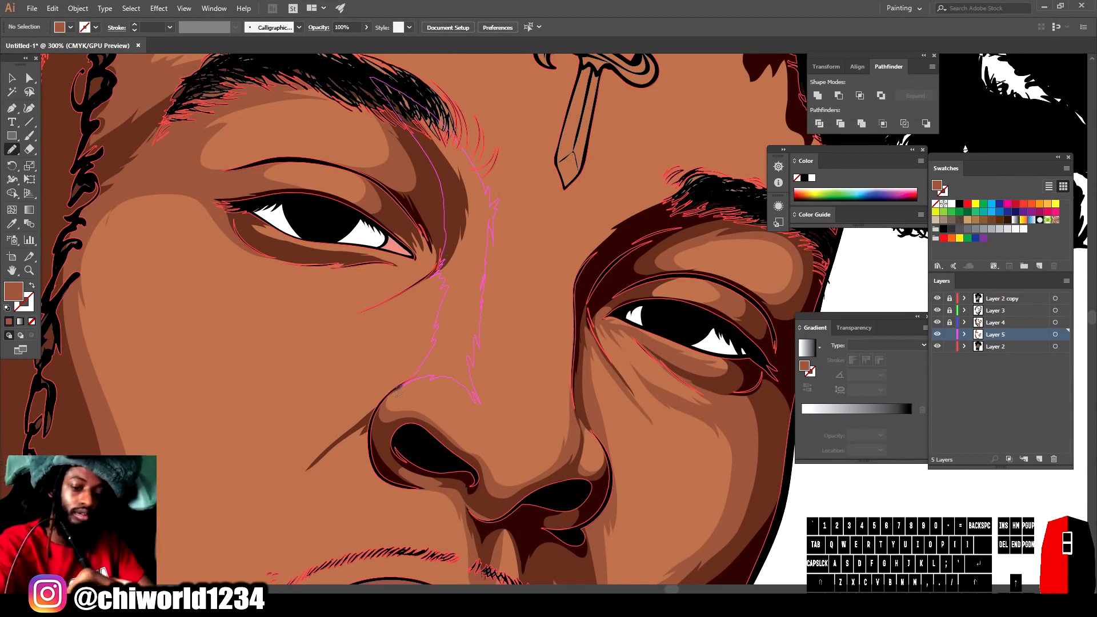
left_click_drag(398, 390, 397, 390)
Extend the light shadow from the near eye's inner corner down to the outer edge of the near nostril wing.
key("ctrl+minus")
key("ctrl+equal")
key("ctrl+equal")
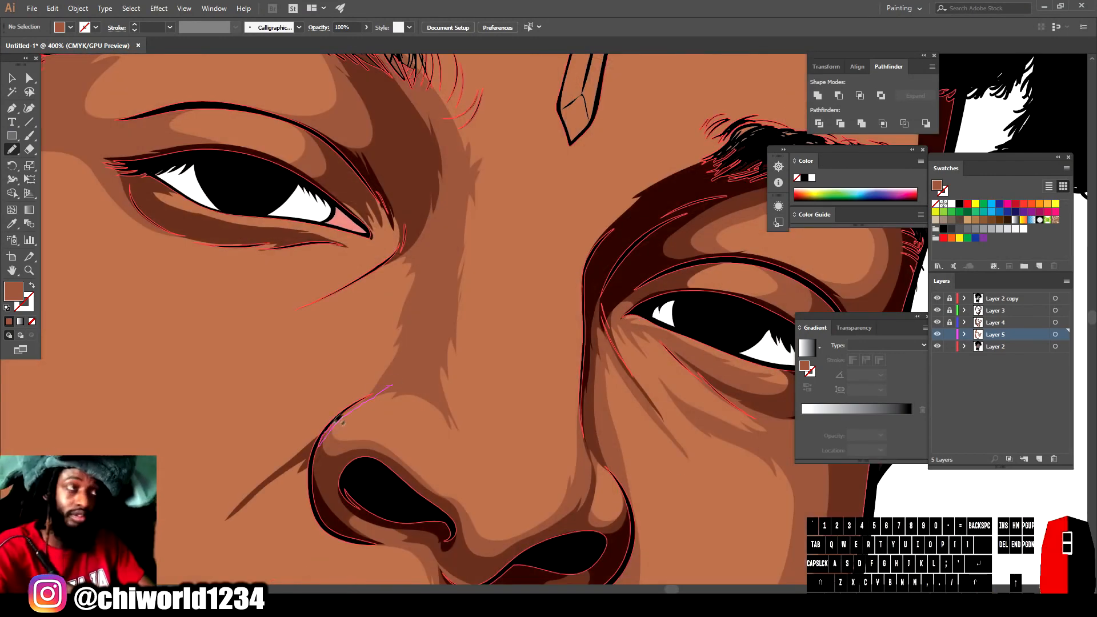
left_click_drag(360, 280, 394, 382)
Draw a light shadow shape along the far edge of the nose bridge, rising to the inner end of the far brow.
key("ctrl+minus")
key("ctrl+minus")
key("ctrl+minus")
key("ctrl+minus")
key("ctrl+equal")
key("ctrl+equal")
key("ctrl+equal")
key("ctrl+equal")
scroll(659, 438, "up", 2)
left_click_drag(527, 369, 535, 270)
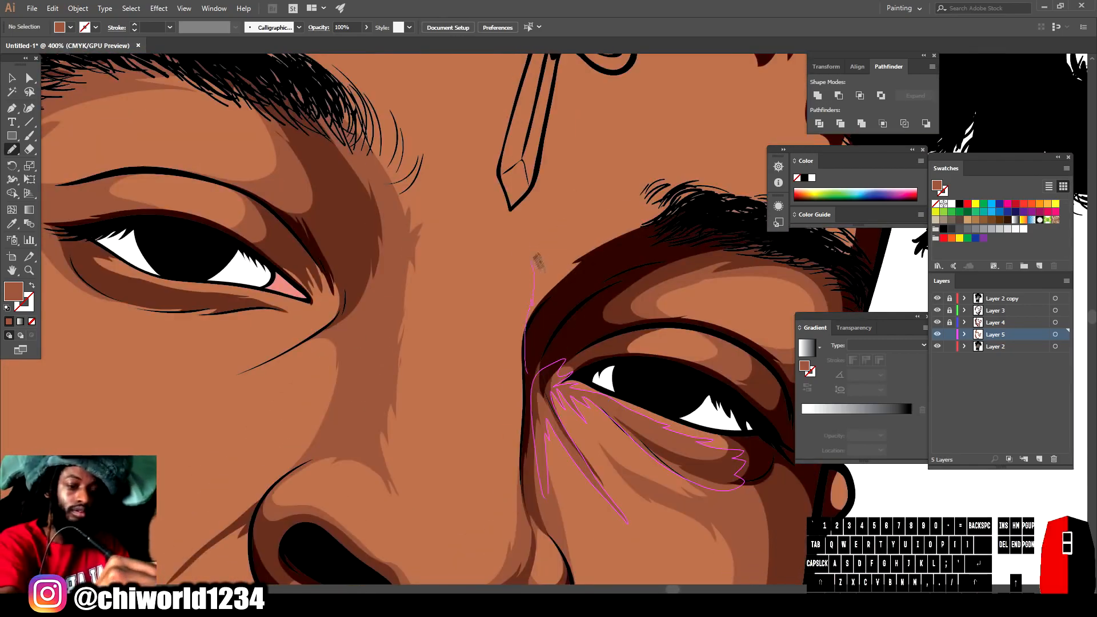
left_click_drag(646, 202, 640, 243)
Draw a tapered light shadow shape along the smile-line crease beside the near nostril.
key("ctrl+minus")
key("ctrl+minus")
key("ctrl+minus")
key("ctrl+minus")
key("ctrl+minus")
key("ctrl+equal")
key("ctrl+equal")
key("ctrl+equal")
key("ctrl+equal")
key("ctrl+equal")
scroll(565, 499, "down", 2)
scroll(565, 499, "left", 2)
left_click_drag(519, 260, 460, 312)
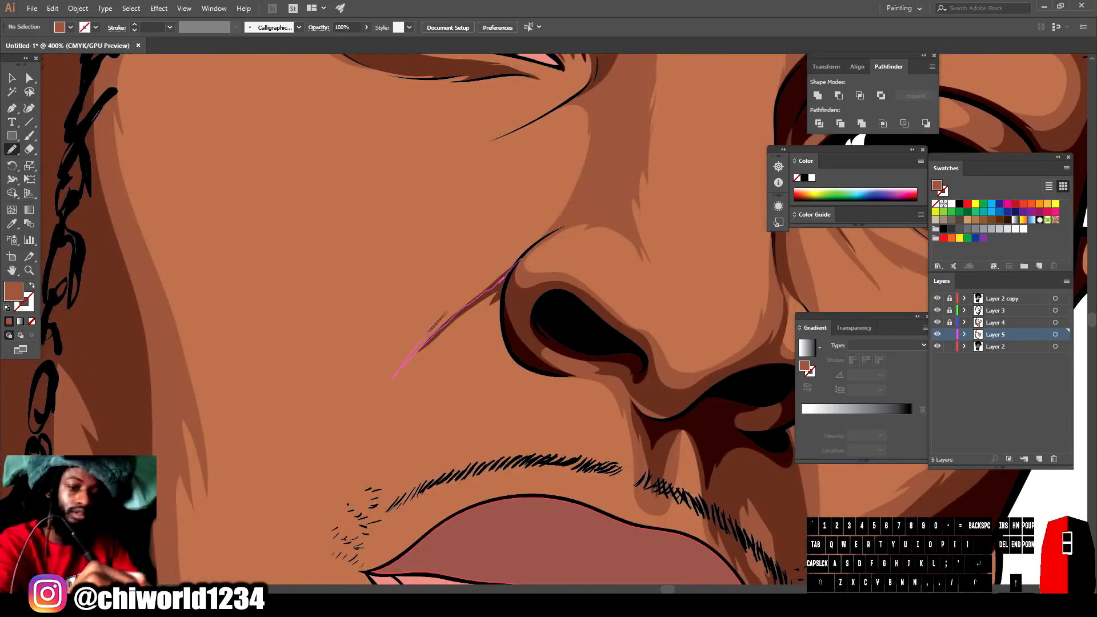
left_click_drag(560, 215, 571, 204)
Draw a light shadow shape along the crease below the near eye's inner corner, tapering out onto the cheek.
scroll(535, 351, "down", 4)
scroll(530, 295, "up", 4)
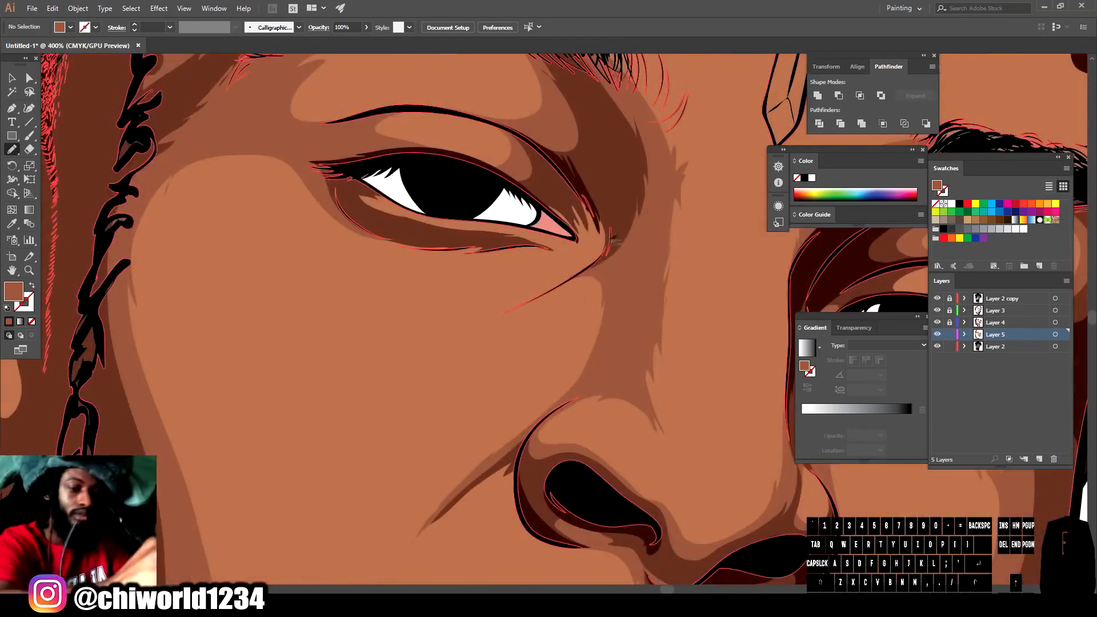
left_click_drag(614, 243, 536, 299)
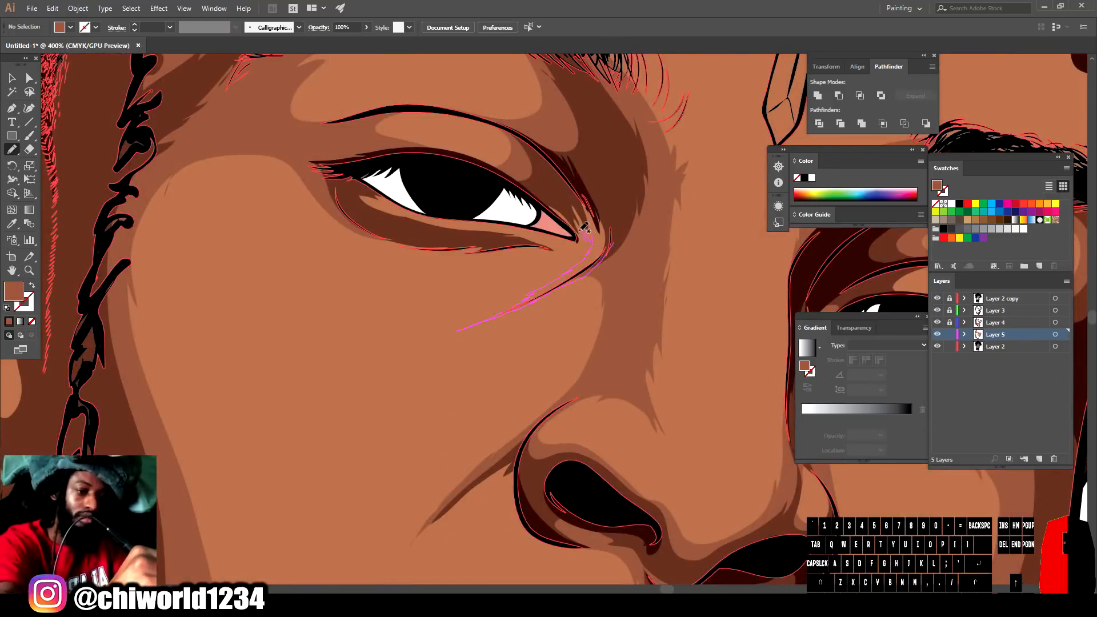
mouse_move(605, 171)
left_mouse_down()
mouse_move(636, 243)
mouse_move(568, 226)
mouse_move(577, 232)
mouse_move(571, 214)
mouse_move(592, 247)
mouse_move(583, 270)
mouse_move(609, 230)
left_mouse_up()
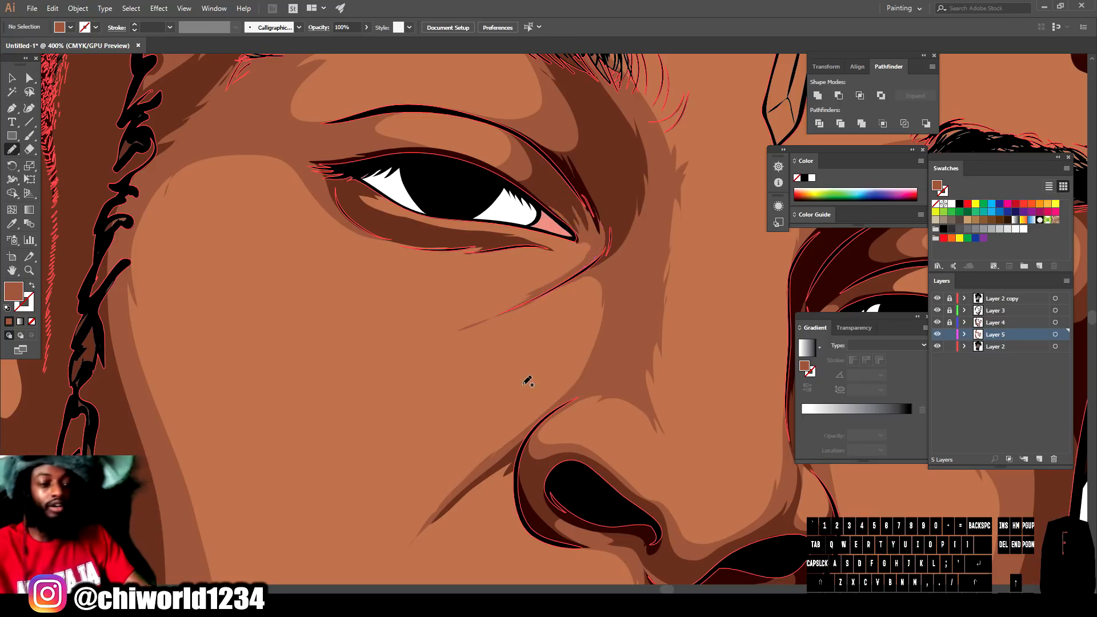
Draw thin light shadow shapes along the near eye's lower lid and the crease beneath it, up to the outer corner.
key("ctrl+minus")
key("ctrl+minus")
key("ctrl+minus")
key("ctrl+minus")
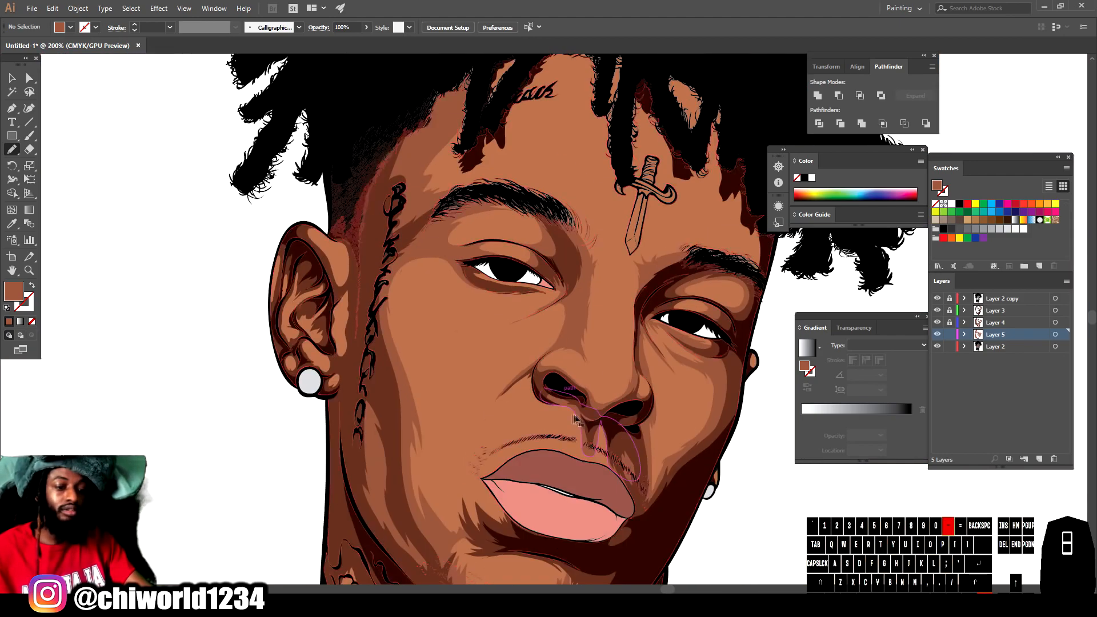
key("ctrl+equal")
key("ctrl+equal")
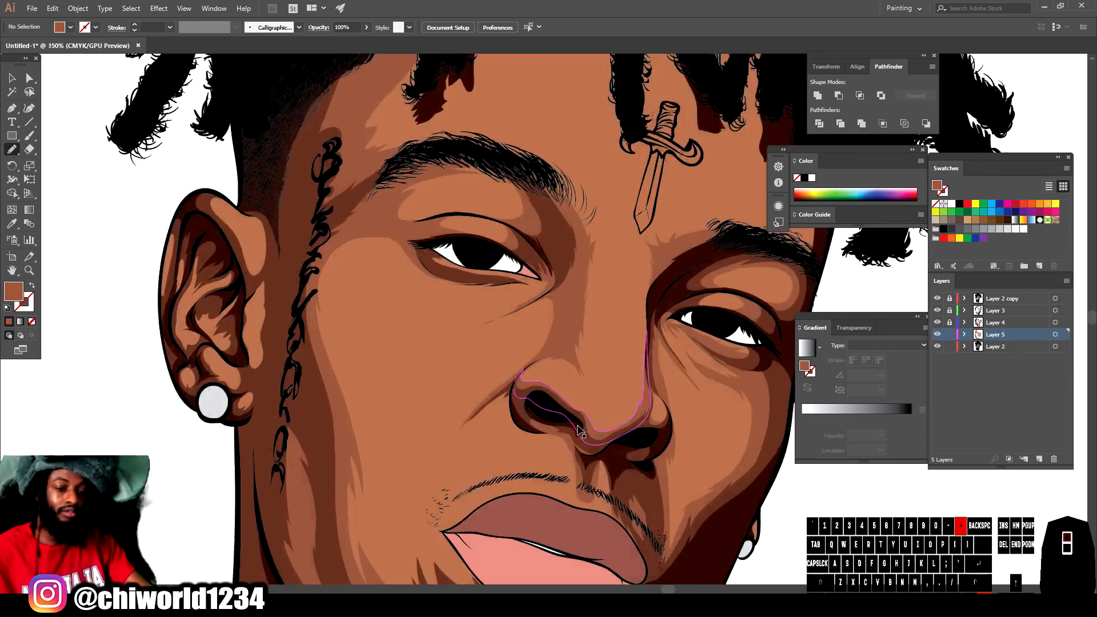
key("ctrl+minus")
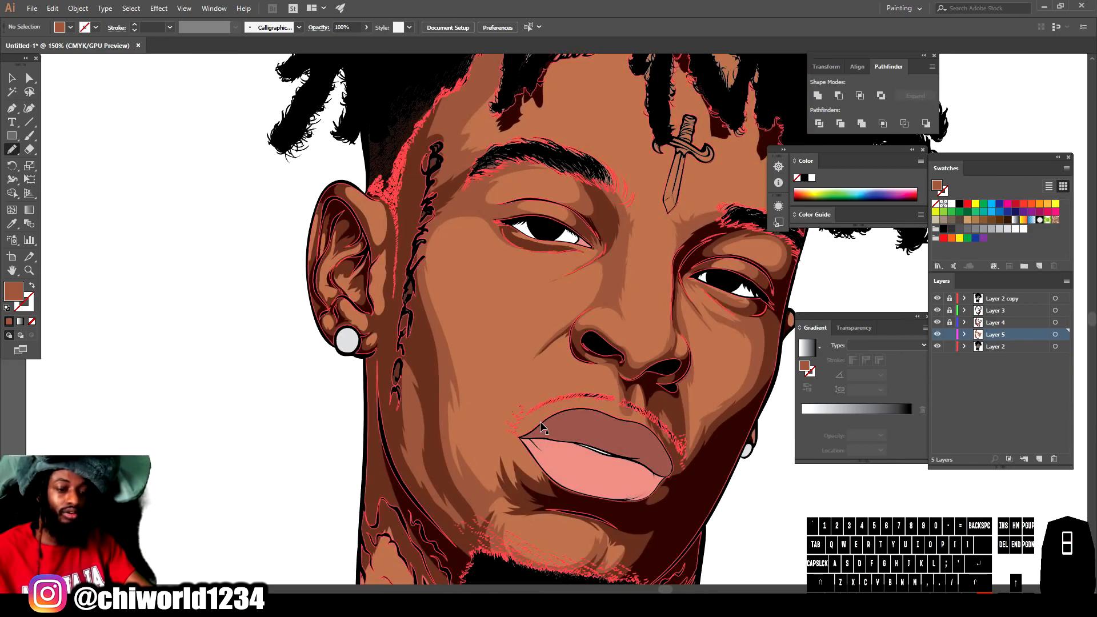
key("ctrl+equal")
key("ctrl+equal")
key("ctrl+equal")
key("ctrl+equal")
key("ctrl+equal")
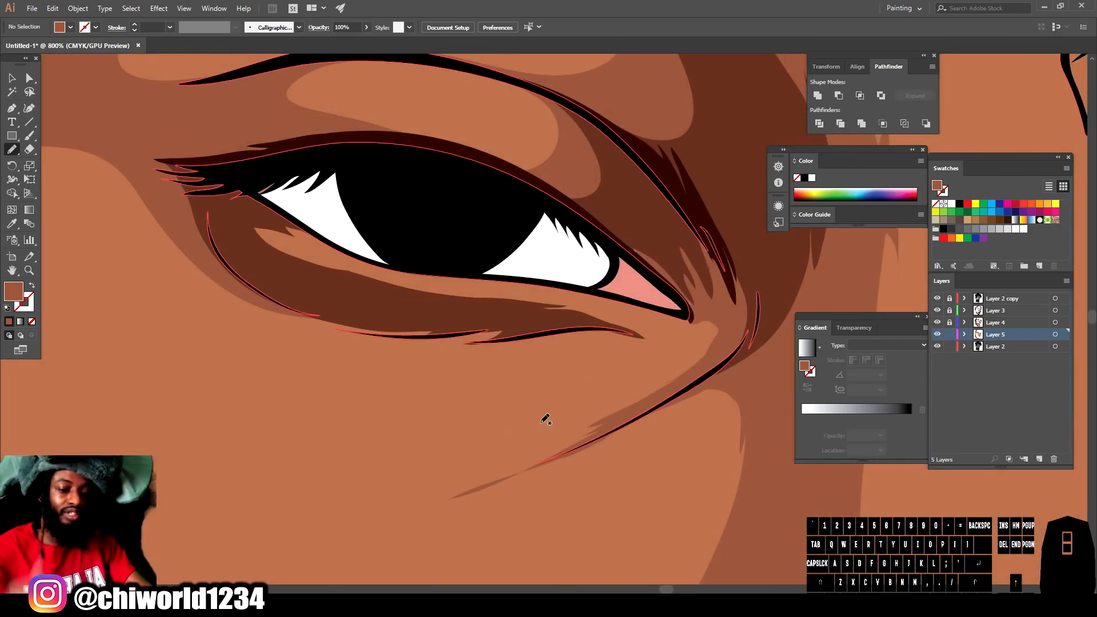
mouse_move(282, 297)
left_mouse_down()
mouse_move(332, 323)
mouse_move(387, 330)
left_mouse_up()
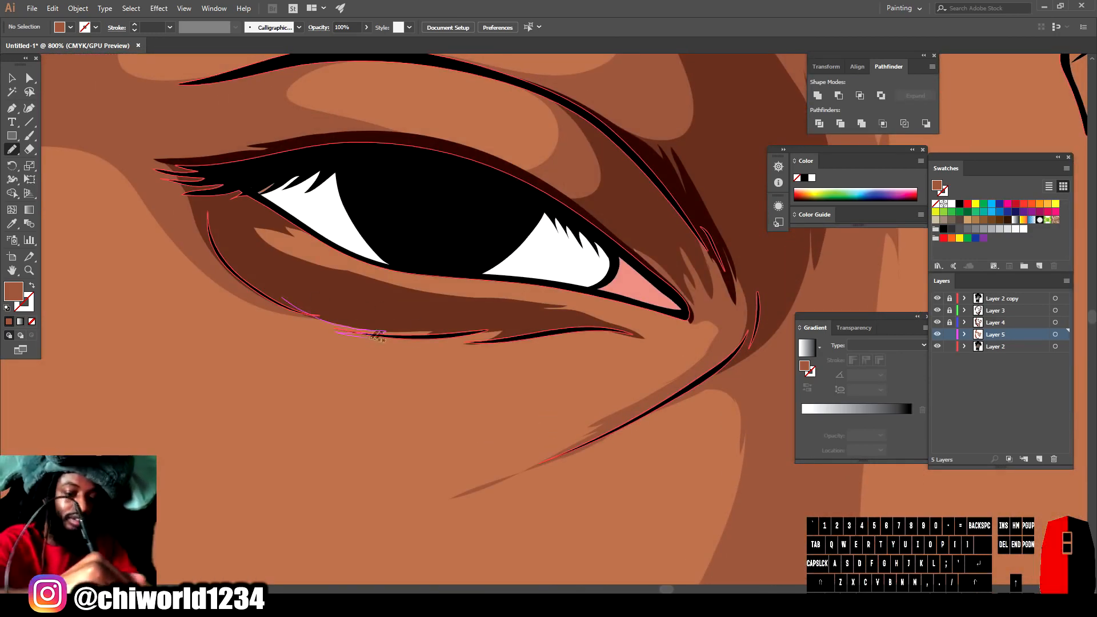
left_click_drag(521, 317, 498, 307)
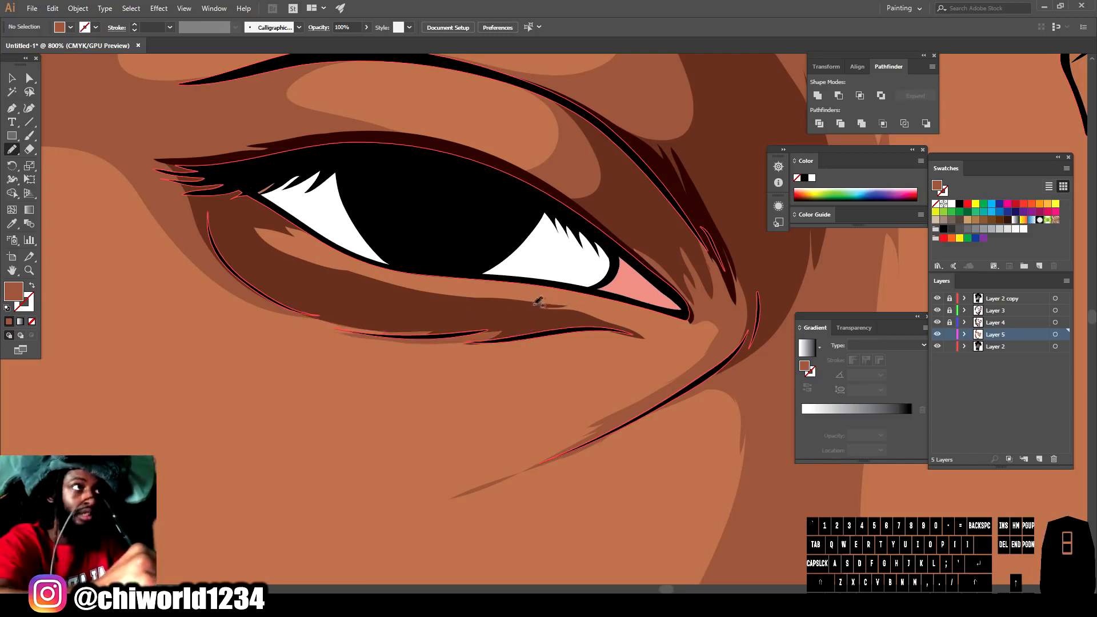
left_click_drag(598, 325, 614, 328)
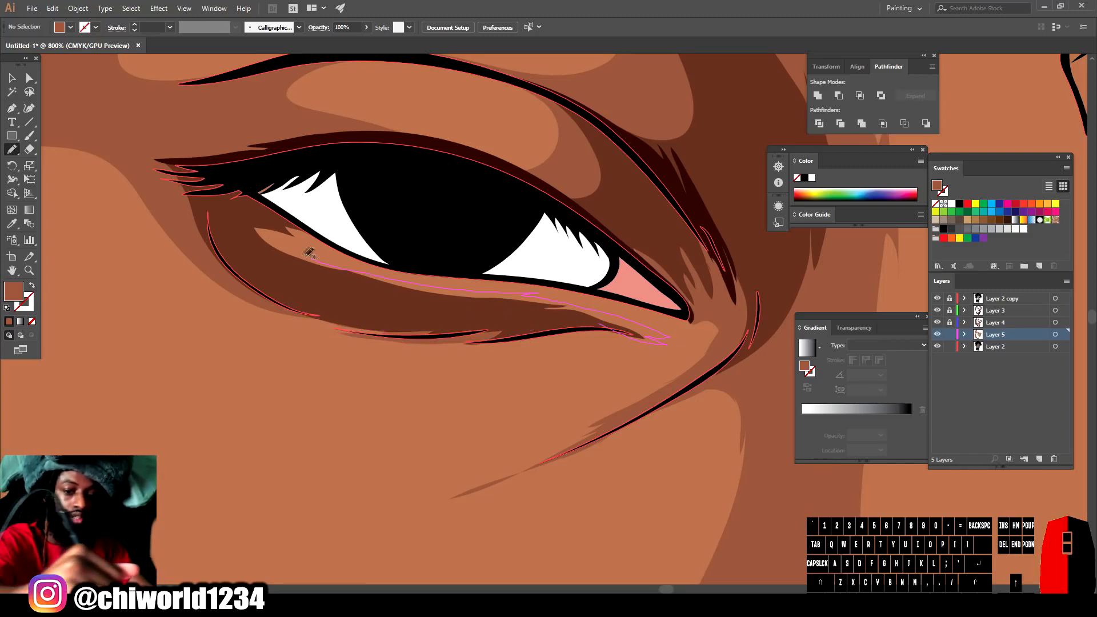
left_click_drag(276, 224, 269, 230)
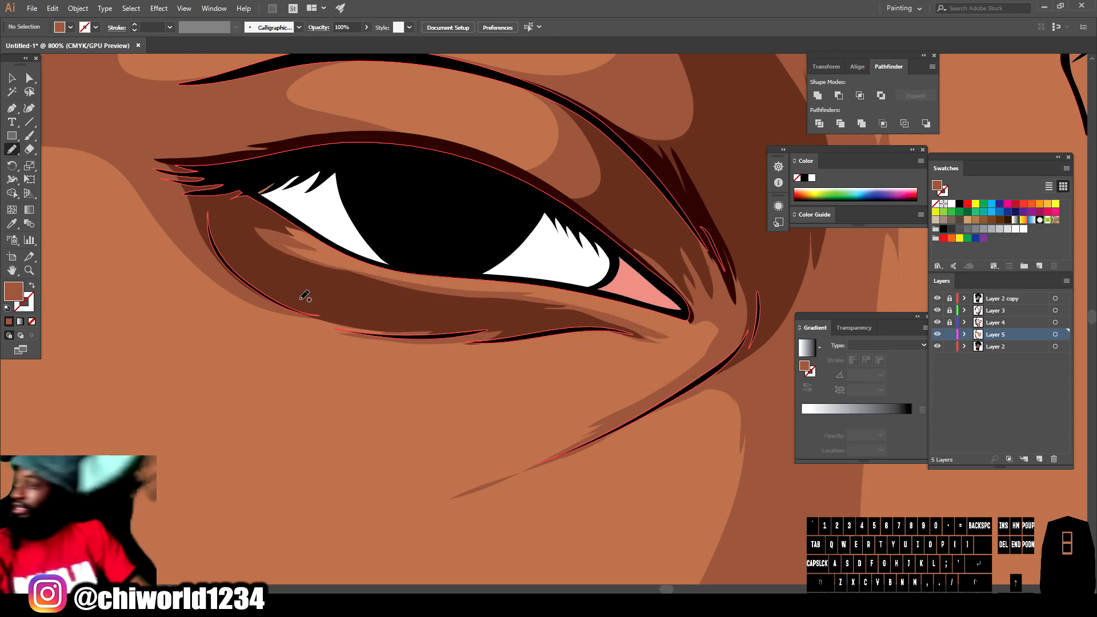
Draw a small light shadow shape on the cheek just outside the near nostril wing.
scroll(721, 456, "down", 5)
scroll(723, 449, "up", 4)
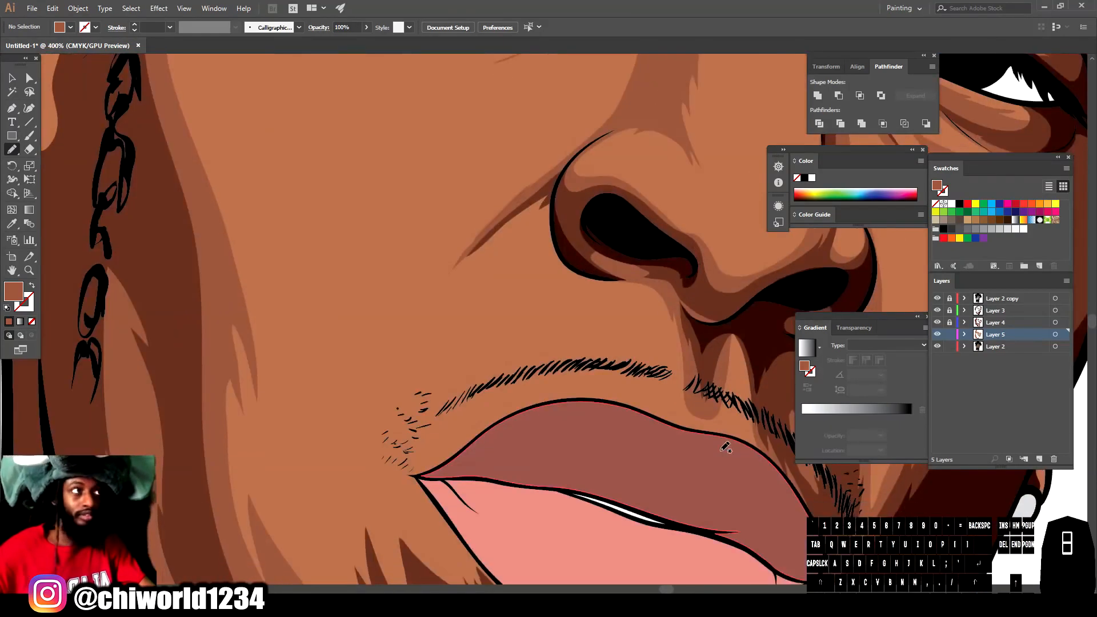
mouse_move(405, 183)
left_mouse_down()
mouse_move(451, 163)
mouse_move(407, 182)
left_mouse_up()
scroll(572, 309, "down", 2)
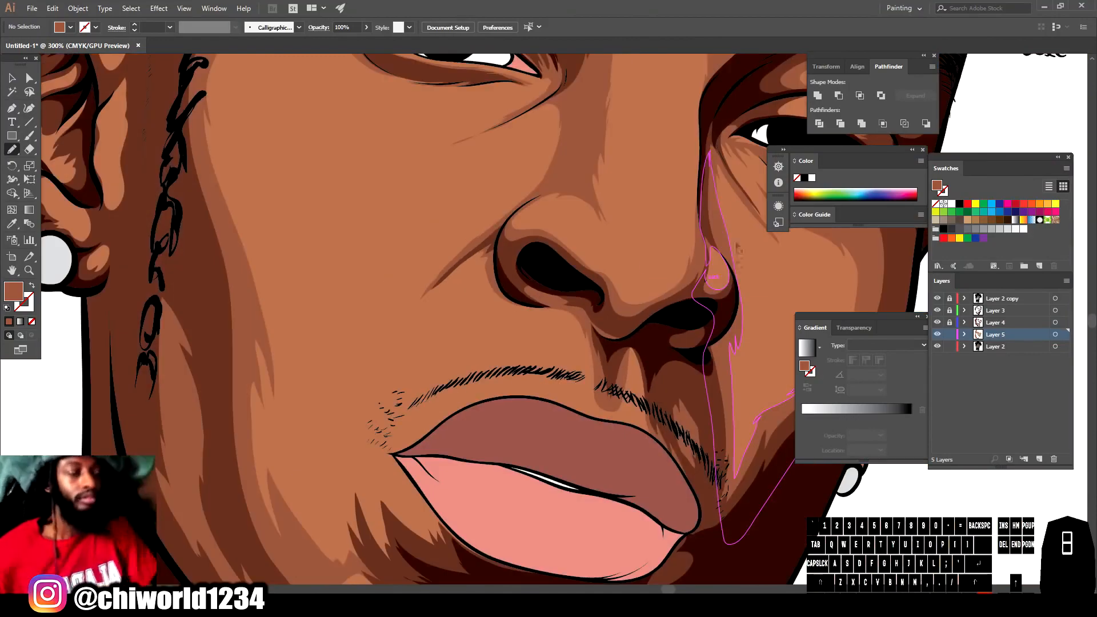
scroll(734, 256, "up", 3)
scroll(544, 289, "down", 1)
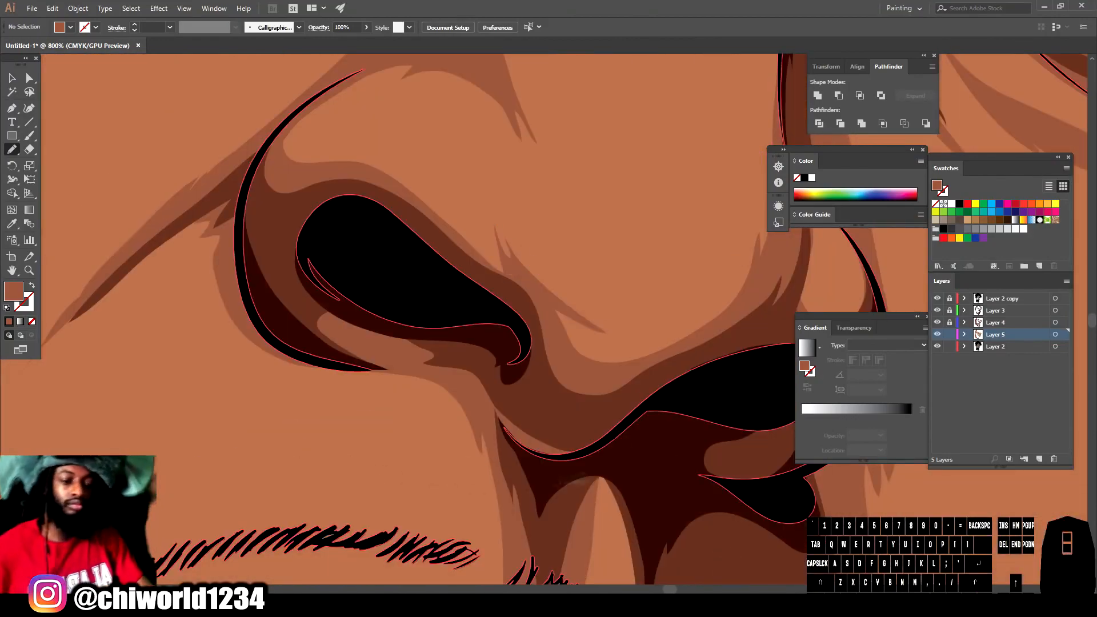
scroll(643, 427, "down", 3)
scroll(640, 429, "up", 3)
Draw a jagged light shadow shape on the lower far cheek, between the nose shadow and the cheek's outer shadow.
scroll(639, 427, "up", 1)
left_click_drag(414, 375, 463, 397)
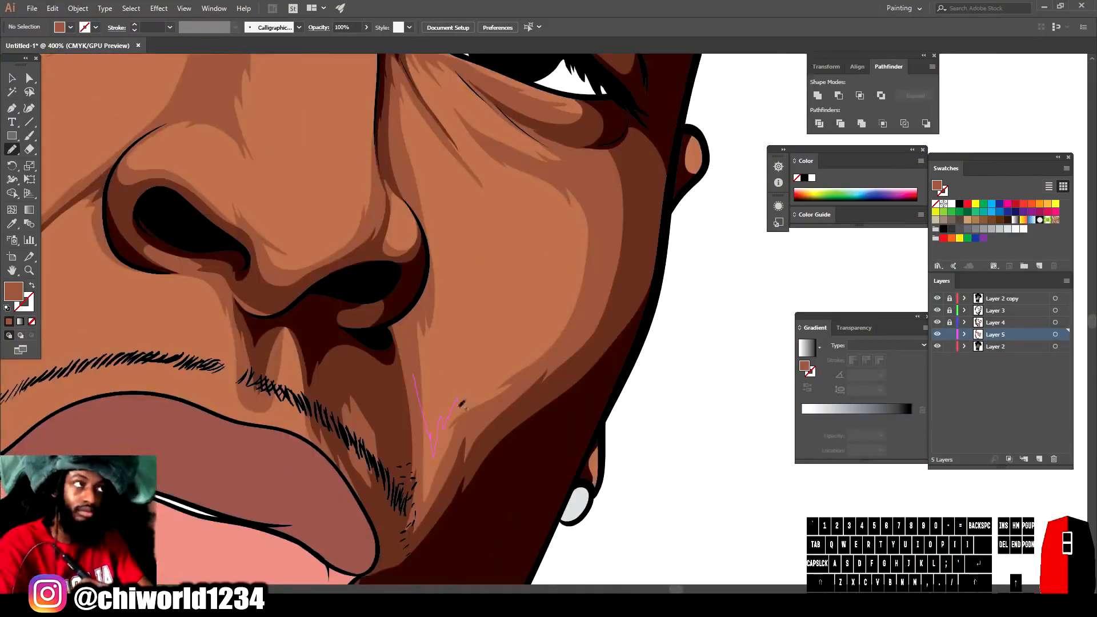
left_click_drag(578, 309, 416, 377)
key("ctrl+minus")
key("ctrl+minus")
key("ctrl+minus")
key("ctrl+minus")
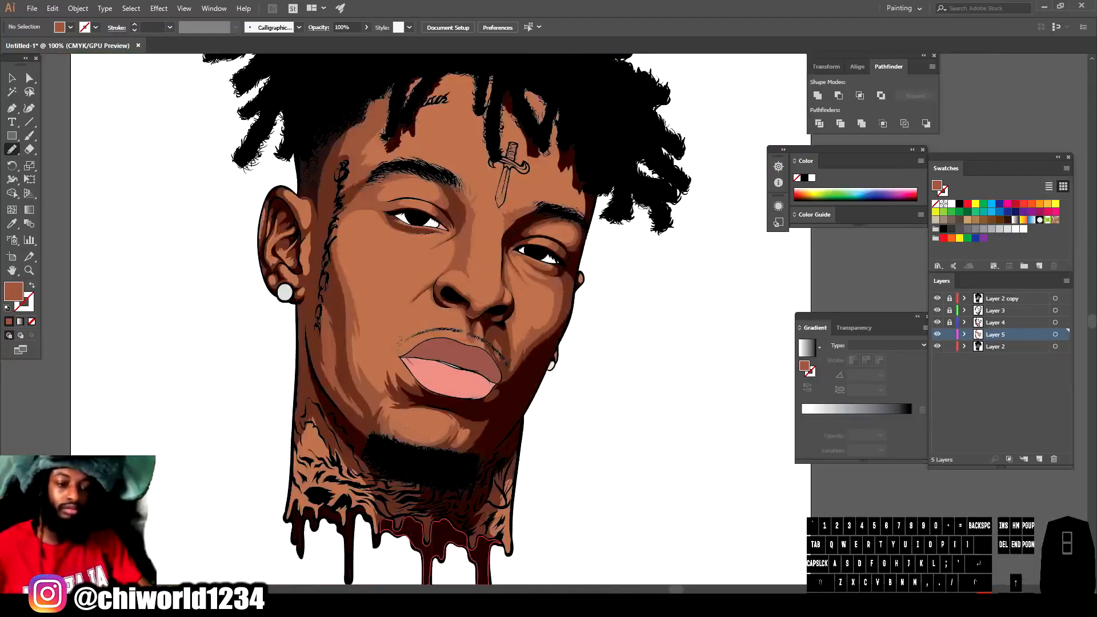
Draw a light shadow shape along the upper edge of the chin, beneath the lower lip's dark shadow.
scroll(503, 366, "up", 3)
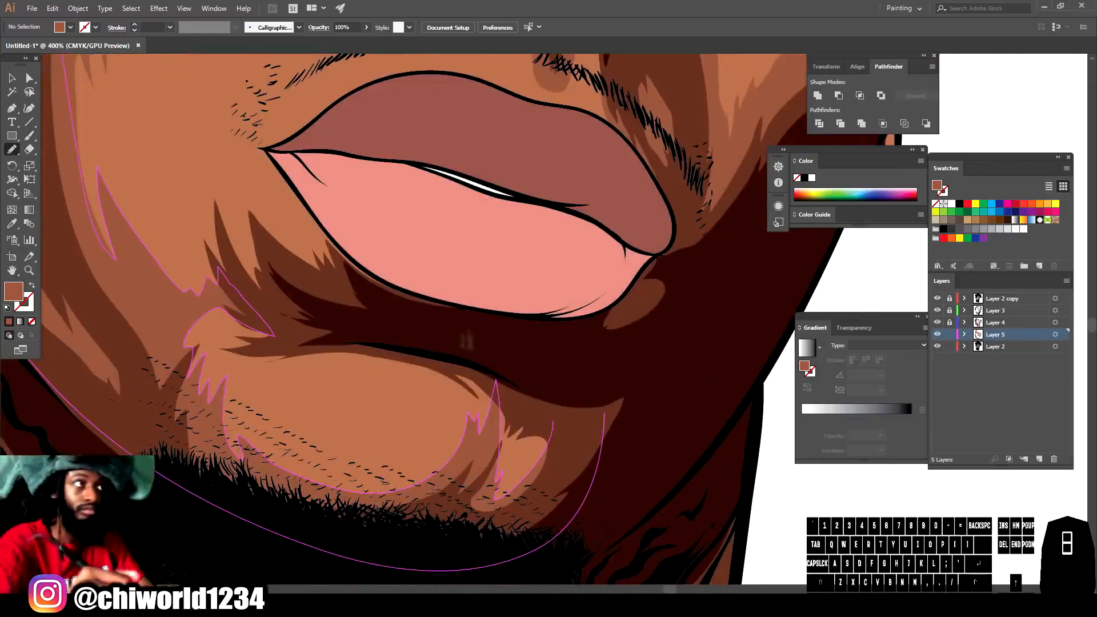
left_click_drag(466, 341, 487, 400)
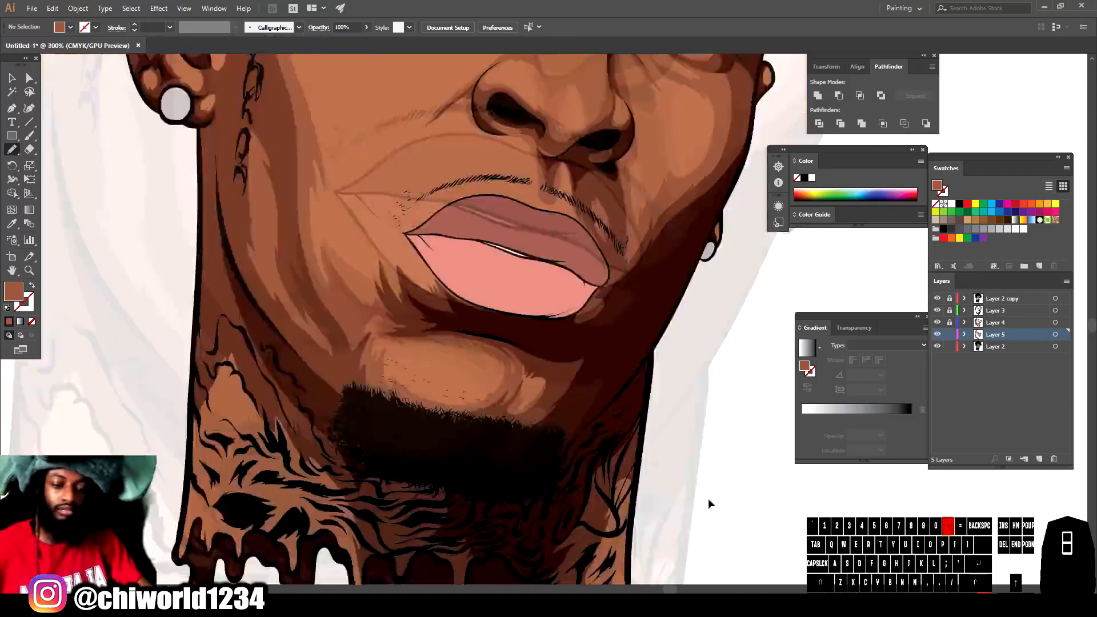
scroll(708, 499, "up", 3)
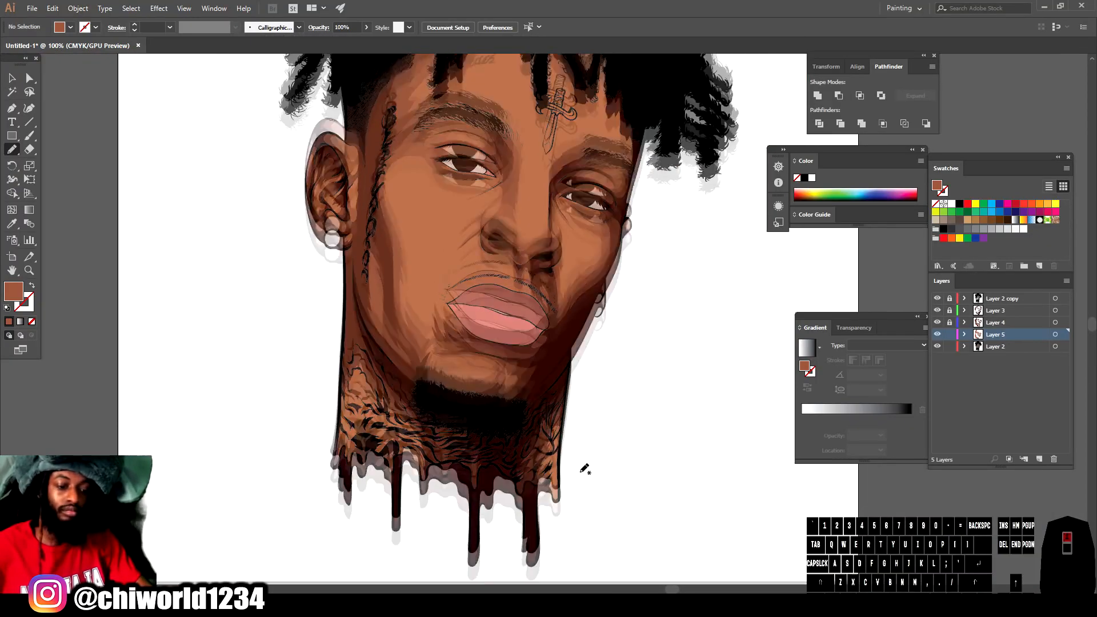
Draw a jagged light shadow shape around the near corner of the mouth, following the edge of the lower lip.
scroll(577, 469, "up", 5)
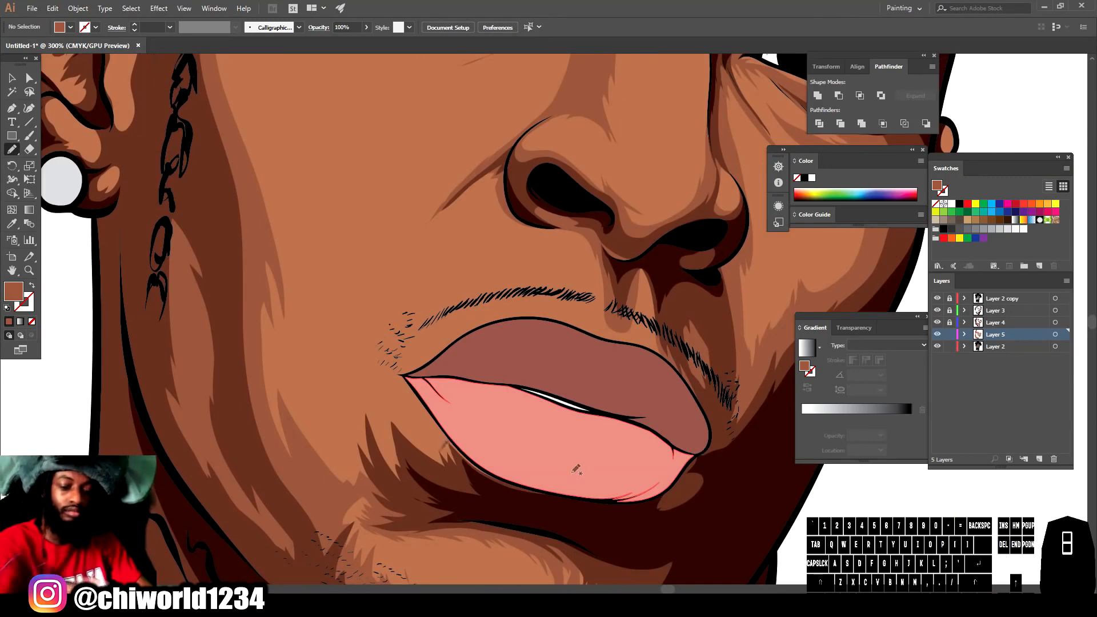
left_click_drag(501, 493, 474, 457)
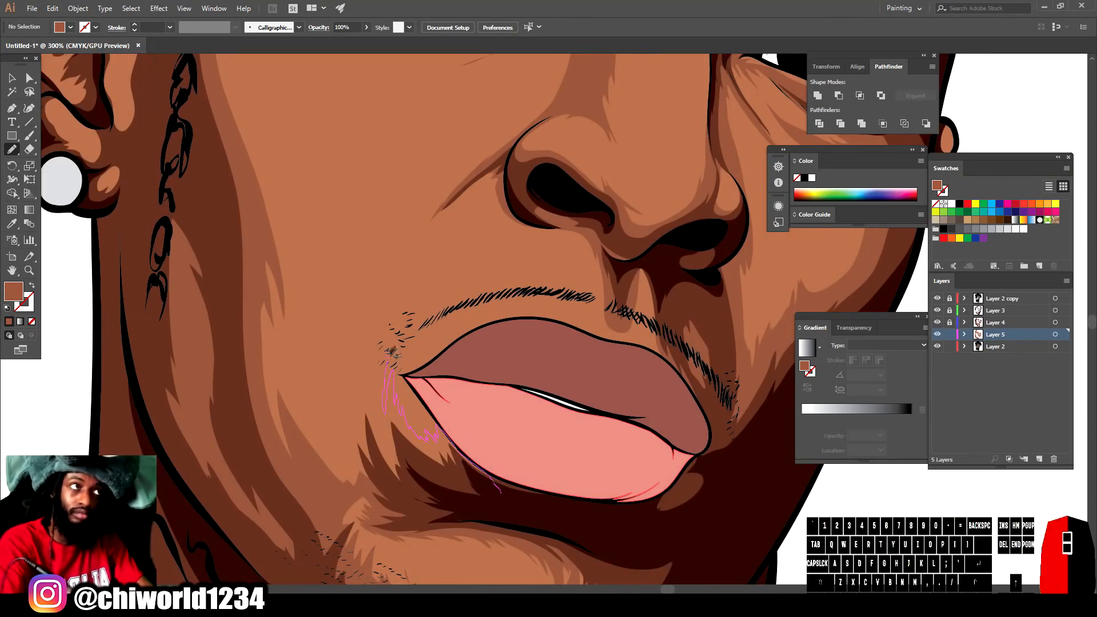
left_click_drag(326, 449, 501, 493)
key("ctrl+minus")
key("ctrl+minus")
key("ctrl+minus")
key("ctrl+minus")
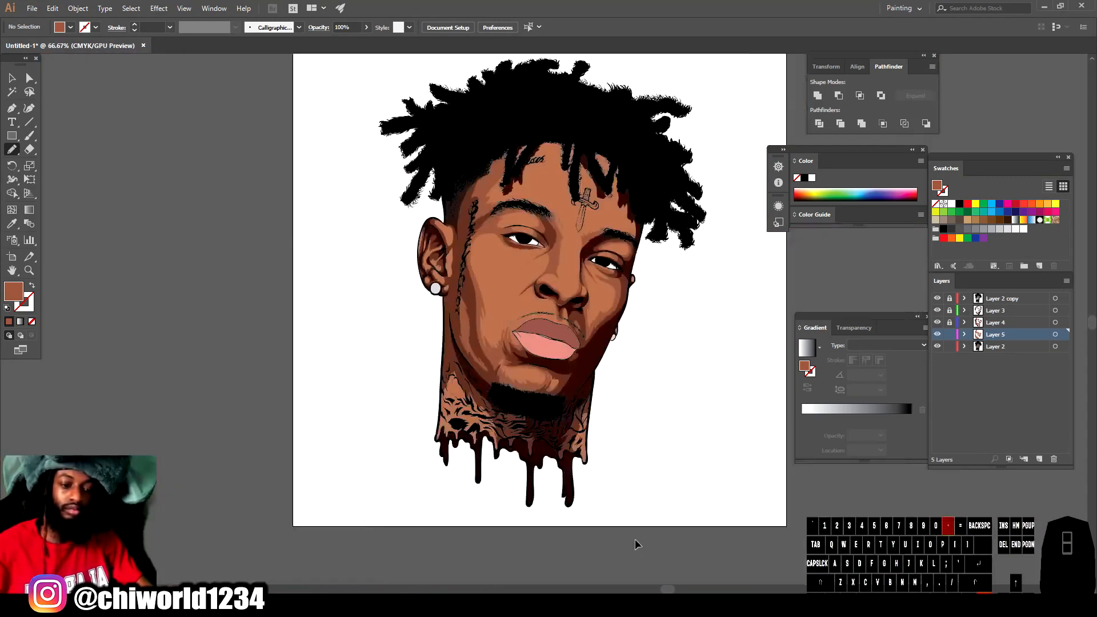
Add small light shadow shapes below the near nostril and beside the philtrum.
key("ctrl+equal")
key("ctrl+equal")
key("ctrl+equal")
key("ctrl+equal")
key("ctrl+equal")
left_click_drag(429, 474, 421, 395)
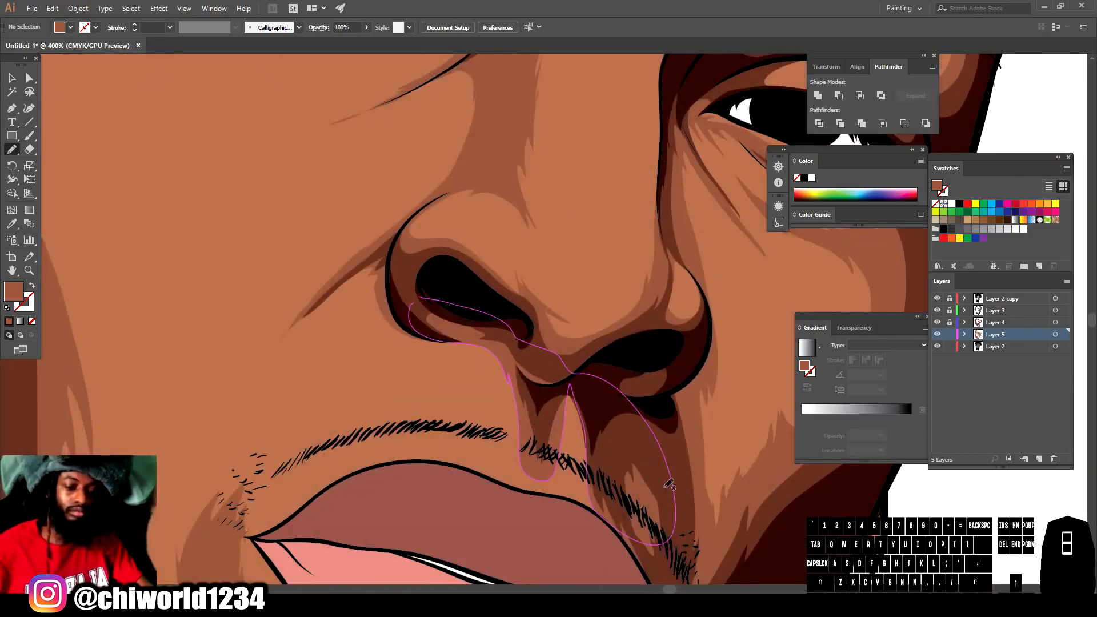
left_click_drag(430, 333, 483, 350)
left_click_drag(573, 433, 509, 339)
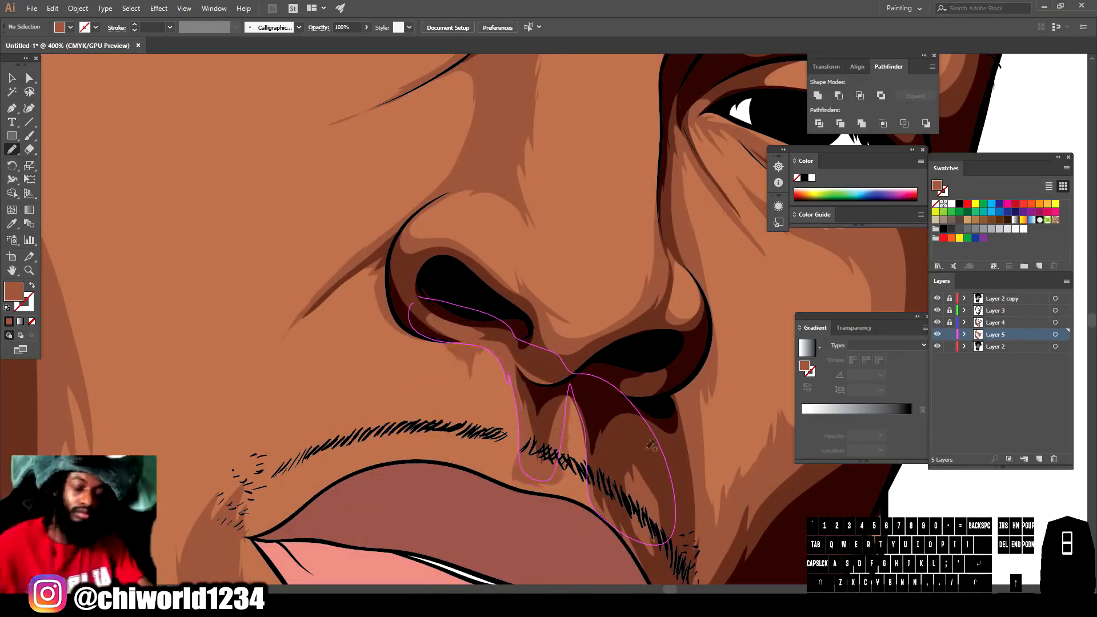
Draw a light shadow shape on the chin above the beard.
scroll(517, 334, "down", 5)
scroll(658, 446, "up", 5)
scroll(657, 440, "down", 3)
mouse_move(399, 441)
left_mouse_down()
mouse_move(449, 452)
mouse_move(499, 218)
left_mouse_up()
scroll(651, 308, "down", 4)
scroll(464, 262, "up", 4)
scroll(515, 400, "down", 3)
left_click_drag(553, 445, 529, 470)
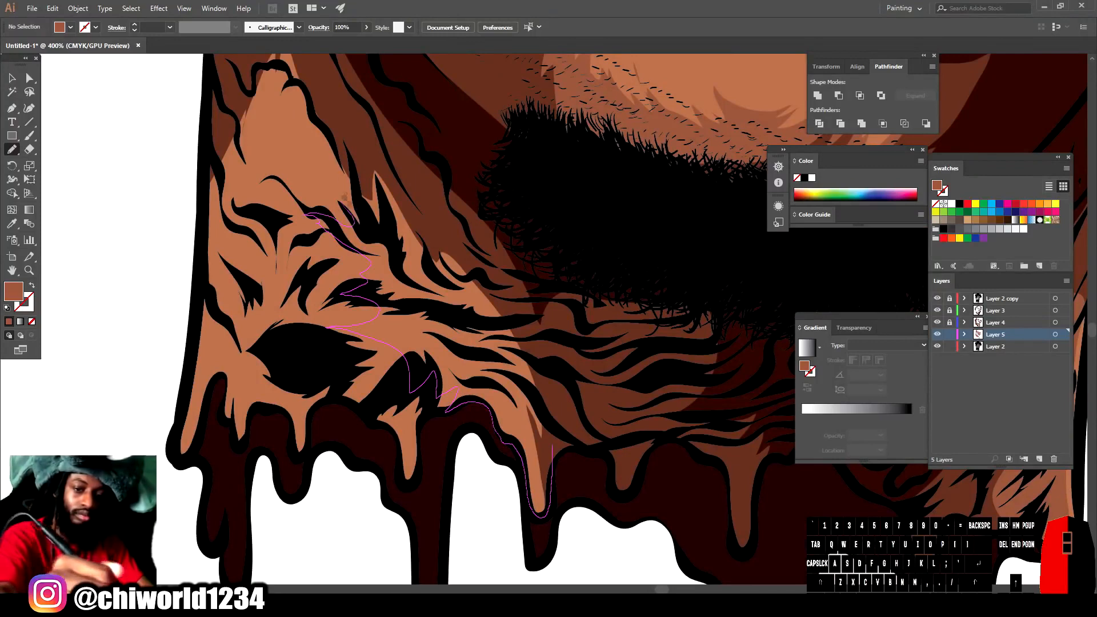
left_click_drag(359, 220, 361, 221)
key("ctrl+z")
Draw a jagged light shadow shape through the neck tattoo, from beside the throat shadow down around the drip below it.
left_click_drag(550, 468, 533, 476)
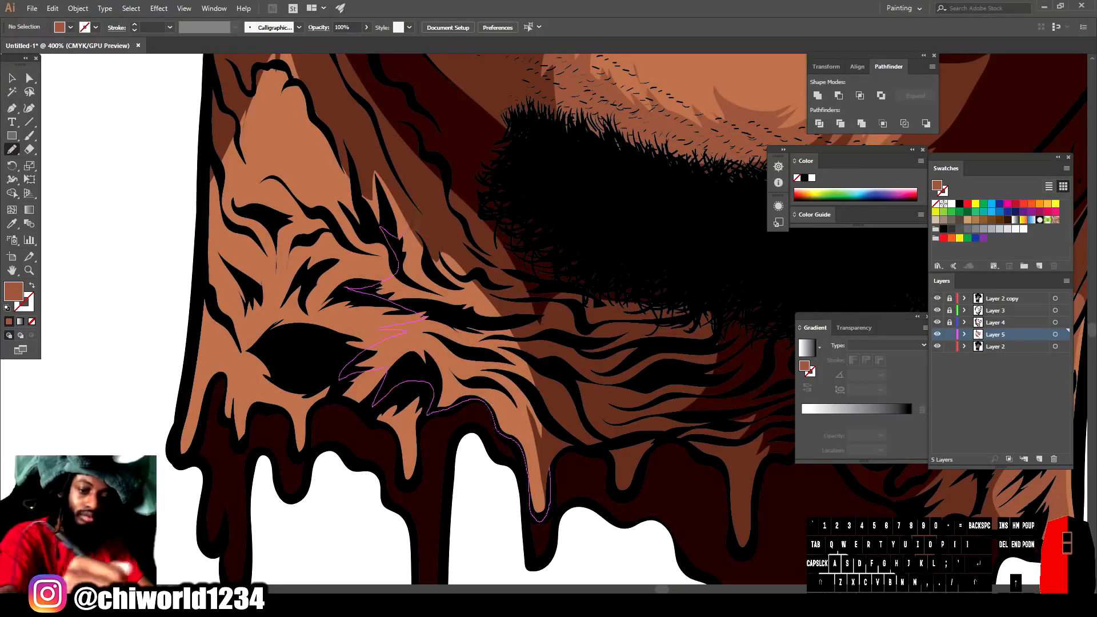
left_click_drag(404, 235, 550, 468)
scroll(629, 529, "down", 4)
scroll(400, 337, "up", 3)
scroll(423, 455, "down", 3)
Draw another jagged light shadow shape down the near side of the neck, from the upper tattoo lines to the drips.
mouse_move(456, 392)
left_mouse_down()
mouse_move(448, 430)
mouse_move(455, 393)
mouse_move(358, 366)
left_mouse_up()
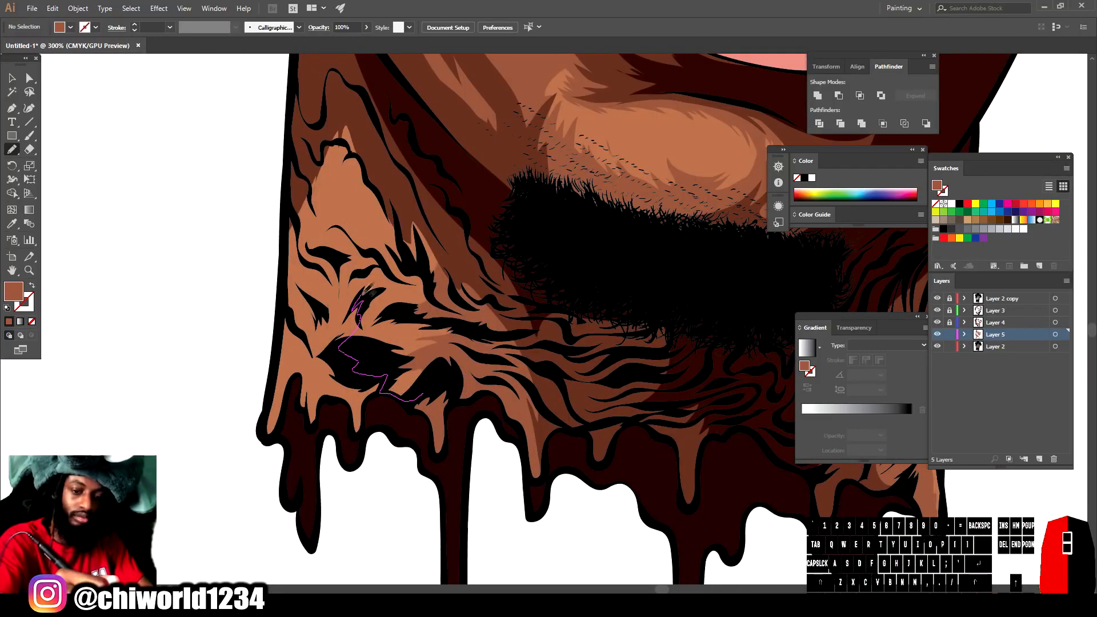
left_click_drag(363, 122, 426, 394)
key("ctrl+minus")
key("ctrl+minus")
key("ctrl+minus")
key("ctrl+minus")
scroll(698, 502, "up", 4)
key("ctrl+equal")
key("ctrl+equal")
key("ctrl+equal")
key("ctrl+equal")
scroll(596, 511, "up", 2)
scroll(355, 317, "up", 4)
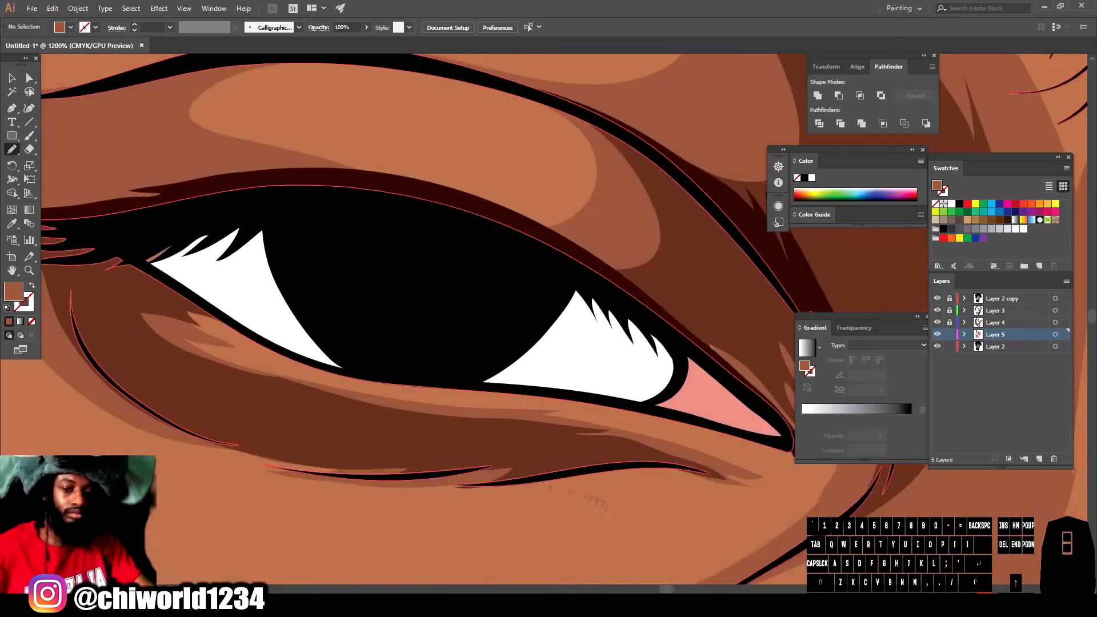
Set the fill to muted purple with hue 269° and draw a lash shadow on the near eye's white.
double_click(14, 292)
left_click(869, 490)
left_click_drag(869, 490, 869, 480)
left_click(752, 501)
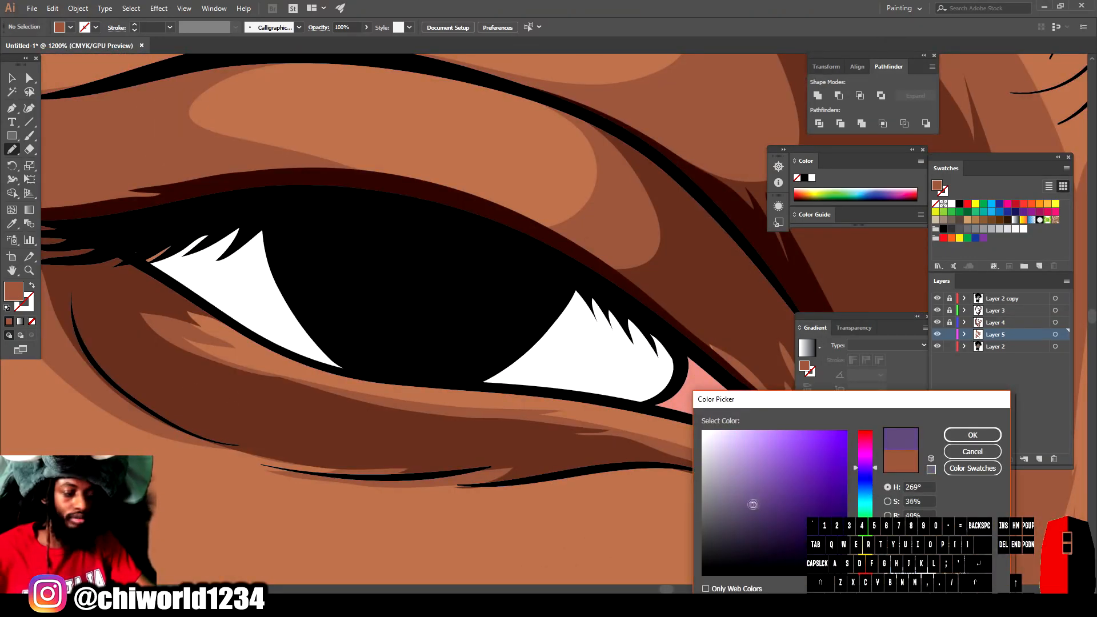
left_click(973, 434)
mouse_move(127, 243)
left_mouse_down()
mouse_move(226, 312)
mouse_move(458, 264)
mouse_move(651, 400)
mouse_move(160, 216)
mouse_move(124, 242)
left_mouse_up()
Draw more muted purple shadow shapes beneath the lashes on the remaining eye whites.
key("ctrl+minus")
key("ctrl+minus")
key("ctrl+minus")
key("ctrl+minus")
key("ctrl+minus")
key("ctrl+minus")
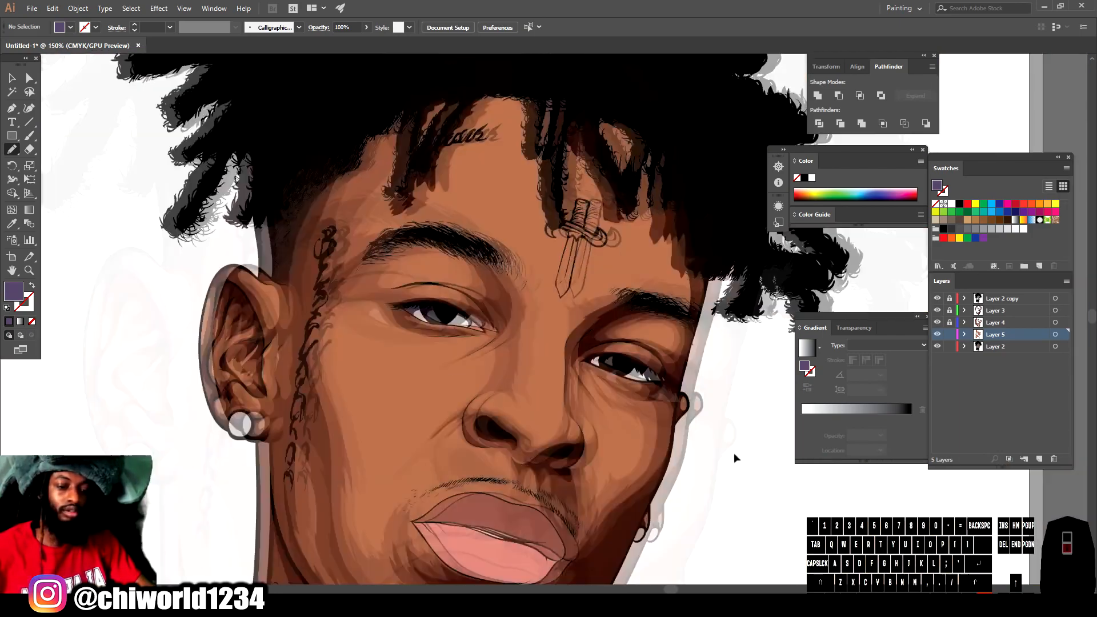
key("ctrl+equal")
key("ctrl+equal")
key("ctrl+equal")
key("ctrl+equal")
key("ctrl+equal")
key("ctrl+equal")
mouse_move(467, 355)
left_mouse_down()
mouse_move(498, 287)
mouse_move(343, 237)
mouse_move(177, 226)
mouse_move(657, 372)
left_mouse_up()
key("ctrl+minus")
key("ctrl+minus")
key("ctrl+minus")
key("ctrl+minus")
key("ctrl+minus")
key("ctrl+minus")
key("ctrl+equal")
key("ctrl+equal")
key("ctrl+equal")
key("ctrl+equal")
left_click_drag(411, 320, 532, 388)
Sample the pink inner eye corner, darken the fill to red-brown, and draw a shadow along the corner's upper edge.
key("ctrl+equal")
key("ctrl+equal")
key("ctrl+equal")
key("ctrl+equal")
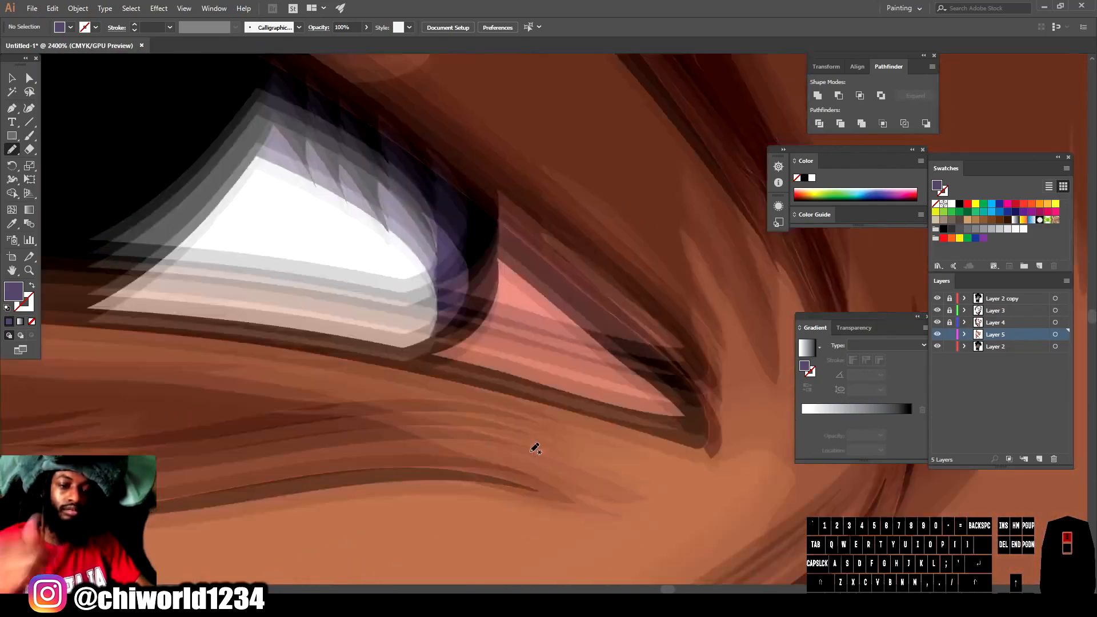
left_click_drag(534, 448, 532, 495)
key("i")
left_click(514, 343)
double_click(14, 292)
left_click(791, 505)
key("Return")
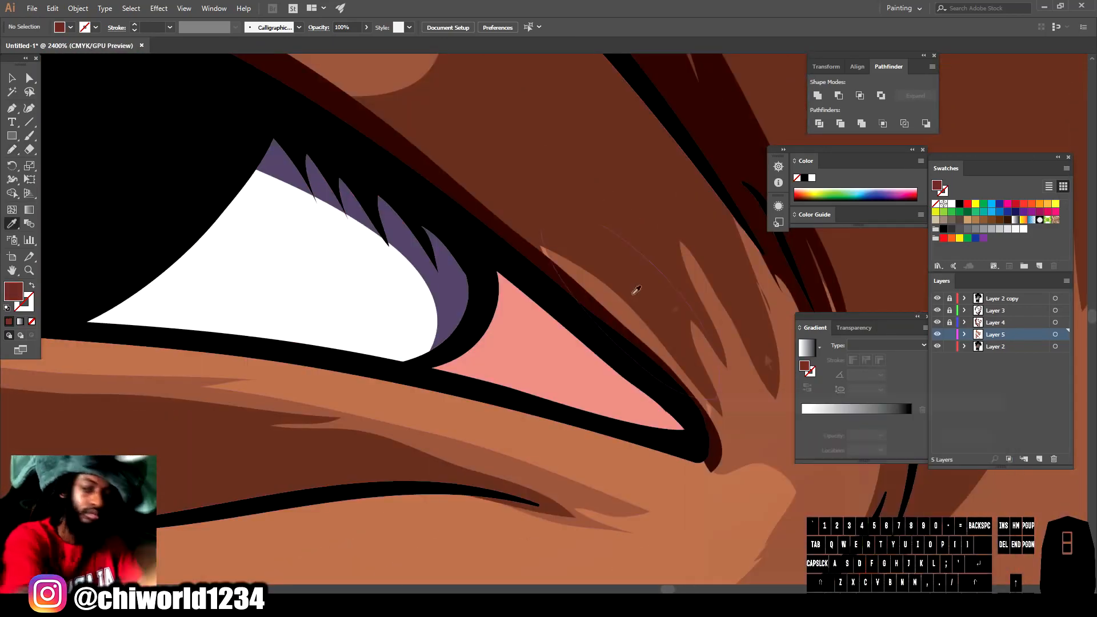
key("n")
mouse_move(488, 258)
left_mouse_down()
mouse_move(457, 350)
mouse_move(537, 418)
mouse_move(489, 260)
left_mouse_up()
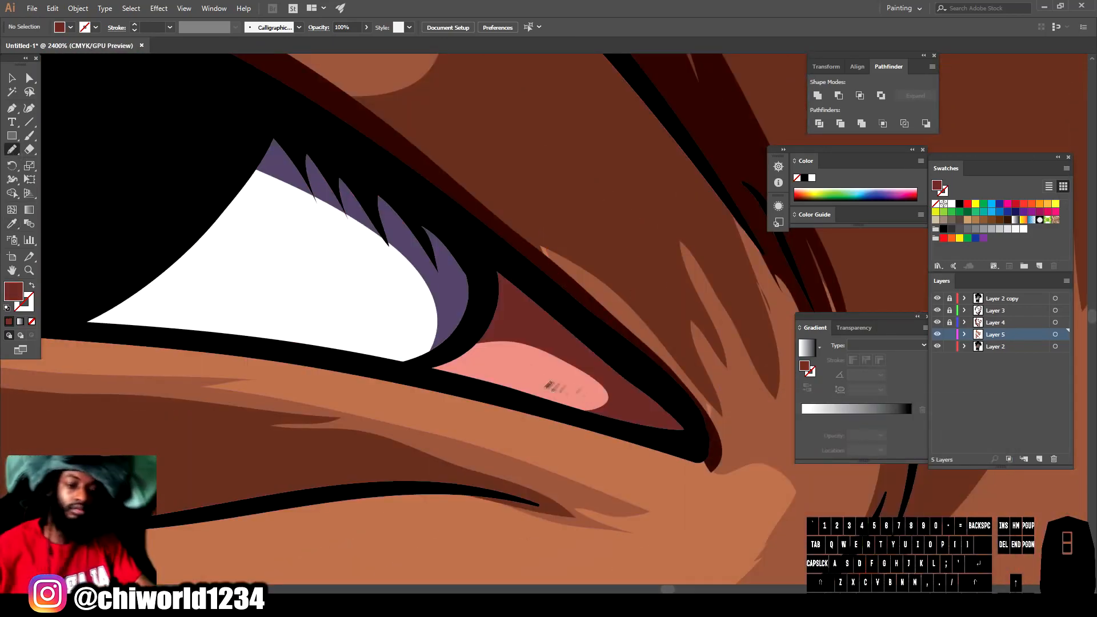
Sample the upper lip color and darken it to a deep maroon fill.
key("ctrl+minus")
key("ctrl+minus")
key("ctrl+minus")
key("ctrl+minus")
key("ctrl+minus")
key("ctrl+minus")
key("ctrl+minus")
key("ctrl+minus")
key("ctrl+minus")
scroll(702, 435, "down", 4)
key("ctrl+equal")
key("ctrl+equal")
key("ctrl+equal")
key("ctrl+equal")
key("ctrl+equal")
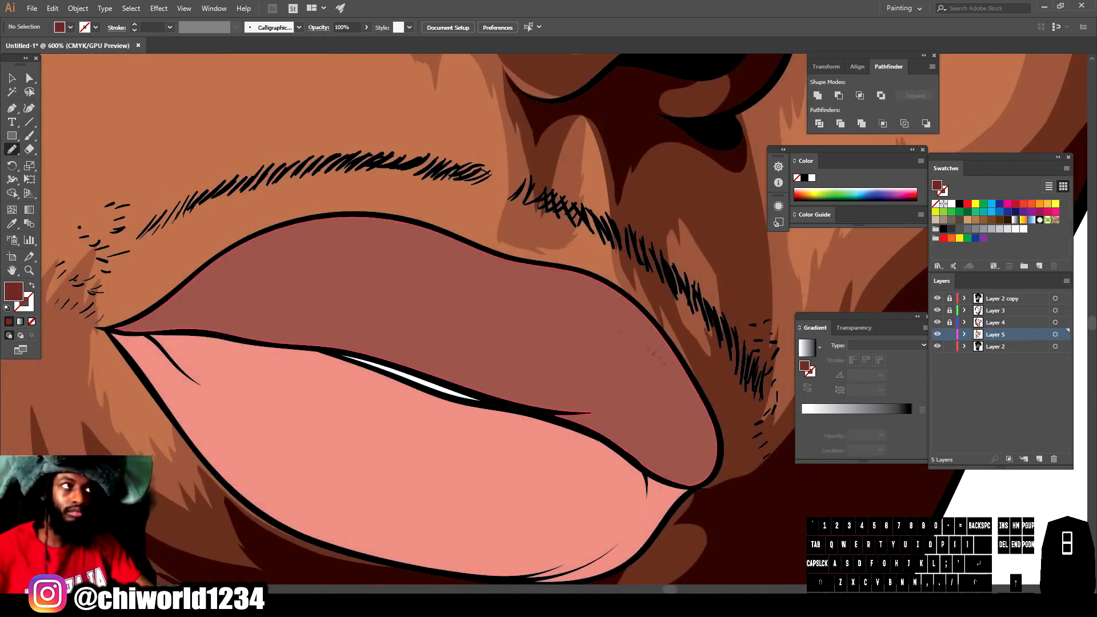
key("i")
left_click(326, 300)
double_click(13, 291)
left_click_drag(798, 531, 782, 523)
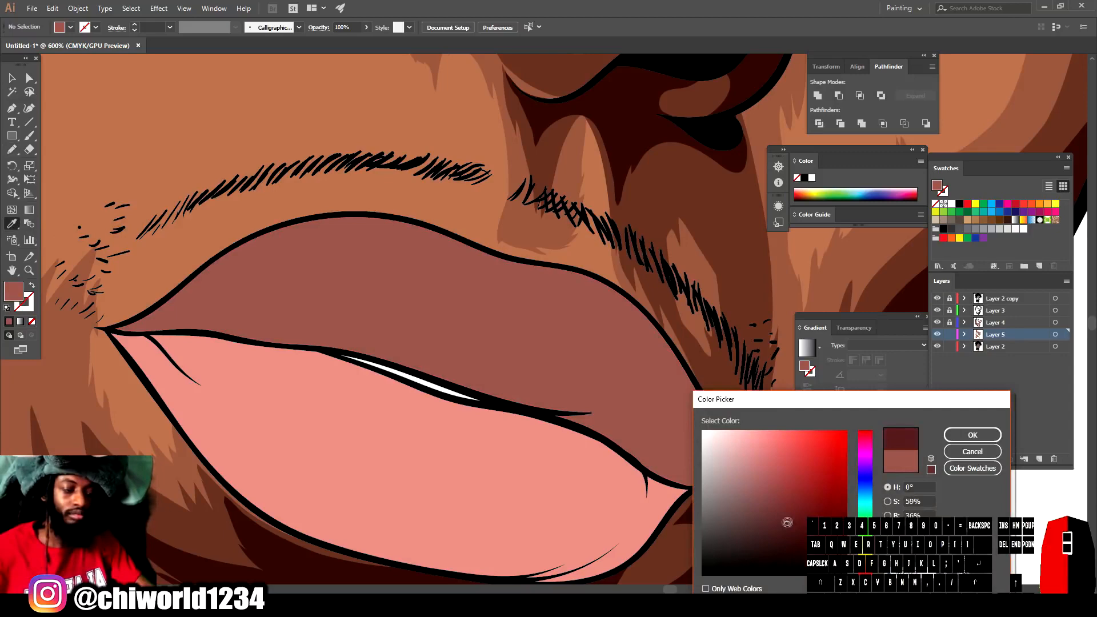
key("Return")
Draw a jagged maroon shadow along the lower part of the upper lip, from the near corner to the far corner.
key("ctrl+equal")
key("n")
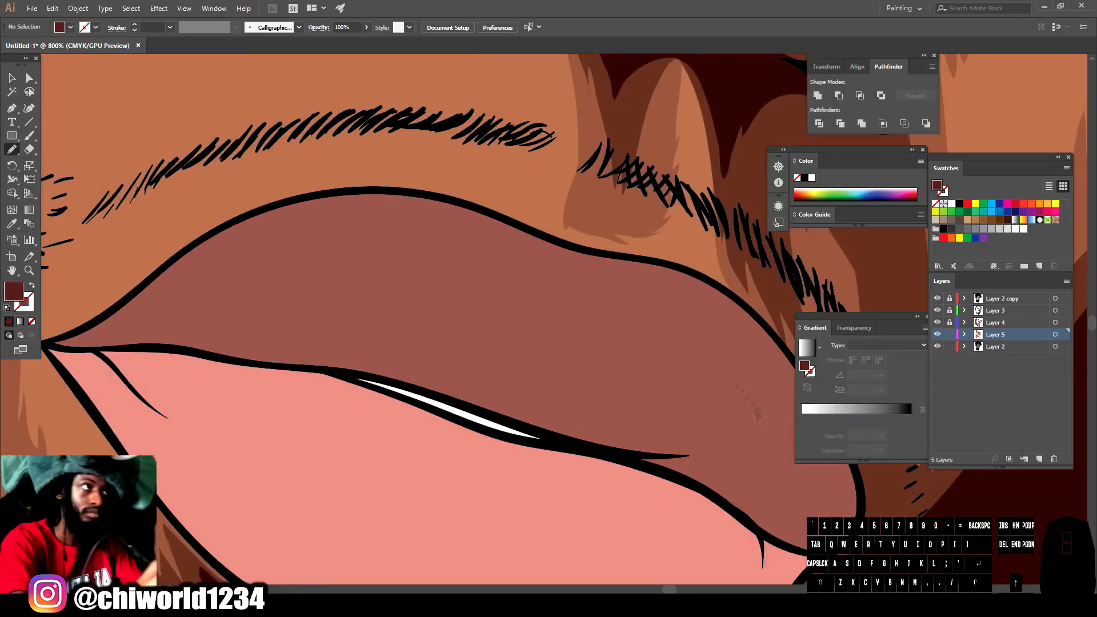
left_click_drag(781, 305, 782, 373)
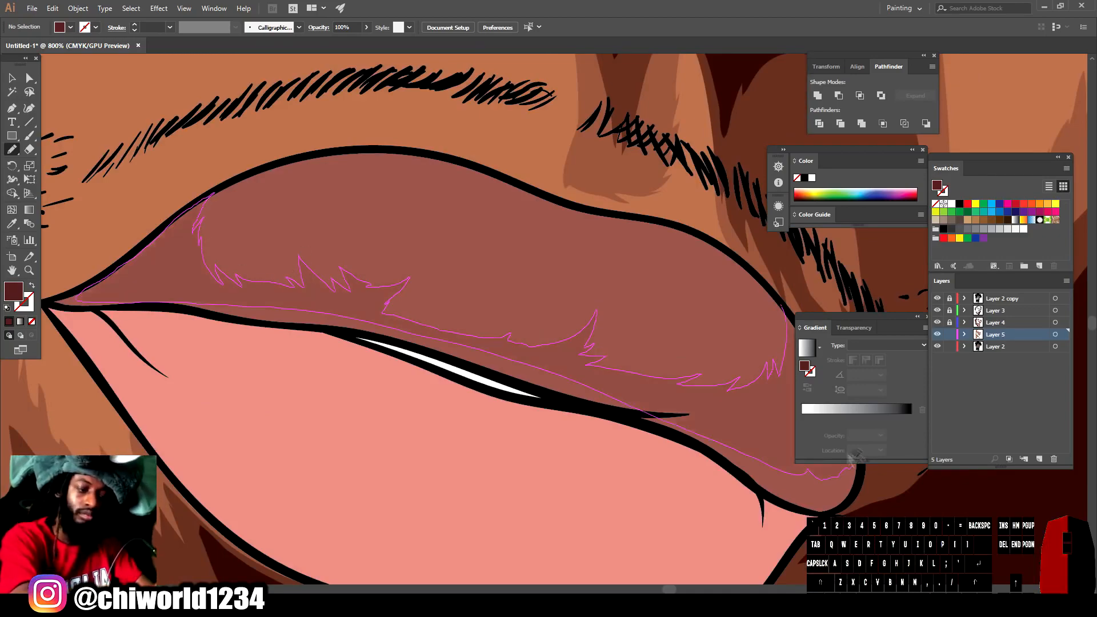
left_click_drag(856, 463, 850, 456)
Fill the gaps between the maroon shadow and the upper lip's outline at the far side, middle and near corner.
key("ctrl+minus")
key("ctrl+minus")
scroll(711, 478, "right", 3)
key("ctrl+equal")
scroll(711, 475, "down", 1)
key("ctrl+equal")
key("ctrl+equal")
mouse_move(361, 376)
left_mouse_down()
mouse_move(409, 411)
mouse_move(674, 439)
mouse_move(607, 292)
mouse_move(338, 372)
mouse_move(304, 366)
left_mouse_up()
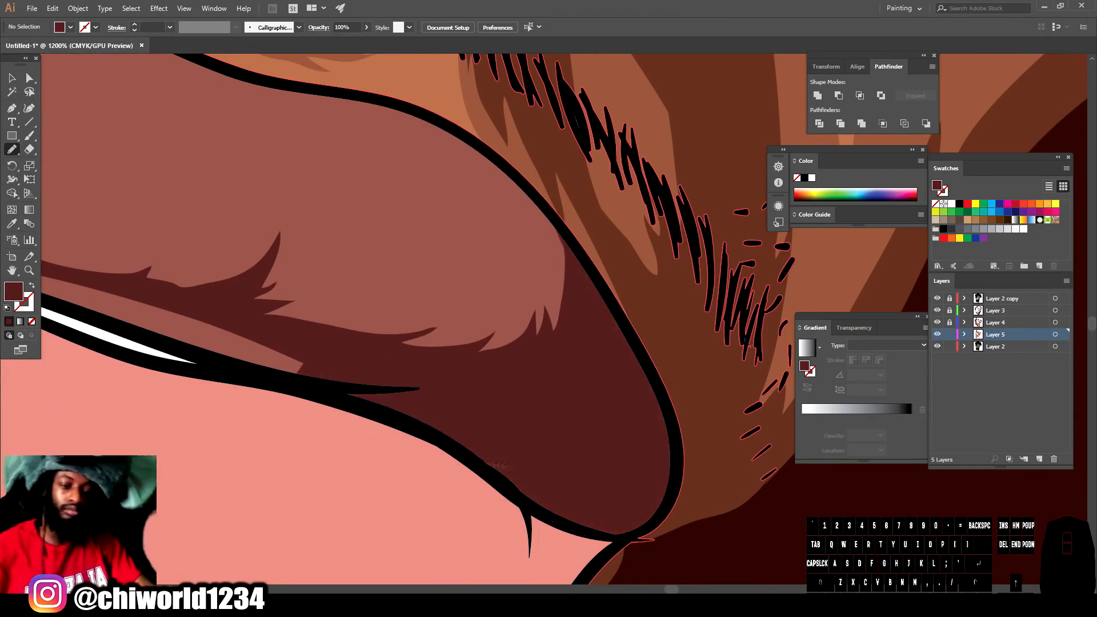
scroll(277, 368, "down", 3)
scroll(174, 336, "up", 3)
mouse_move(171, 336)
left_mouse_down()
mouse_move(276, 339)
mouse_move(171, 337)
left_mouse_up()
scroll(172, 336, "down", 3)
scroll(287, 404, "up", 3)
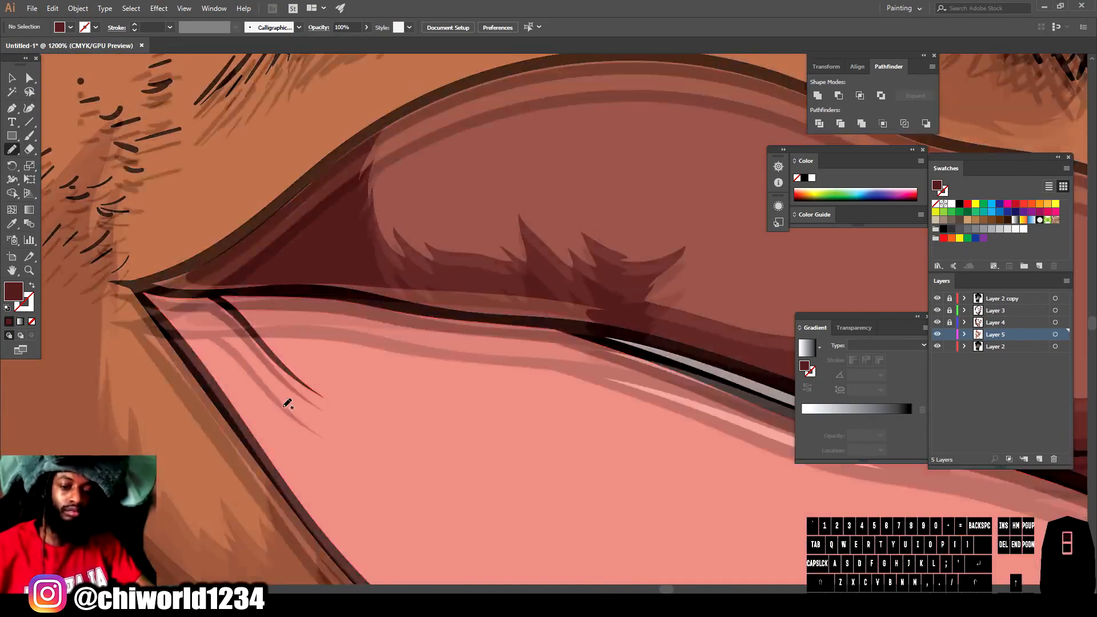
left_click_drag(314, 266, 280, 298)
mouse_move(212, 318)
left_mouse_down()
mouse_move(294, 359)
mouse_move(413, 340)
mouse_move(213, 319)
left_mouse_up()
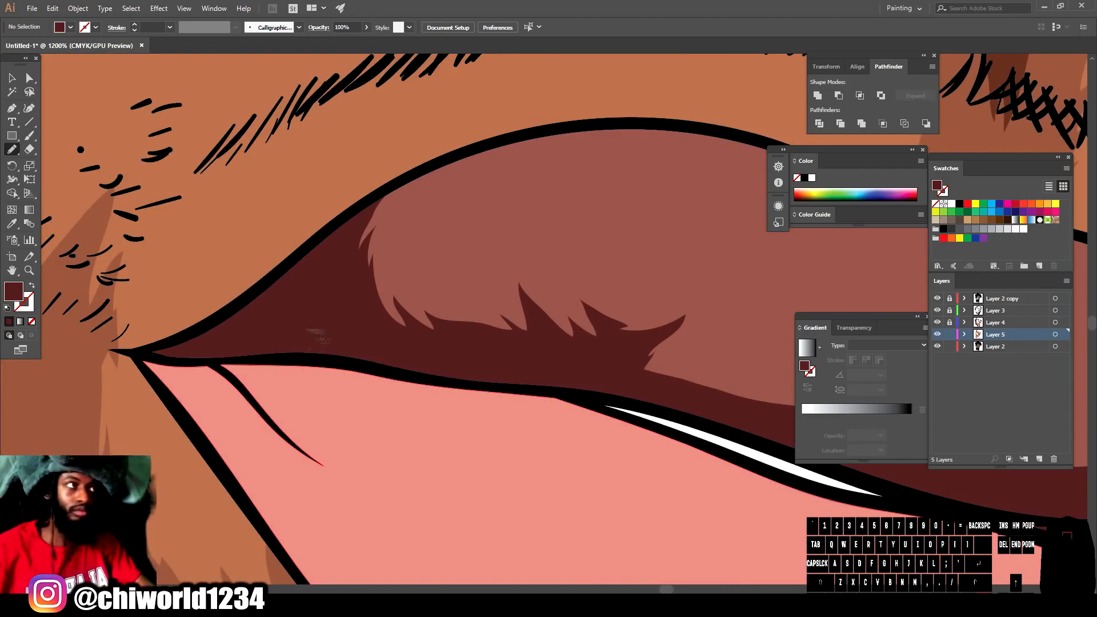
Draw another jagged maroon shadow on the far half of the upper lip, with a peaked crease and a curve along the far edge.
scroll(532, 343, "down", 8)
scroll(631, 388, "up", 5)
scroll(545, 374, "up", 2)
left_click_drag(390, 320, 499, 272)
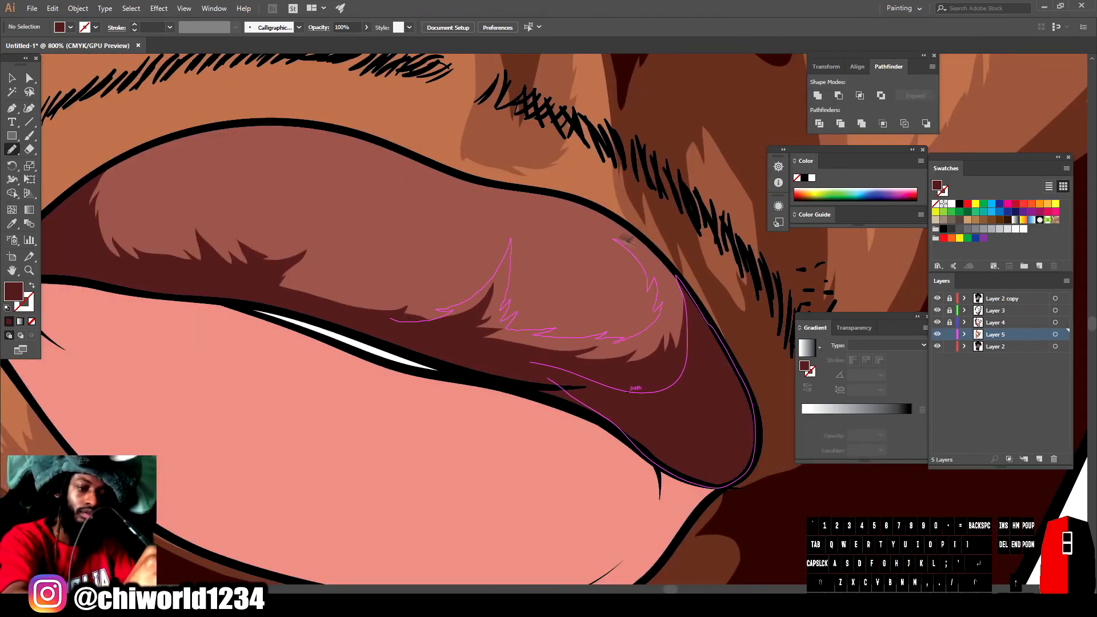
left_click_drag(660, 254, 420, 360)
Sample the lower lip's pink and darken the fill to a dusty rose with hue 5°, saturation 49% and brightness 65%.
key("ctrl+minus")
key("ctrl+minus")
key("ctrl+minus")
key("ctrl+minus")
scroll(531, 371, "up", 4)
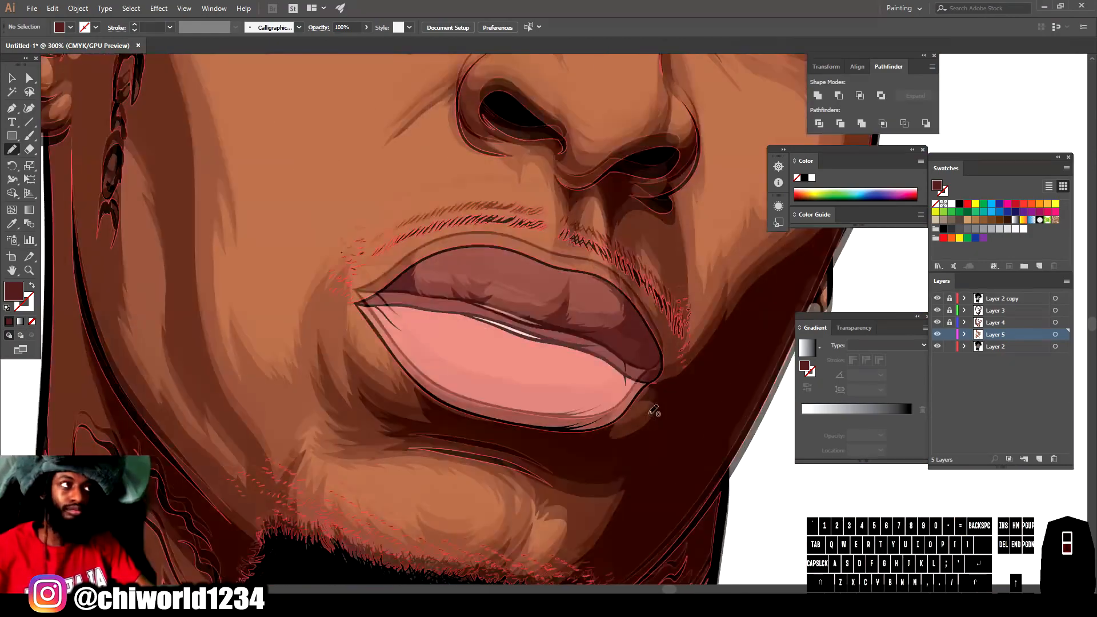
key("i")
left_click(532, 366)
double_click(14, 291)
left_click_drag(783, 486, 773, 480)
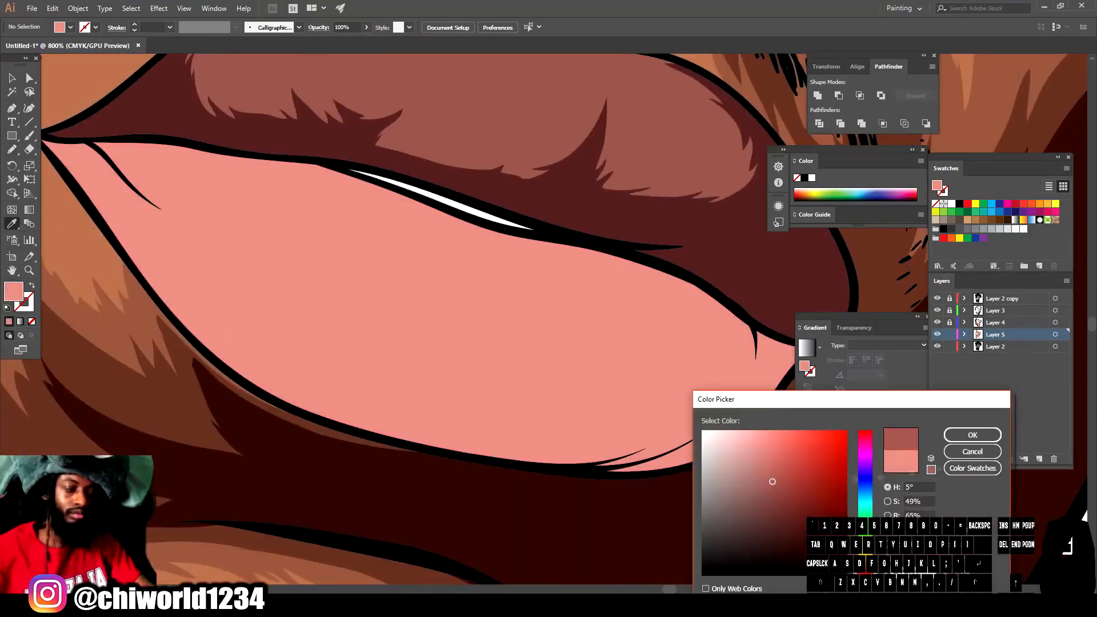
left_click(973, 437)
Draw a dusty rose shadow around the far side and upper edge of the lower lip, filling the gap at the far corner.
scroll(560, 383, "down", 2)
scroll(571, 360, "up", 2)
scroll(570, 359, "up", 2)
key("n")
mouse_move(741, 520)
left_mouse_down()
mouse_move(711, 547)
mouse_move(611, 569)
mouse_move(545, 561)
left_mouse_up()
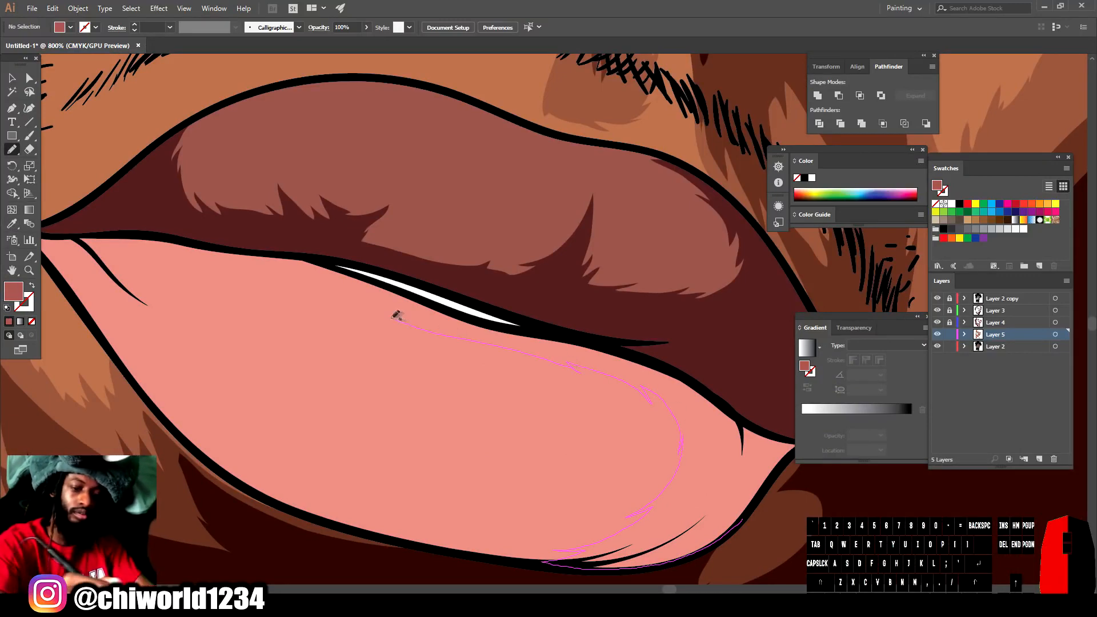
mouse_move(302, 259)
left_mouse_down()
mouse_move(563, 336)
mouse_move(780, 439)
mouse_move(742, 521)
left_mouse_up()
scroll(706, 550, "down", 3)
scroll(702, 555, "down", 3)
left_click_drag(699, 378, 649, 421)
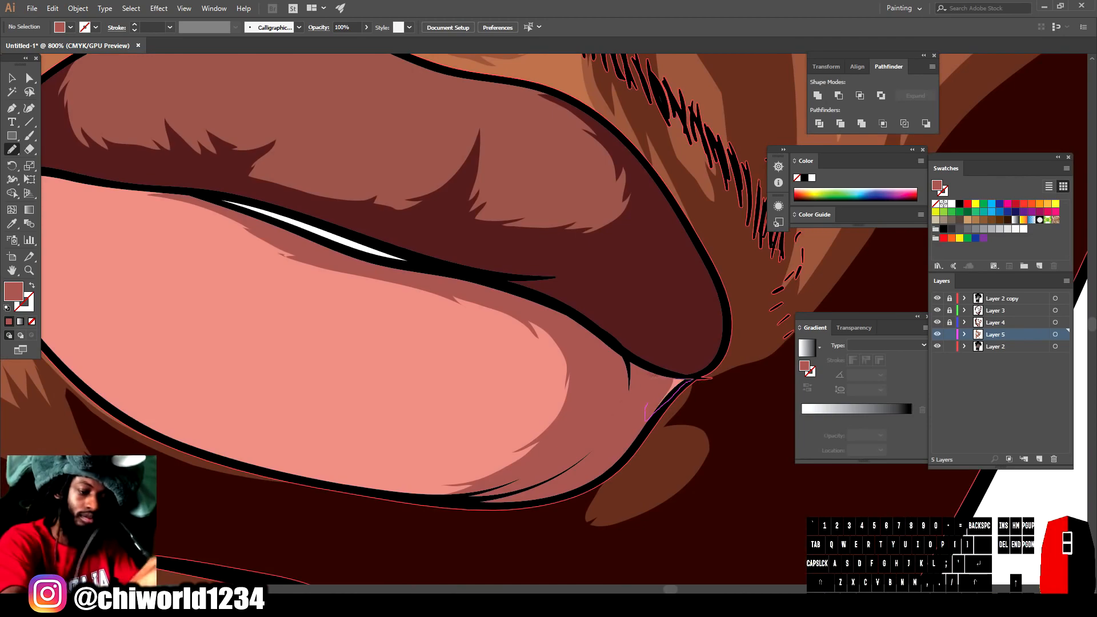
Draw a jagged rose shadow around the near side of the lower lip and fill the gaps at the near corner.
key("ctrl+minus")
key("ctrl+minus")
key("ctrl+minus")
key("ctrl+minus")
scroll(606, 549, "up", 3)
key("ctrl+equal")
key("ctrl+equal")
key("ctrl+equal")
key("ctrl+equal")
scroll(603, 515, "down", 3)
scroll(604, 509, "left", 4)
scroll(600, 486, "down", 1)
mouse_move(527, 309)
left_mouse_down()
mouse_move(490, 298)
mouse_move(509, 296)
left_mouse_up()
left_click_drag(464, 267, 415, 260)
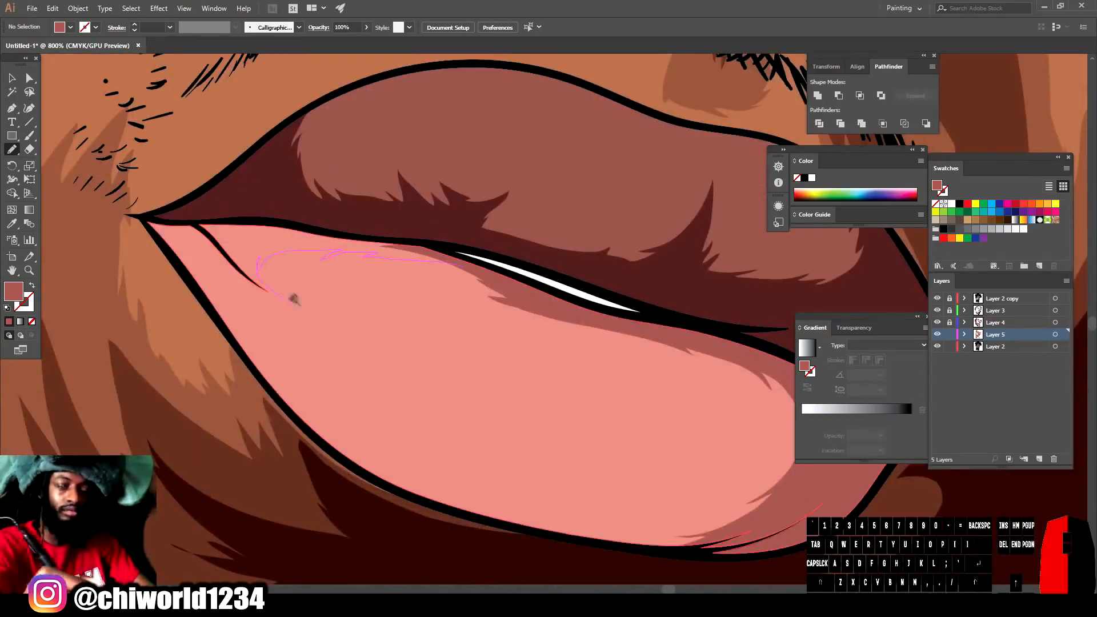
left_click_drag(294, 334, 417, 452)
left_click_drag(470, 508, 270, 370)
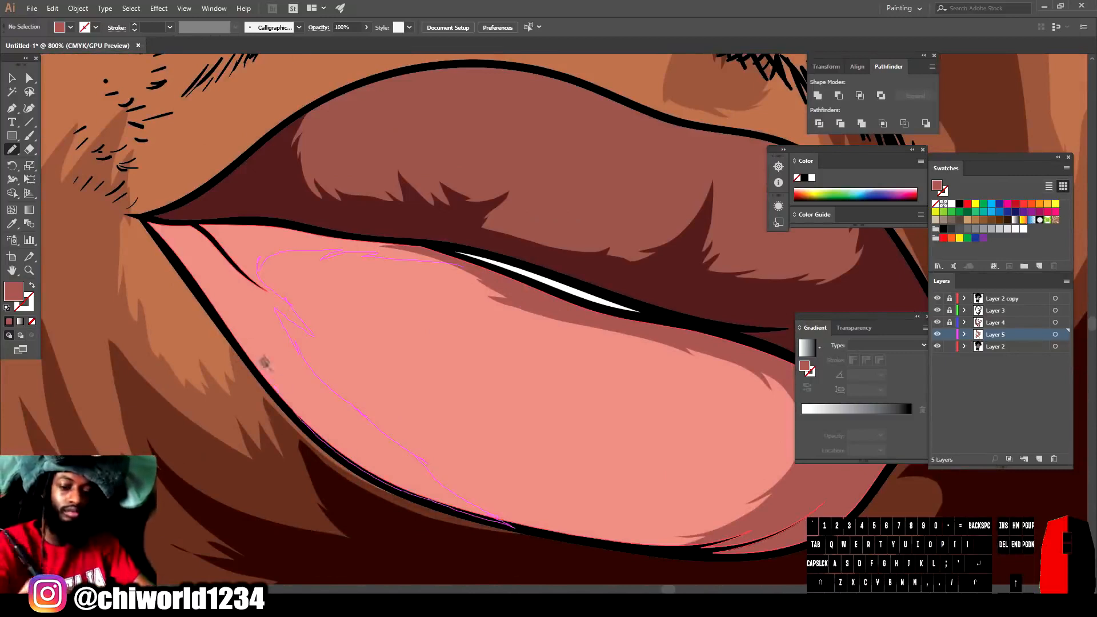
left_click_drag(174, 228, 172, 228)
left_click_drag(288, 407, 145, 220)
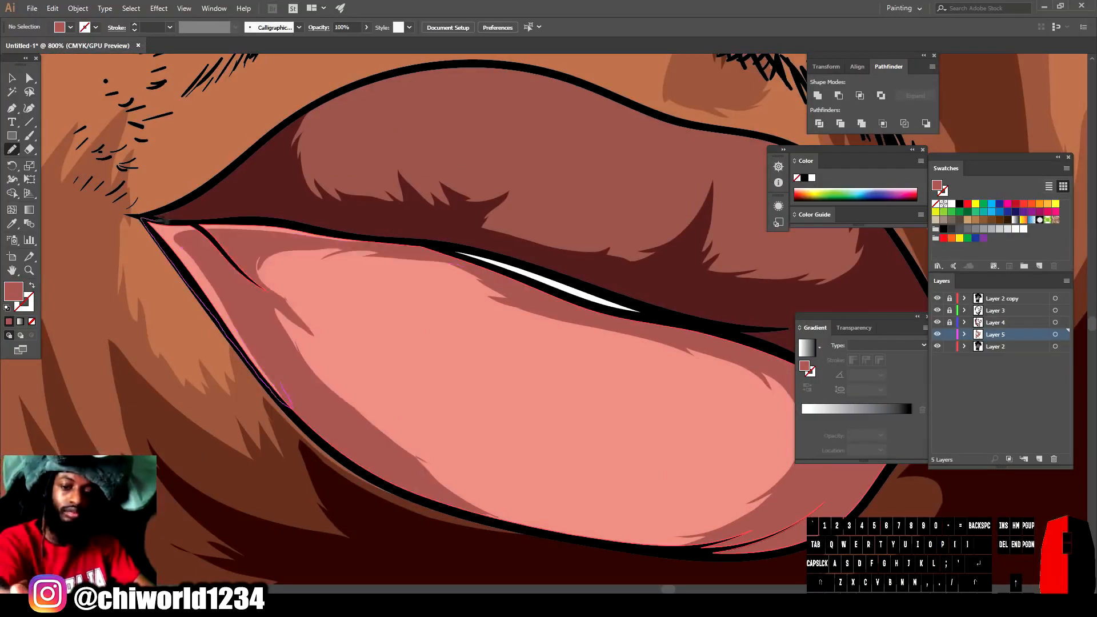
Extend the lower lip shadow with jagged strokes beside the near crease and lower edge, and add a small crease at the upper middle.
mouse_move(246, 253)
left_mouse_down()
mouse_move(260, 283)
mouse_move(286, 296)
left_mouse_up()
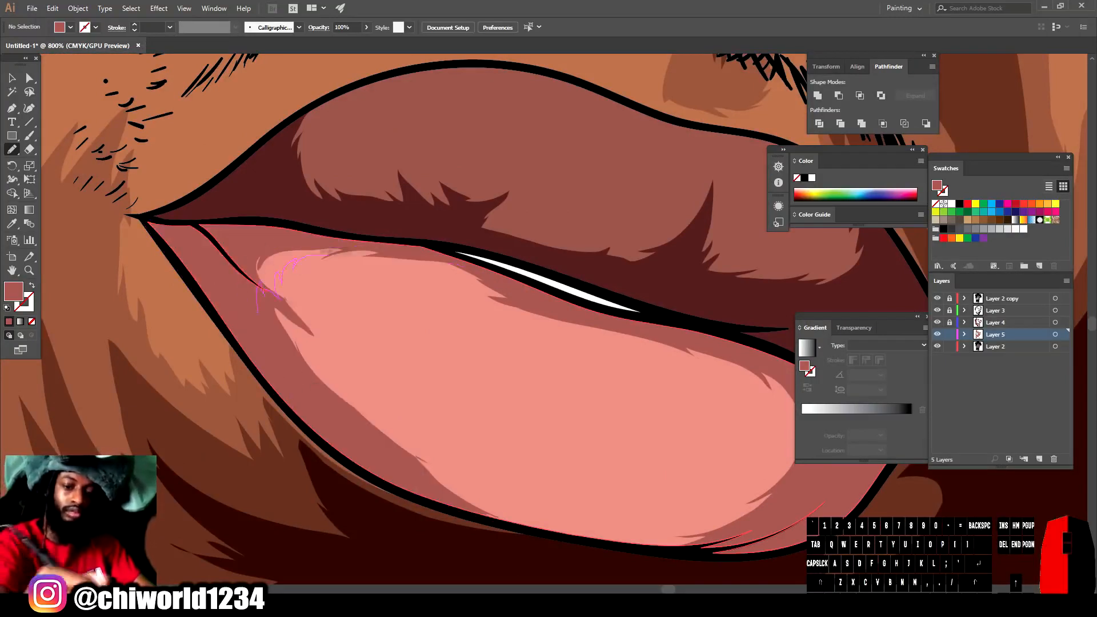
left_click_drag(307, 256, 260, 285)
scroll(532, 320, "down", 6)
scroll(583, 492, "up", 5)
mouse_move(511, 414)
left_mouse_down()
mouse_move(424, 417)
mouse_move(454, 429)
left_mouse_up()
scroll(446, 371, "up", 1)
mouse_move(405, 311)
left_mouse_down()
mouse_move(402, 344)
mouse_move(414, 310)
left_mouse_up()
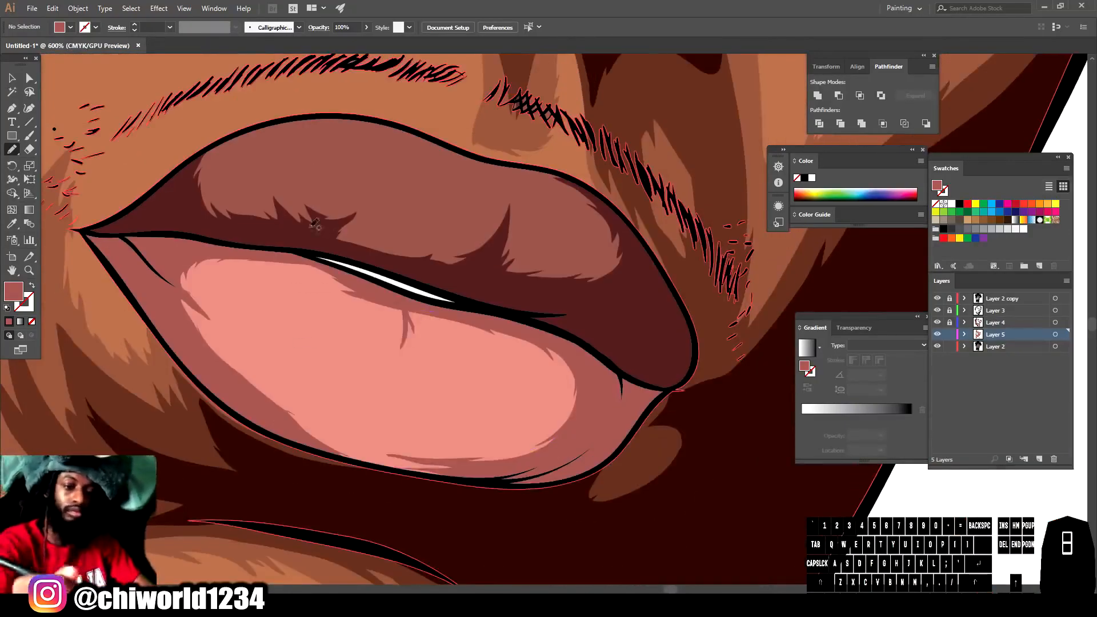
Select all unlocked artwork and open Recolor Artwork with the number of colors set to All.
scroll(682, 469, "down", 8)
scroll(666, 472, "up", 3)
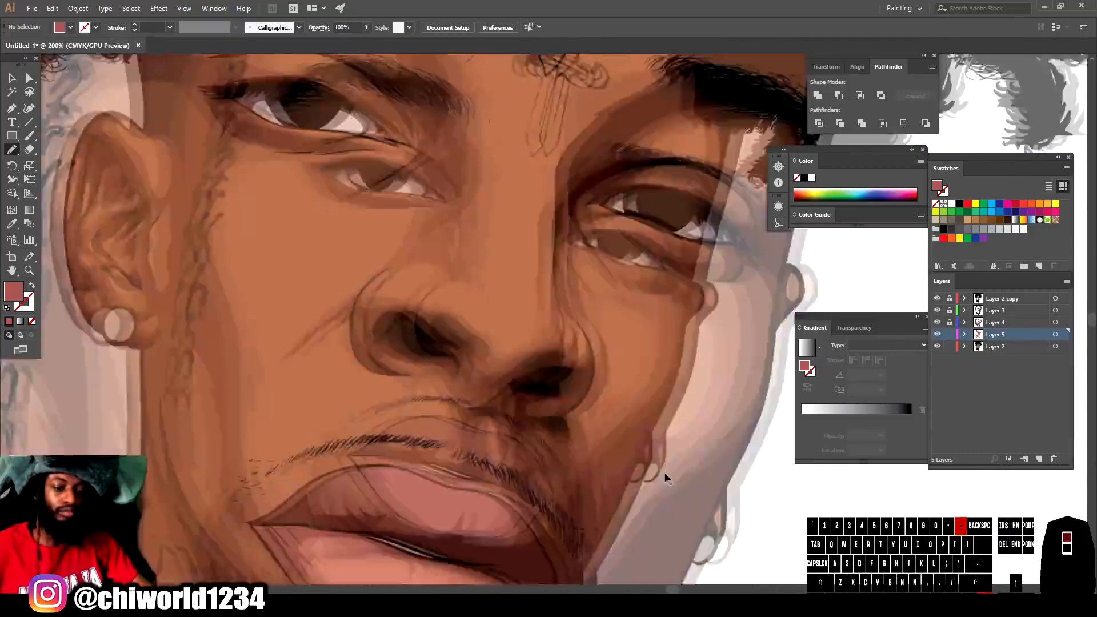
scroll(664, 472, "up", 2)
key("v")
left_click(537, 422)
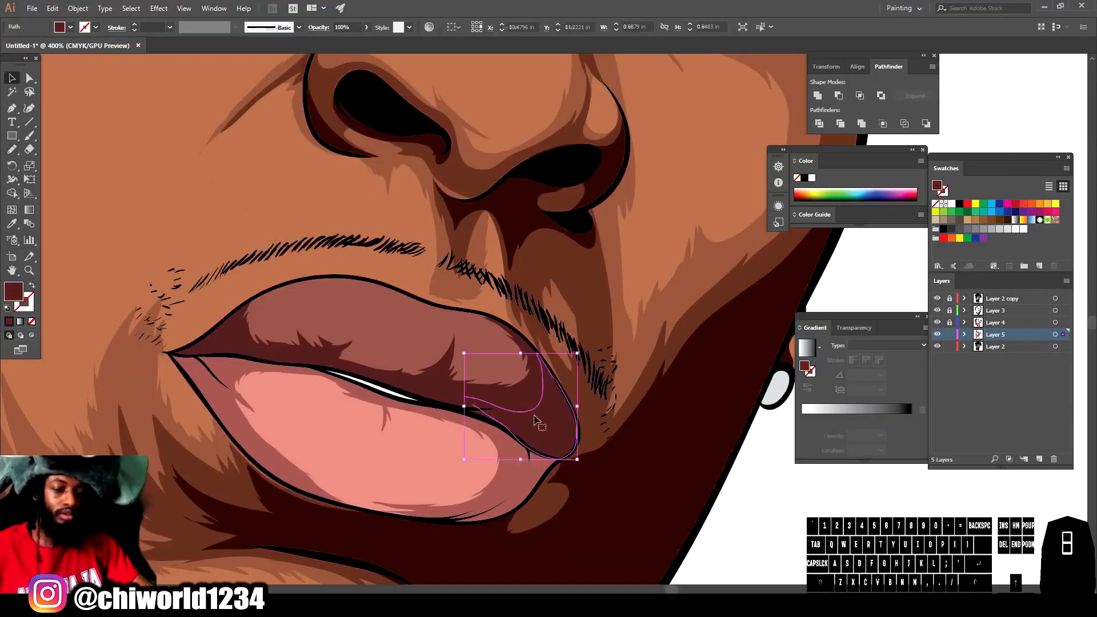
scroll(538, 422, "down", 6)
key("ctrl+a")
scroll(445, 243, "up", 2)
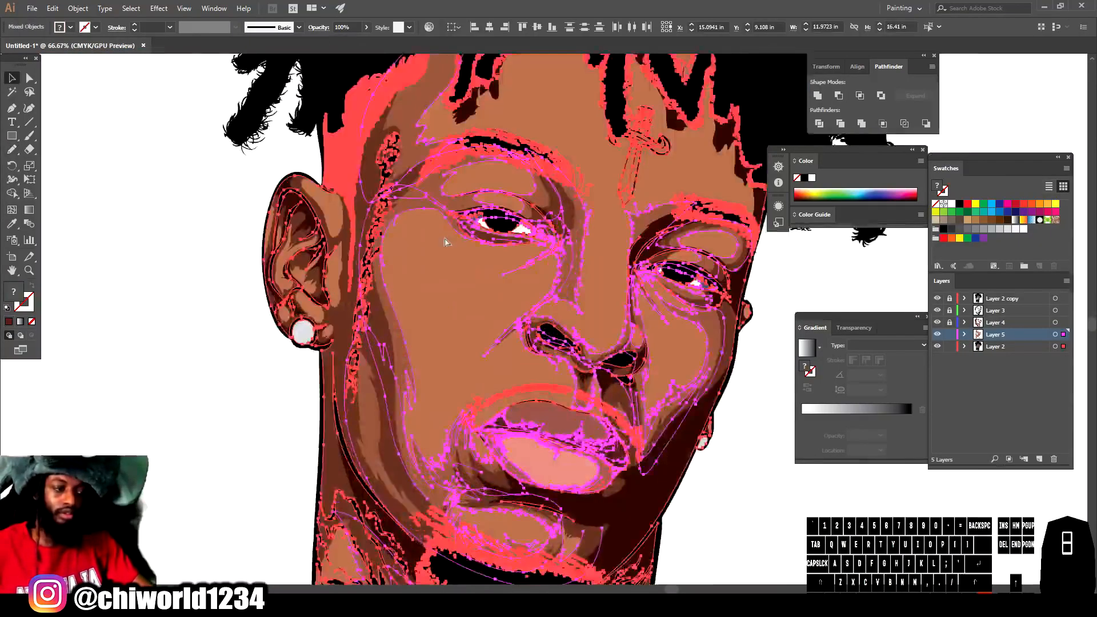
scroll(446, 242, "up", 3)
left_click(52, 8)
left_click(274, 213)
left_click(941, 232)
left_click(922, 330)
Set the upper lip's base color to 49% saturation and 49% brightness.
scroll(872, 334, "down", 3)
left_click(851, 300)
left_click_drag(824, 446, 814, 447)
left_click_drag(813, 428, 813, 429)
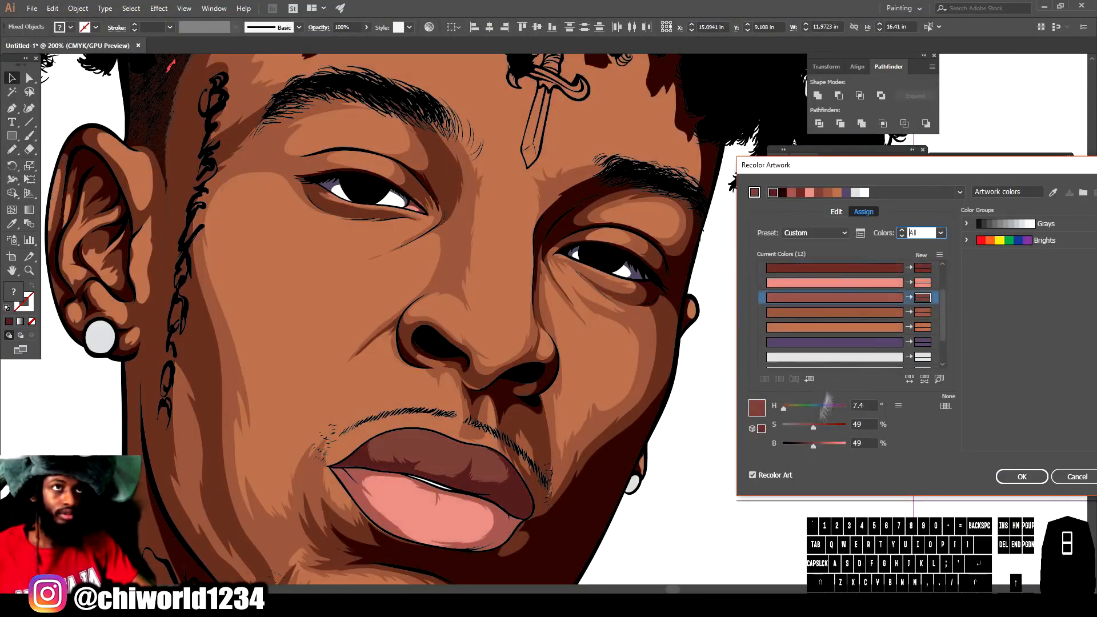
Lower the brightness of the inner eye corner's red-brown shadow color, and choose the upper lip's maroon shadow color for adjustment.
left_click(835, 267)
mouse_move(807, 447)
left_mouse_down()
mouse_move(793, 447)
mouse_move(804, 447)
left_mouse_up()
scroll(852, 321, "up", 3)
left_click(837, 268)
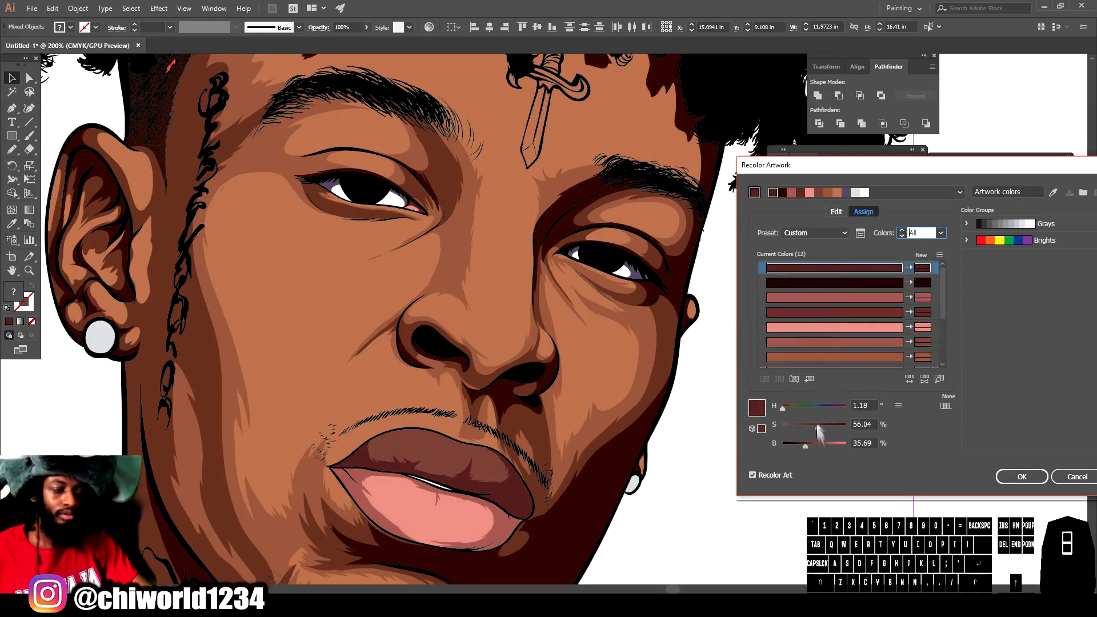
Intensify the lower lip's pink and set its rose shadow color to 50% saturation and 48% brightness.
left_click(835, 327)
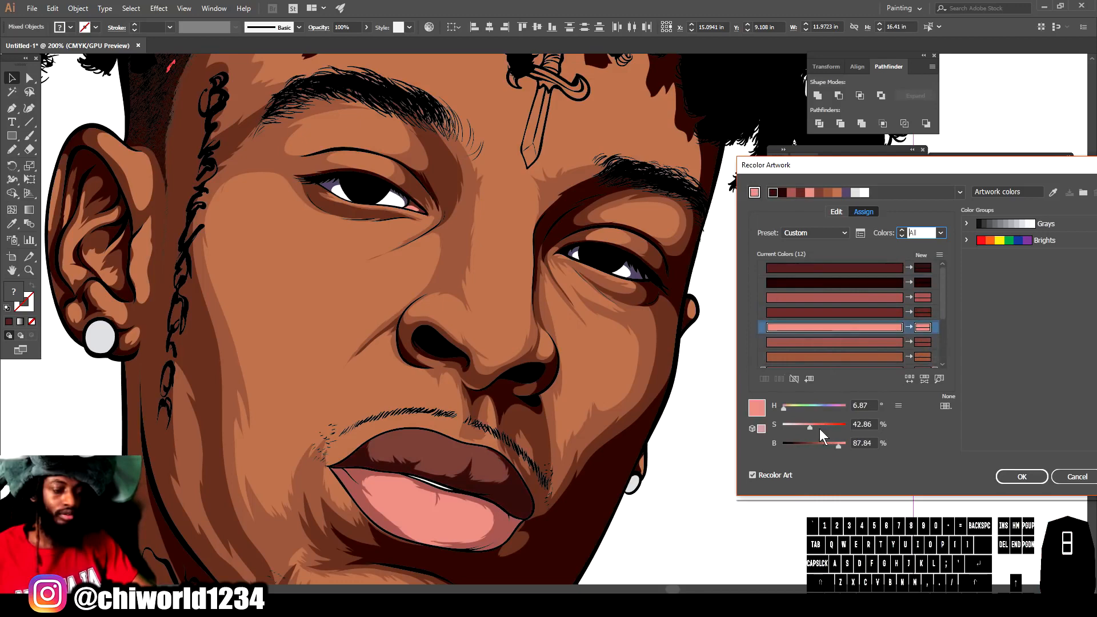
left_click(835, 298)
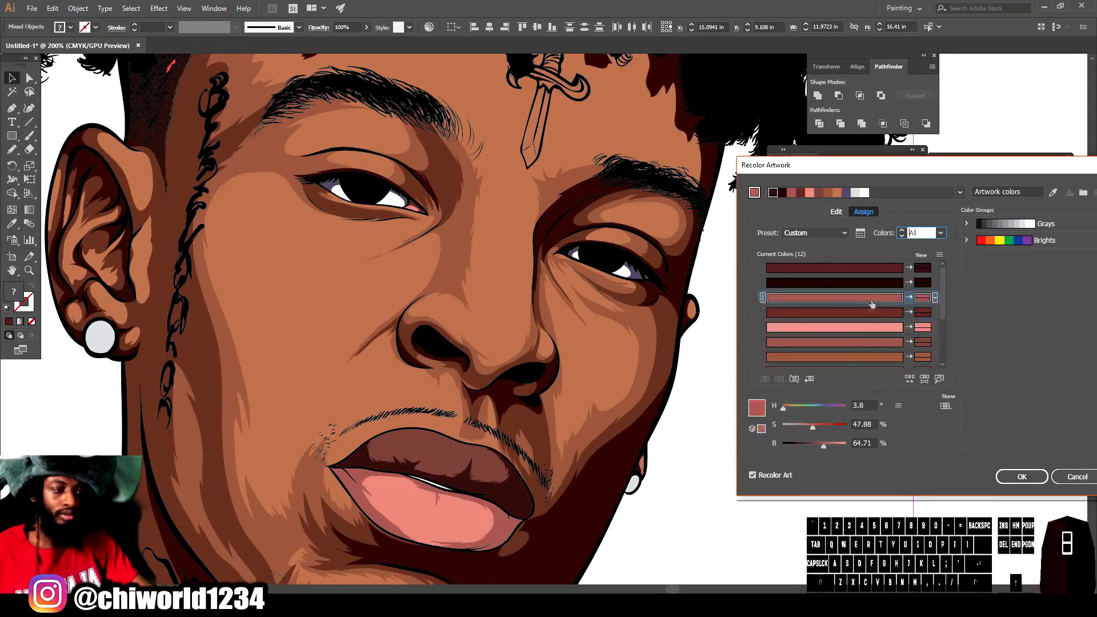
left_click(815, 427)
left_click_drag(815, 444, 813, 444)
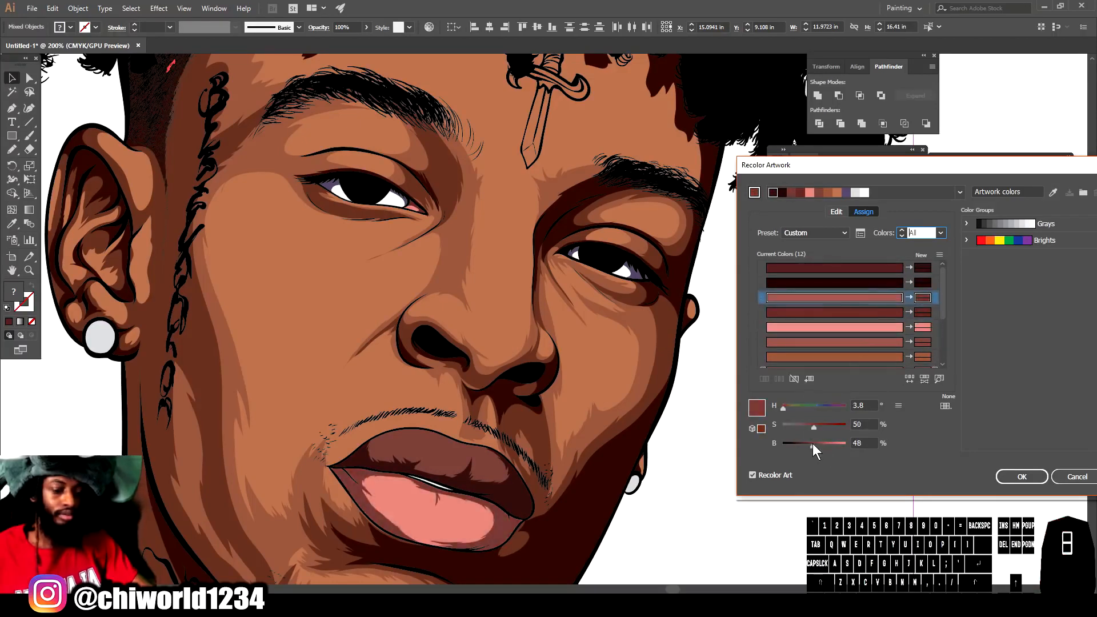
Apply the recolored palette to the portrait and deselect the artwork.
left_click(1022, 477)
left_click(772, 483)
key("ctrl+minus")
key("ctrl+minus")
key("ctrl+minus")
scroll(731, 418, "up", 1)
key("ctrl+plus")
scroll(735, 381, "down", 1)
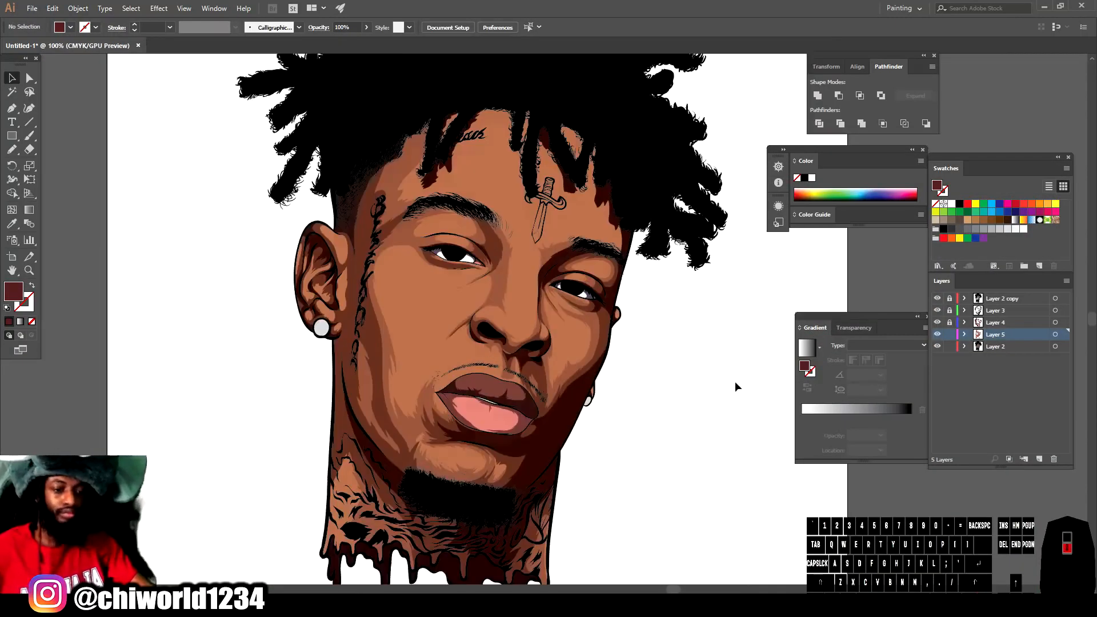
Lock Layer 5 and Layer 2, and add a new empty layer between them for the highlights.
left_click_drag(952, 335, 950, 347)
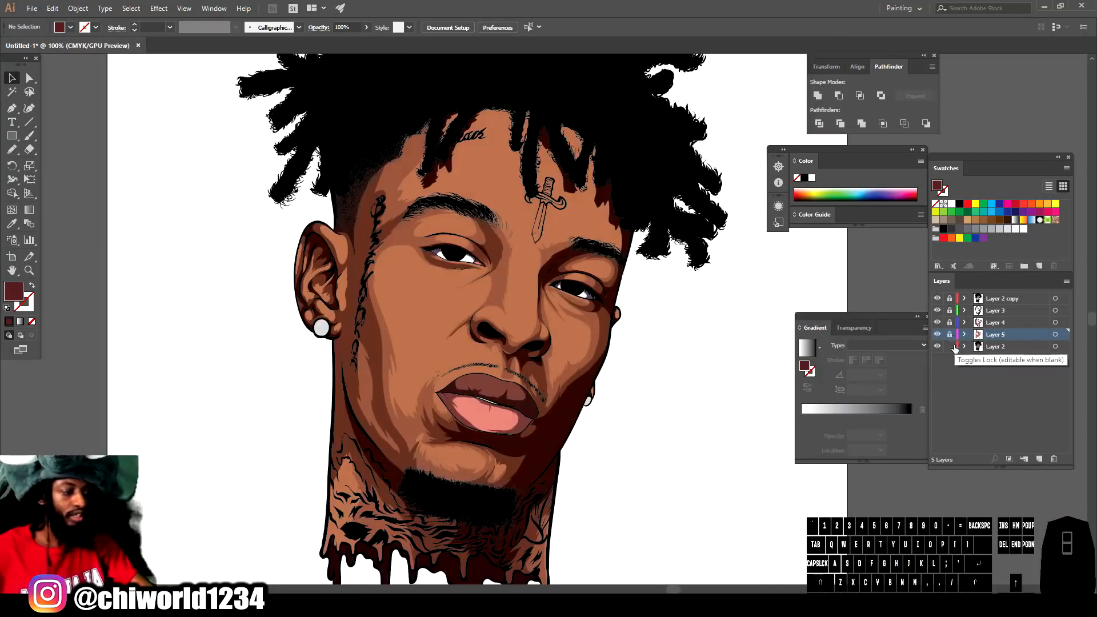
left_click(1039, 459)
left_click_drag(1010, 335, 1006, 359)
key("ctrl+minus")
scroll(670, 348, "right", 4)
key("ctrl+plus")
scroll(661, 337, "left", 3)
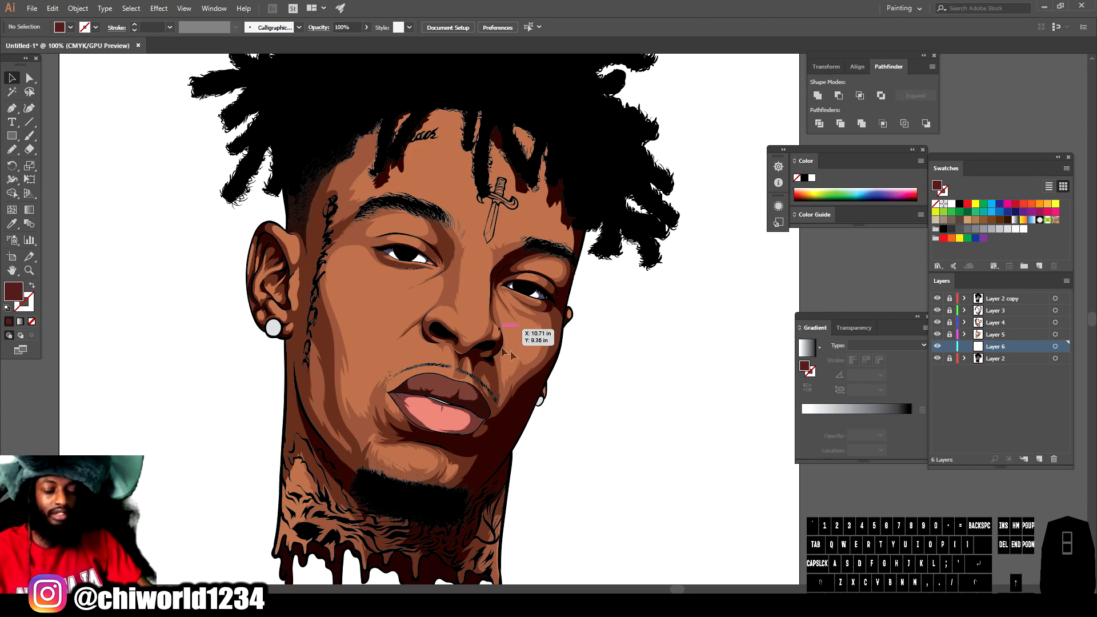
Sample the cheek's base skin tone and lighten the fill to hue 19°, 53% saturation and 84% brightness.
key("ctrl+minus")
key("ctrl+plus")
key("ctrl+plus")
key("ctrl+plus")
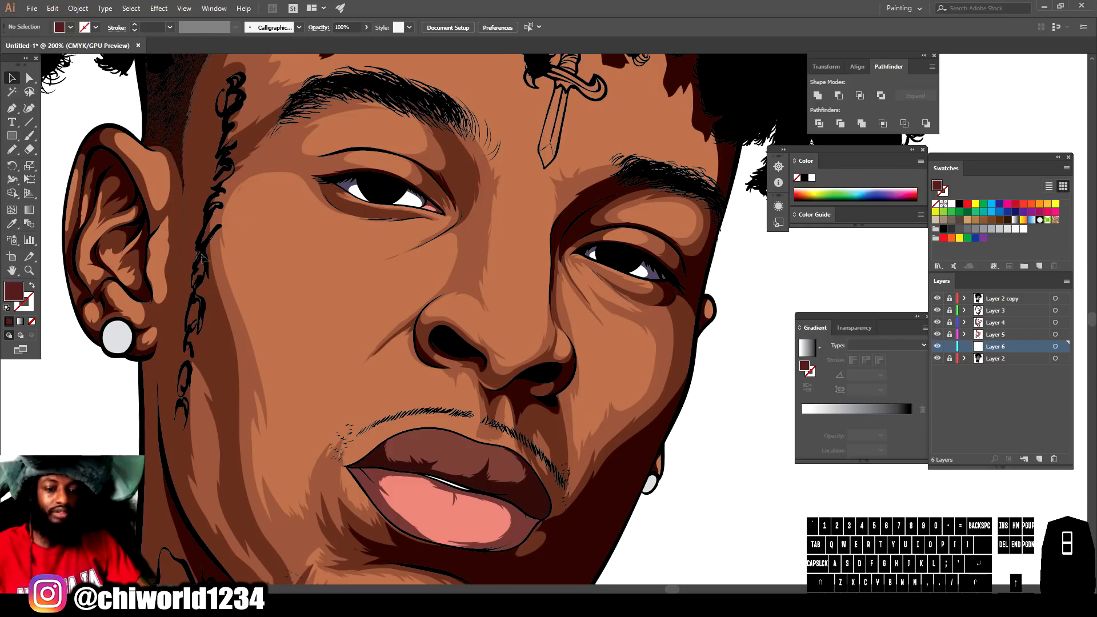
left_click(12, 223)
left_click(343, 265)
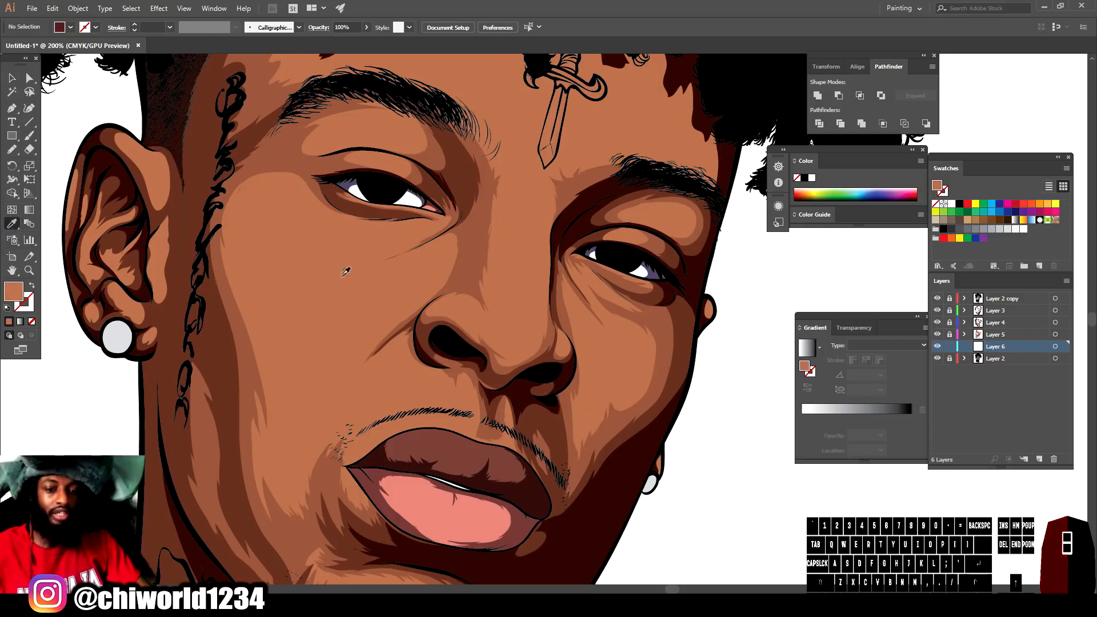
double_click(15, 298)
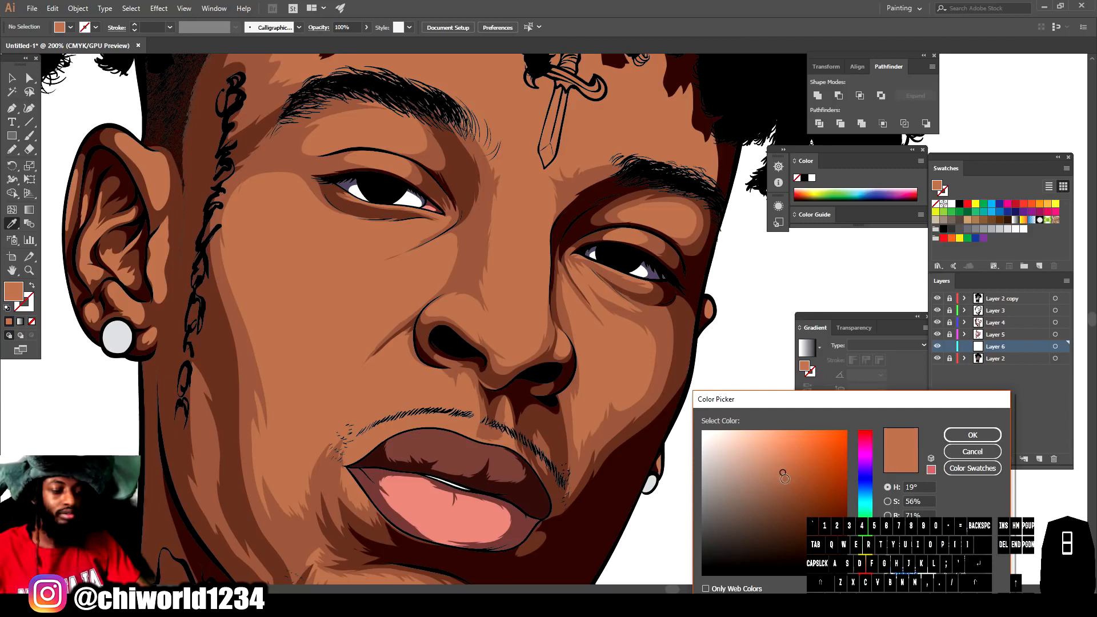
left_click_drag(780, 462, 776, 453)
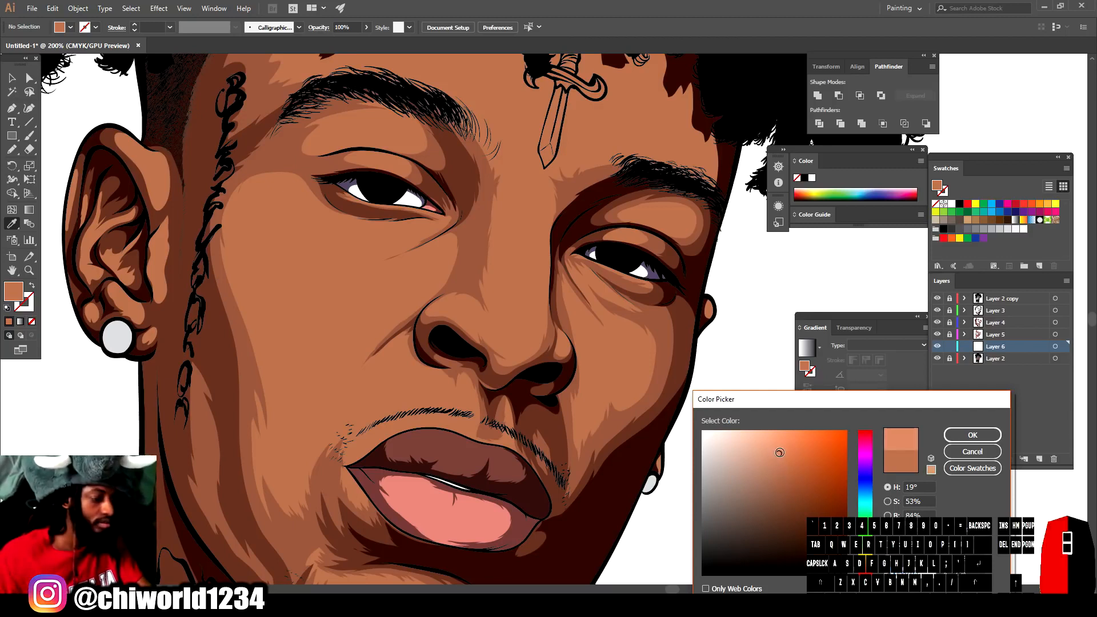
left_click(984, 435)
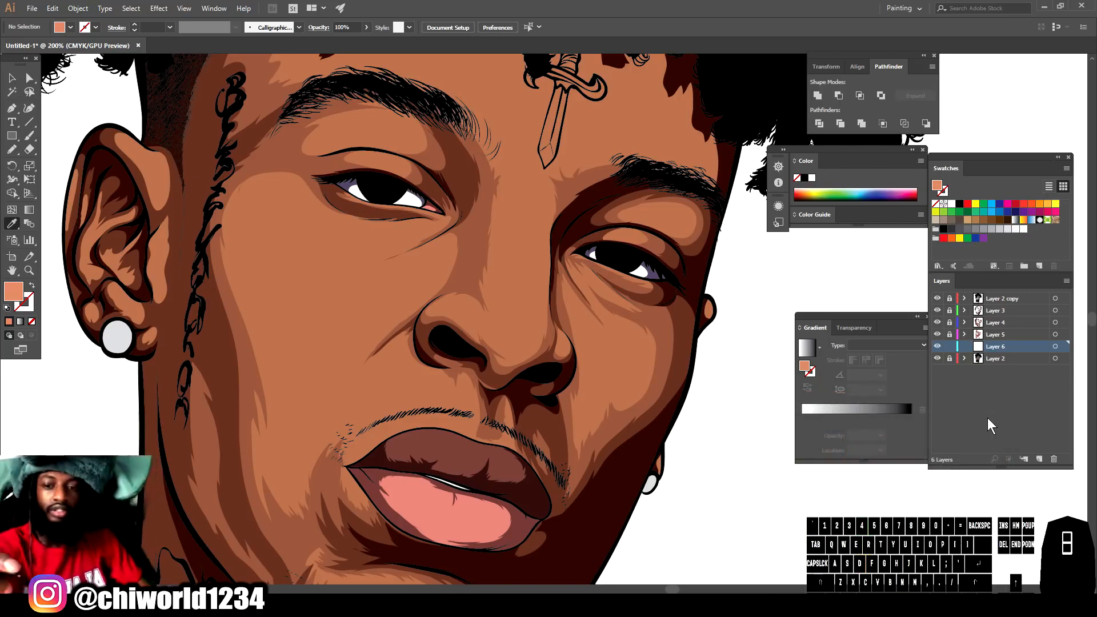
Draw a freehand highlight on the wing of the nose above the left nostril with the Pencil tool.
left_click(12, 151)
mouse_move(475, 351)
left_mouse_down()
mouse_move(517, 329)
mouse_move(491, 354)
left_mouse_up()
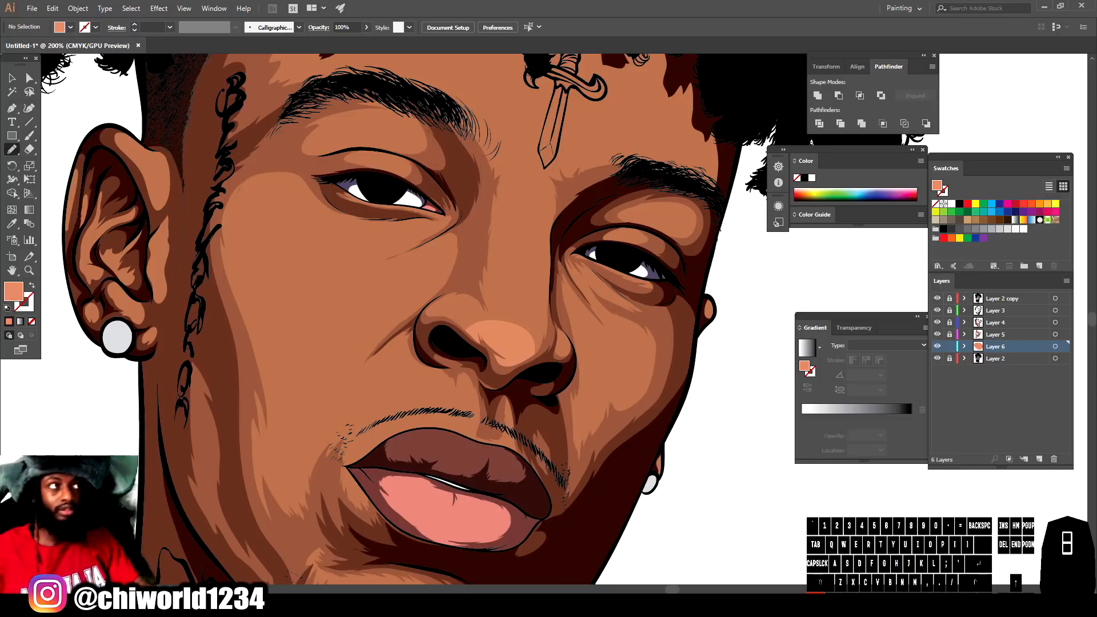
key("ctrl+z")
scroll(602, 493, "down", 3)
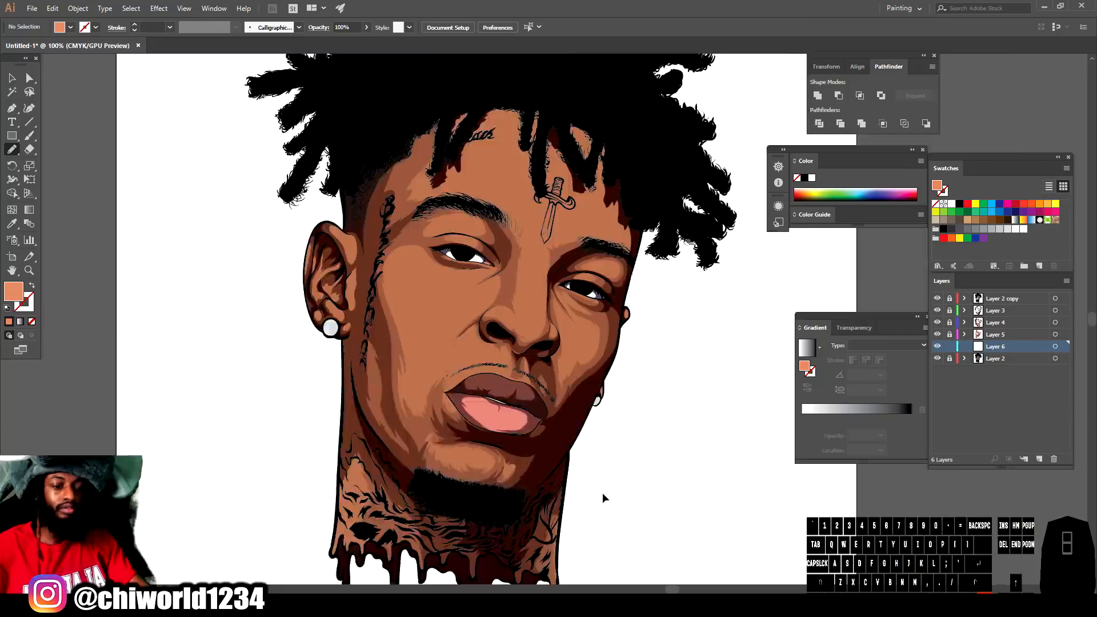
scroll(602, 493, "up", 5)
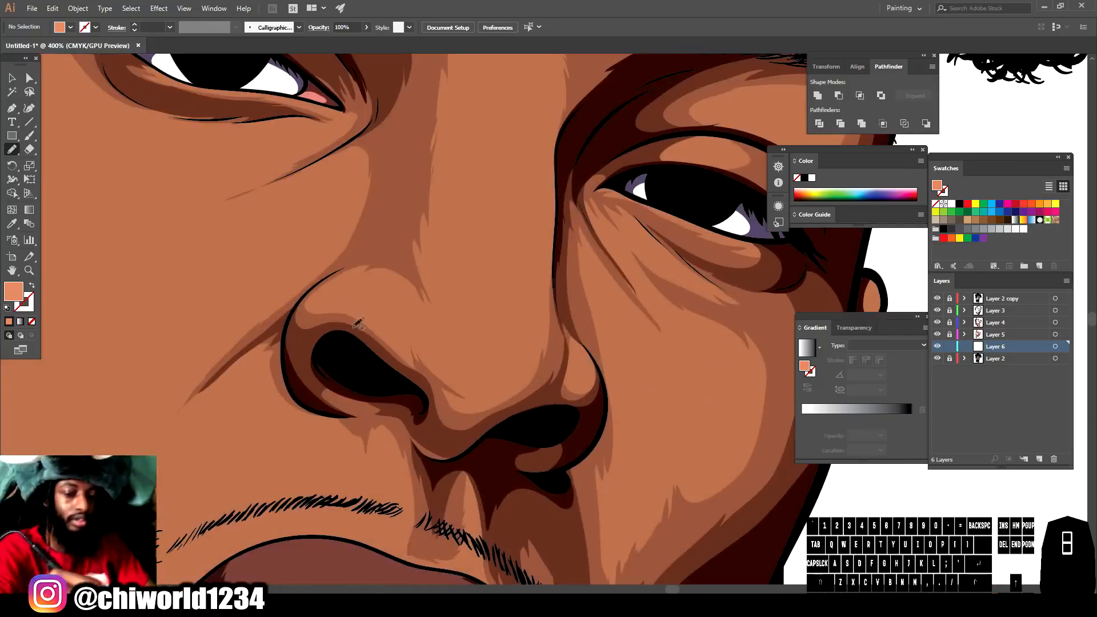
left_click_drag(372, 315, 384, 323)
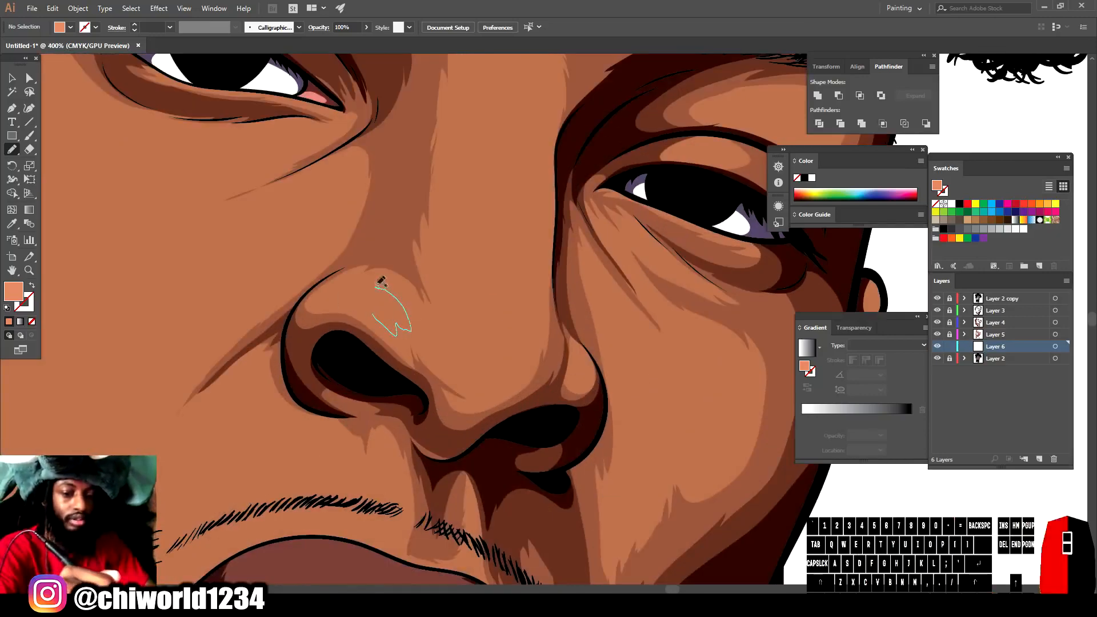
left_click_drag(350, 294, 350, 294)
Draw a long jagged-edged highlight from the nose tip up along the nose bridge to between the brows.
scroll(400, 354, "up", 3)
left_click_drag(446, 419, 529, 445)
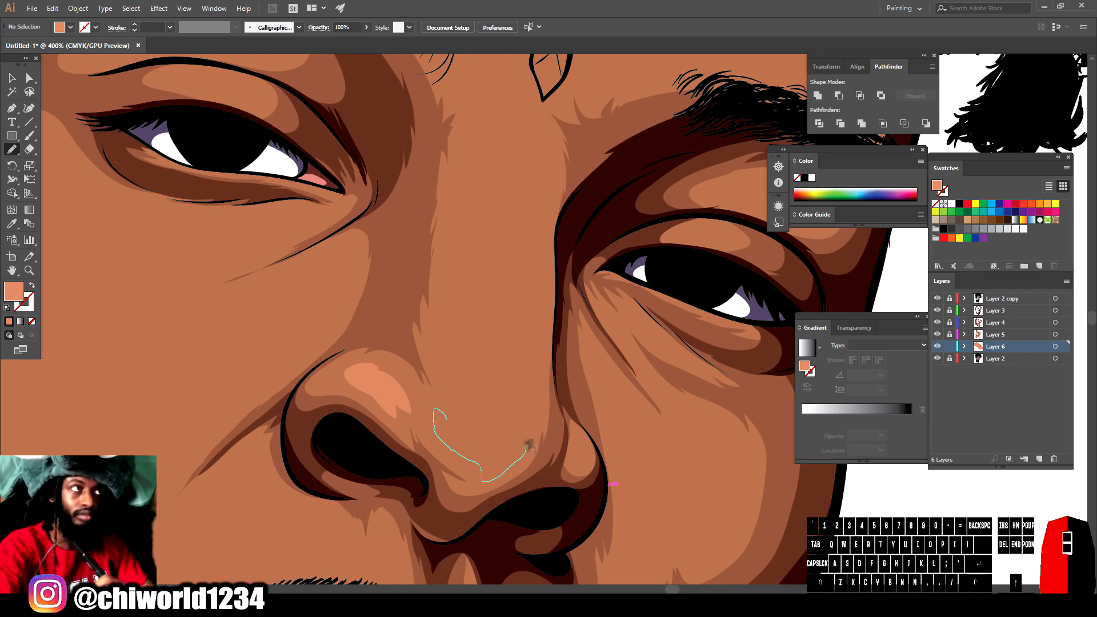
left_click_drag(520, 303, 514, 131)
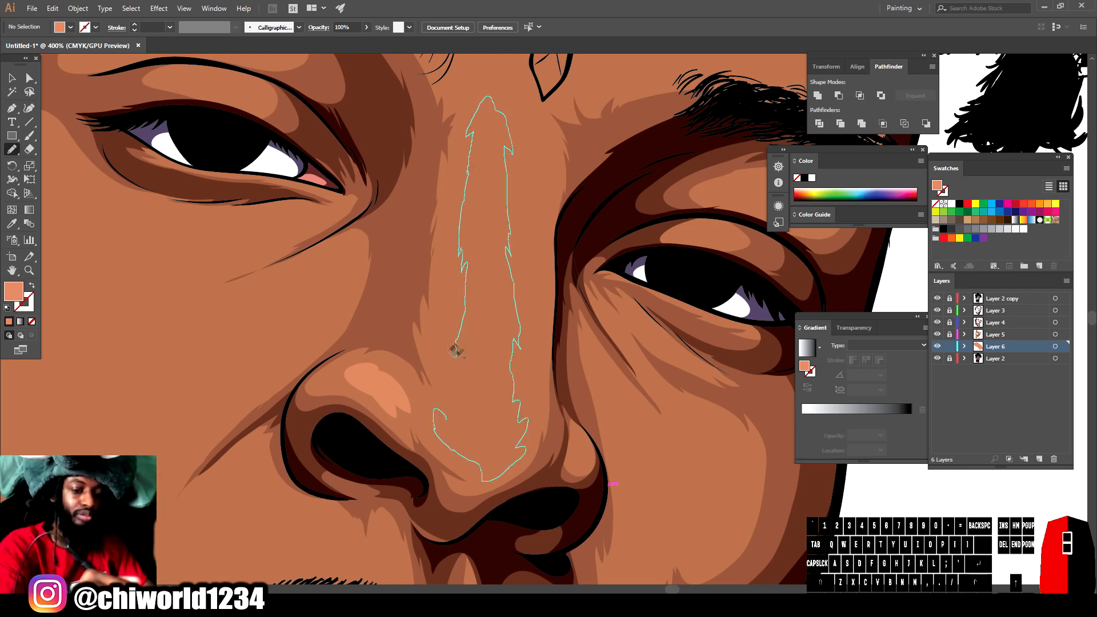
left_click_drag(456, 349, 447, 419)
Draw a jagged highlight between the left nostril and the upper lip, following the lip's upper edge.
key("ctrl+minus")
key("ctrl+minus")
key("ctrl+minus")
key("ctrl+equal")
left_click_drag(767, 519, 627, 465)
left_click_drag(334, 402, 389, 377)
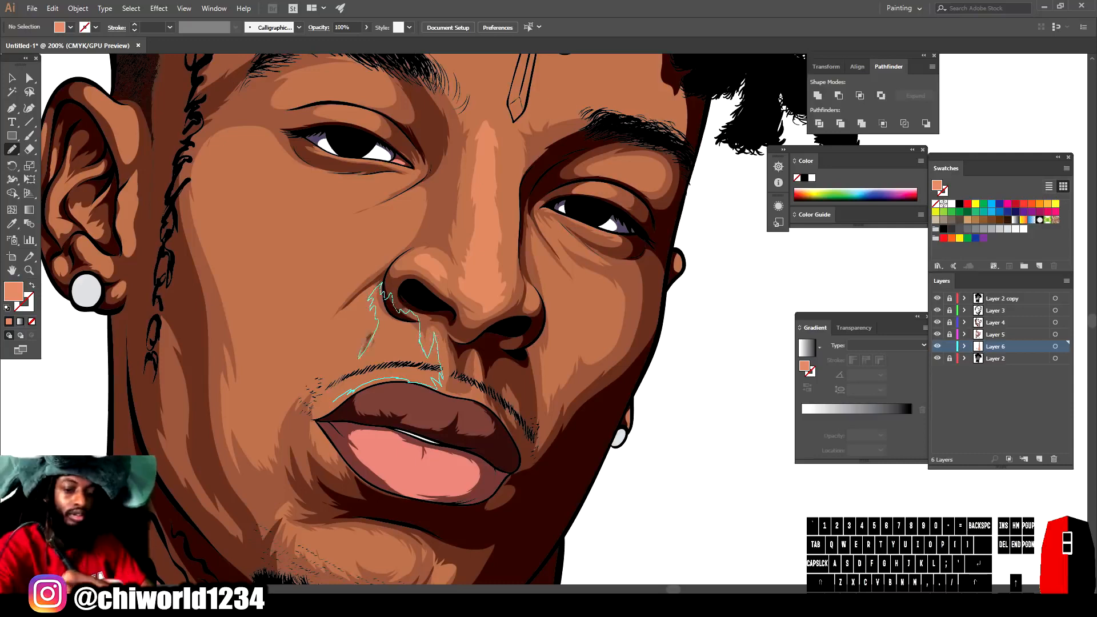
left_click_drag(336, 379, 333, 402)
Draw a large feathered highlight across the cheek beneath the left eye, leaving the under-eye crease uncovered.
scroll(706, 483, "down", 2)
scroll(662, 446, "up", 2)
scroll(661, 448, "down", 2)
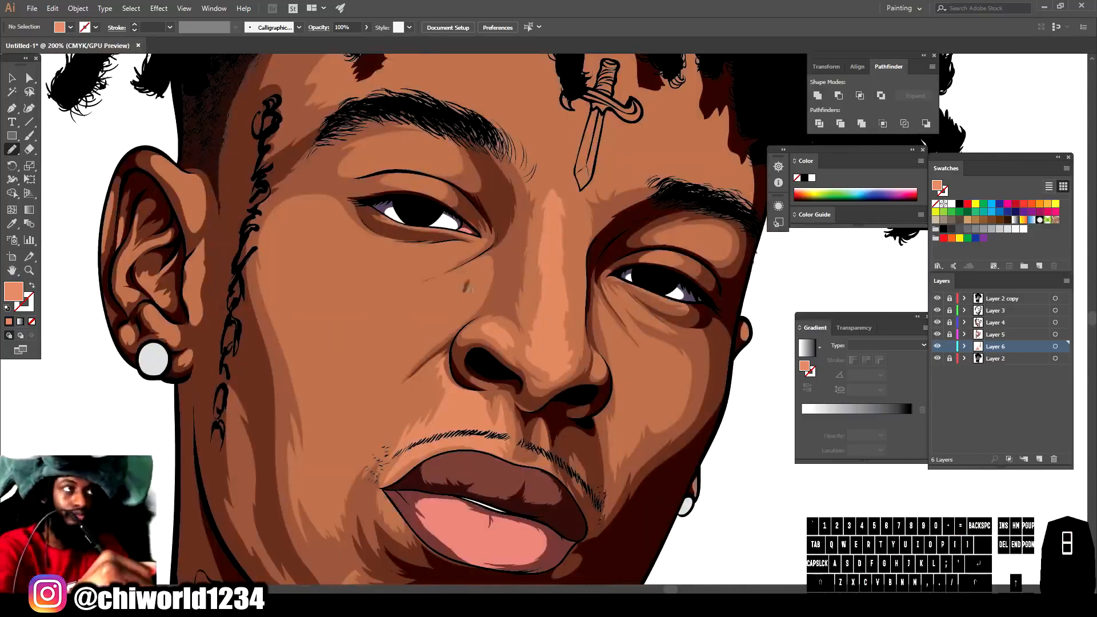
left_click_drag(448, 317, 486, 256)
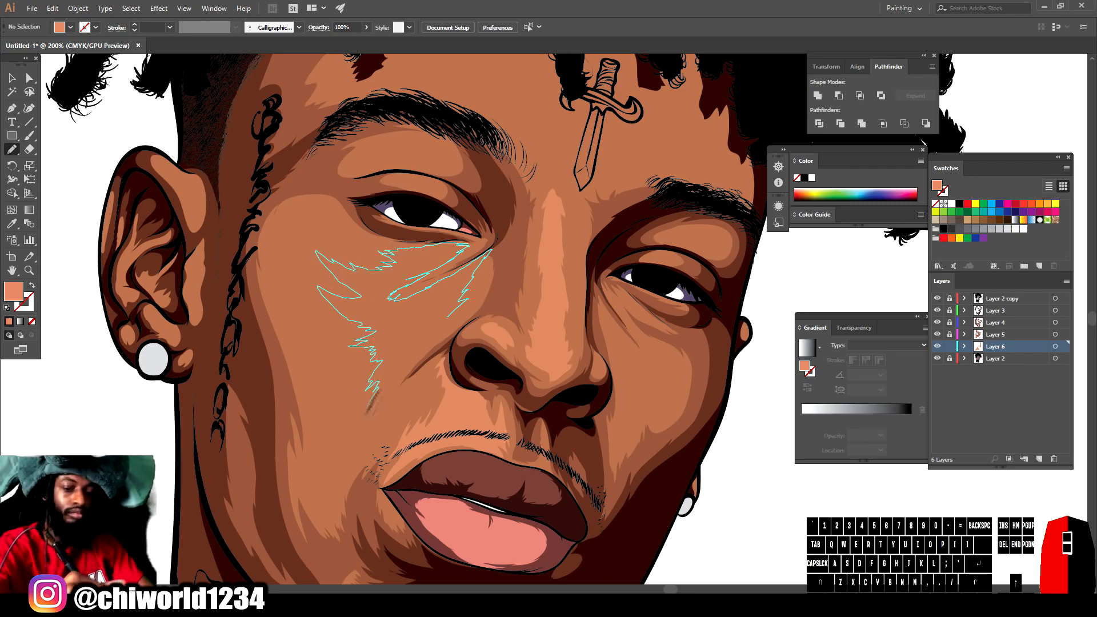
left_click_drag(430, 346, 448, 317)
Refine the left cheek highlight's edge along the under-eye crease and extend the highlight across the cheek.
key("ctrl+minus")
key("ctrl+minus")
key("ctrl+minus")
key("ctrl+minus")
key("ctrl+equal")
key("ctrl+equal")
key("ctrl+equal")
key("ctrl+equal")
key("ctrl+equal")
mouse_move(568, 255)
left_mouse_down()
mouse_move(522, 264)
mouse_move(499, 267)
left_mouse_up()
key("ctrl+z")
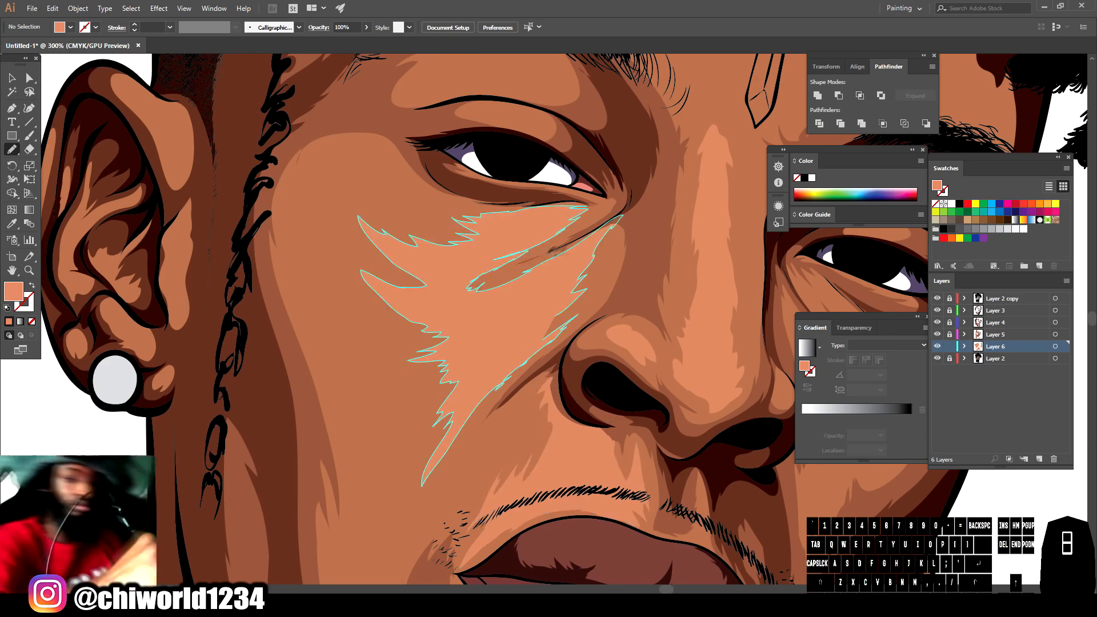
left_click_drag(572, 254, 507, 272)
left_click_drag(584, 230, 571, 252)
mouse_move(429, 298)
left_mouse_down()
mouse_move(338, 204)
mouse_move(425, 299)
left_mouse_up()
Draw freehand highlights on the left upper eyelid and on the skin between that eyelid and the eyebrow.
mouse_move(350, 606)
key("ctrl+minus")
key("ctrl+minus")
key("ctrl+minus")
key("ctrl+minus")
key("ctrl+equal")
key("ctrl+equal")
key("ctrl+equal")
key("ctrl+equal")
key("ctrl+equal")
scroll(555, 482, "up", 3)
left_click_drag(484, 199, 510, 174)
scroll(555, 482, "up", 3)
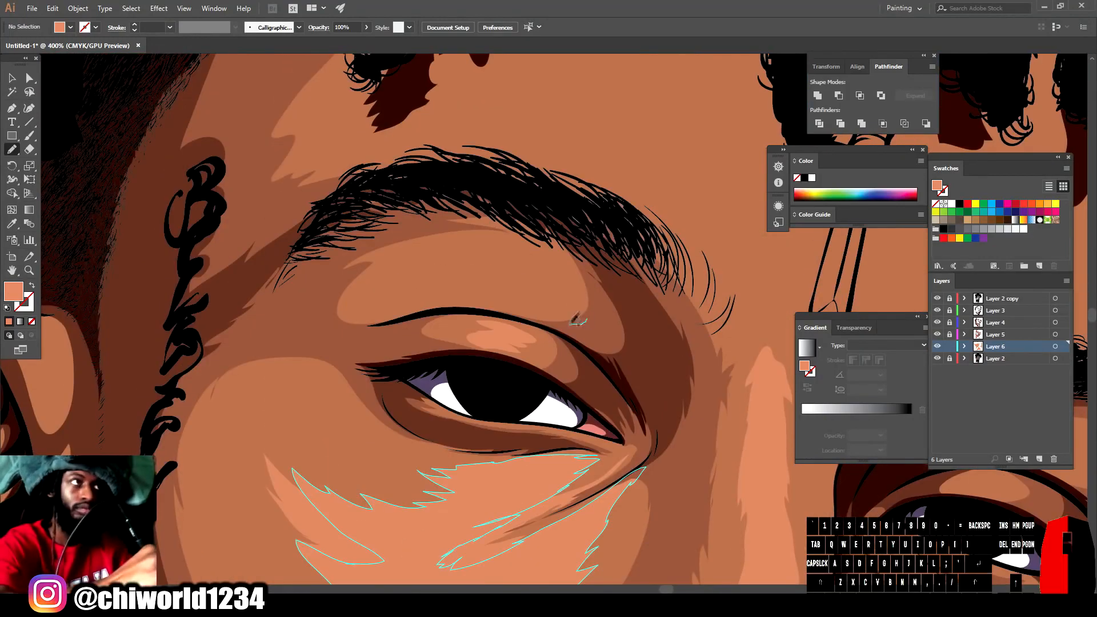
mouse_move(439, 286)
left_mouse_down()
mouse_move(566, 258)
mouse_move(587, 321)
left_mouse_up()
Draw freehand highlights across the forehead above the left eyebrow and below the hairline.
scroll(629, 478, "down", 5)
scroll(627, 478, "up", 3)
mouse_move(443, 287)
left_mouse_down()
mouse_move(567, 337)
mouse_move(522, 291)
mouse_move(544, 155)
mouse_move(439, 150)
mouse_move(408, 249)
mouse_move(352, 275)
left_mouse_up()
scroll(624, 476, "down", 5)
scroll(603, 444, "up", 3)
mouse_move(440, 309)
left_mouse_down()
mouse_move(523, 291)
mouse_move(393, 132)
left_mouse_up()
left_click_drag(386, 257, 308, 294)
scroll(619, 417, "down", 5)
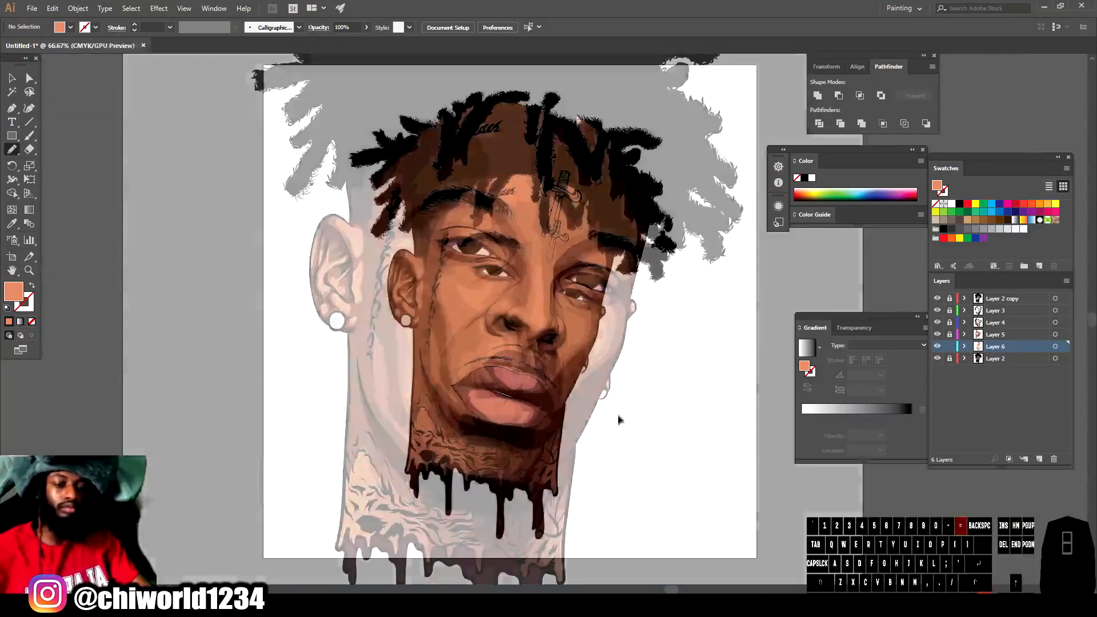
Draw a feathered highlight on the chin and a narrow one along the left smile-line crease.
scroll(619, 416, "up", 3)
mouse_move(372, 478)
left_mouse_down()
mouse_move(410, 483)
mouse_move(346, 477)
left_mouse_up()
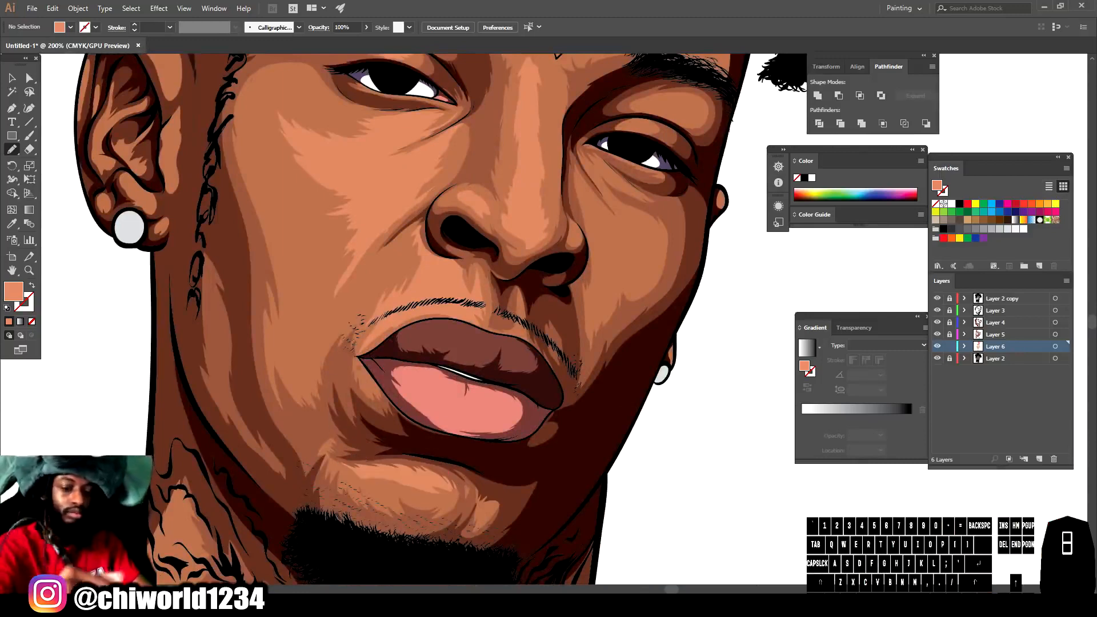
left_click_drag(426, 201, 369, 266)
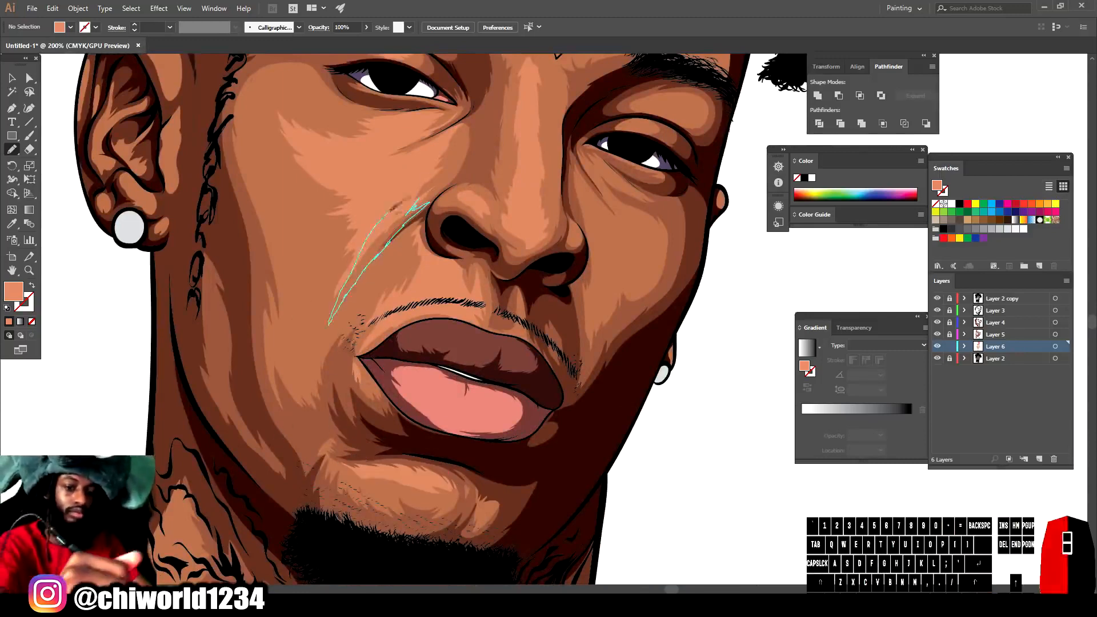
left_click_drag(391, 211, 421, 200)
Draw freehand highlights on the right cheek beside the nose, around the right upper eyelid and above the right eyebrow.
key("ctrl+minus")
key("ctrl+minus")
scroll(627, 497, "up", 6)
left_click_drag(505, 419, 507, 444)
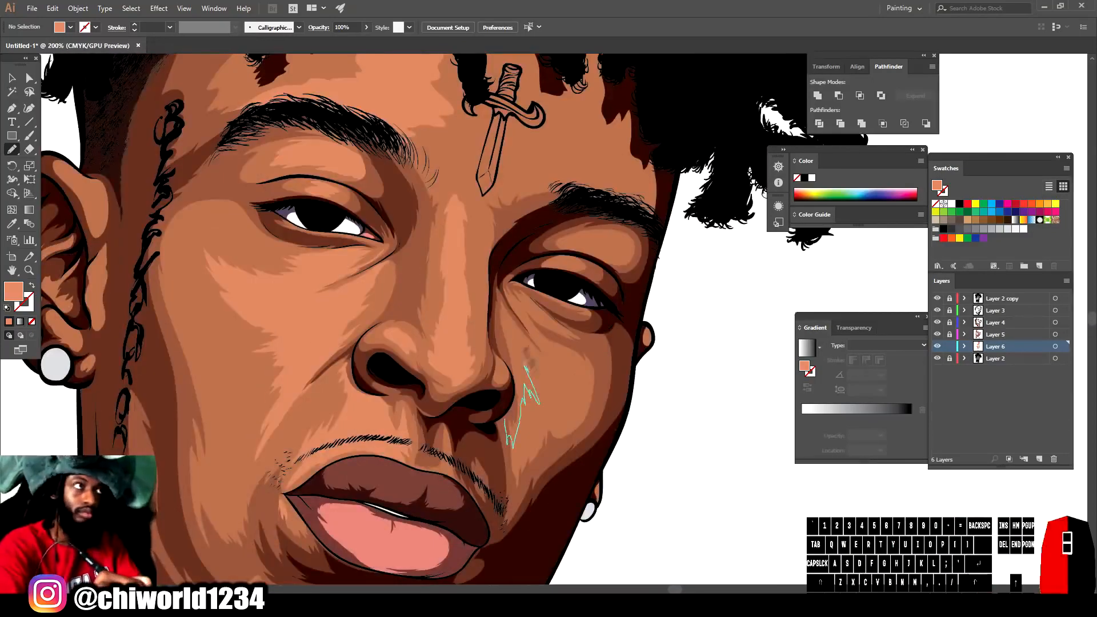
left_click_drag(499, 300, 503, 303)
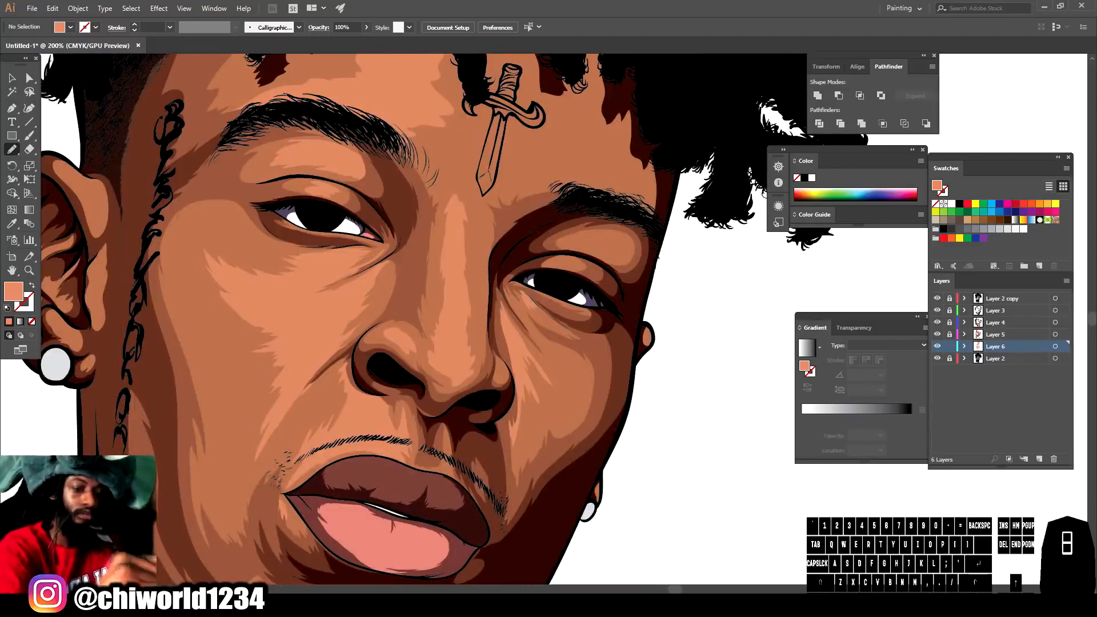
mouse_move(557, 250)
left_mouse_down()
mouse_move(605, 239)
mouse_move(563, 248)
left_mouse_up()
mouse_move(594, 173)
left_mouse_down()
mouse_move(534, 158)
mouse_move(635, 192)
left_mouse_up()
Lock Layer 6 and add a new layer directly beneath it, above Layer 2.
key("ctrl+minus")
key("ctrl+minus")
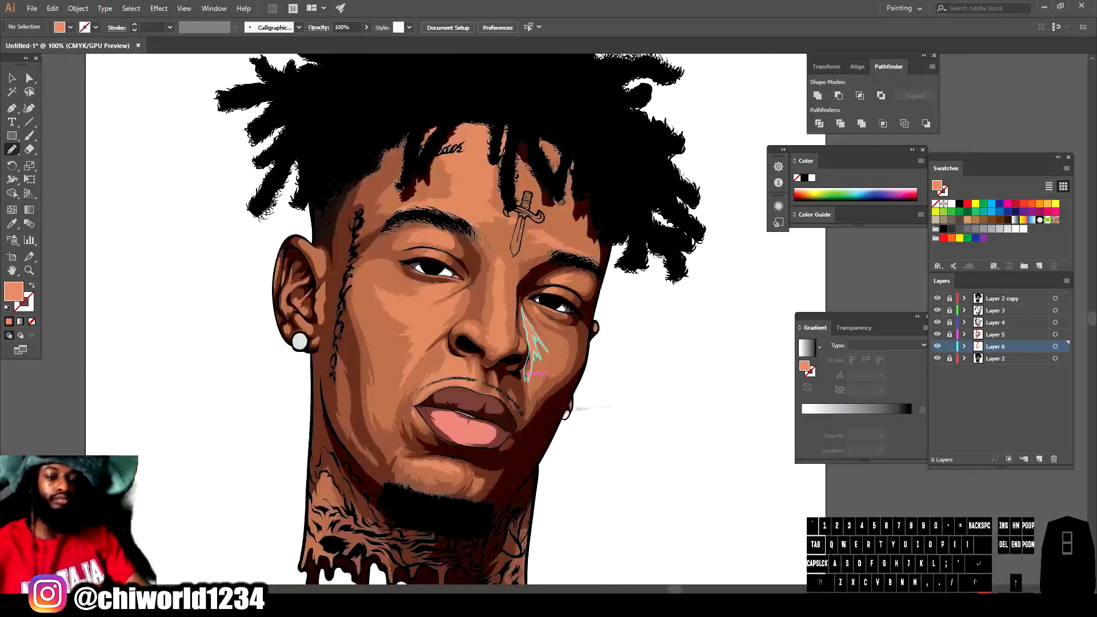
key("ctrl+minus")
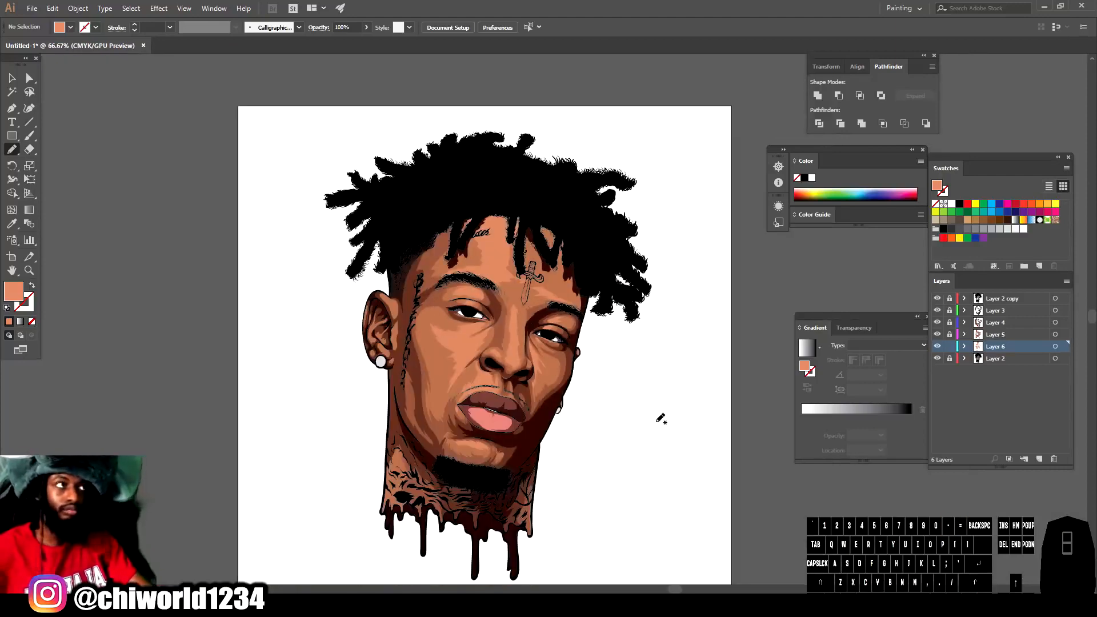
key("ctrl+plus")
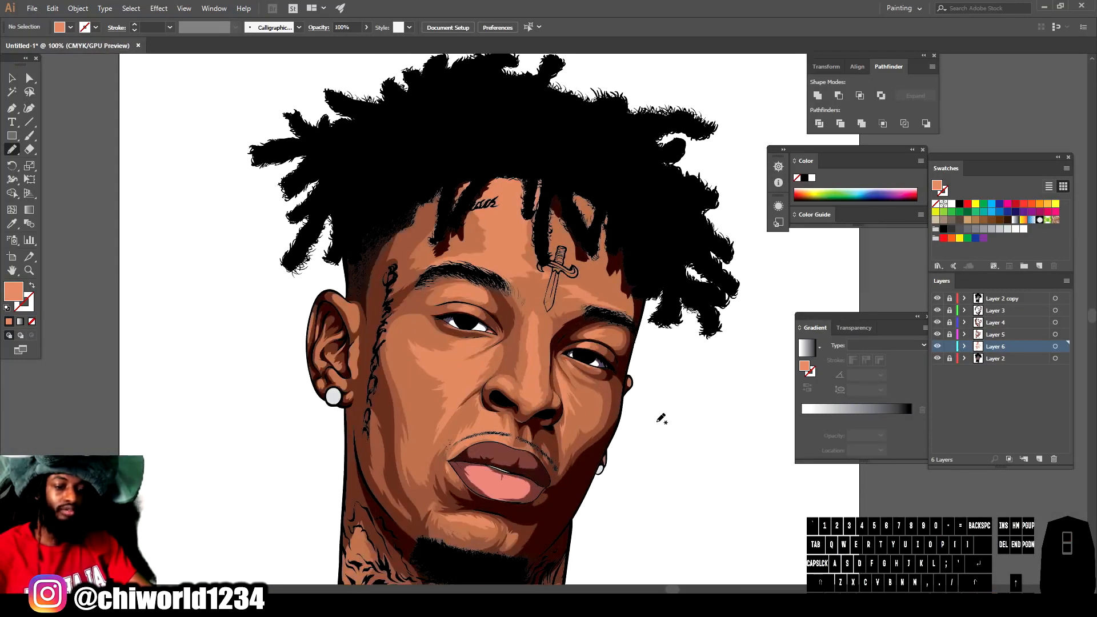
left_click(951, 347)
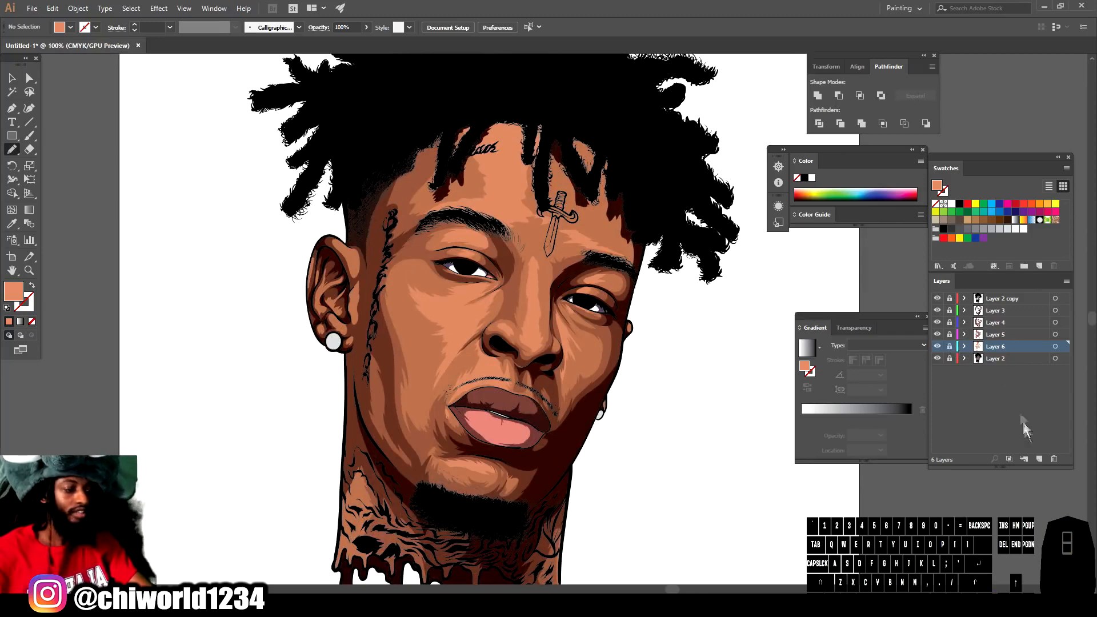
left_click(1038, 458)
left_click_drag(996, 343, 998, 363)
Sample the cheek highlight color and lighten the fill to hue 16°, 46% saturation and 99% brightness.
key("ctrl+minus")
key("ctrl+minus")
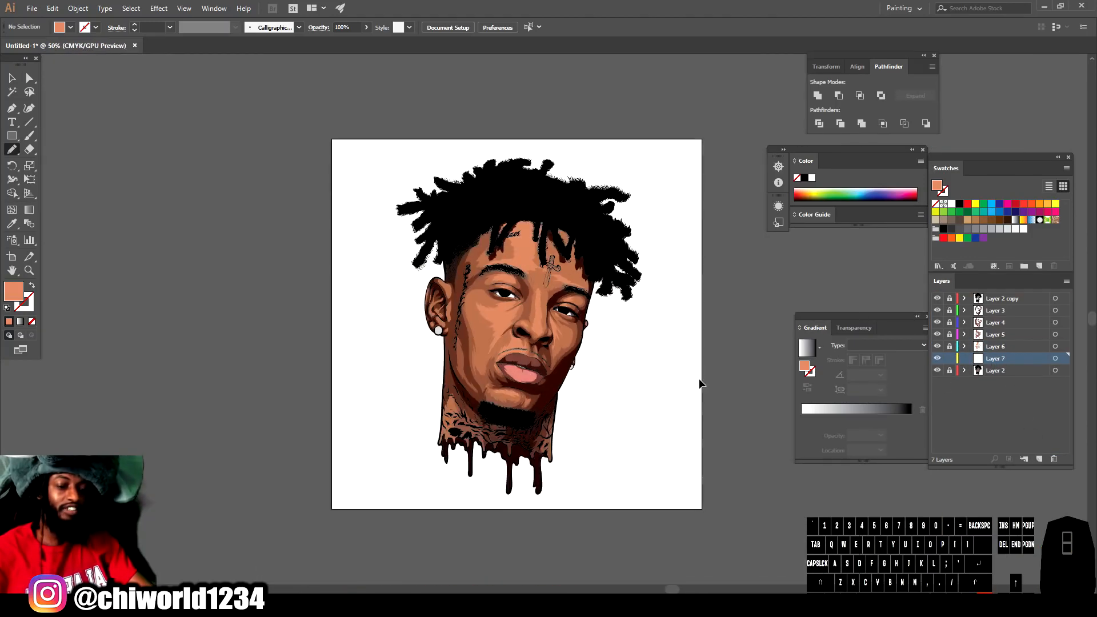
key("ctrl+equal")
key("ctrl+equal")
key("ctrl+equal")
key("ctrl+equal")
scroll(493, 326, "up", 7)
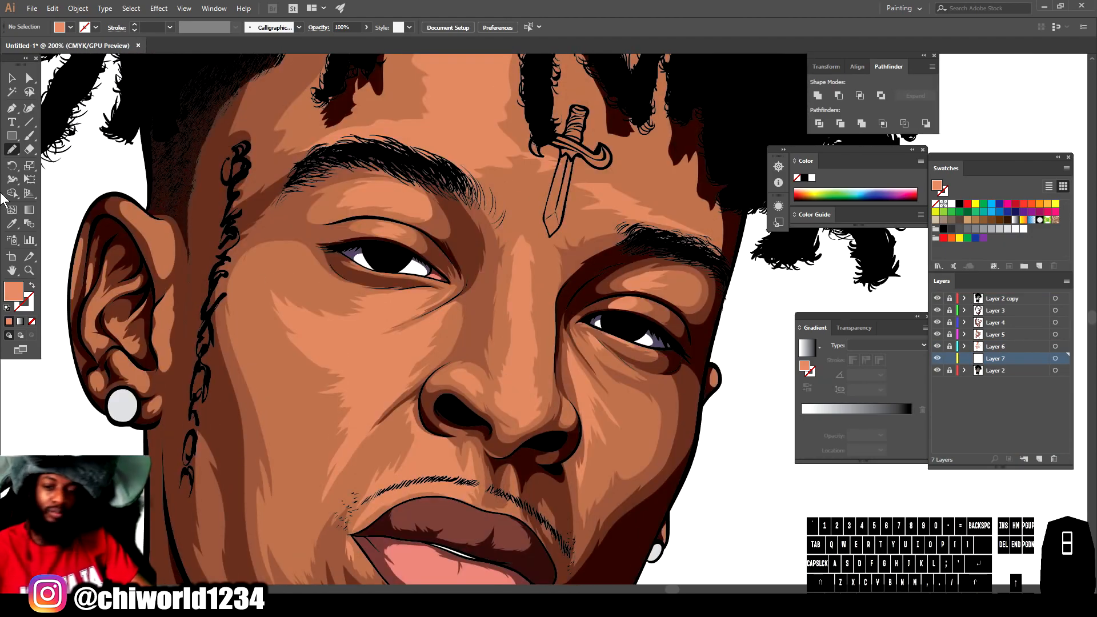
left_click(13, 224)
left_click(383, 364)
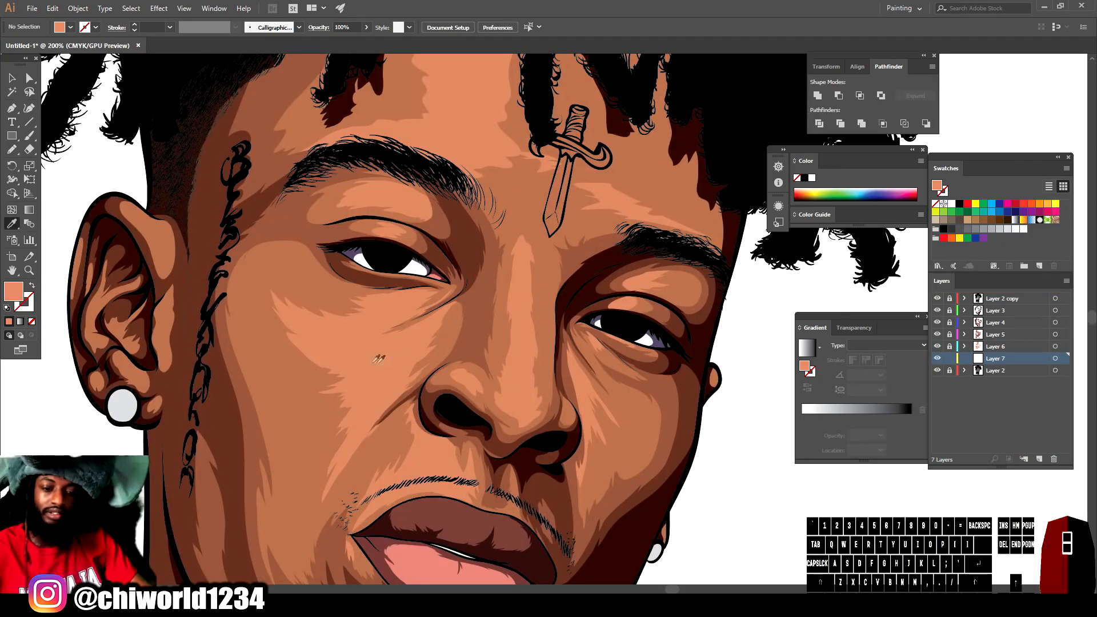
double_click(11, 295)
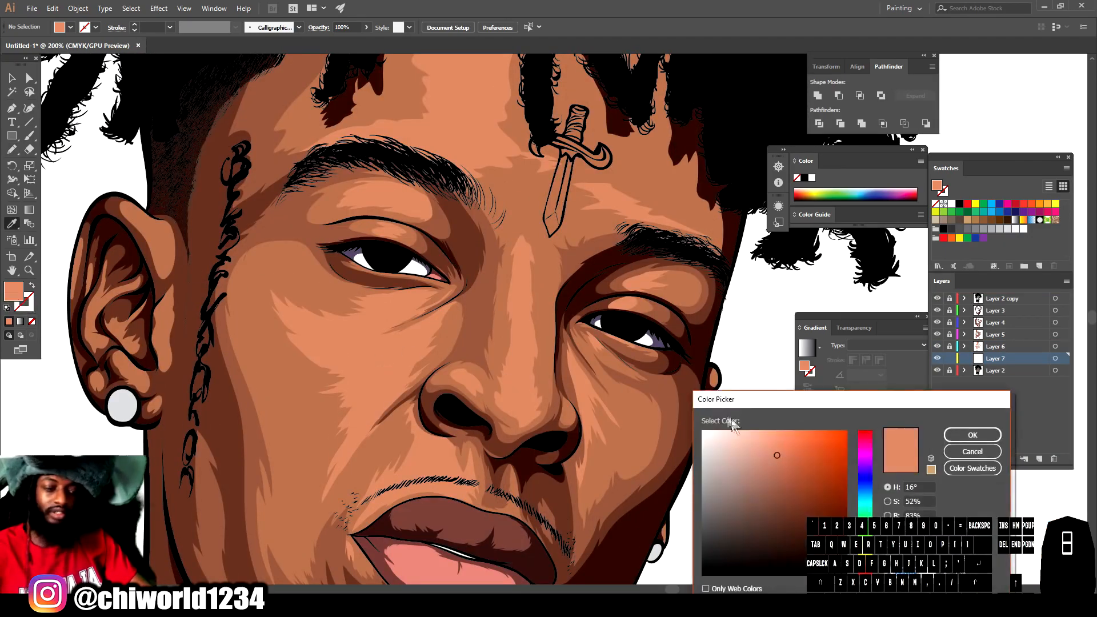
left_click(773, 437)
left_click_drag(772, 437, 767, 433)
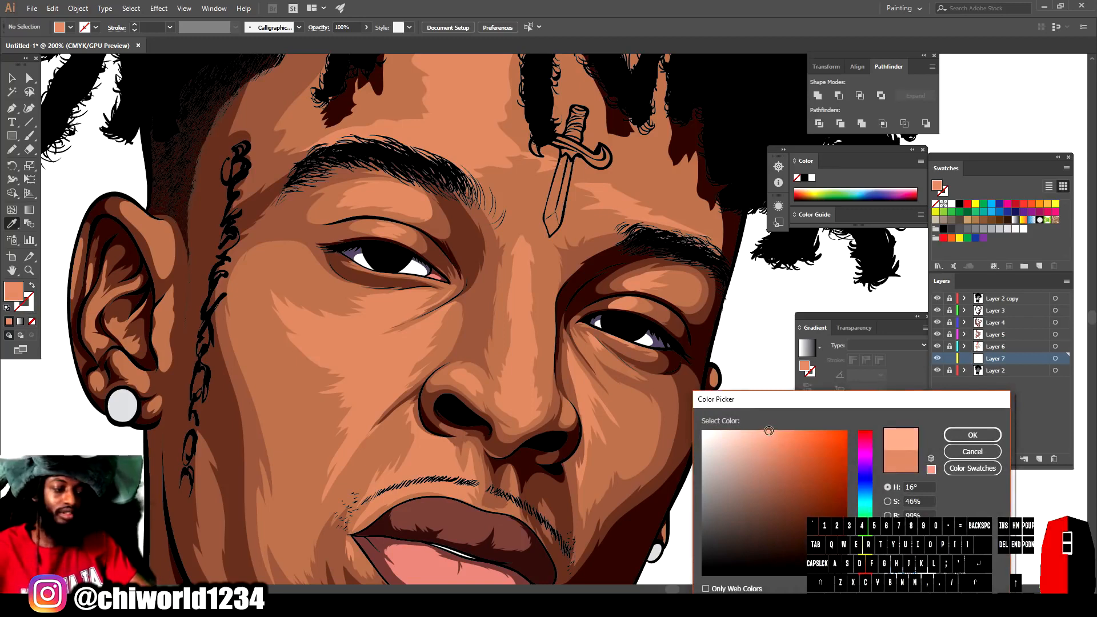
left_click(954, 437)
Move Layer 7 directly above Layer 6 and draw freehand highlights on the nose tip and along the nose bridge.
left_click_drag(997, 360, 999, 349)
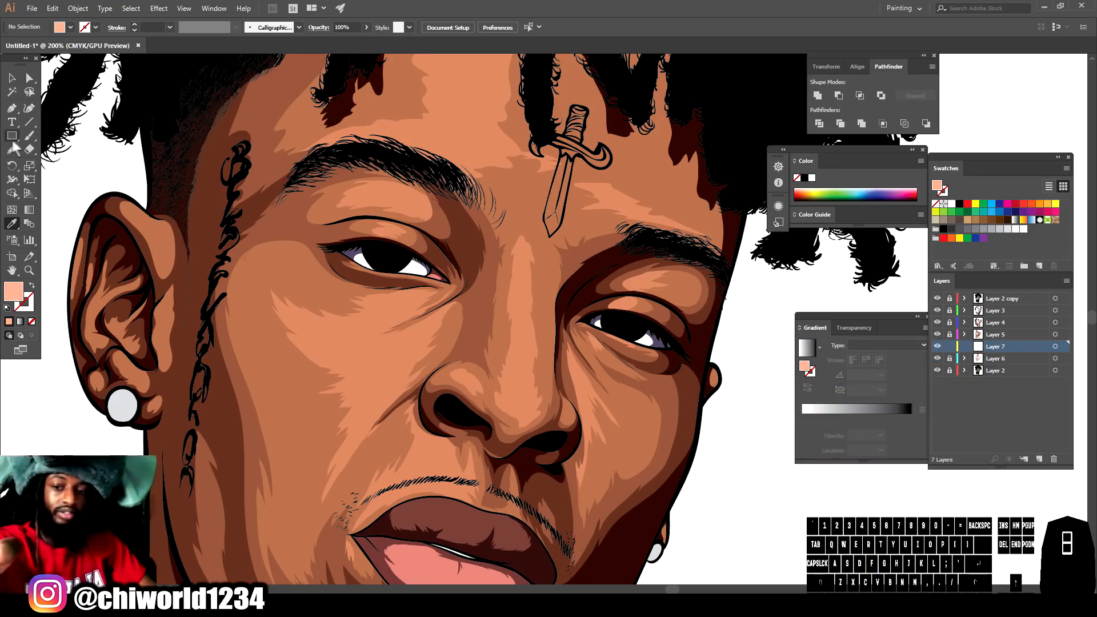
left_click_drag(15, 150, 26, 155)
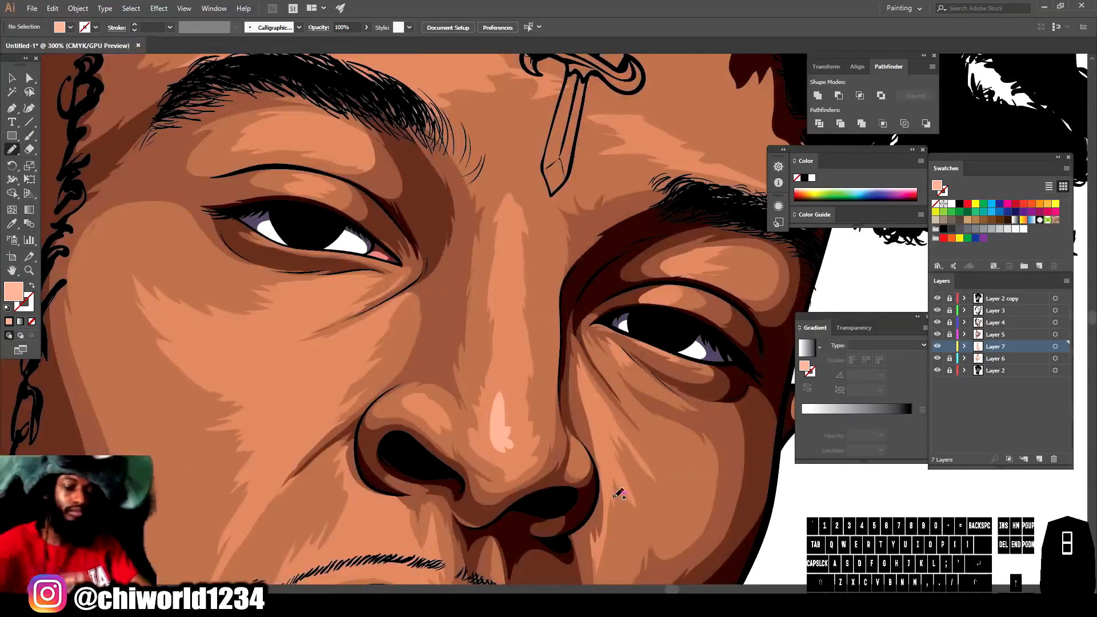
mouse_move(505, 389)
left_mouse_down()
mouse_move(490, 434)
mouse_move(503, 452)
left_mouse_up()
left_click_drag(507, 339, 512, 305)
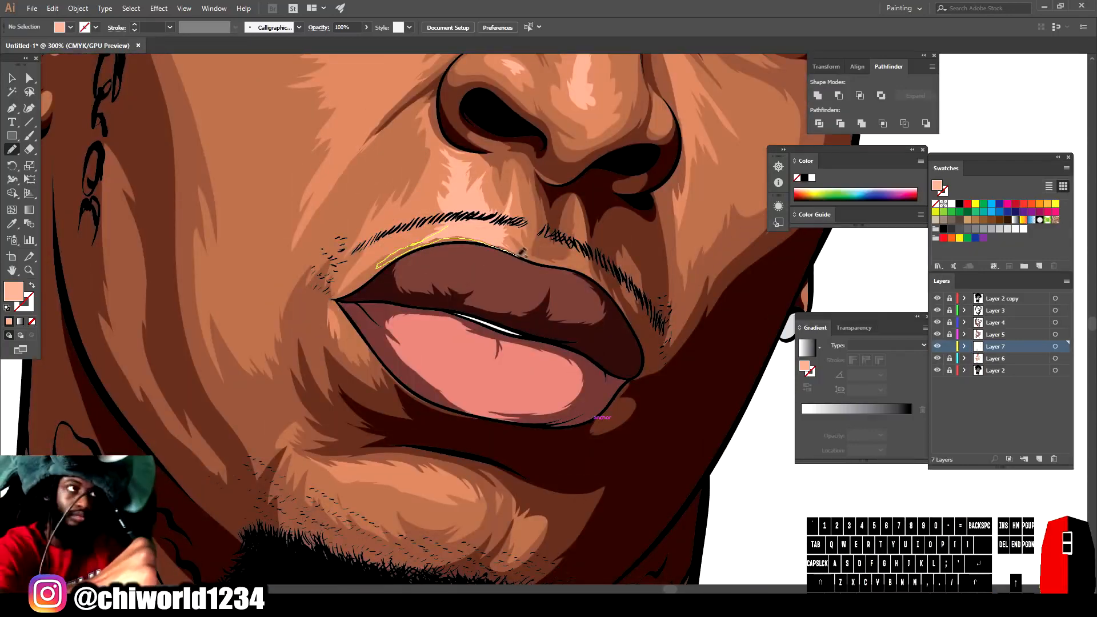
Draw freehand highlights between the nose and upper lip and a feathered one on the chin.
left_click_drag(525, 252, 496, 237)
mouse_move(571, 258)
left_mouse_down()
mouse_move(577, 222)
mouse_move(575, 246)
left_mouse_up()
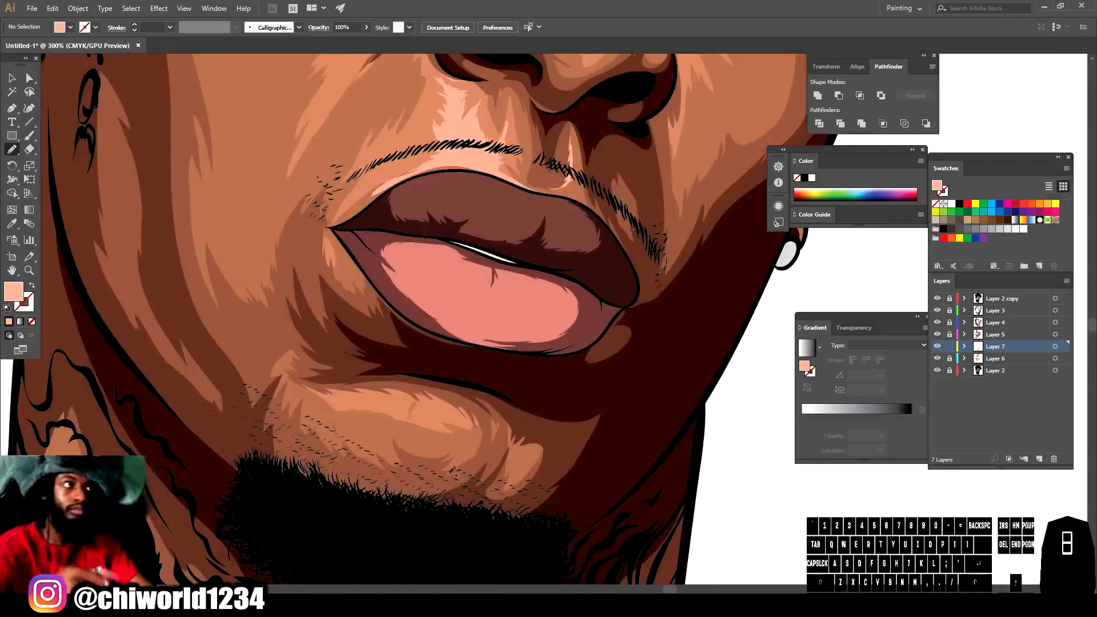
left_click_drag(426, 399, 351, 387)
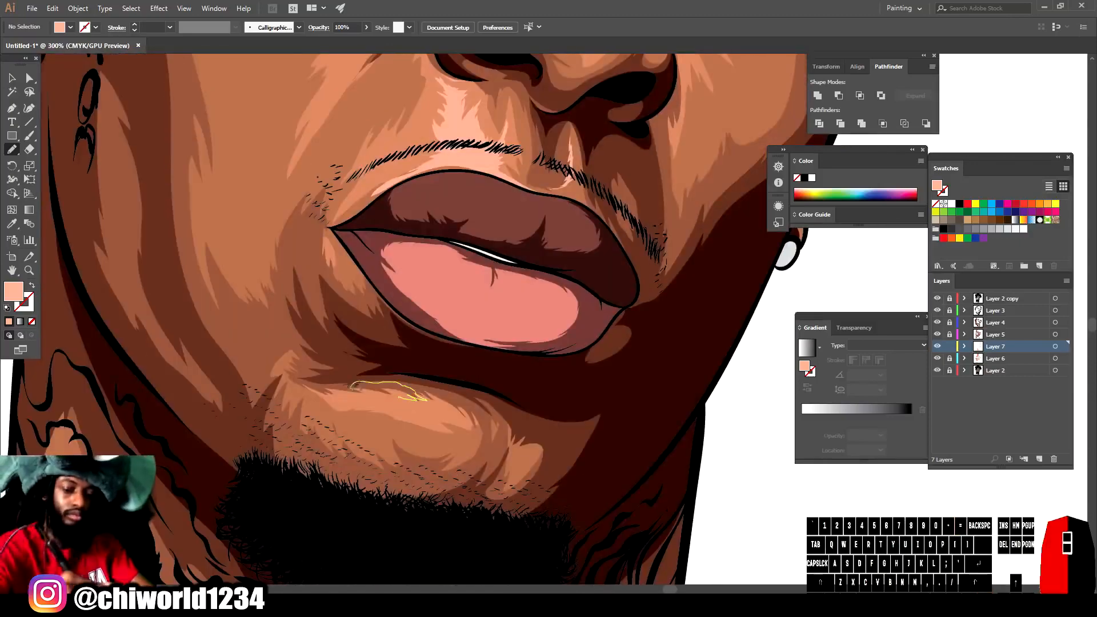
left_click_drag(420, 408, 425, 399)
mouse_move(391, 397)
left_mouse_down()
mouse_move(441, 408)
mouse_move(392, 399)
mouse_move(466, 354)
left_mouse_up()
Draw a feathered highlight on the left cheek between the under-eye crease and the side of the nose.
key("ctrl+minus")
key("ctrl+minus")
key("ctrl+minus")
key("ctrl+equal")
key("ctrl+equal")
scroll(654, 461, "up", 5)
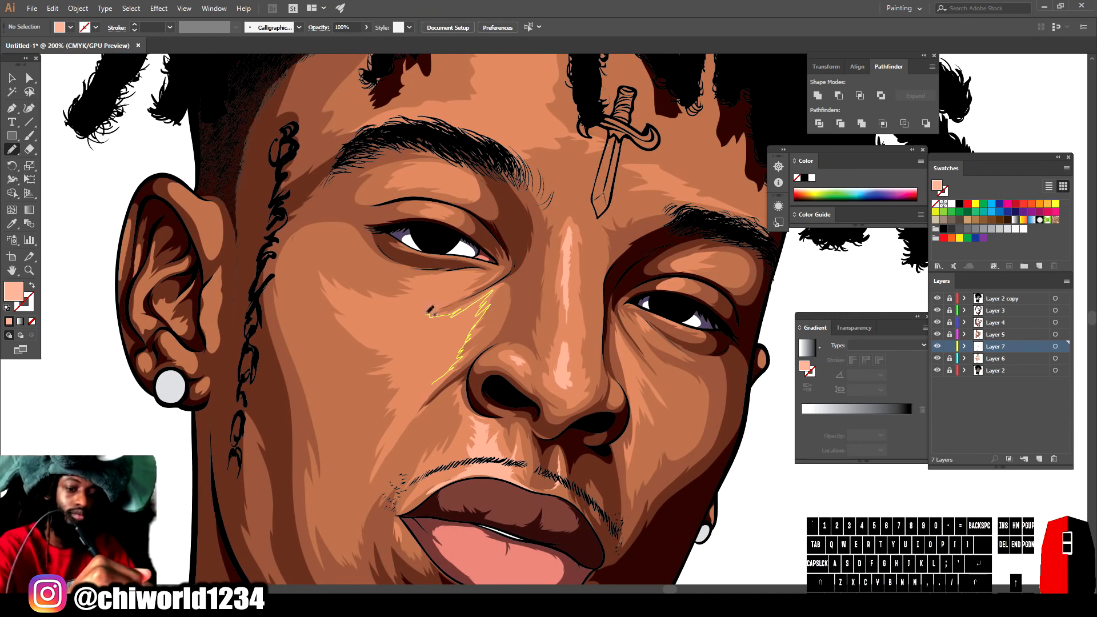
mouse_move(466, 355)
left_mouse_down()
mouse_move(434, 382)
mouse_move(466, 412)
mouse_move(474, 378)
left_mouse_up()
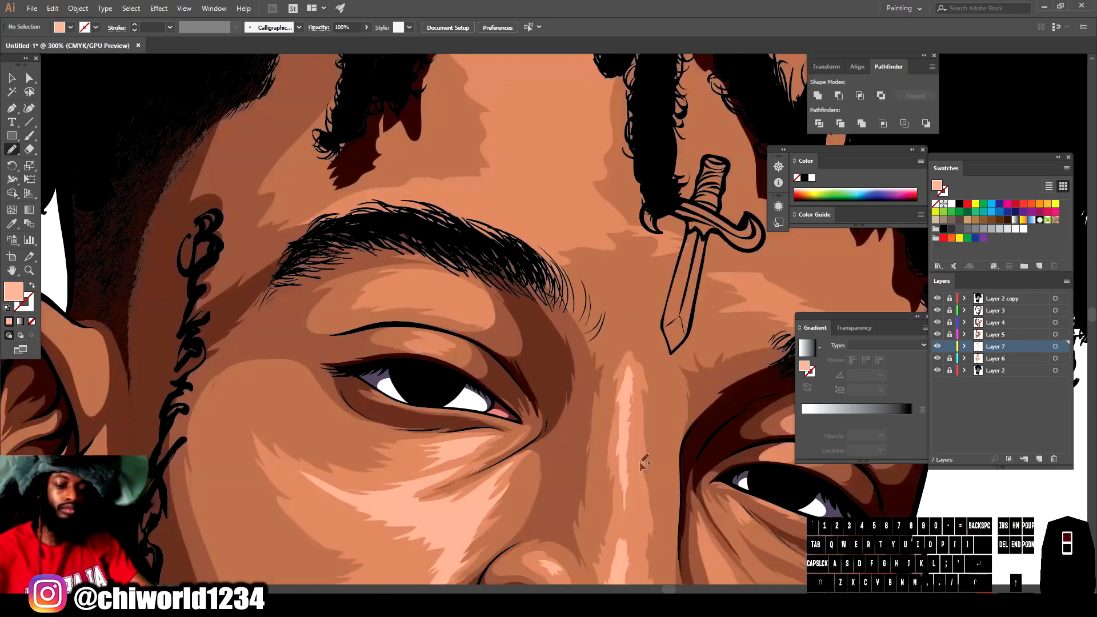
Draw freehand highlights on the left upper eyelid and on the brow bone beneath the left eyebrow.
scroll(645, 462, "down", 1)
mouse_move(474, 418)
left_mouse_down()
mouse_move(535, 400)
mouse_move(481, 385)
mouse_move(475, 417)
left_mouse_up()
mouse_move(497, 396)
left_mouse_down()
mouse_move(538, 395)
mouse_move(503, 400)
mouse_move(523, 403)
left_mouse_up()
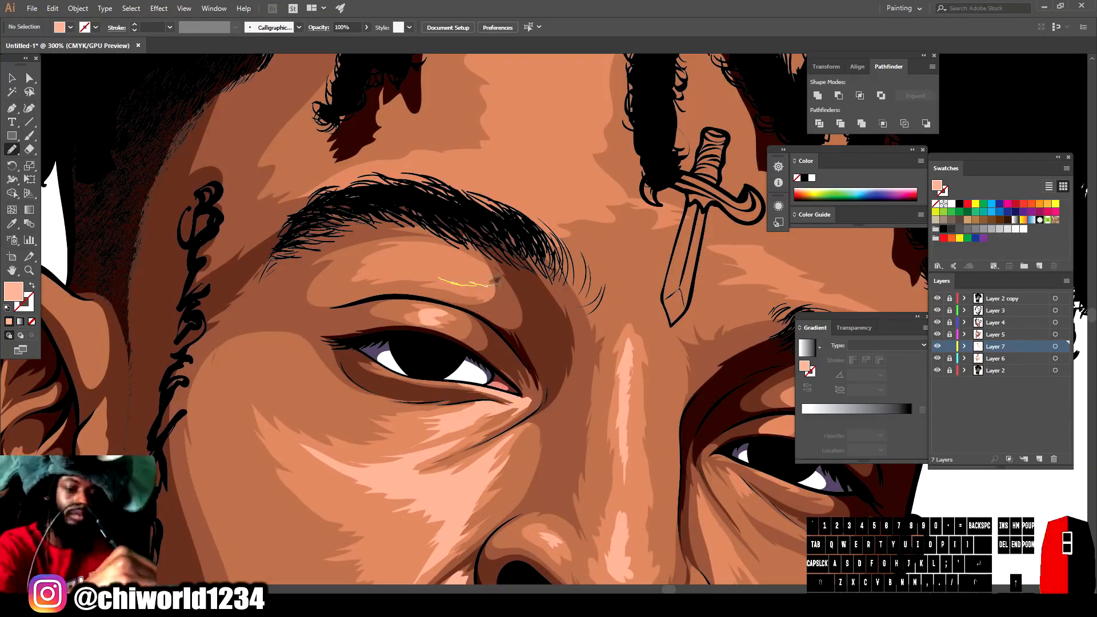
Draw feathered highlights on the forehead above the left eyebrow and up toward the hairline.
key("ctrl+minus")
key("ctrl+minus")
key("ctrl+minus")
key("ctrl+minus")
key("ctrl+plus")
key("ctrl+plus")
key("ctrl+plus")
key("ctrl+plus")
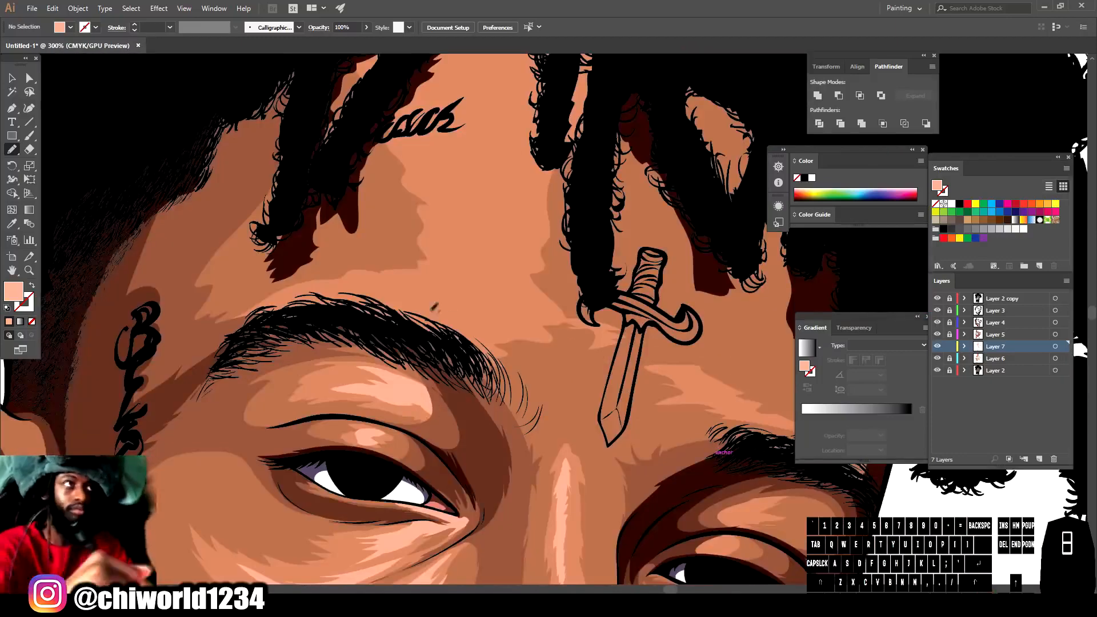
mouse_move(343, 306)
left_mouse_down()
mouse_move(470, 313)
mouse_move(508, 267)
mouse_move(549, 80)
mouse_move(469, 146)
mouse_move(426, 289)
mouse_move(409, 306)
left_mouse_up()
key("ctrl+minus")
key("ctrl+minus")
left_click(672, 520)
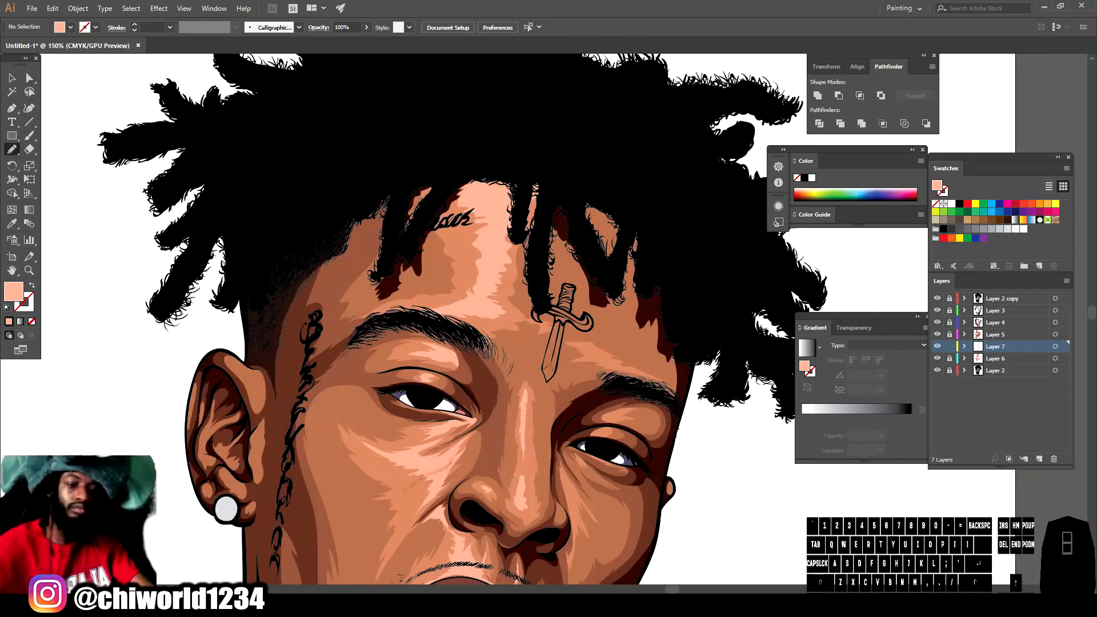
Draw a jagged, feathered highlight across the upper part of the lower lip.
key("ctrl+minus")
key("ctrl+minus")
key("ctrl+minus")
key("ctrl+minus")
key("ctrl+plus")
key("ctrl+plus")
key("ctrl+plus")
key("ctrl+plus")
key("ctrl+plus")
key("ctrl+plus")
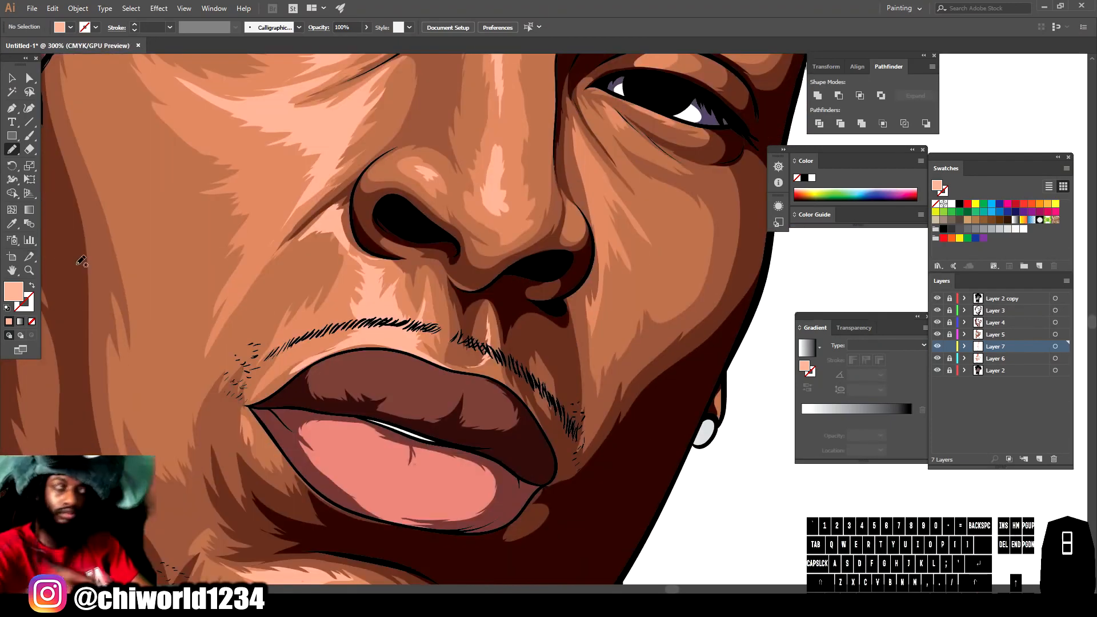
mouse_move(465, 476)
left_mouse_down()
mouse_move(440, 459)
mouse_move(413, 466)
left_mouse_up()
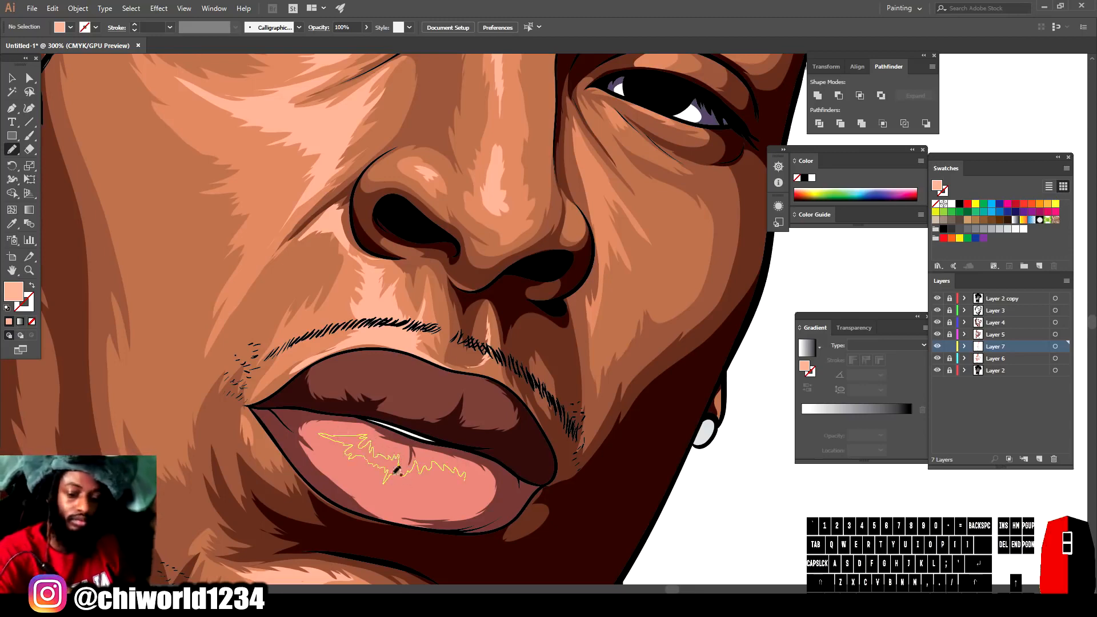
left_click_drag(445, 479, 460, 478)
Select the lower-lip highlight and try a different light hue for its fill.
left_click(12, 79)
left_click(399, 459)
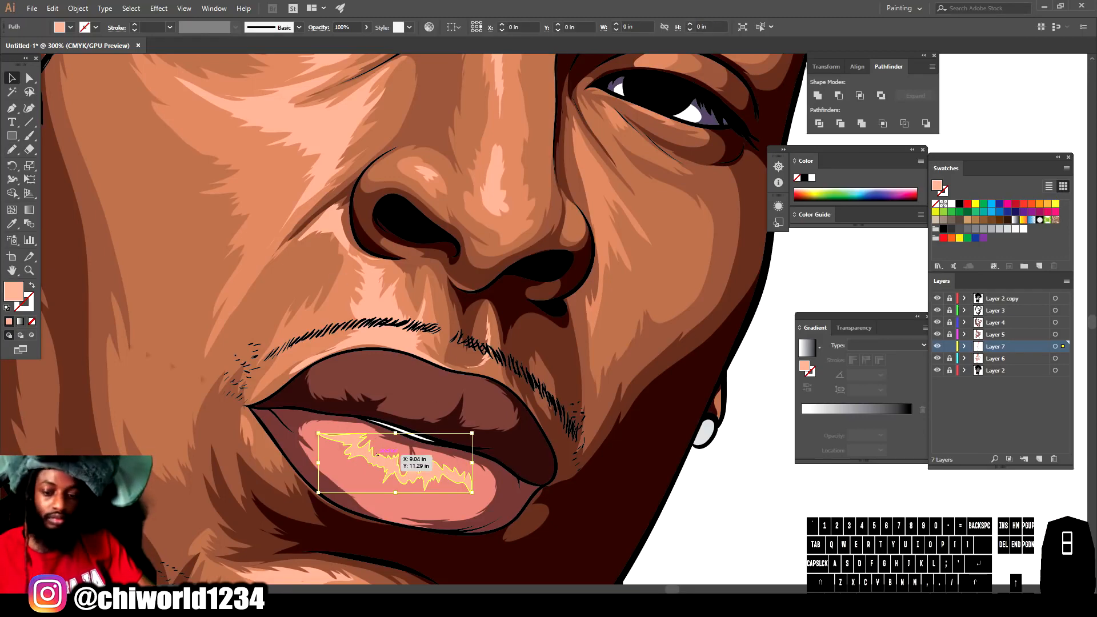
double_click(14, 291)
left_click(866, 433)
left_click(744, 433)
left_click(971, 436)
left_click(691, 529)
Fill the lower-lip highlight with pink sampled from the lip, lighten that color, and deselect the shape.
key("ctrl+minus")
key("ctrl+minus")
key("ctrl+minus")
key("ctrl+equal")
key("ctrl+equal")
key("ctrl+equal")
key("ctrl+equal")
left_click(400, 479)
key("i")
left_click(331, 439)
double_click(14, 291)
left_click(763, 434)
left_click(966, 435)
left_click(12, 78)
left_click(835, 487)
Sample the upper lip's brown tone and adjust the fill to a lighter dusty rose.
key("ctrl+minus")
key("ctrl+minus")
key("ctrl+minus")
key("ctrl+minus")
key("ctrl+equal")
key("ctrl+equal")
key("ctrl+equal")
key("ctrl+equal")
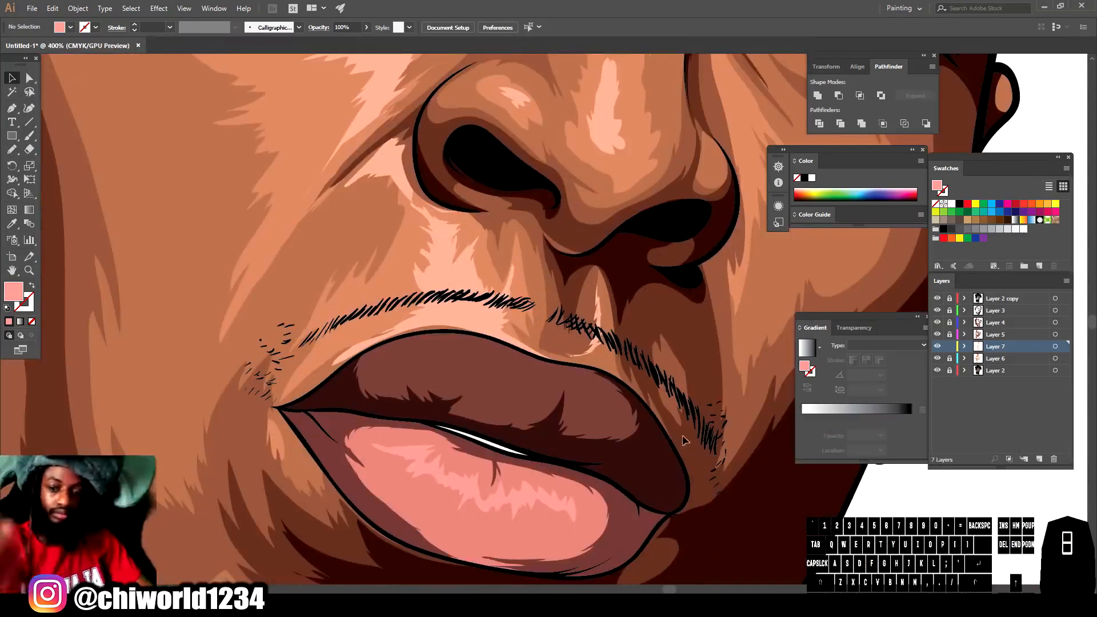
key("i")
left_click(388, 378)
double_click(13, 292)
mouse_move(774, 460)
left_mouse_down()
mouse_move(753, 479)
mouse_move(761, 487)
left_mouse_up()
left_click(962, 436)
Draw a feathered highlight with the Pencil tool across the left and middle part of the upper lip.
key("n")
left_click_drag(538, 398, 507, 382)
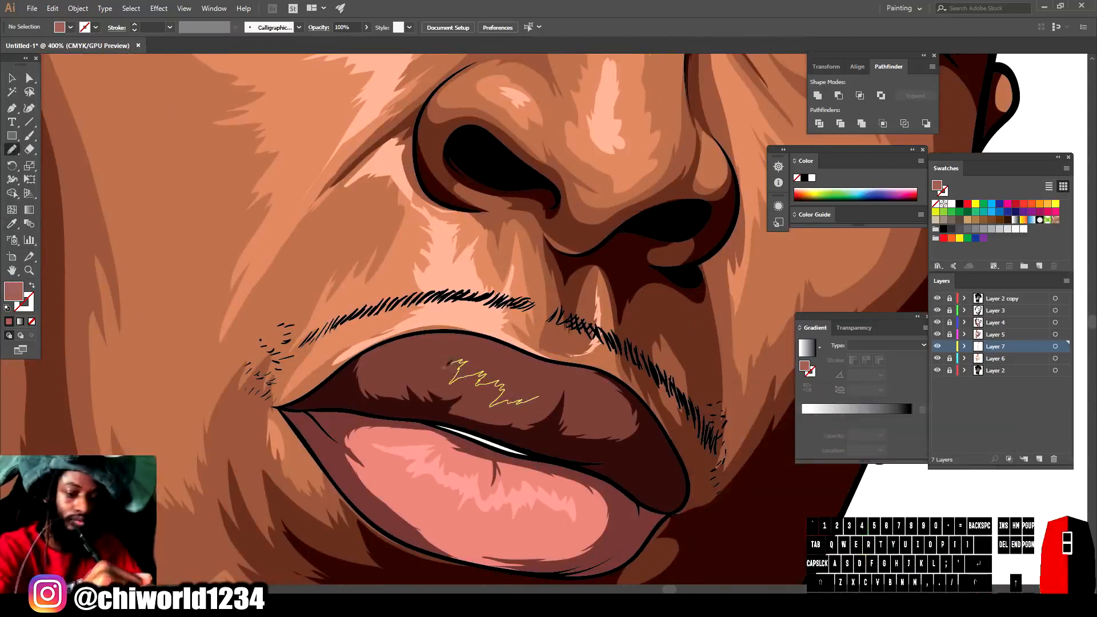
left_click_drag(525, 390, 537, 397)
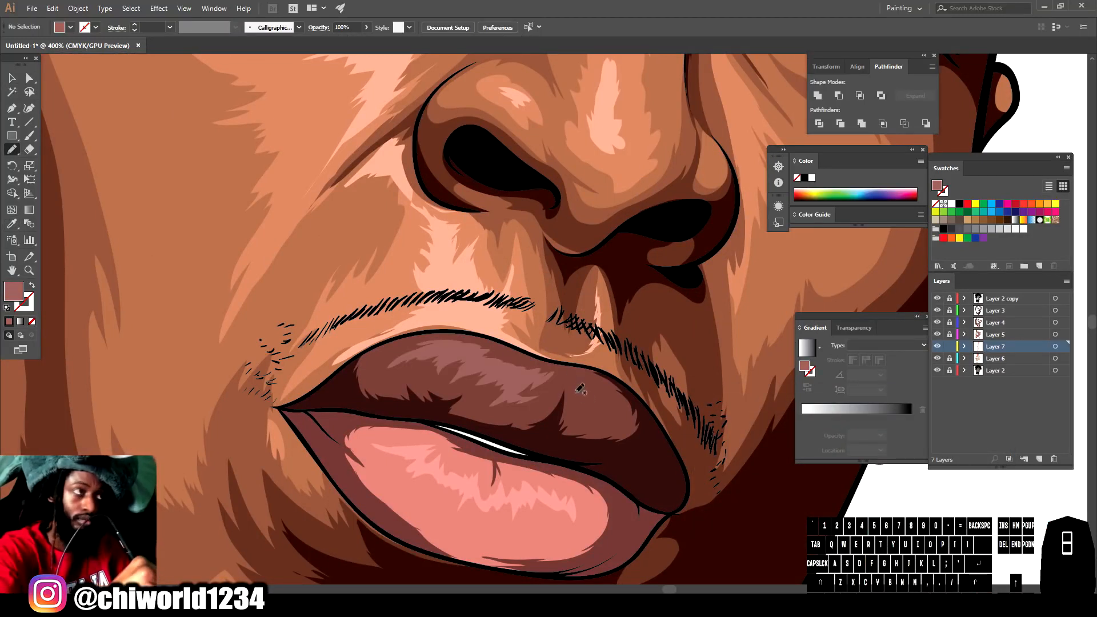
Lock Layer 7 and add a new layer at the very top of the stack, above Layer 2 copy.
key("ctrl+minus")
key("ctrl+minus")
key("ctrl+minus")
key("ctrl+minus")
key("ctrl+minus")
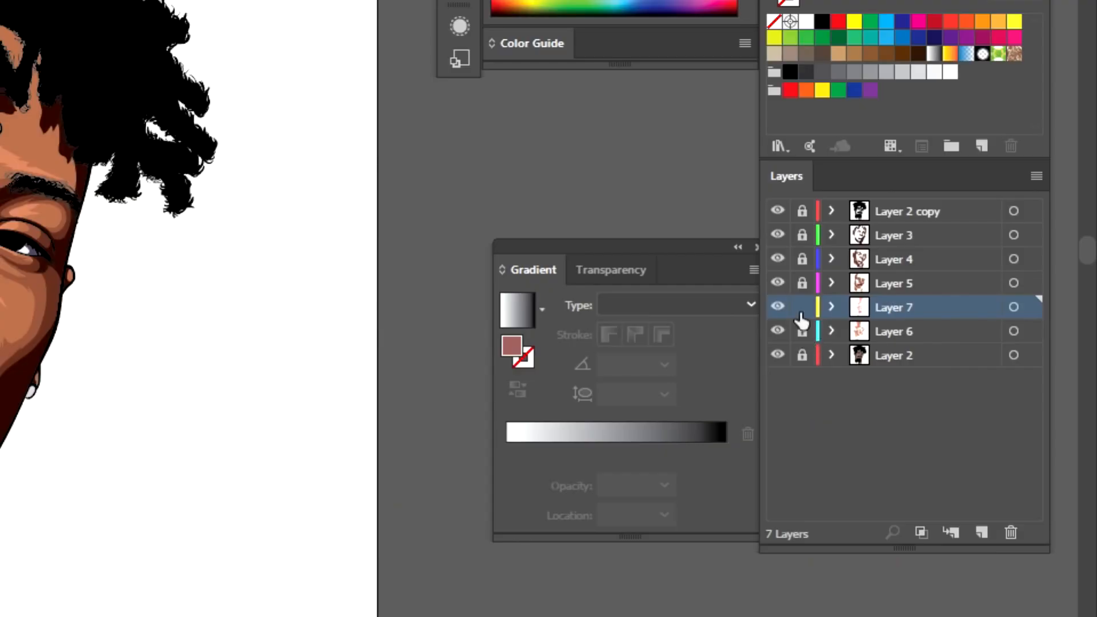
left_click(802, 308)
left_click(982, 533)
left_click_drag(880, 306, 892, 204)
scroll(383, 368, "up", 2)
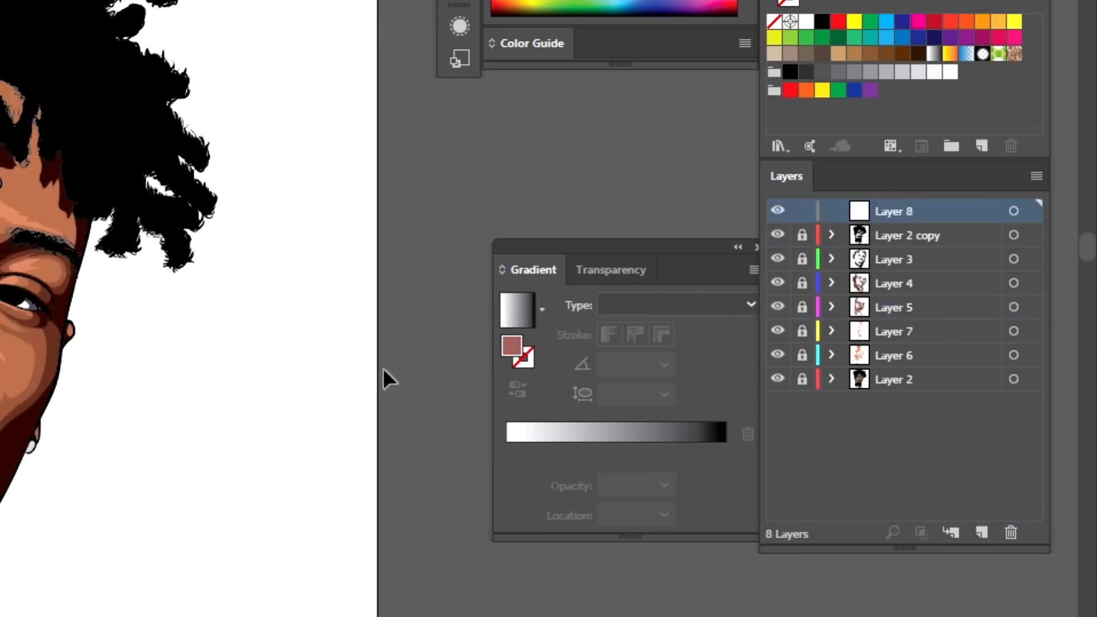
Set a white fill with no stroke and draw a small round catchlight in each eye.
key("ctrl+plus")
key("ctrl+plus")
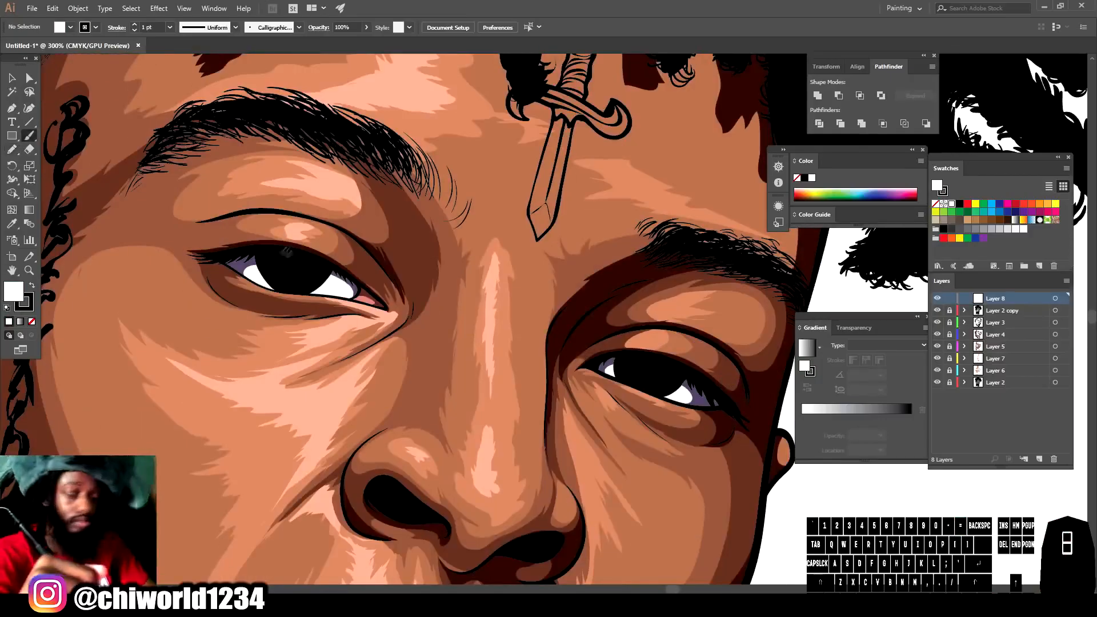
left_click(7, 308)
left_click(26, 304)
left_click(32, 321)
left_click(13, 289)
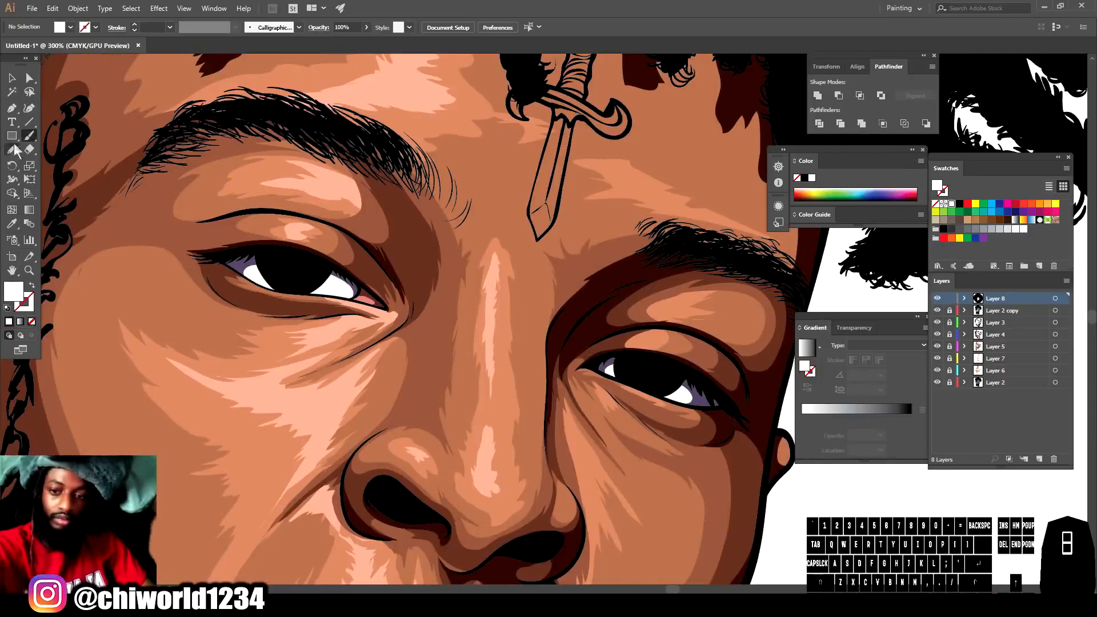
left_click(12, 149)
key("ctrl+minus")
key("ctrl+minus")
key("ctrl+minus")
key("ctrl+minus")
key("ctrl+plus")
key("ctrl+plus")
key("ctrl+plus")
key("ctrl+plus")
Pick a brown swatch, darken it to a near-black brown, and draw iris shapes in both eyes.
left_click(1008, 221)
double_click(13, 292)
left_click_drag(757, 542, 758, 552)
left_click(973, 435)
left_click_drag(667, 380, 664, 390)
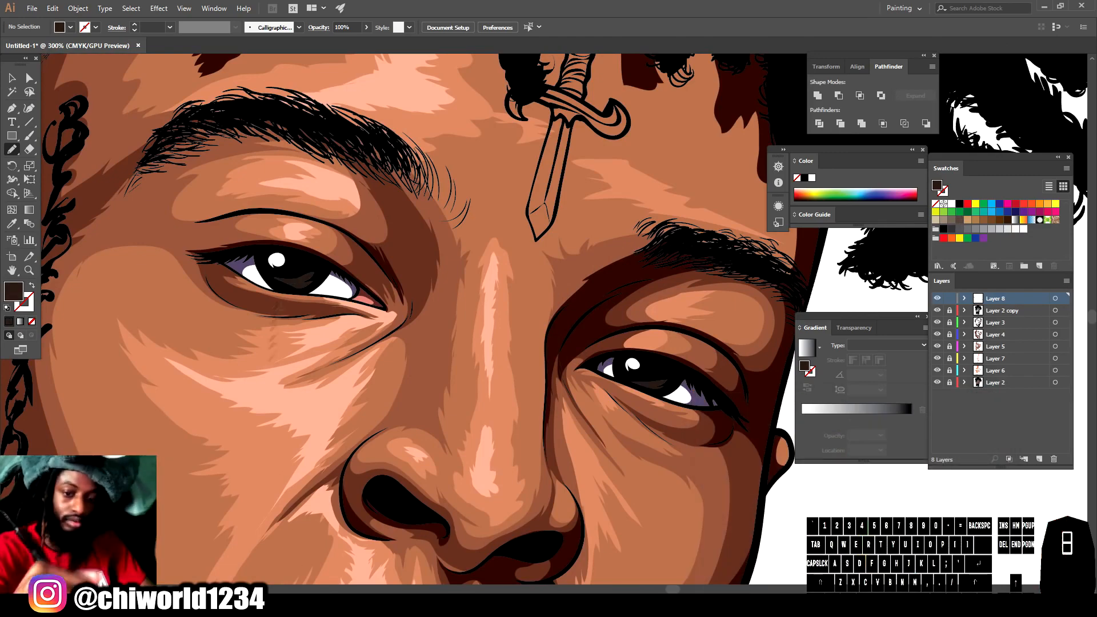
Lock Layer 8 and unlock Layer 3 for editing.
key("ctrl+minus")
key("ctrl+minus")
key("ctrl+minus")
key("ctrl+minus")
key("ctrl+plus")
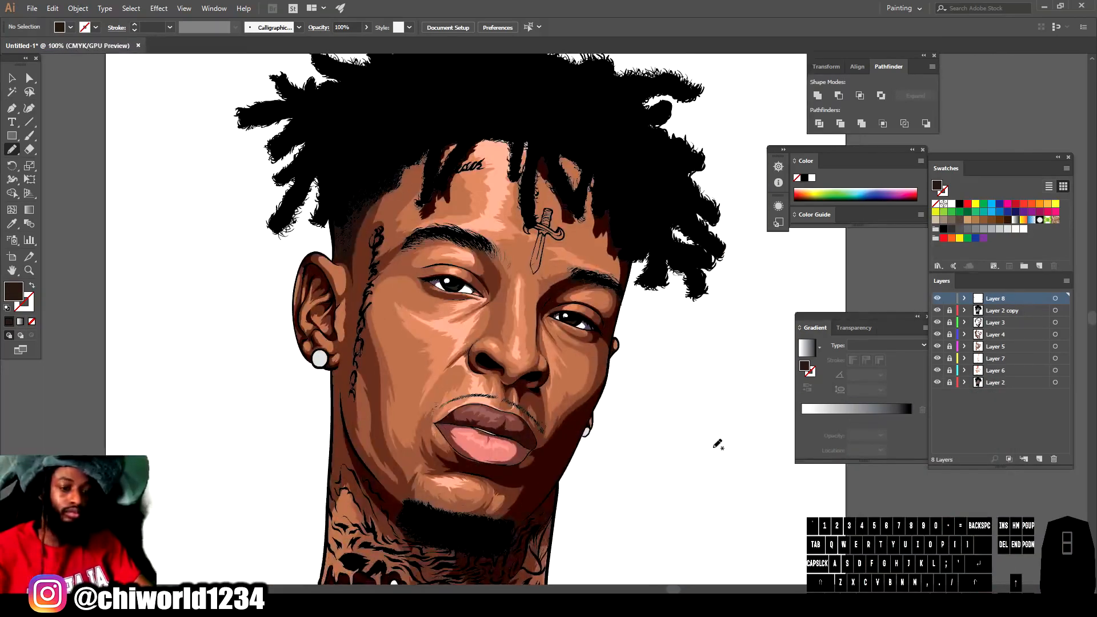
key("ctrl+minus")
key("ctrl+plus")
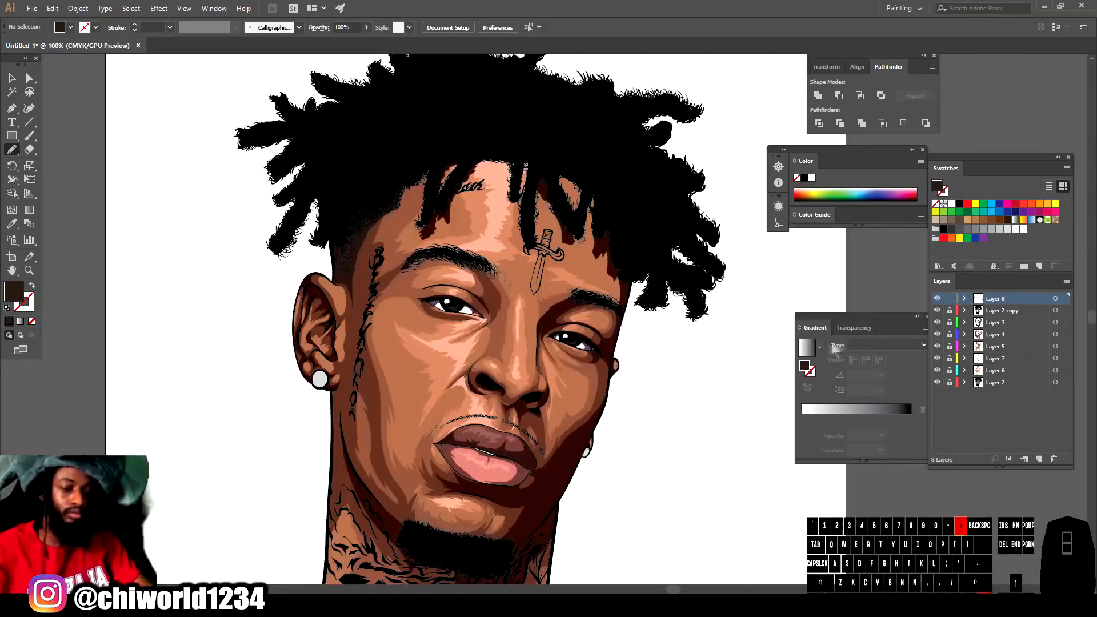
left_click(950, 298)
left_click(950, 322)
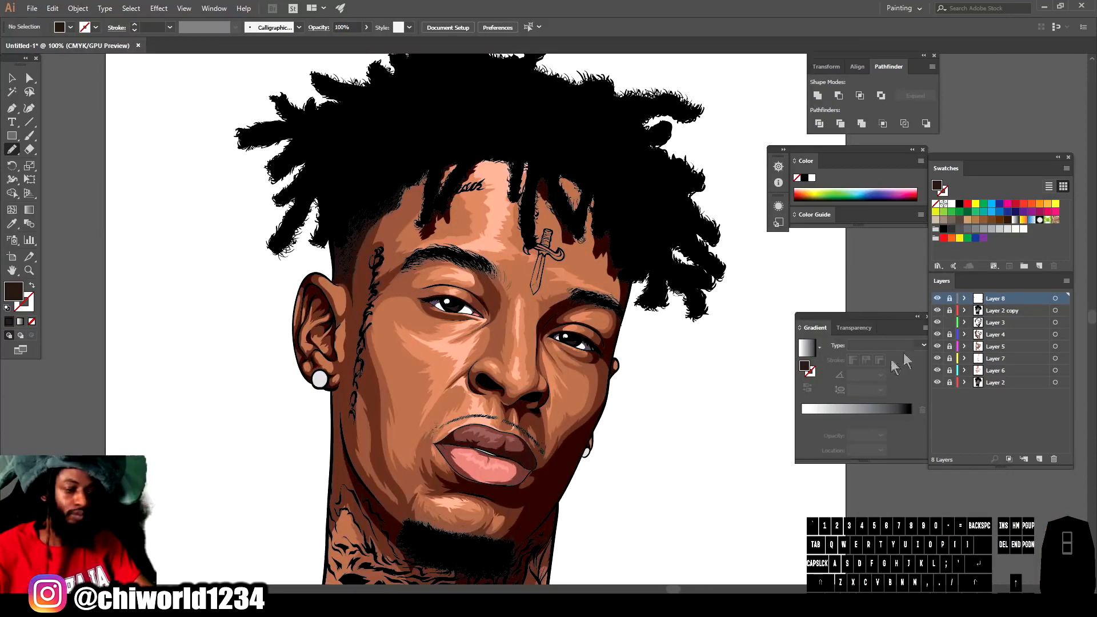
Select all the darkest shadow shapes on Layer 3 across the face and neck.
key("ctrl+minus")
left_click(12, 80)
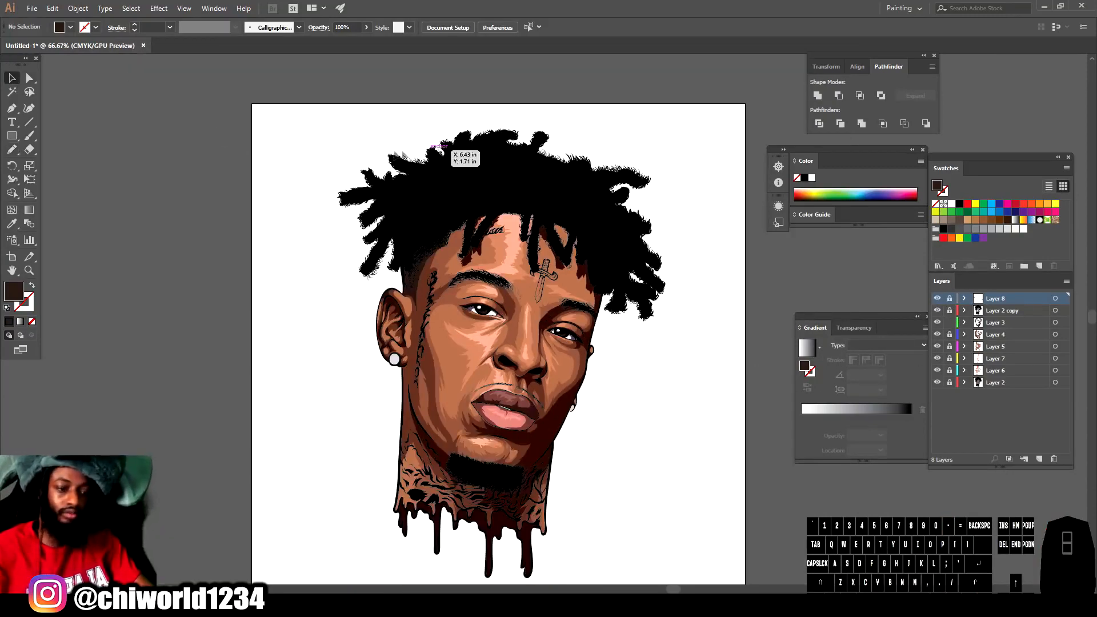
left_click_drag(314, 167, 699, 516)
key("ctrl+plus")
scroll(693, 486, "down", 2)
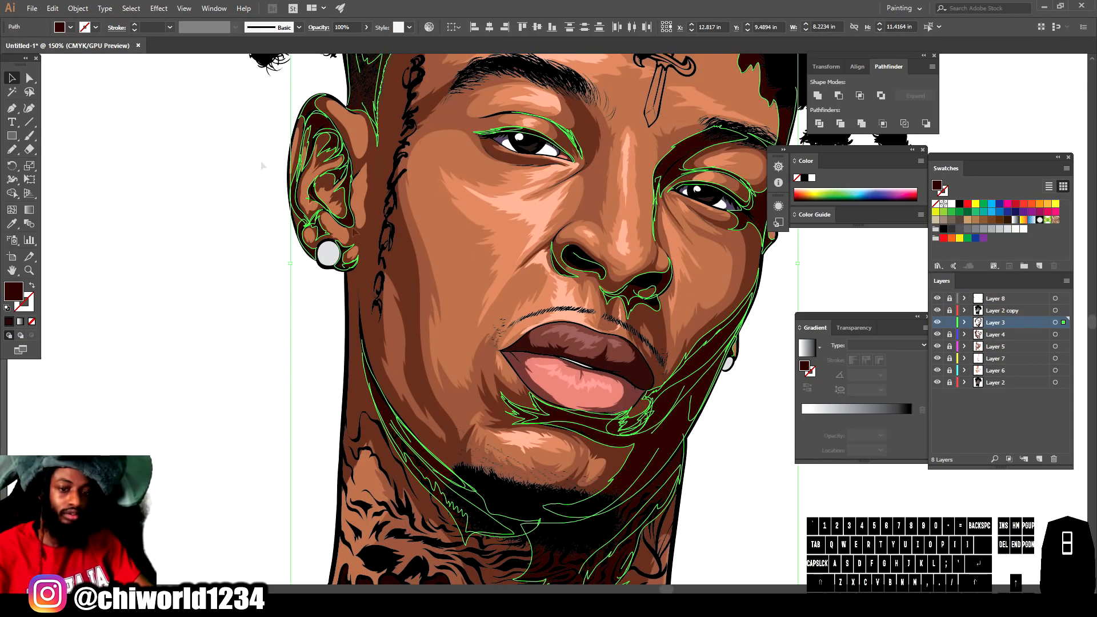
Recolor the selected shadows to hue 8.57°, saturation 80% and brightness 13%, and lock Layer 3.
left_click(52, 8)
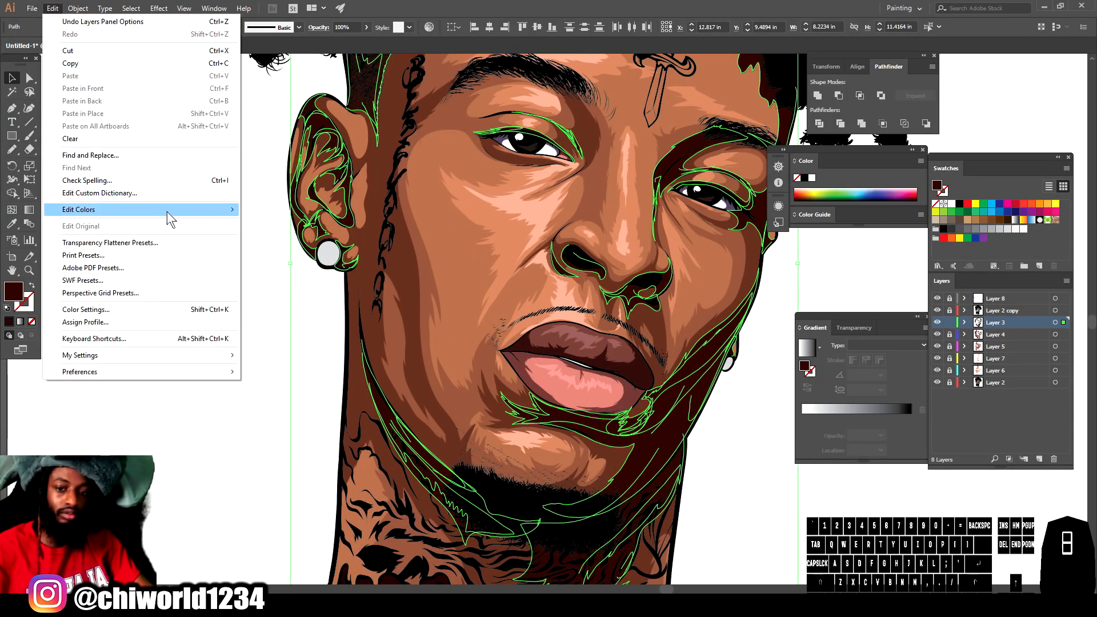
mouse_move(171, 210)
mouse_move(321, 225)
left_click(381, 276)
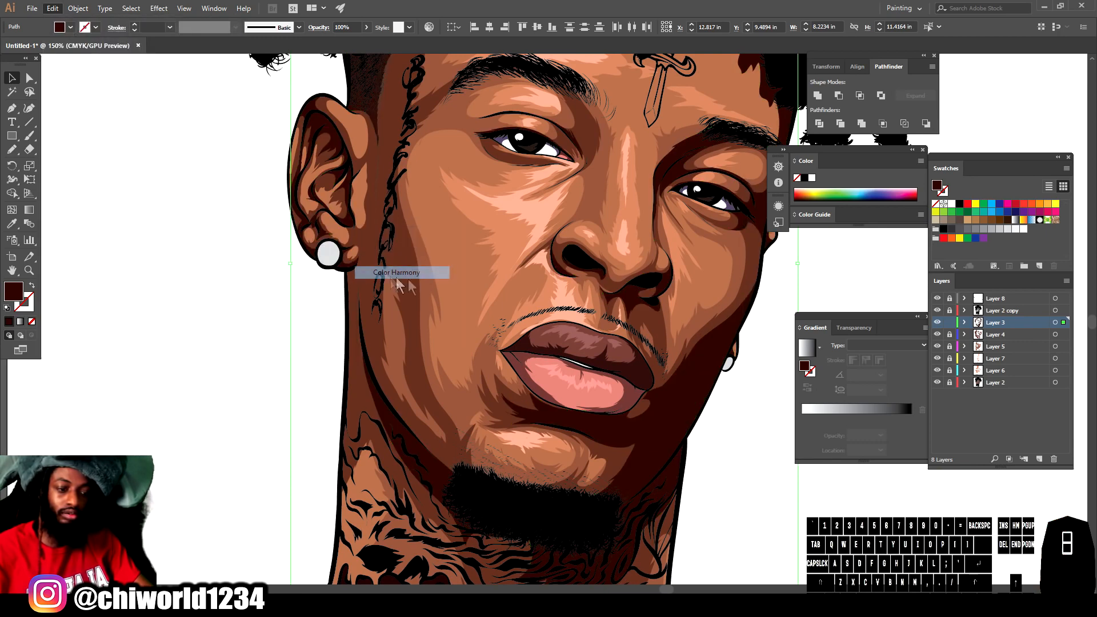
left_click_drag(799, 445, 834, 427)
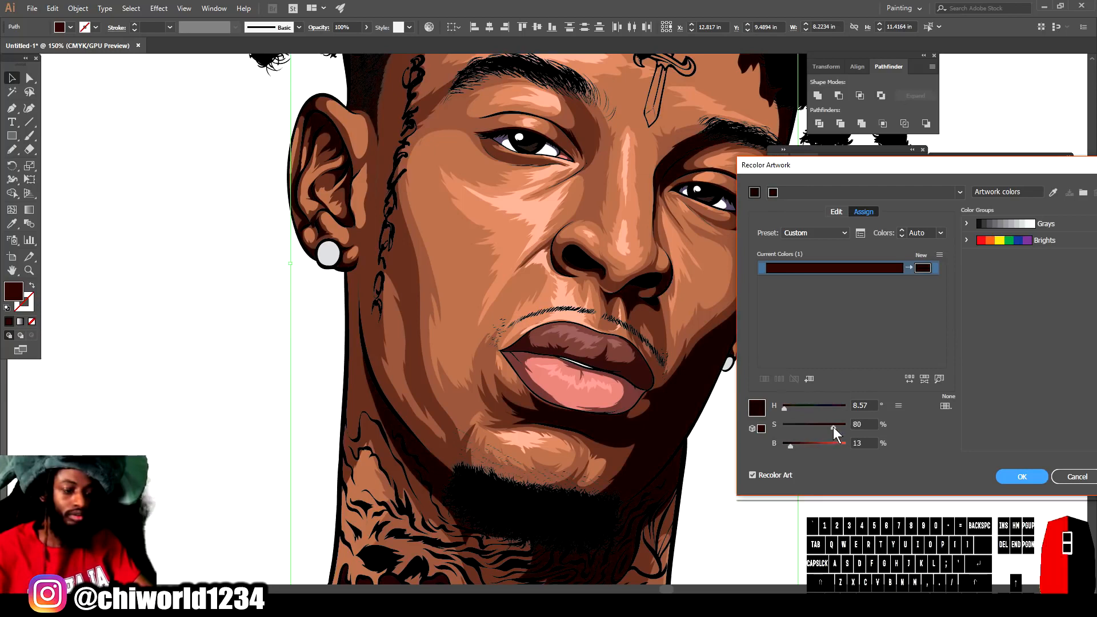
left_click(1023, 476)
left_click(950, 323)
Unlock Layer 4, make it the active layer, and toggle its visibility to check its shadow shapes.
scroll(776, 339, "up", 2)
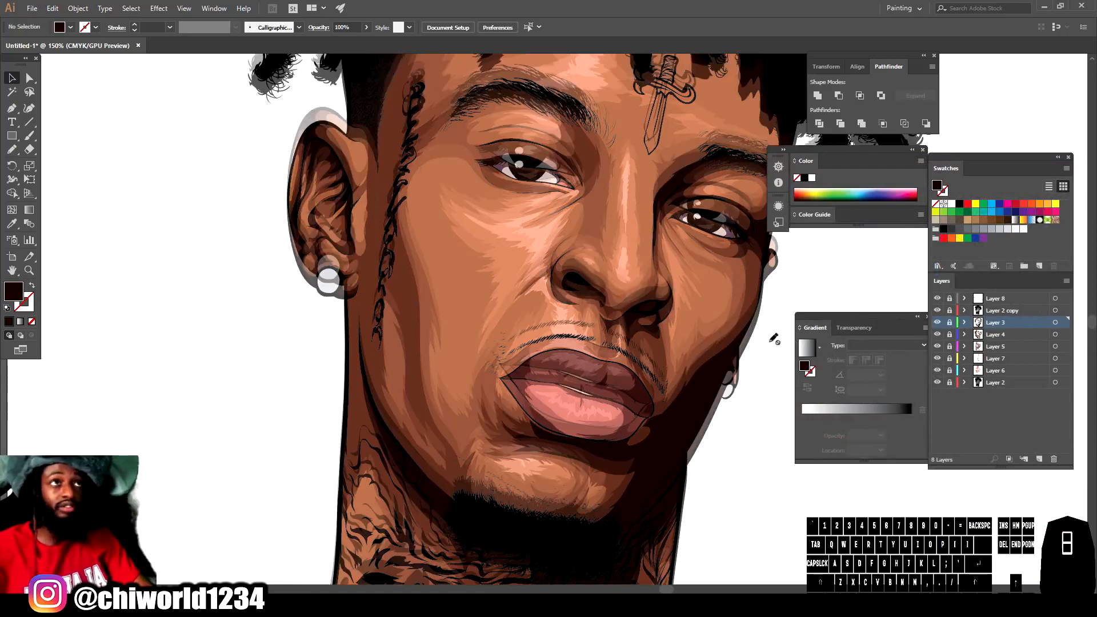
key("ctrl+minus")
key("ctrl+minus")
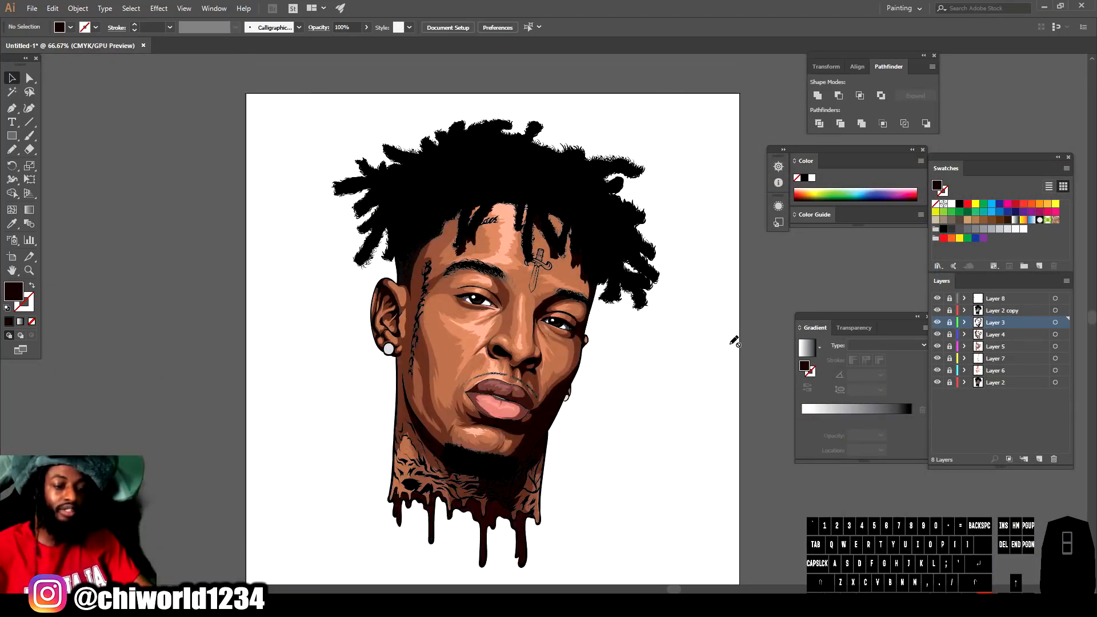
key("ctrl+plus")
key("ctrl+plus")
left_click(950, 335)
left_click(1001, 334)
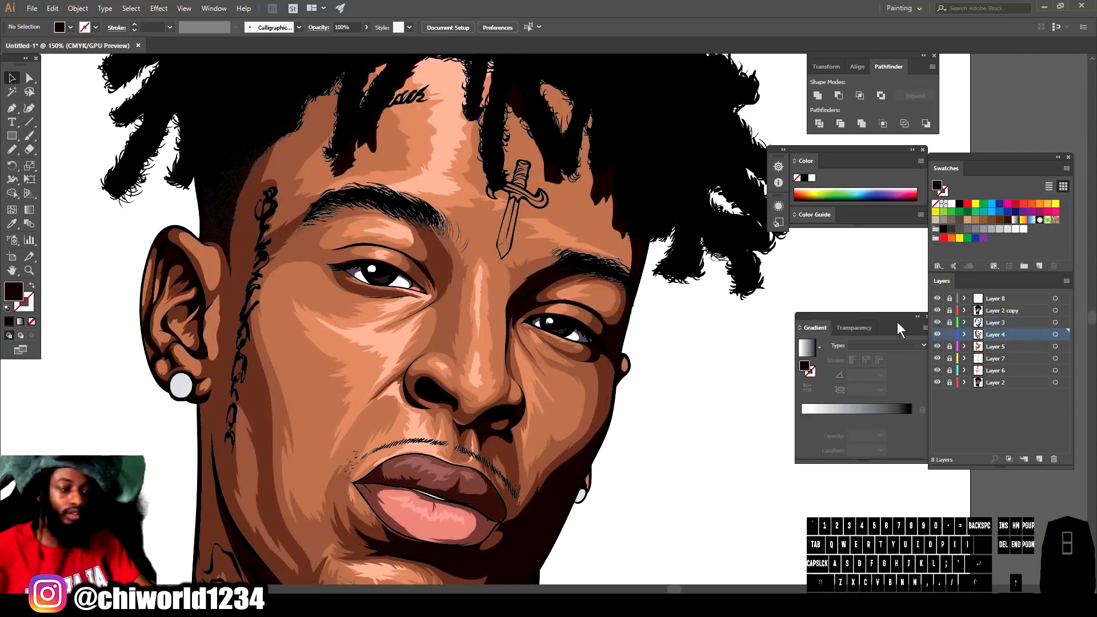
left_click(937, 334)
left_click(938, 335)
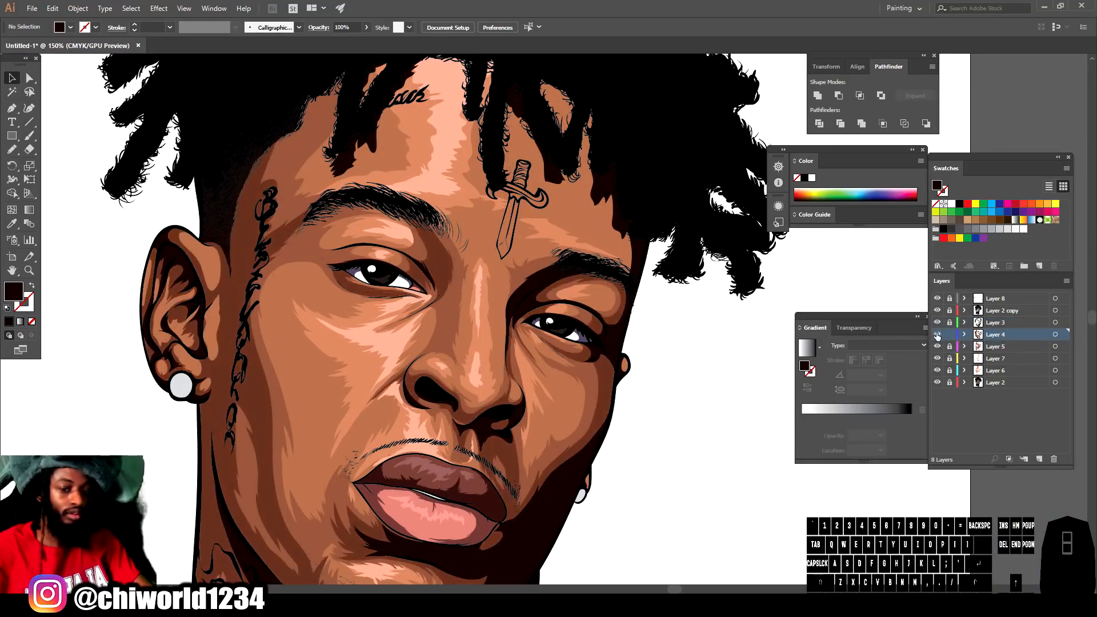
Sample the reddish-brown fill of the Layer 4 shadow beside the ear with the Eyedropper tool.
left_click(11, 223)
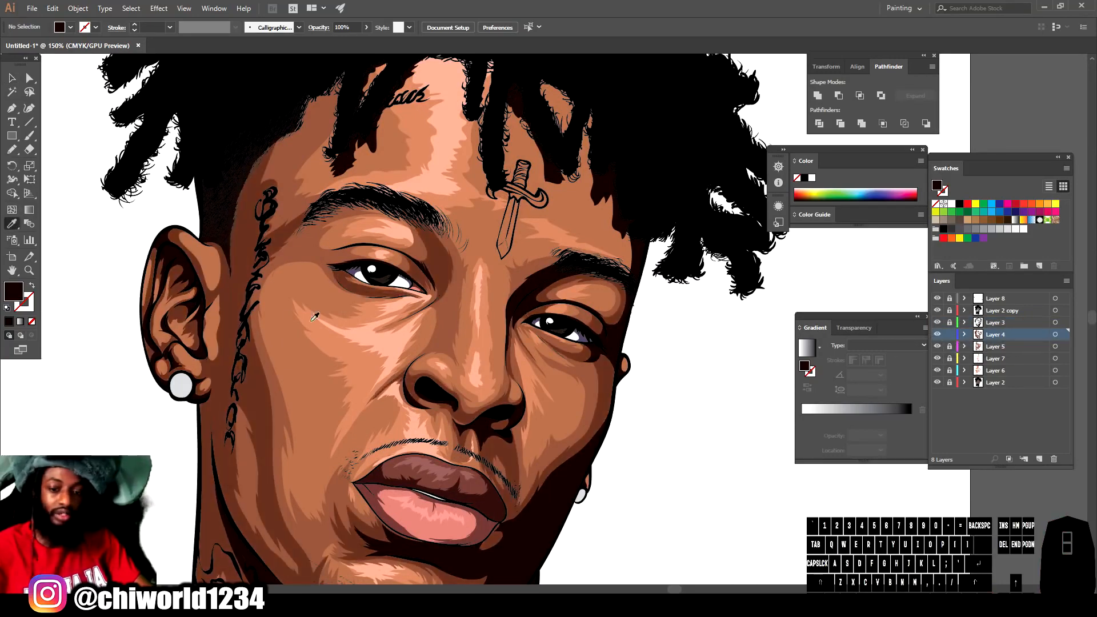
left_click(232, 319)
left_click(234, 308)
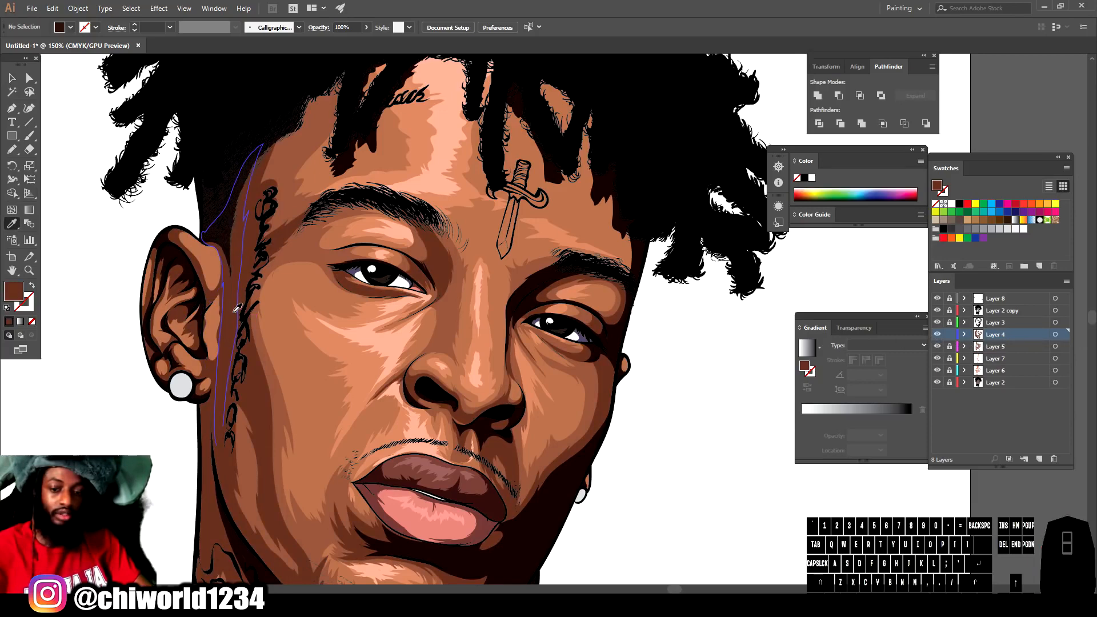
Draw a jagged reddish-brown shadow with the Pencil tool along the hairline beside the dagger tattoo, down to the far eyebrow's outer end.
scroll(517, 237, "up", 2)
scroll(524, 262, "up", 3)
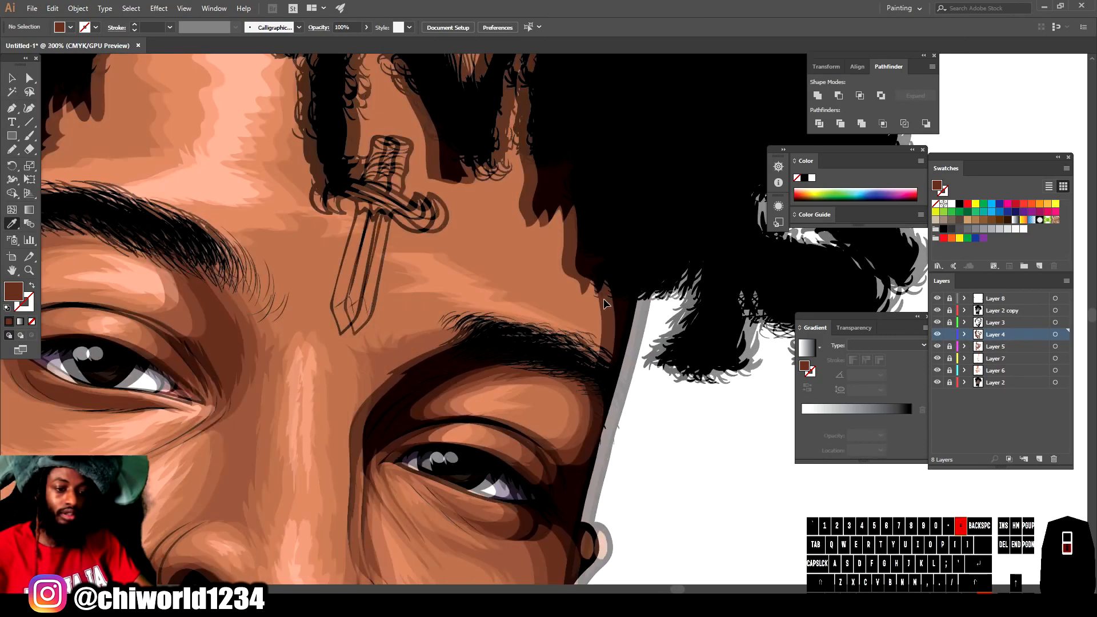
left_click(12, 149)
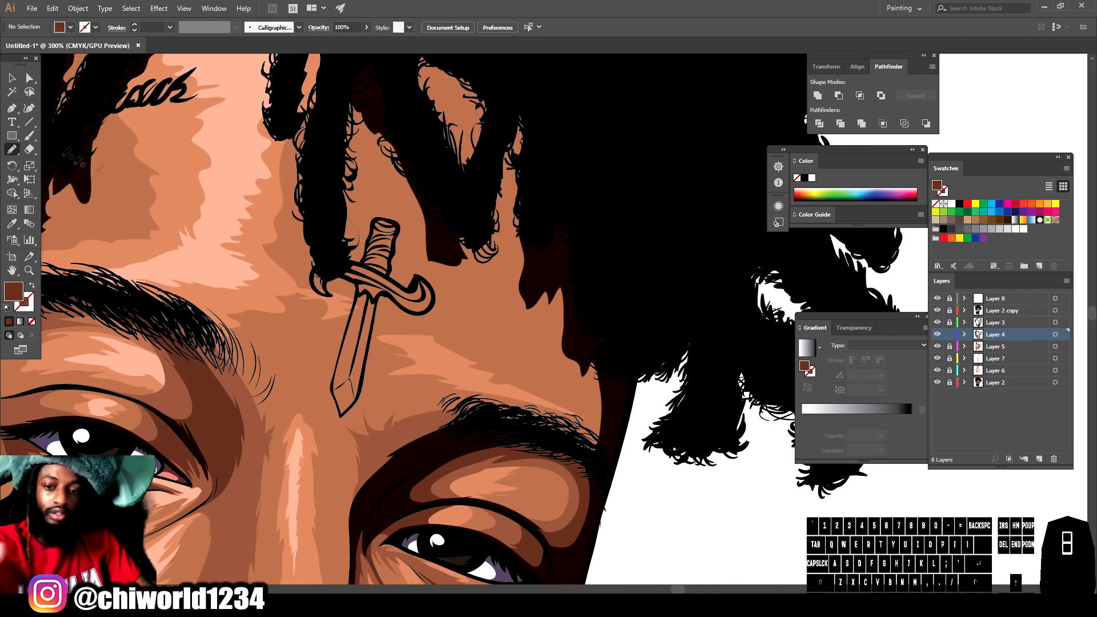
mouse_move(599, 455)
left_mouse_down()
mouse_move(590, 407)
mouse_move(564, 387)
left_mouse_up()
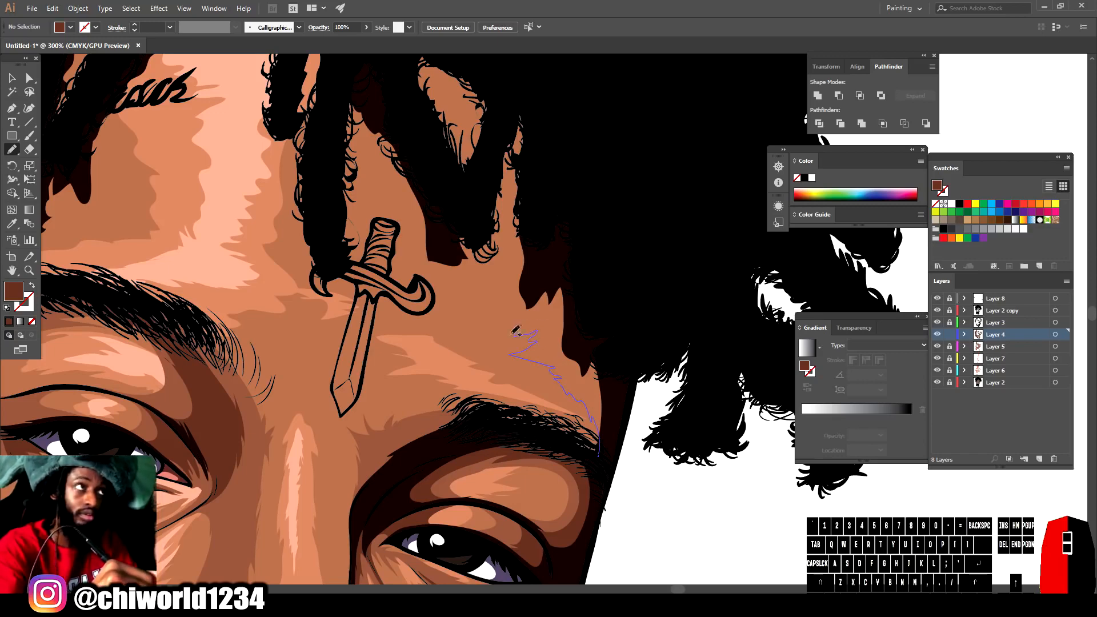
mouse_move(511, 255)
left_mouse_down()
mouse_move(496, 183)
mouse_move(543, 92)
mouse_move(623, 395)
mouse_move(600, 452)
left_mouse_up()
Draw reddish-brown shadow shapes on Layer 4 around the hanging locks above and beside the dagger tattoo.
scroll(426, 538, "up", 3)
mouse_move(477, 284)
left_mouse_down()
mouse_move(474, 224)
mouse_move(402, 156)
mouse_move(406, 142)
mouse_move(506, 199)
mouse_move(458, 308)
mouse_move(469, 365)
left_mouse_up()
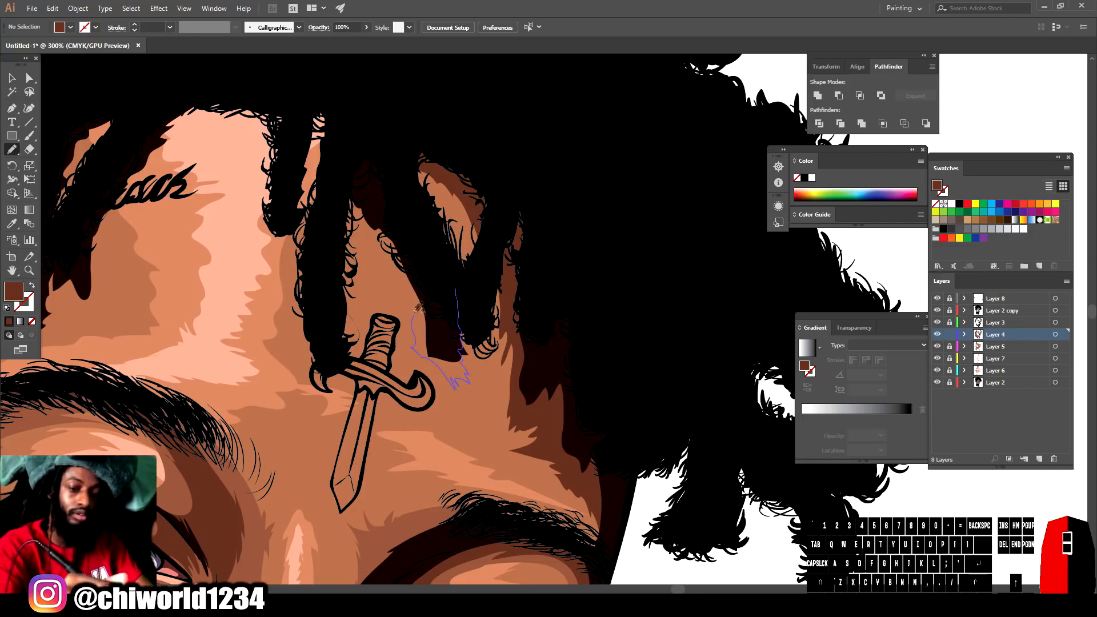
left_click_drag(416, 313, 394, 273)
mouse_move(371, 229)
left_mouse_down()
mouse_move(342, 180)
mouse_move(357, 125)
mouse_move(430, 279)
left_mouse_up()
left_click_drag(353, 170, 338, 329)
mouse_move(313, 366)
left_mouse_down()
mouse_move(294, 308)
mouse_move(319, 93)
mouse_move(343, 175)
left_mouse_up()
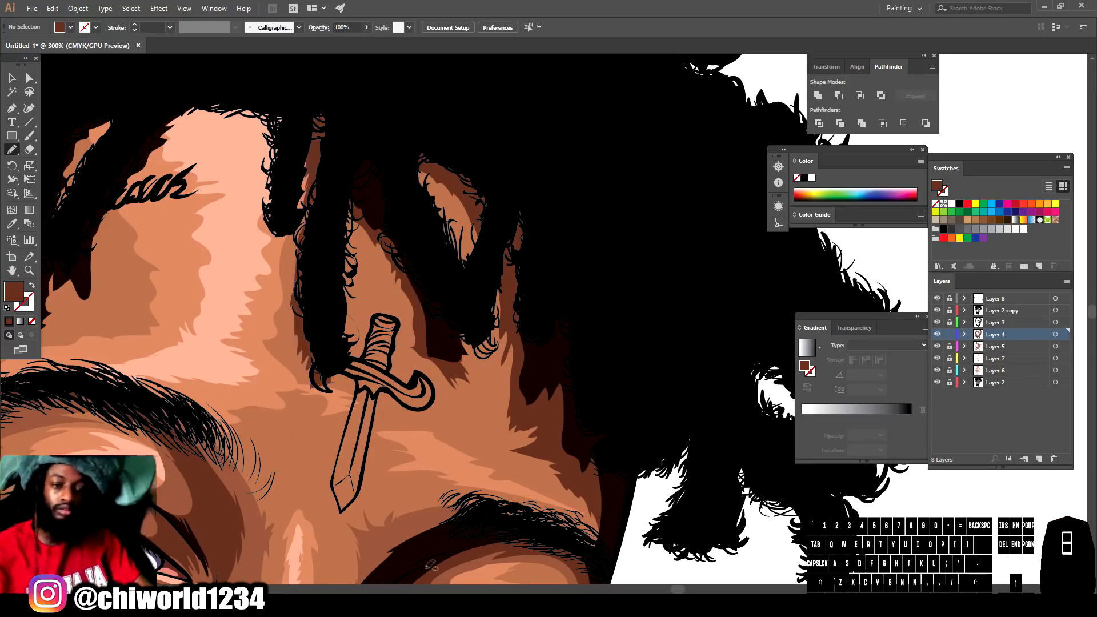
Review the shading across the whole portrait from a distance.
key("ctrl+minus")
key("ctrl+minus")
key("ctrl+minus")
scroll(364, 527, "left", 3)
key("ctrl+equal")
key("ctrl+minus")
key("ctrl+minus")
key("ctrl+minus")
key("ctrl+equal")
key("ctrl+equal")
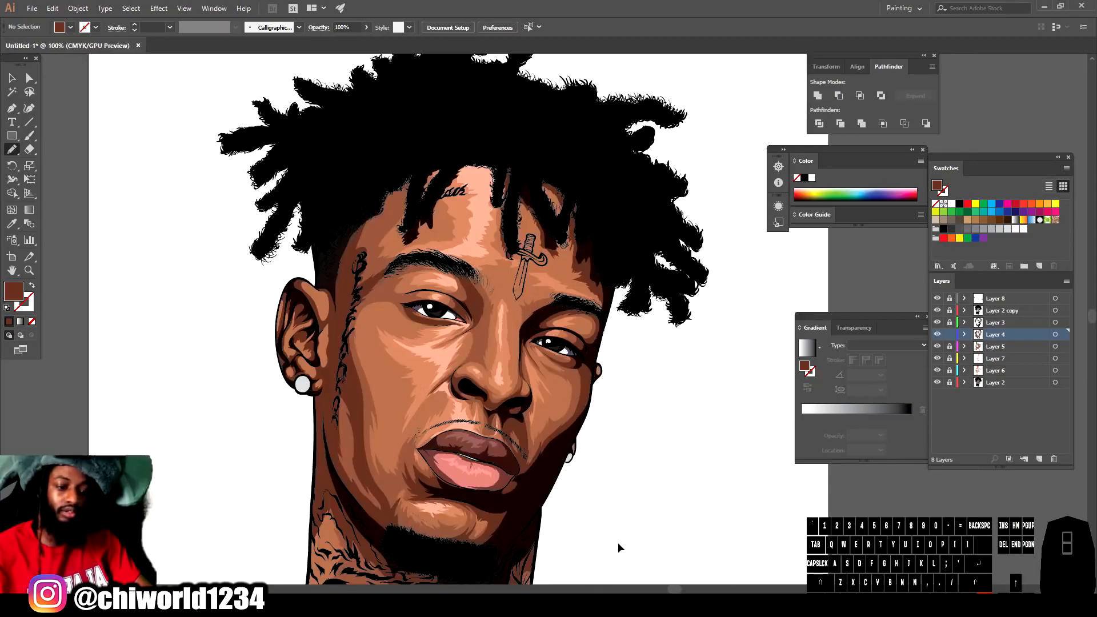
scroll(618, 543, "right", 3)
Lock Layer 4, create a new layer and place it at the top of the layer stack.
left_click(950, 335)
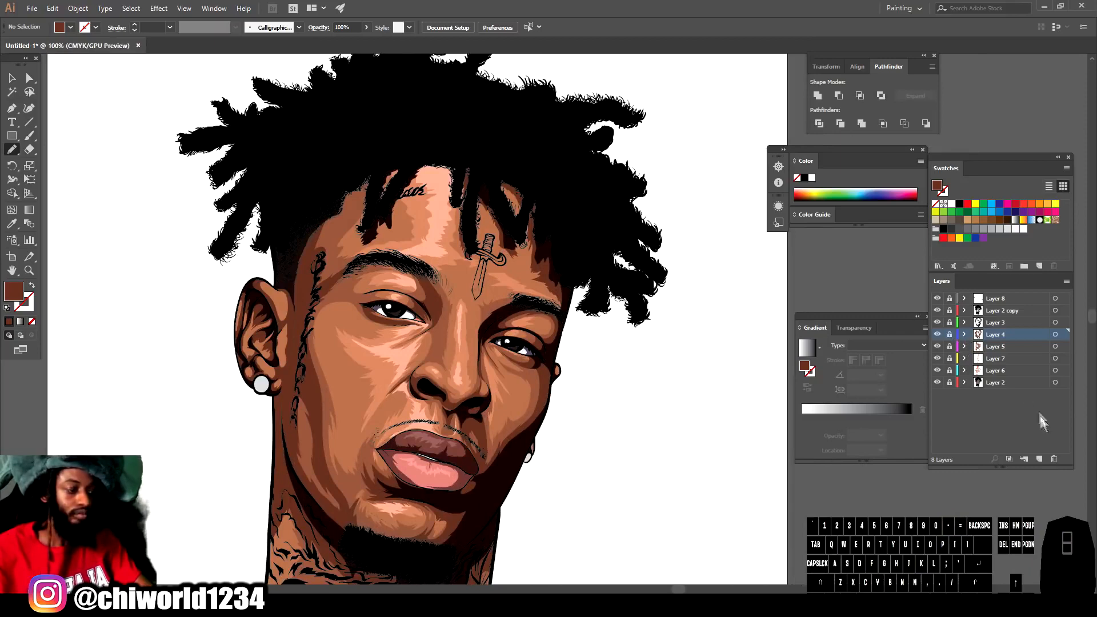
left_click(1038, 459)
left_click_drag(1007, 340, 1009, 295)
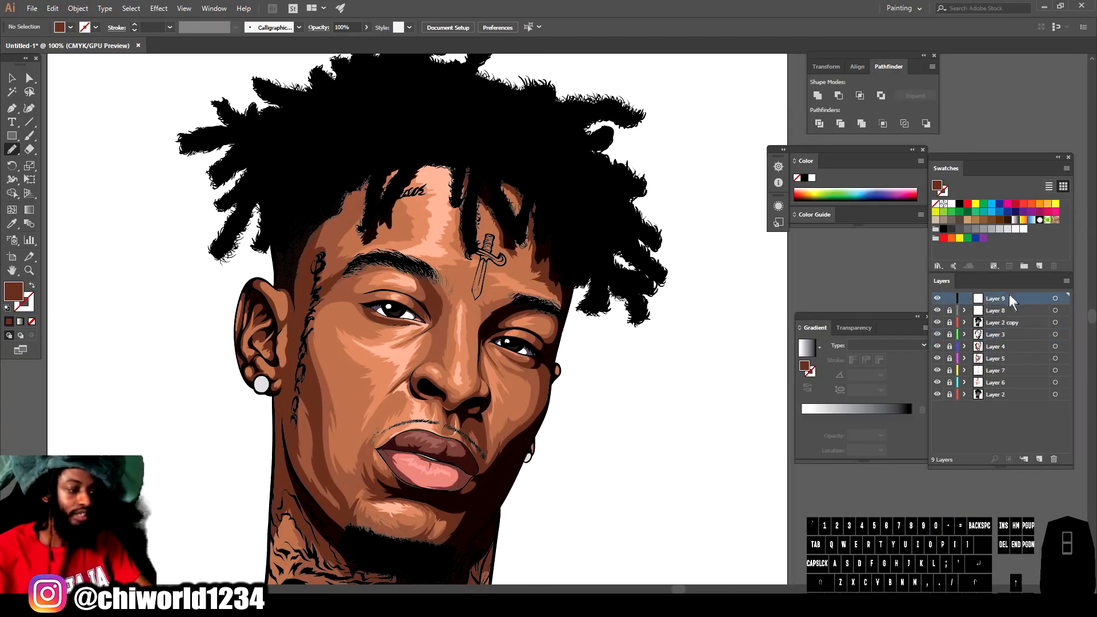
Set the fill to the linear white-to-black gradient and add a middle color stop at 53.59%.
key("ctrl+minus")
key("ctrl+minus")
key("ctrl+equal")
key("ctrl+equal")
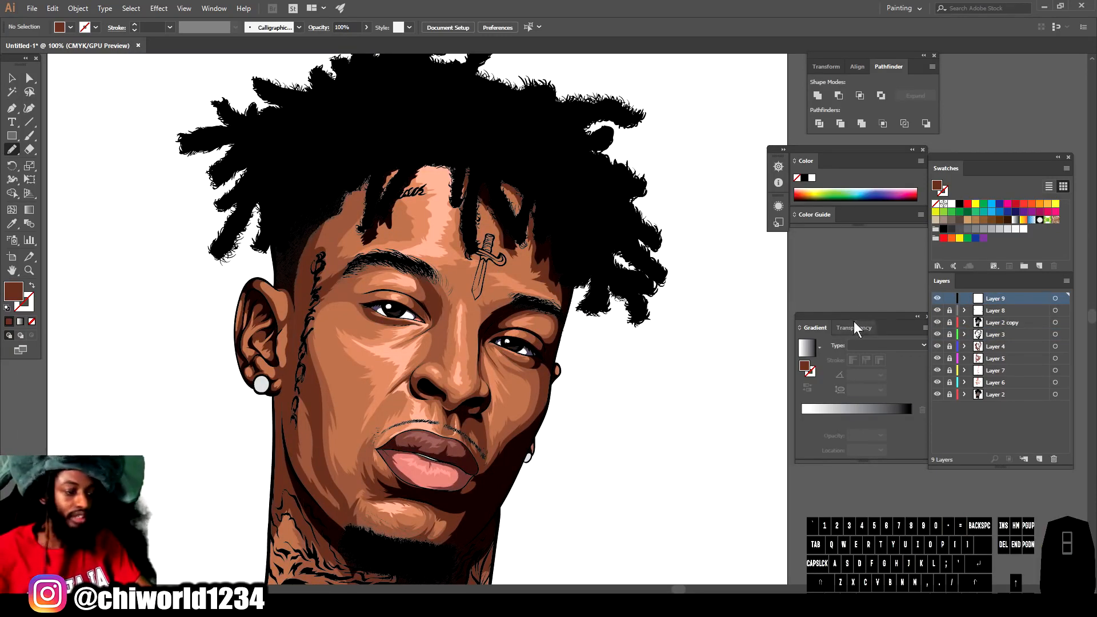
left_click(1015, 221)
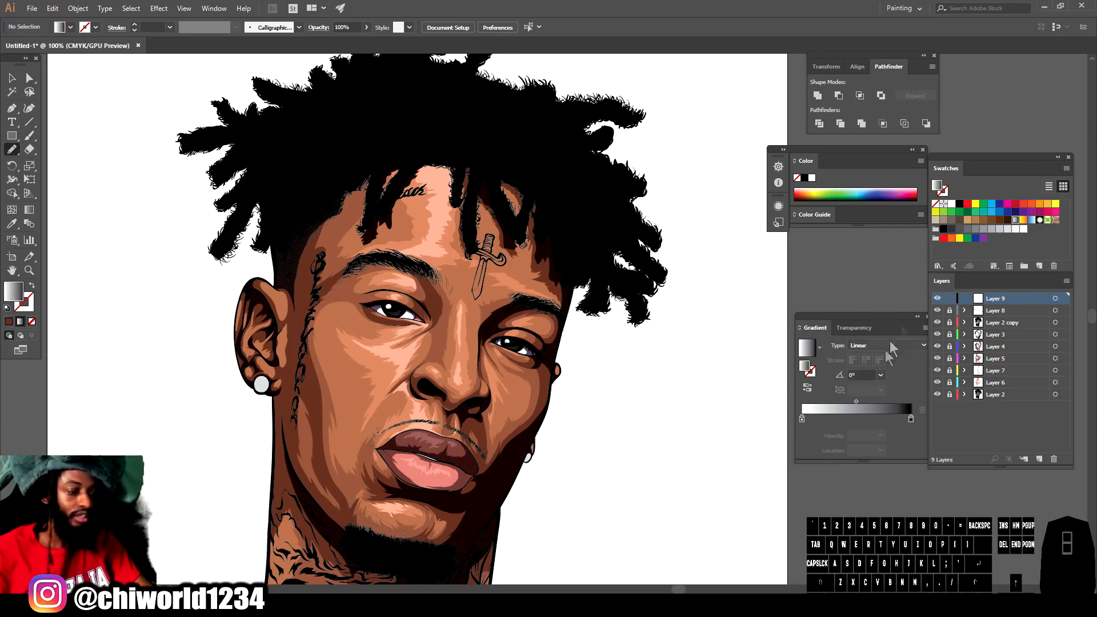
left_click(861, 420)
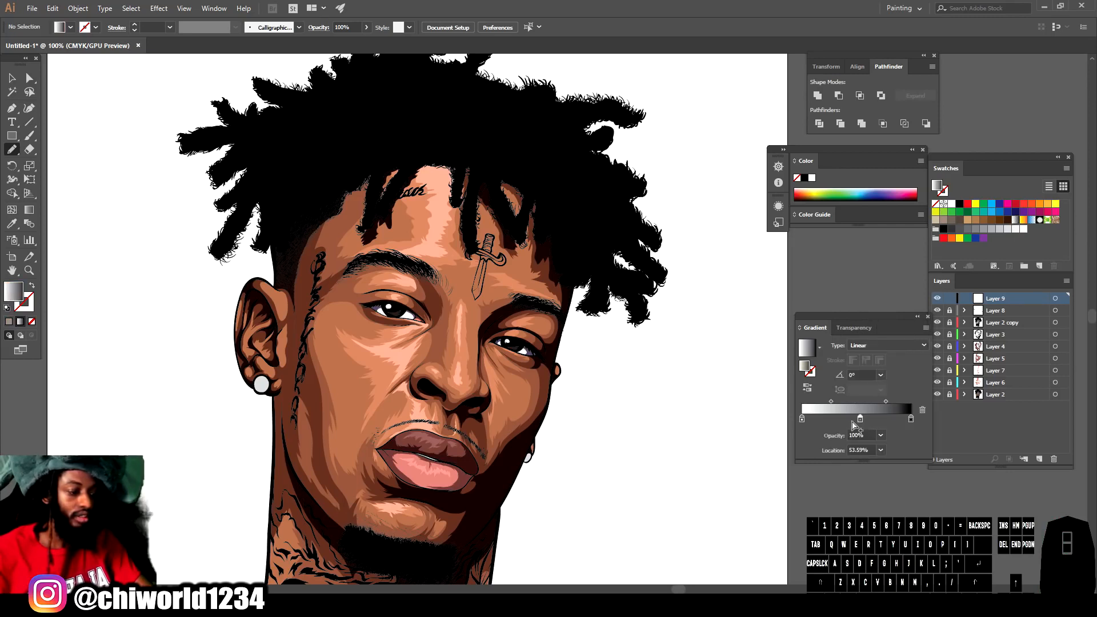
Set the gradient's end stop to C 16, M 26, Y 22, K 100 and shift the adjacent midpoint to 30.11%.
double_click(911, 420)
left_click_drag(815, 462, 828, 492)
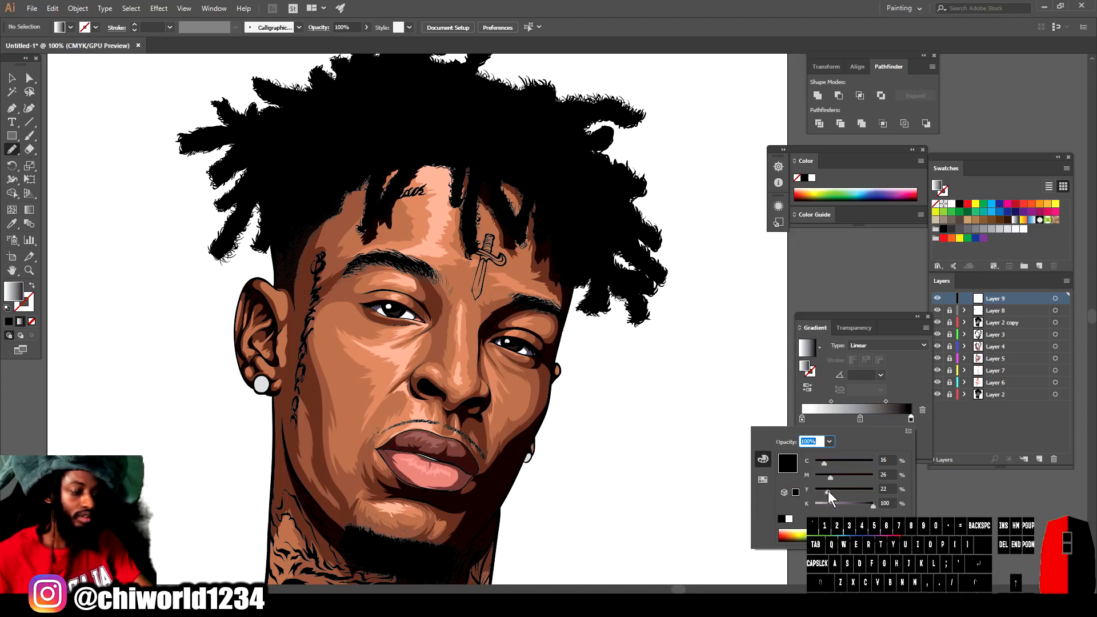
left_click(886, 404)
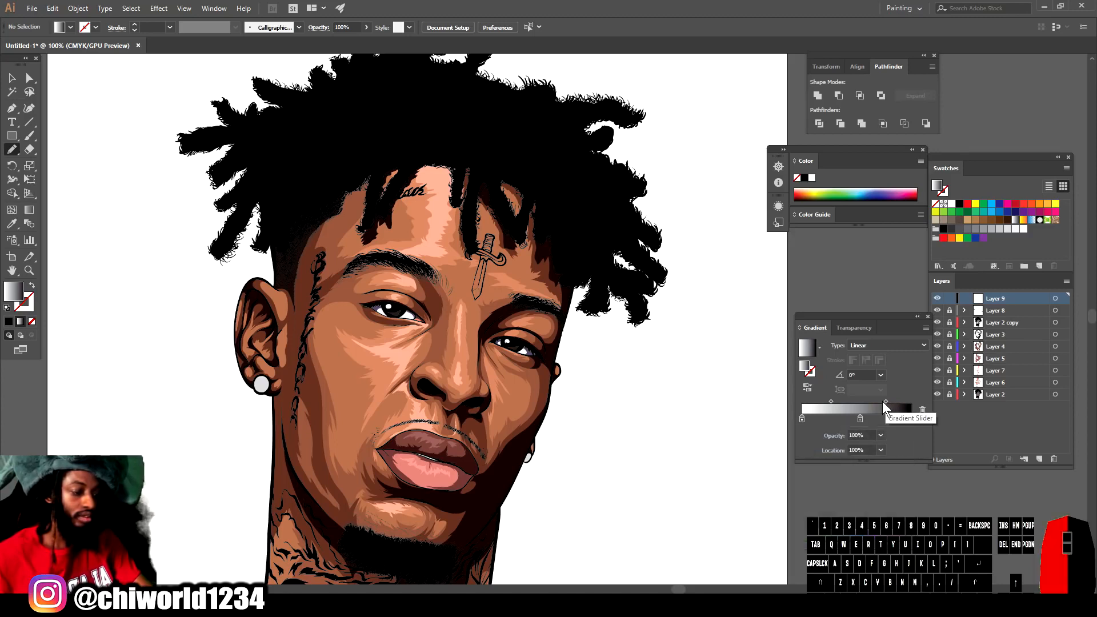
left_click_drag(886, 403, 875, 407)
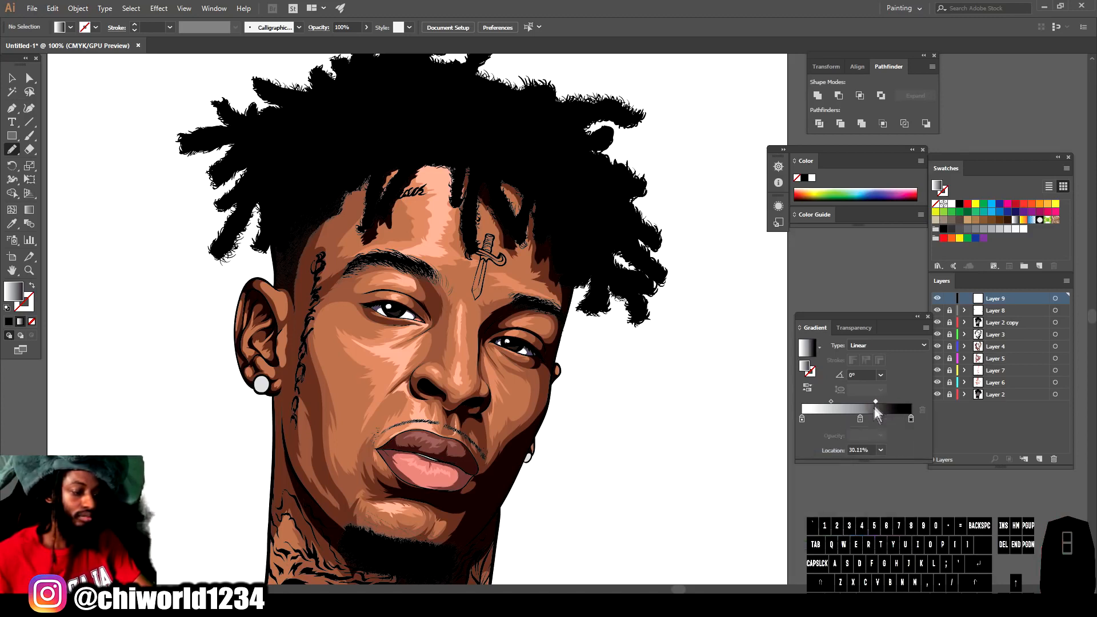
Set the gradient's start stop to C 7, M 22, Y 30, K 100 and shift the adjacent midpoint toward the middle stop.
double_click(802, 419)
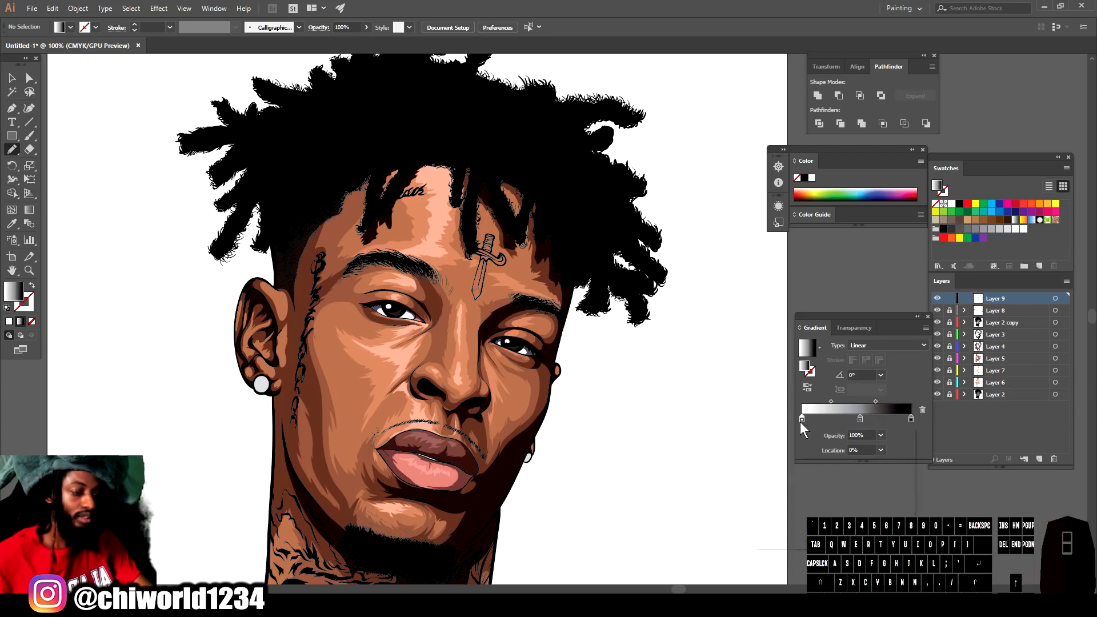
left_click_drag(817, 506, 889, 515)
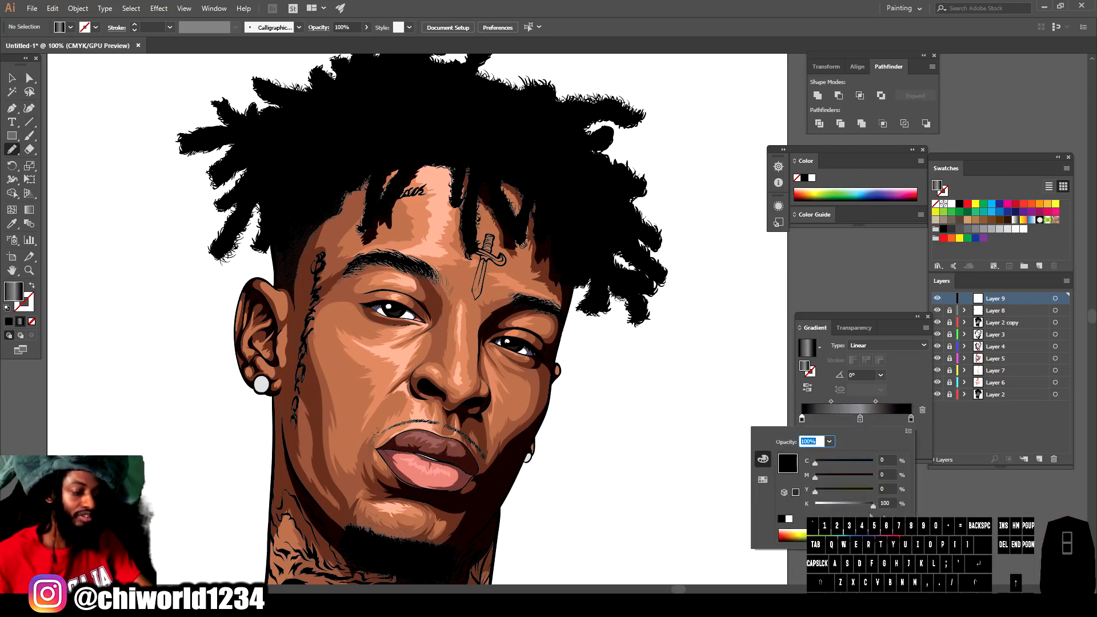
left_click_drag(819, 490, 832, 488)
left_click(823, 475)
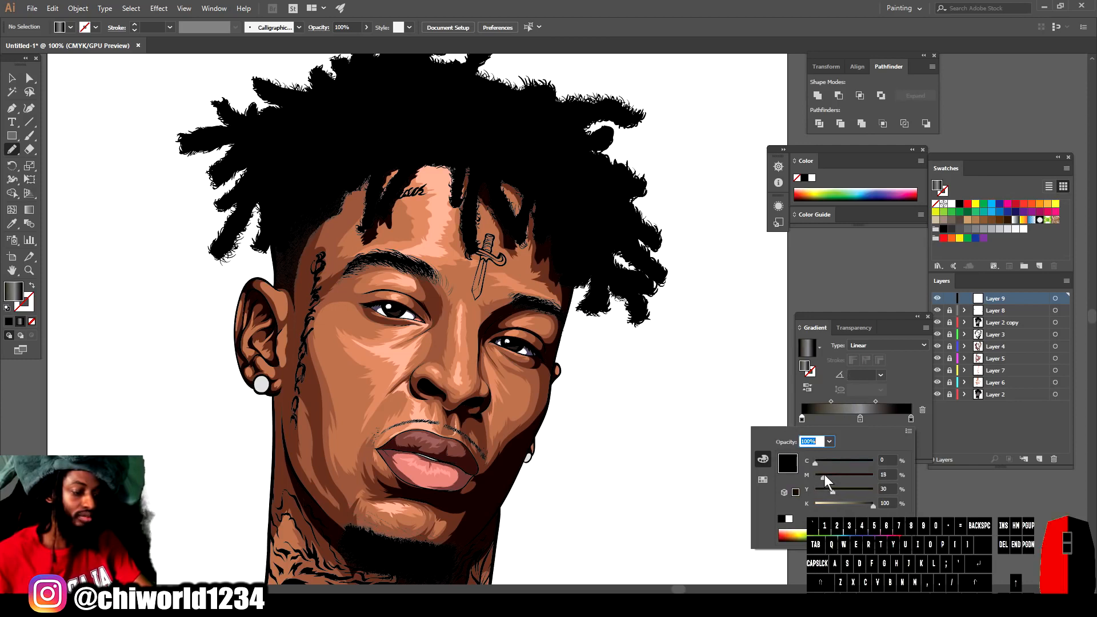
left_click_drag(818, 462, 822, 462)
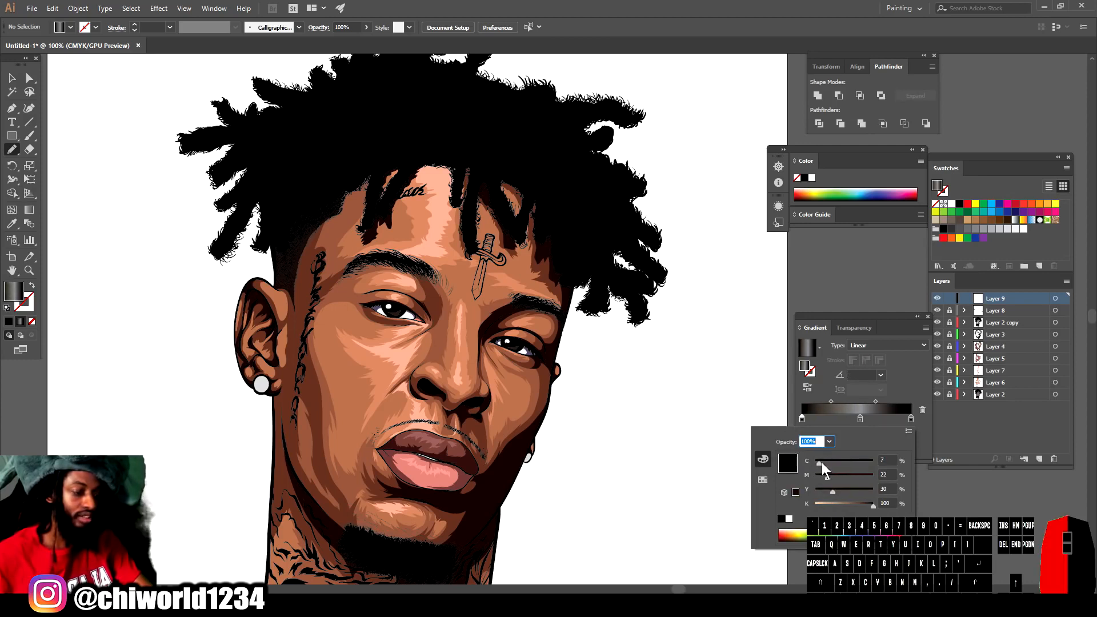
left_click(831, 400)
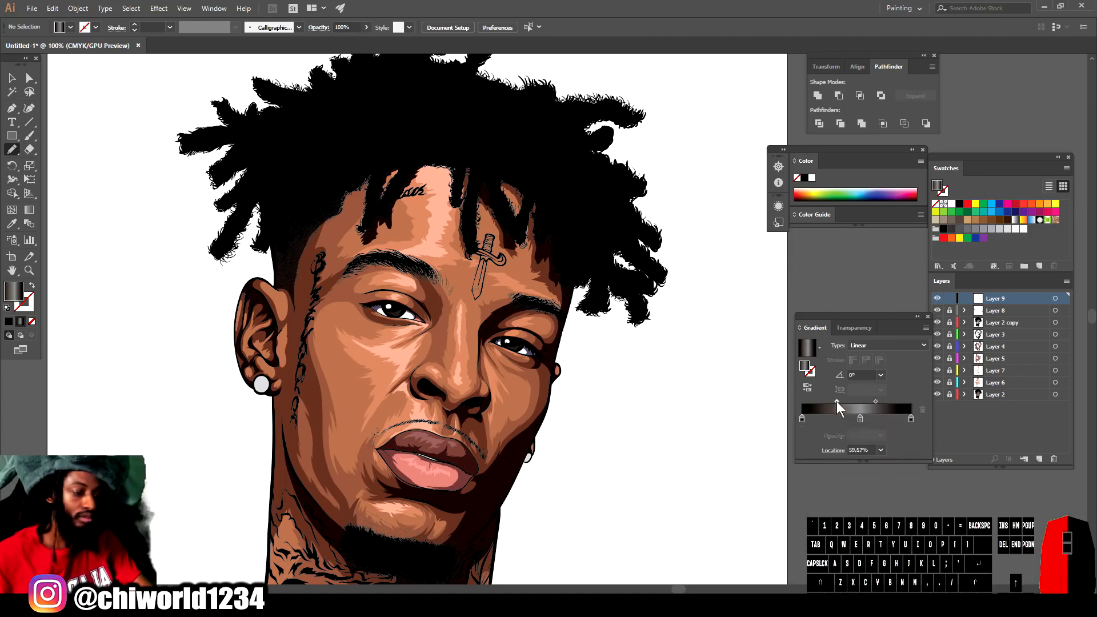
Recolor the gradient's middle stop to C 30, M 16, Y 30, K 65.
left_click(859, 419)
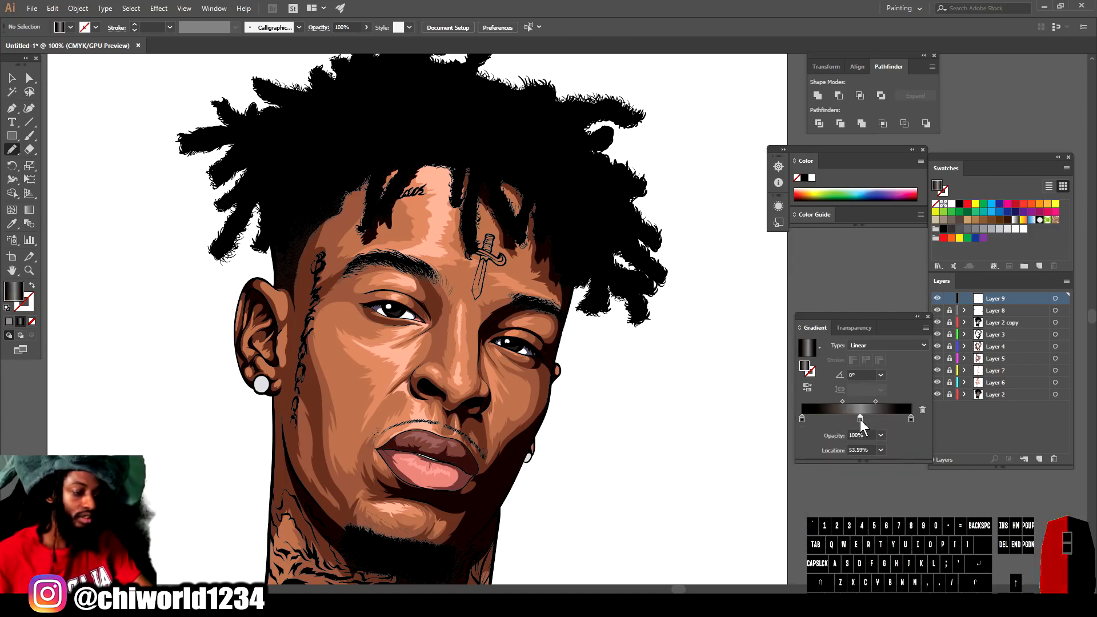
double_click(859, 419)
left_click_drag(827, 504, 833, 464)
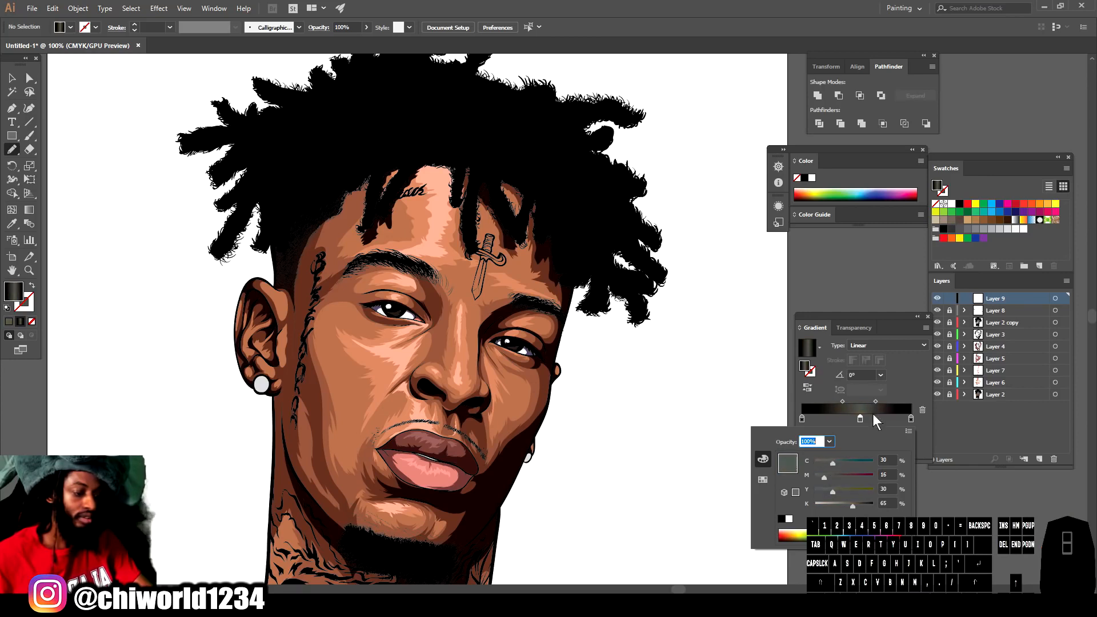
left_click(861, 420)
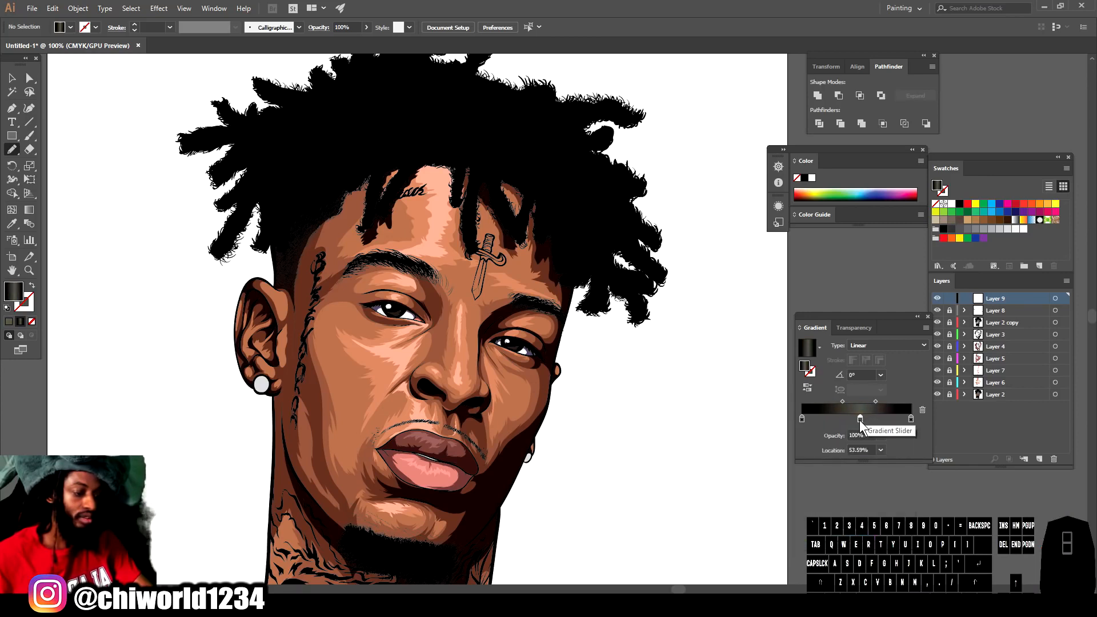
Move the middle stop to 51.03% and set the gradient midpoints on either side to 72.27% and 32.44%.
left_click_drag(874, 403, 856, 418)
left_click(841, 402)
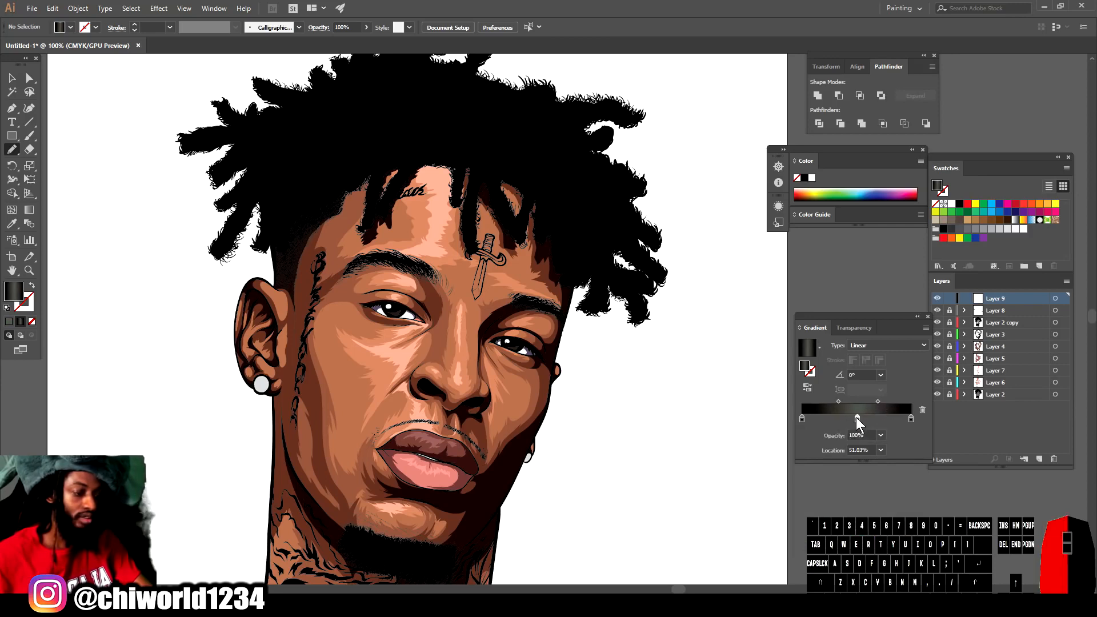
left_click(878, 402)
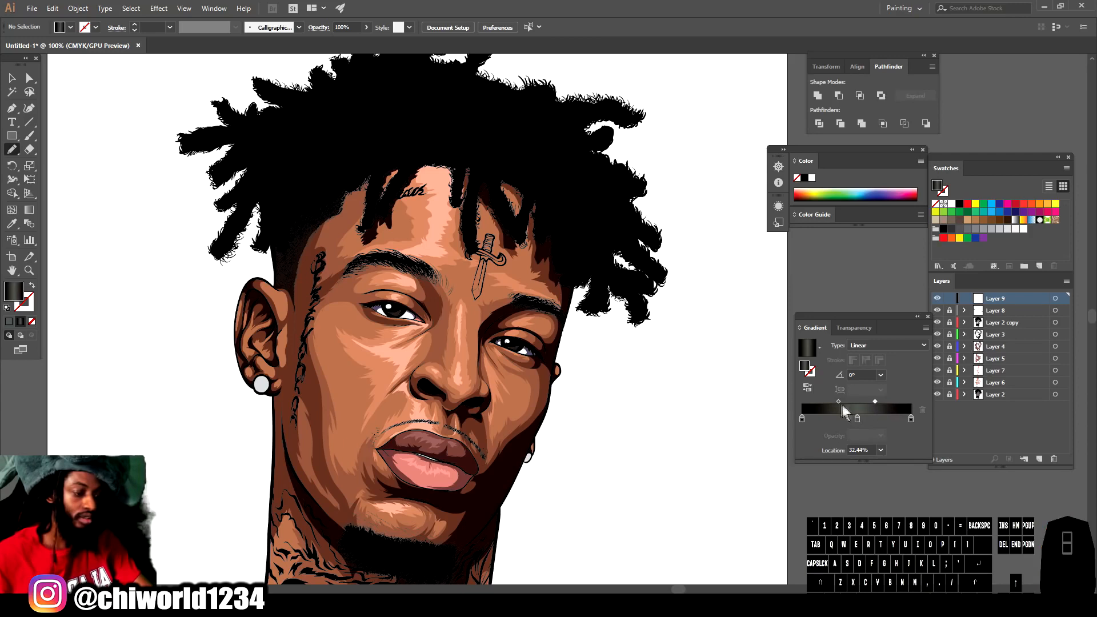
left_click_drag(839, 402, 842, 402)
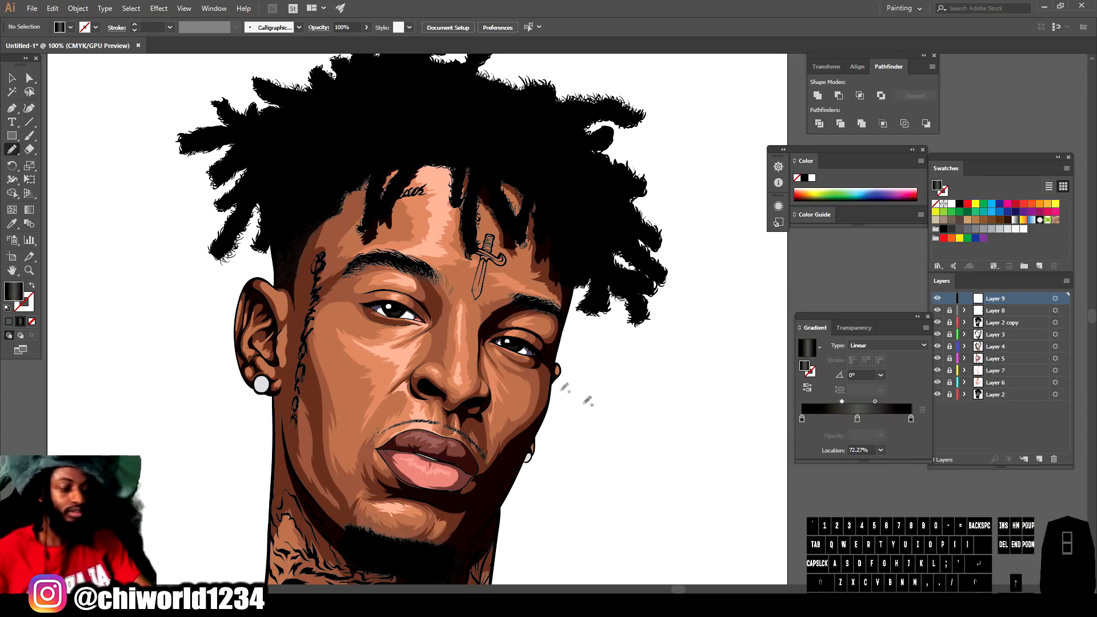
Paint two short test strokes with the Paintbrush tool in the empty area outside the artboard.
left_click(29, 135)
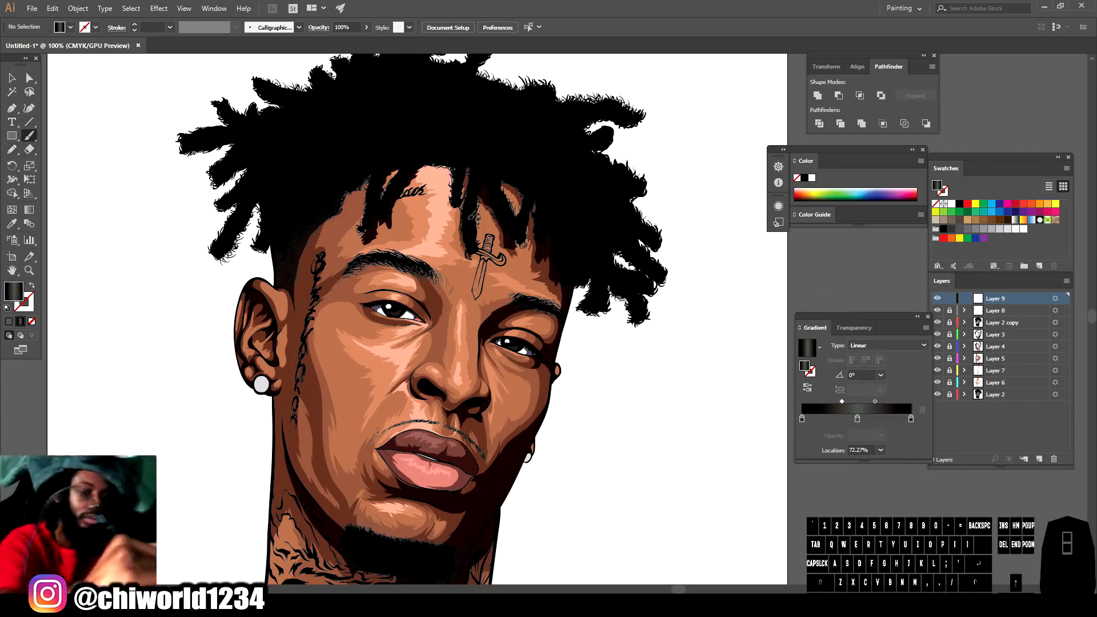
left_click_drag(892, 284, 865, 282)
left_click_drag(885, 271, 858, 277)
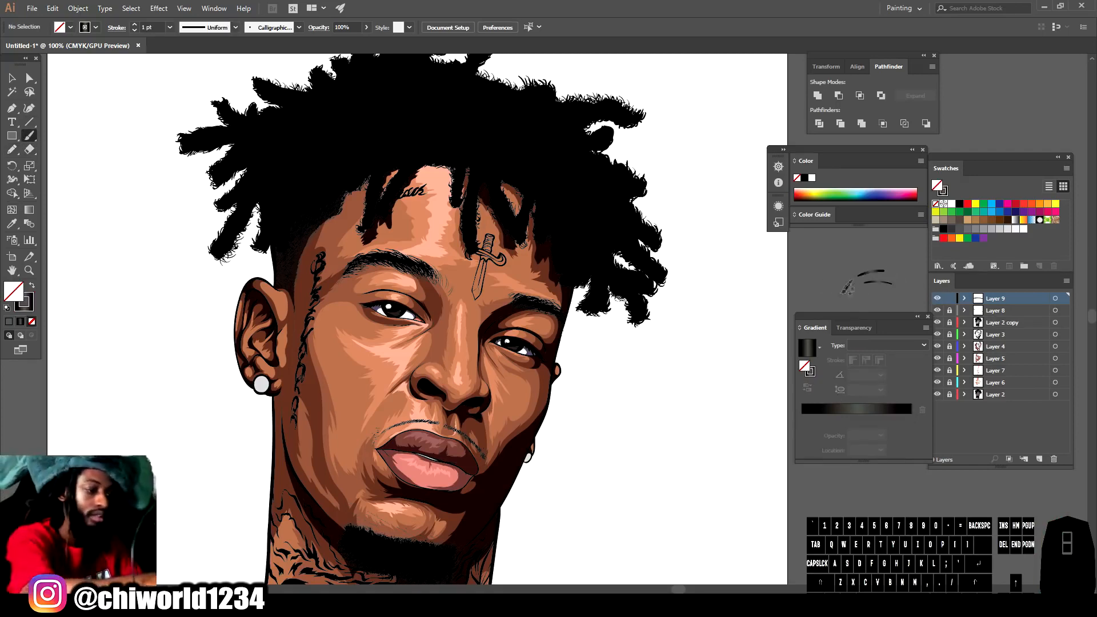
Set the stroke weight to 0.5 pt and paint short grey hair strokes across the black chin beard.
scroll(653, 465, "down", 1)
scroll(620, 461, "up", 4)
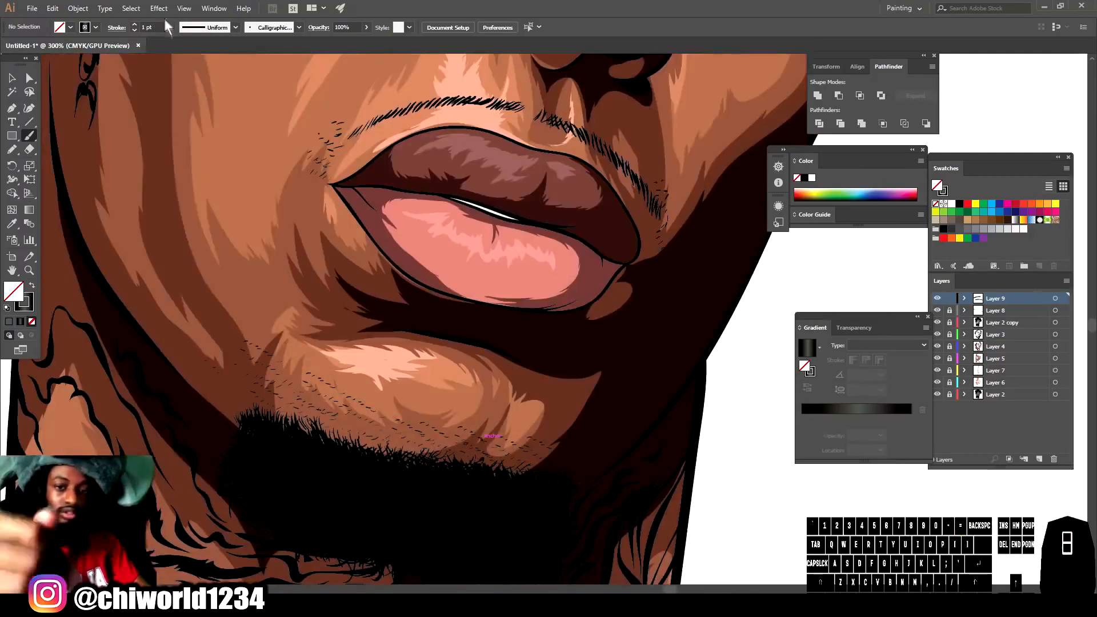
left_click(170, 27)
left_click(182, 53)
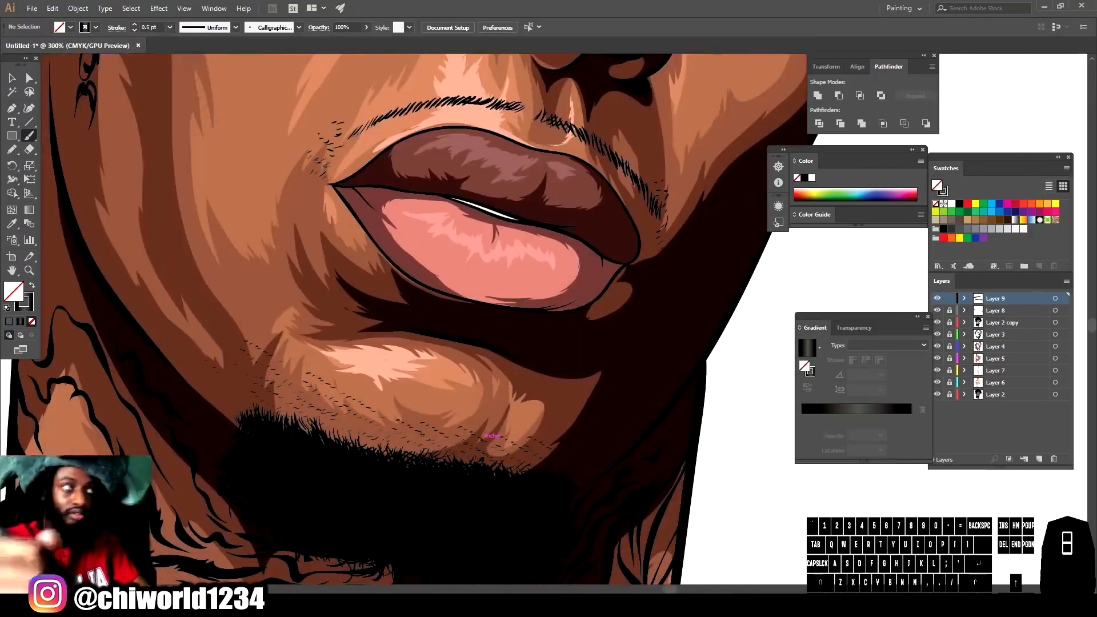
left_click_drag(464, 487, 451, 497)
left_click_drag(458, 521, 446, 539)
left_click_drag(445, 495, 435, 507)
left_click_drag(429, 499, 417, 521)
left_click_drag(404, 474, 397, 490)
left_click_drag(403, 508, 396, 532)
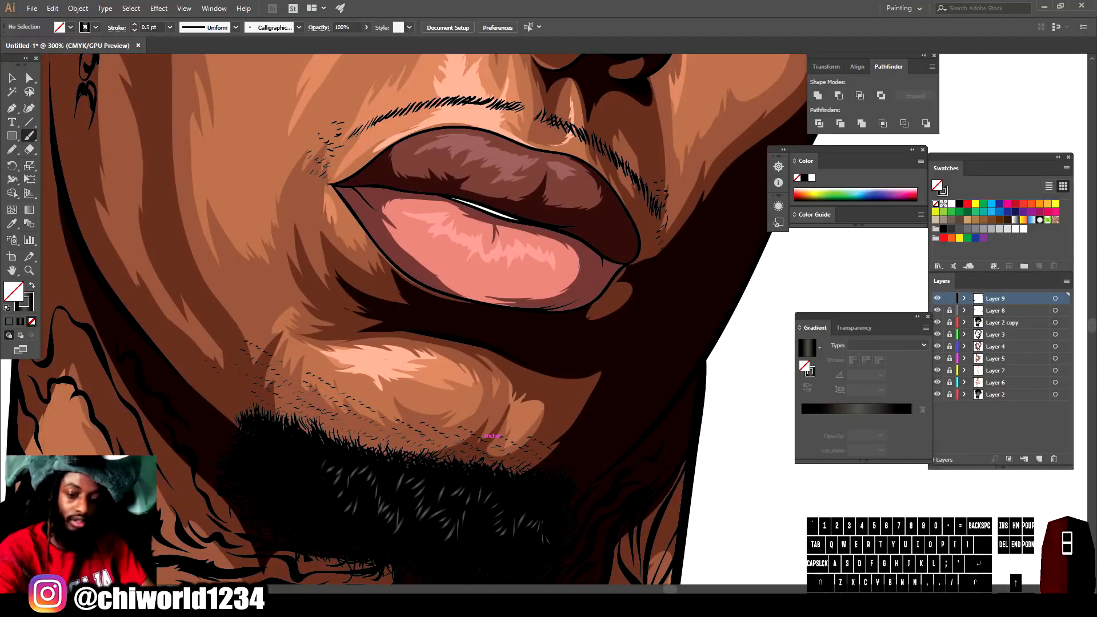
left_click_drag(253, 462, 248, 474)
left_click_drag(255, 447, 246, 466)
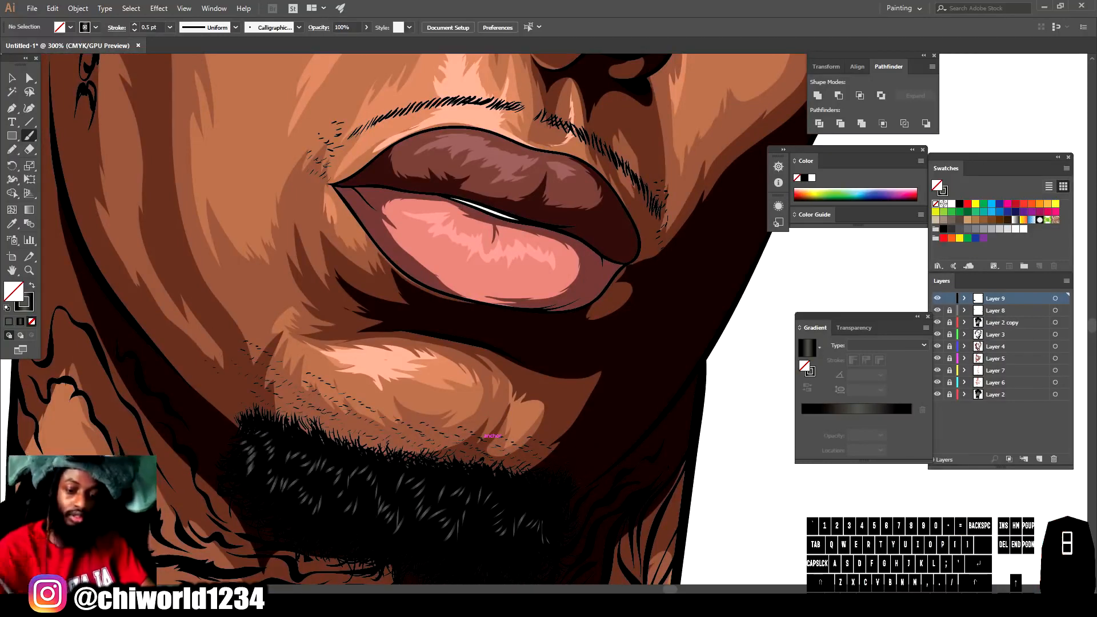
Add more fine grey hair strokes along the beard's upper edge and at both of its ends.
key("ctrl+minus")
key("ctrl+minus")
key("ctrl+minus")
key("ctrl+equal")
key("ctrl+equal")
key("ctrl+equal")
mouse_move(582, 447)
left_mouse_down()
mouse_move(527, 406)
mouse_move(505, 461)
left_mouse_up()
left_click_drag(496, 437, 496, 461)
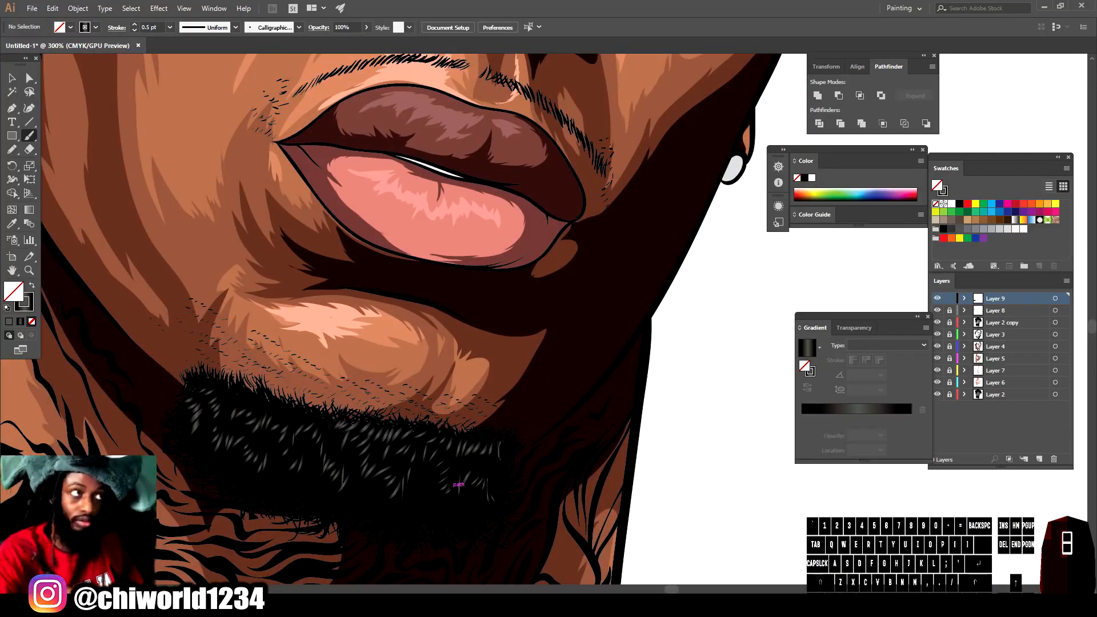
left_click_drag(274, 405, 265, 412)
left_click_drag(257, 396, 250, 409)
mouse_move(243, 389)
left_mouse_down()
mouse_move(233, 407)
mouse_move(210, 402)
left_mouse_up()
left_click_drag(501, 458, 491, 502)
left_click_drag(474, 503, 480, 519)
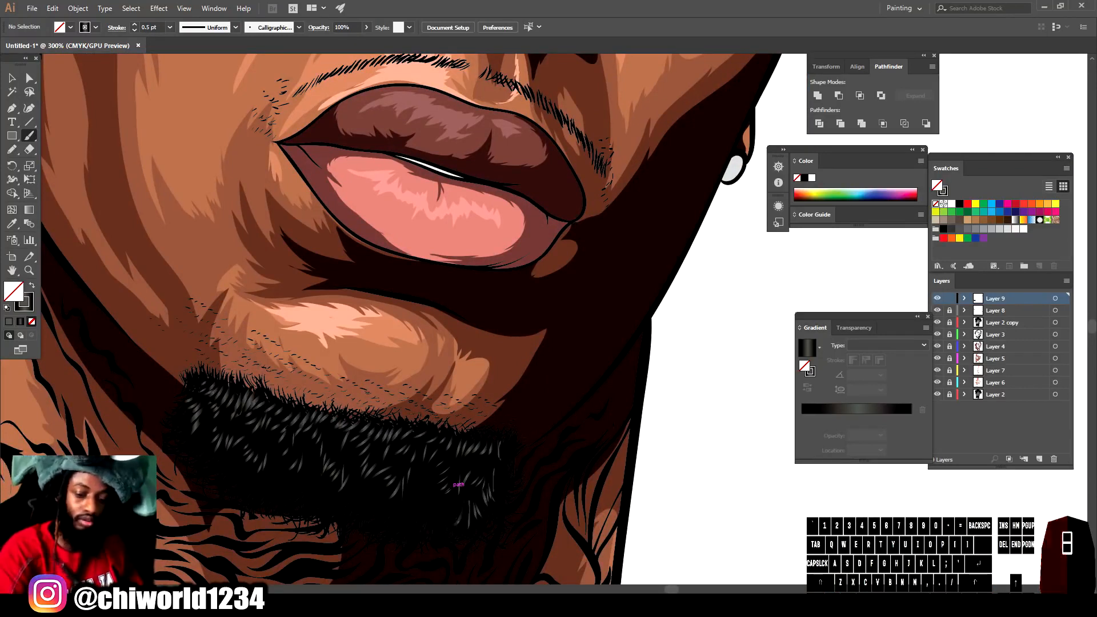
Fill the remaining gaps in the black chin beard with more short grey hair strokes.
left_click_drag(492, 462, 484, 479)
left_click_drag(432, 505, 424, 516)
left_click_drag(427, 485, 415, 506)
left_click_drag(424, 471, 412, 517)
left_click_drag(407, 503, 395, 518)
left_click_drag(391, 495, 379, 505)
left_click_drag(362, 481, 348, 493)
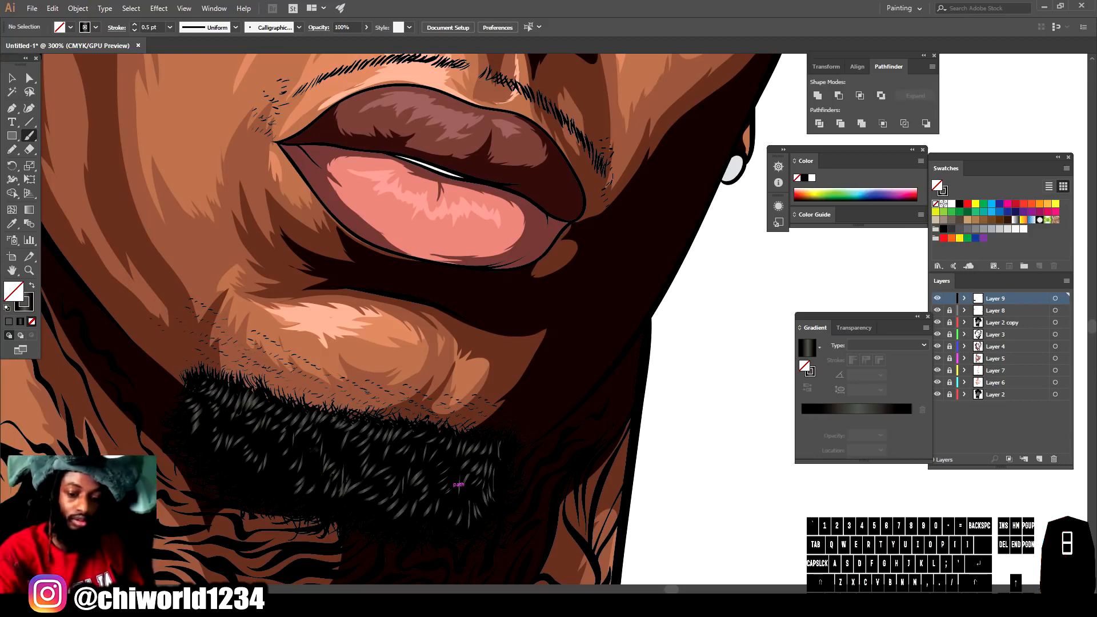
left_click_drag(241, 466, 224, 474)
left_click_drag(239, 413, 217, 424)
left_click_drag(345, 434, 338, 455)
left_click_drag(329, 441, 325, 454)
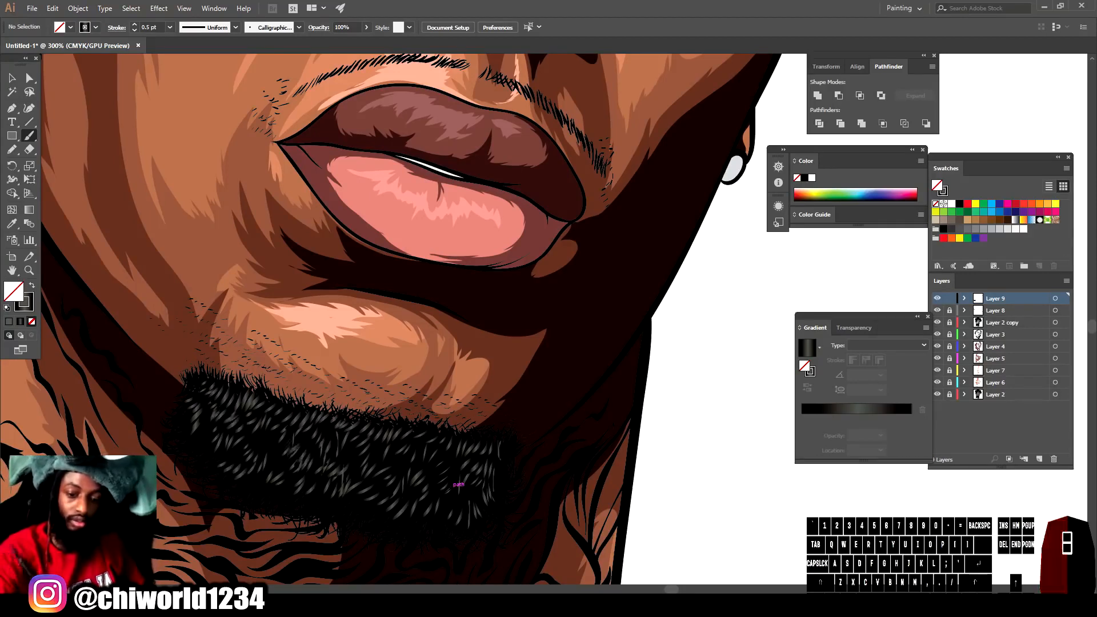
Paint fine grey hair strokes on the eyebrows and down the dreadlock that hangs to the dagger tattoo.
key("ctrl+minus")
key("ctrl+minus")
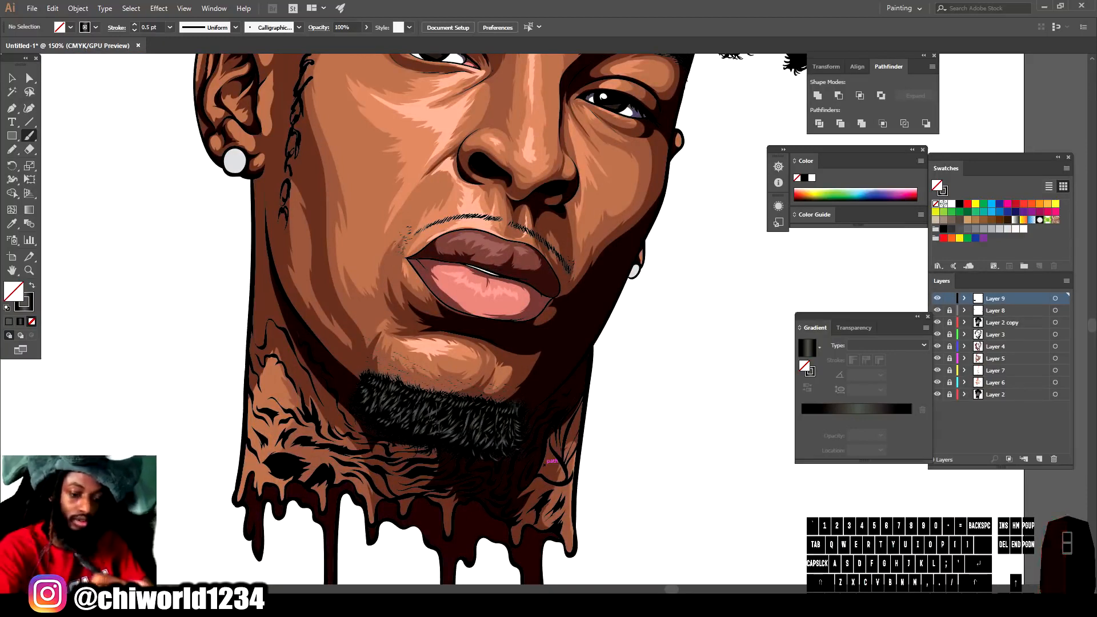
key("ctrl+minus")
key("ctrl+minus")
key("ctrl+equal")
key("ctrl+equal")
key("ctrl+equal")
scroll(639, 427, "up", 5)
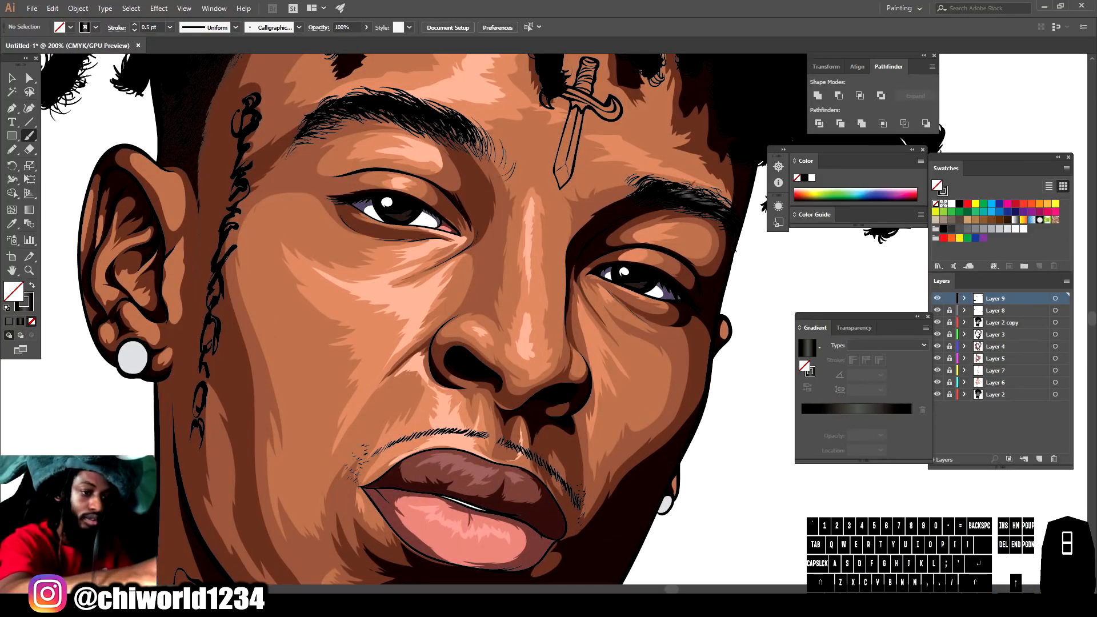
key("ctrl+minus")
key("ctrl+minus")
key("ctrl+minus")
key("ctrl+equal")
key("ctrl+equal")
key("ctrl+equal")
scroll(637, 409, "up", 5)
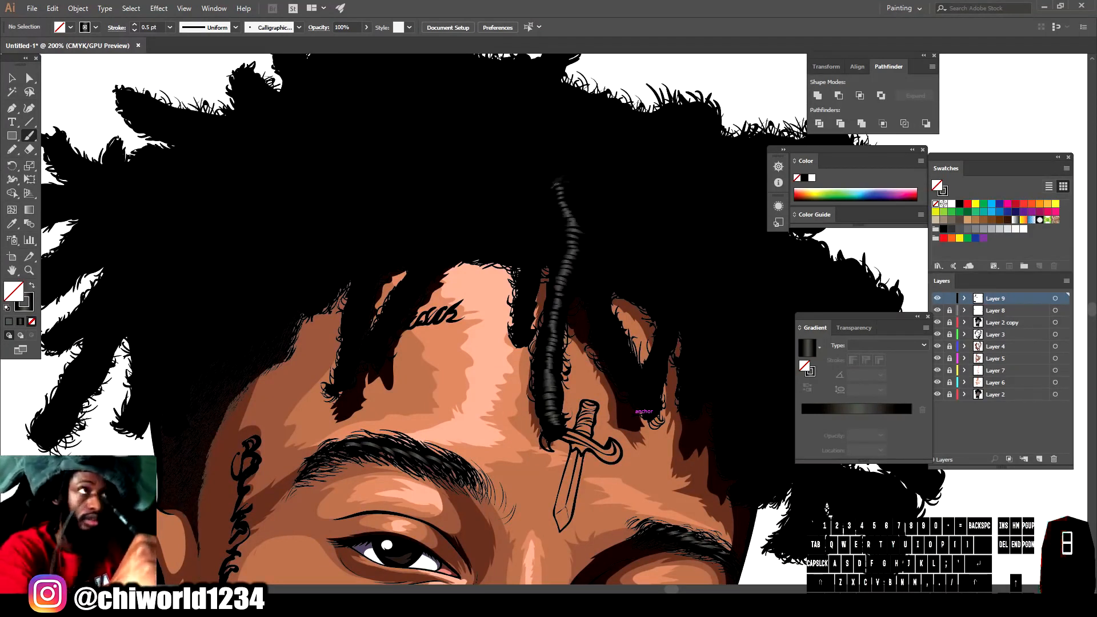
Paint short curved grey strokes along the dreadlocks hanging over the left half of the forehead and the temple.
key("ctrl+minus")
key("ctrl+minus")
key("ctrl+minus")
key("ctrl+equal")
key("ctrl+equal")
key("ctrl+equal")
key("ctrl+equal")
left_click_drag(489, 347, 489, 272)
left_click_drag(502, 233, 493, 155)
mouse_move(256, 354)
left_mouse_down()
mouse_move(292, 329)
mouse_move(330, 276)
mouse_move(337, 231)
mouse_move(414, 150)
left_mouse_up()
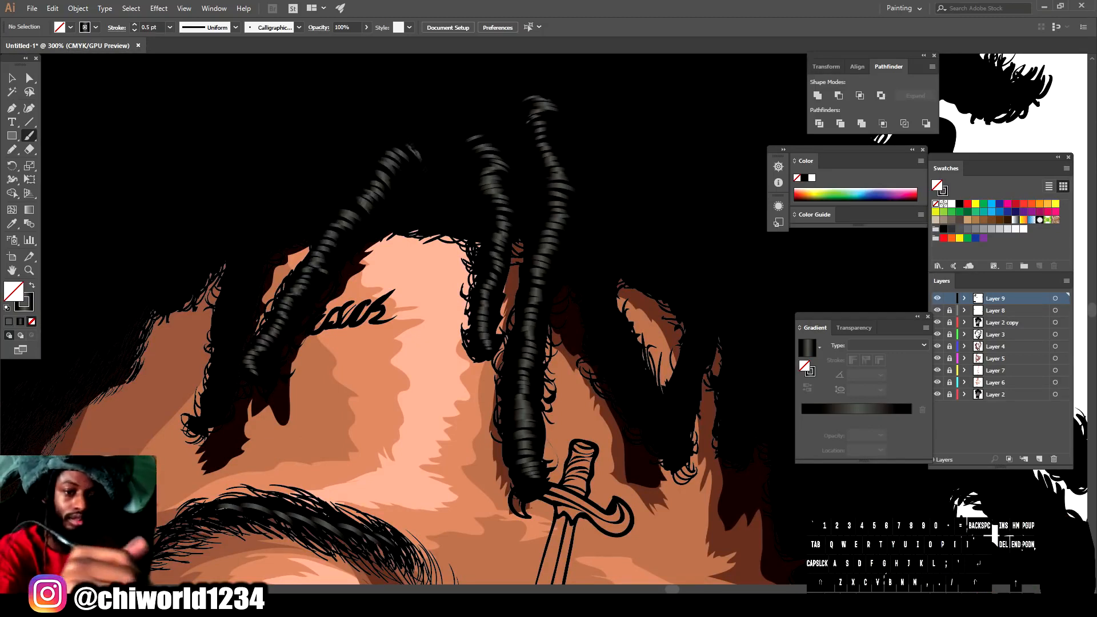
mouse_move(218, 386)
left_mouse_down()
mouse_move(245, 223)
mouse_move(271, 193)
mouse_move(323, 188)
mouse_move(337, 170)
left_mouse_up()
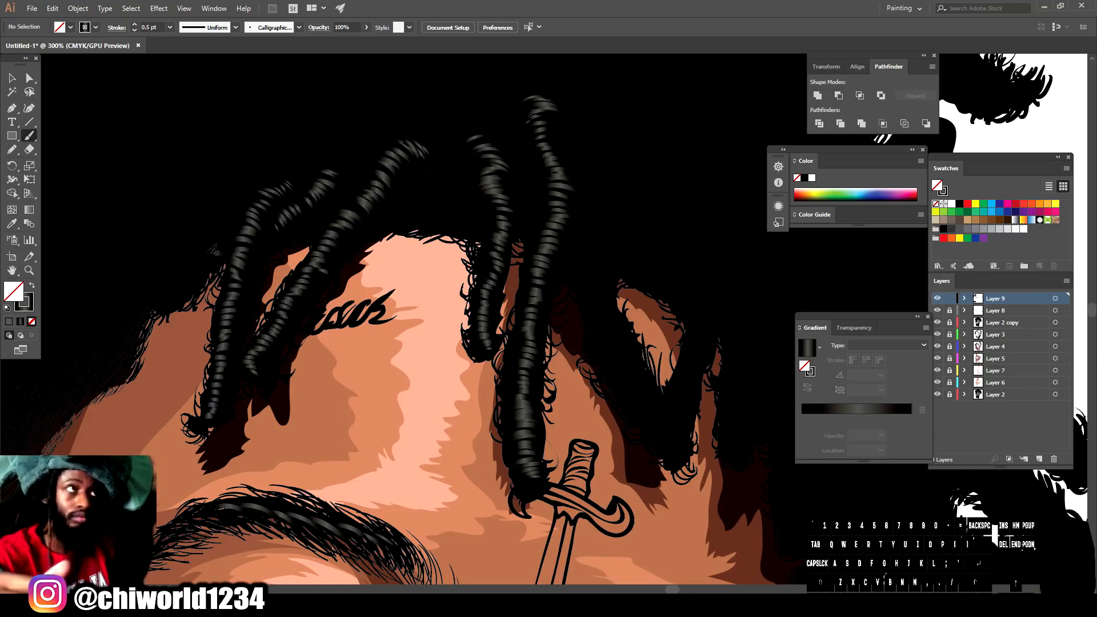
left_click_drag(209, 243, 162, 300)
Paint curved grey strokes up the dreadlock just right of the dagger tattoo, from its tip to its root.
key("ctrl+minus")
key("ctrl+minus")
key("ctrl+minus")
key("ctrl+minus")
key("ctrl+minus")
key("ctrl+equal")
key("ctrl+equal")
key("ctrl+equal")
key("ctrl+equal")
key("ctrl+equal")
scroll(718, 411, "up", 2)
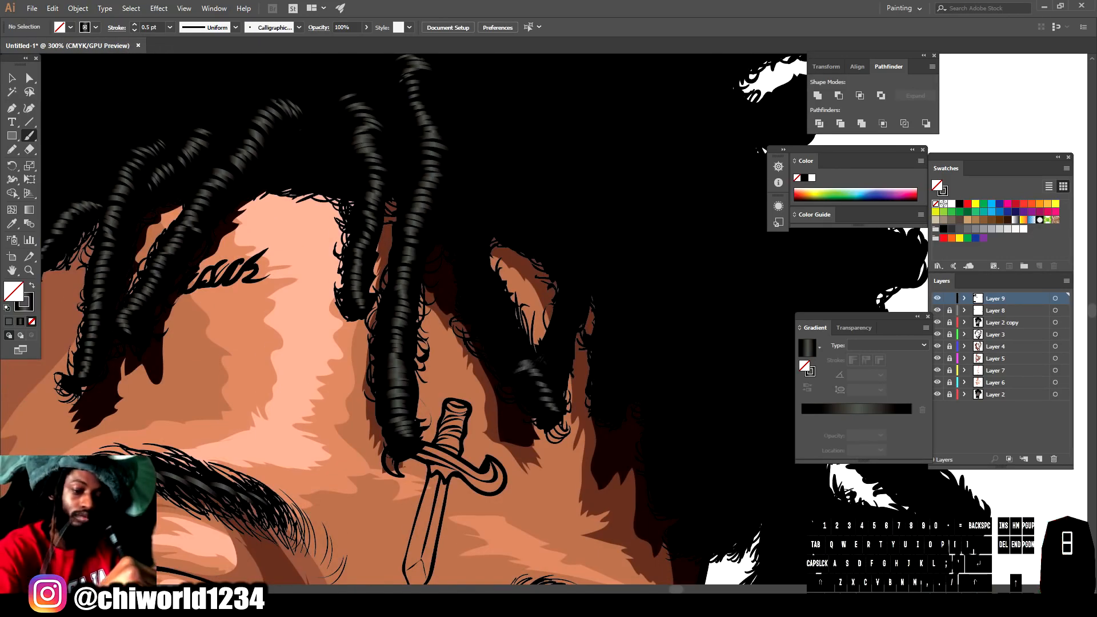
left_click_drag(510, 338, 492, 302)
mouse_move(476, 252)
left_mouse_down()
mouse_move(479, 188)
mouse_move(459, 169)
left_mouse_up()
Highlight the next dreadlock to the right, which bends over the forehead, with curved grey strokes.
key("ctrl+minus")
key("ctrl+minus")
key("ctrl+equal")
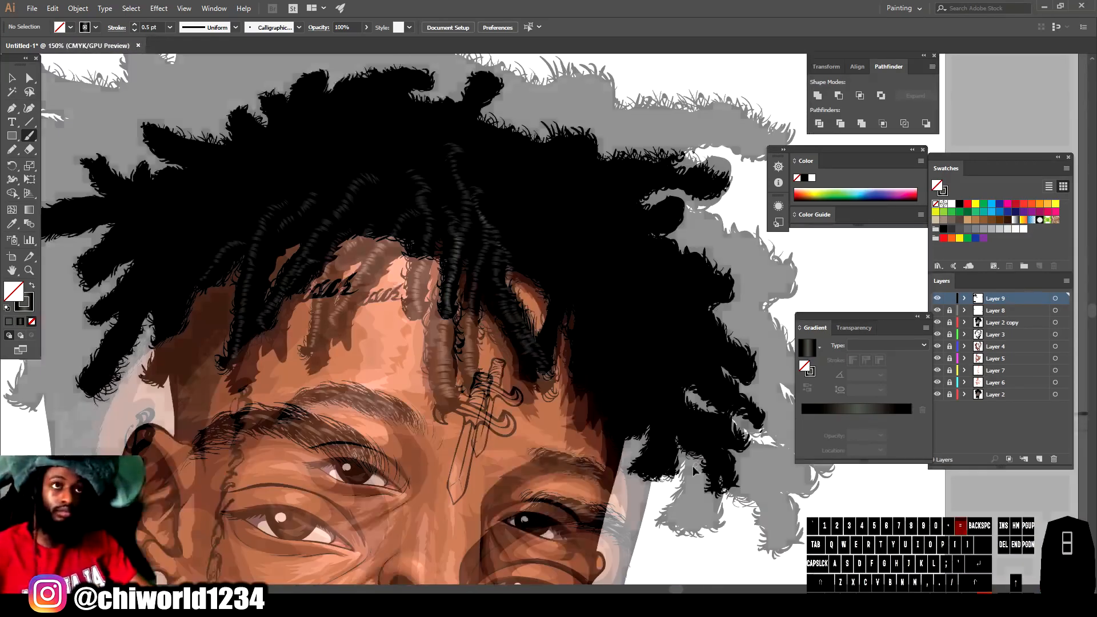
left_click_drag(561, 285, 490, 165)
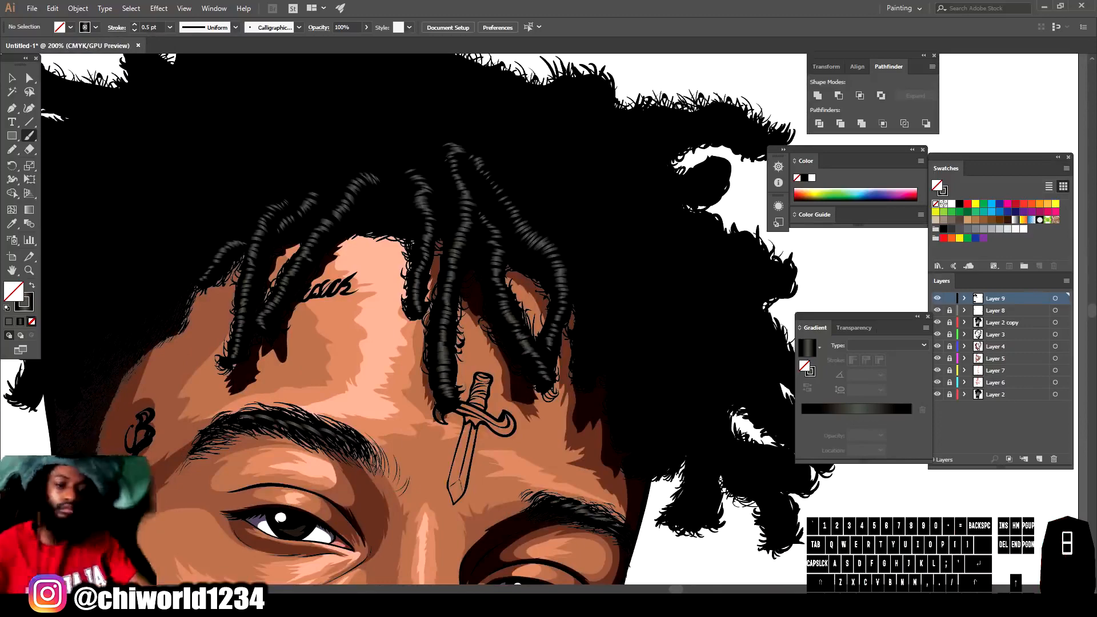
Paint grey strokes up the short dreadlock over the right edge of the forehead.
key("ctrl+minus")
key("ctrl+minus")
key("ctrl+minus")
key("ctrl+minus")
key("ctrl+equal")
key("ctrl+equal")
key("ctrl+equal")
key("ctrl+equal")
left_click_drag(684, 466, 582, 432)
key("ctrl+equal")
left_click_drag(457, 360, 465, 215)
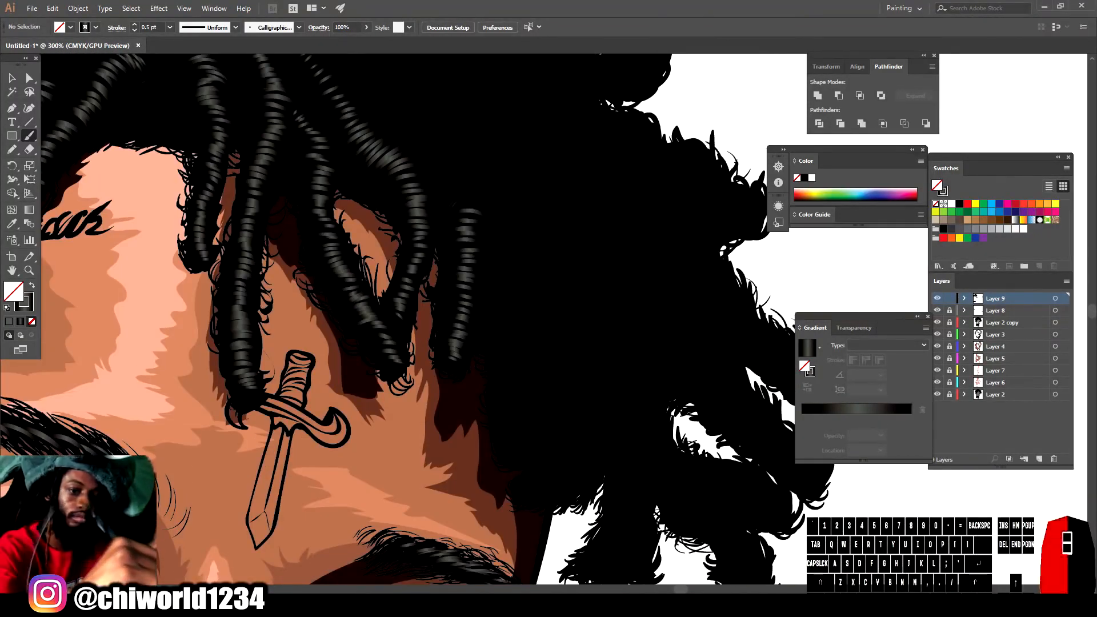
Add grey strokes to the dreadlock over the right temple and a long diagonal lock in the upper right hair.
key("ctrl+minus")
key("ctrl+minus")
key("ctrl+minus")
key("ctrl+minus")
key("ctrl+minus")
key("ctrl+equal")
key("ctrl+equal")
key("ctrl+equal")
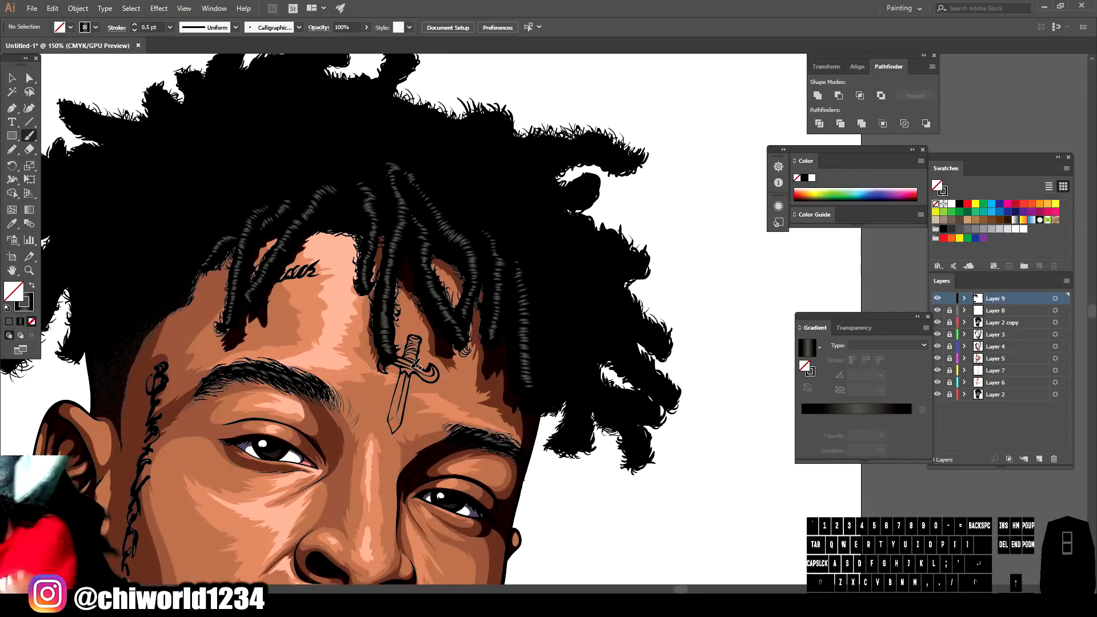
mouse_move(563, 227)
left_mouse_down()
mouse_move(478, 131)
mouse_move(451, 134)
left_mouse_up()
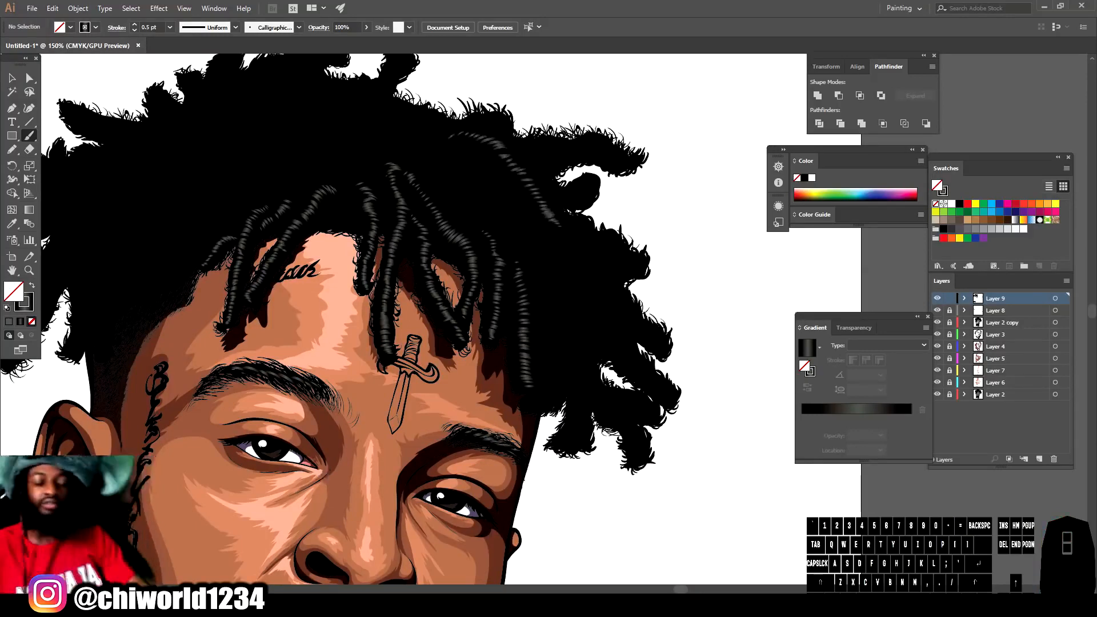
Paint grey strokes along further long dreadlocks running through the right side of the hair.
key("ctrl+minus")
key("ctrl+minus")
key("ctrl+equal")
key("ctrl+equal")
key("ctrl+equal")
mouse_move(626, 288)
left_mouse_down()
mouse_move(553, 204)
mouse_move(551, 235)
left_mouse_up()
mouse_move(543, 221)
left_mouse_down()
mouse_move(517, 177)
mouse_move(502, 189)
mouse_move(525, 205)
left_mouse_up()
mouse_move(497, 197)
left_mouse_down()
mouse_move(516, 210)
mouse_move(509, 183)
left_mouse_up()
left_click_drag(497, 172, 510, 160)
mouse_move(493, 148)
left_mouse_down()
mouse_move(507, 142)
mouse_move(493, 123)
left_mouse_up()
left_click_drag(465, 118, 472, 105)
left_click_drag(442, 110, 464, 90)
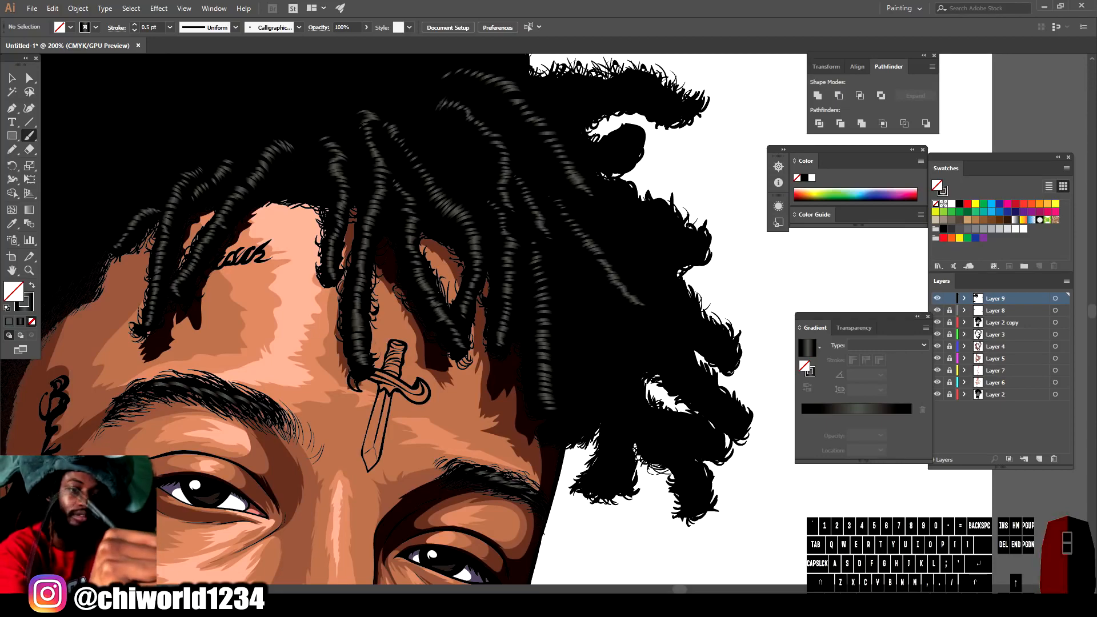
Paint grey strokes along the dreadlocks at the top centre of the hair, including the upright tuft.
key("ctrl+minus")
key("ctrl+minus")
key("ctrl+minus")
key("ctrl+minus")
key("ctrl+equal")
scroll(634, 557, "left", 2)
key("ctrl+minus")
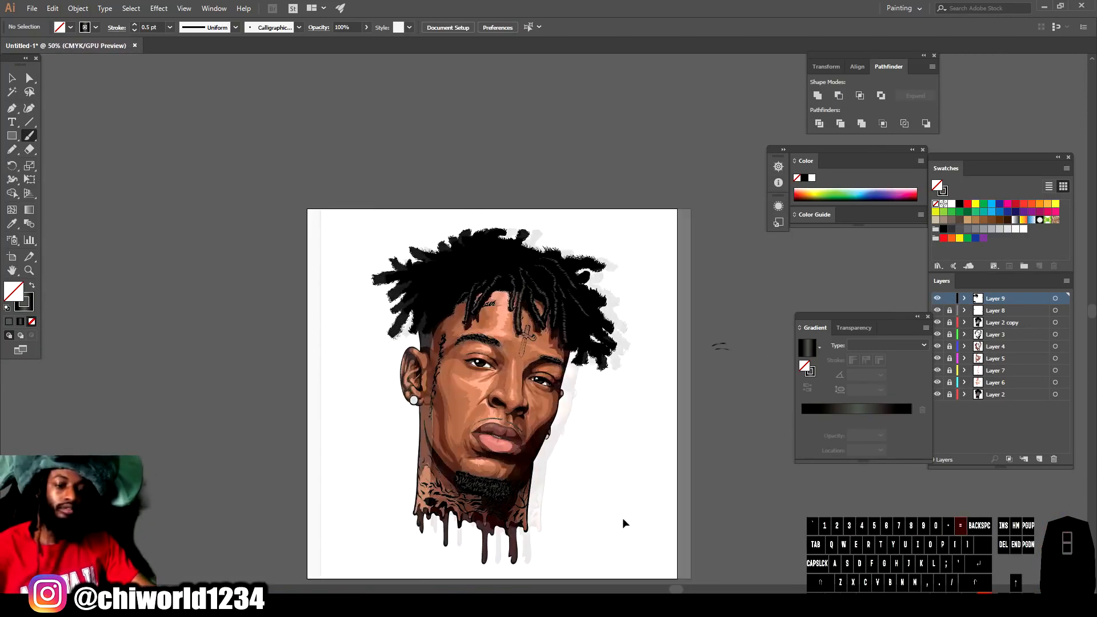
key("ctrl+equal")
key("ctrl+equal")
key("ctrl+equal")
scroll(624, 520, "left", 3)
scroll(623, 519, "up", 3)
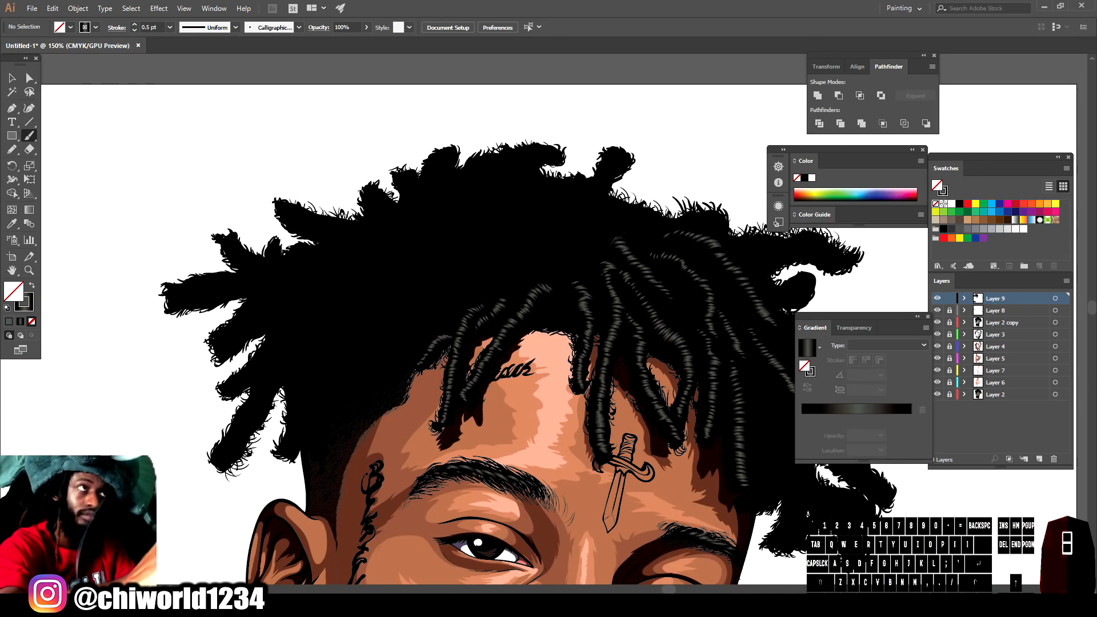
left_click_drag(565, 290, 565, 245)
left_click_drag(557, 206, 521, 181)
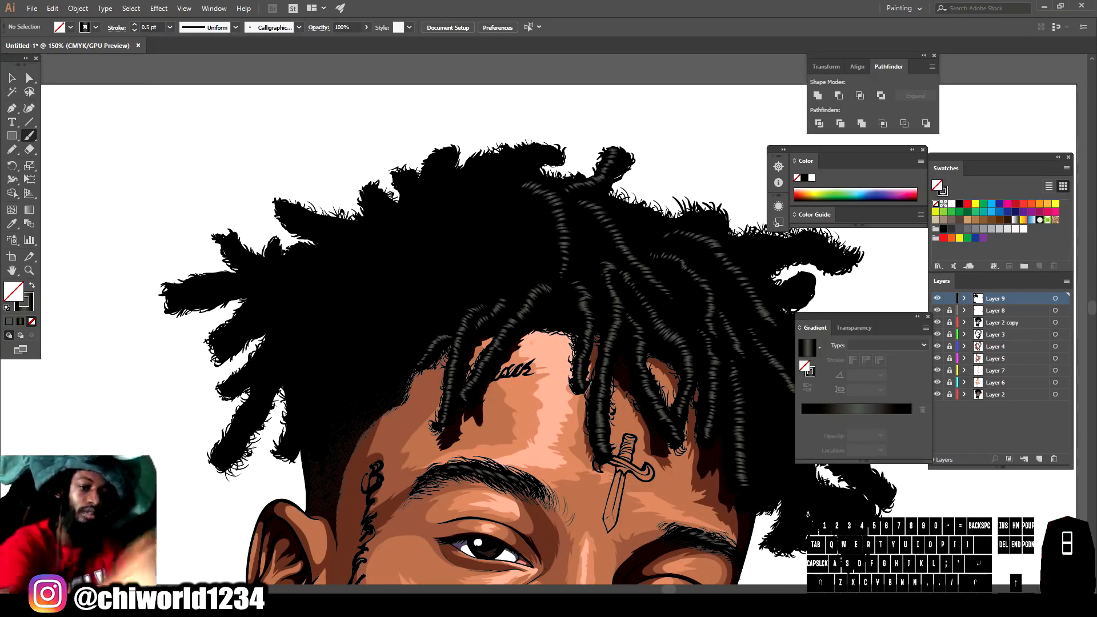
Paint grey strokes along the dreadlock above the left ear and the locks rising toward the hair's upper left.
key("ctrl+minus")
key("ctrl+minus")
key("ctrl+minus")
key("ctrl+equal")
key("ctrl+equal")
key("ctrl+equal")
left_click_drag(594, 523, 649, 440)
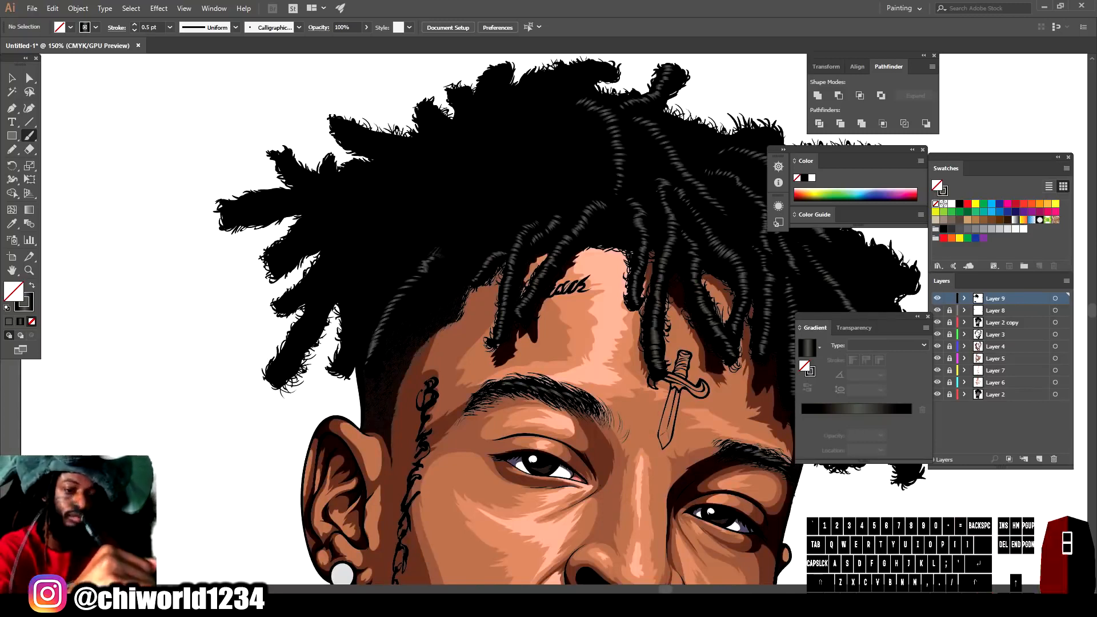
mouse_move(473, 244)
left_mouse_down()
mouse_move(485, 215)
mouse_move(475, 205)
mouse_move(497, 220)
mouse_move(515, 170)
left_mouse_up()
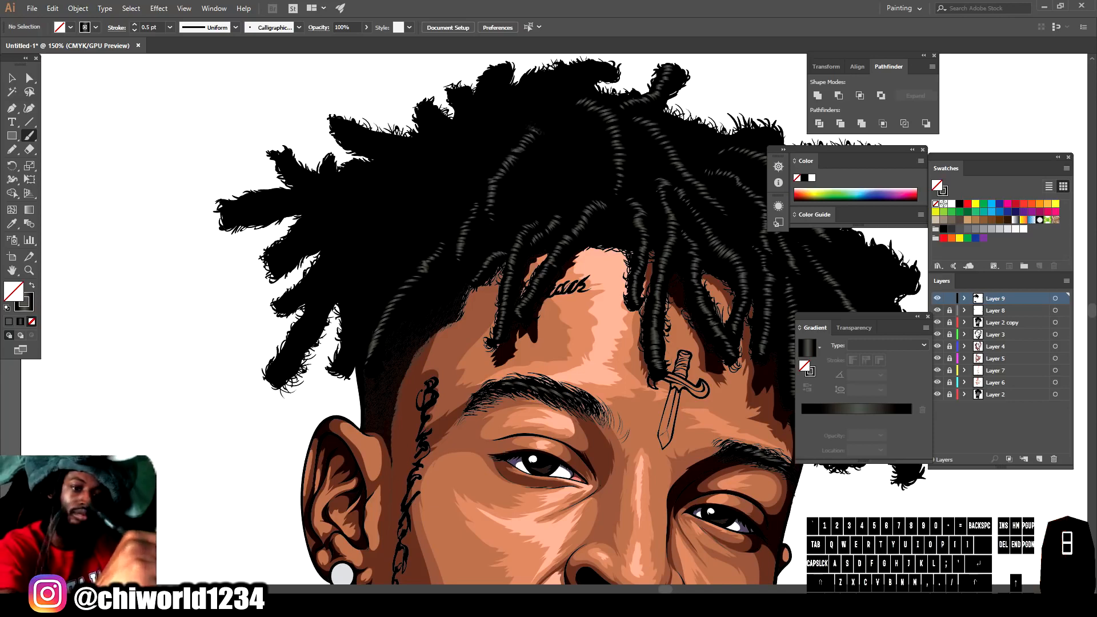
Add grey strokes to the outer left dreadlock and to the locks filling the left and centre of the hair.
left_click_drag(357, 329, 359, 320)
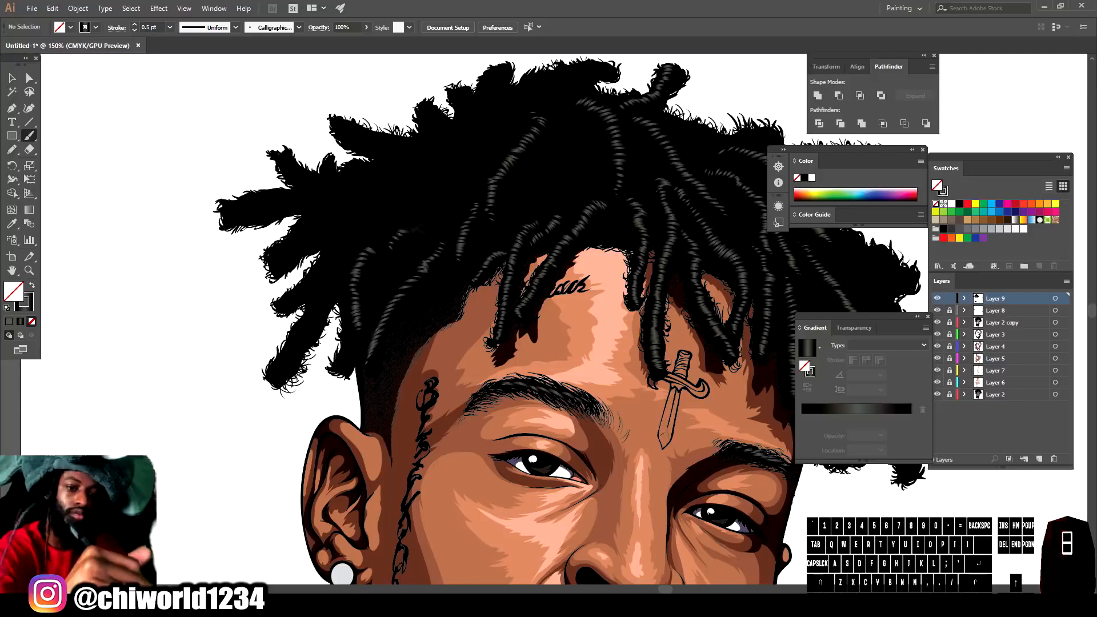
left_click_drag(403, 205, 426, 188)
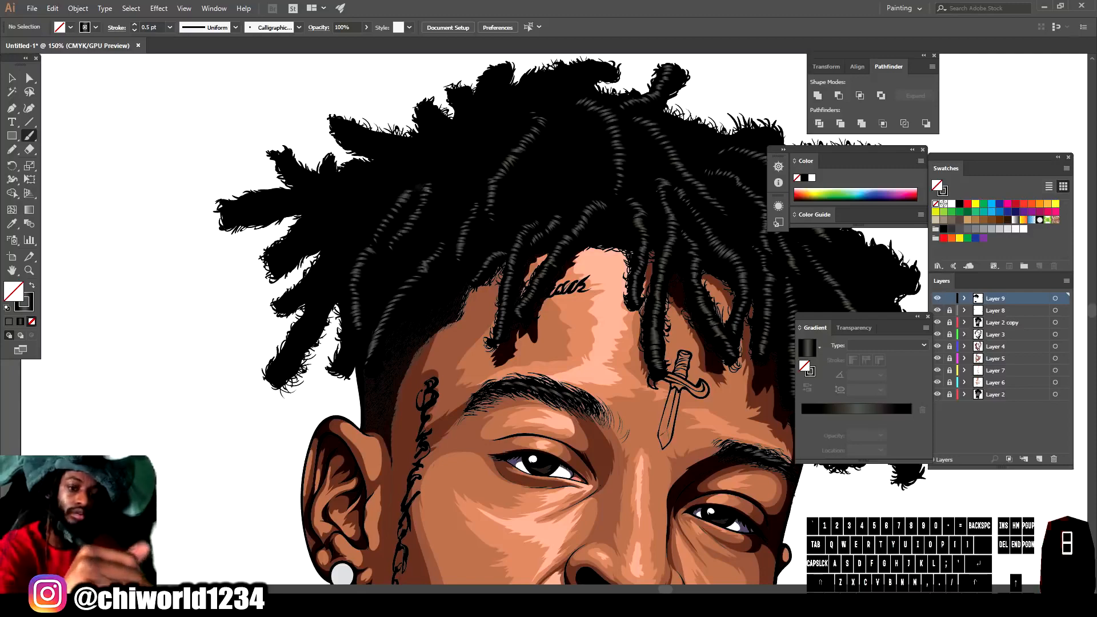
key("ctrl+minus")
key("ctrl+equal")
key("ctrl+equal")
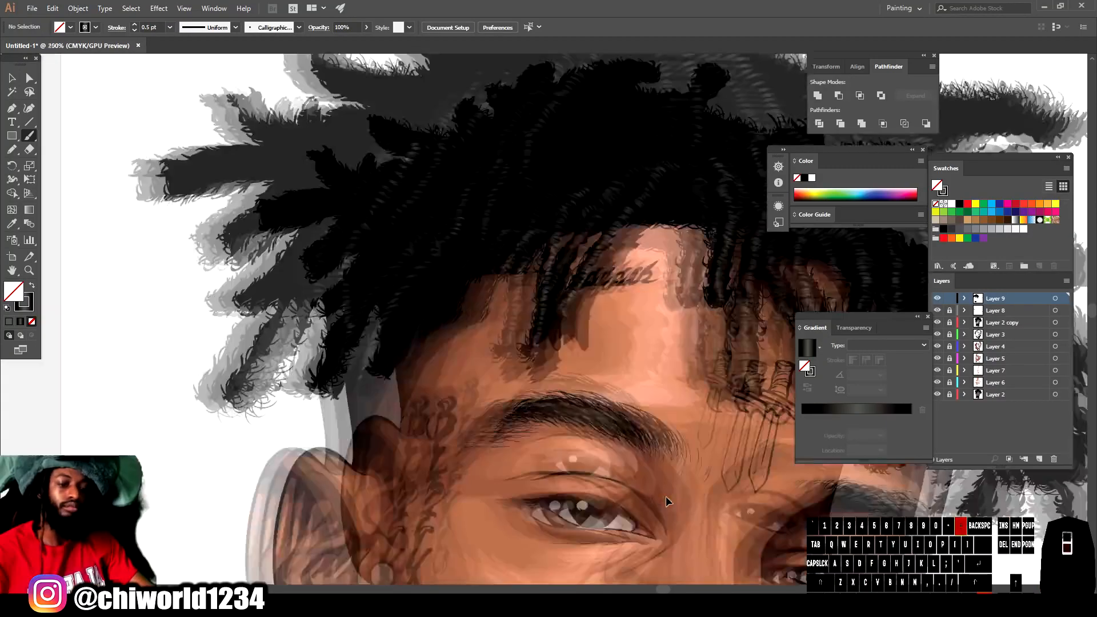
mouse_move(481, 312)
left_mouse_down()
mouse_move(557, 232)
mouse_move(529, 227)
mouse_move(582, 218)
mouse_move(534, 233)
left_mouse_up()
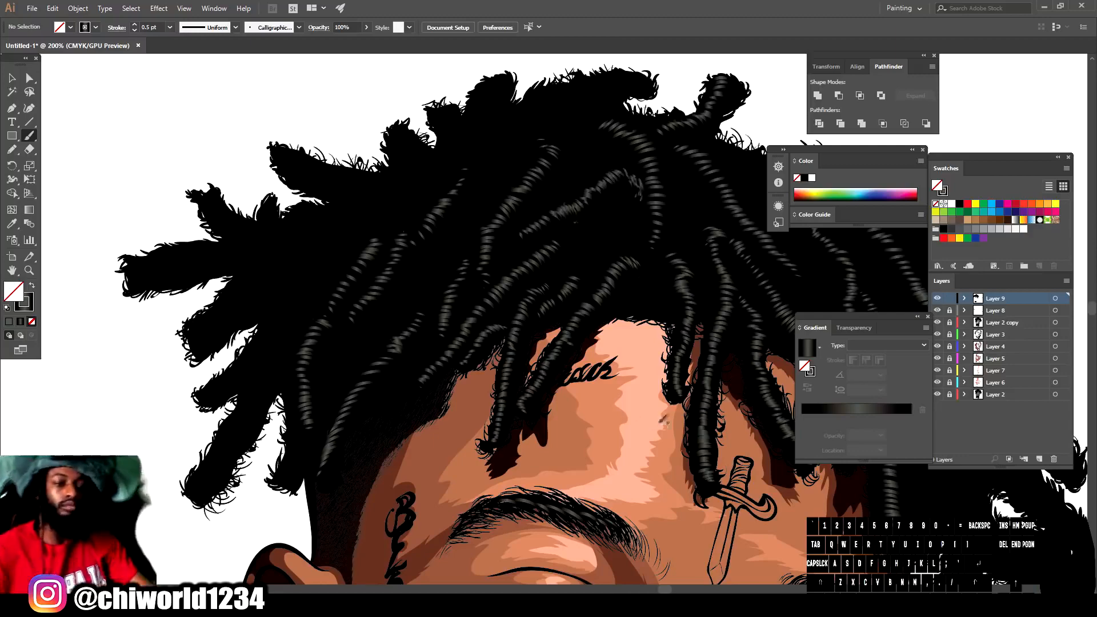
Paint grey strokes along the lower right dreadlocks beside the temple, including the lock hanging at the hair's bottom edge.
key("ctrl+minus")
key("ctrl+minus")
key("ctrl+minus")
key("ctrl+minus")
key("ctrl+equal")
key("ctrl+equal")
key("ctrl+equal")
key("ctrl+equal")
scroll(506, 395, "down", 2)
mouse_move(503, 397)
left_mouse_down()
mouse_move(529, 334)
mouse_move(498, 284)
left_mouse_up()
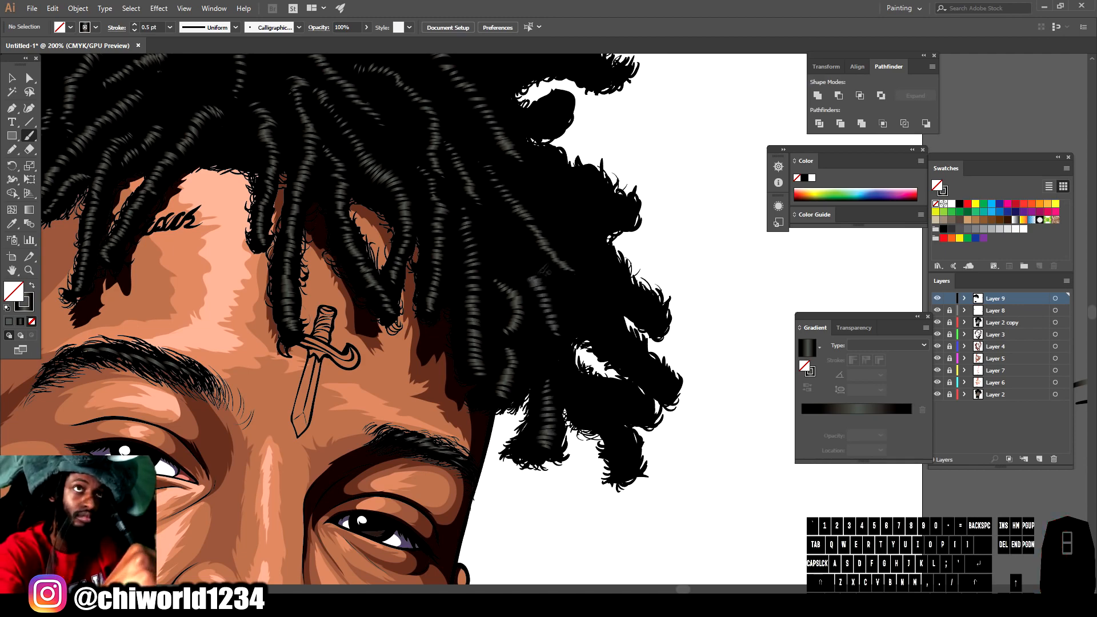
Check the hair highlights against the whole portrait.
key("ctrl+minus")
key("ctrl+minus")
key("ctrl+minus")
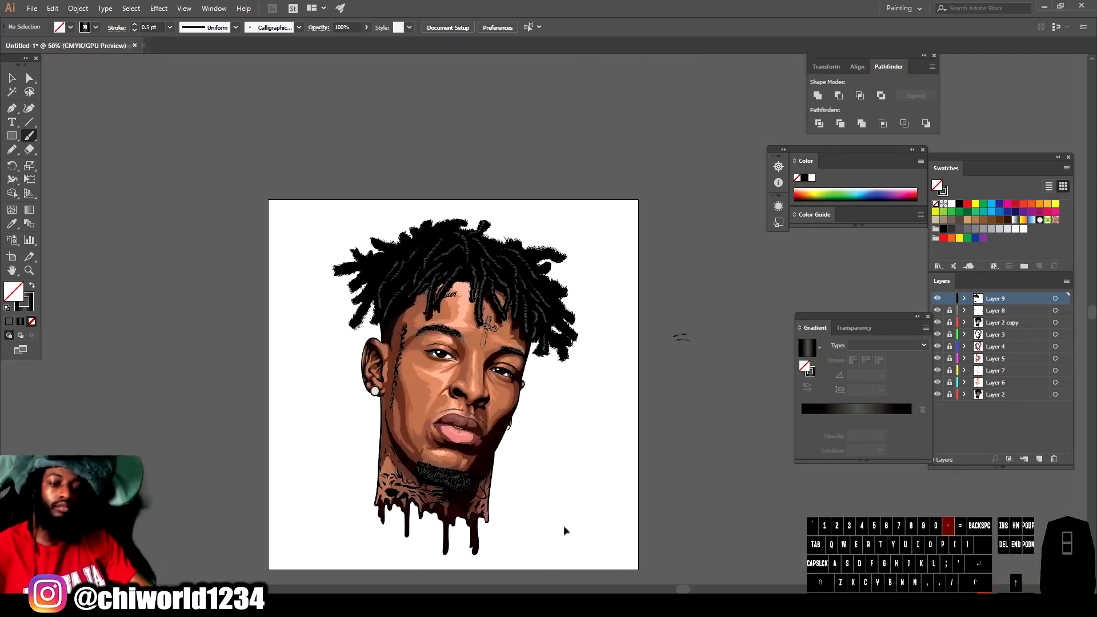
key("ctrl+equal")
key("ctrl+equal")
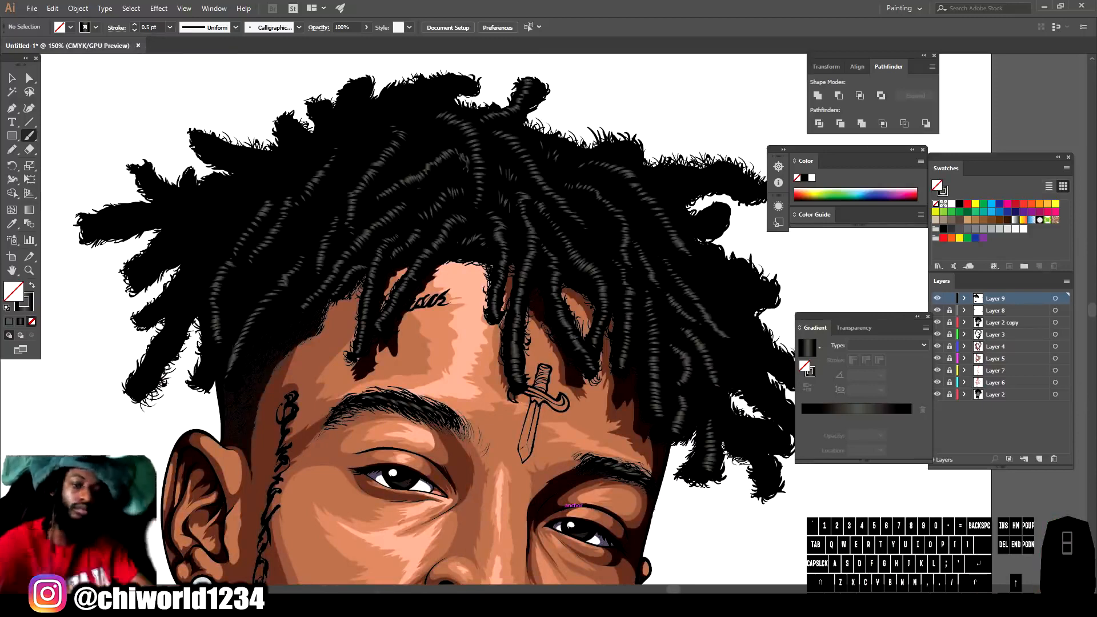
key("ctrl+minus")
key("ctrl+minus")
key("ctrl+minus")
Paint curved grey strokes along the outer dreadlocks at the lower right of the hair.
left_click_drag(635, 527, 576, 512)
key("ctrl+equal")
key("ctrl+equal")
key("ctrl+equal")
key("ctrl+equal")
left_click_drag(497, 467, 509, 462)
mouse_move(494, 455)
left_mouse_down()
mouse_move(508, 445)
mouse_move(501, 435)
left_mouse_up()
left_click_drag(493, 407, 506, 394)
mouse_move(459, 409)
left_mouse_down()
mouse_move(448, 386)
mouse_move(546, 382)
left_mouse_up()
mouse_move(504, 371)
left_mouse_down()
mouse_move(519, 360)
mouse_move(503, 347)
left_mouse_up()
mouse_move(476, 335)
left_mouse_down()
mouse_move(485, 323)
mouse_move(472, 307)
left_mouse_up()
Continue the grey strokes up the outer right dreadlocks and undo the last strokes on the small round lock.
left_click_drag(440, 307, 451, 296)
left_click_drag(513, 317, 525, 309)
mouse_move(494, 303)
left_mouse_down()
mouse_move(506, 295)
mouse_move(498, 281)
left_mouse_up()
mouse_move(463, 280)
left_mouse_down()
mouse_move(481, 267)
mouse_move(462, 253)
left_mouse_up()
mouse_move(421, 230)
left_mouse_down()
mouse_move(437, 216)
mouse_move(501, 208)
left_mouse_up()
mouse_move(461, 215)
left_mouse_down()
mouse_move(483, 204)
mouse_move(470, 192)
left_mouse_up()
left_click_drag(439, 191, 452, 177)
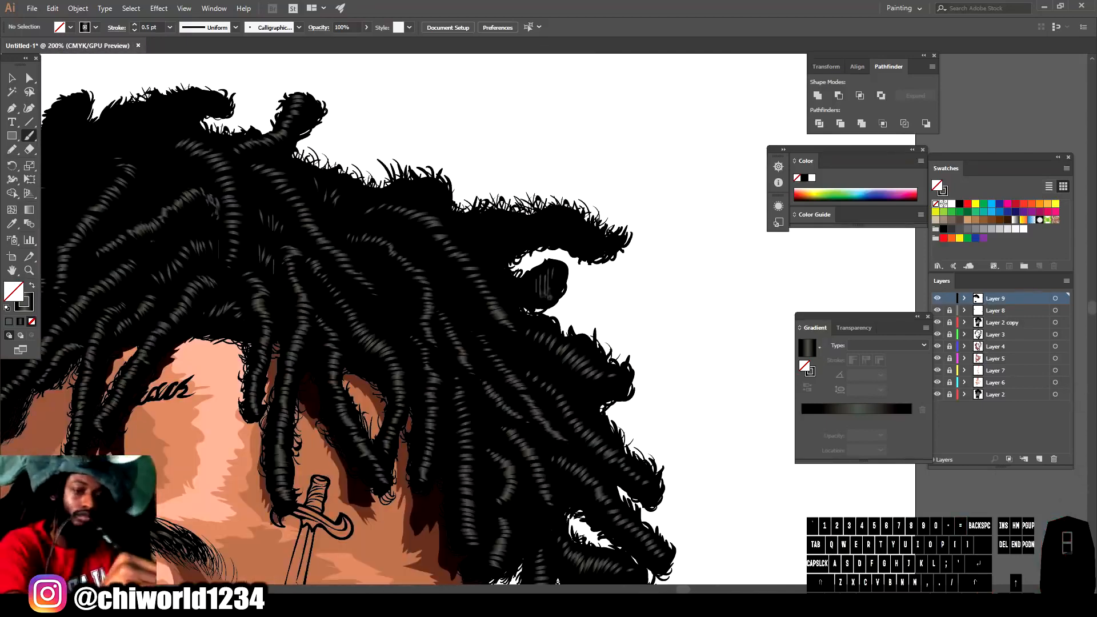
key("ctrl+z")
key("ctrl+z")
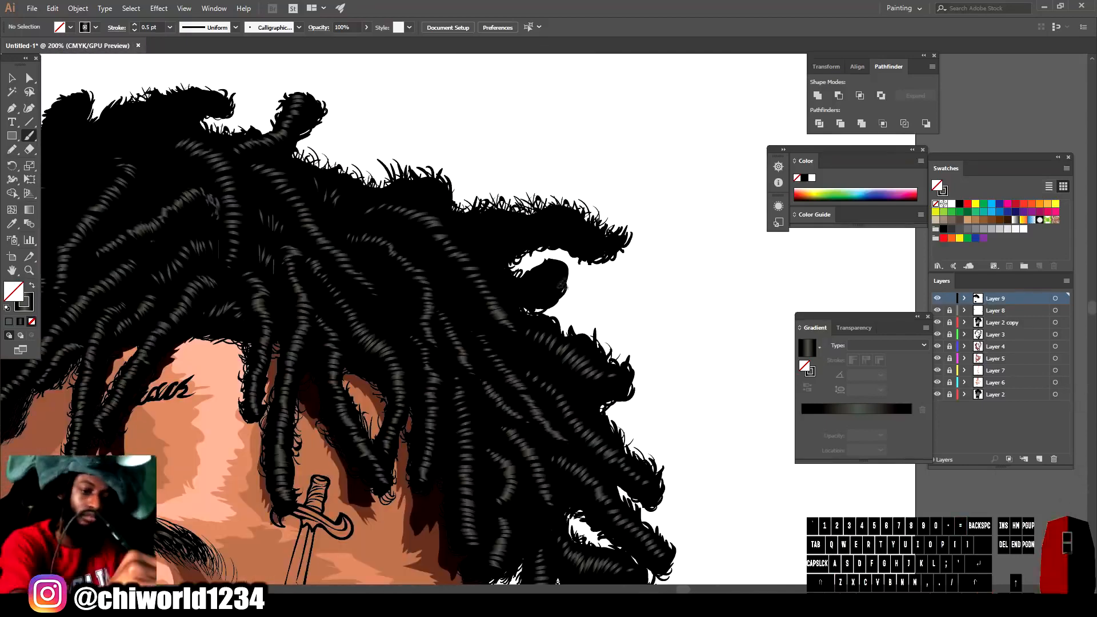
left_click_drag(526, 281, 527, 301)
key("ctrl+z")
key("ctrl+z")
key("ctrl+z")
key("ctrl+z")
key("ctrl+z")
key("ctrl+z")
key("ctrl+z")
Paint grey strokes across the small round lock and the long outward lock above it on the hair's right side.
mouse_move(517, 283)
left_mouse_down()
mouse_move(519, 302)
mouse_move(535, 292)
left_mouse_up()
mouse_move(517, 276)
left_mouse_down()
mouse_move(515, 291)
mouse_move(500, 286)
left_mouse_up()
left_click_drag(562, 257, 546, 278)
left_click_drag(599, 226, 572, 233)
left_click_drag(555, 212, 545, 227)
key("ctrl+z")
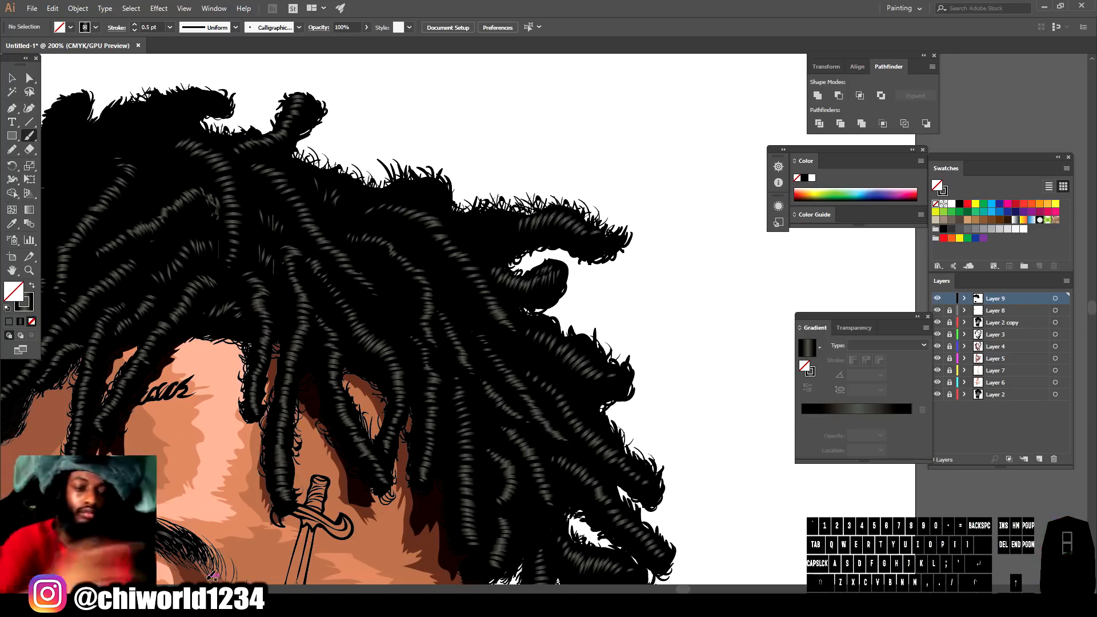
Paint grey strokes across the short upper right lock where the long outward lock begins.
key("ctrl+minus")
key("ctrl+minus")
key("ctrl+minus")
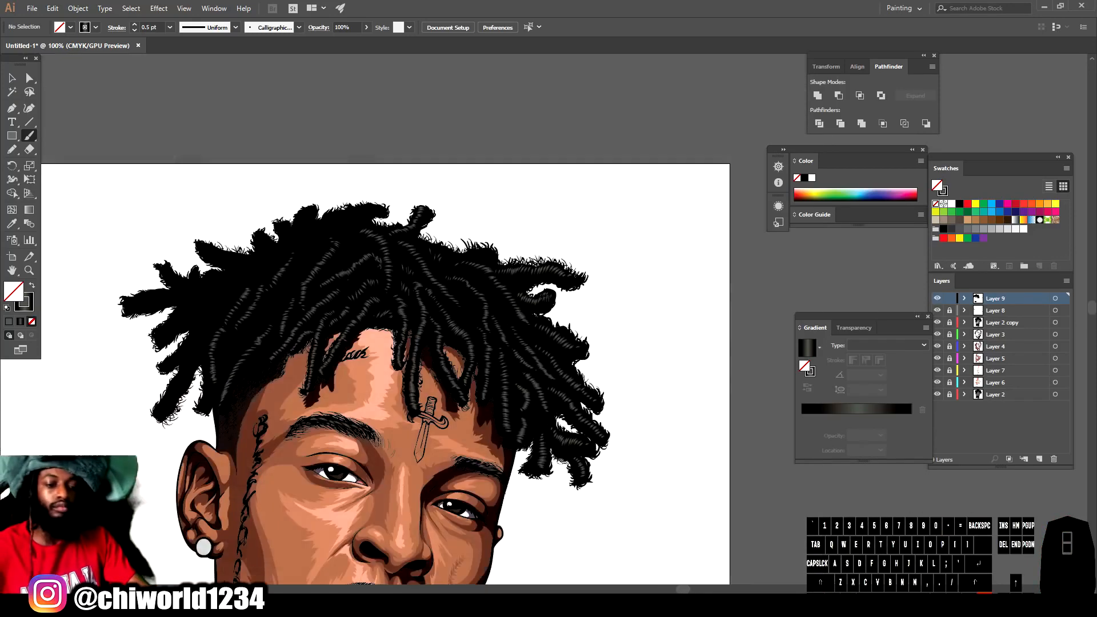
key("ctrl+plus")
key("ctrl+plus")
key("ctrl+plus")
scroll(549, 320, "left", 3)
left_click_drag(610, 184, 604, 202)
left_click_drag(598, 180, 579, 198)
left_click_drag(576, 184, 569, 199)
left_click_drag(566, 188, 549, 201)
Paint grey strokes along the curved lock at the top of the hair, undoing one misplaced stroke.
left_click_drag(378, 95, 375, 106)
left_click_drag(370, 95, 360, 111)
mouse_move(355, 97)
left_mouse_down()
mouse_move(354, 114)
mouse_move(311, 125)
left_mouse_up()
key("ctrl+z")
left_click_drag(310, 111, 318, 122)
left_click_drag(318, 108, 325, 119)
left_click_drag(325, 106, 332, 117)
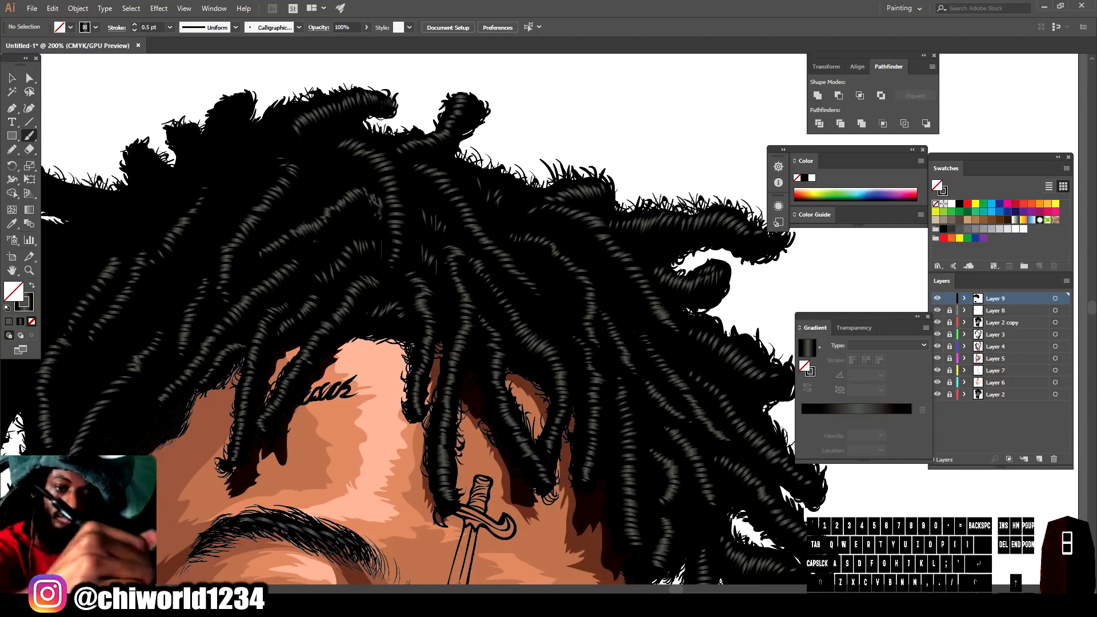
Paint a row of grey strokes up the short upright lock at the top left of the hair.
left_click_drag(215, 160, 227, 161)
left_click_drag(215, 151, 229, 152)
left_click_drag(217, 141, 231, 142)
left_click_drag(218, 131, 237, 122)
left_click_drag(225, 112, 238, 113)
left_click_drag(228, 104, 240, 106)
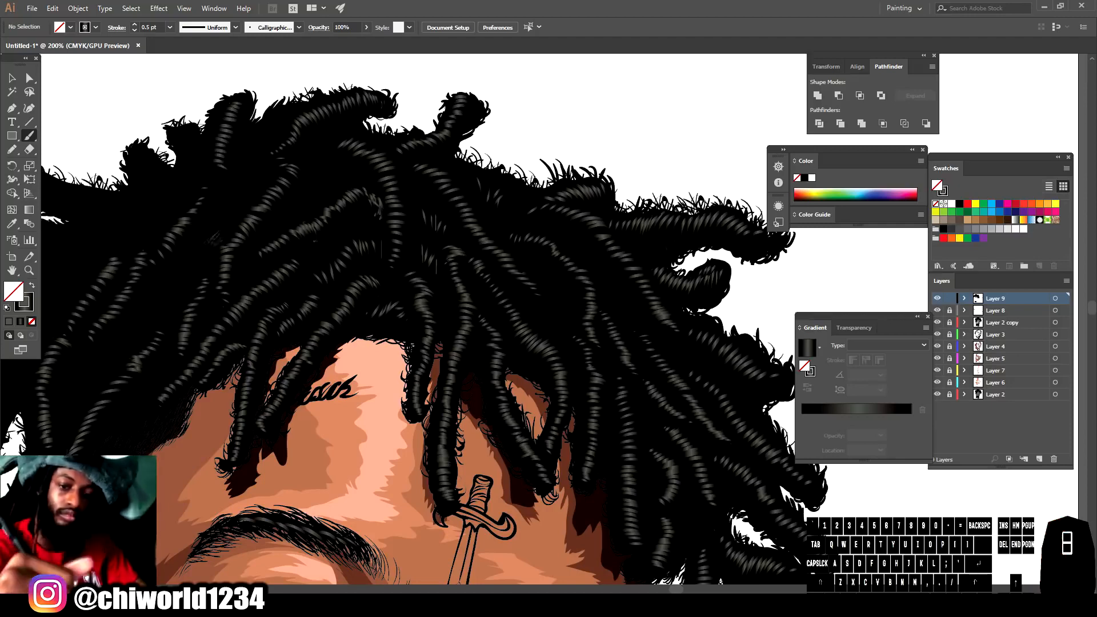
Fill the dark gap among the central upper dreadlocks with a short row of grey strokes.
left_click_drag(319, 188, 331, 191)
left_click_drag(320, 179, 333, 182)
left_click_drag(318, 170, 332, 174)
left_click_drag(314, 160, 328, 167)
Compare the upper hair highlights close up and against the whole portrait.
key("ctrl+minus")
key("ctrl+minus")
key("ctrl+minus")
key("ctrl+minus")
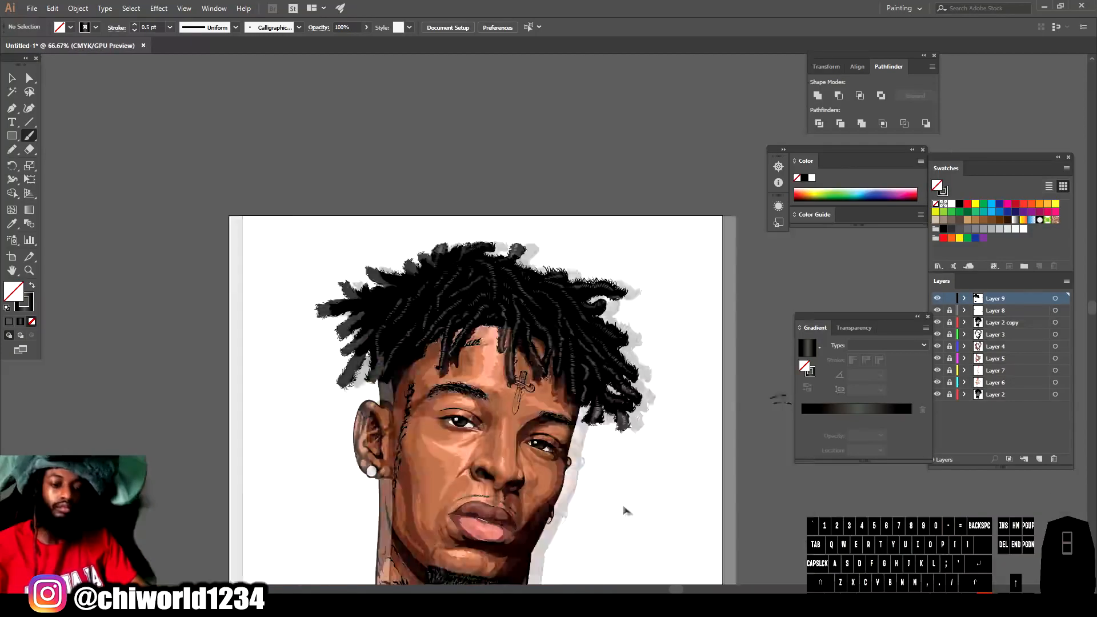
key("ctrl+equal")
key("ctrl+equal")
key("ctrl+equal")
key("ctrl+equal")
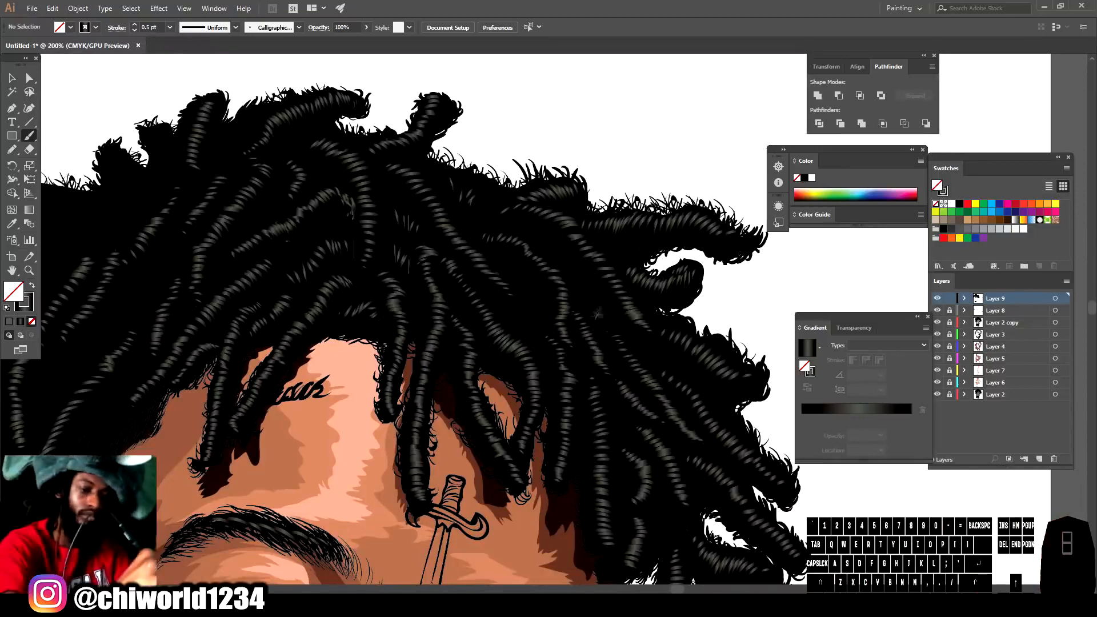
key("ctrl+minus")
key("ctrl+minus")
key("ctrl+minus")
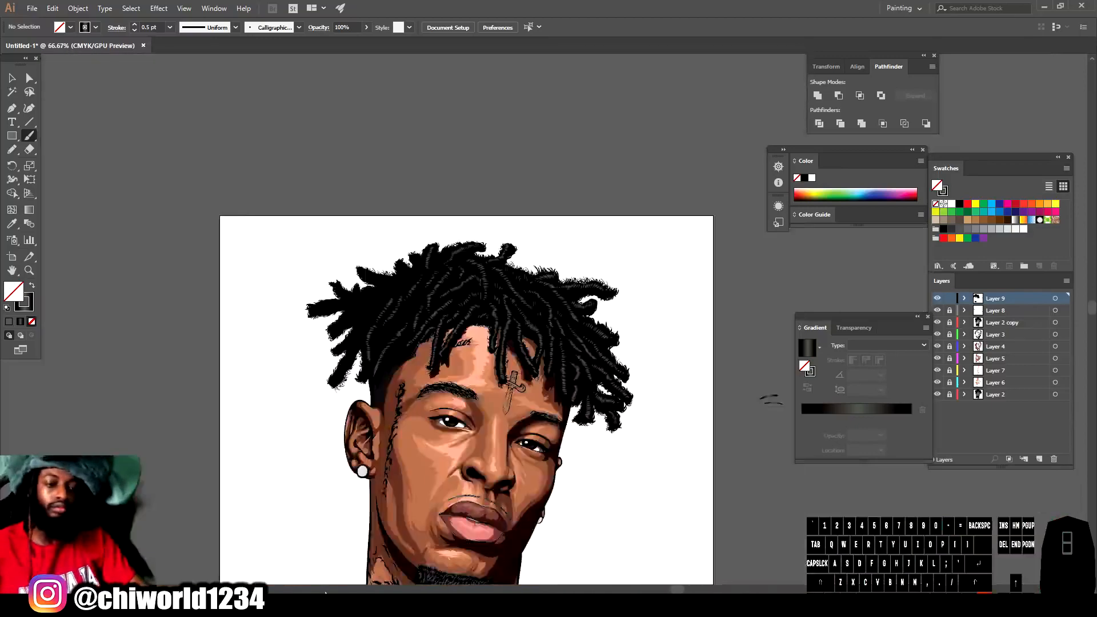
Paint grey strokes up the dreadlocks above the left temple, starting at the hanging lock near the hairline.
key("ctrl+equal")
key("ctrl+equal")
key("ctrl+equal")
scroll(308, 553, "left", 10)
scroll(308, 553, "down", 2)
scroll(308, 553, "down", 3)
left_click_drag(416, 440, 424, 443)
left_click_drag(417, 436, 426, 438)
left_click_drag(418, 431, 427, 433)
left_click_drag(456, 356, 464, 358)
left_click_drag(456, 350, 466, 352)
left_click_drag(457, 344, 468, 347)
left_click_drag(459, 338, 470, 341)
left_click_drag(462, 328, 475, 331)
left_click_drag(465, 322, 478, 325)
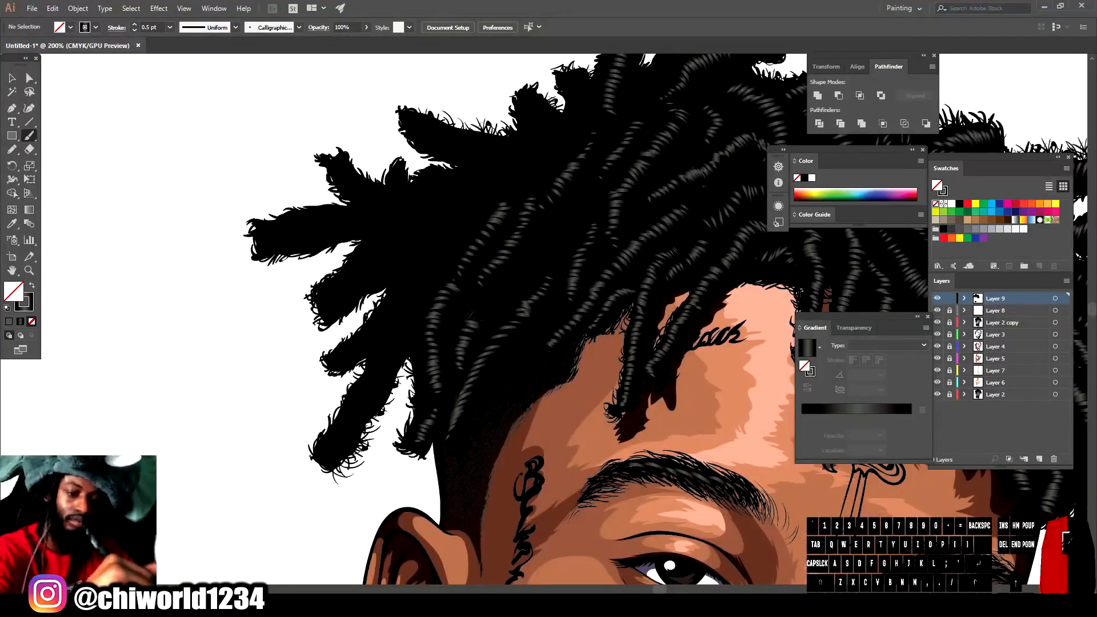
Paint grey strokes along the two lowest outer dreadlocks on the left side of the hair.
left_click_drag(357, 403, 370, 407)
mouse_move(367, 388)
left_mouse_down()
mouse_move(381, 391)
mouse_move(385, 372)
left_mouse_up()
mouse_move(379, 349)
left_mouse_down()
mouse_move(391, 354)
mouse_move(417, 327)
left_mouse_up()
mouse_move(336, 357)
left_mouse_down()
mouse_move(343, 367)
mouse_move(363, 349)
left_mouse_up()
left_click_drag(369, 331, 378, 340)
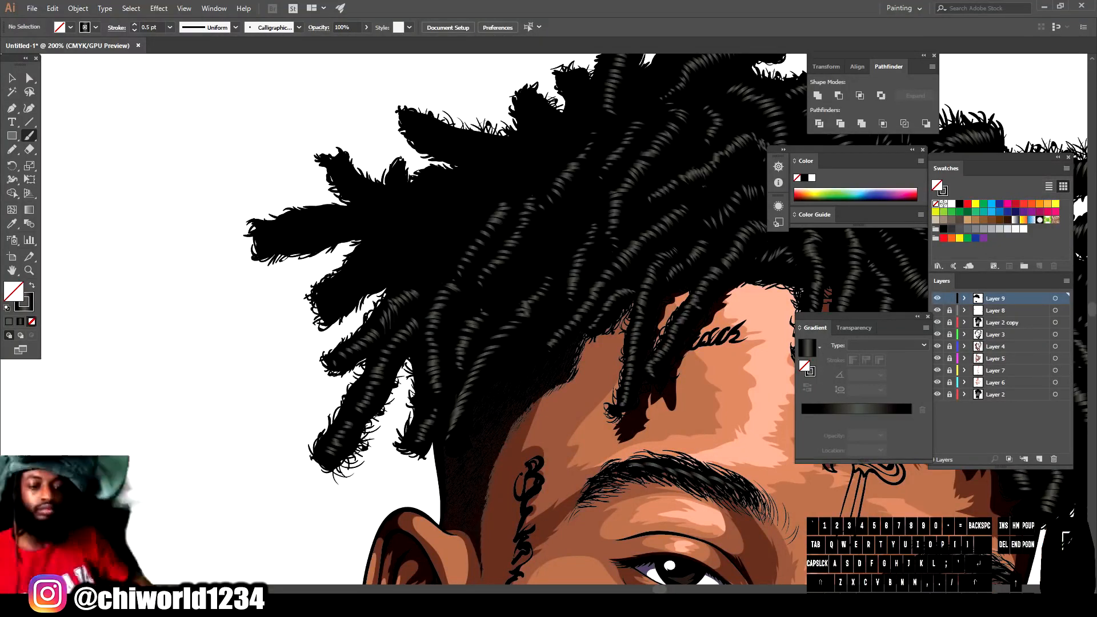
Paint grey strokes along the middle left outer dreadlock, from its tip inward to the neighbouring highlighted locks.
left_click_drag(328, 290, 334, 301)
left_click_drag(336, 285, 343, 296)
left_click_drag(346, 278, 363, 285)
left_click_drag(362, 267, 372, 281)
mouse_move(371, 263)
left_mouse_down()
mouse_move(381, 276)
mouse_move(393, 268)
left_mouse_up()
left_click_drag(401, 250, 427, 274)
left_click_drag(429, 254, 436, 266)
left_click_drag(435, 251, 444, 262)
left_click_drag(442, 247, 451, 254)
left_click_drag(450, 242, 456, 248)
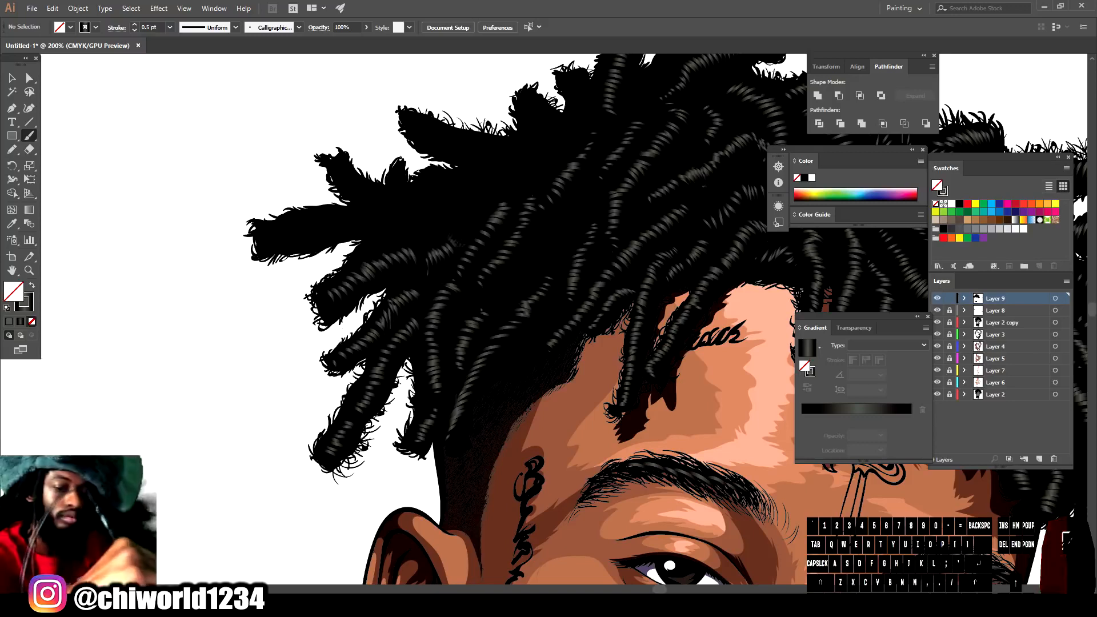
Paint grey strokes along the longest outward lock on the left, from its tip up into the crown.
left_click_drag(273, 227, 278, 243)
left_click_drag(283, 224, 287, 240)
left_click_drag(293, 221, 297, 237)
left_click_drag(303, 217, 315, 232)
left_click_drag(318, 215, 322, 231)
left_click_drag(326, 213, 330, 229)
mouse_move(335, 212)
left_mouse_down()
mouse_move(339, 226)
mouse_move(386, 231)
left_mouse_up()
mouse_move(406, 215)
left_mouse_down()
mouse_move(408, 231)
mouse_move(427, 227)
left_mouse_up()
mouse_move(440, 207)
left_mouse_down()
mouse_move(447, 219)
mouse_move(471, 211)
left_mouse_up()
mouse_move(474, 188)
left_mouse_down()
mouse_move(484, 200)
mouse_move(502, 185)
left_mouse_up()
mouse_move(513, 161)
left_mouse_down()
mouse_move(520, 172)
mouse_move(541, 168)
left_mouse_up()
left_click_drag(547, 152, 551, 166)
left_click_drag(557, 147, 563, 160)
Paint grey strokes across the upper left outer dreadlocks and the small locks beneath them.
left_click_drag(488, 145, 485, 151)
mouse_move(470, 139)
left_mouse_down()
mouse_move(467, 151)
mouse_move(417, 135)
left_mouse_up()
left_click_drag(391, 196, 369, 203)
left_click_drag(351, 173, 341, 184)
left_click_drag(554, 121, 545, 131)
left_click_drag(542, 115, 528, 118)
mouse_move(445, 178)
left_mouse_down()
mouse_move(446, 190)
mouse_move(422, 187)
left_mouse_up()
left_click_drag(406, 182, 398, 192)
Paint grey strokes on the short lock at the upper left and in the remaining dark gaps between nearby locks.
left_click_drag(594, 110, 584, 120)
left_click_drag(586, 99, 574, 110)
left_click_drag(583, 90, 573, 99)
left_click_drag(577, 80, 567, 88)
scroll(609, 431, "down", 3)
scroll(609, 431, "up", 2)
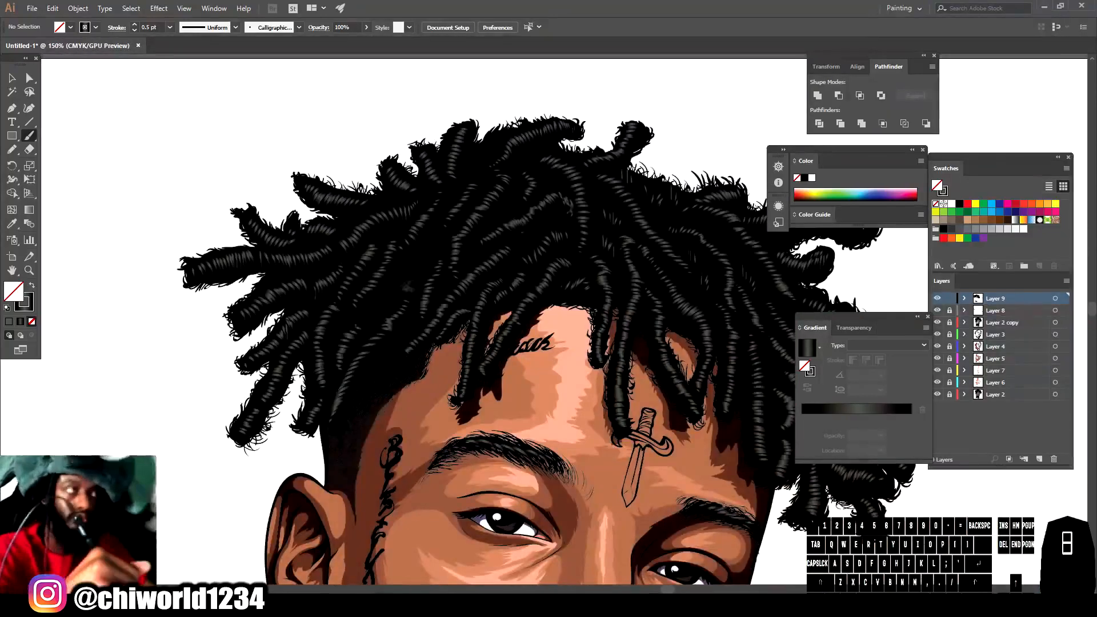
left_click_drag(445, 231, 436, 241)
mouse_move(489, 164)
left_mouse_down()
mouse_move(482, 176)
mouse_move(475, 163)
left_mouse_up()
Set the stroke weight to 0.25 pt and paint thin stray hair strands in the dark gaps between the upper dreadlocks.
left_click(170, 27)
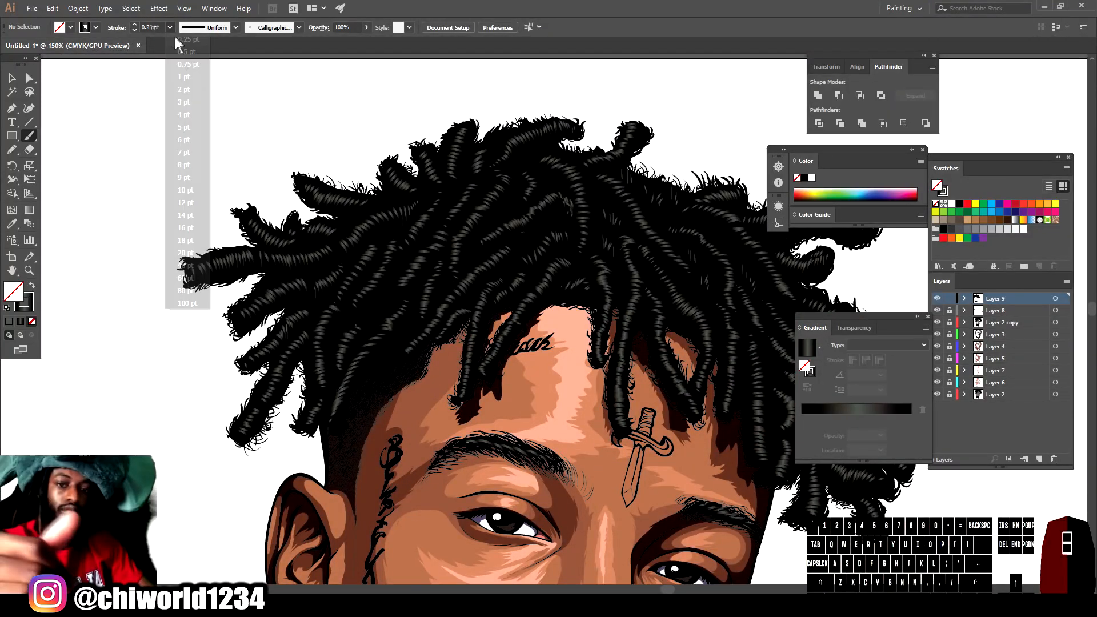
left_click(182, 40)
key("ctrl+minus")
left_click_drag(540, 317, 456, 316)
key("ctrl+equal")
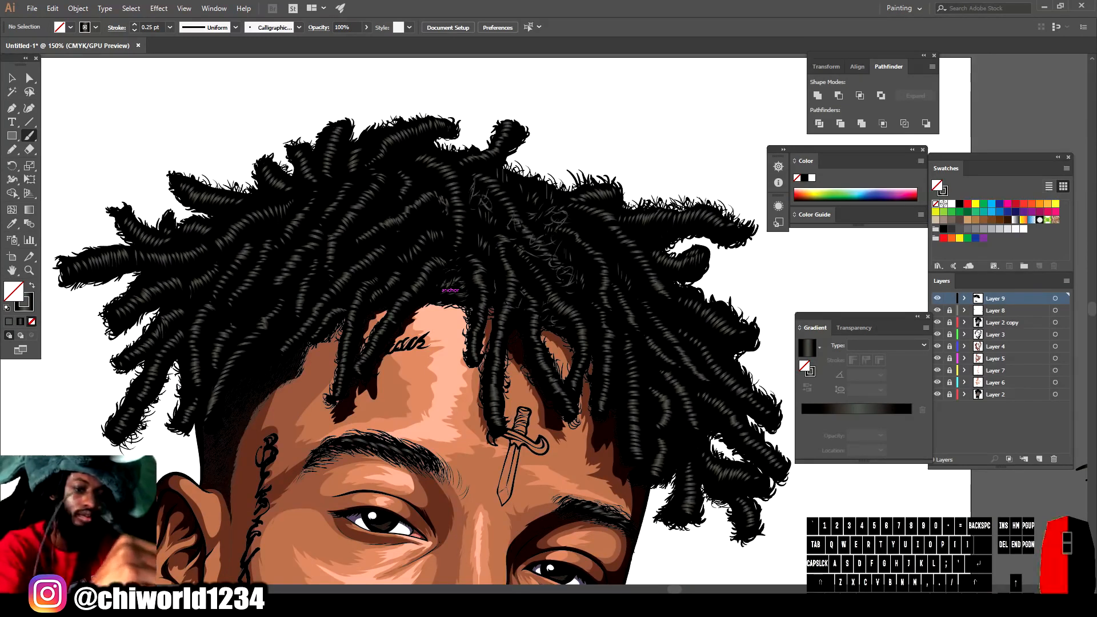
key("ctrl+minus")
key("ctrl+equal")
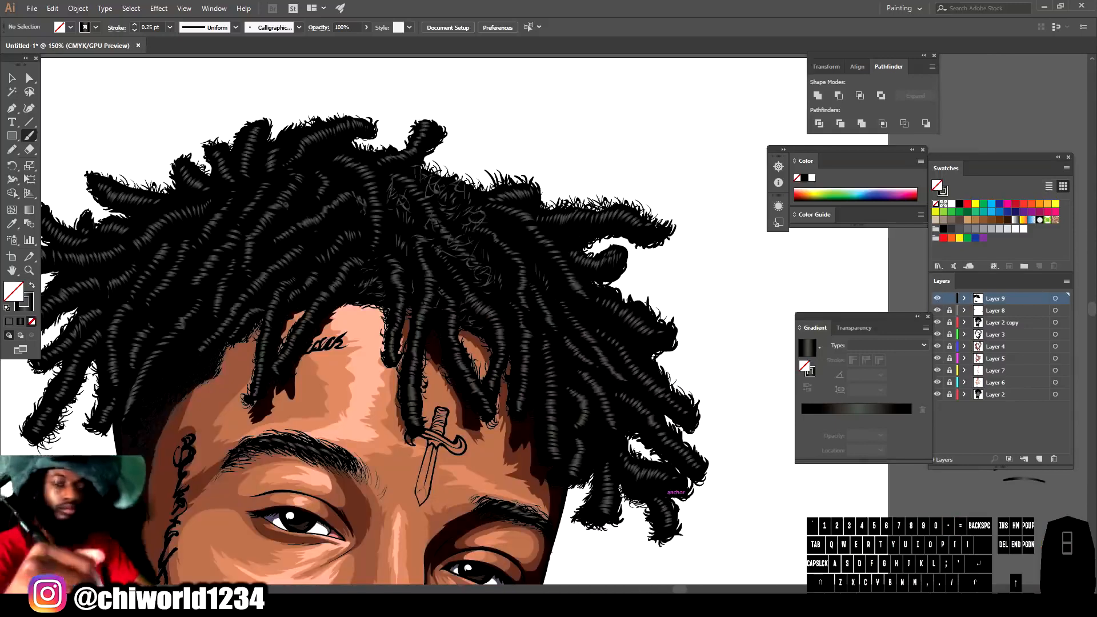
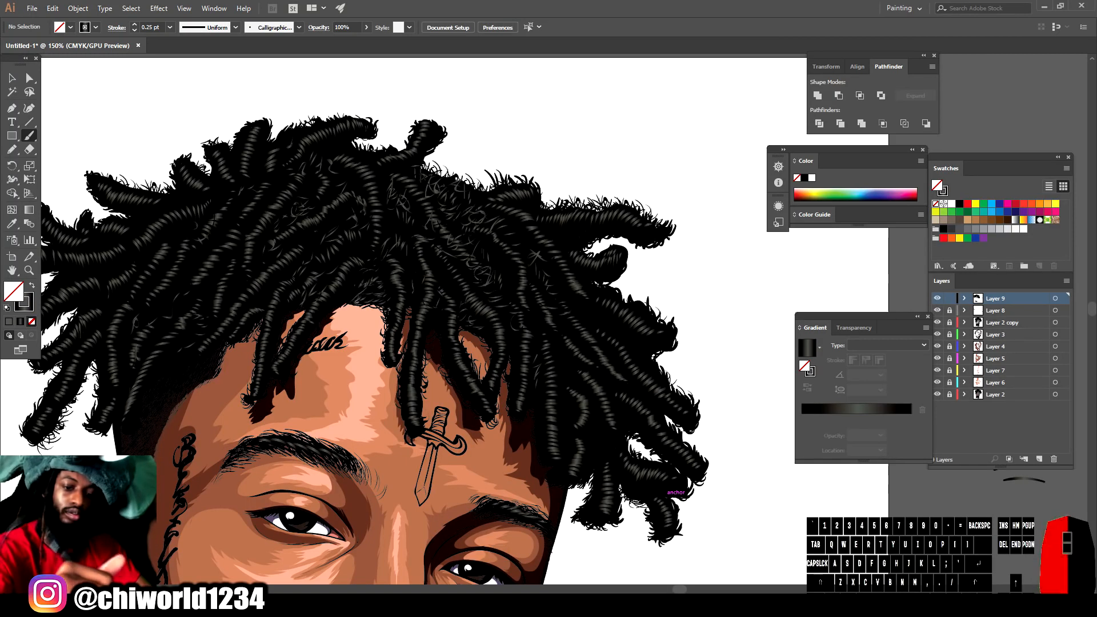
left_click_drag(311, 159, 328, 152)
left_click_drag(221, 196, 231, 184)
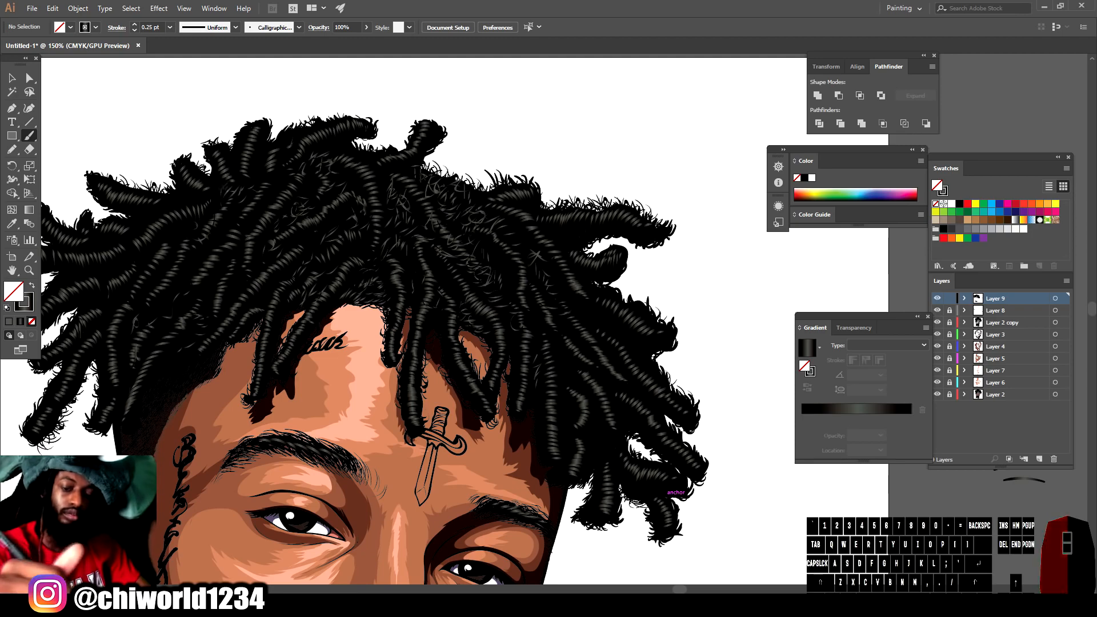
left_click_drag(208, 220, 217, 208)
Check the finished dreadlock highlights and thin strands against the whole portrait.
key("ctrl+minus")
key("ctrl+minus")
key("ctrl+minus")
key("ctrl+equal")
key("ctrl+equal")
key("ctrl+minus")
key("ctrl+equal")
key("ctrl+minus")
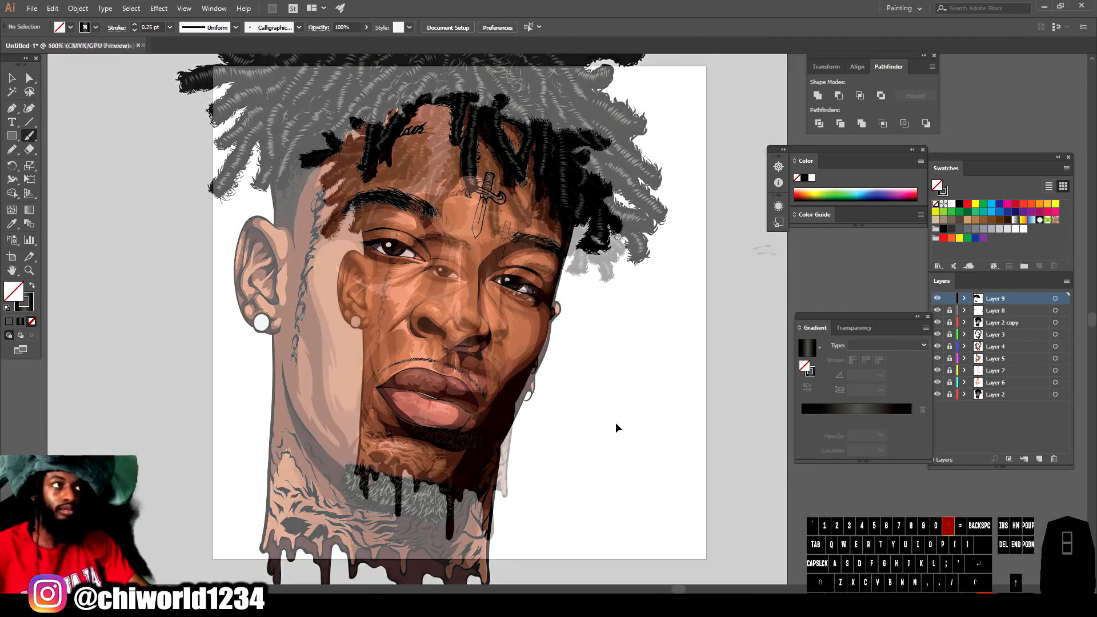
key("ctrl+equal")
Lock Layer 9 and add a new layer placed directly beneath Layer 2 copy.
left_click(950, 299)
left_click(1040, 459)
left_click_drag(997, 299, 998, 330)
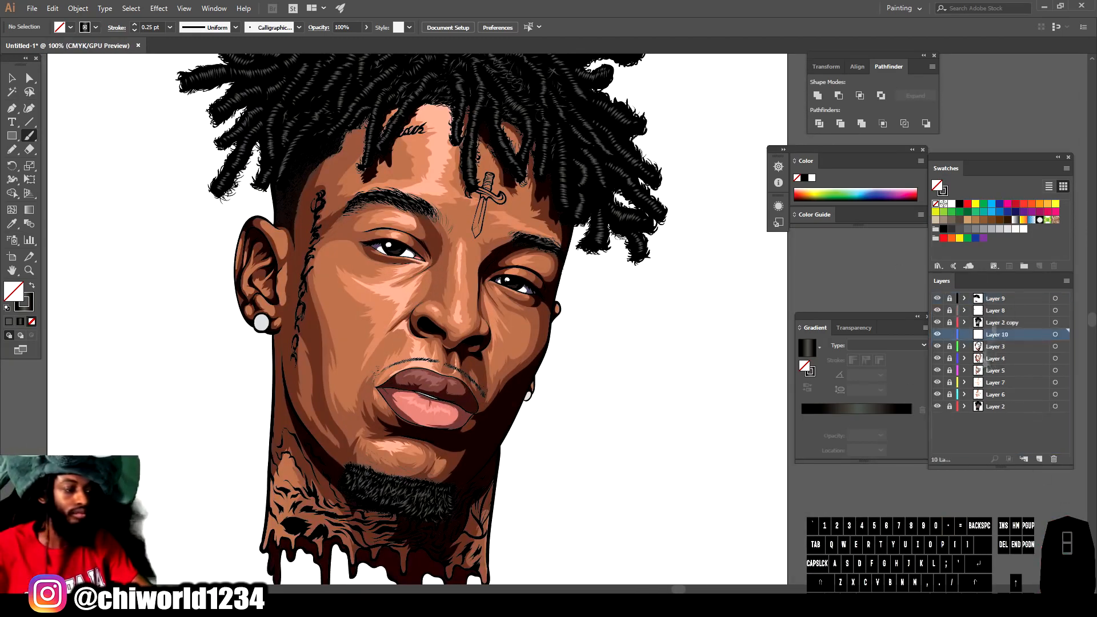
Reset the fill and stroke to their defaults and choose a purple stroke color.
left_click(7, 309)
double_click(24, 302)
left_click_drag(863, 511, 863, 470)
left_click_drag(773, 486, 772, 479)
key("Return")
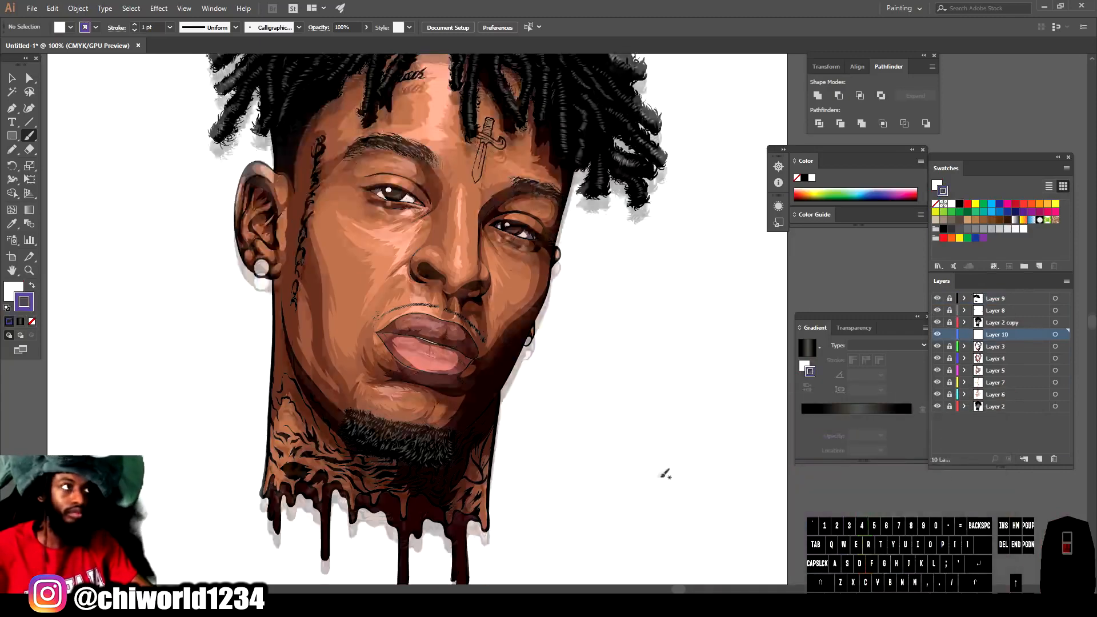
Paint purple edge lighting along the shadowed jaw and cheek up to the hairline, and along the outer edge of the nostril.
scroll(548, 471, "up", 3)
mouse_move(383, 490)
left_mouse_down()
mouse_move(304, 547)
mouse_move(486, 337)
mouse_move(596, 119)
left_mouse_up()
scroll(650, 247, "down", 3)
scroll(651, 247, "up", 3)
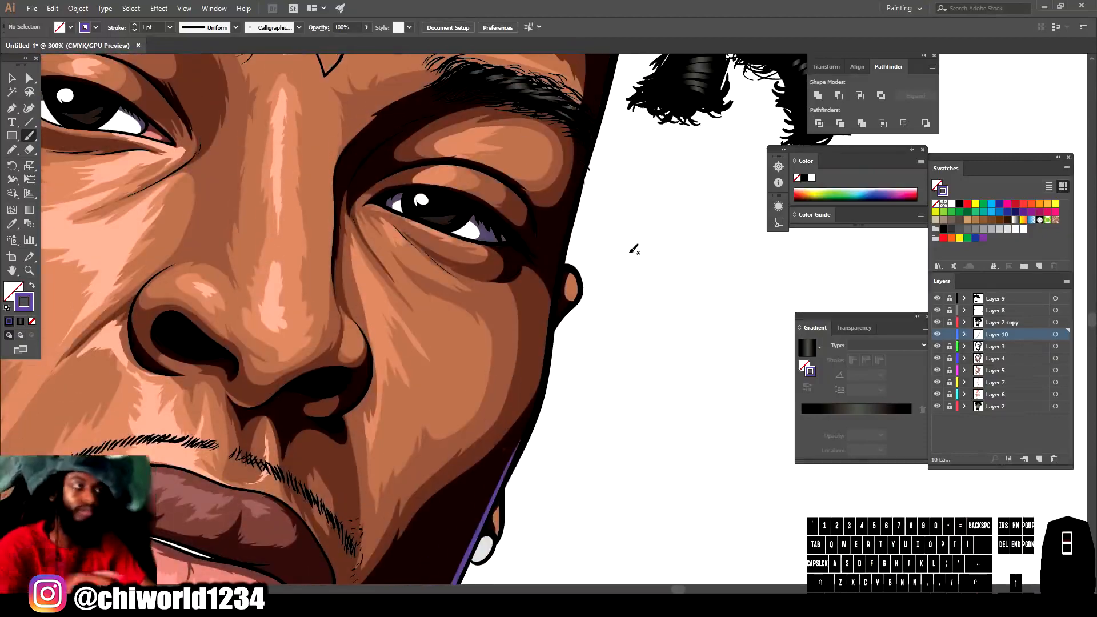
scroll(632, 245, "up", 3)
left_click_drag(584, 349, 613, 229)
scroll(577, 239, "down", 4)
scroll(529, 306, "up", 5)
key("ctrl+equal")
scroll(477, 515, "up", 2)
mouse_move(469, 388)
left_mouse_down()
mouse_move(542, 248)
mouse_move(536, 226)
left_mouse_up()
Paint purple accents on the eyelid crease and under-eye fold at the outer corner of the shadowed eye.
key("ctrl+minus")
key("ctrl+minus")
key("ctrl+minus")
key("ctrl+minus")
key("ctrl+minus")
key("ctrl+equal")
key("ctrl+equal")
key("ctrl+equal")
key("ctrl+equal")
scroll(581, 509, "up", 4)
scroll(581, 510, "right", 2)
left_click_drag(616, 374, 613, 317)
left_click_drag(594, 407, 612, 369)
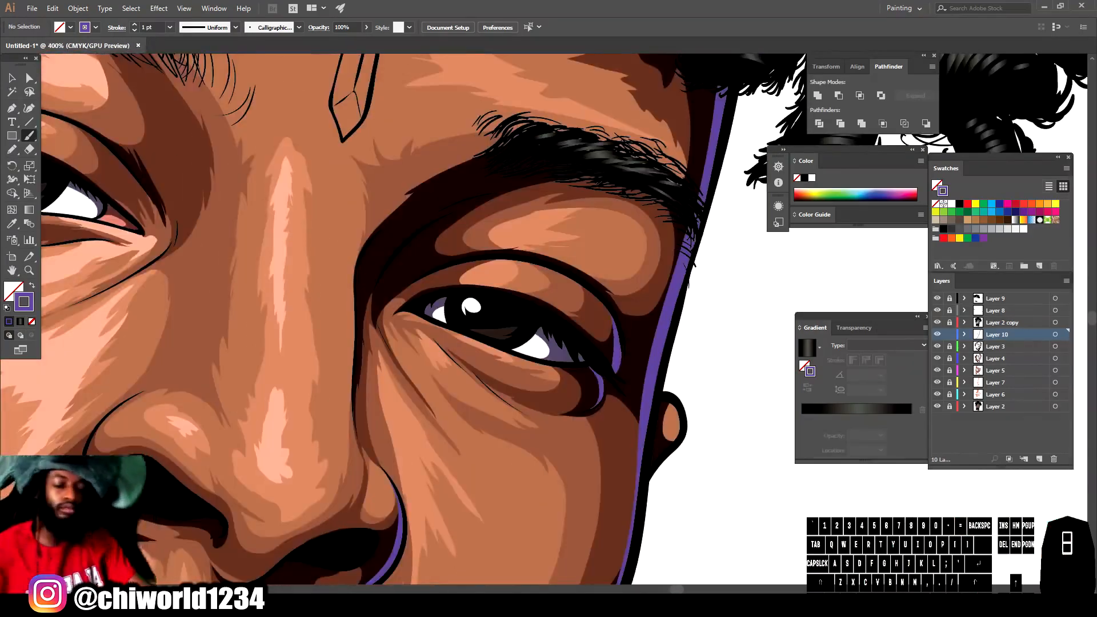
Paint purple edge lighting down the shadowed side of the neck, just inside the outline.
key("ctrl+minus")
key("ctrl+minus")
key("ctrl+minus")
key("ctrl+minus")
key("ctrl+equal")
key("ctrl+equal")
key("ctrl+equal")
scroll(498, 457, "down", 5)
left_click_drag(417, 553, 457, 153)
key("ctrl+minus")
key("ctrl+minus")
key("ctrl+minus")
key("ctrl+minus")
Paint purple edge lighting on the upper and lower lips at the shadowed corner of the mouth.
scroll(517, 531, "up", 3)
key("ctrl+equal")
key("ctrl+equal")
key("ctrl+equal")
key("ctrl+equal")
key("ctrl+equal")
mouse_move(375, 348)
left_mouse_down()
mouse_move(426, 318)
mouse_move(455, 274)
mouse_move(457, 223)
mouse_move(427, 174)
left_mouse_up()
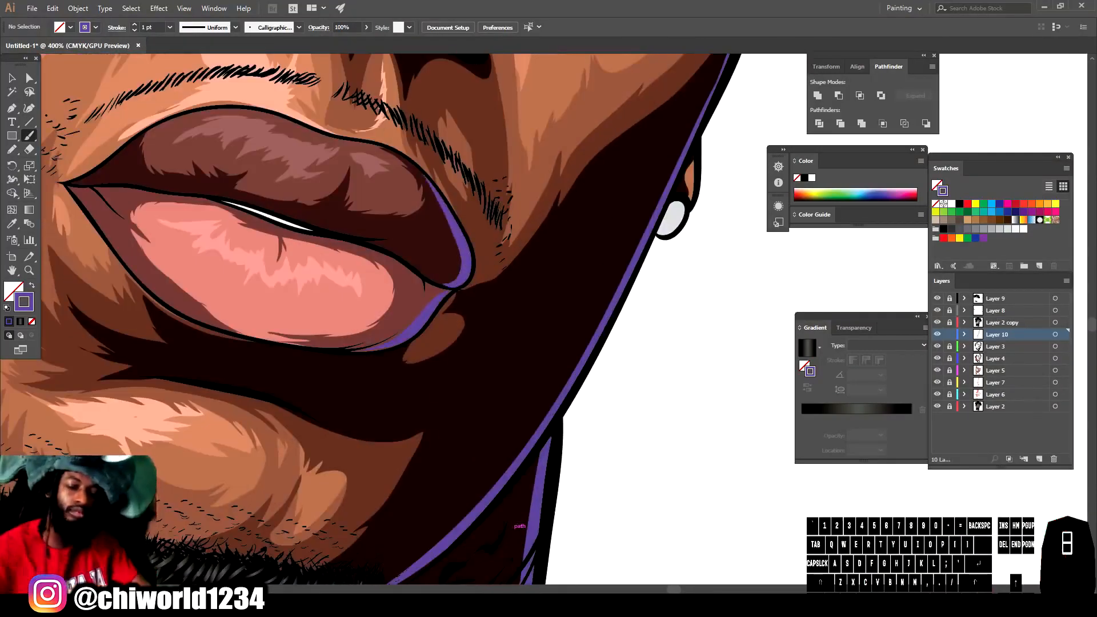
Add purple accents along the line between the lips and check them against the whole portrait.
key("ctrl+minus")
key("ctrl+minus")
key("ctrl+minus")
key("ctrl+minus")
key("ctrl+equal")
key("ctrl+equal")
key("ctrl+equal")
key("ctrl+equal")
key("ctrl+equal")
left_click_drag(395, 309, 544, 338)
left_click_drag(480, 341, 633, 401)
key("ctrl+minus")
key("ctrl+minus")
key("ctrl+minus")
key("ctrl+minus")
key("ctrl+minus")
key("ctrl+minus")
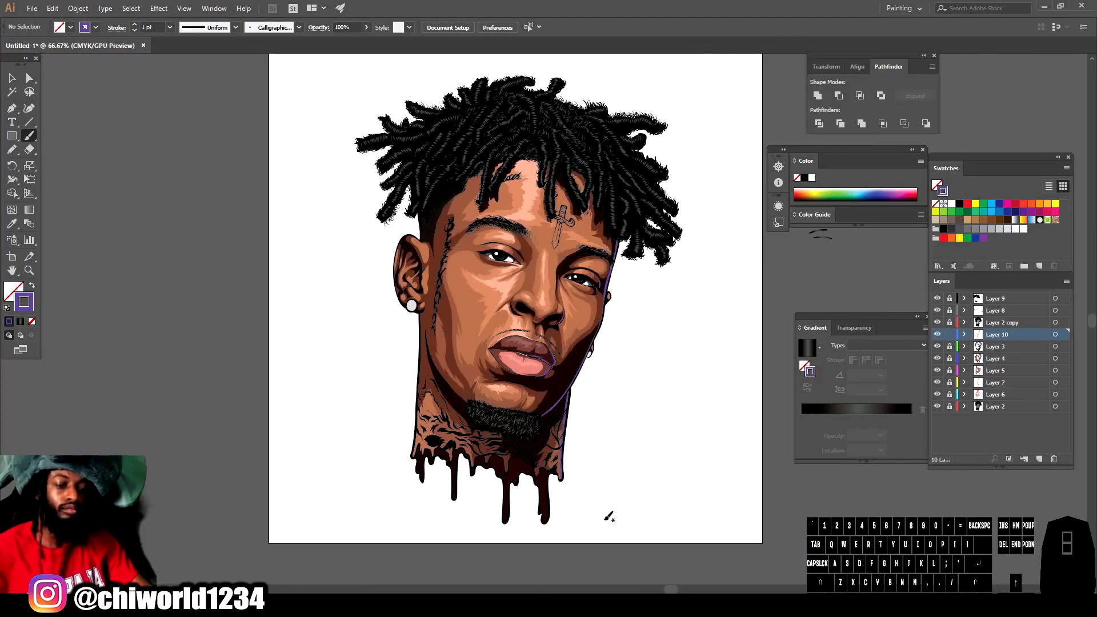
Lock Layer 10 and add a new layer placed directly above Layer 2 copy.
key("ctrl+equal")
key("ctrl+equal")
key("ctrl+equal")
key("ctrl+equal")
key("ctrl+equal")
key("ctrl+equal")
left_click_drag(667, 411, 645, 375)
left_click(950, 334)
left_click(1040, 459)
left_click_drag(997, 336, 999, 316)
Paint fine purple lash strokes at the outer corner of the shadowed eye and check them against the whole face.
left_click_drag(664, 401, 633, 364)
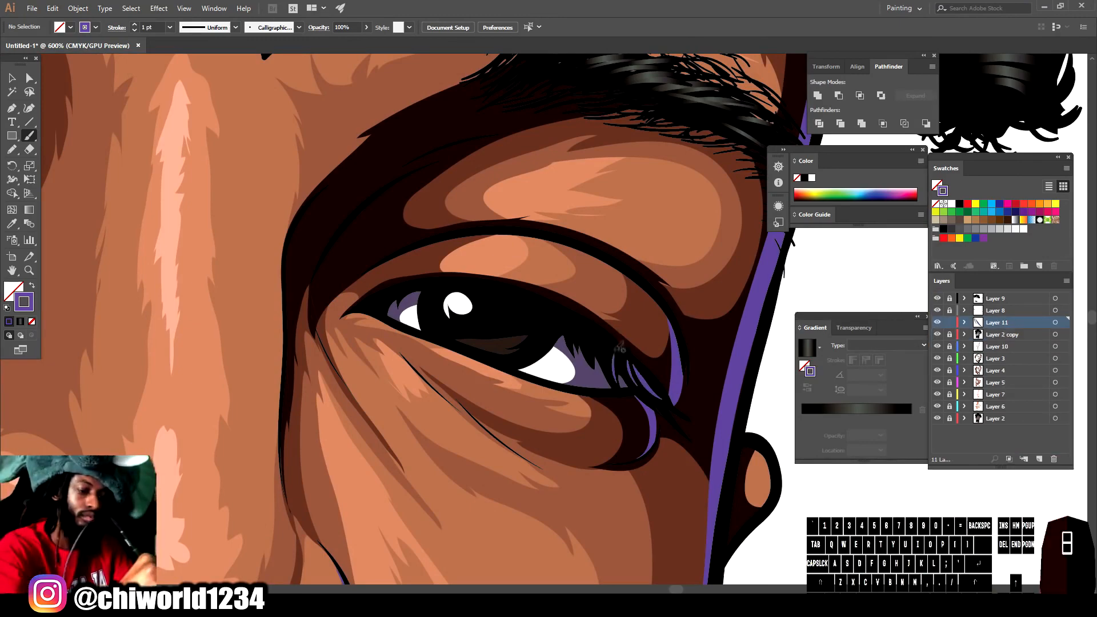
key("ctrl+1")
key("ctrl+minus")
key("ctrl+equal")
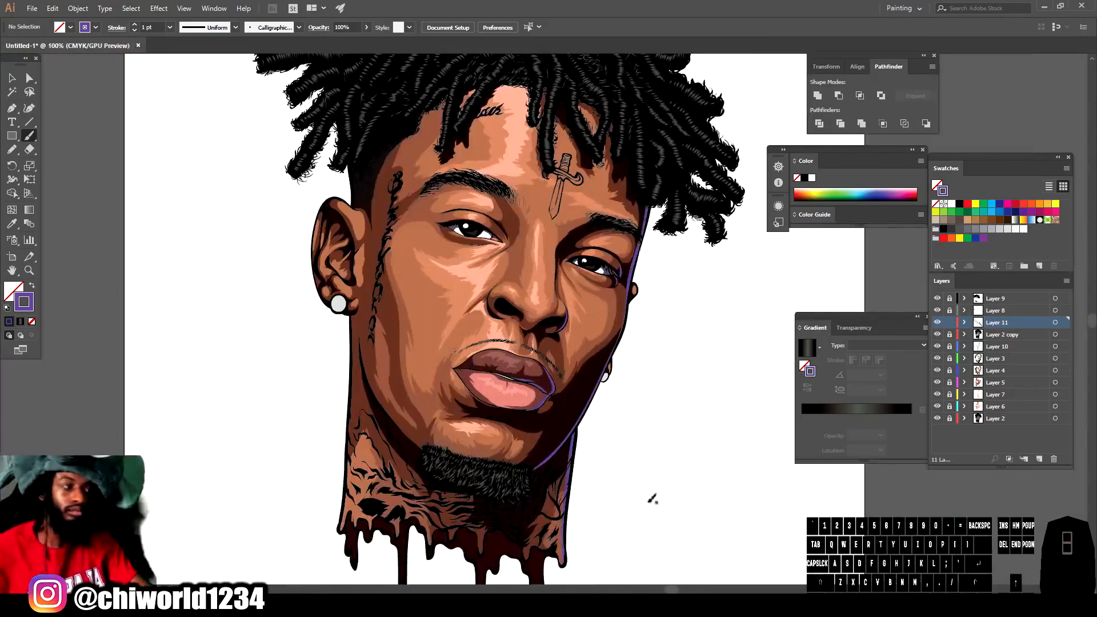
Lock Layer 11 and add a new layer placed directly beneath Layer 2 copy.
left_click_drag(559, 447, 586, 475)
left_click(950, 322)
left_click(1040, 459)
left_click_drag(999, 323, 1000, 352)
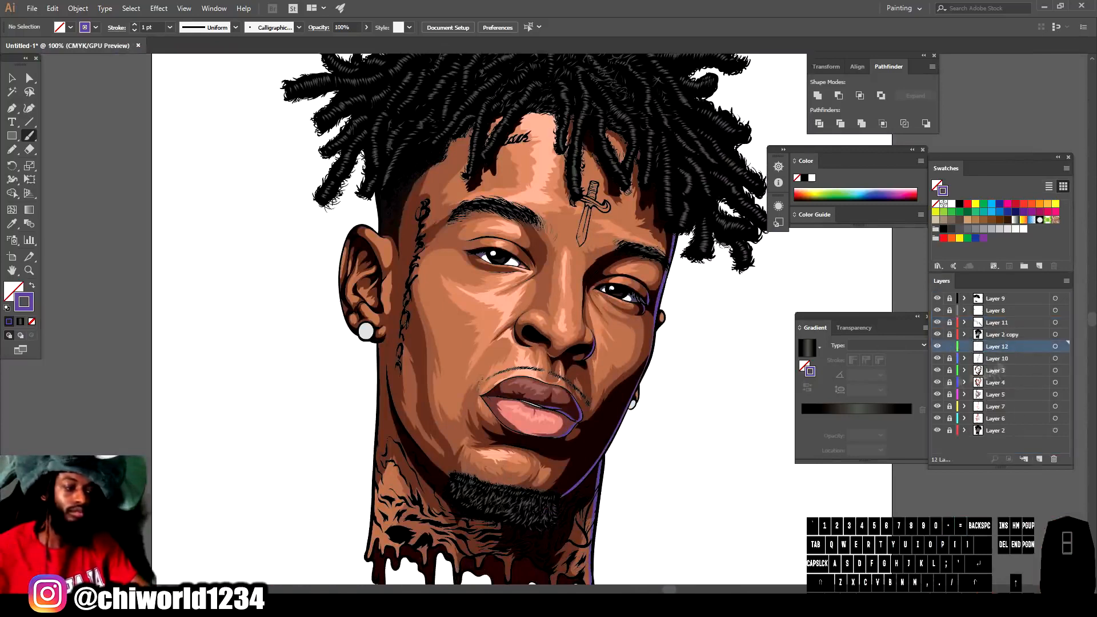
Reset the fill and stroke to their defaults and choose a muted purple stroke color for the earring shading.
scroll(344, 320, "up", 6)
left_click(7, 308)
double_click(24, 302)
left_click(730, 509)
left_click_drag(866, 488, 865, 479)
left_click(754, 495)
left_click(973, 435)
Draw wavy reflection shapes on the large round earring with the Pencil tool and give them a purple fill without stroke.
left_click(12, 149)
mouse_move(475, 462)
left_mouse_down()
mouse_move(503, 444)
mouse_move(523, 397)
mouse_move(572, 421)
mouse_move(486, 364)
mouse_move(466, 427)
mouse_move(481, 463)
left_mouse_up()
left_click(11, 79)
key("ctrl+a")
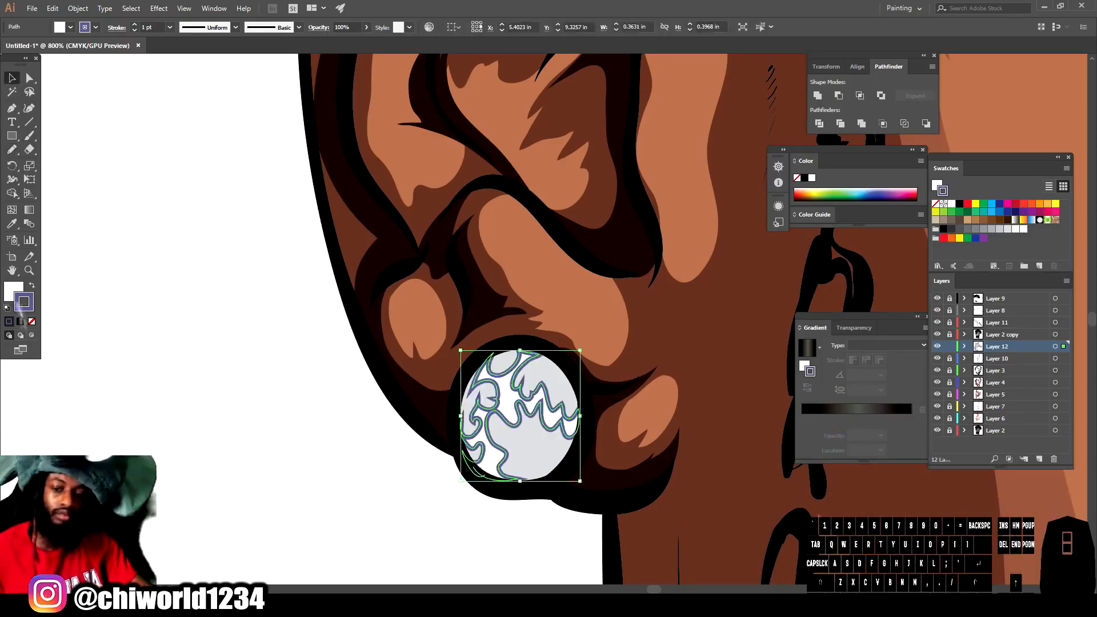
left_click(31, 285)
left_click(31, 321)
left_click(193, 472)
Draw a matching purple reflection shape on the small earring at the shadowed side of the face.
scroll(467, 319, "down", 7)
scroll(665, 367, "up", 7)
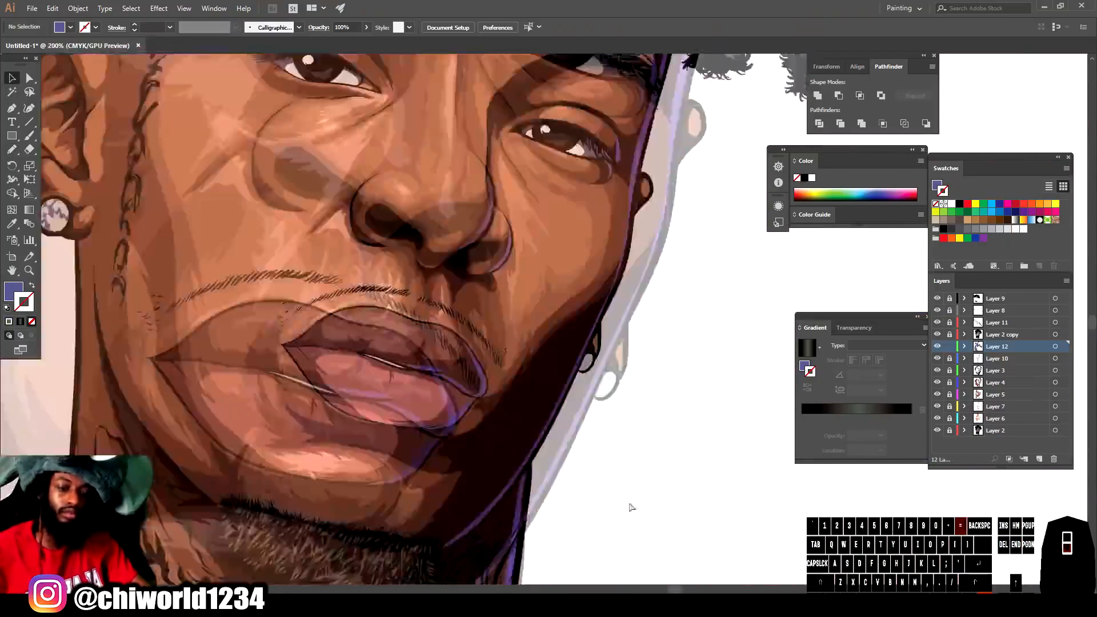
left_click(12, 150)
left_click_drag(473, 528, 460, 468)
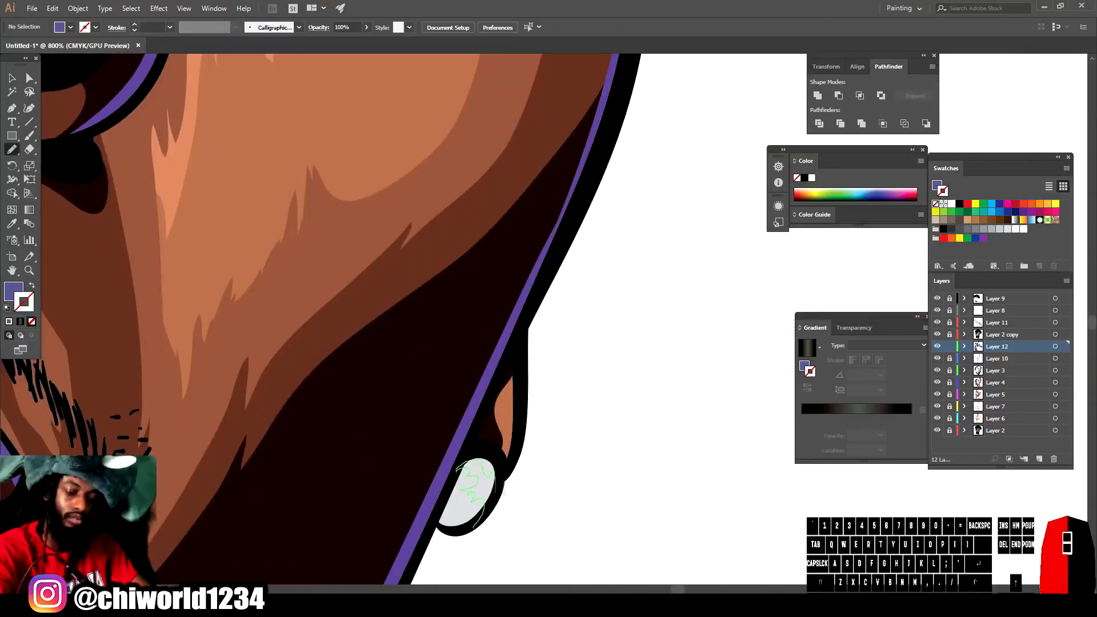
scroll(573, 504, "down", 7)
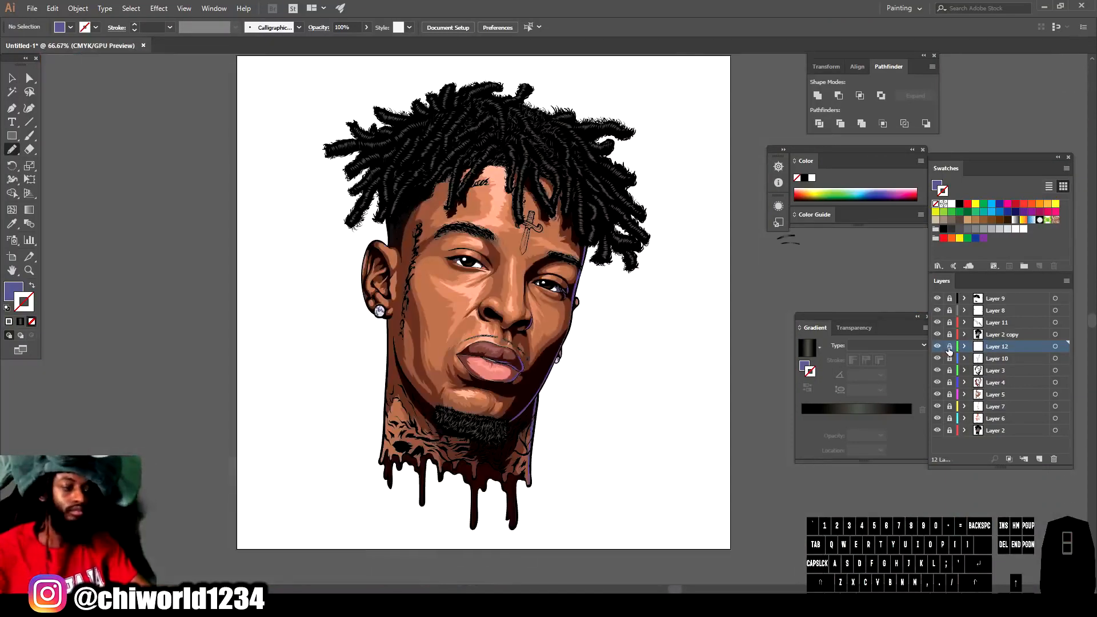